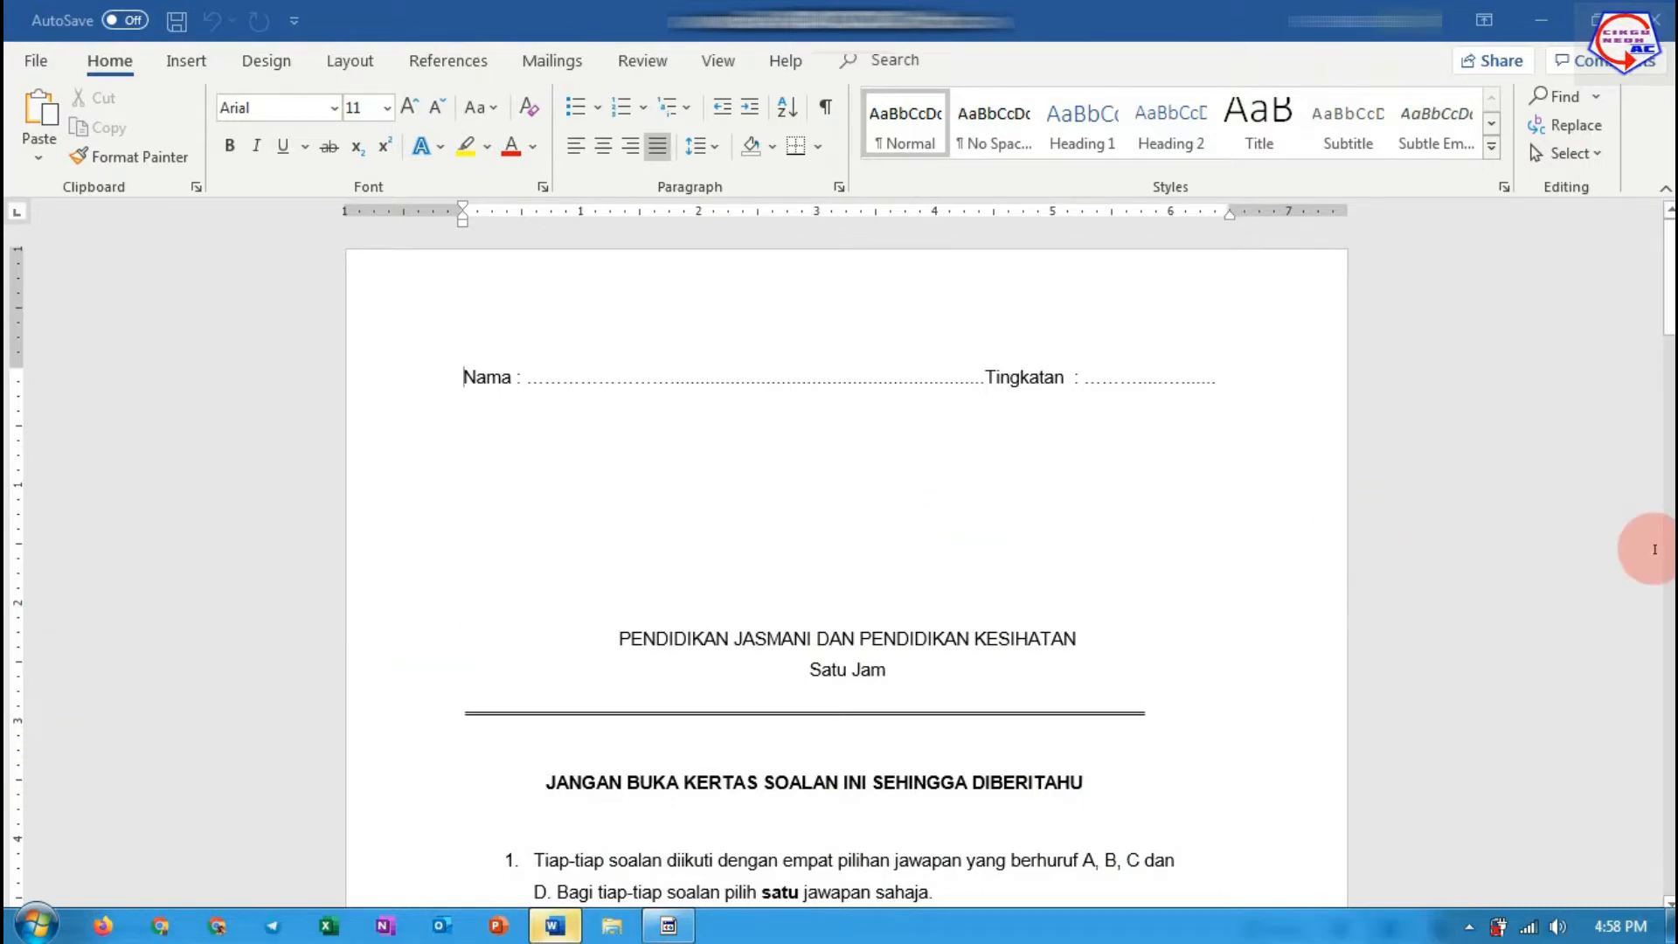
Delete the entire cover page, from the Nama line through the "Kertas soalan ini mengandungi 11 halaman bercetak" line.
scroll(1652, 547, "down", 7)
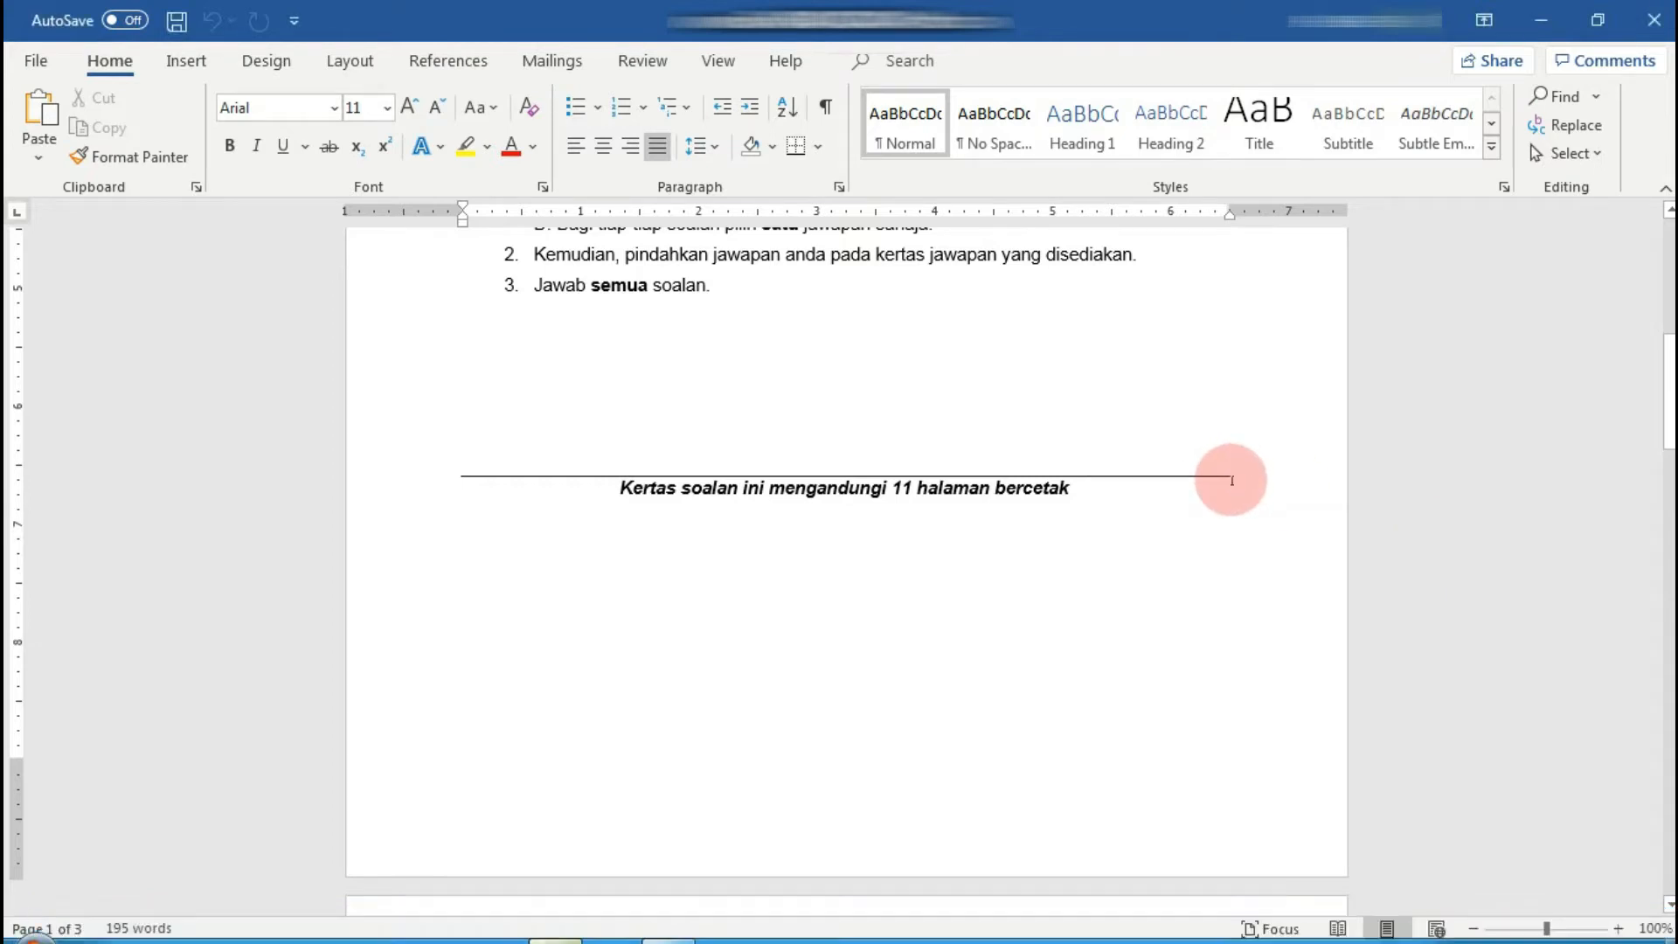
left_click(1232, 480, "shift")
key("Delete")
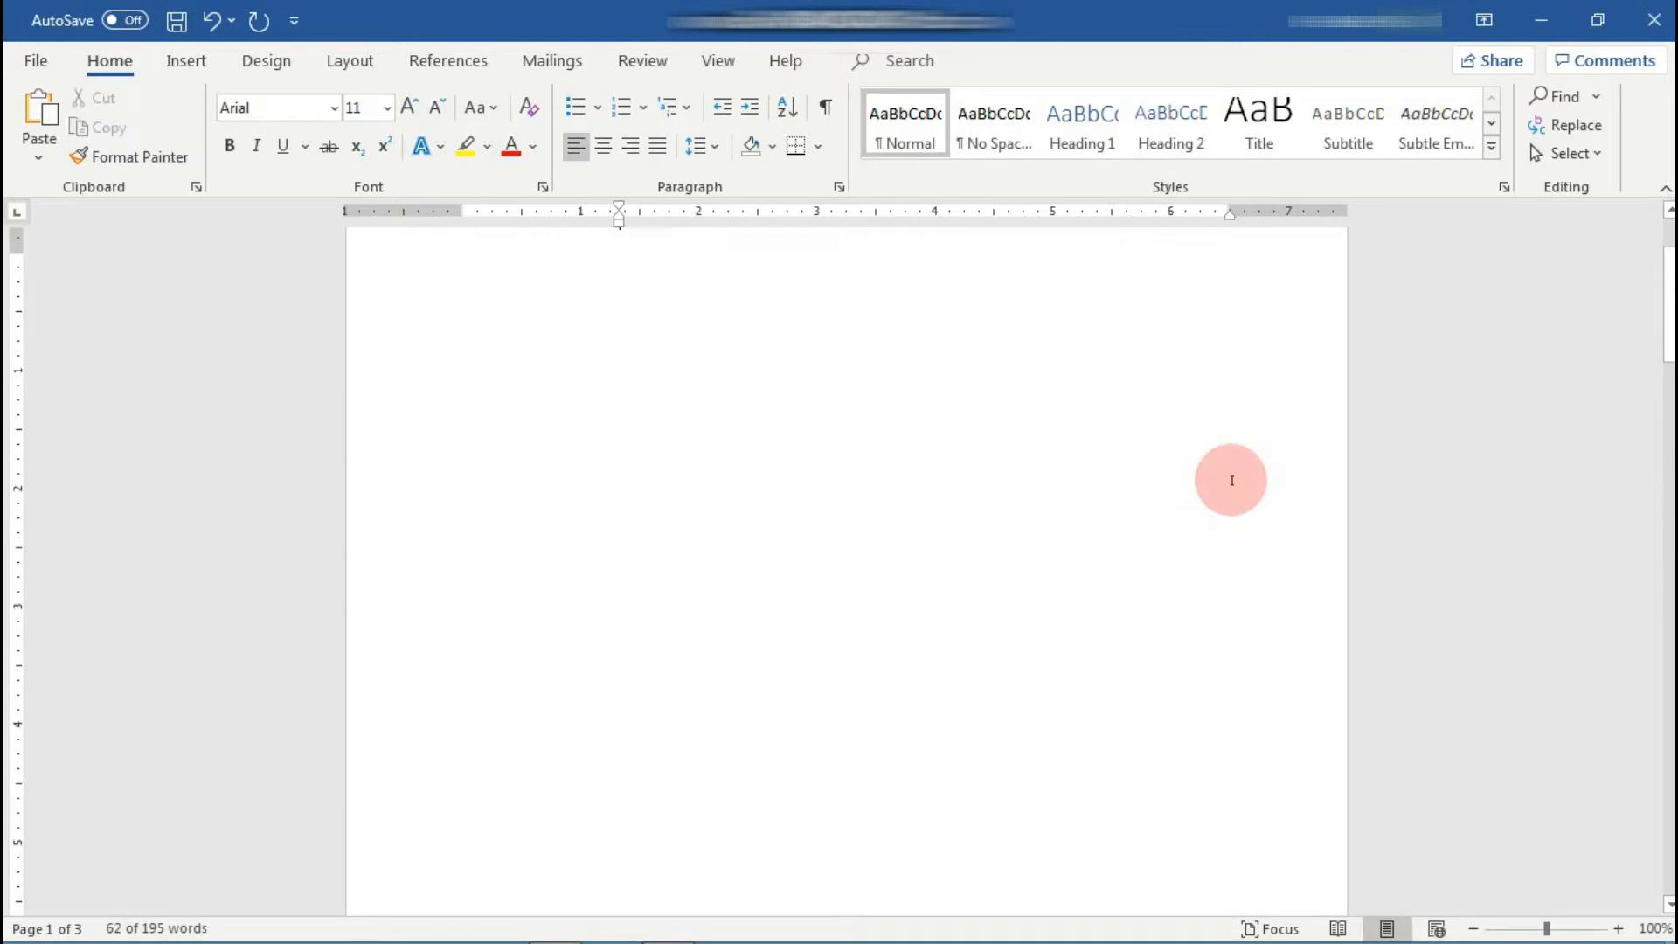
key("Delete")
key("Delete")
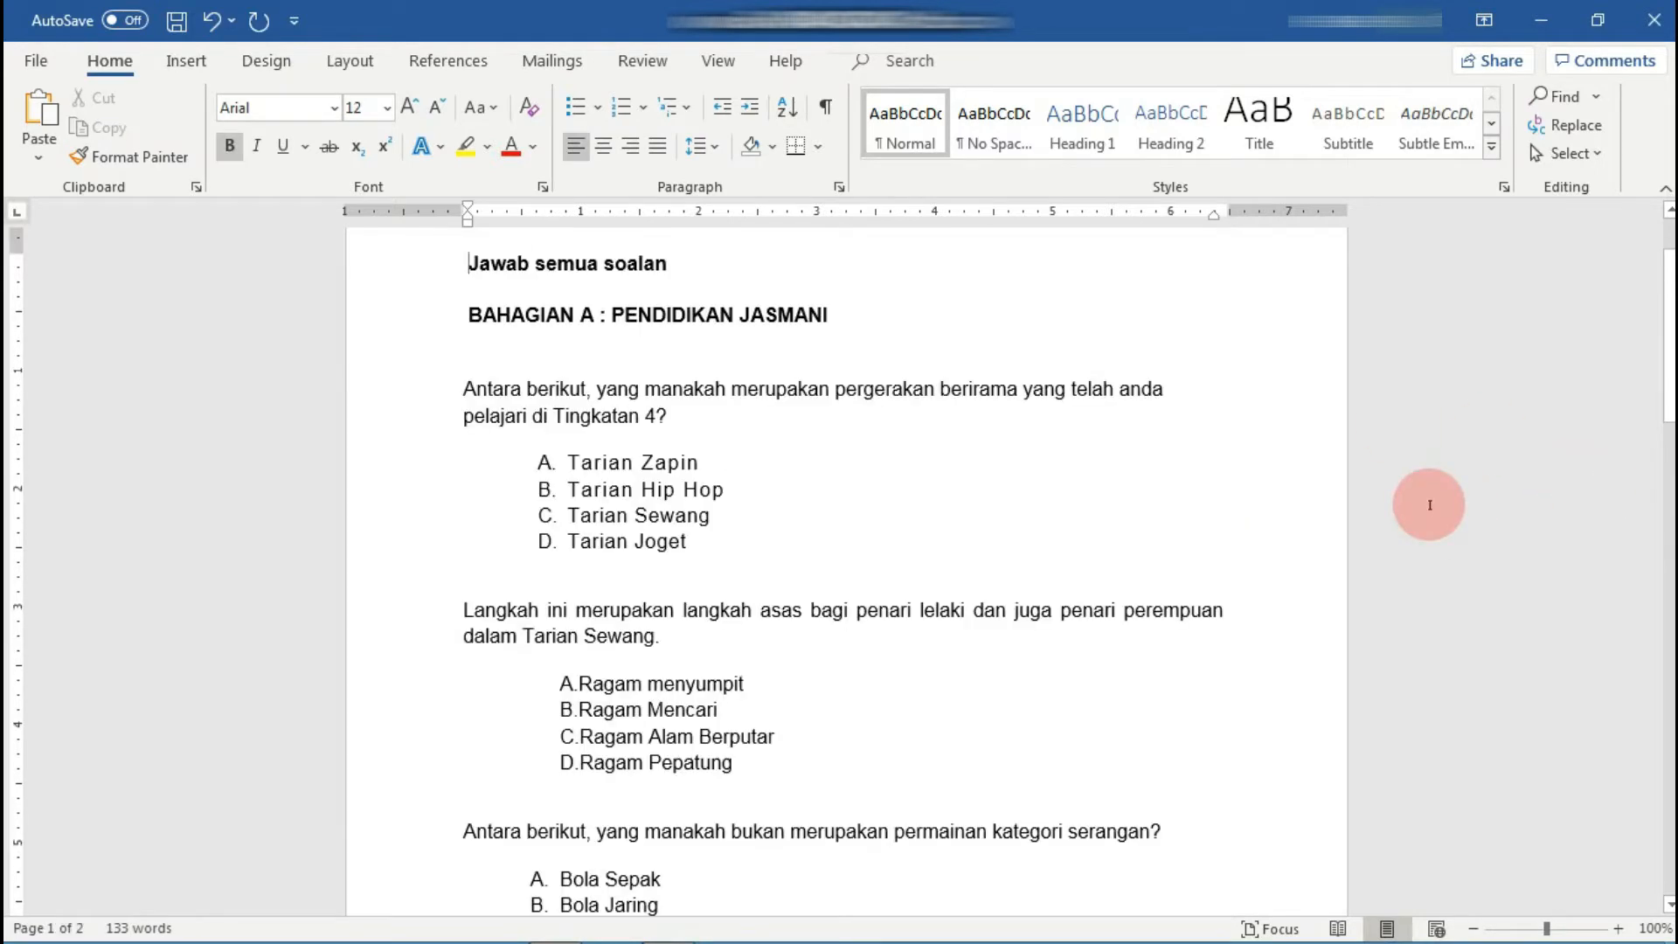
Delete the "Jawab semua soalan" and "BAHAGIAN A : PENDIDIKAN JASMANI" headings so the document starts with the first question.
key("shift+Down")
key("shift+Down")
key("shift+Down")
key("shift+Down")
key("shift+Down")
key("Delete")
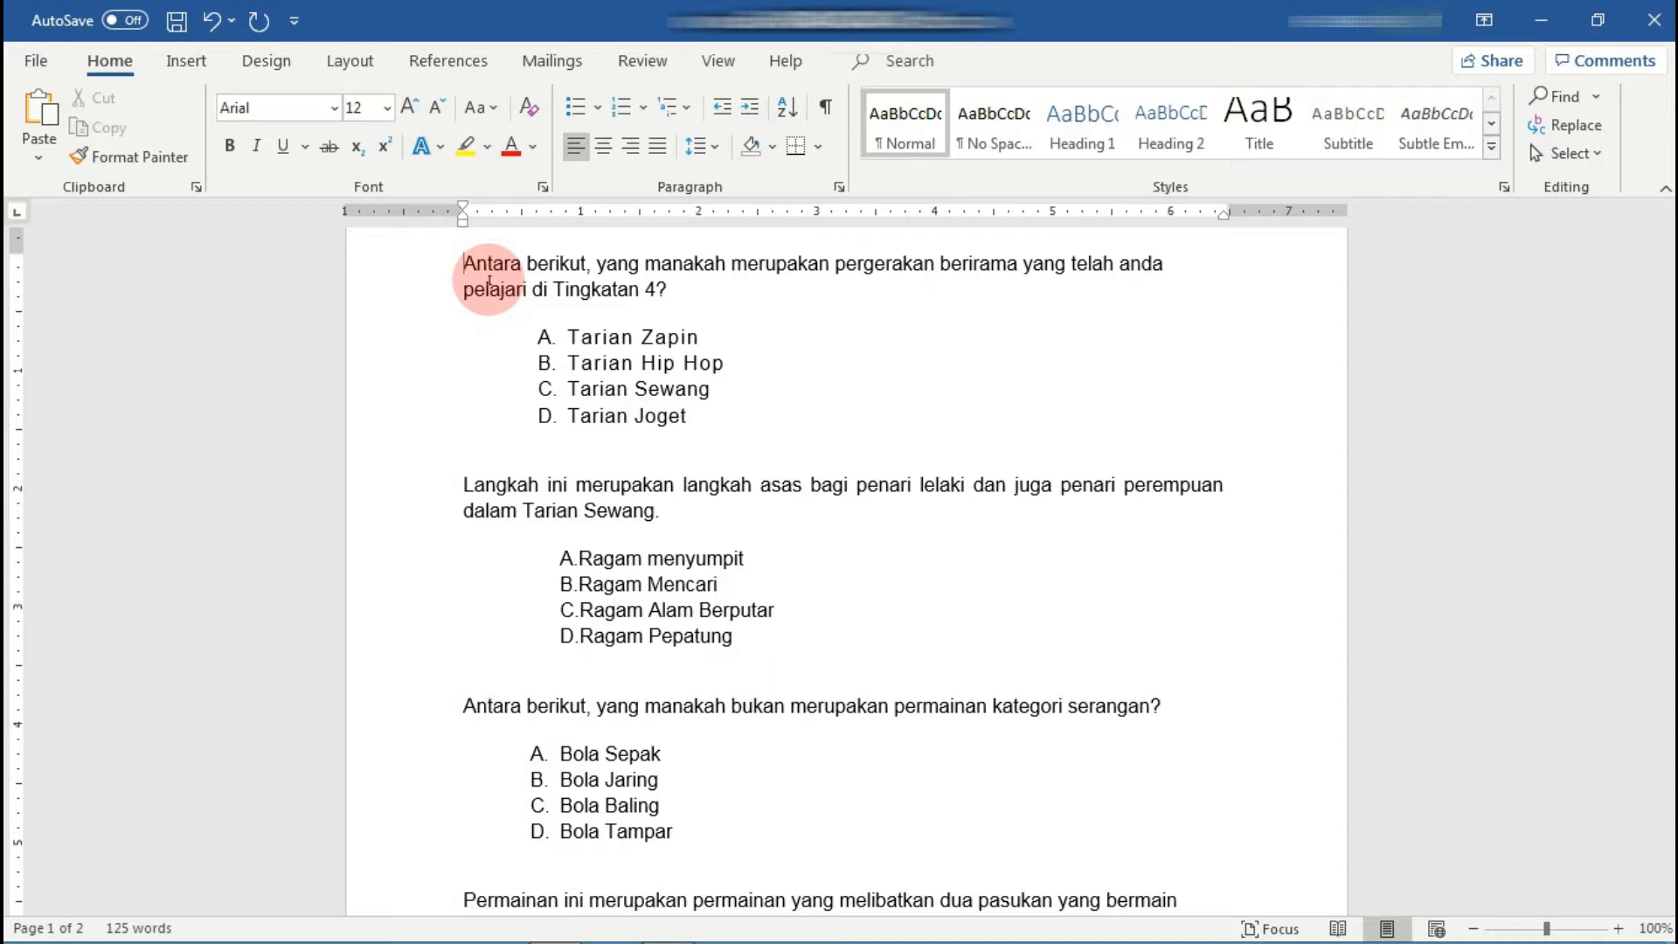
Apply automatic A. B. C. numbering to the four Ragam answer choices under the Tarian Sewang question.
left_click(569, 338)
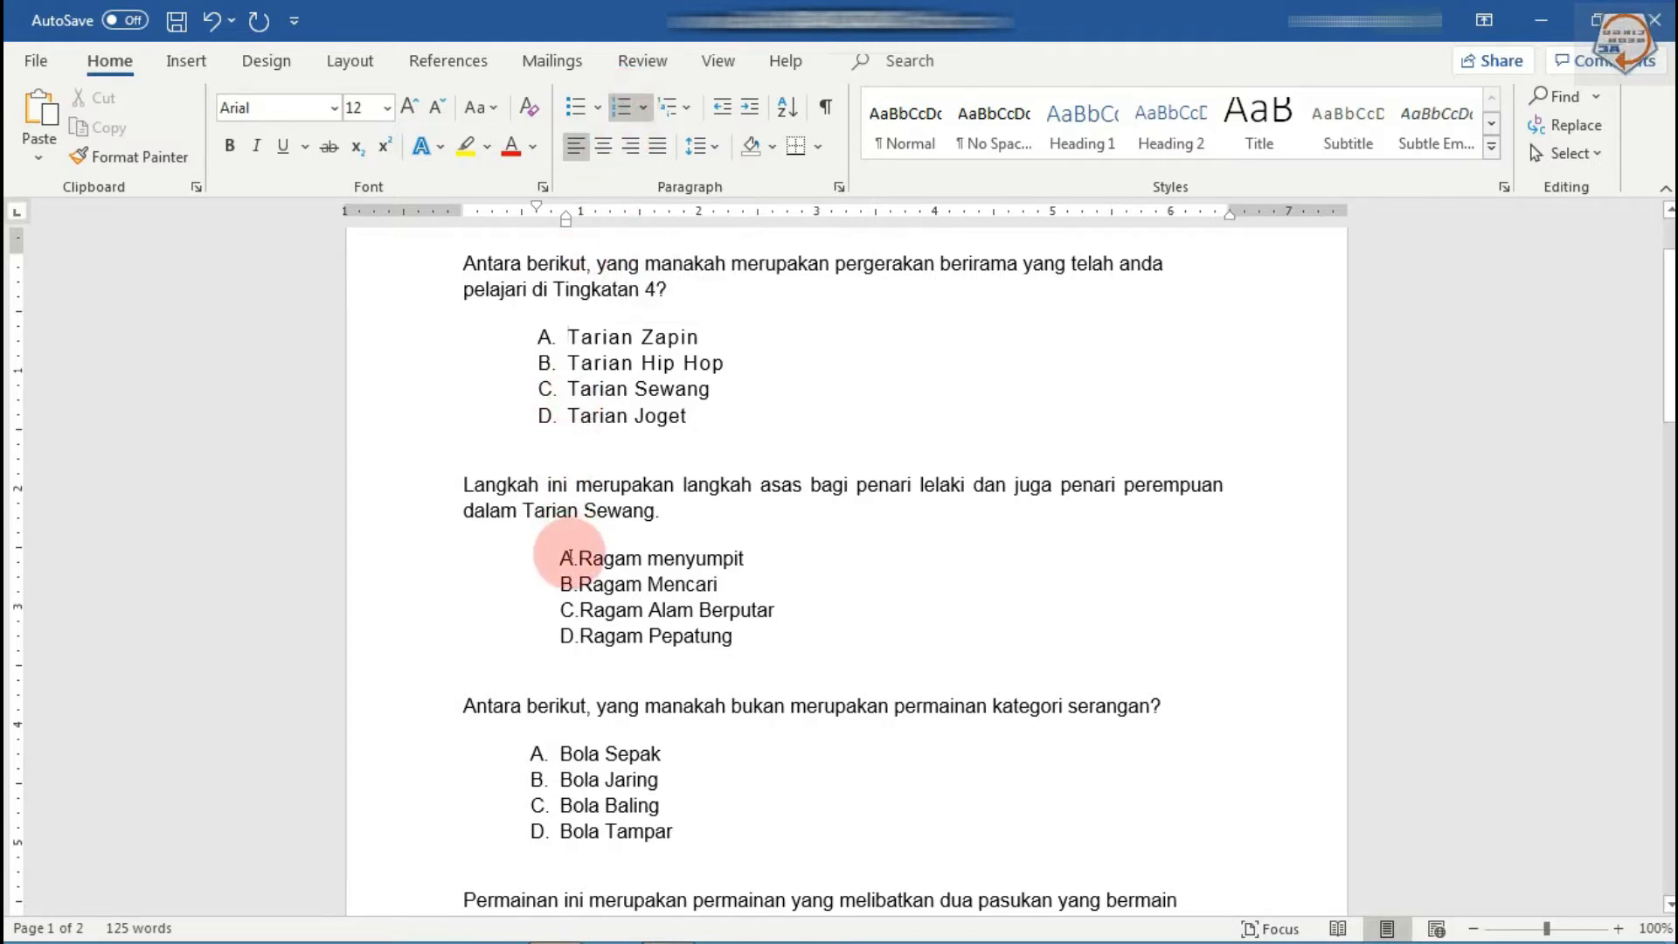
left_click(568, 557)
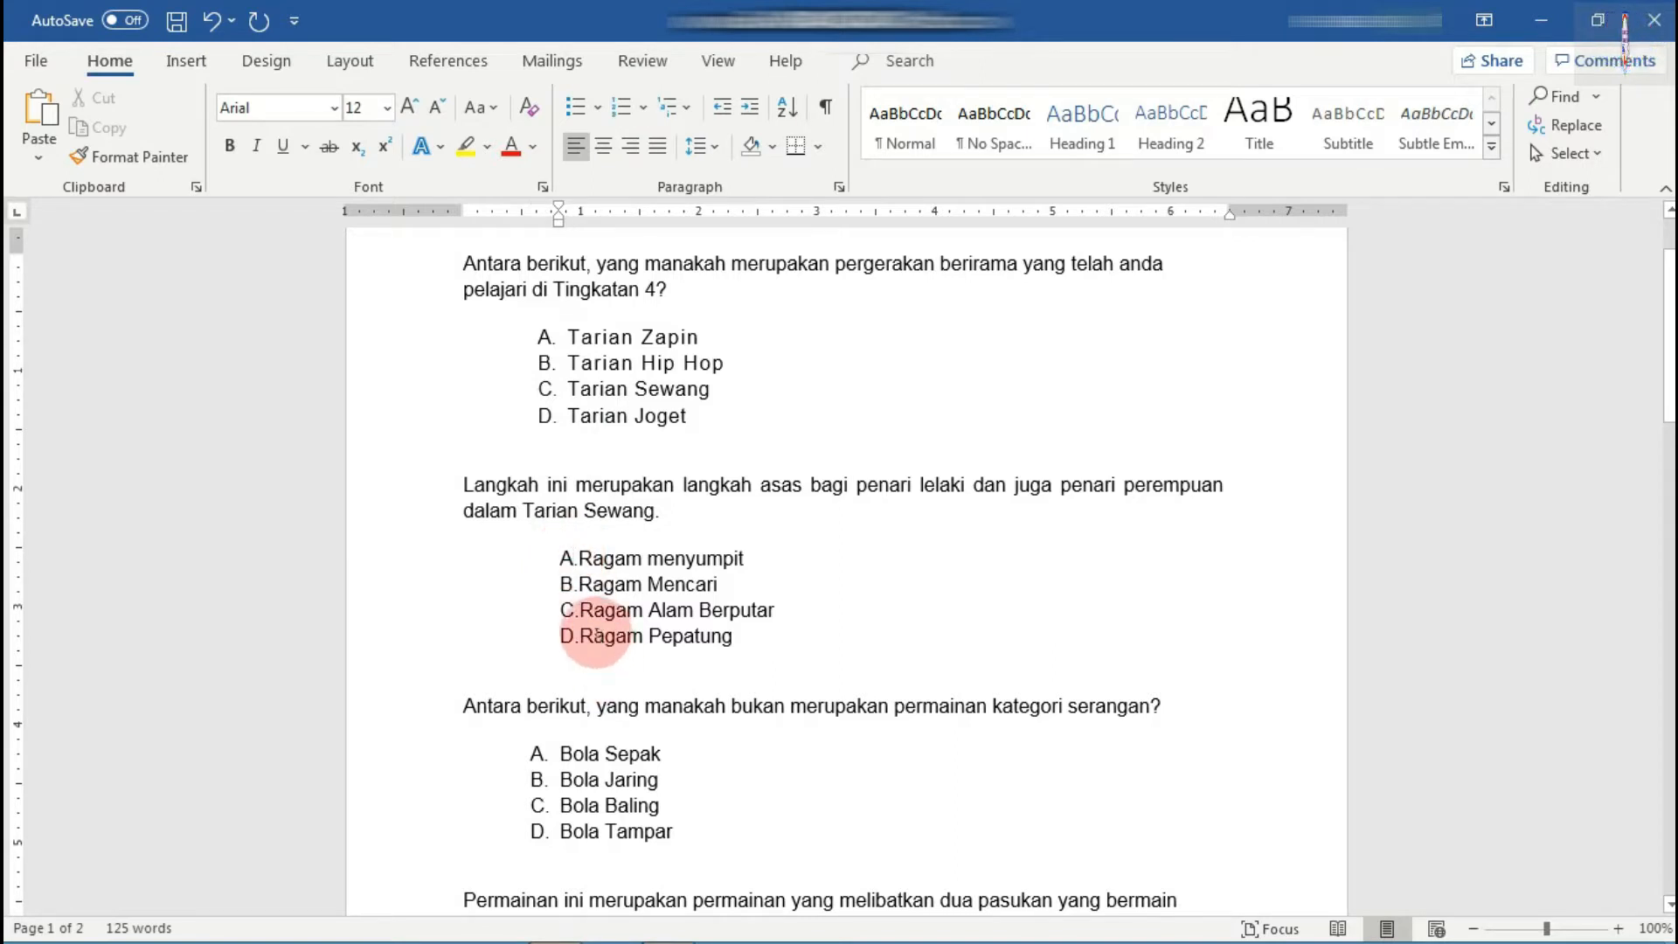
left_click(579, 636, "shift")
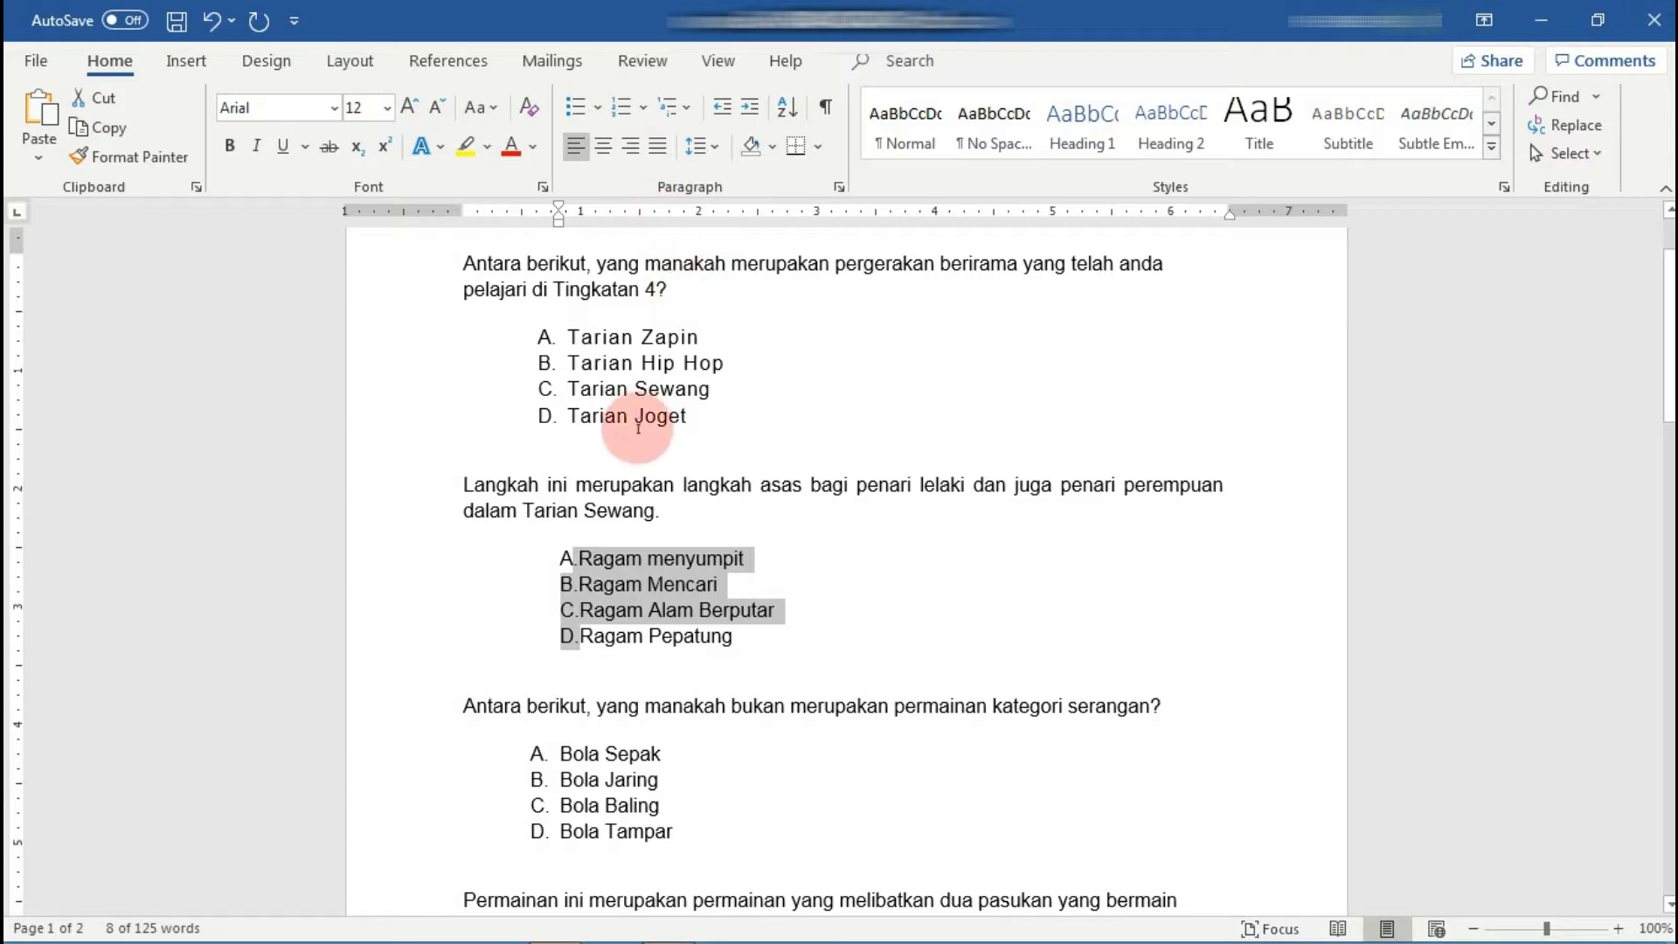
left_click(569, 560)
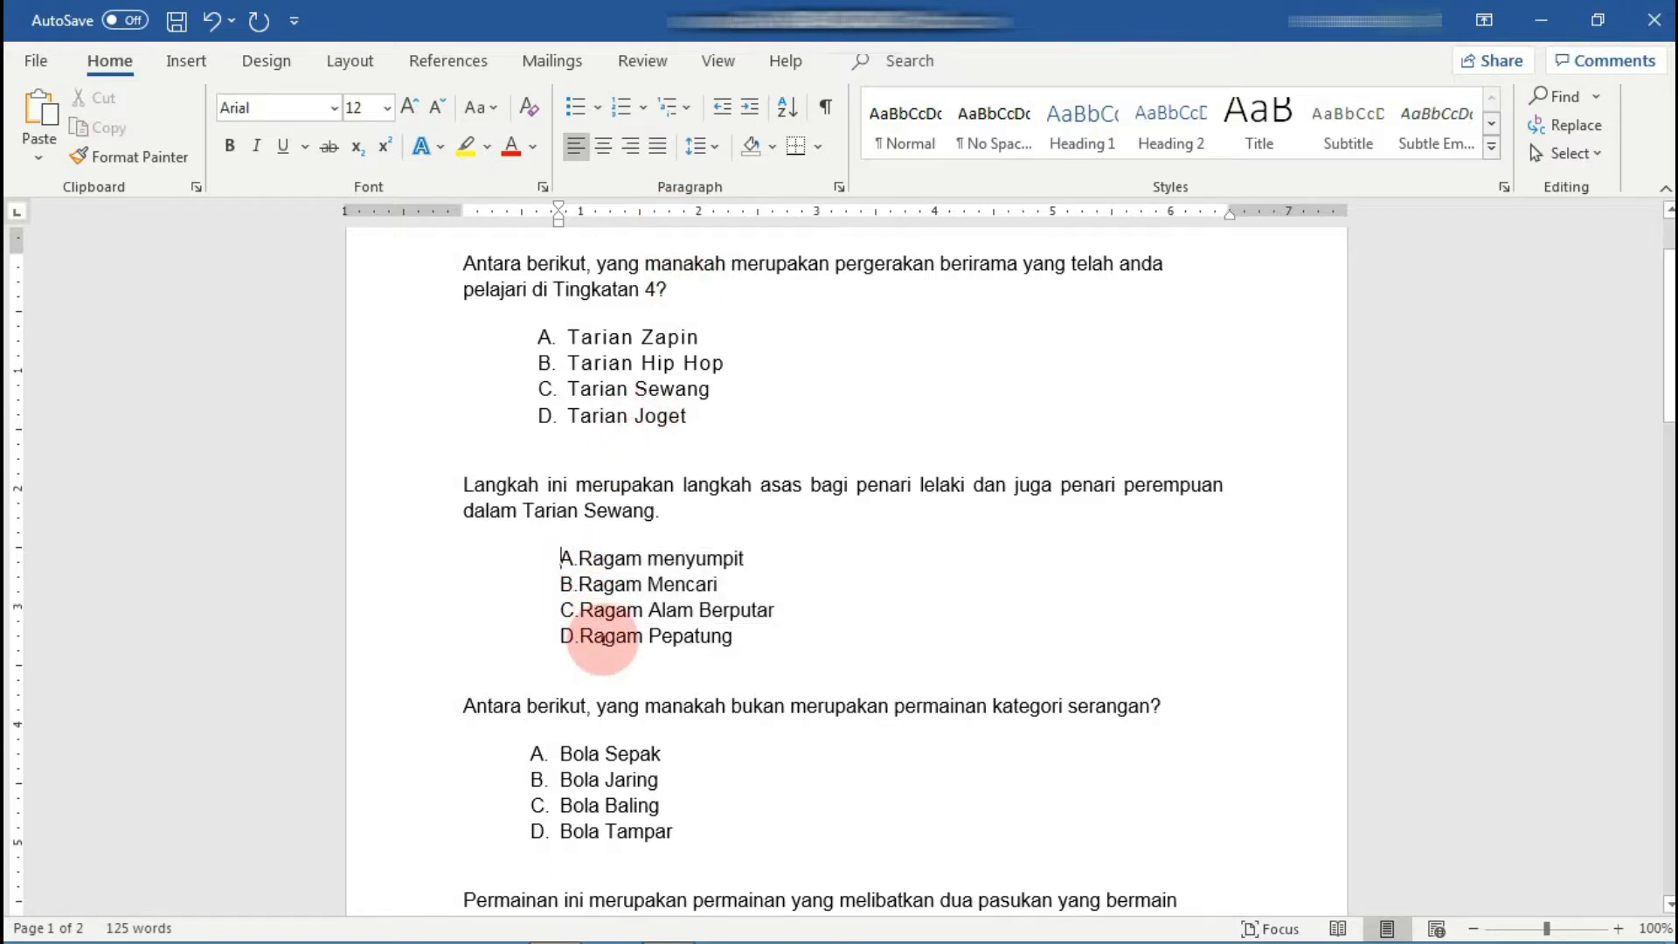
left_click(603, 636, "shift")
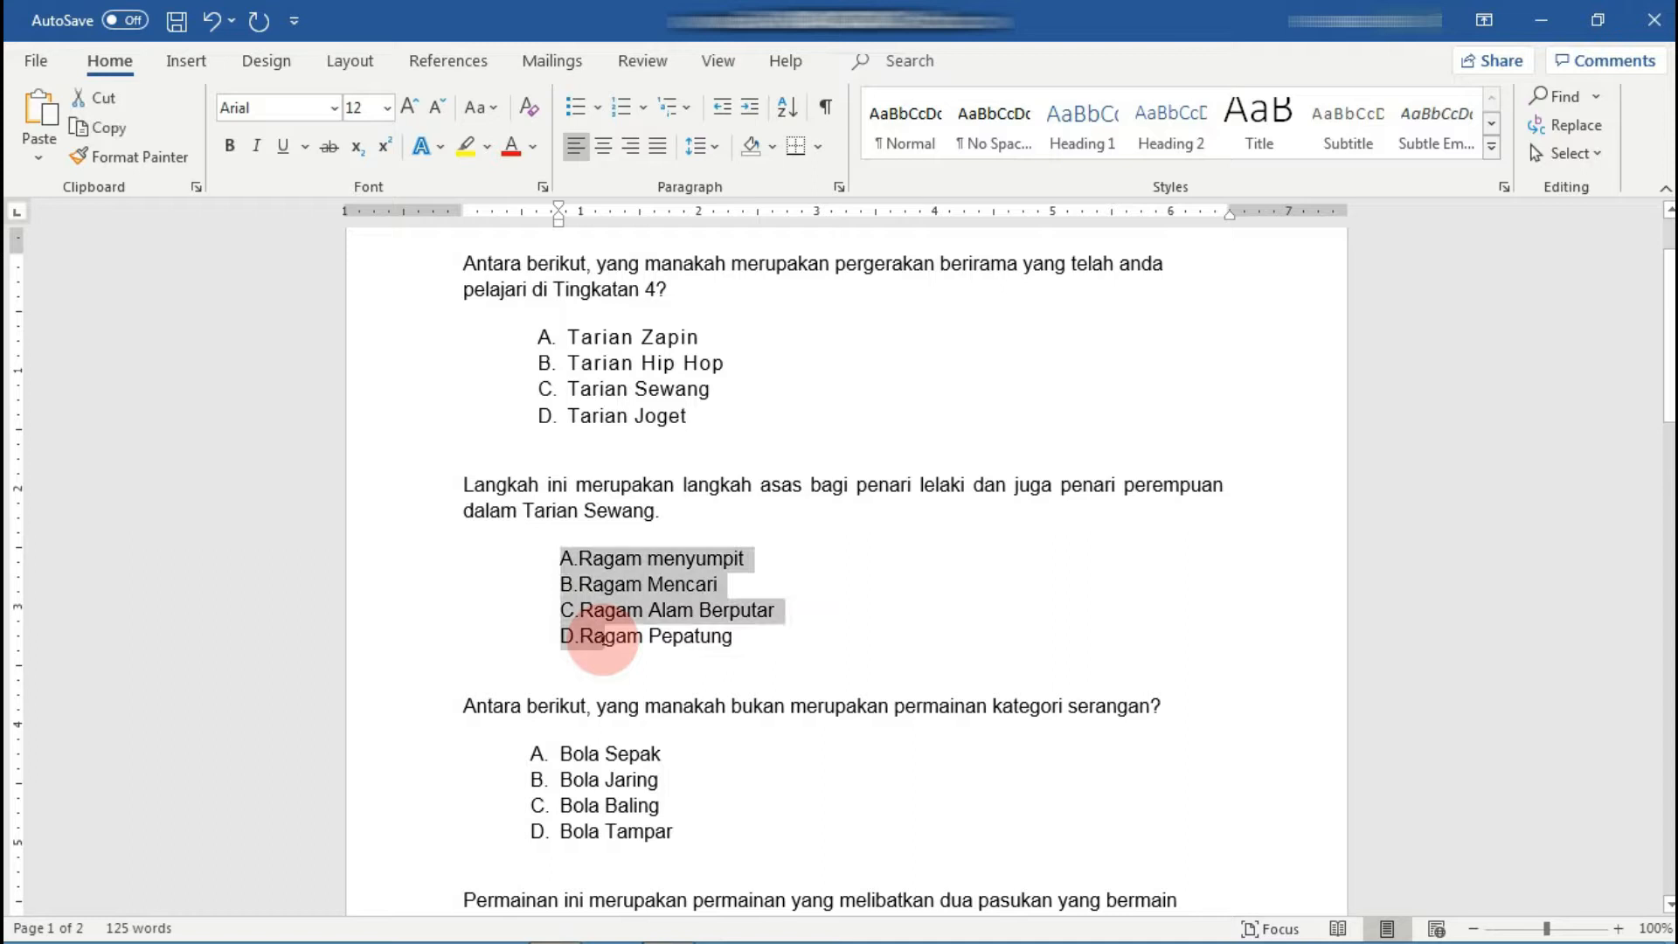
left_click(643, 106)
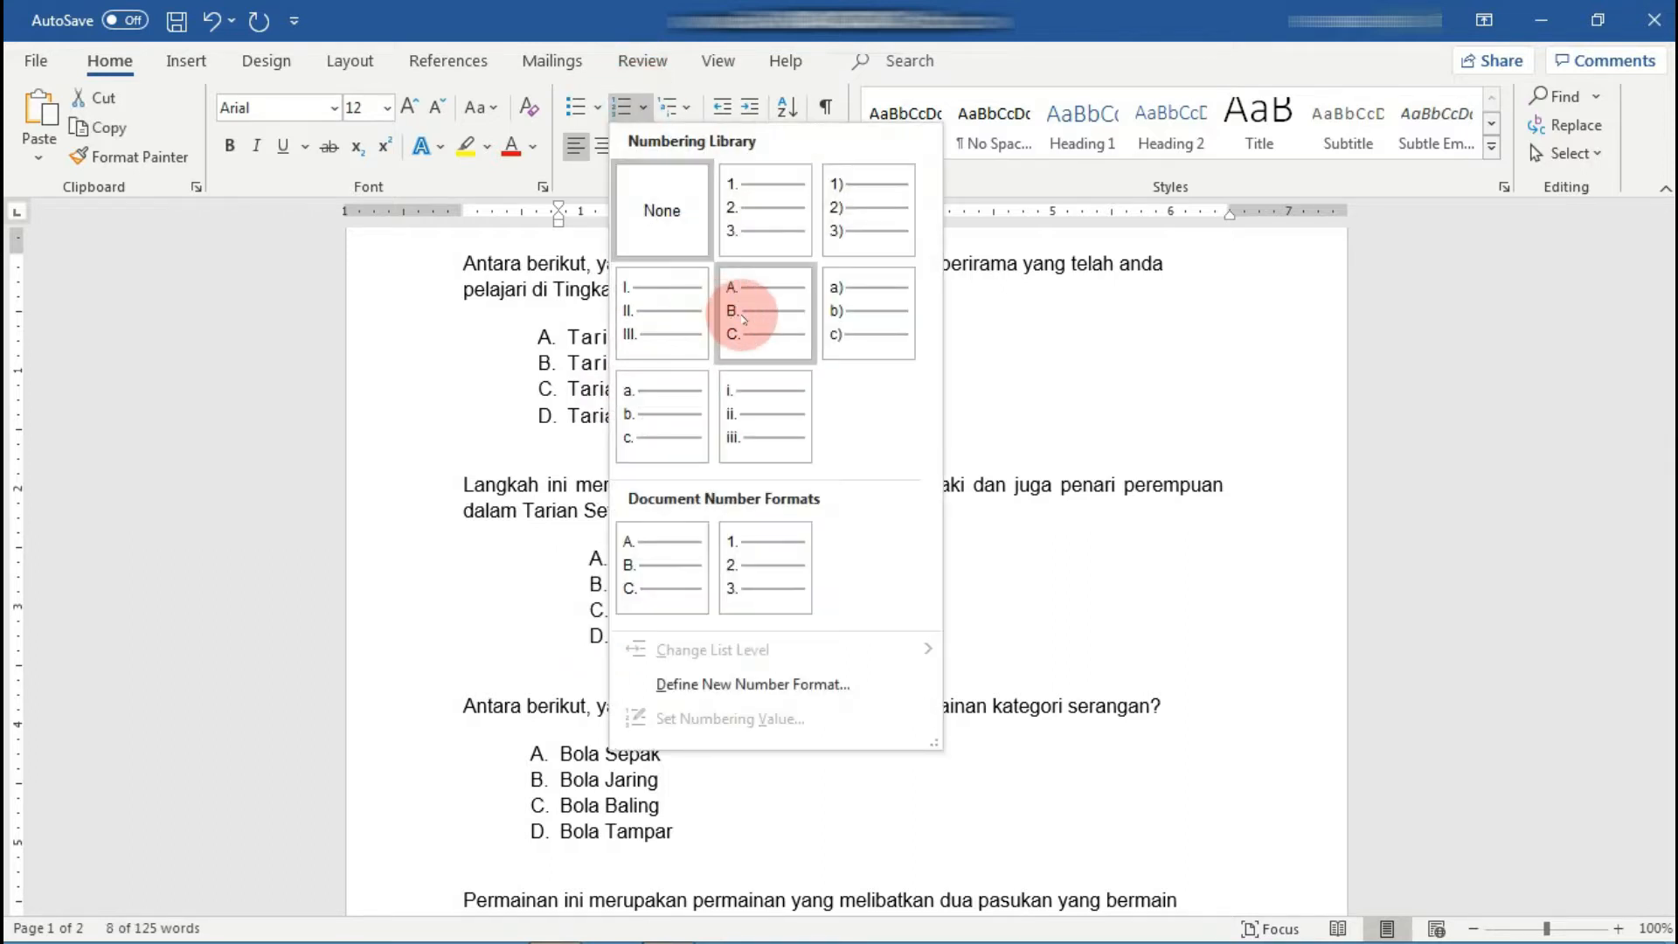
left_click(743, 314)
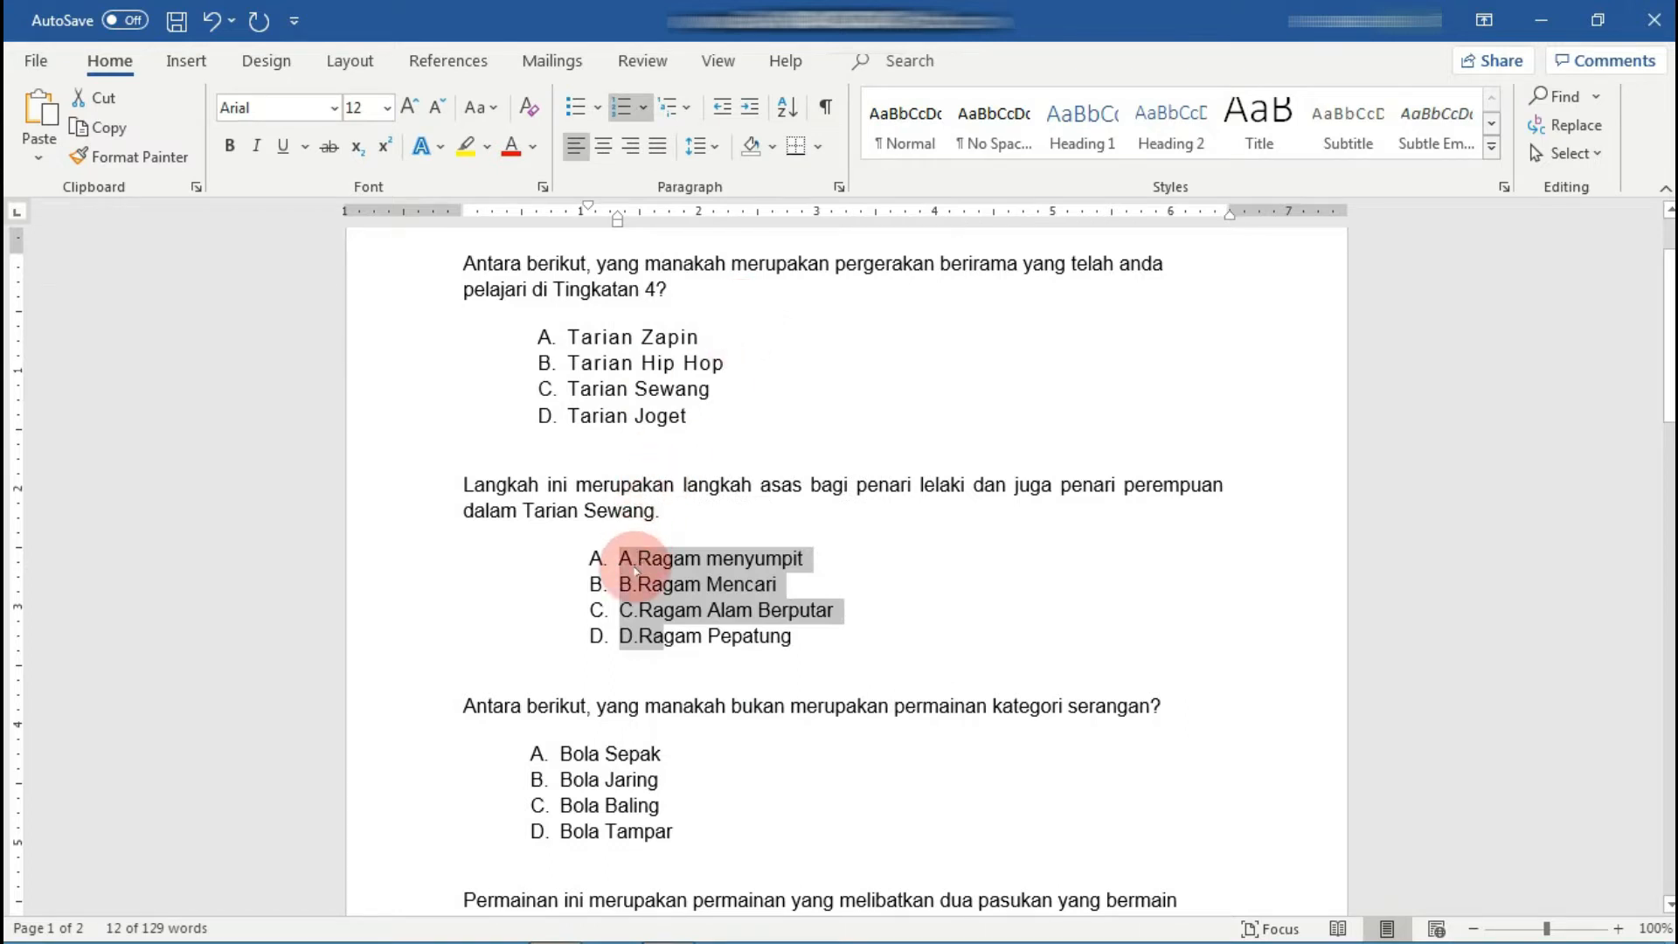
Remove the manually typed A., B., C. and D. prefixes from the four Ragam choices, keeping the automatic letters.
left_click(634, 567)
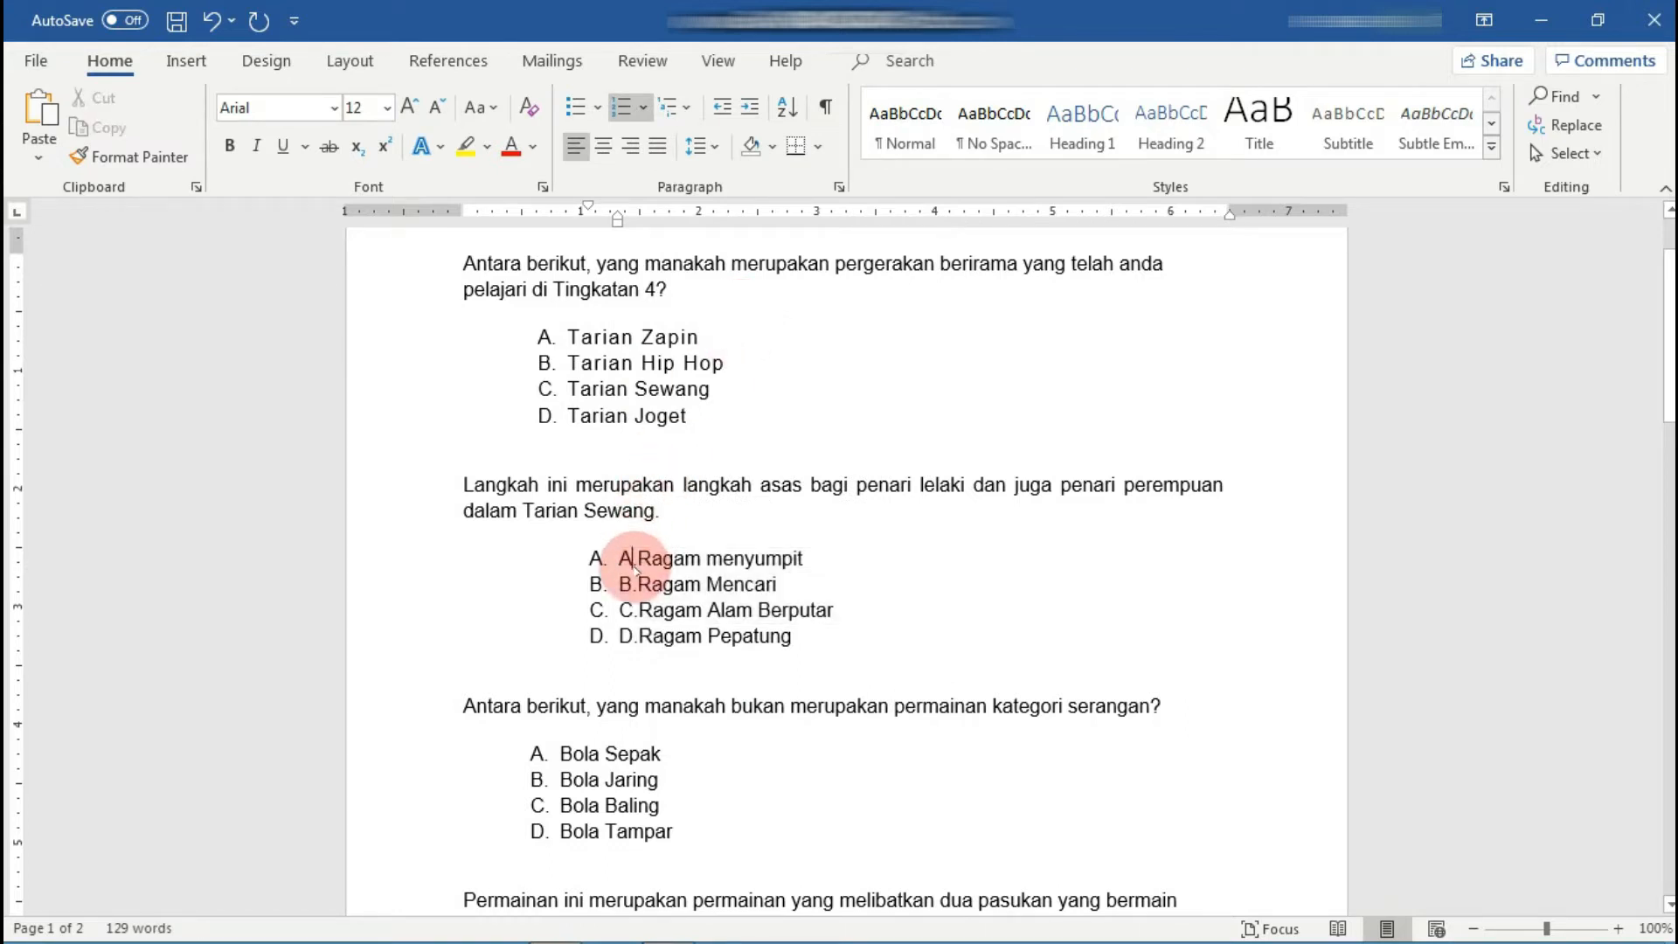
key("BackSpace")
key("BackSpace")
key("Down")
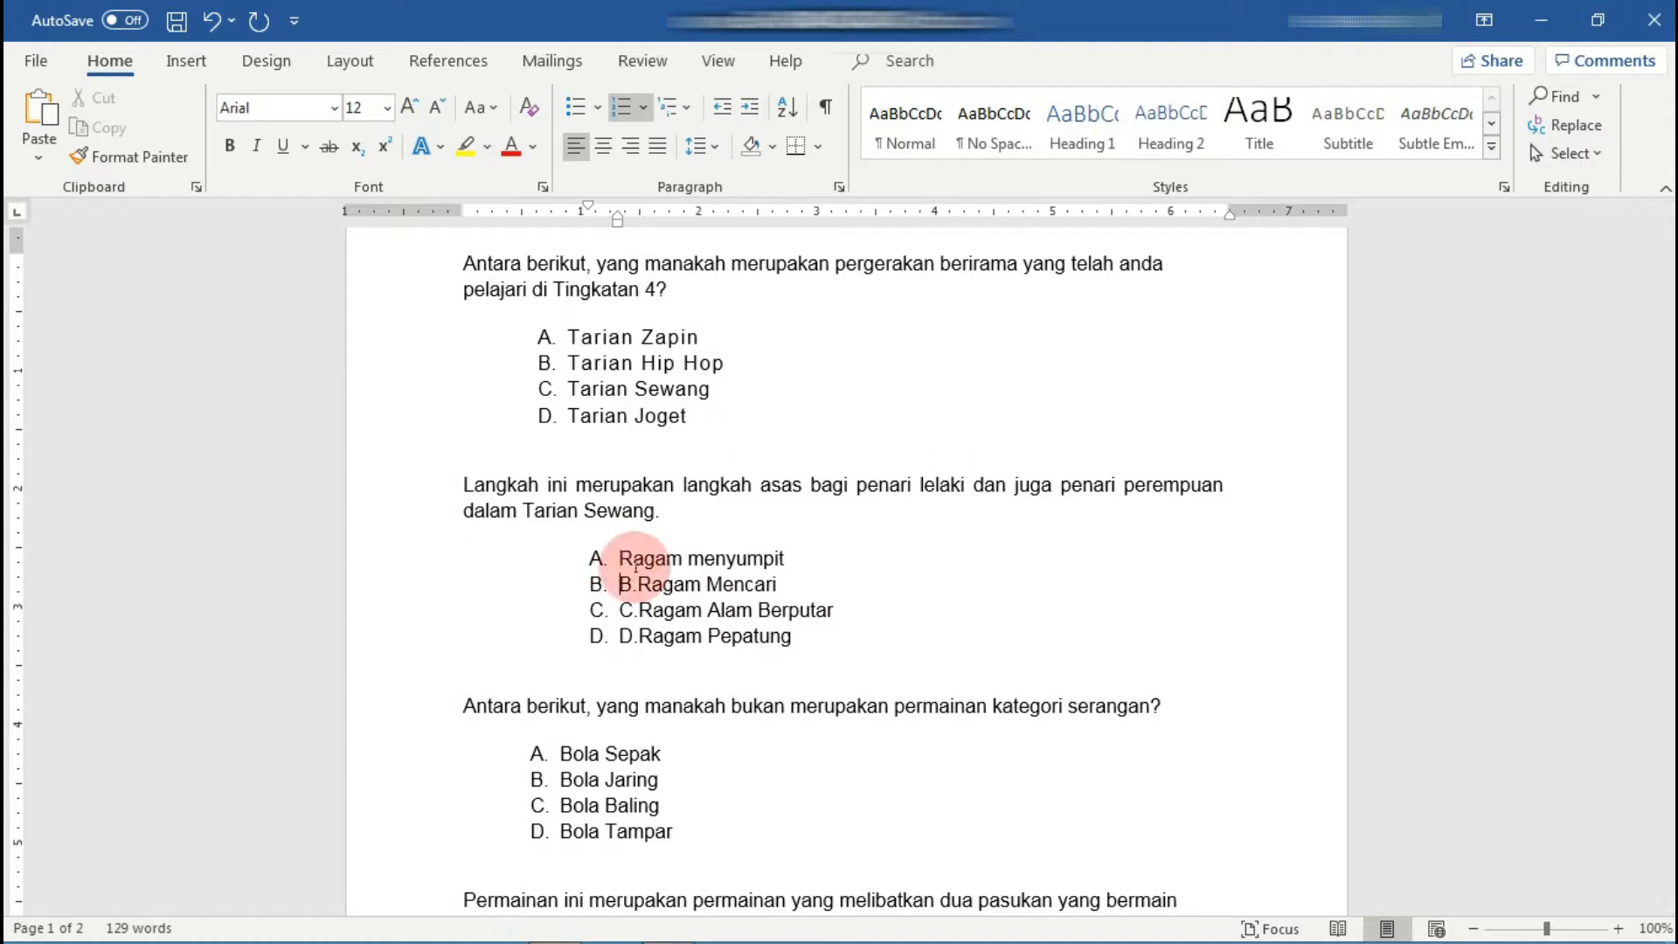
key("BackSpace")
key("BackSpace")
key("Delete")
key("Delete")
key("Down")
key("Delete")
key("Delete")
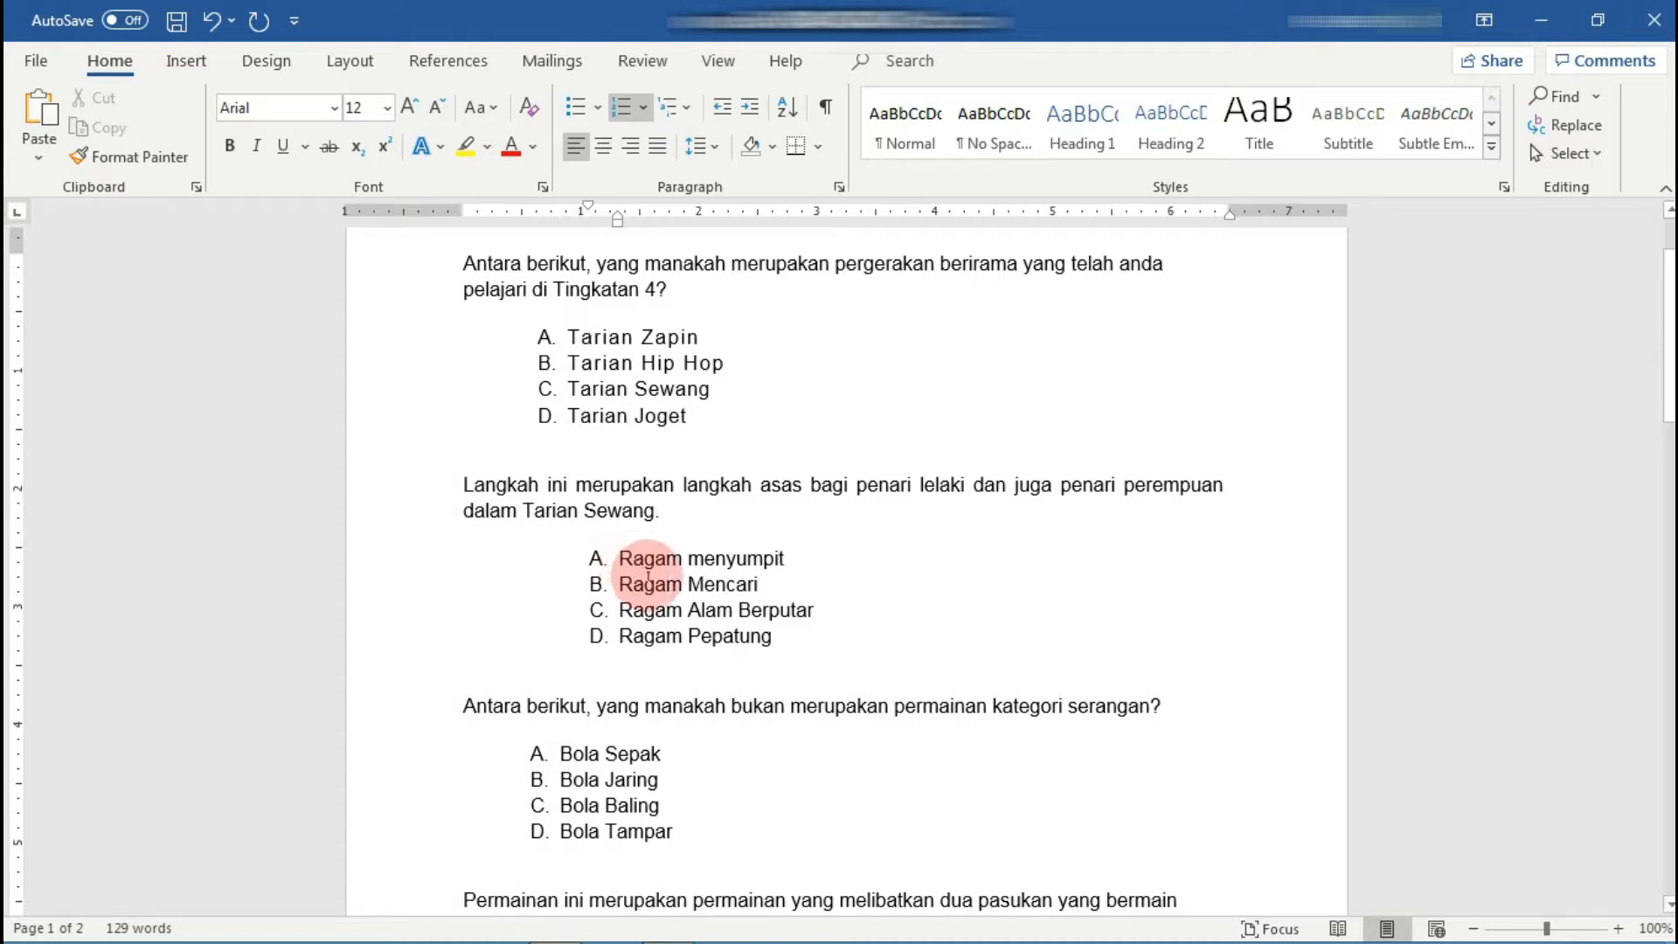
Reduce the indent of the four Ragam choices so their text starts just before the 1-inch ruler mark.
left_click_drag(651, 644, 620, 643)
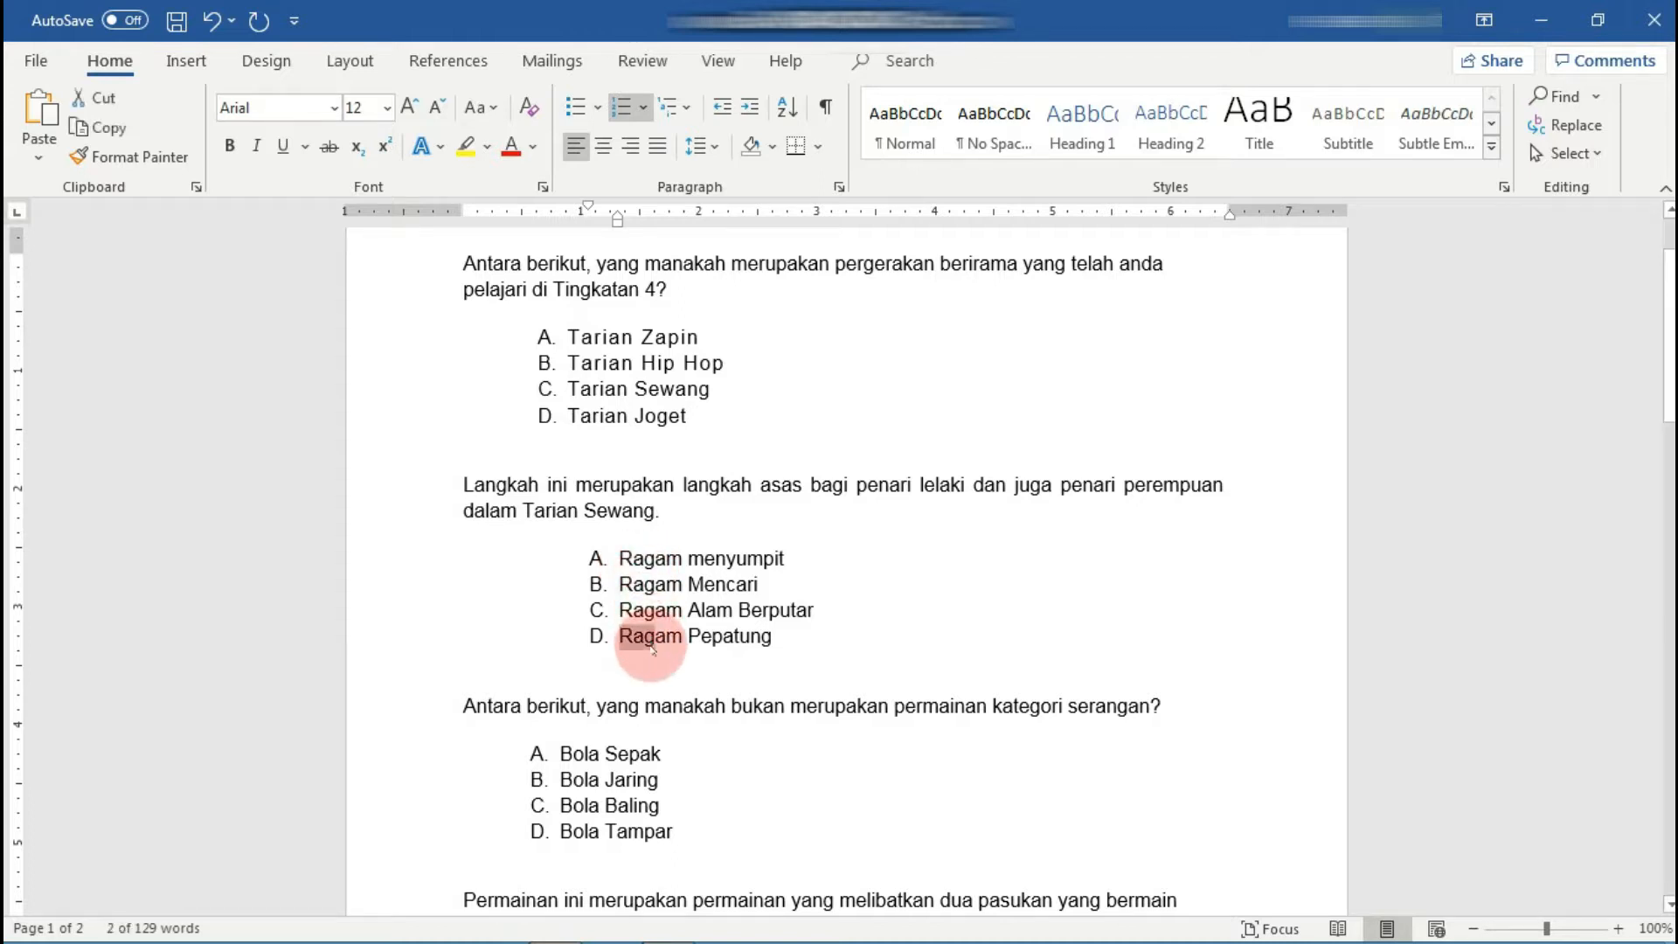
left_click_drag(641, 559, 619, 640)
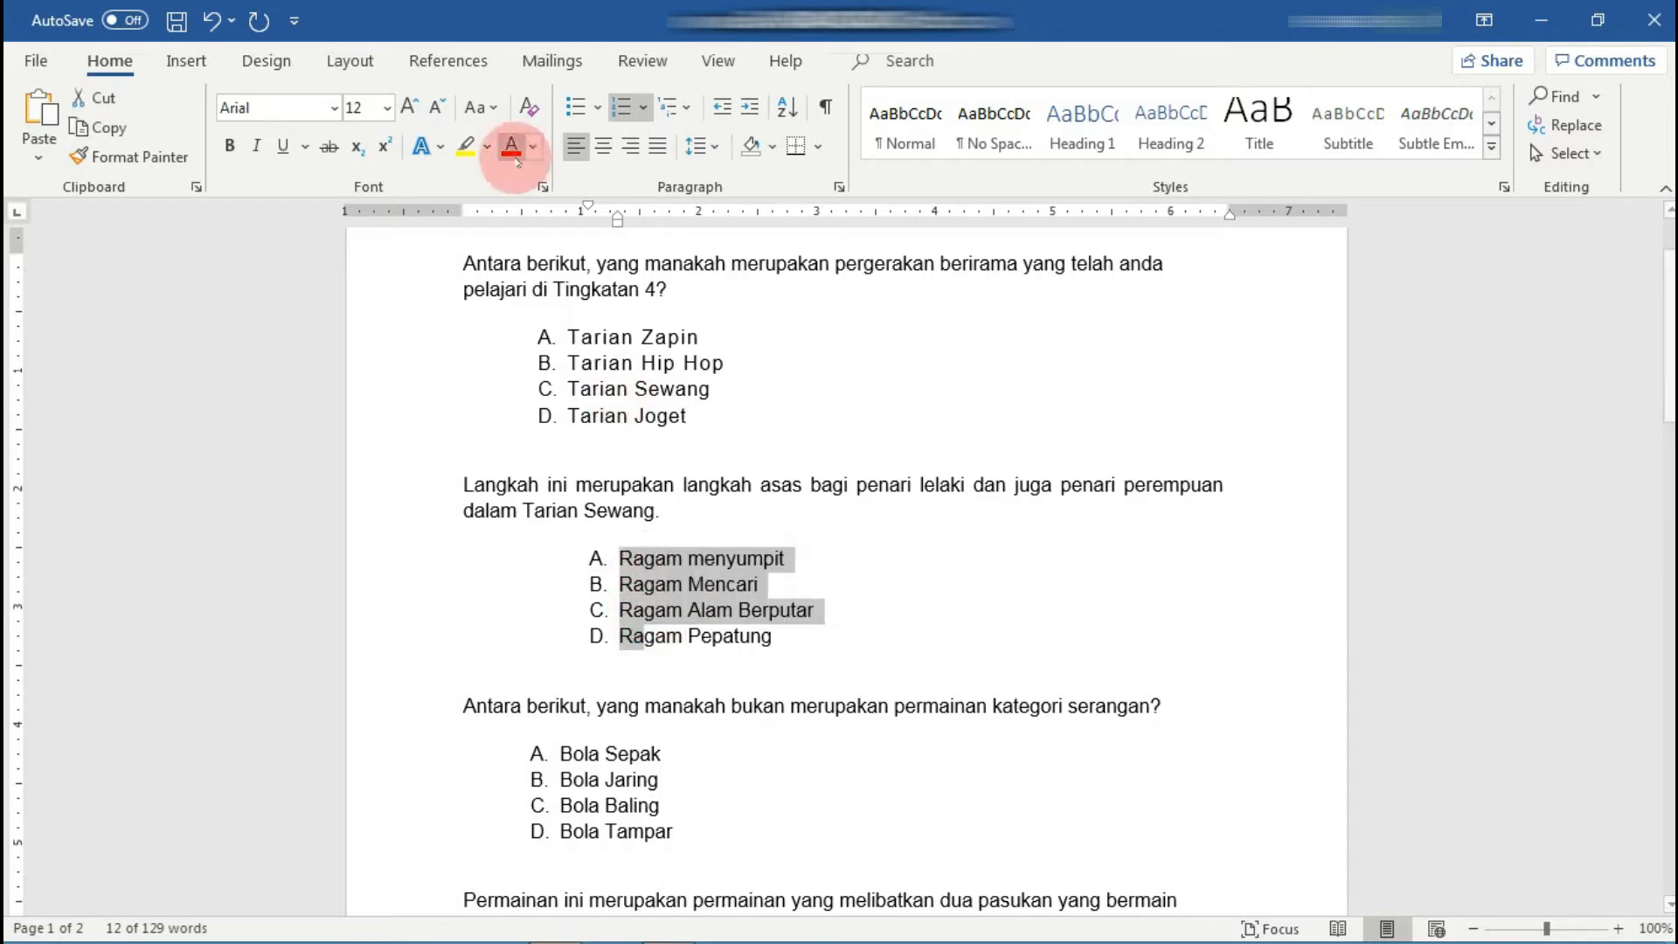
mouse_move(618, 222)
left_mouse_down()
mouse_move(553, 225)
mouse_move(570, 232)
left_mouse_up()
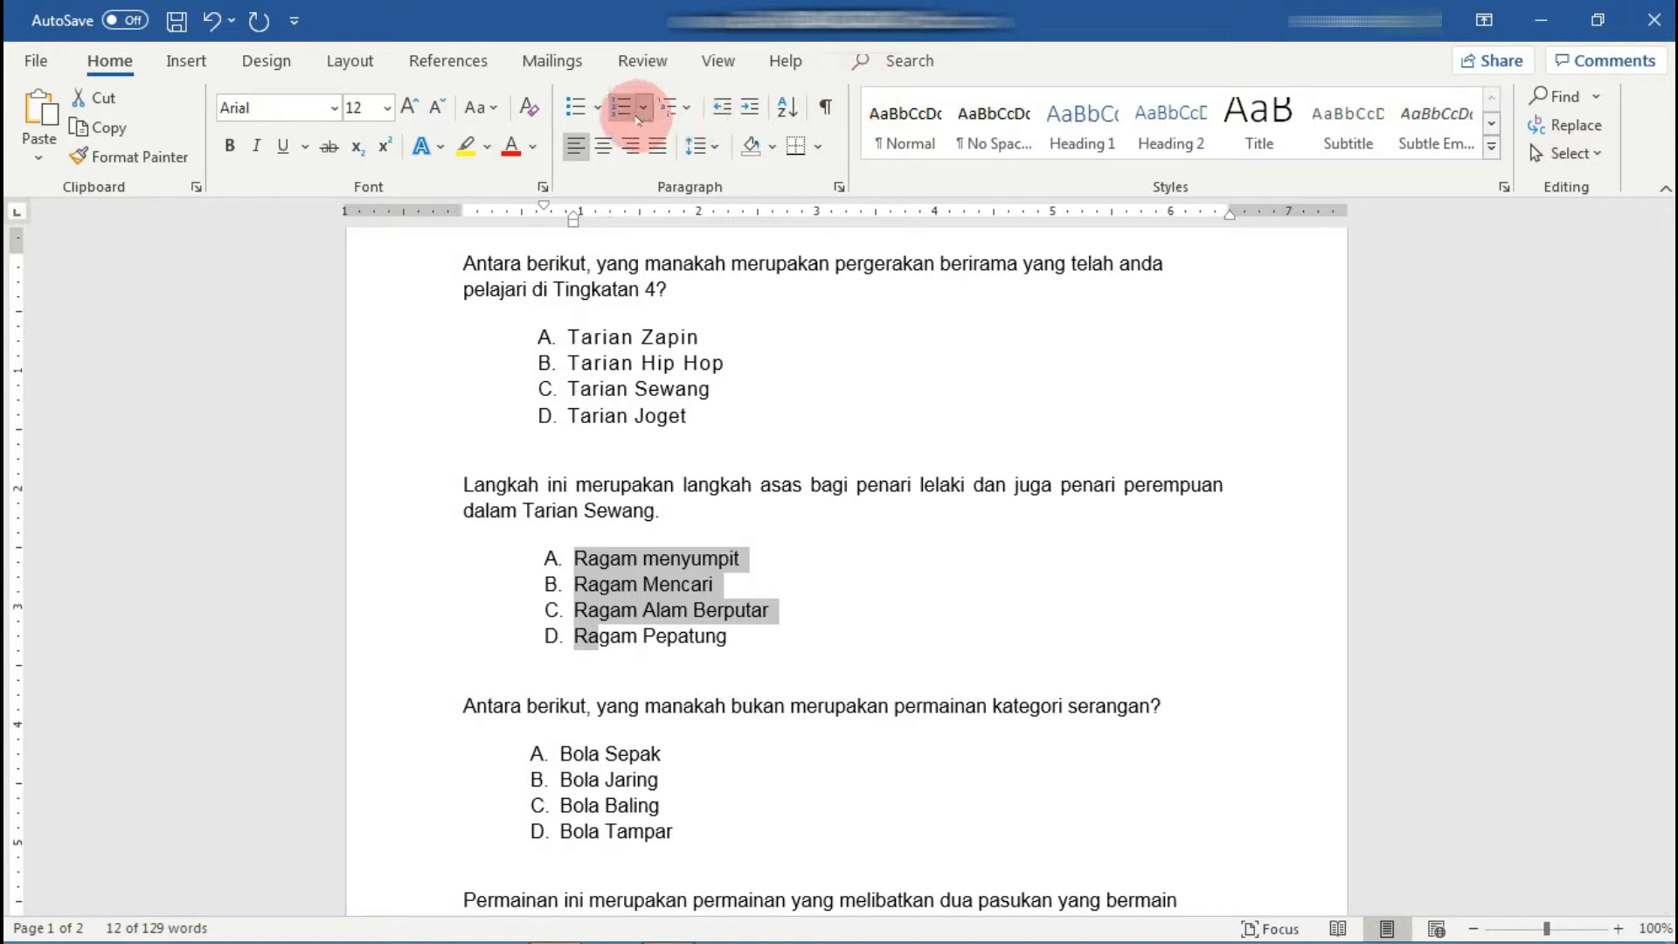
Show the formatting marks and try removing the automatic letter from the "Ragam Pepatung" choice.
left_click(825, 109)
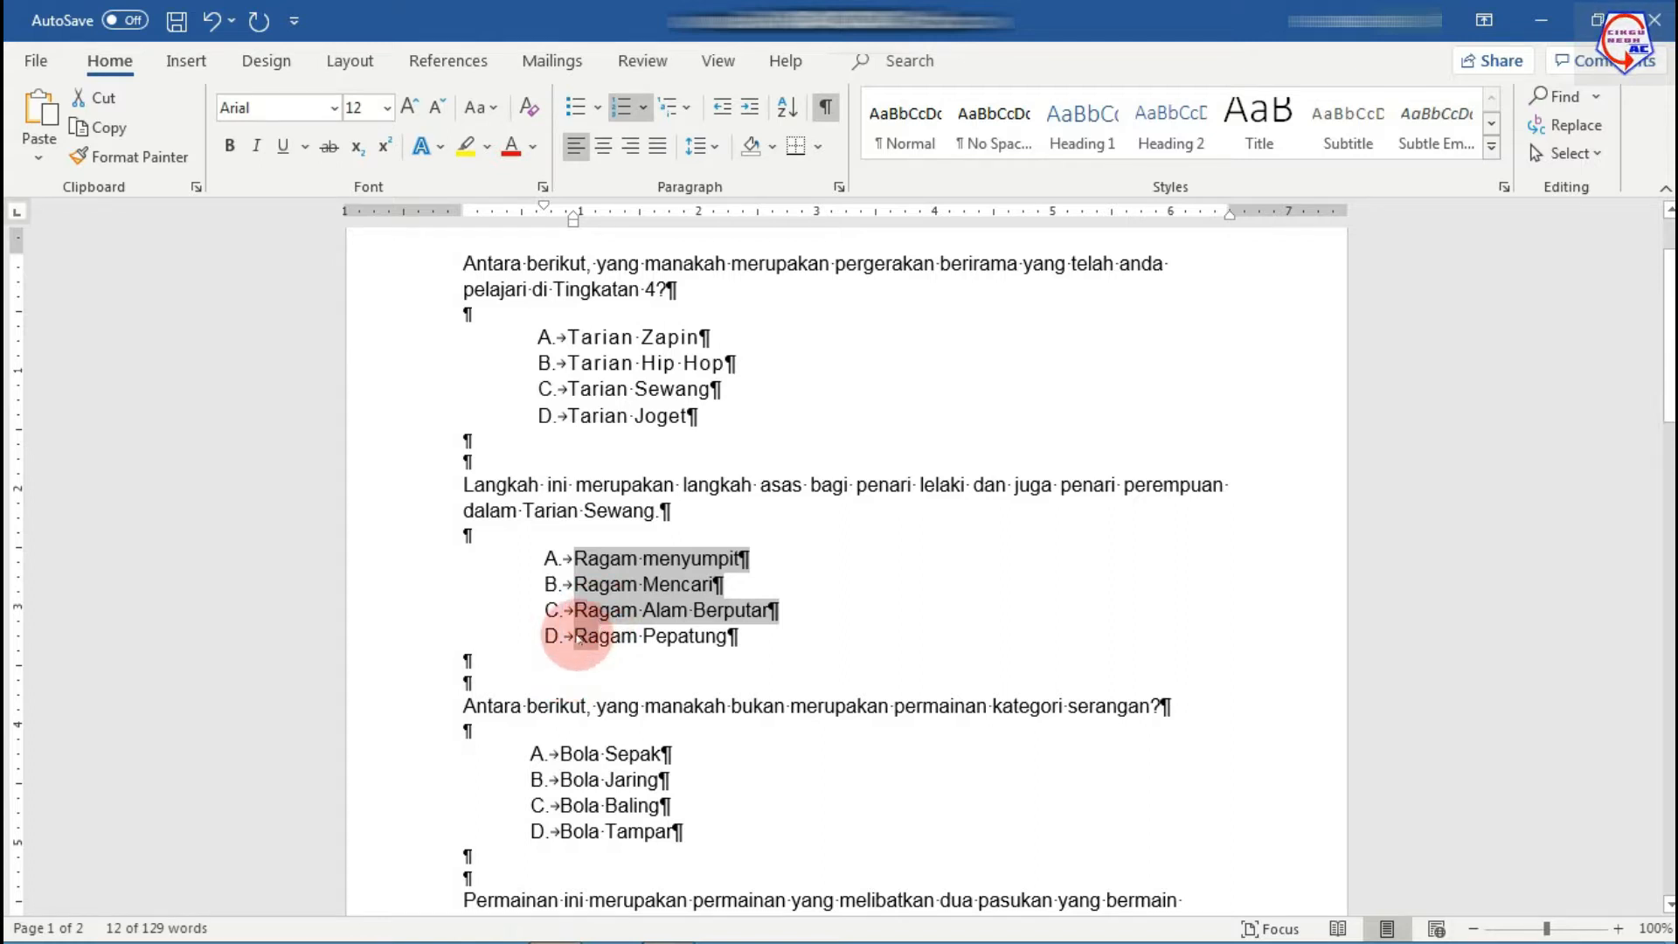
left_click(575, 636)
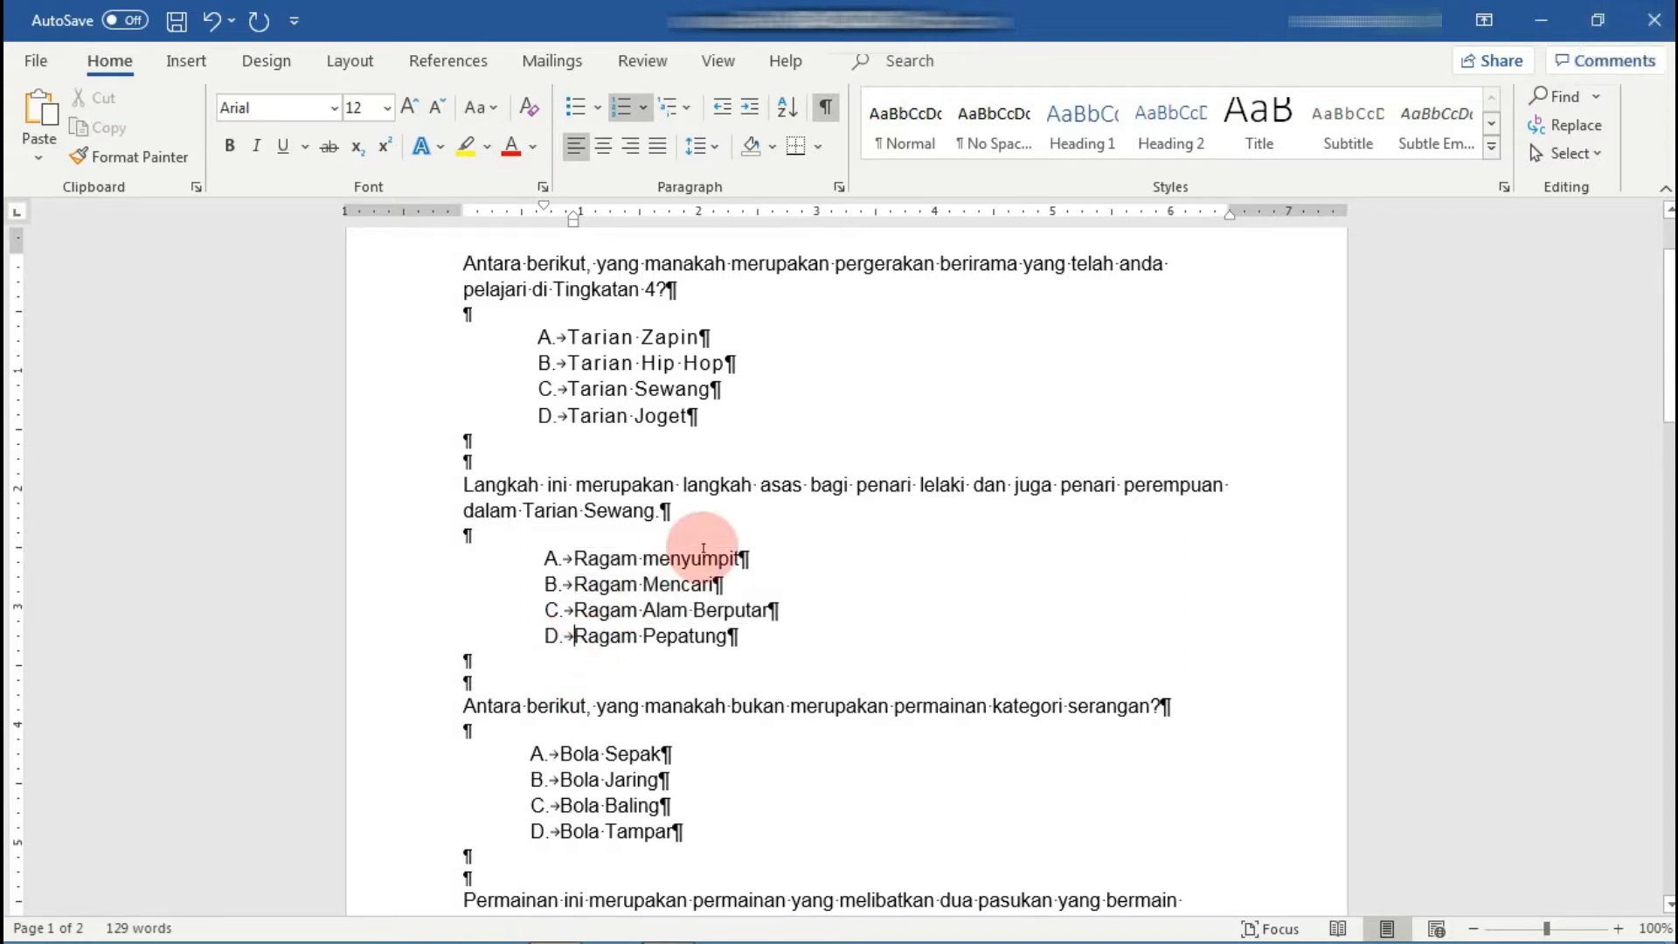
key("BackSpace")
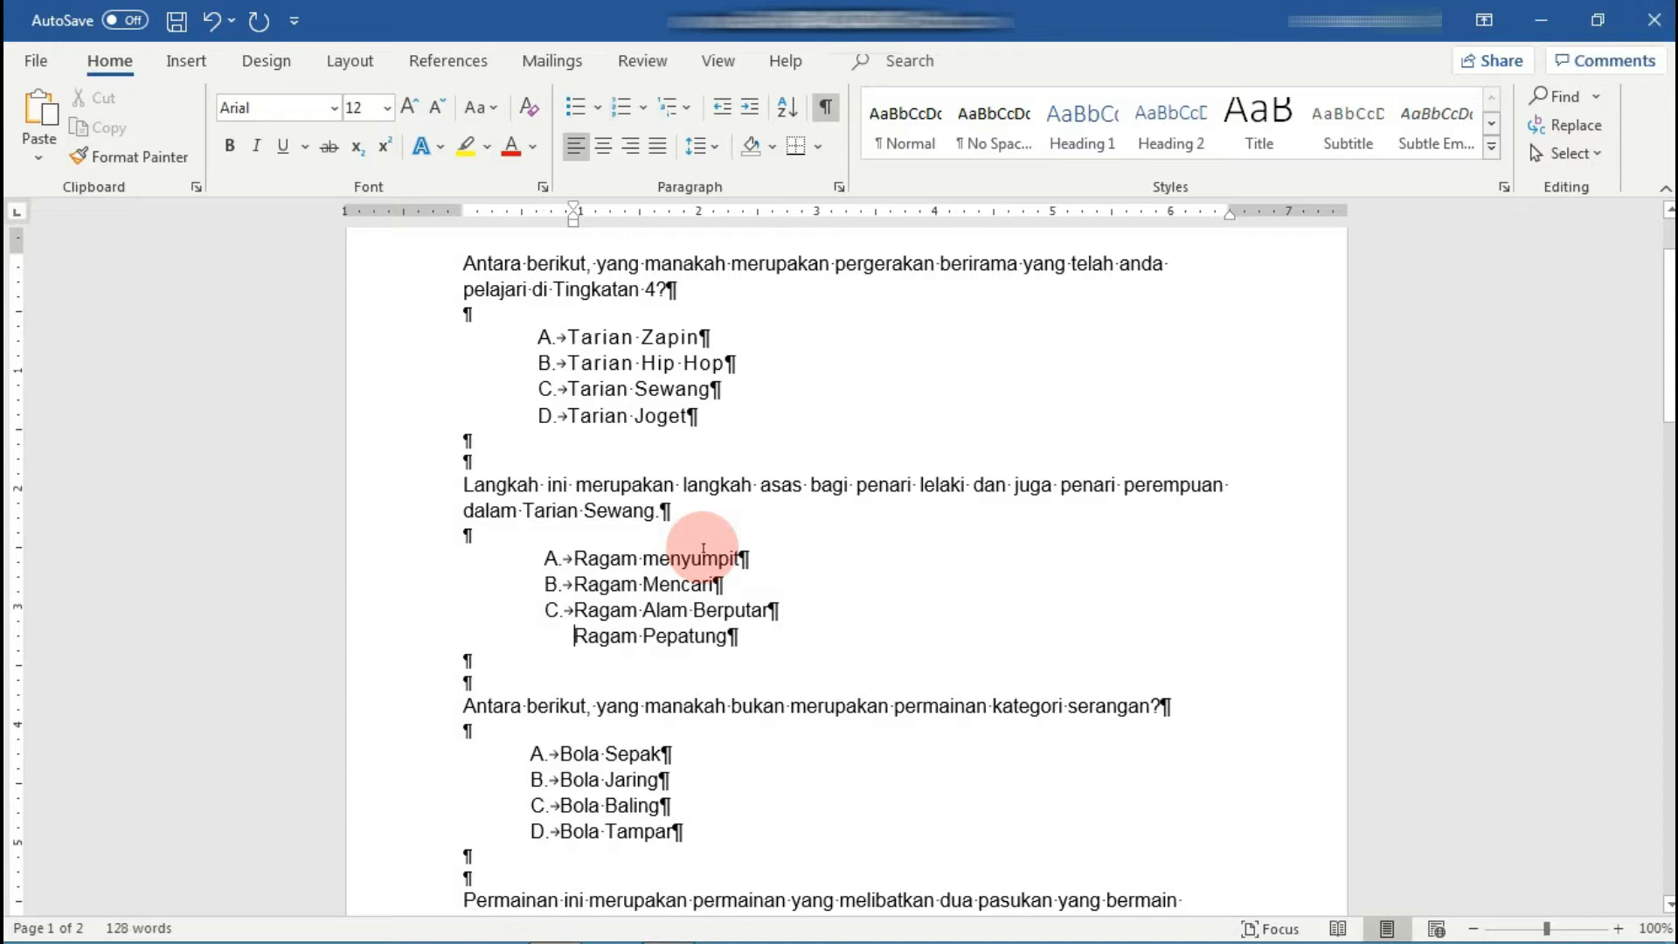
Undo the edits to the Ragam choices back to their original manually typed letters.
key("ctrl+z")
key("ctrl+z")
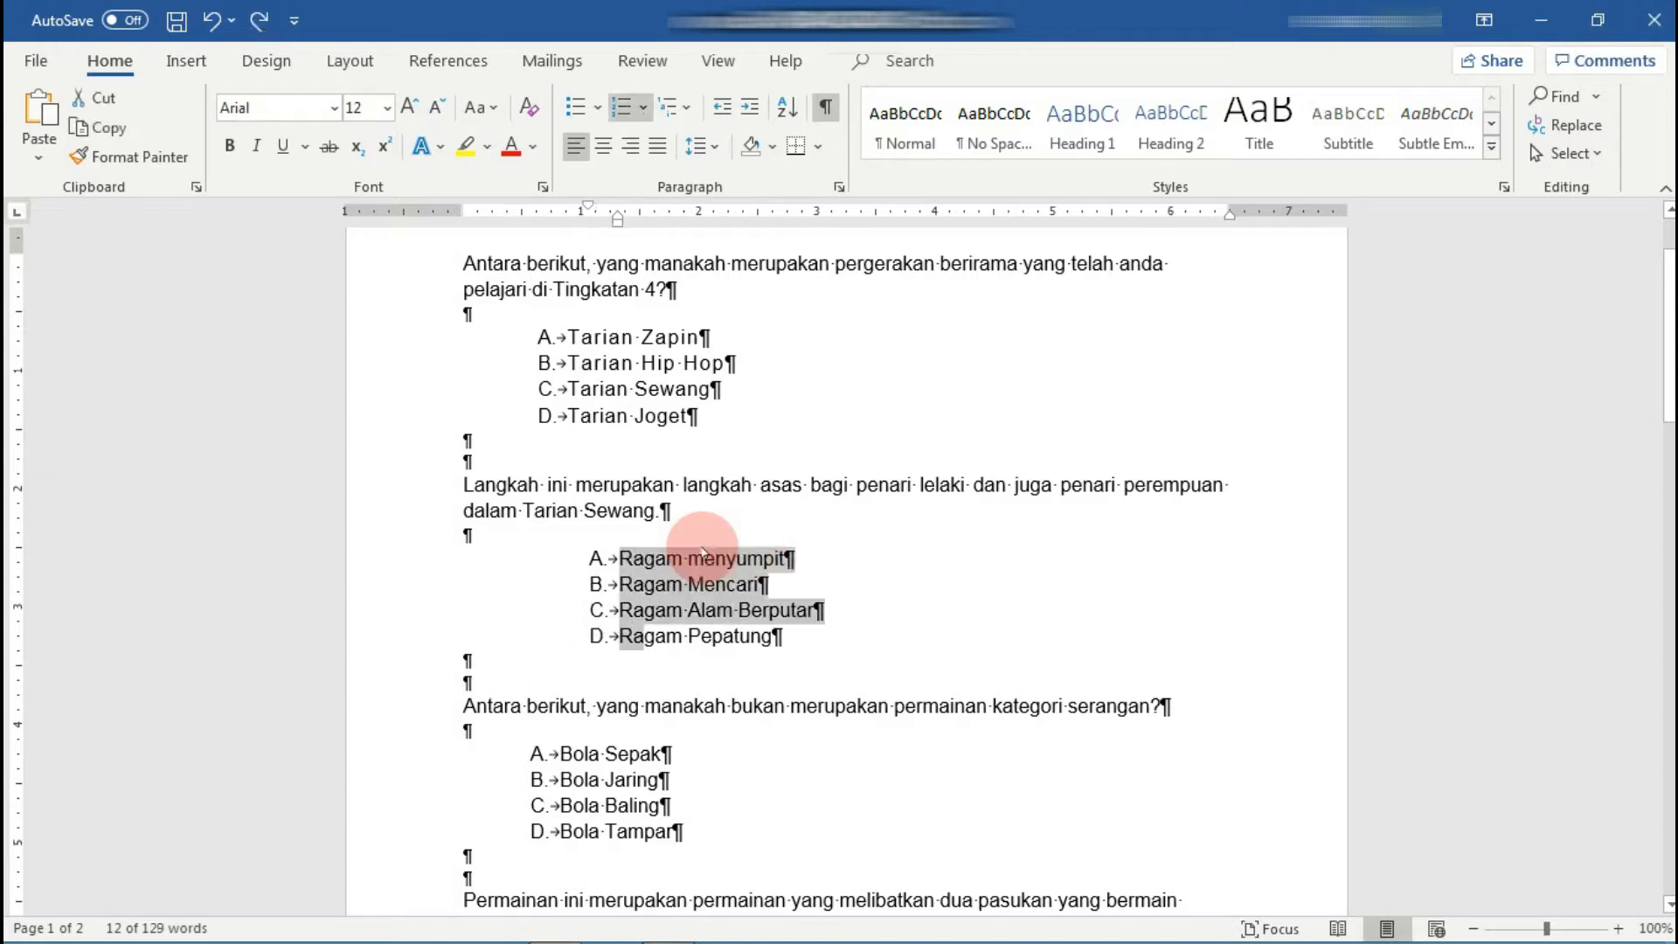
key("ctrl+z")
key("ctrl+z")
key("ctrl+z")
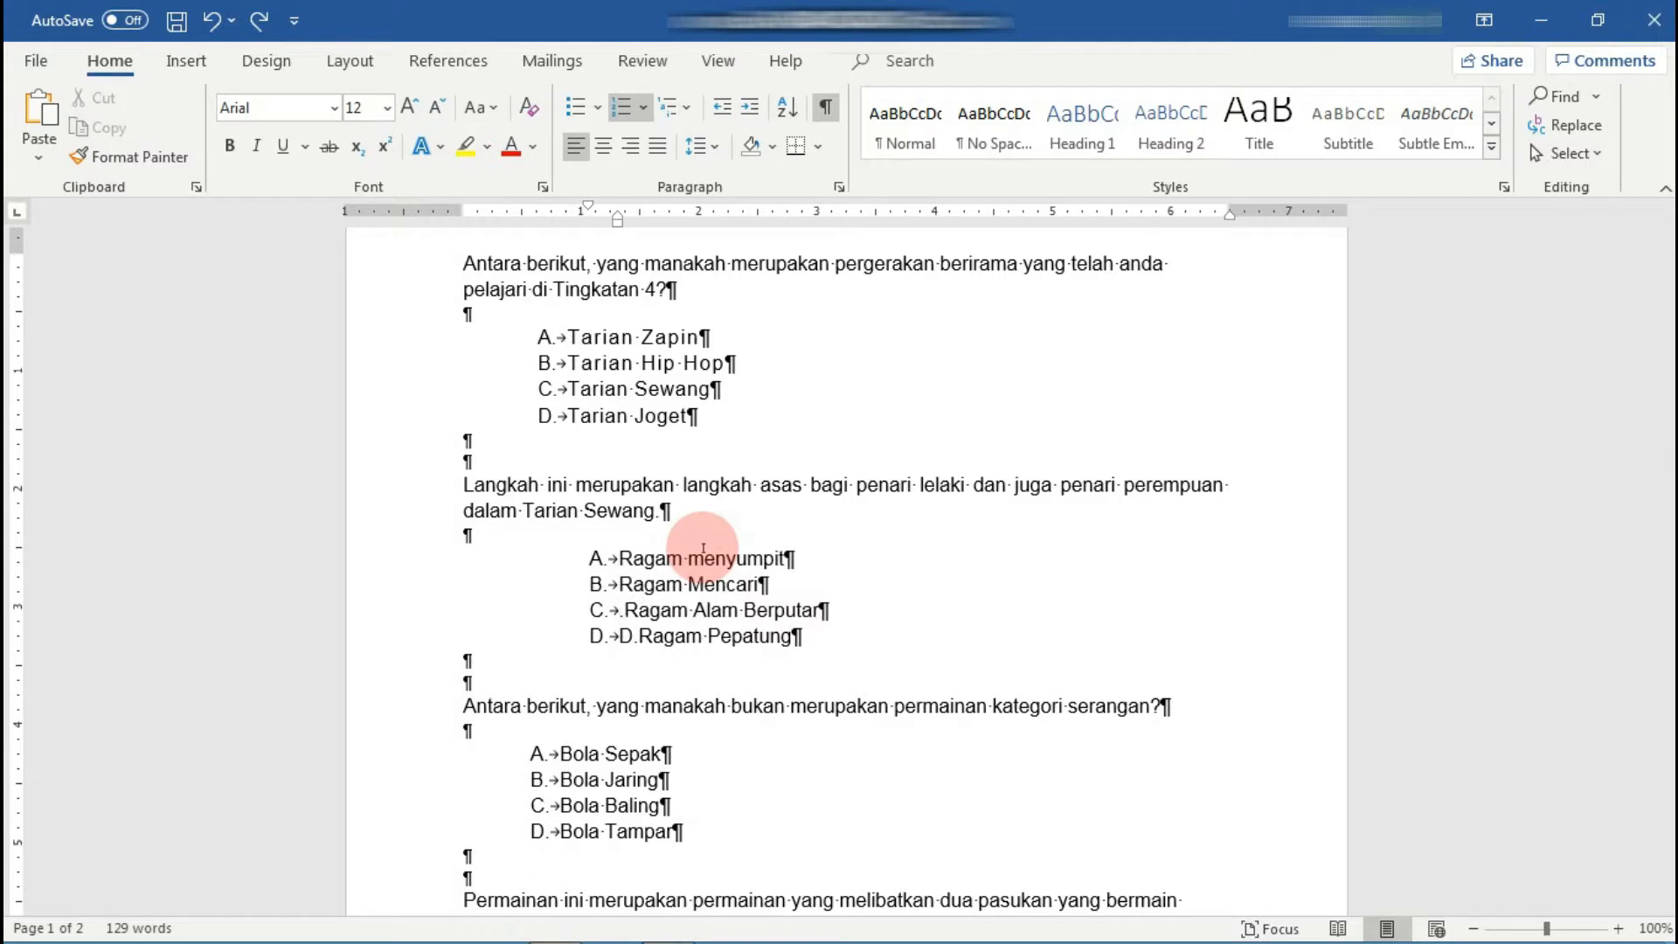
key("ctrl+z")
key("ctrl+z")
key("ctrl+z")
key("ctrl+z")
key("ctrl+z")
key("ctrl+z")
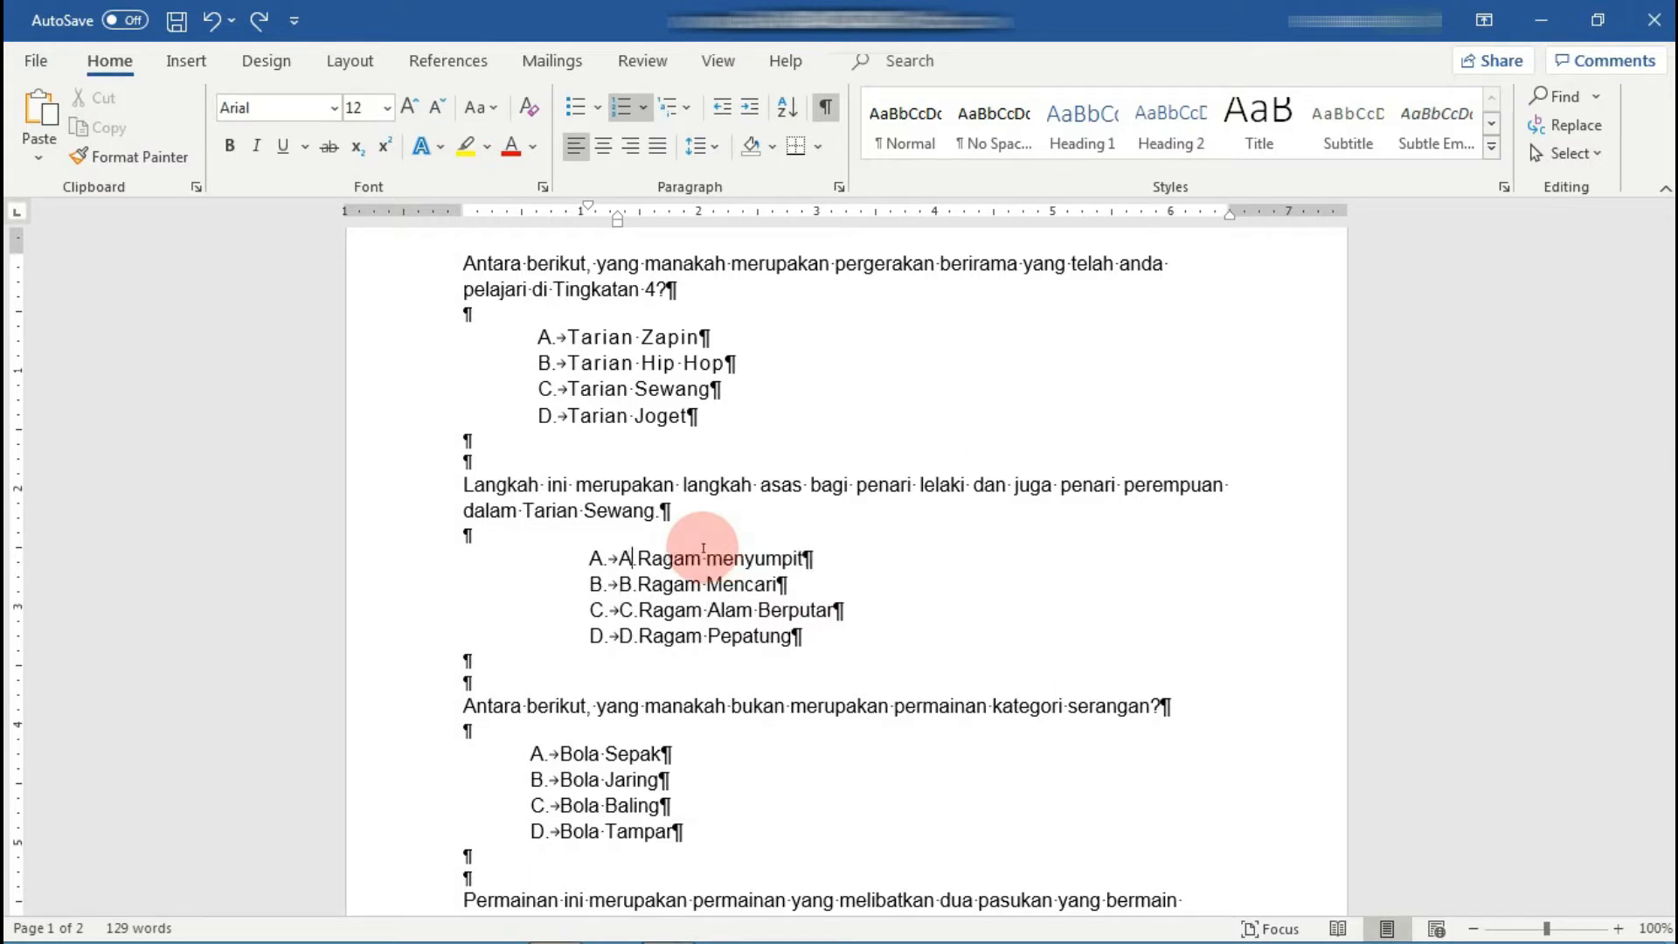
left_click(786, 529)
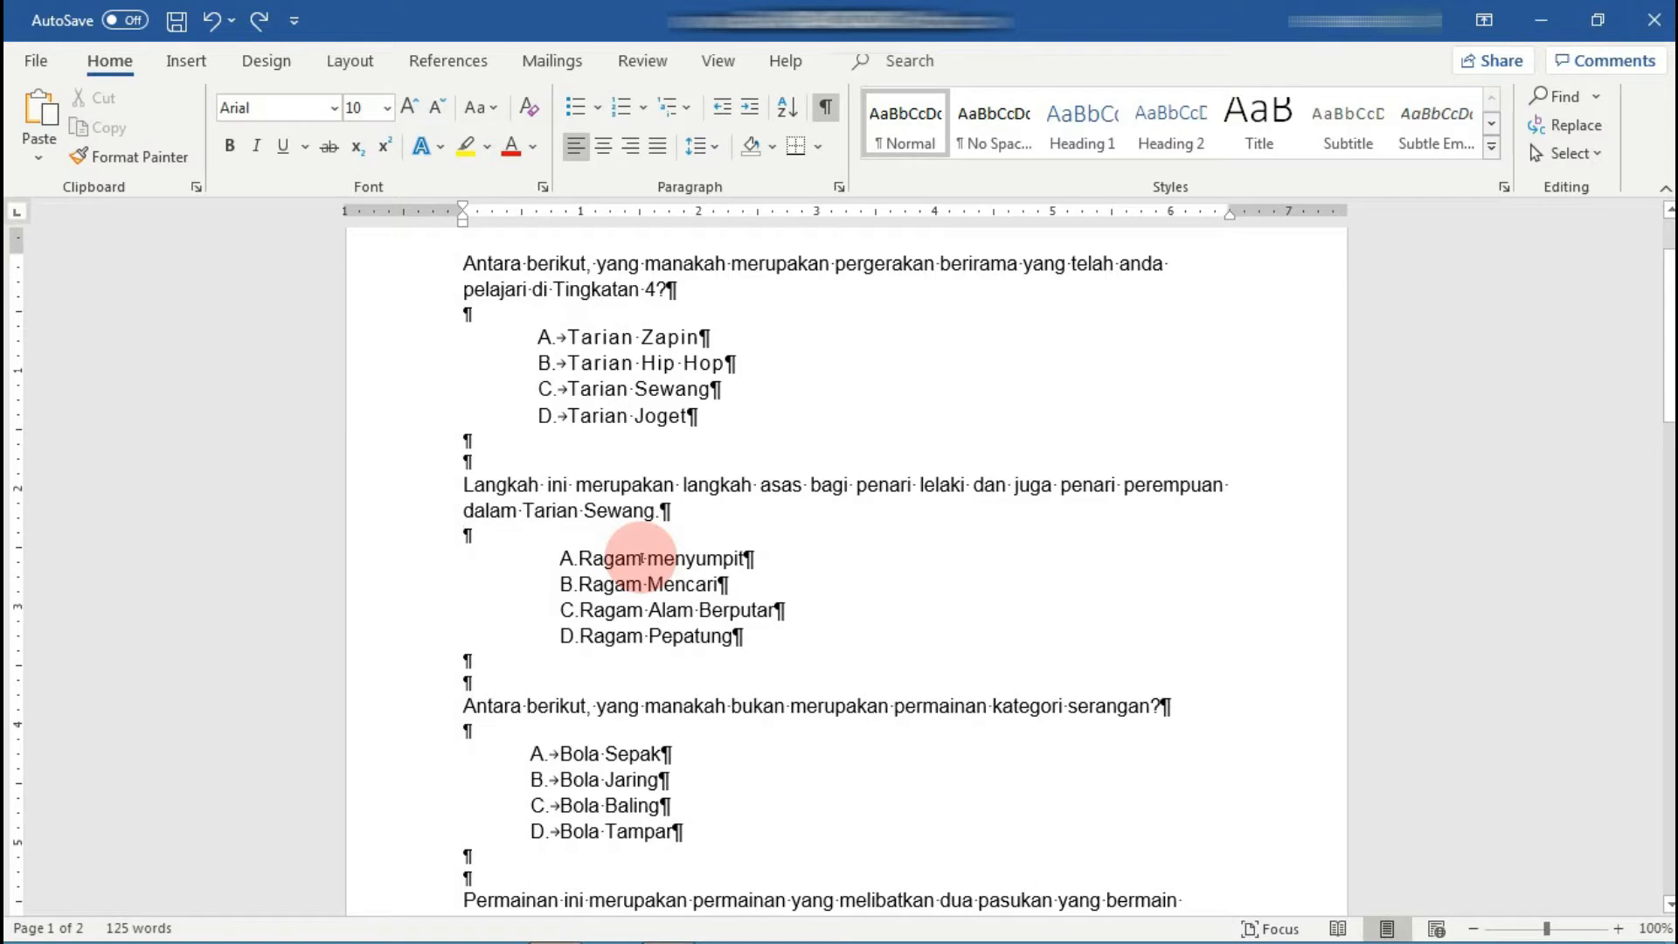
Hide the formatting marks and redo the automatic lettering, prefix removal and indent change on the Ragam choices.
left_click(824, 109)
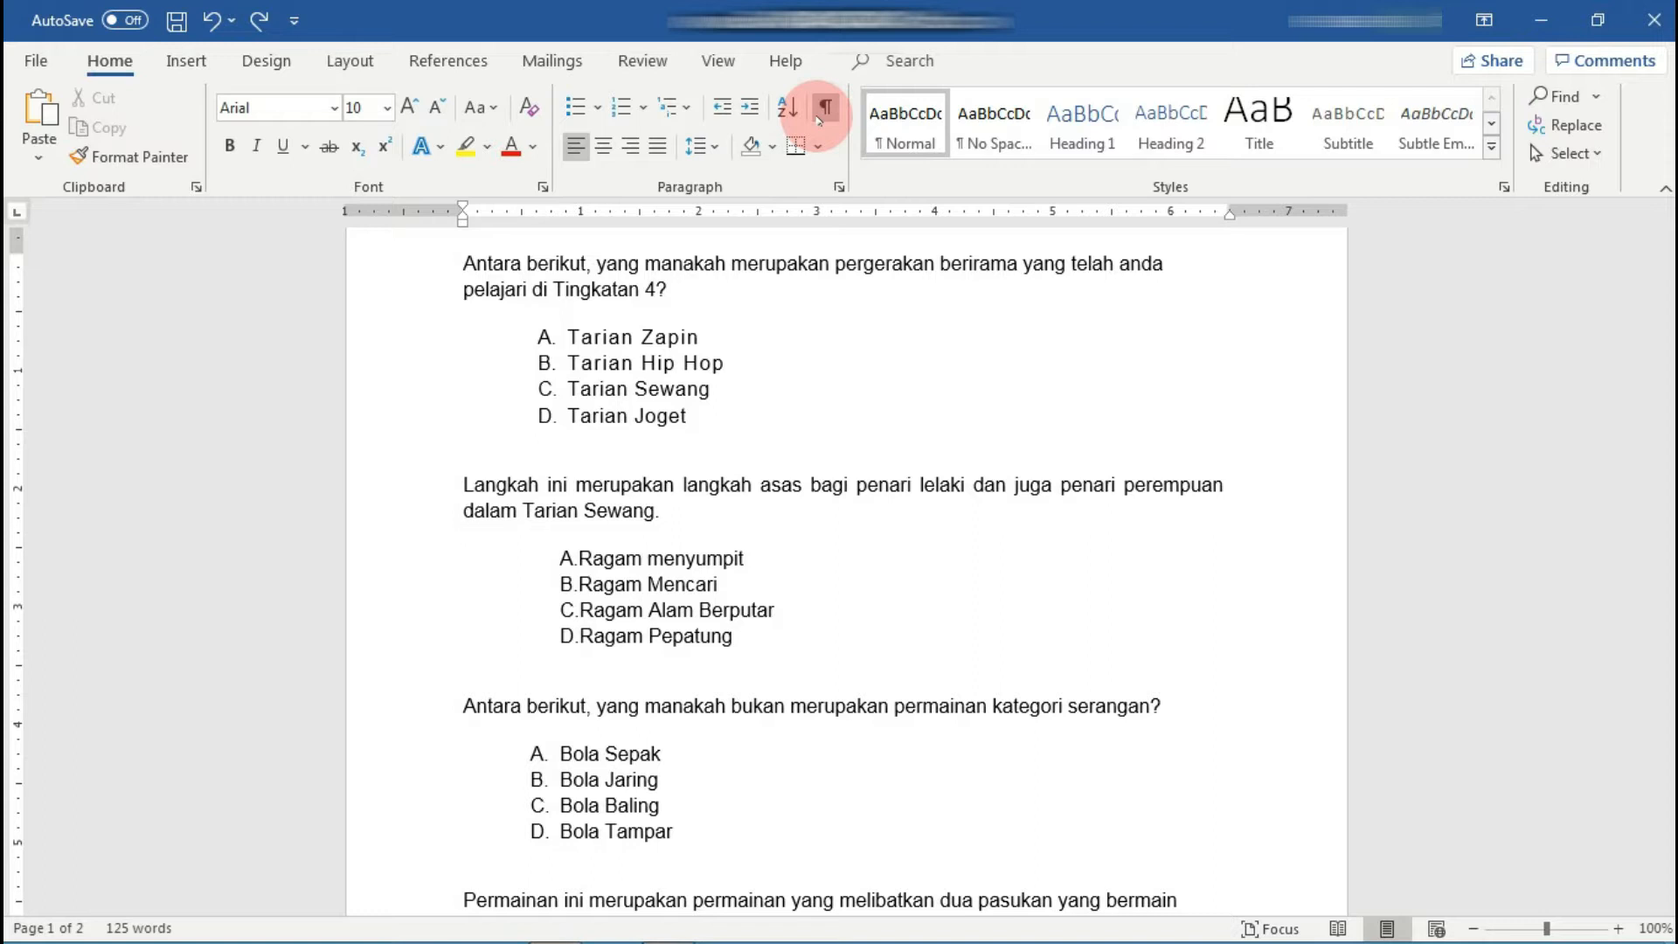
key("Left")
key("Delete")
key("Delete")
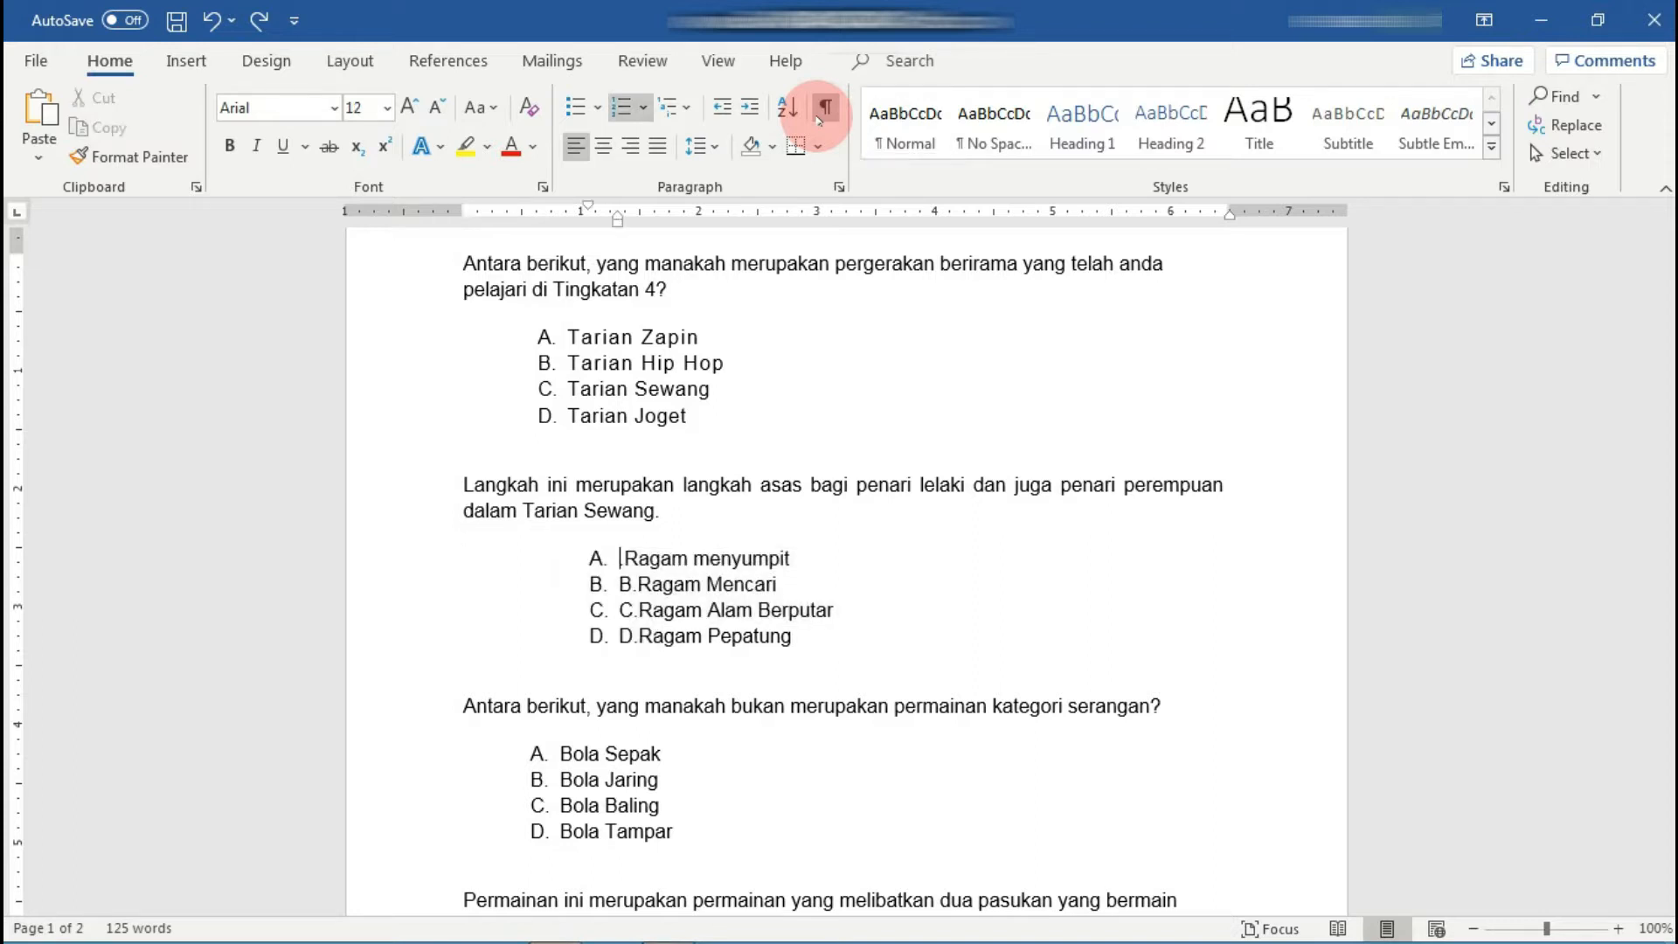
key("Down")
key("Delete")
key("Delete")
key("Down")
key("Delete")
key("Delete")
key("Down")
key("Delete")
key("Delete")
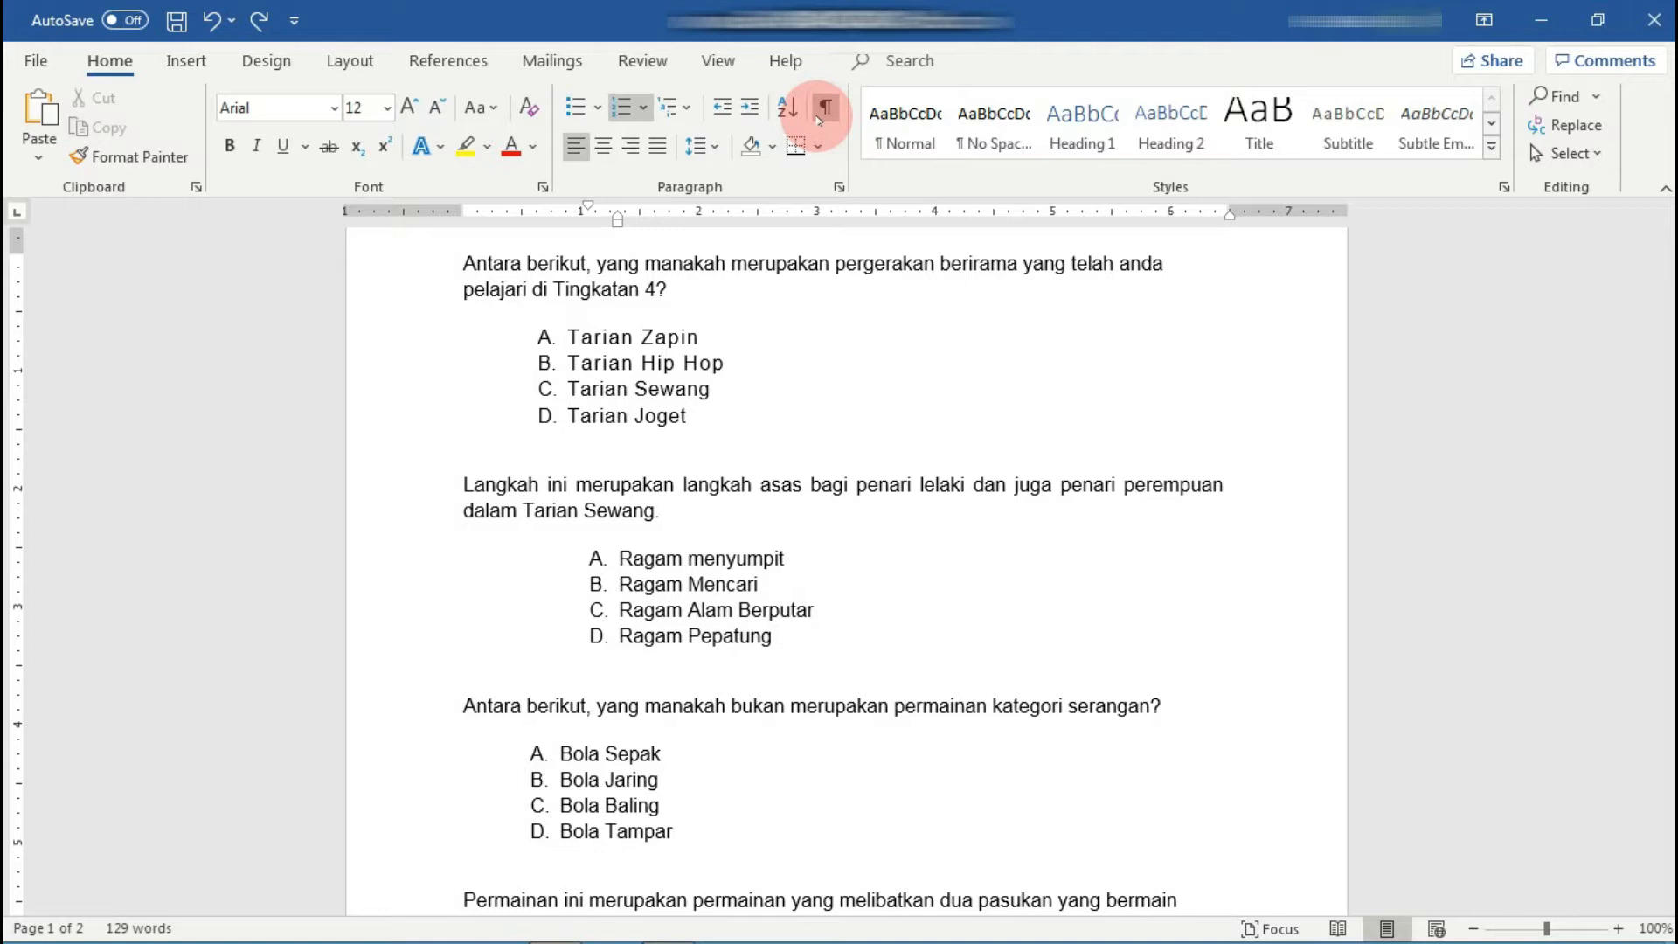
key("ctrl+y")
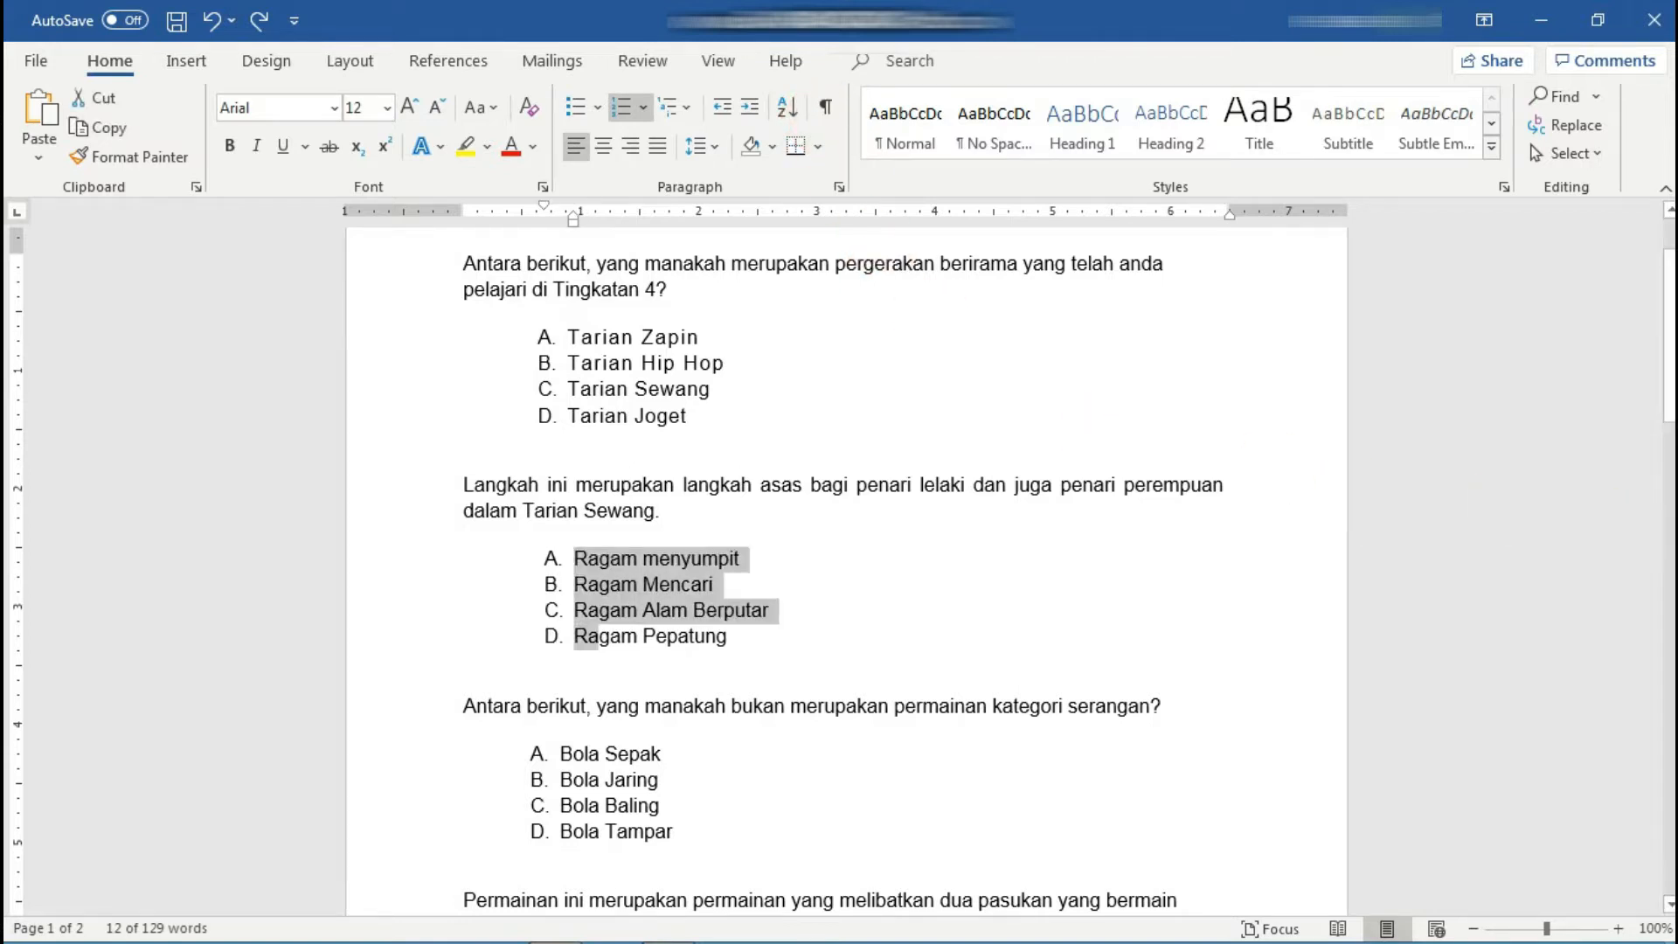
Save the football formation picture above the Rajah 1 question as a JPEG file named 5 on the Desktop.
scroll(846, 568, "down", 8)
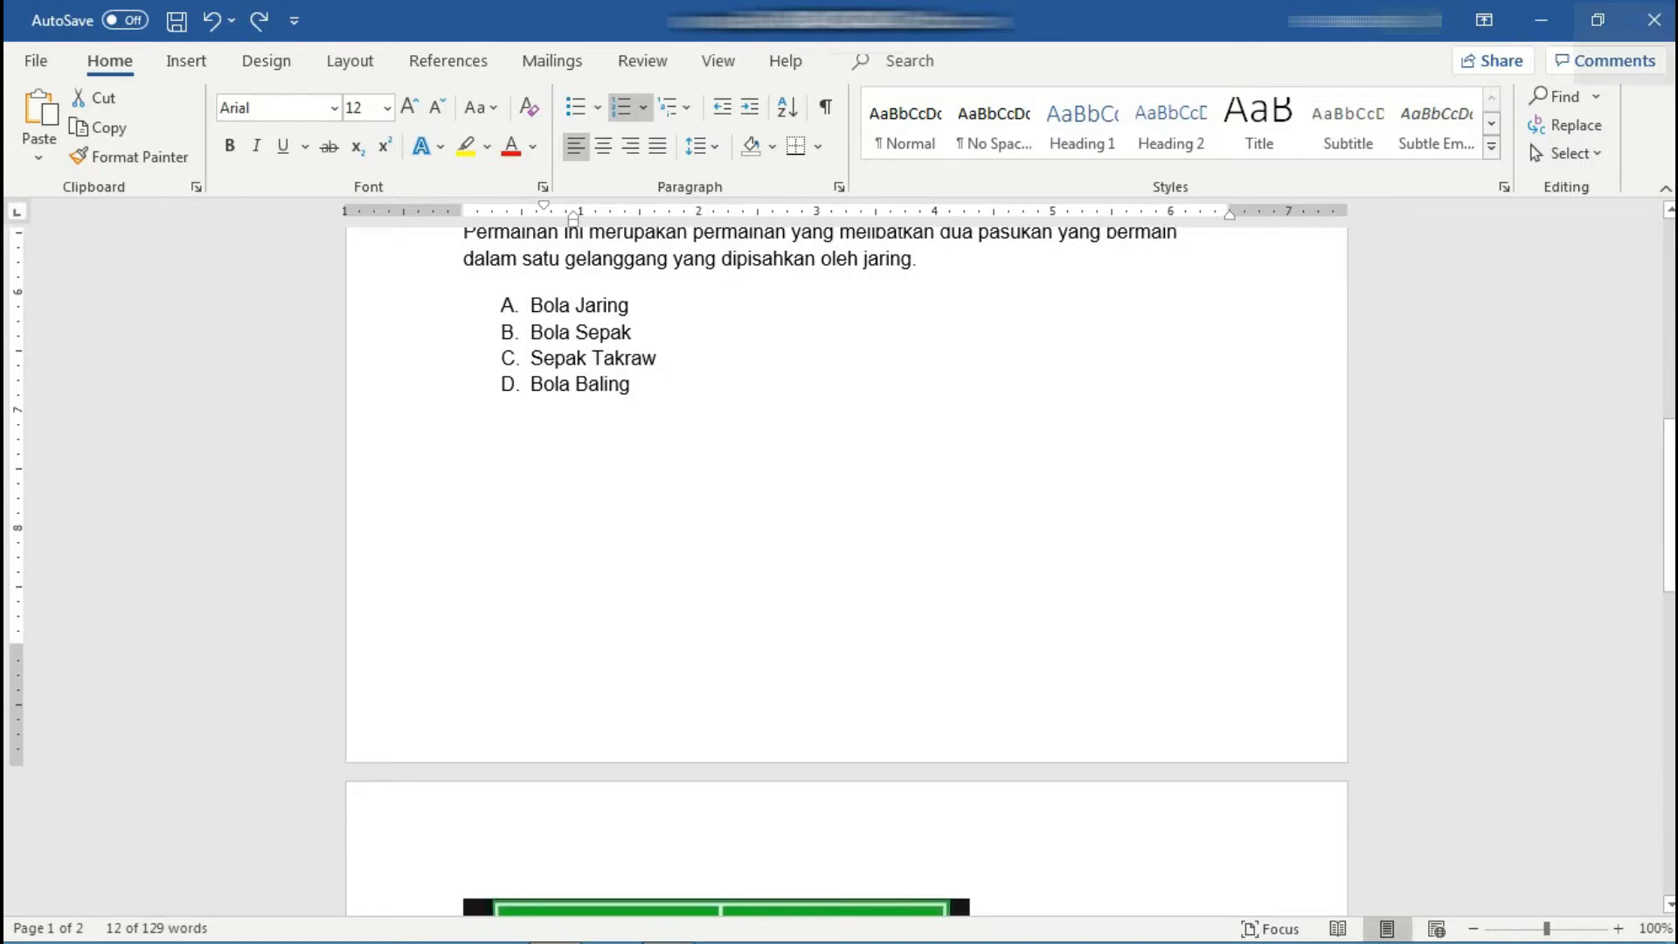
scroll(1461, 525, "down", 8)
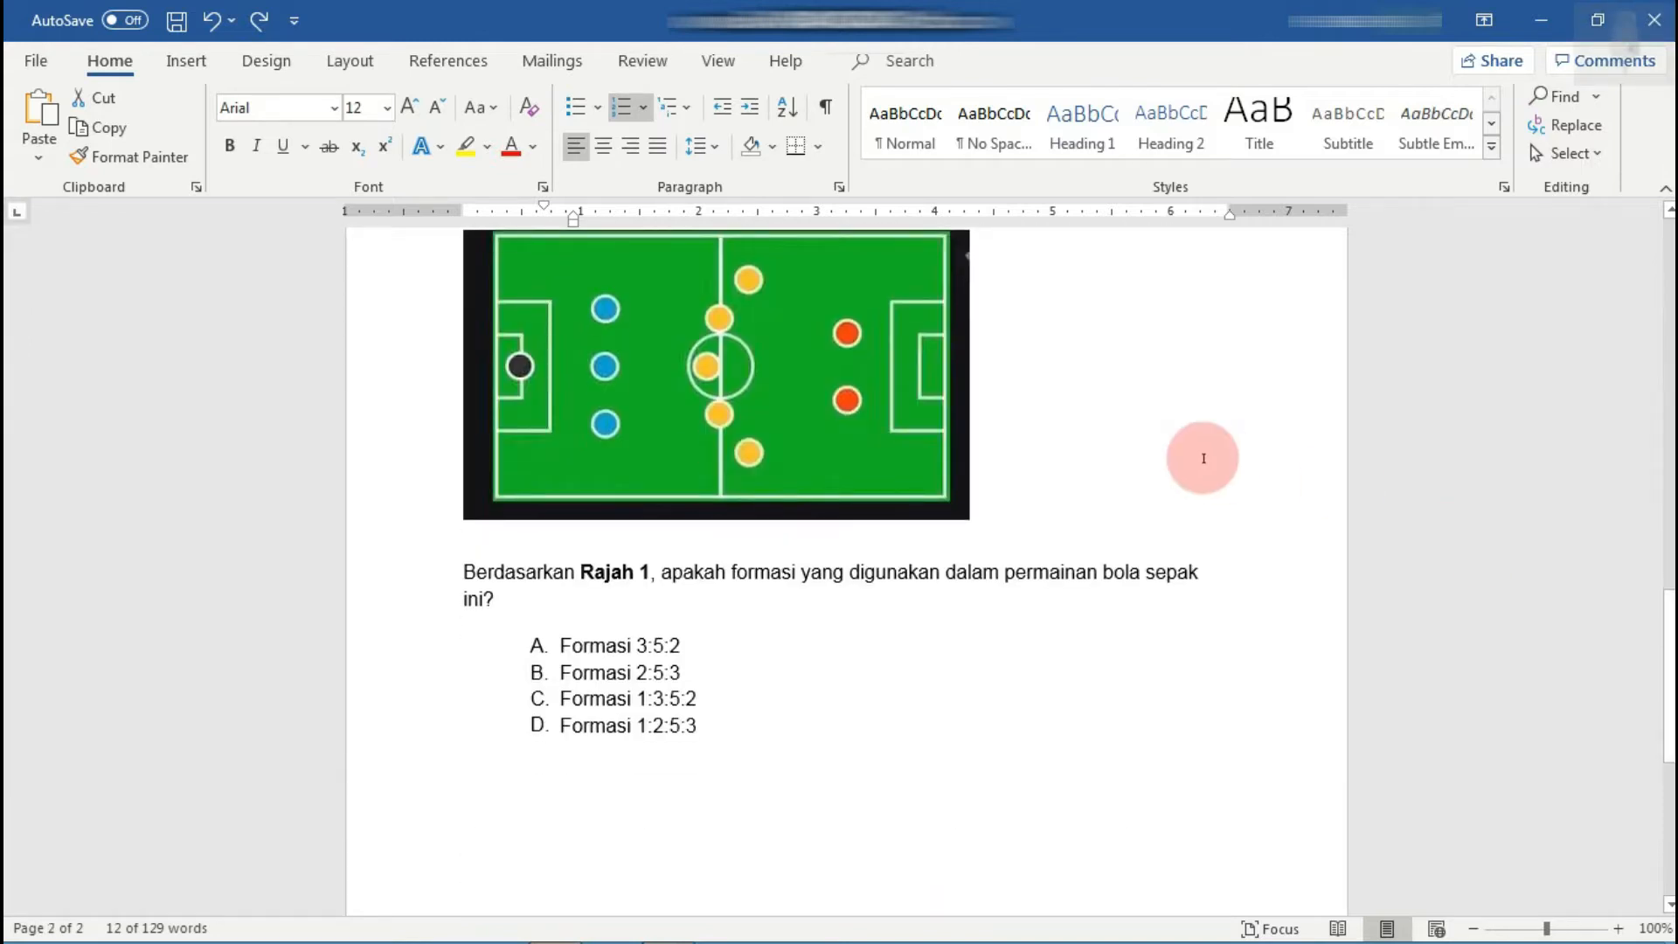
left_click(910, 418)
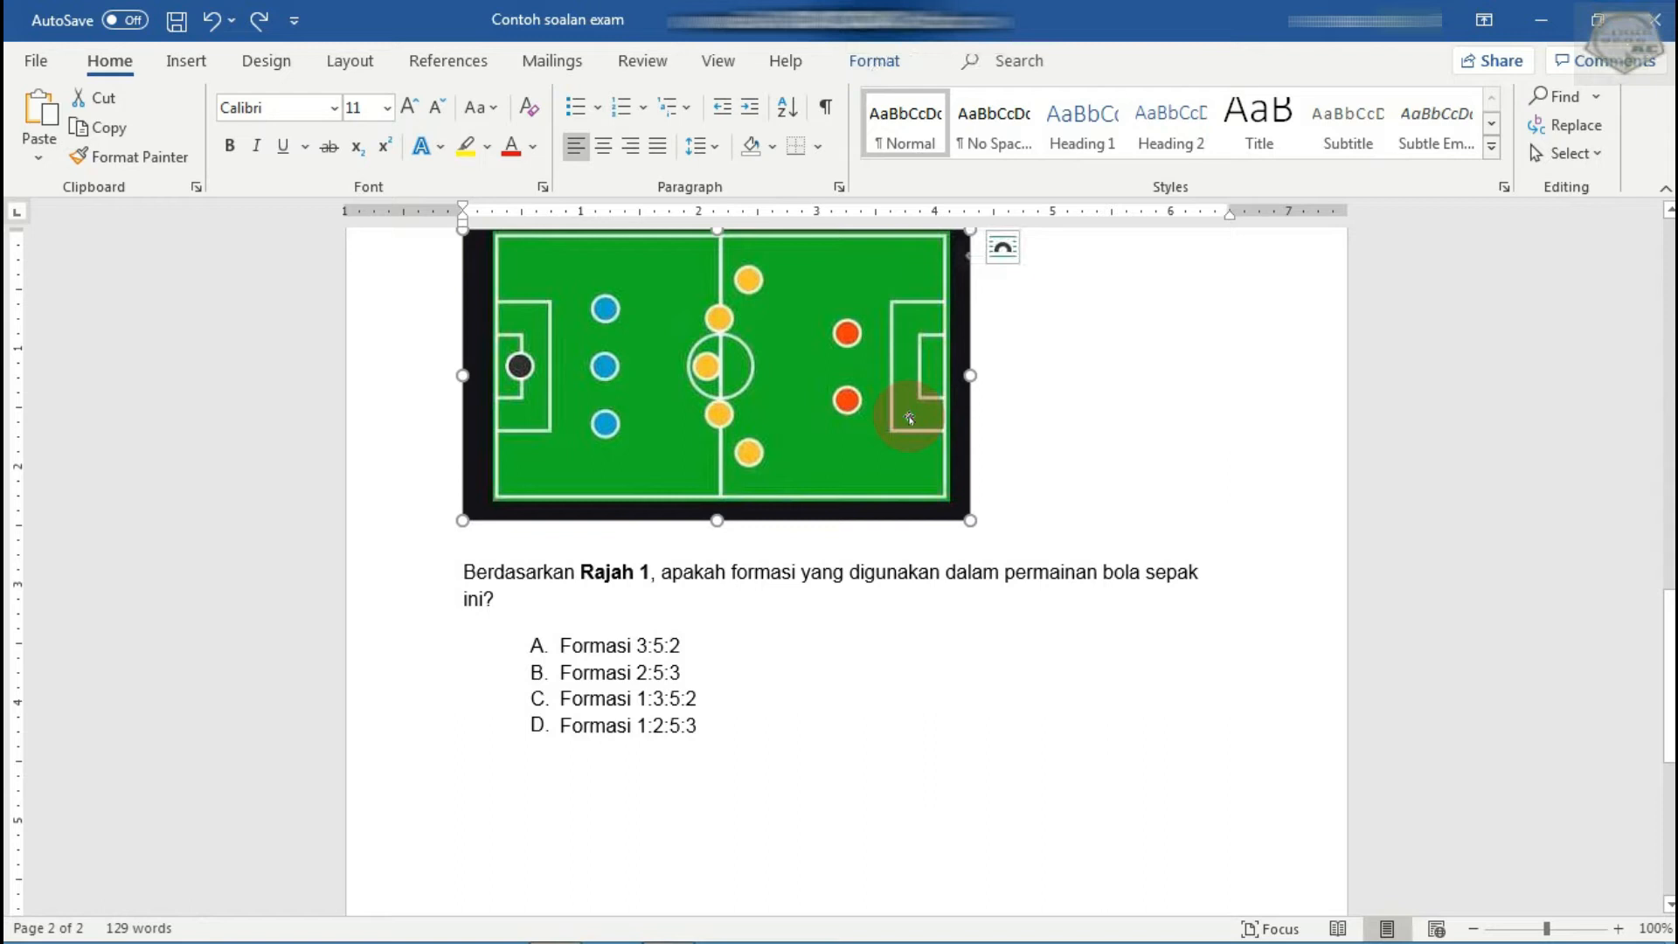
right_click(911, 360)
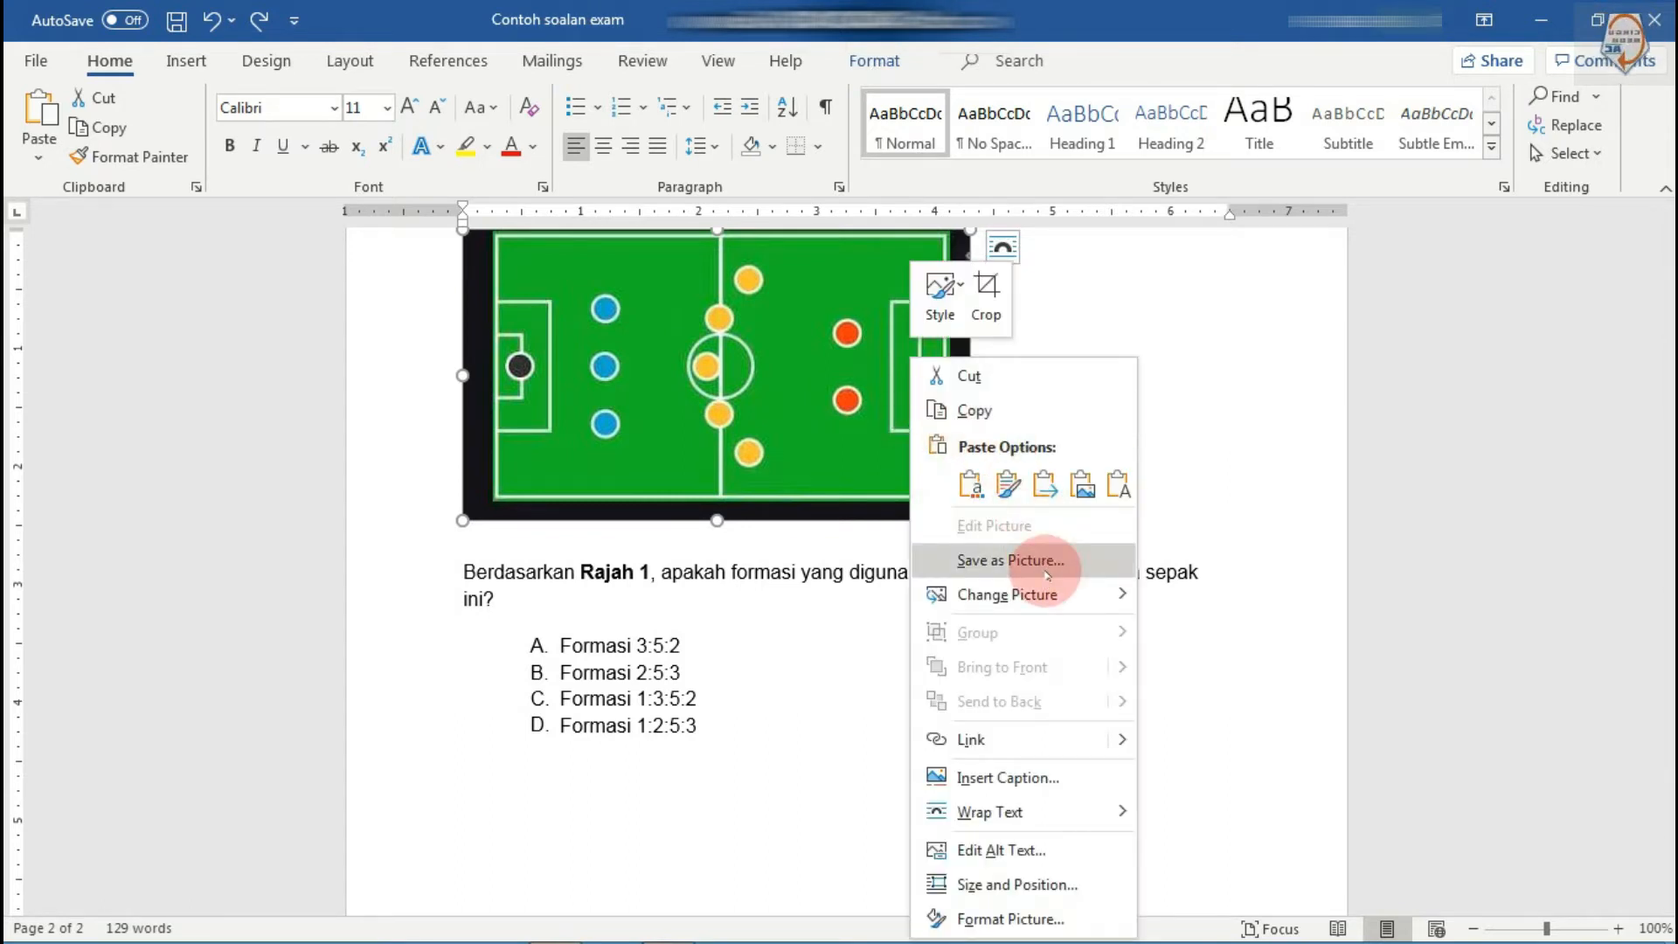
left_click(1010, 560)
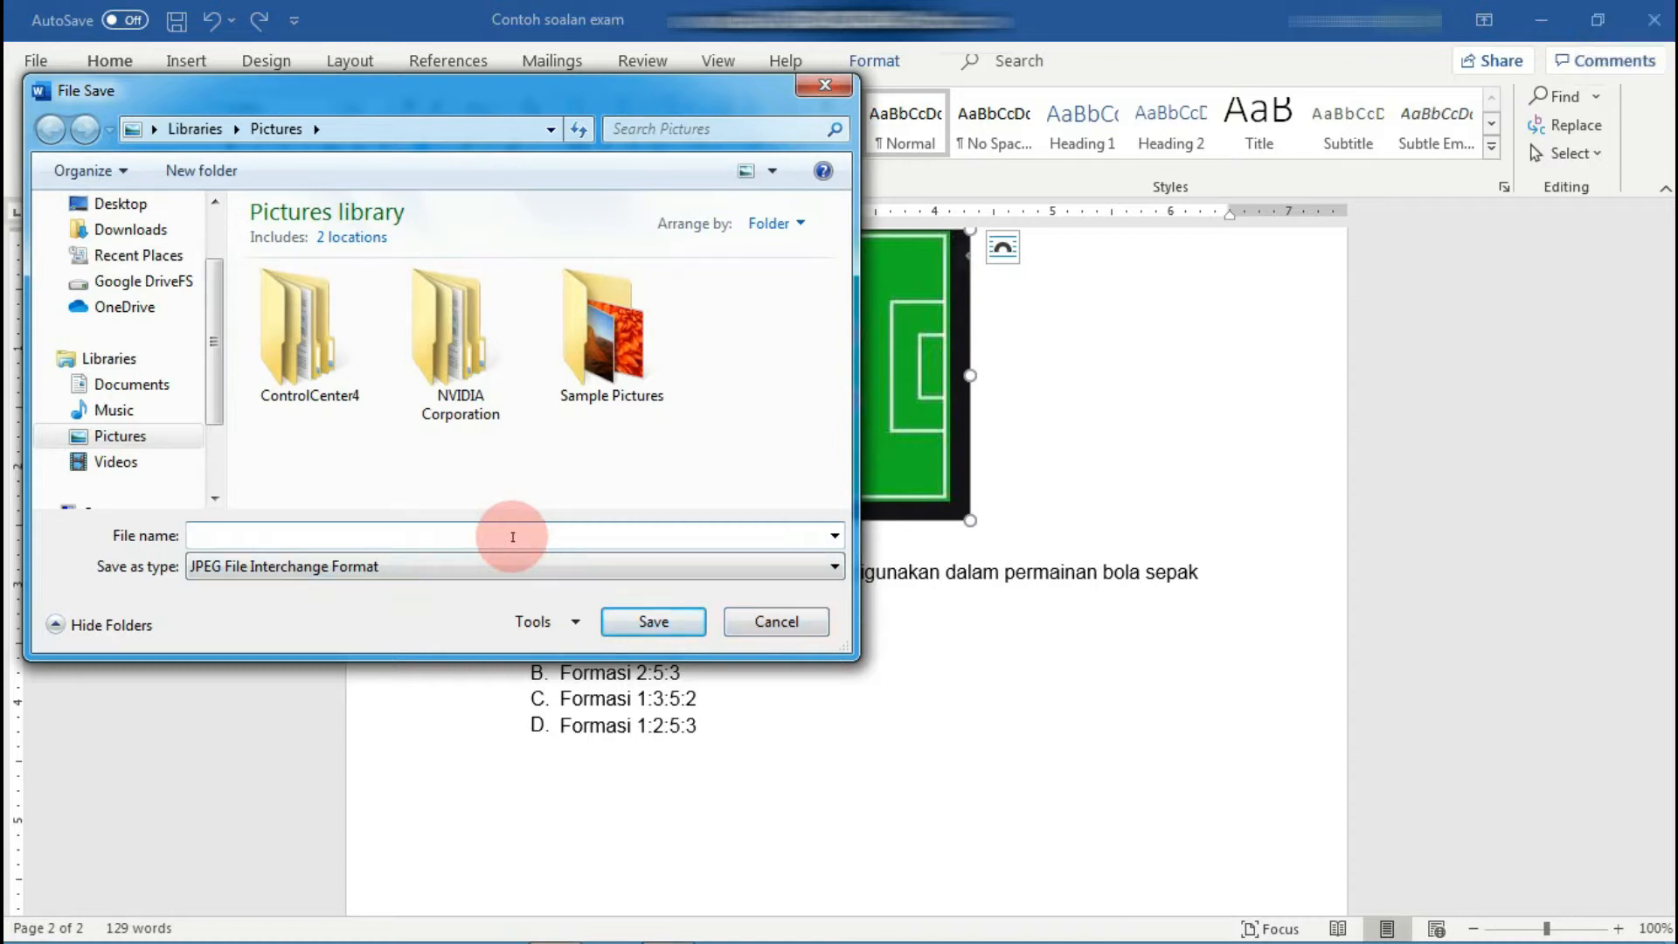
left_click(662, 625)
type("5")
left_click(692, 623)
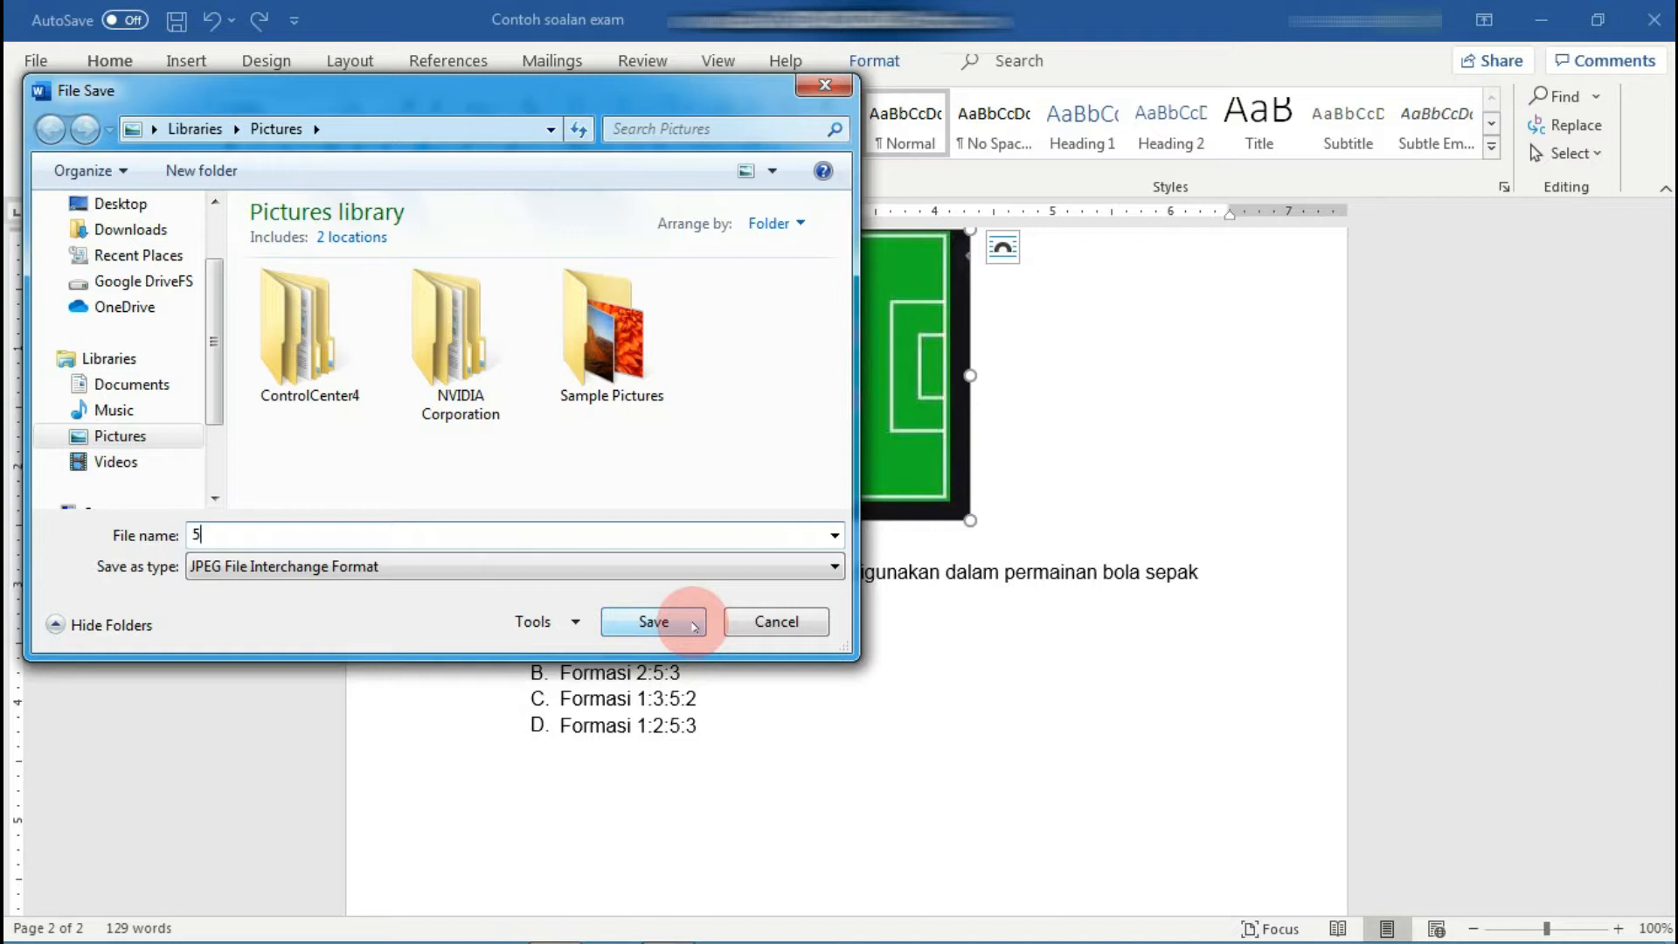
left_click(122, 203)
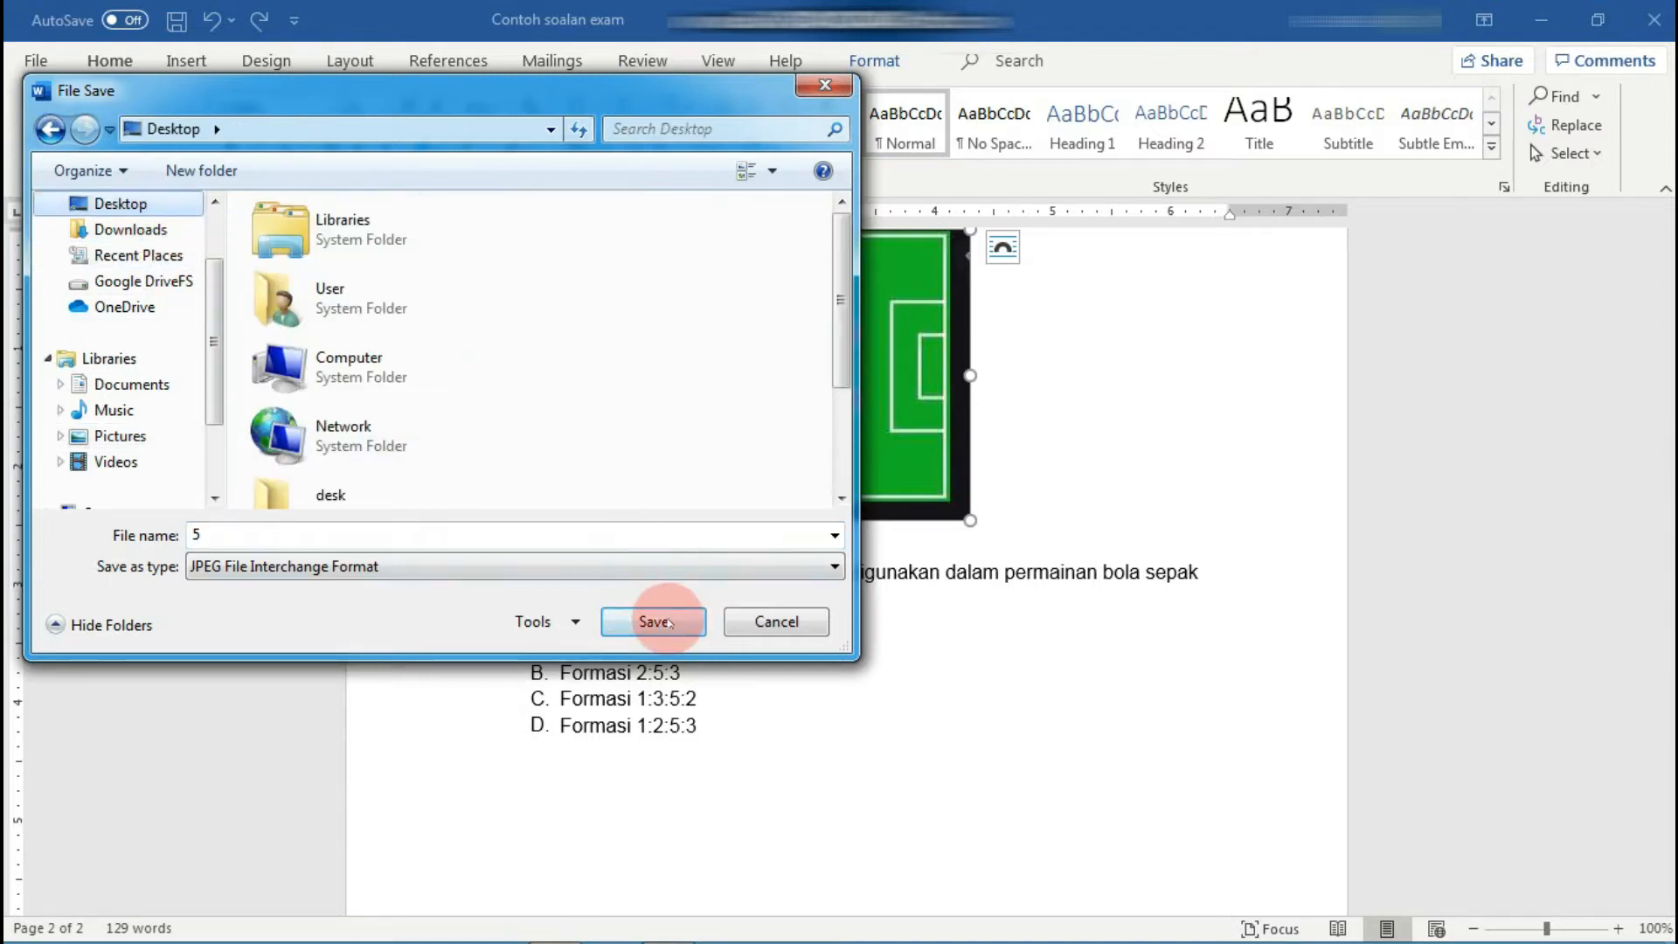
left_click(668, 622)
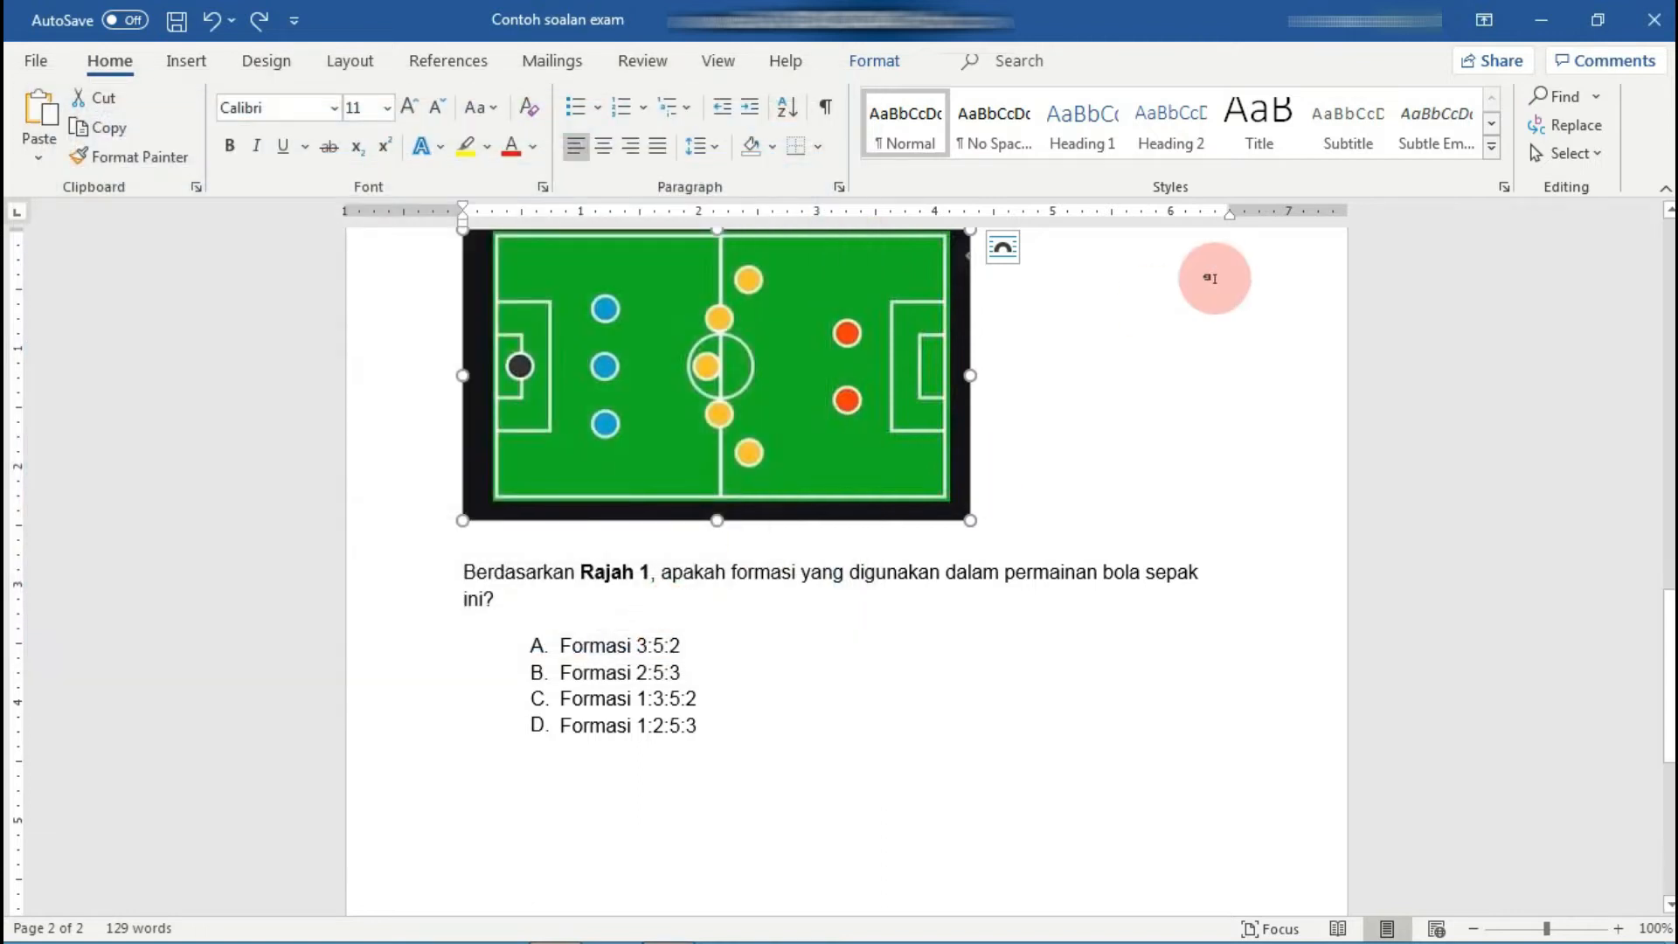
left_click(1656, 12)
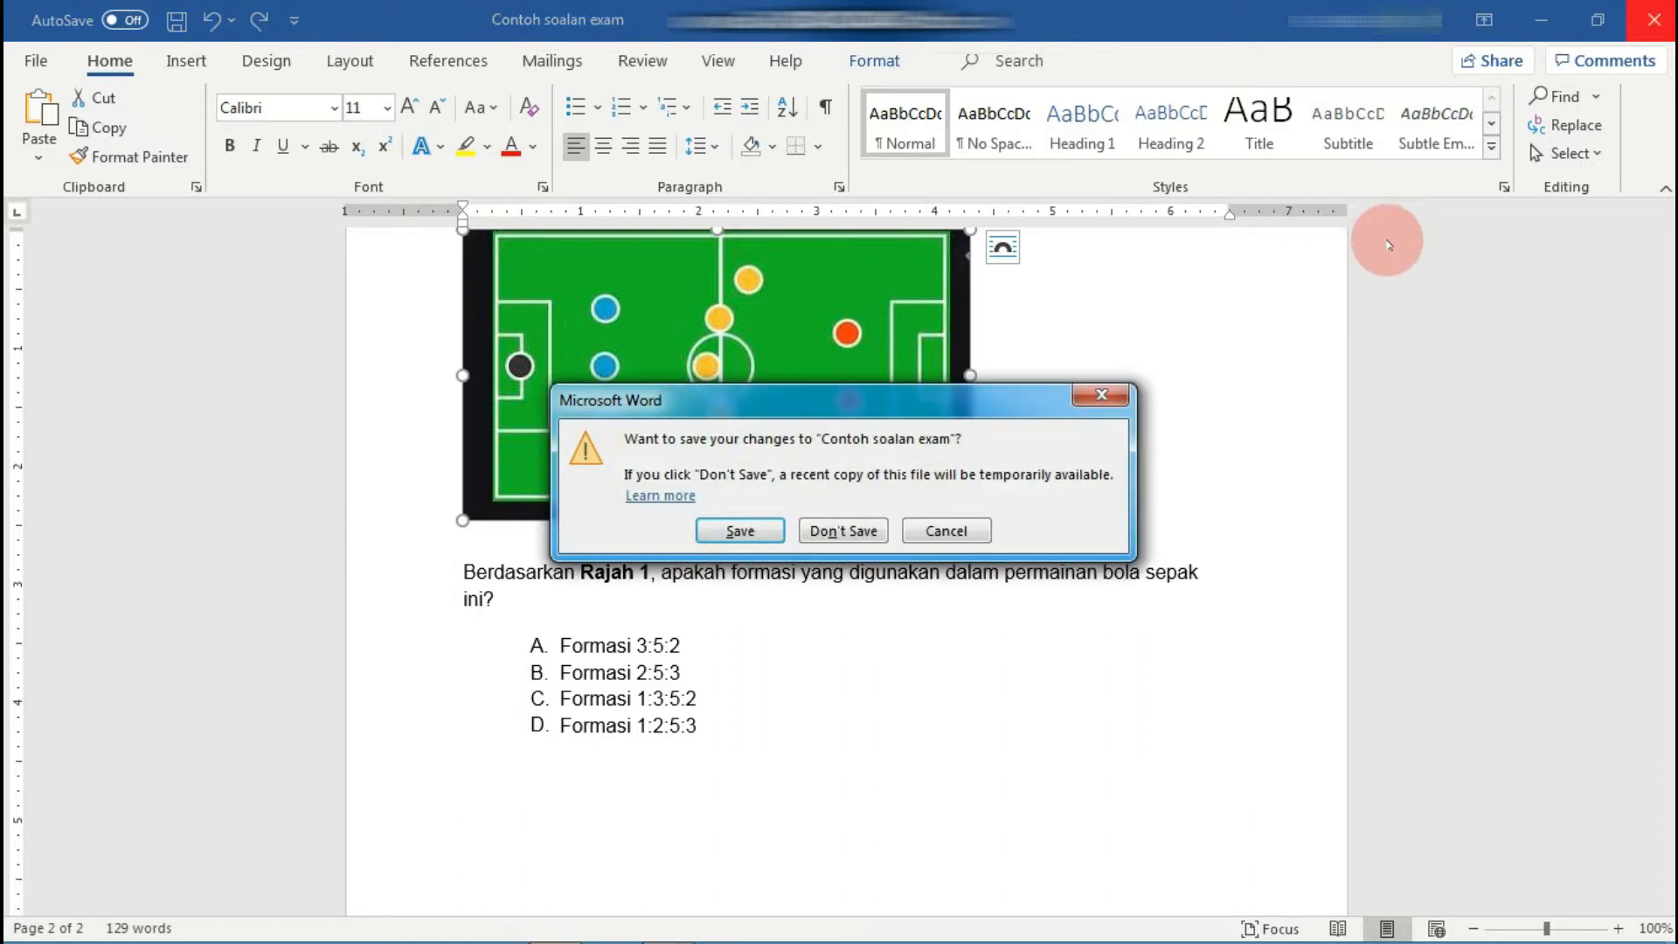
left_click(921, 535)
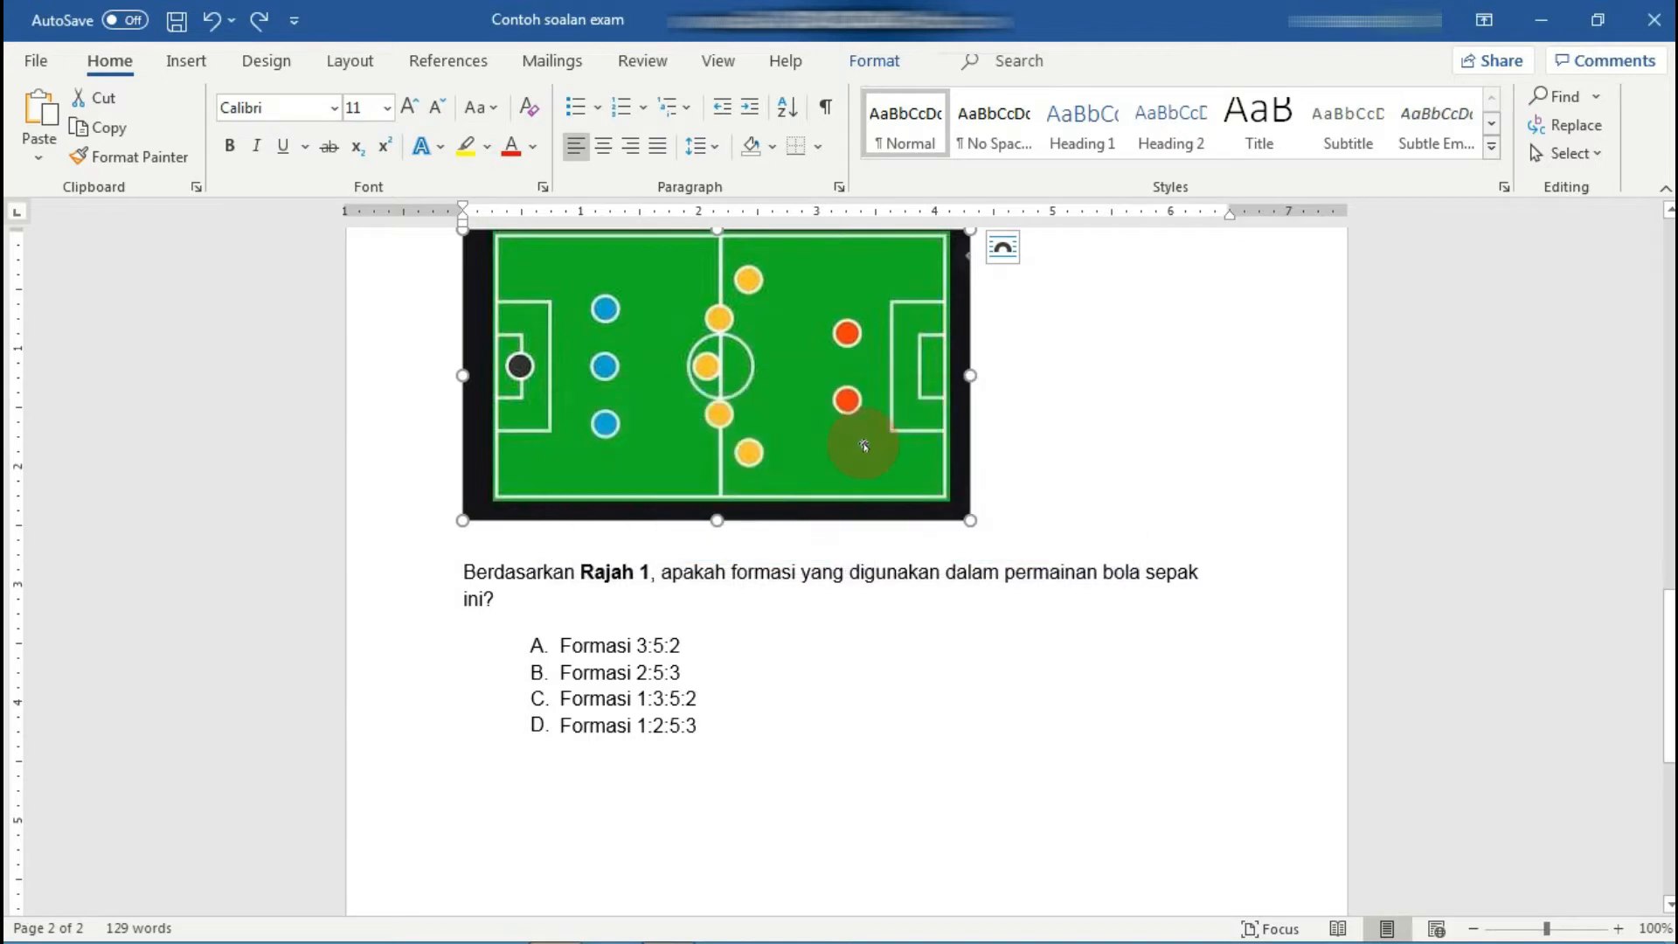
Delete the football formation picture and the surplus blank lines above the Rajah 1 question, and save and close the document.
key("Delete")
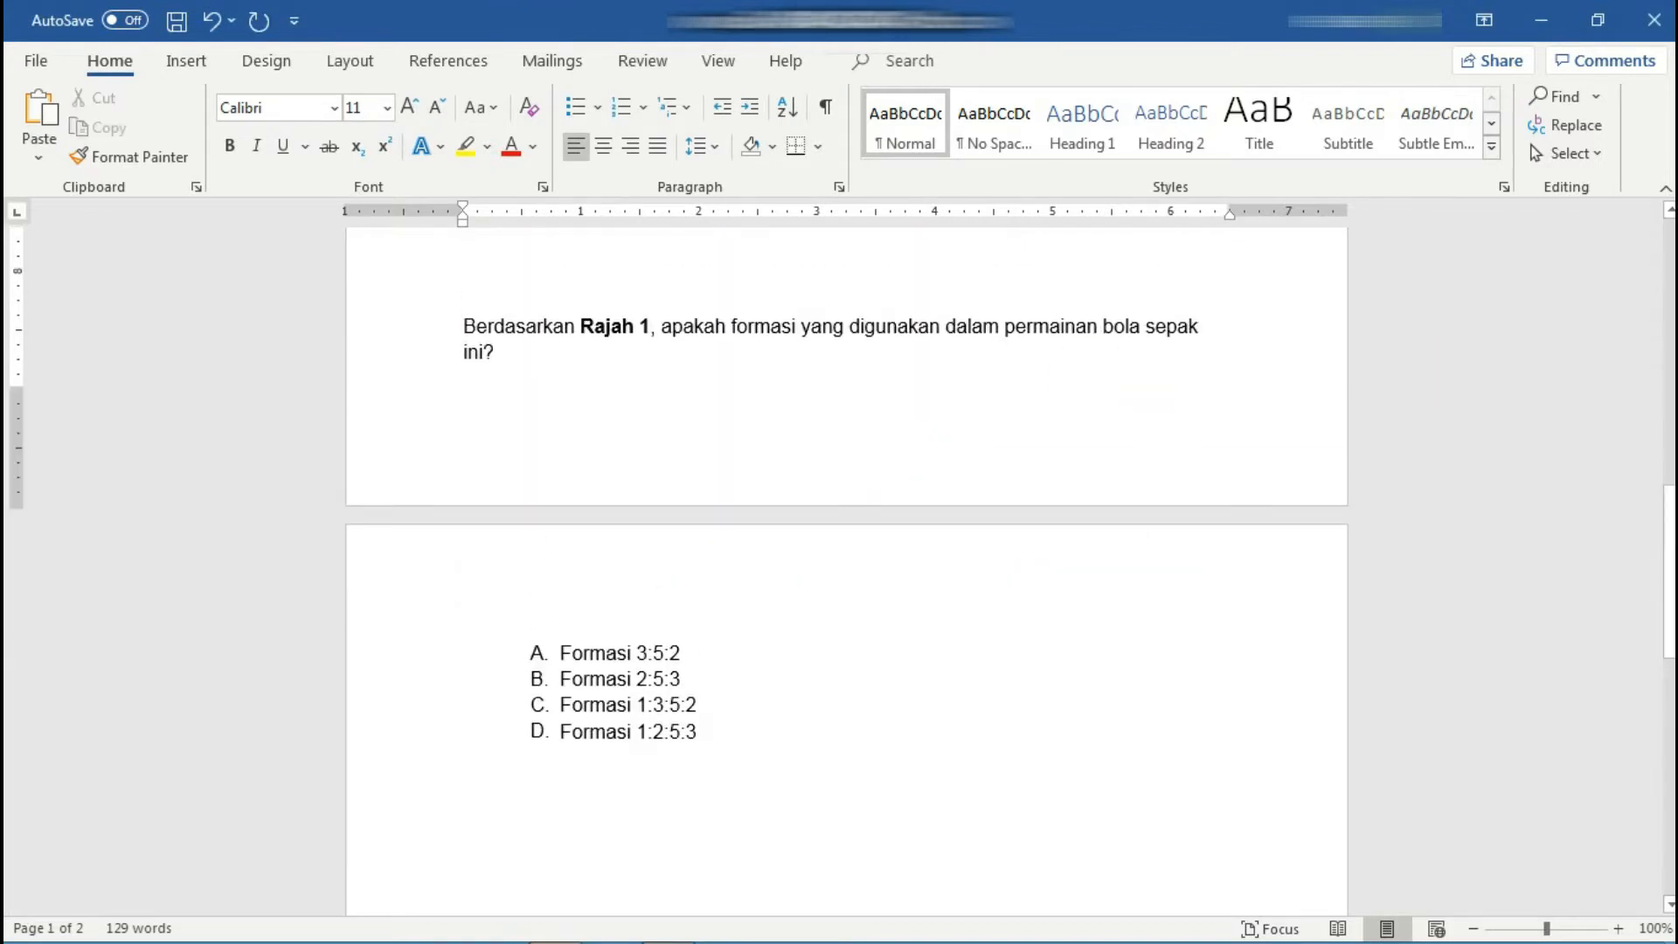
scroll(846, 569, "up", 2)
key("Delete")
key("Delete")
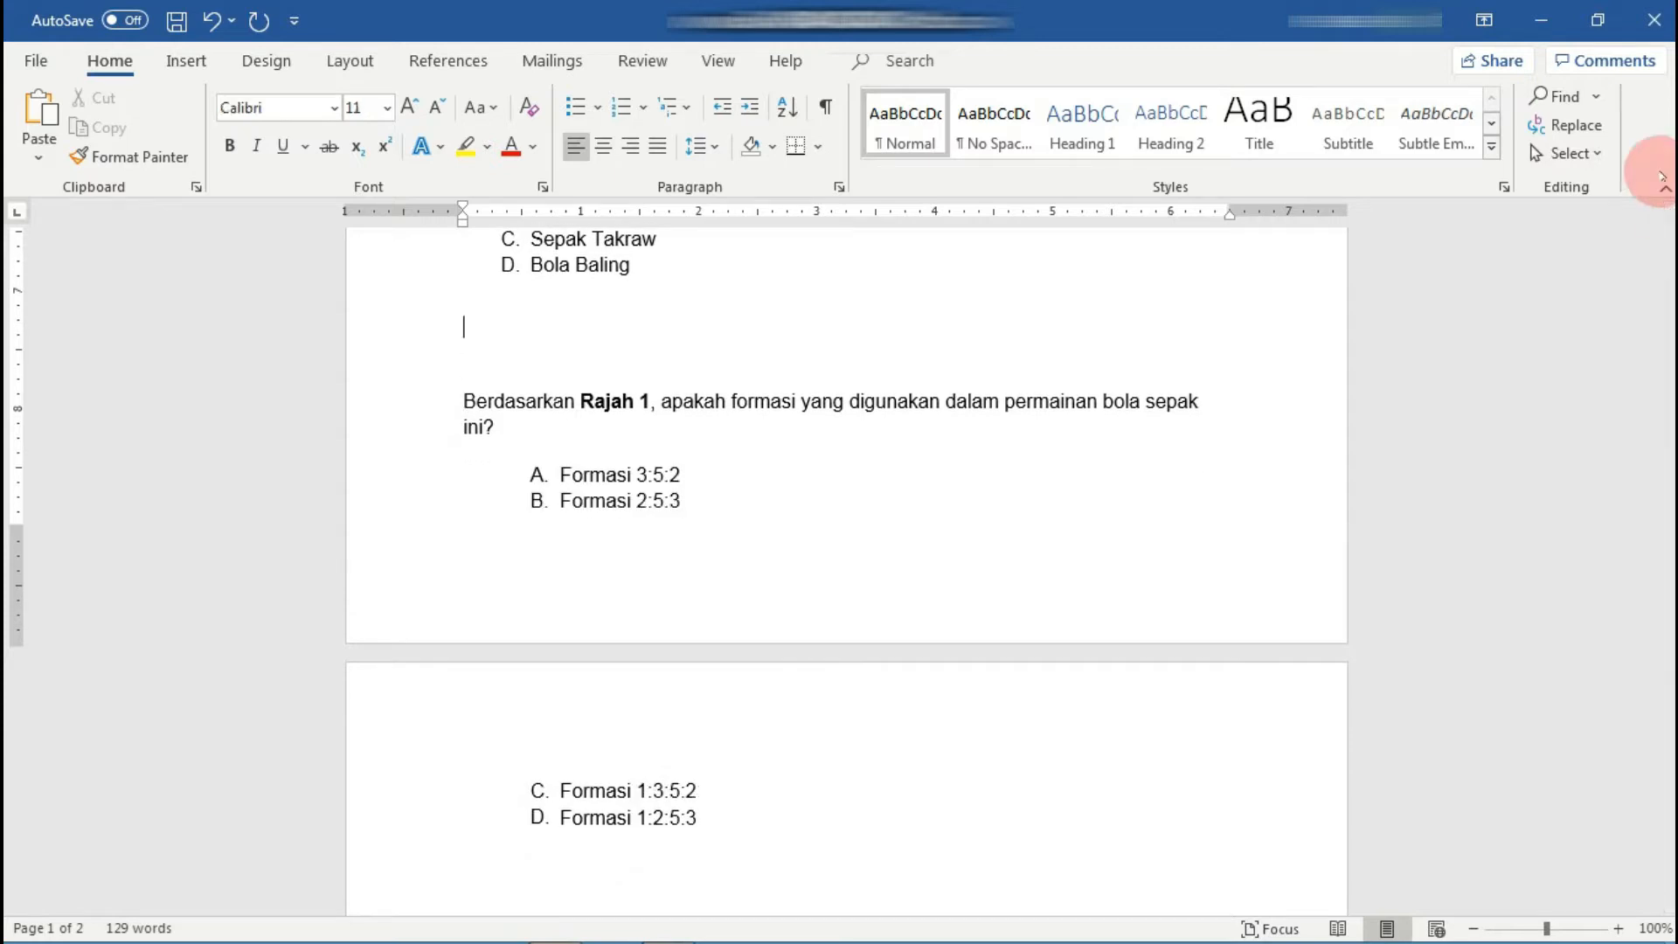
key("BackSpace")
key("Delete")
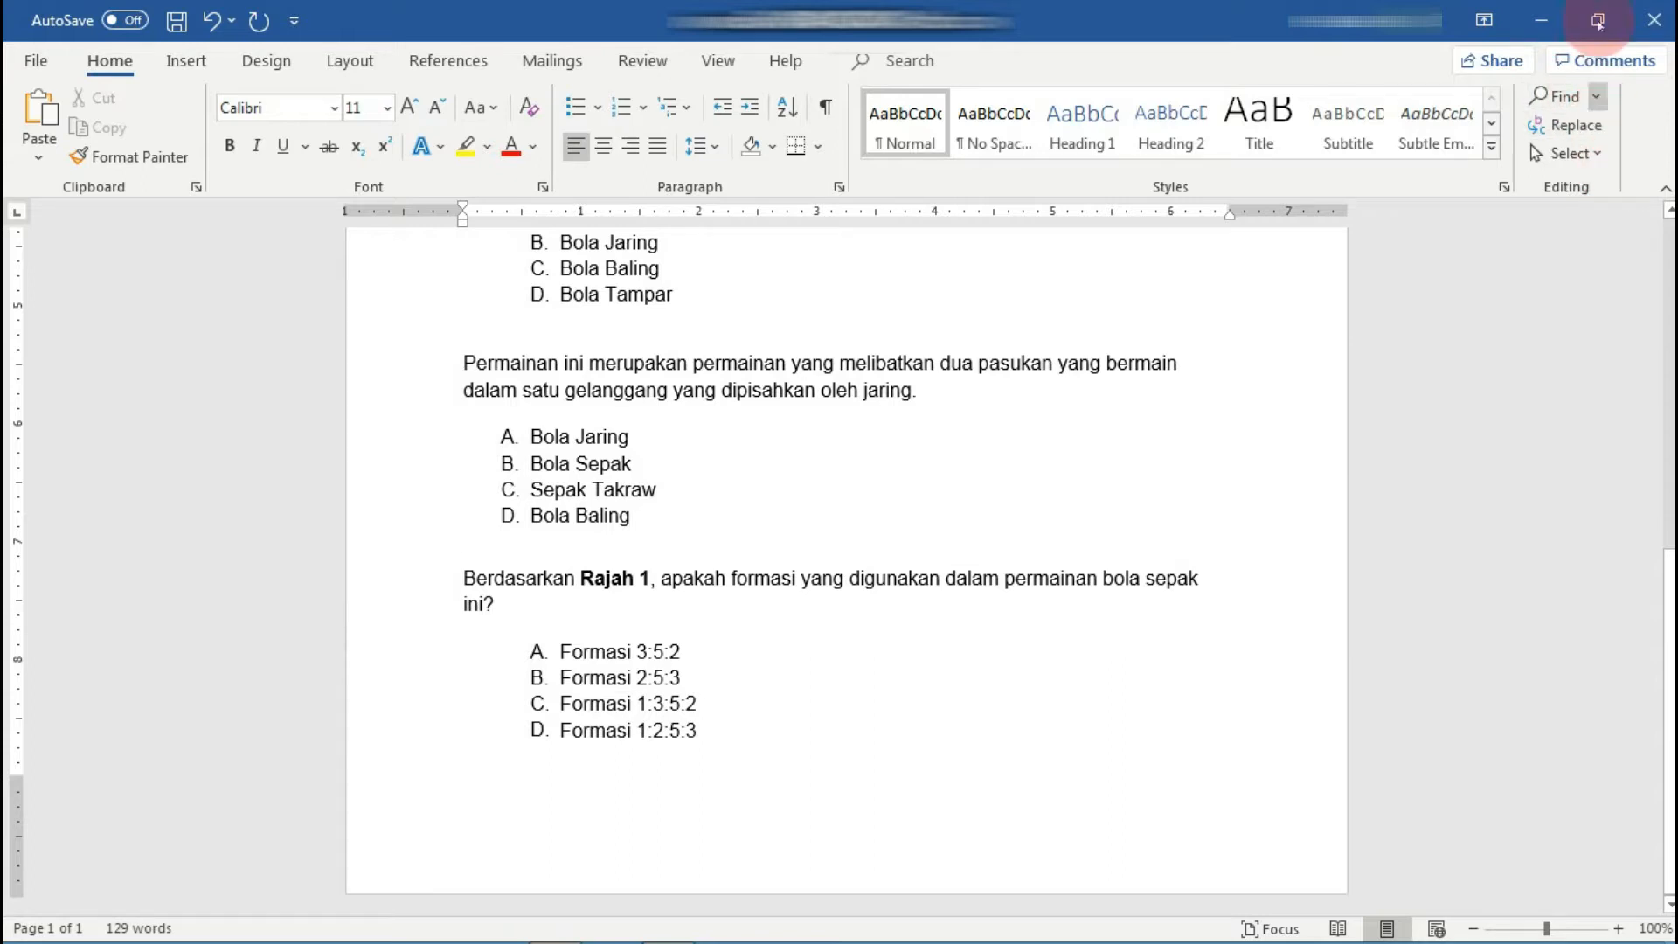
left_click(175, 20)
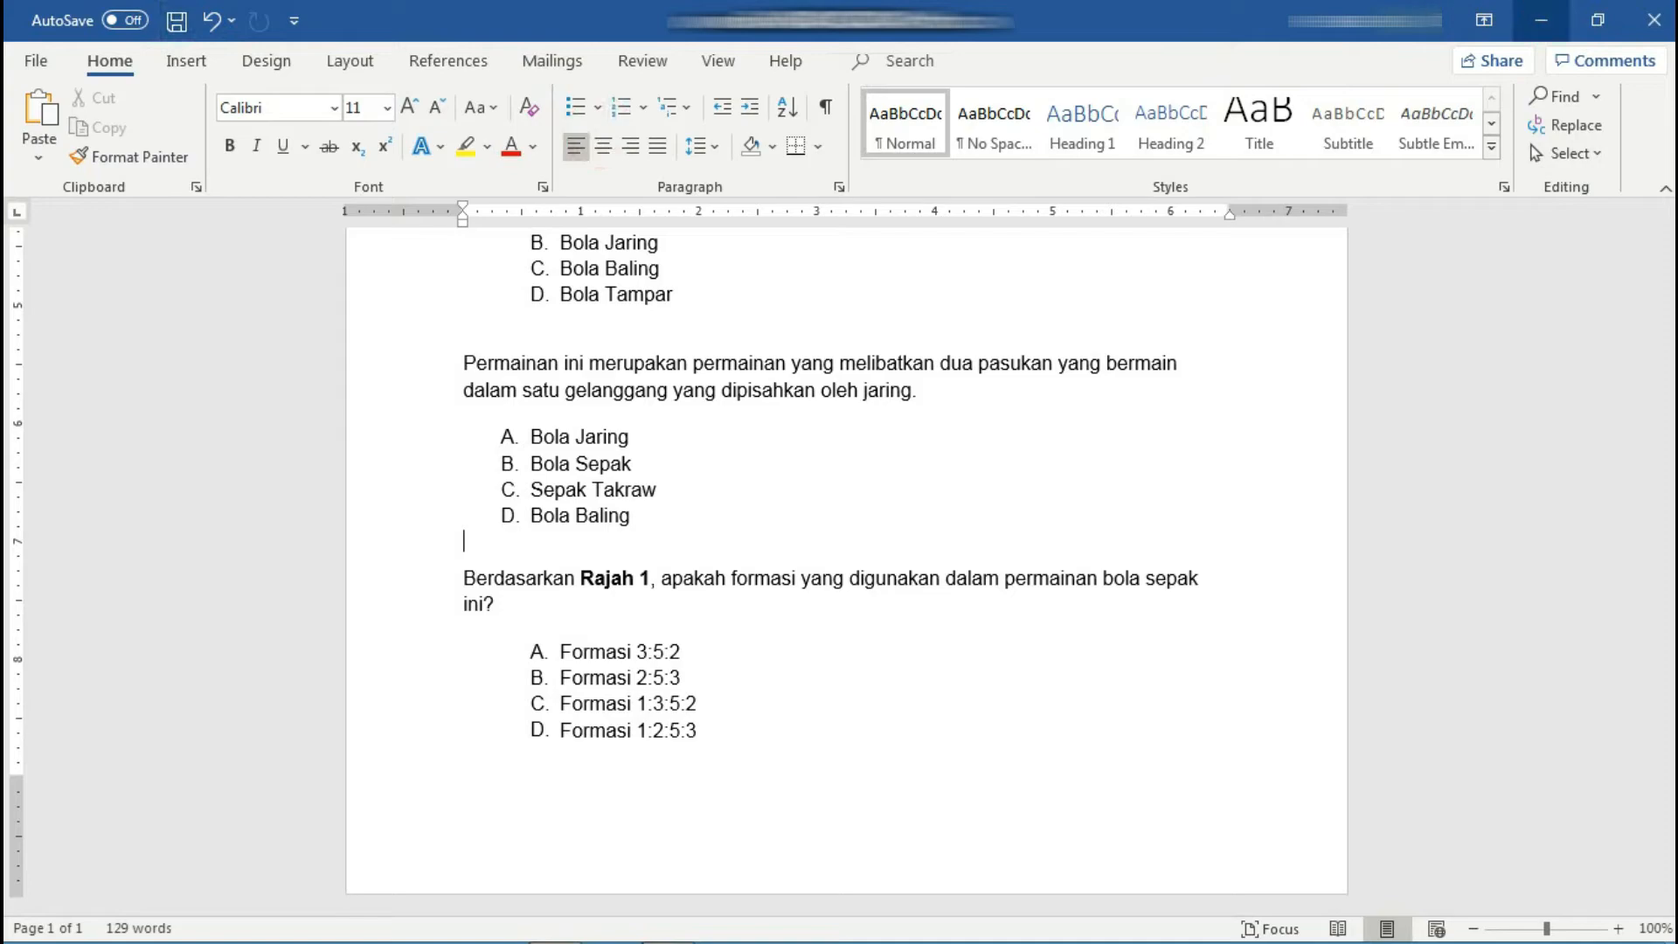
left_click(1654, 20)
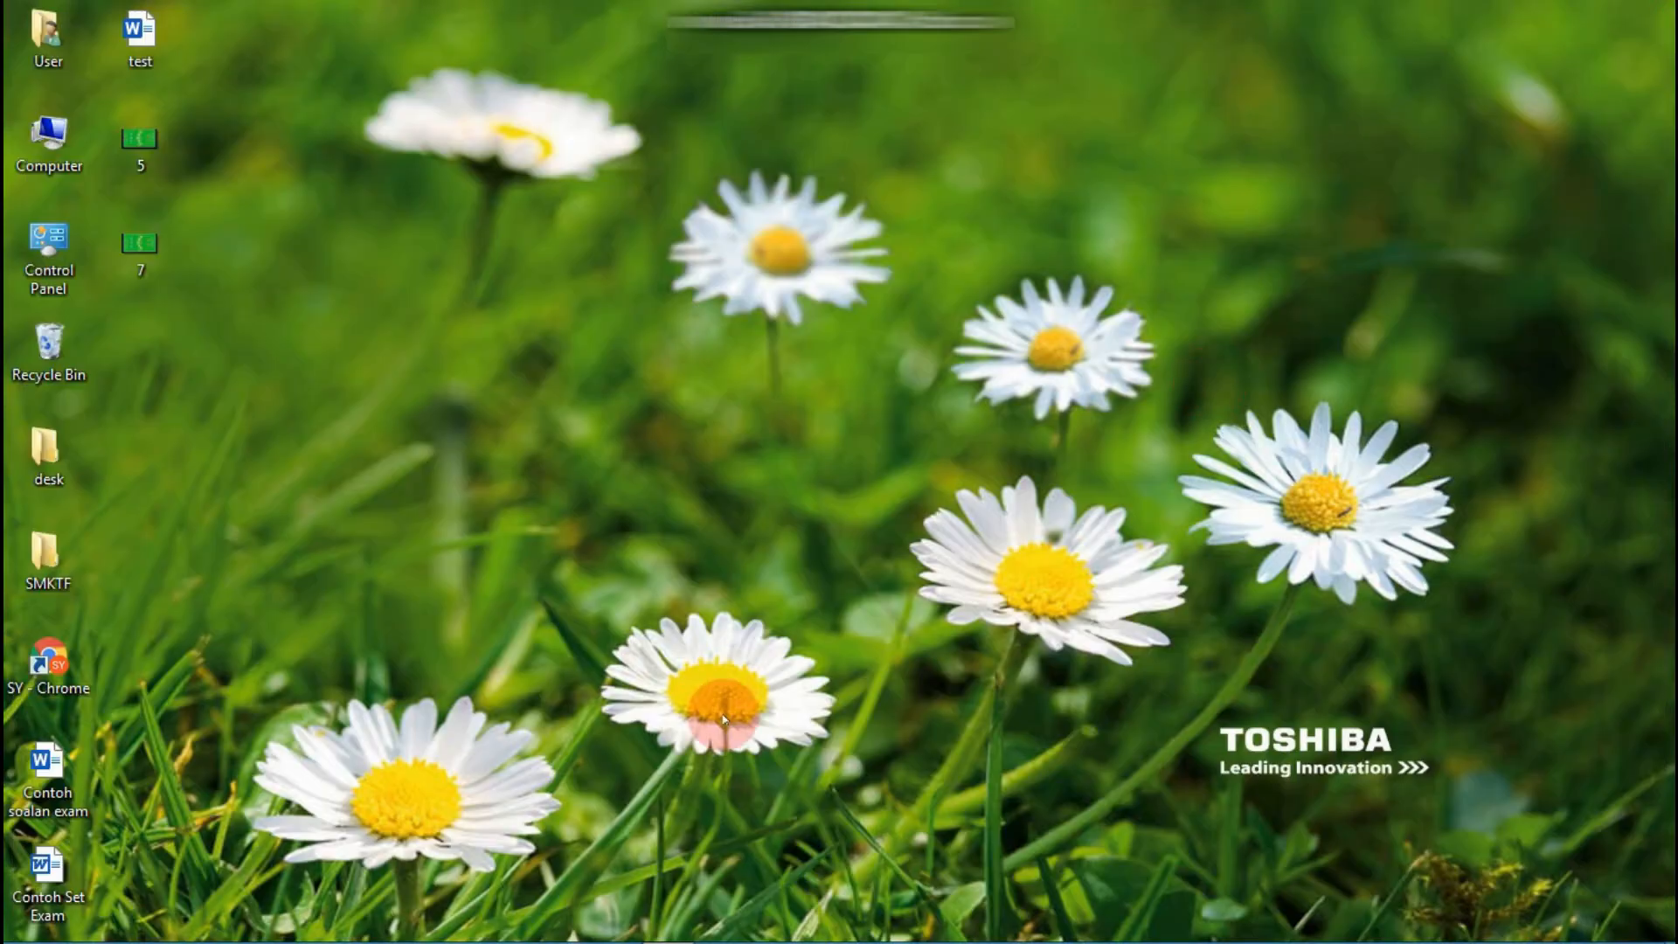
Switch to Chrome and open Google Drive from the Google apps.
left_click(63, 675)
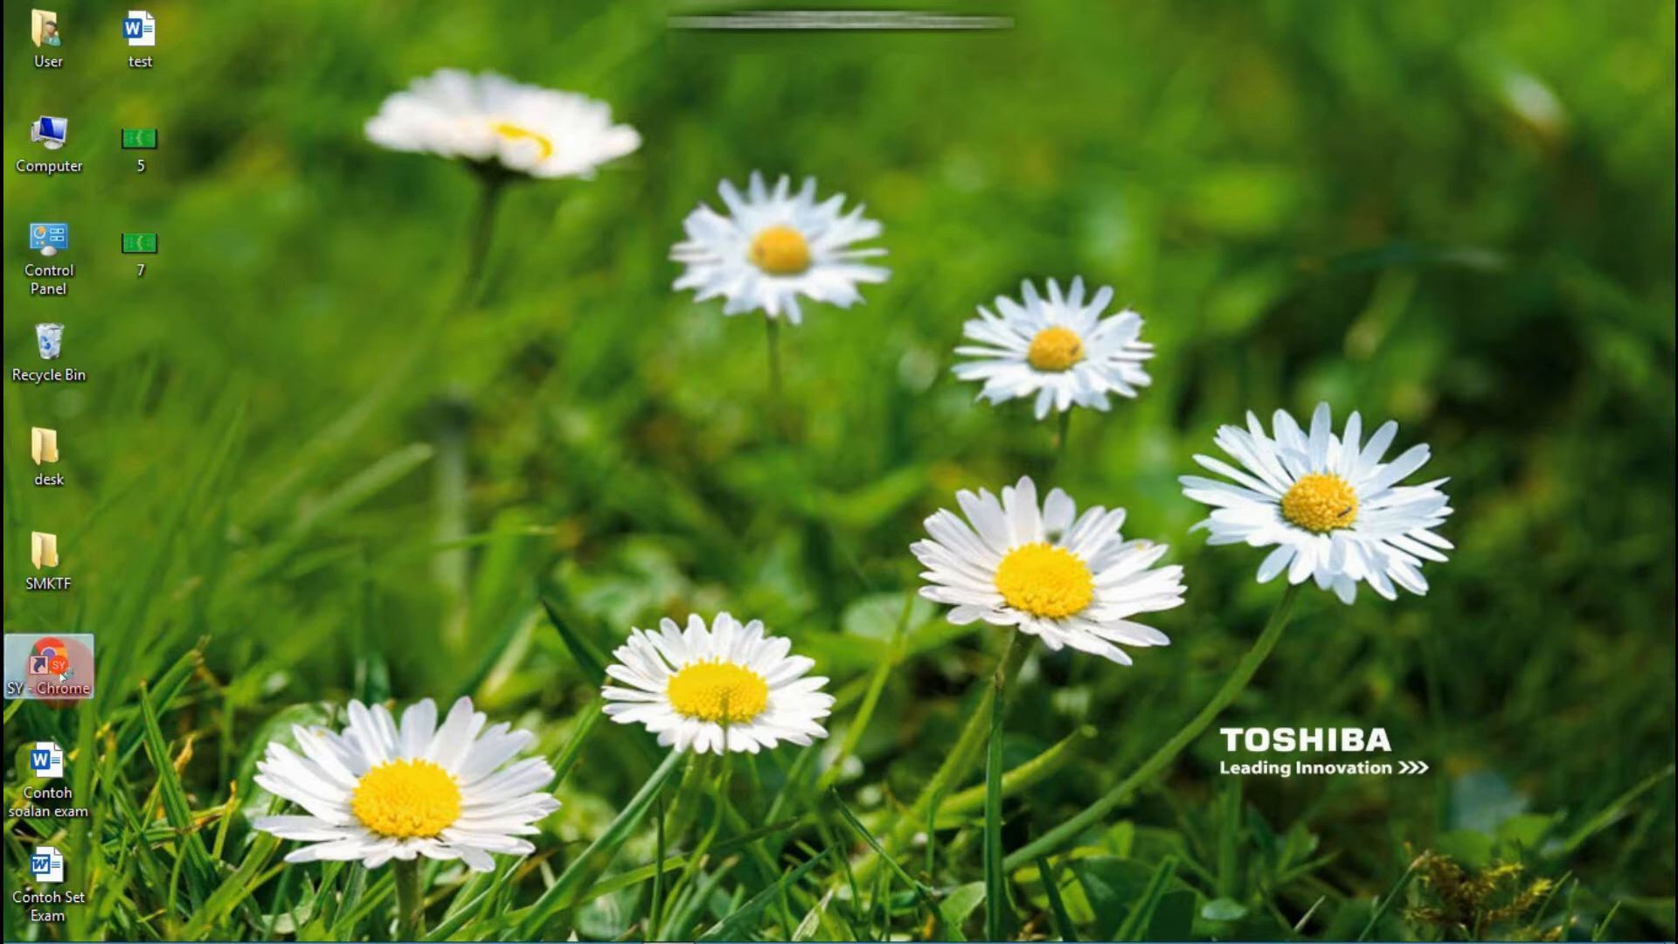
double_click(61, 675)
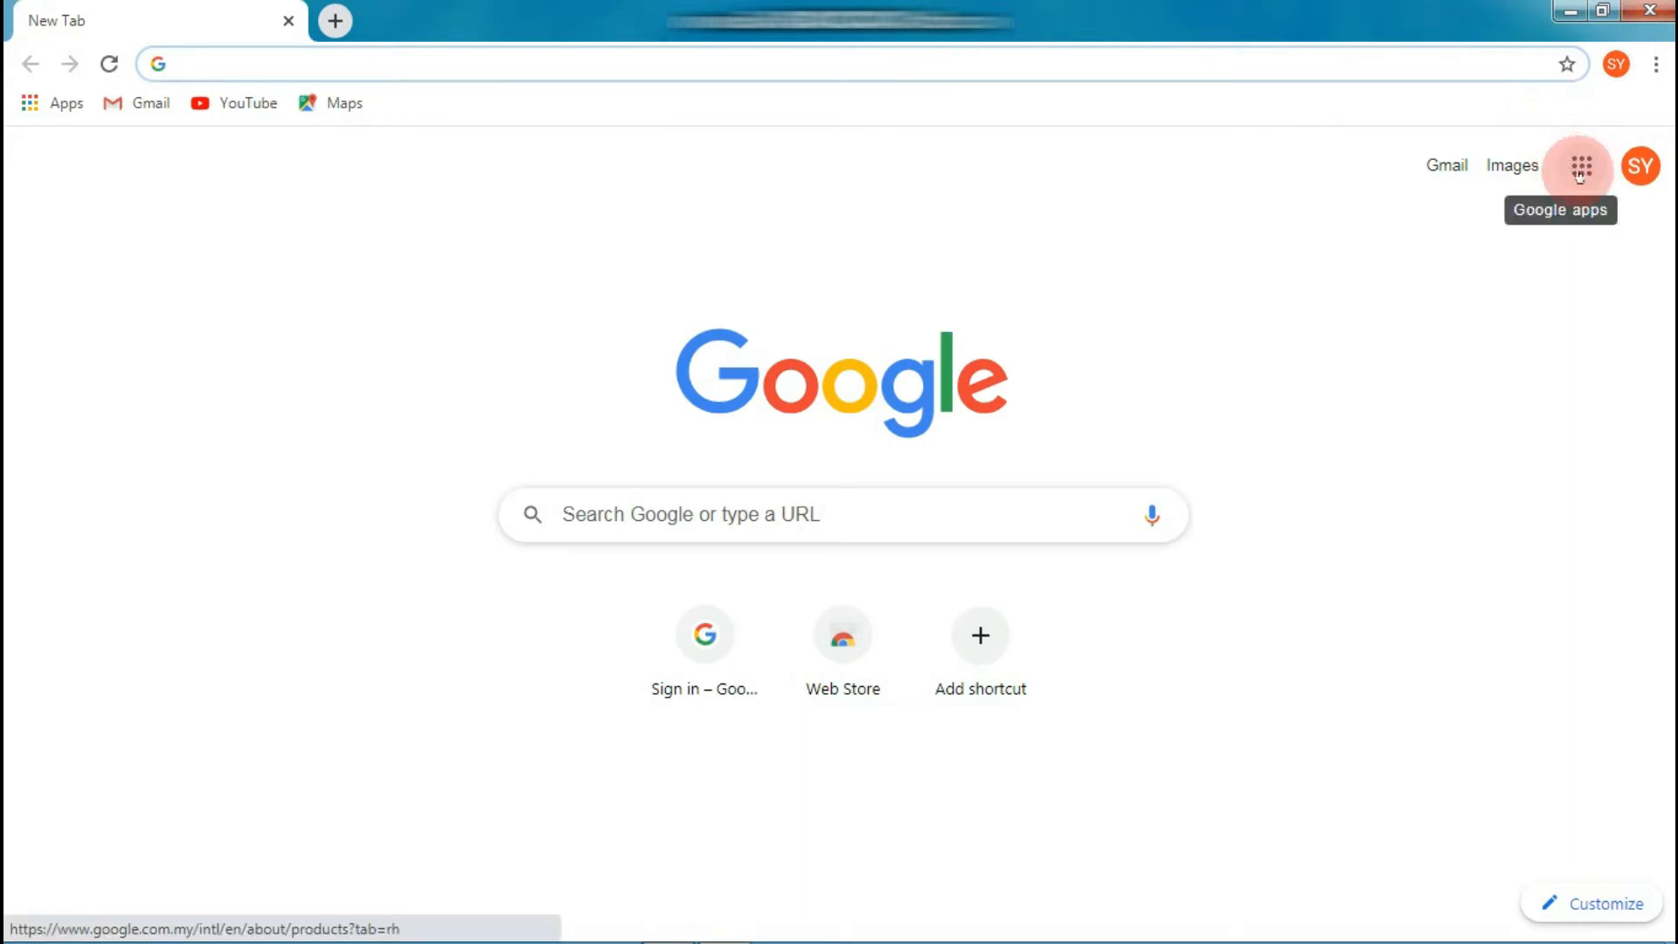
left_click(1580, 171)
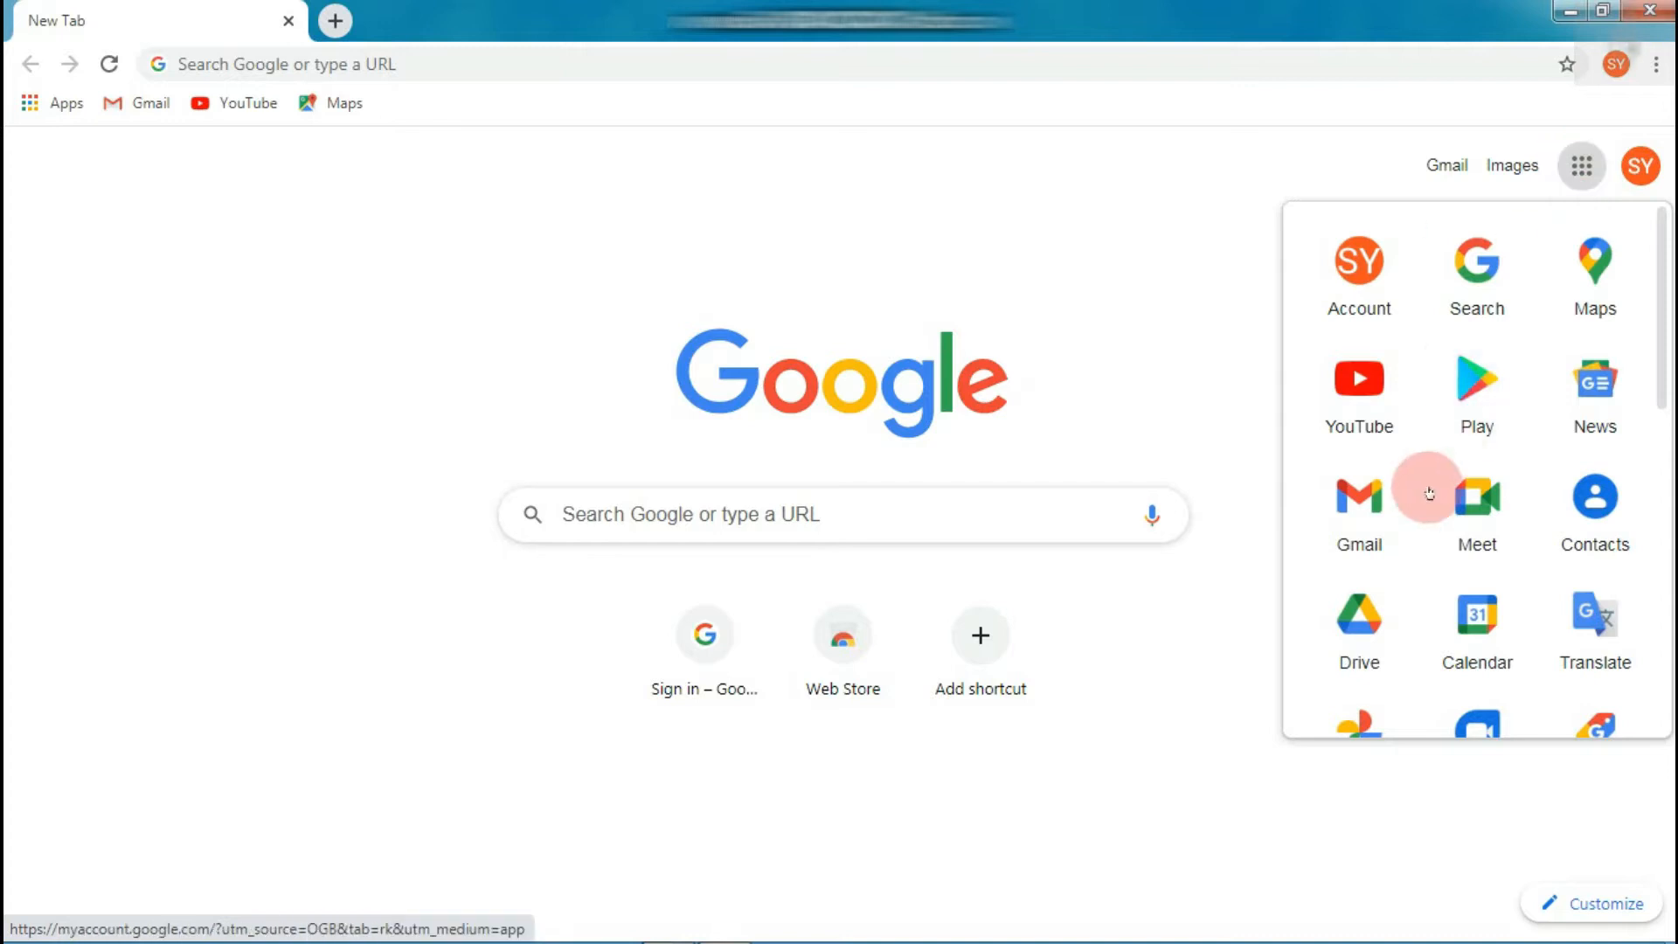
left_click(1370, 620)
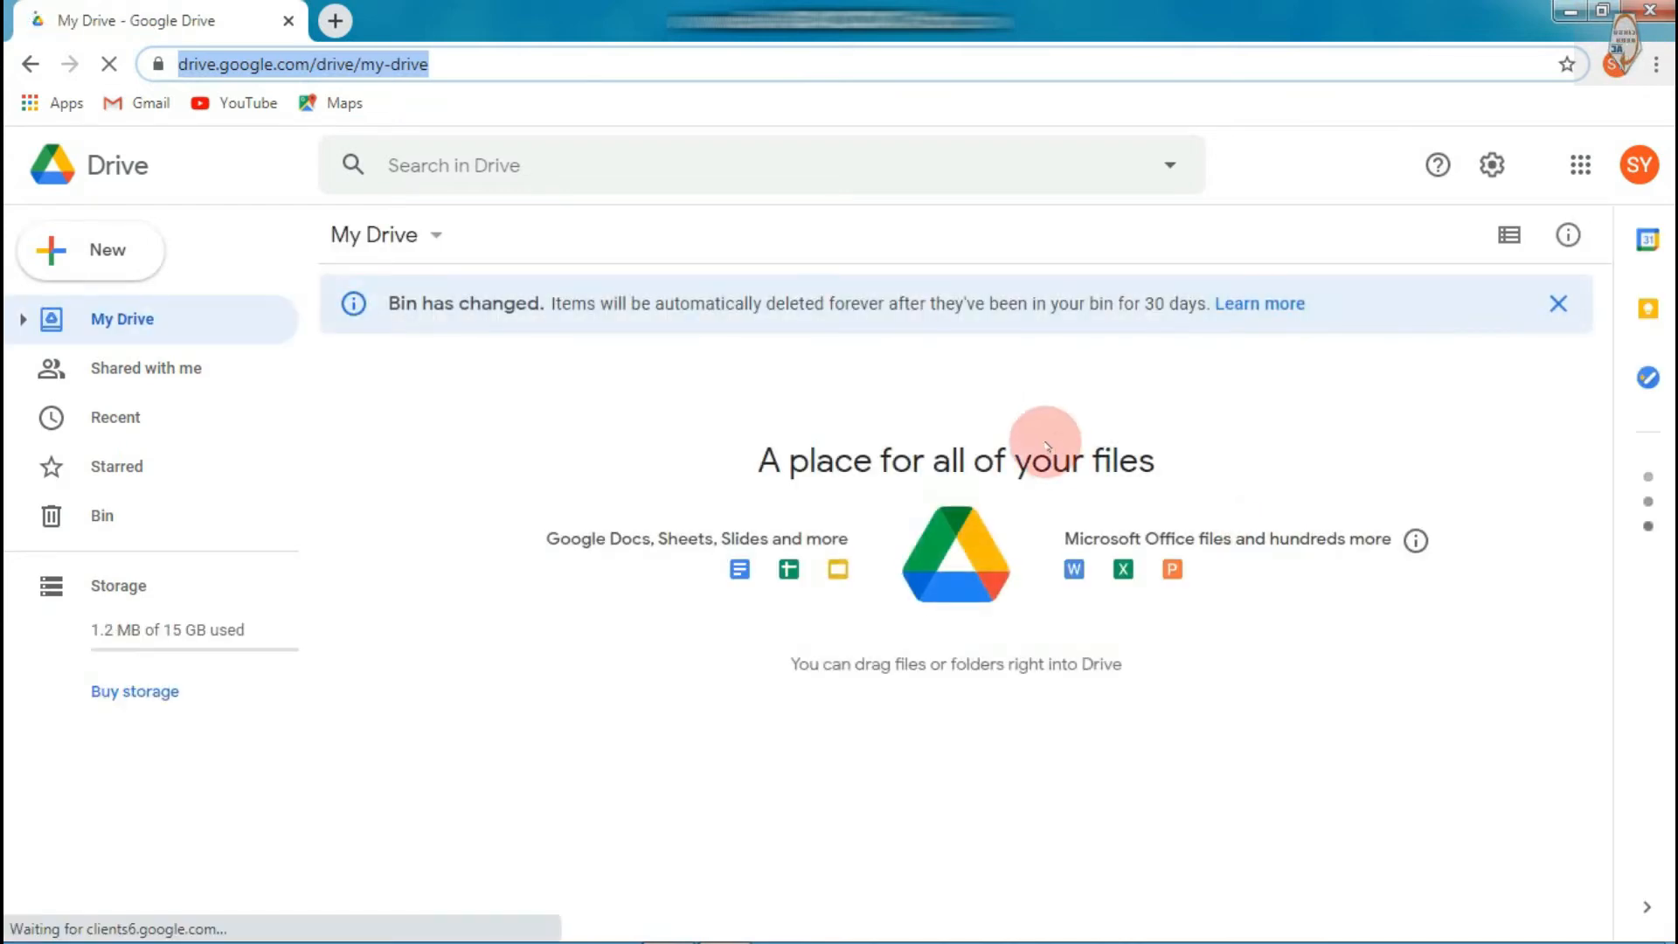
Upload the file "Contoh soalan exam.docx" from the Desktop to My Drive.
left_click(125, 276)
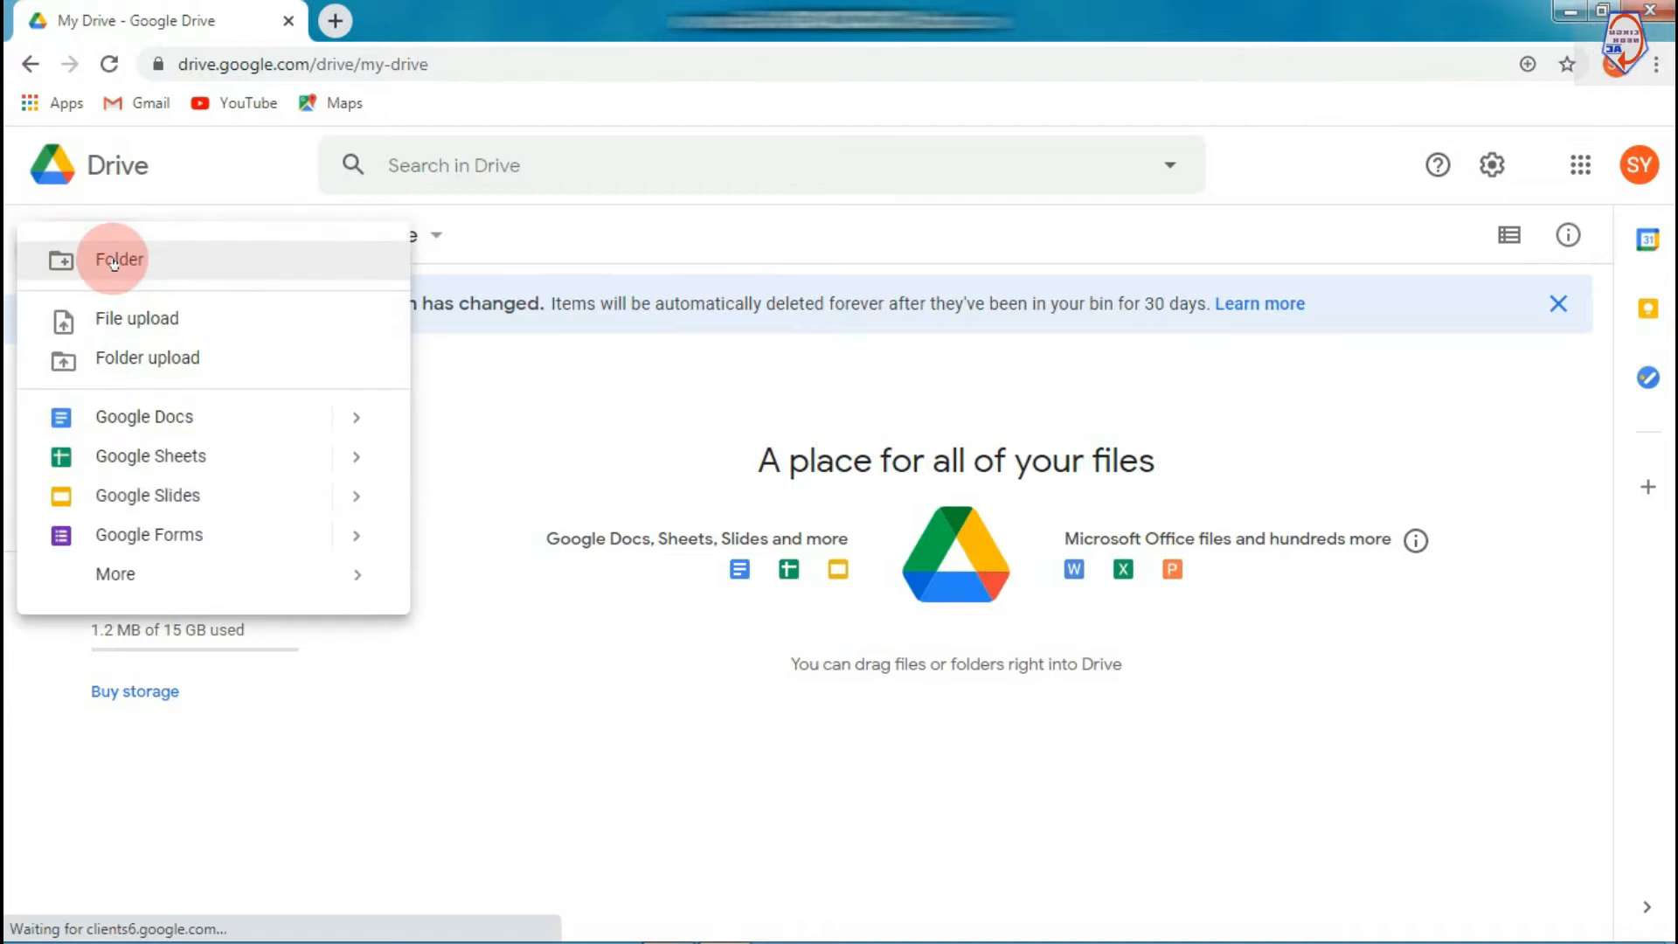
left_click(134, 324)
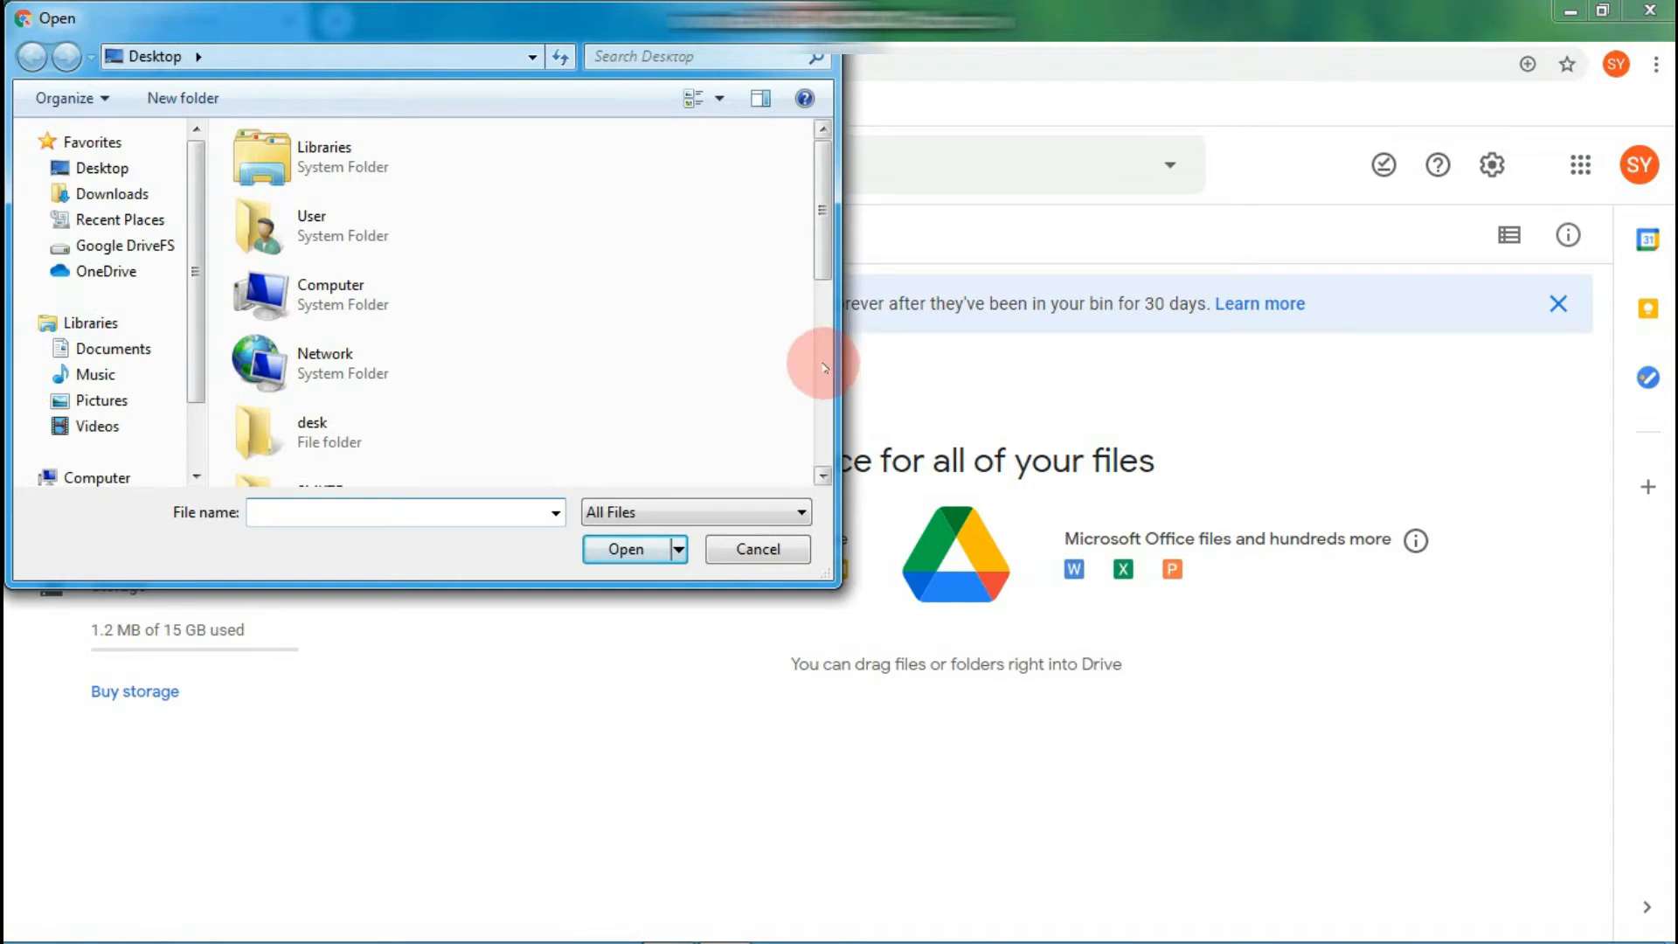
type("c")
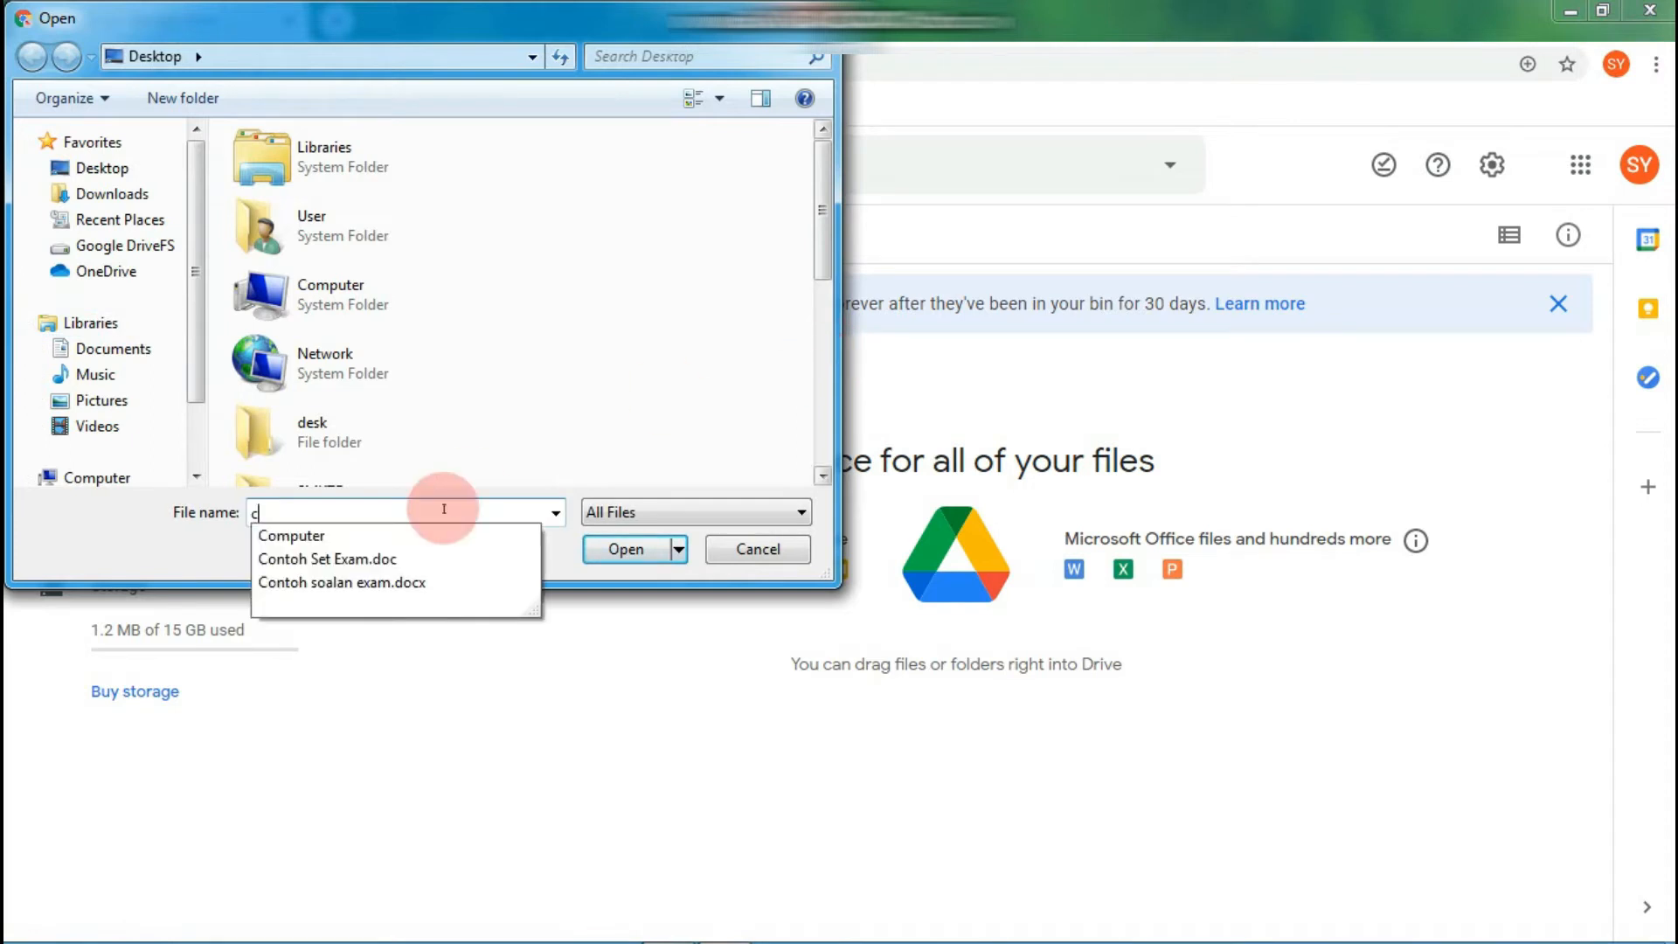
left_click(358, 582)
left_click(614, 548)
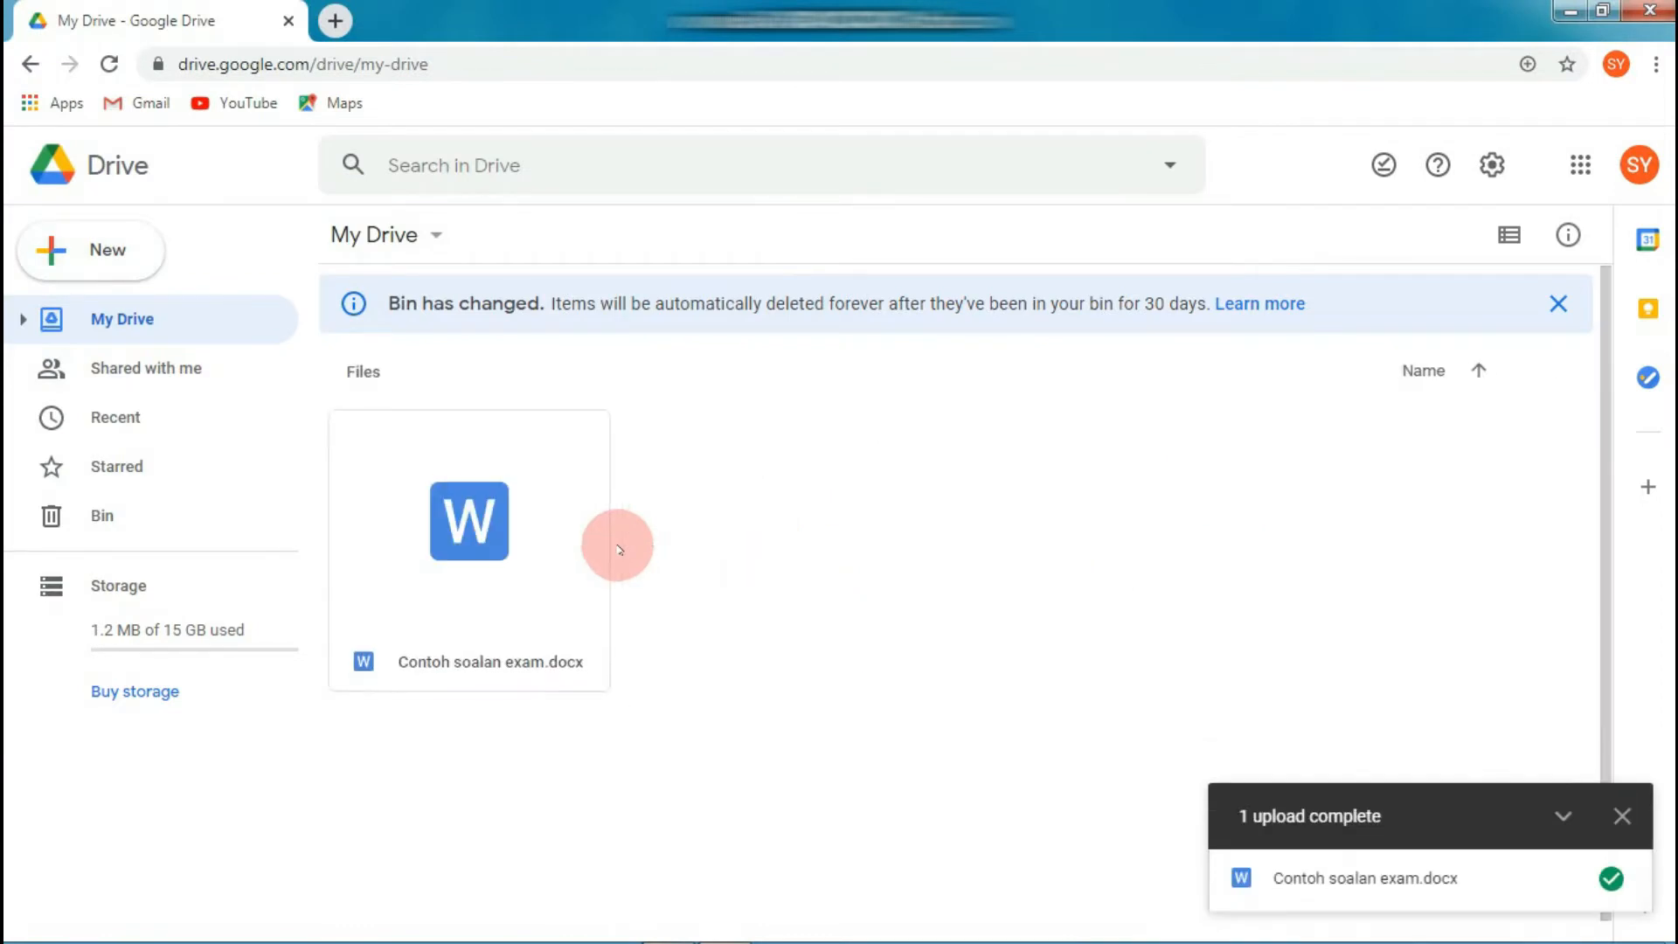
Open the uploaded "Contoh soalan exam.docx" in Google Docs and save it in Google Docs format.
left_click(493, 589)
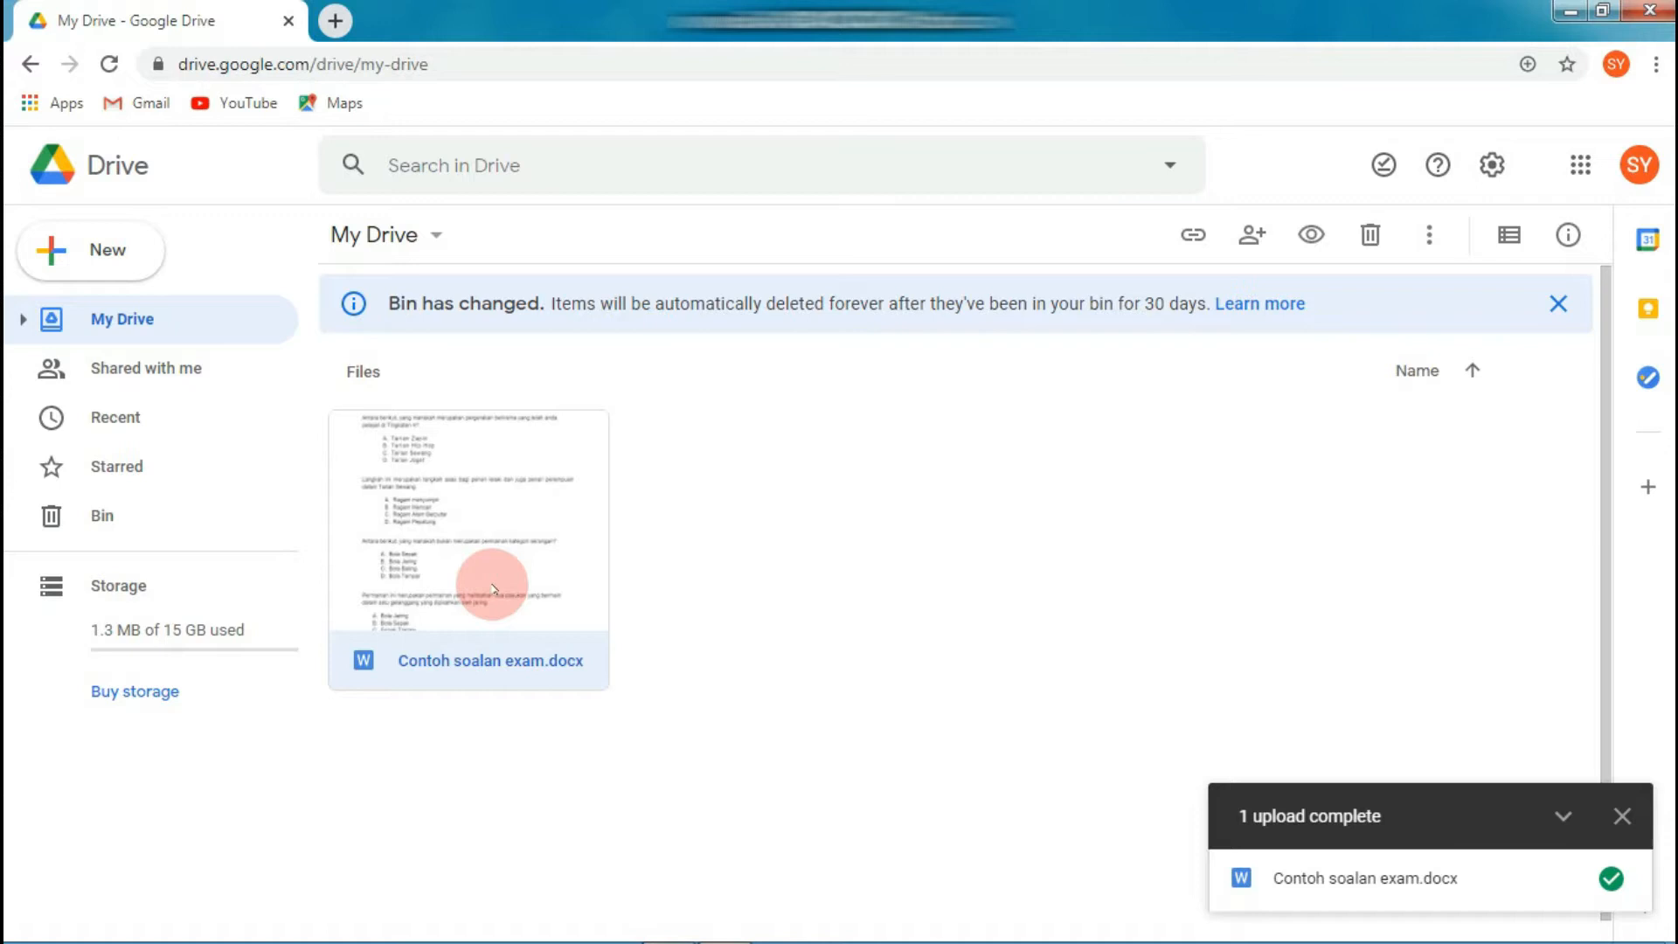
right_click(493, 589)
mouse_move(756, 287)
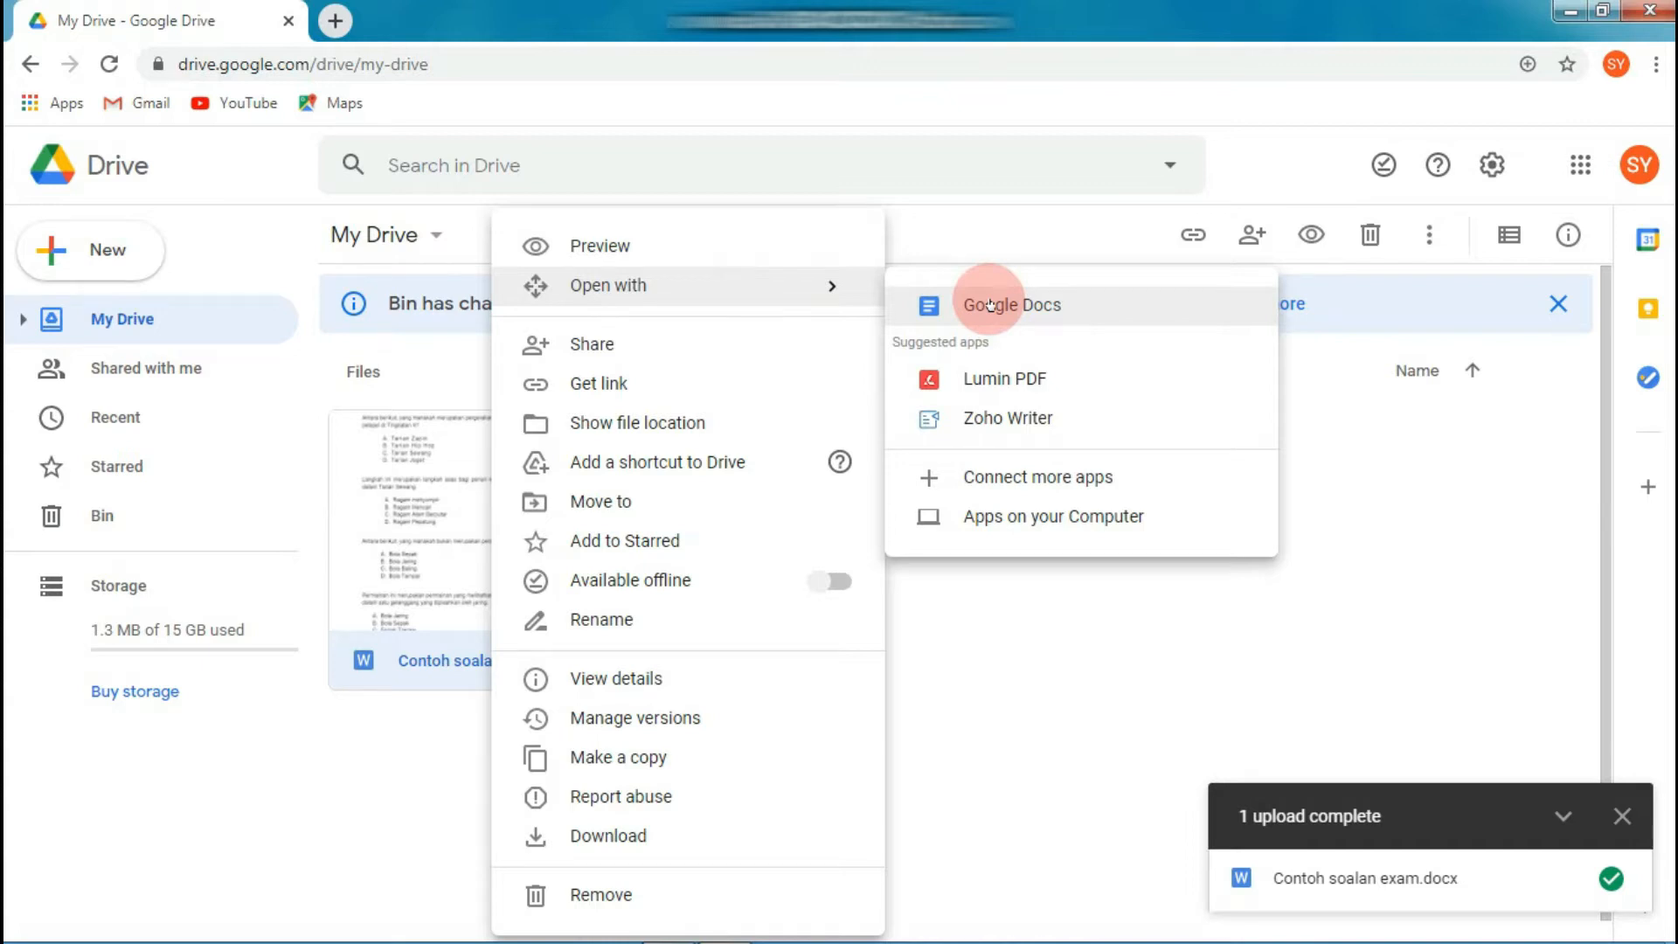
left_click(989, 305)
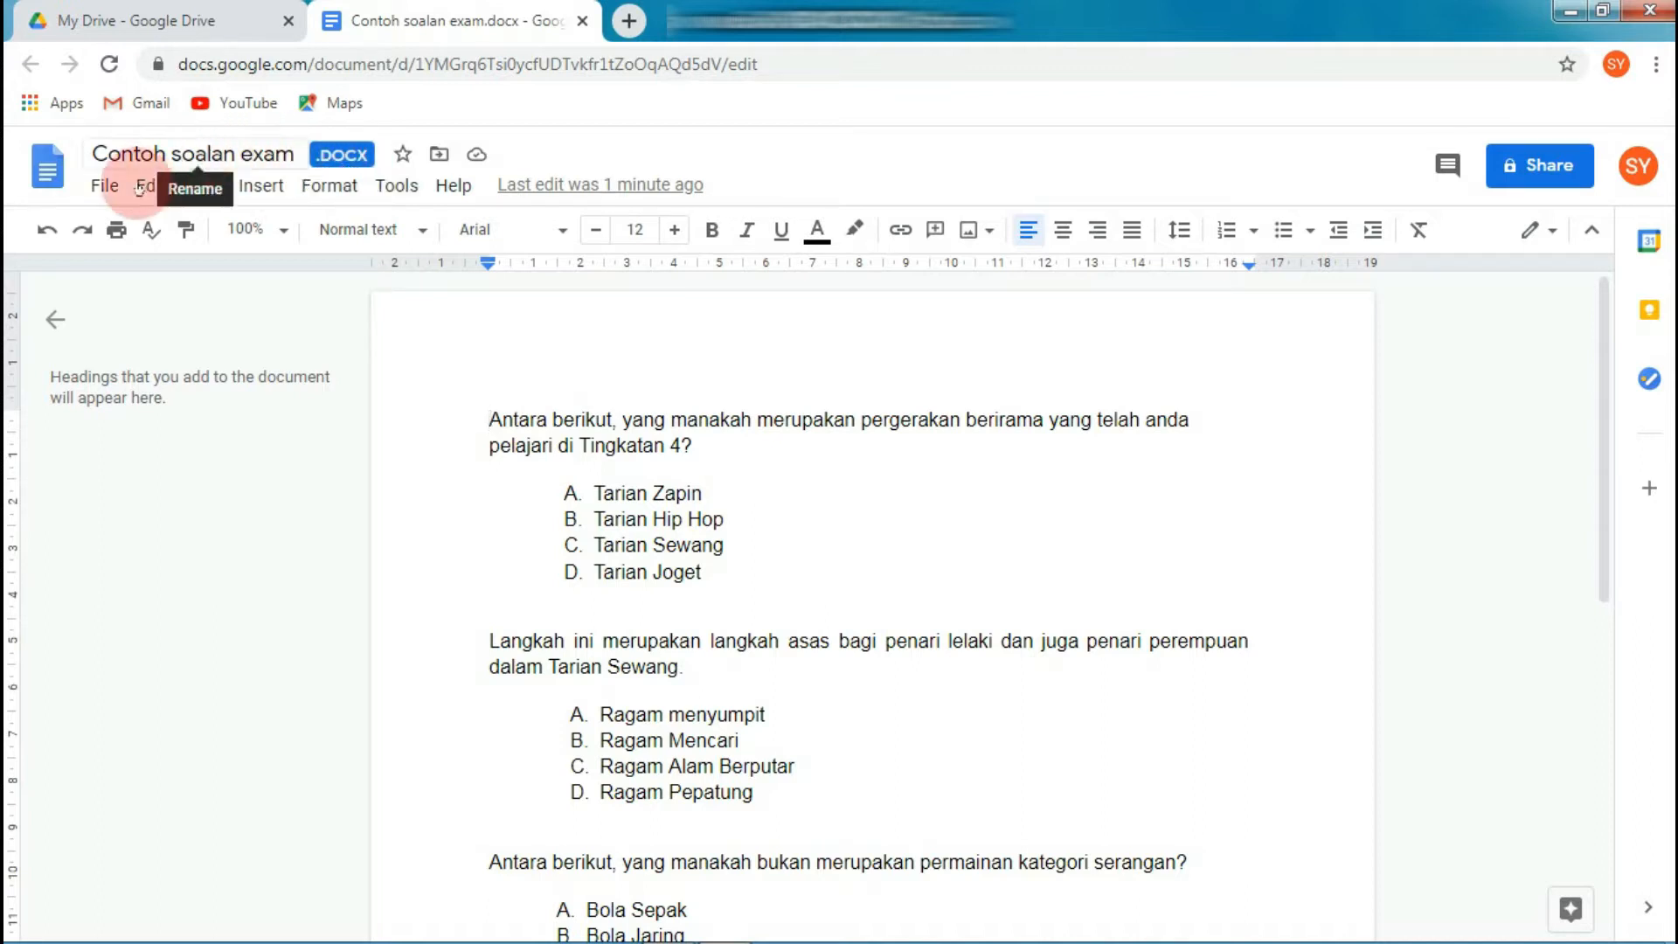
left_click(101, 192)
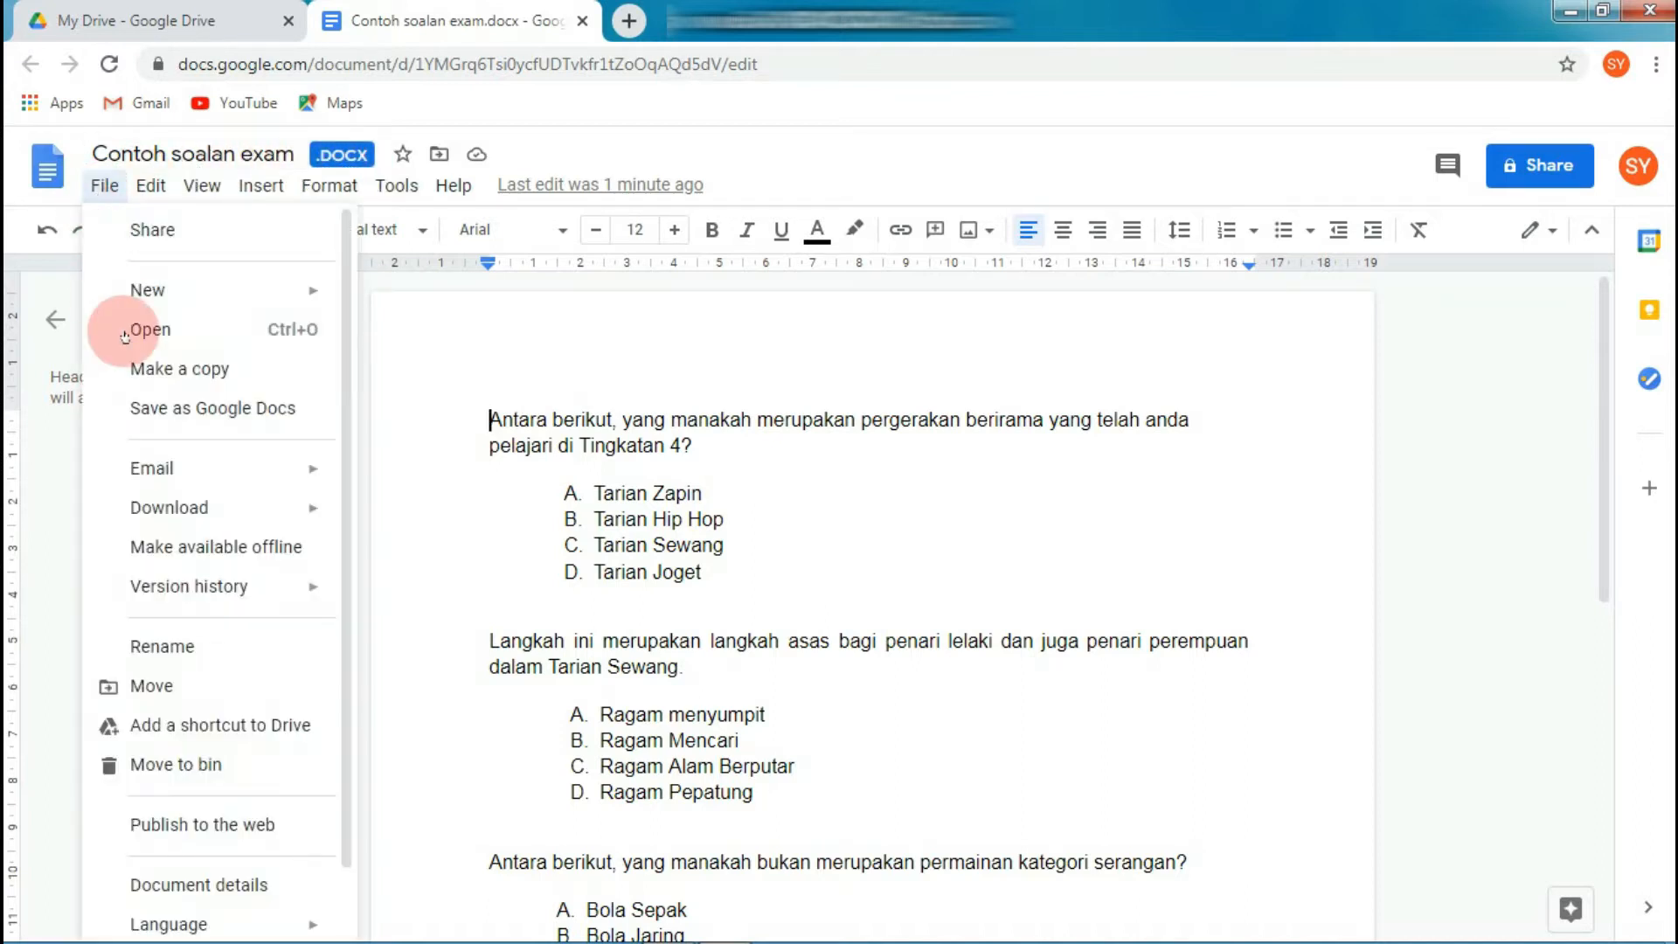
left_click(162, 409)
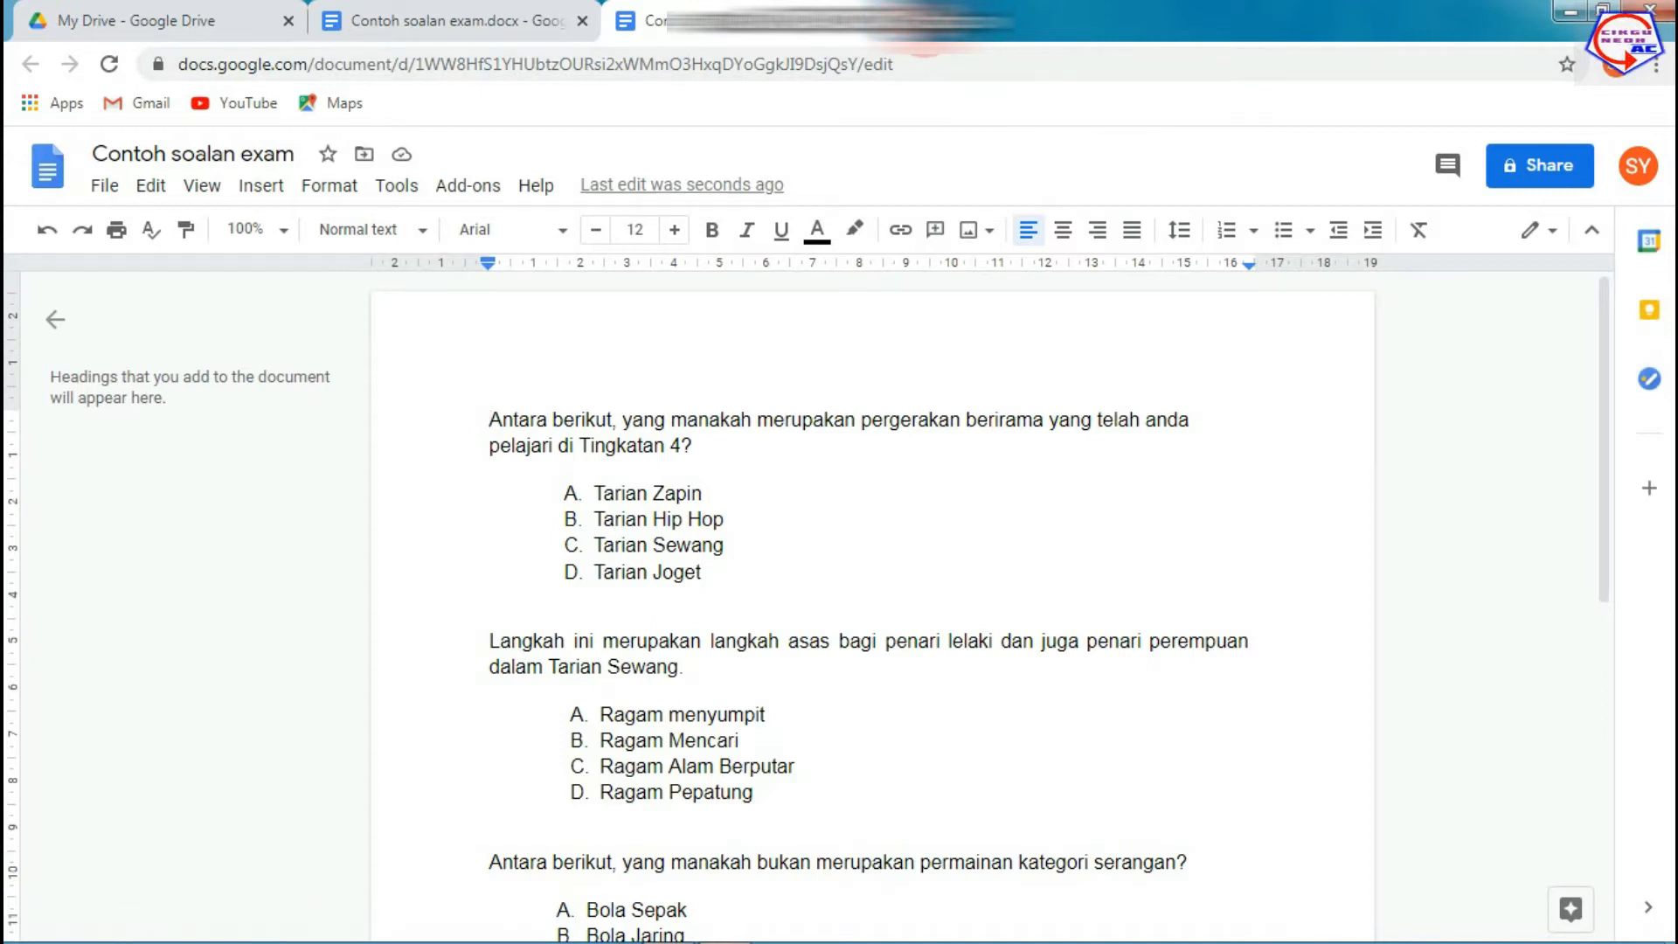
Search for "forms" in a new browser tab to start a blank form in Google Forms.
left_click(924, 20)
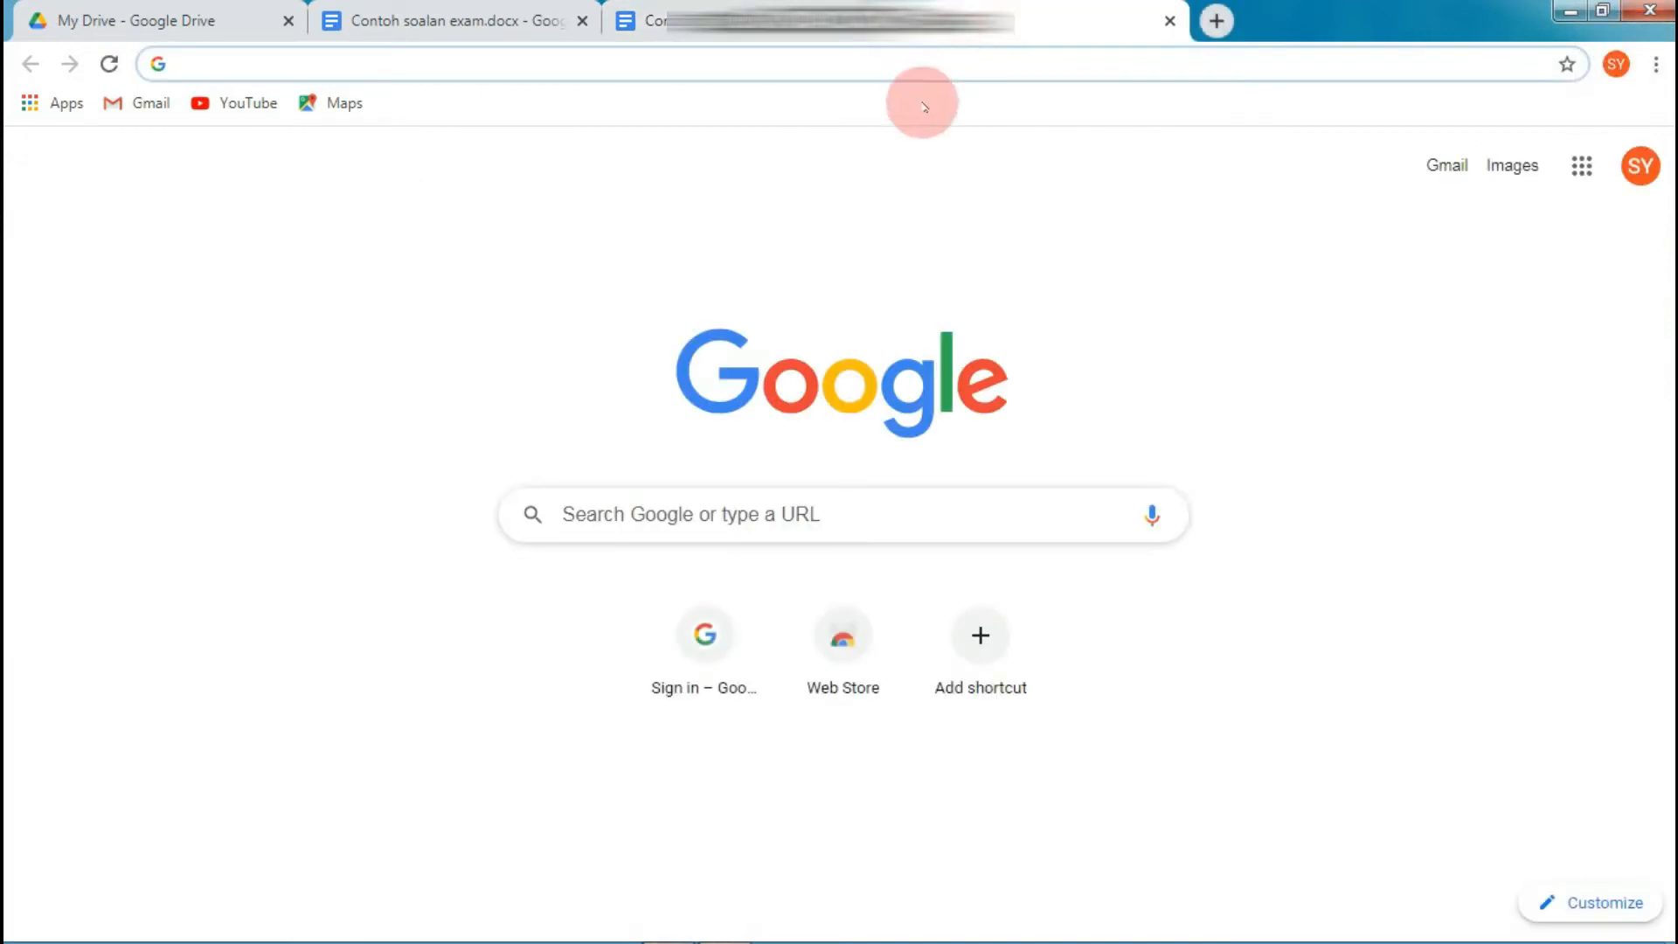
type("form")
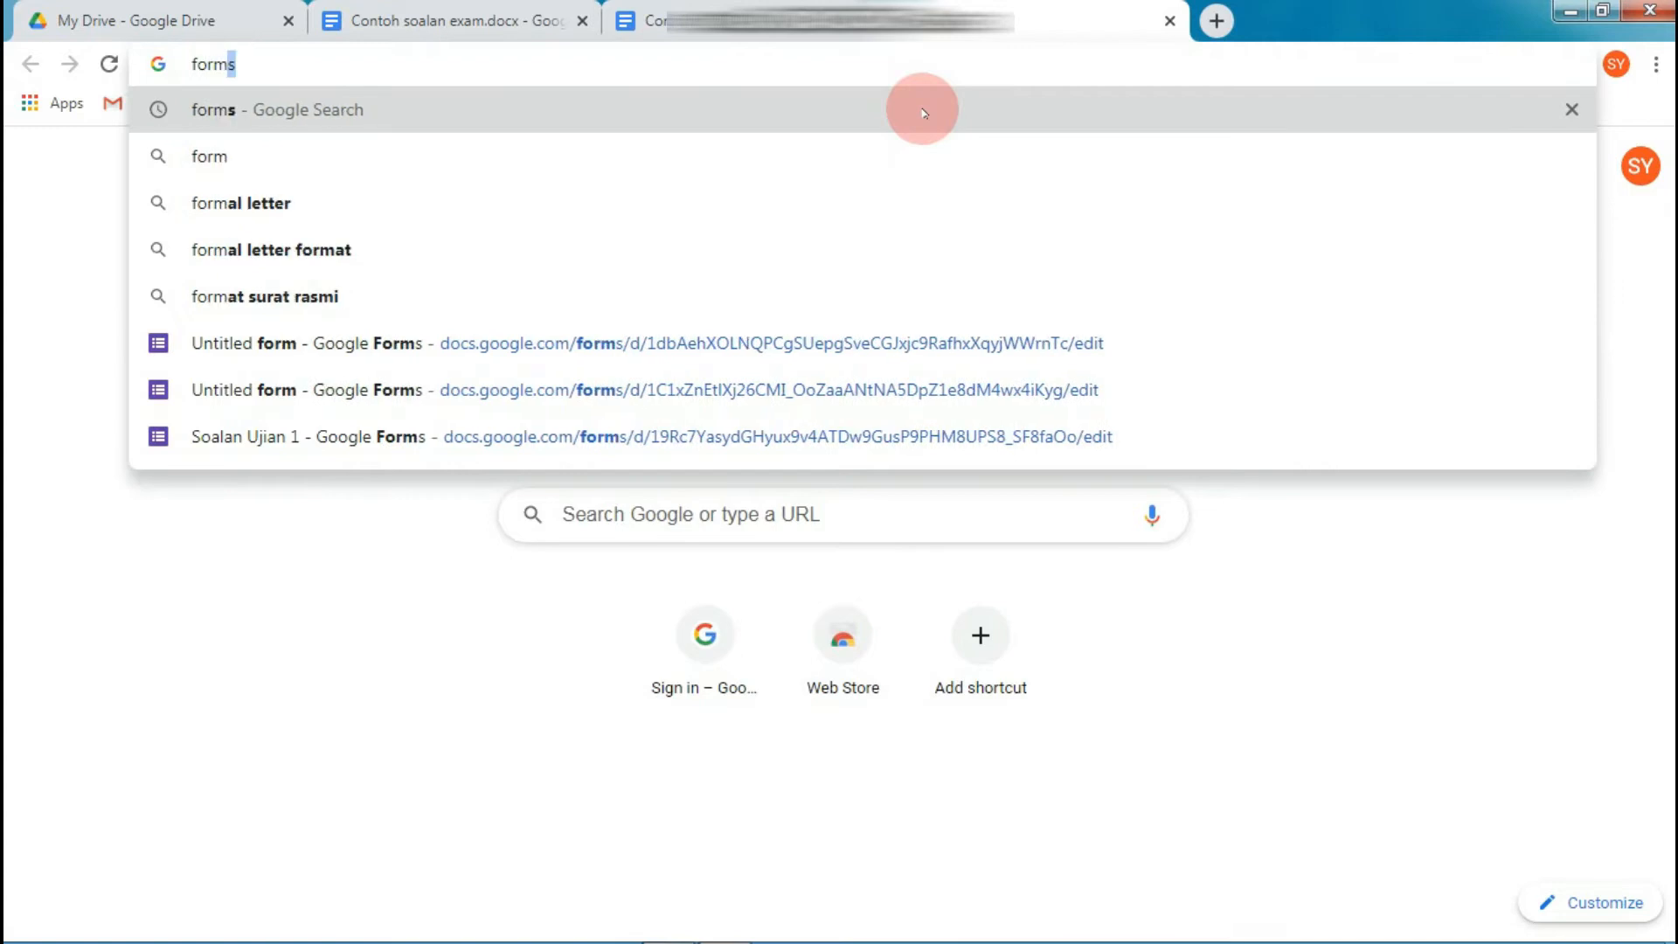
type("s")
key("Return")
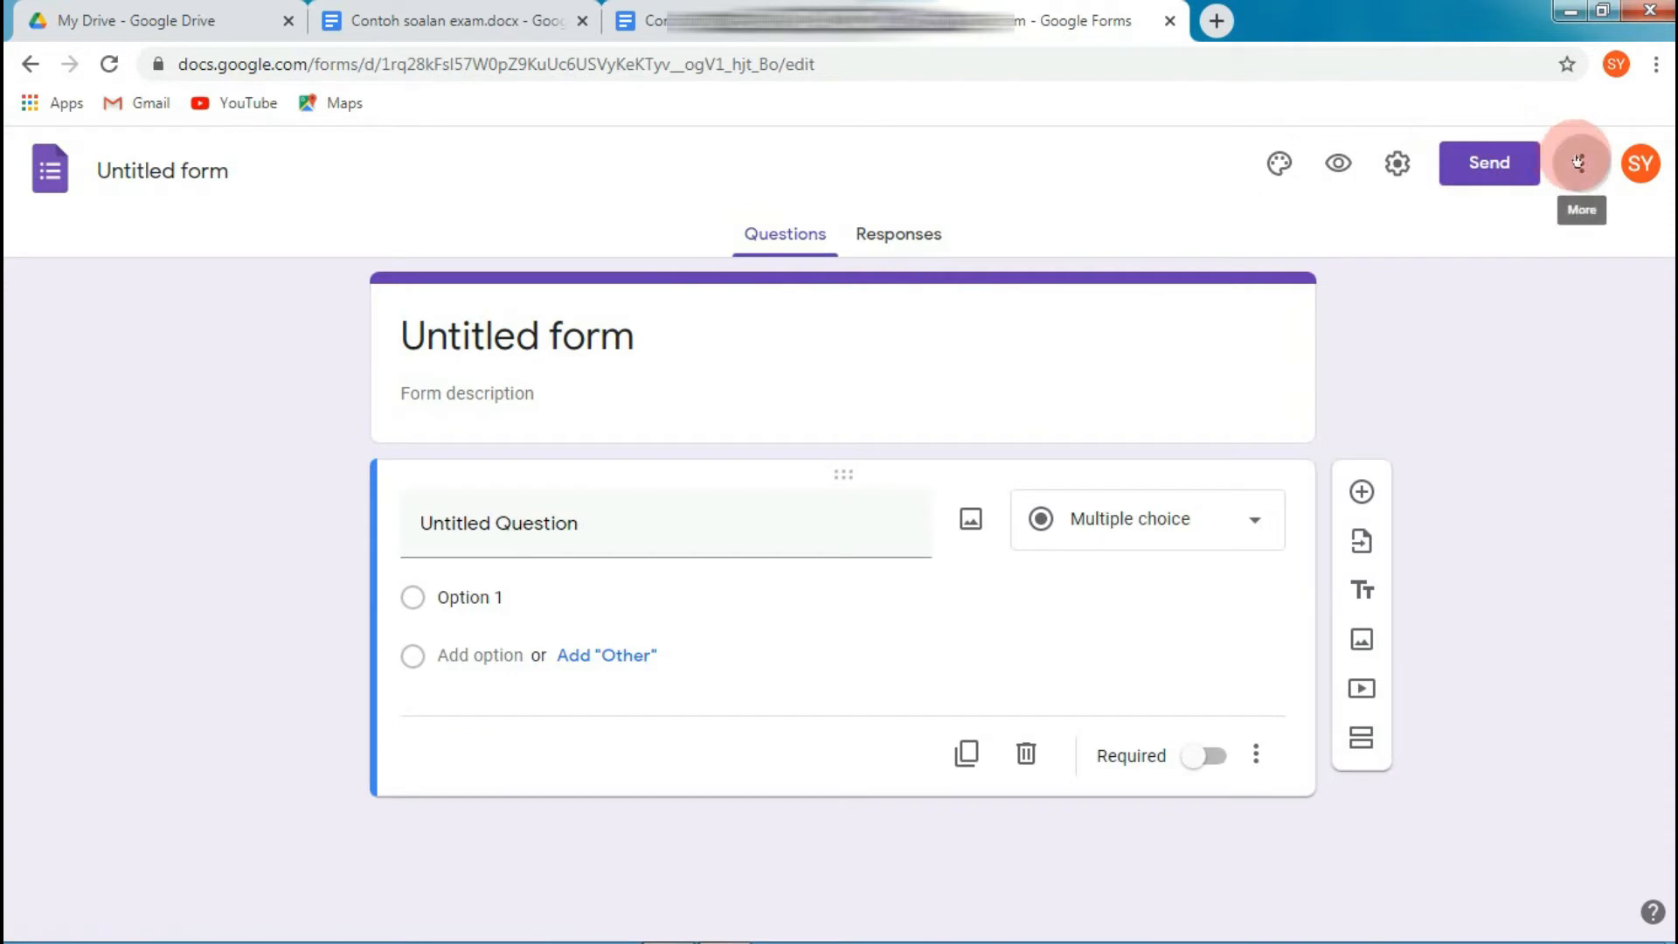
Open the add-ons marketplace from the untitled form and search it for "Form Builder".
left_click(1577, 163)
left_click(1555, 701)
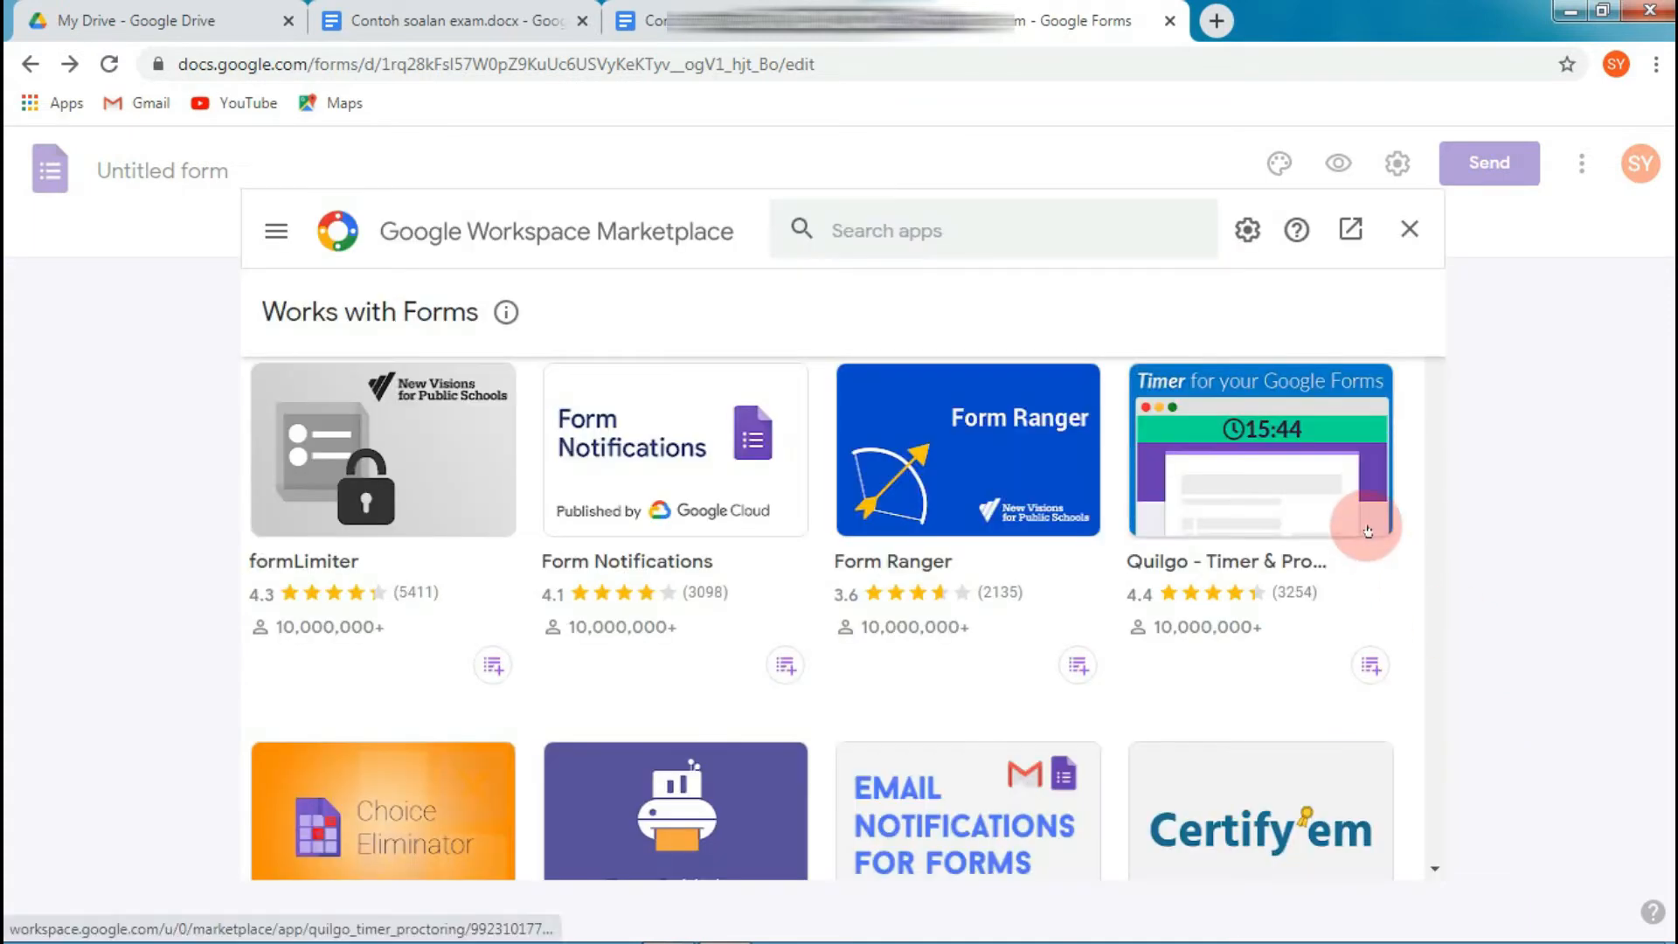
left_click(1081, 231)
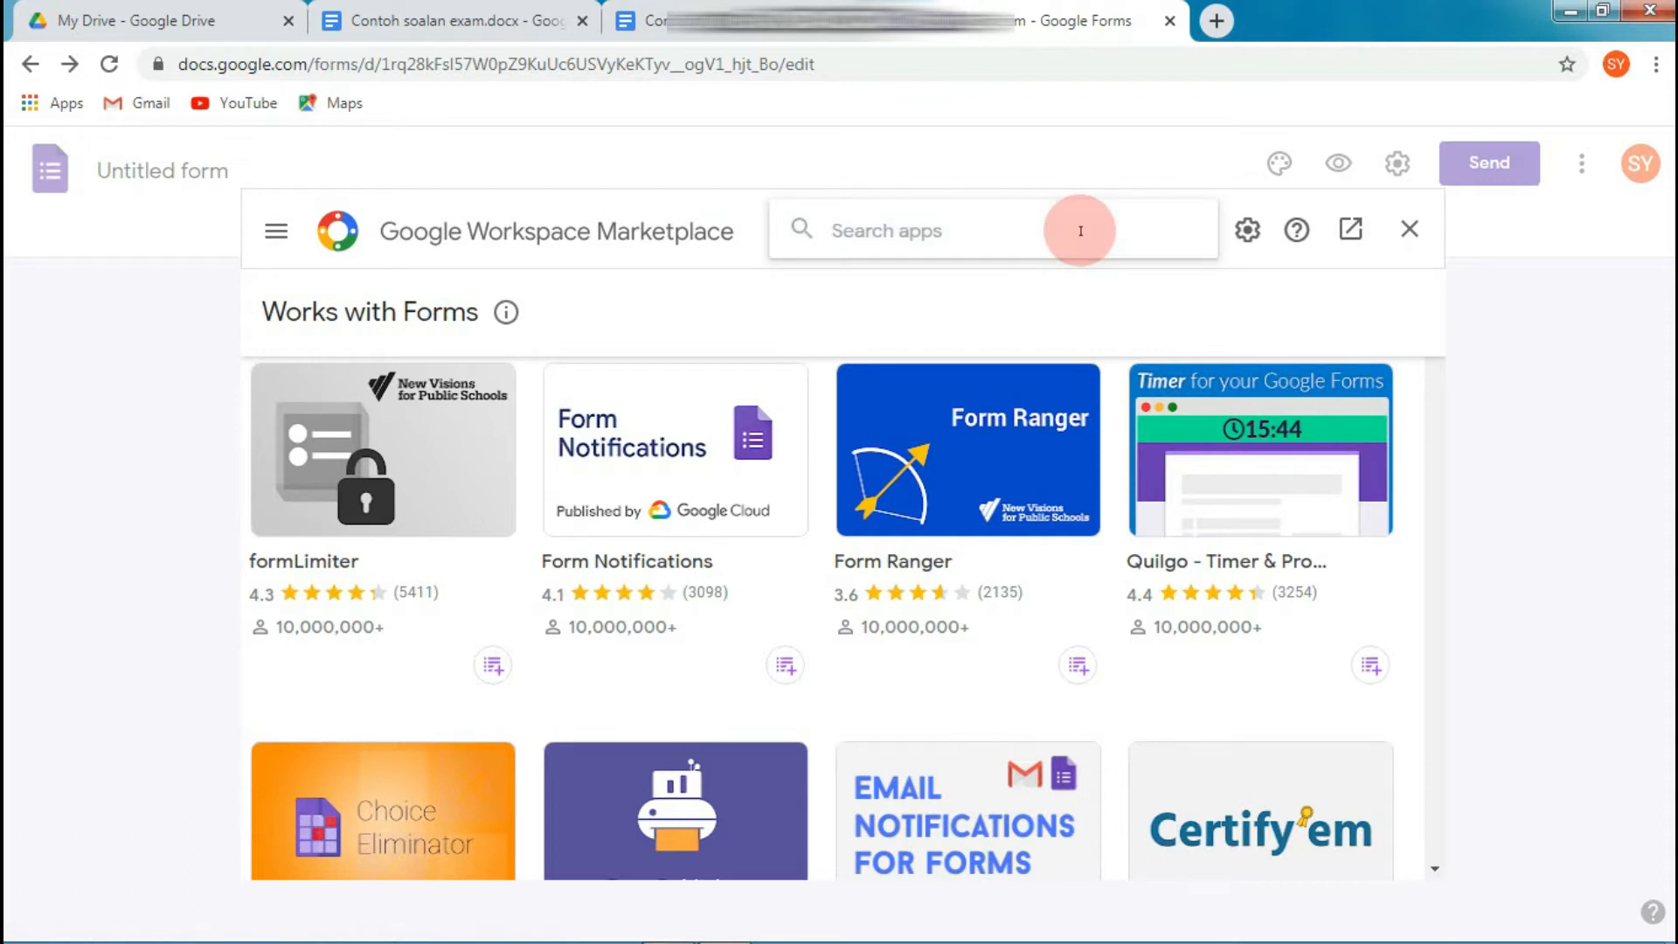
type("form b")
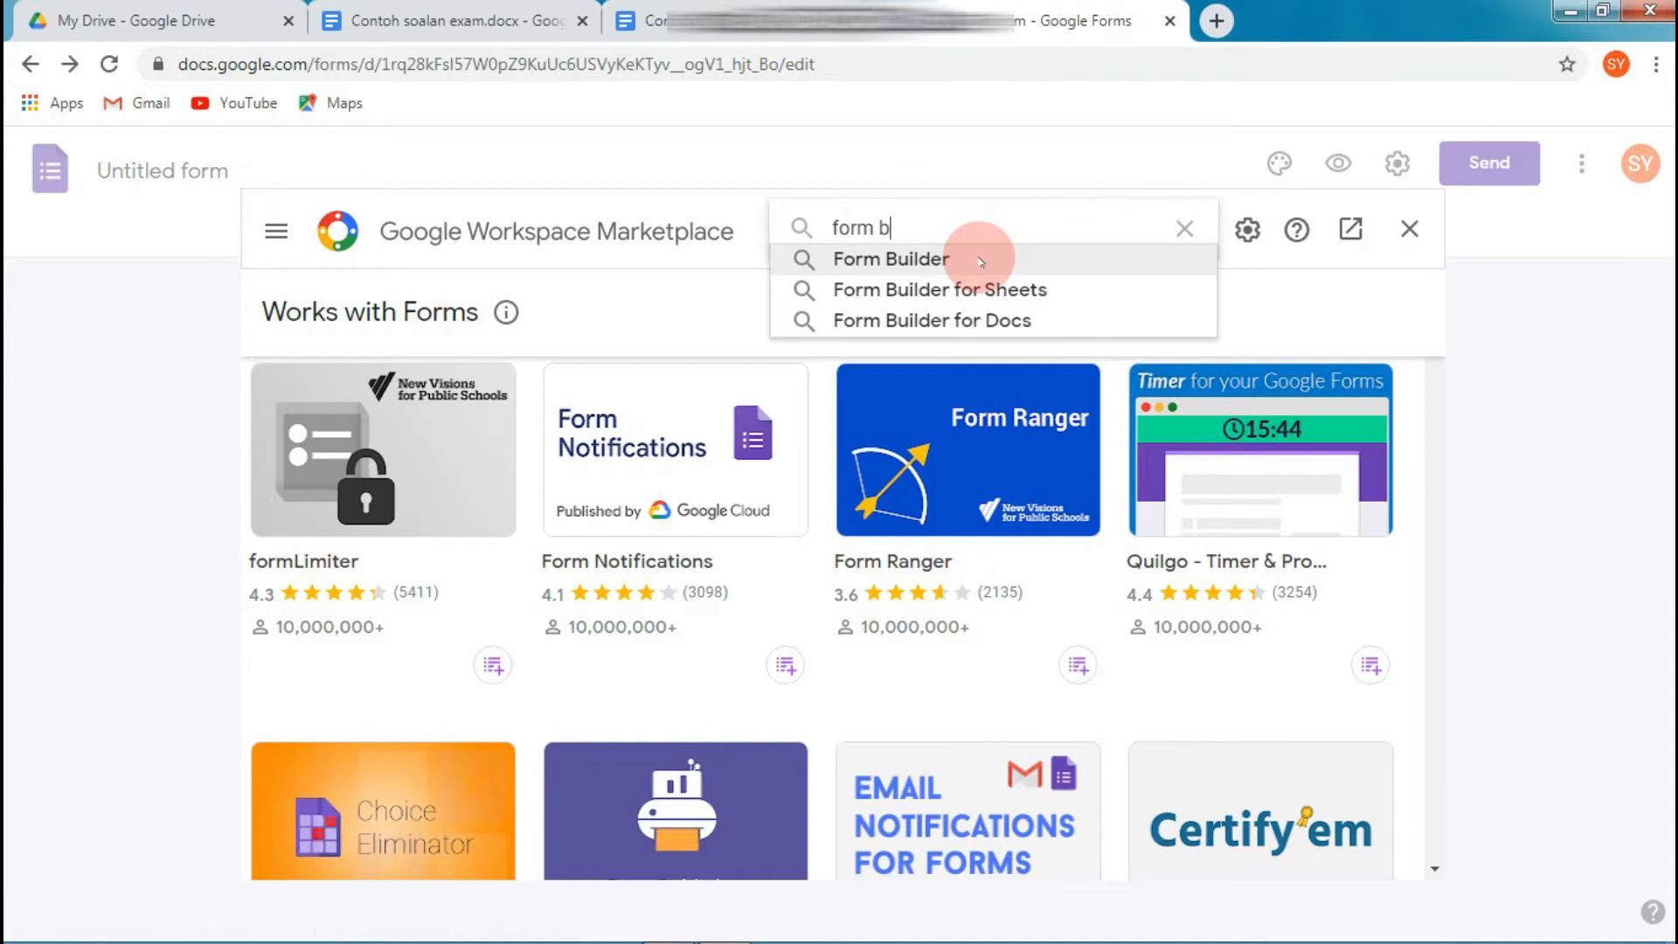
left_click(980, 262)
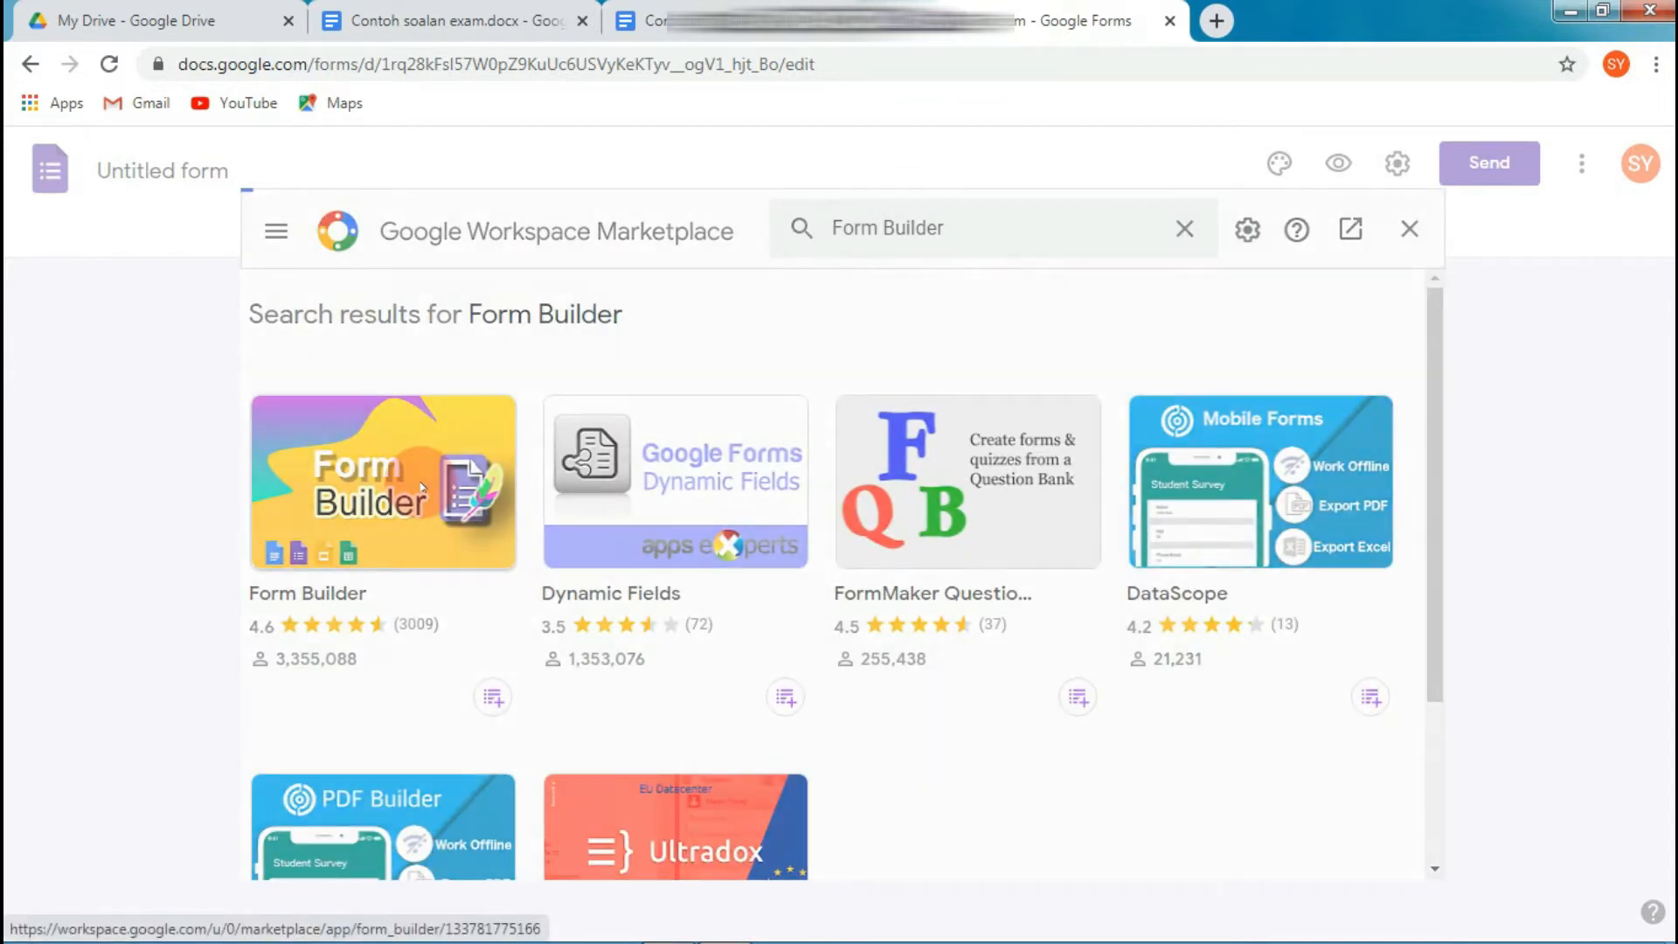
Install the Form Builder add-on by Jivrus Technologies, allowing it access to the Google account, and close the marketplace.
left_click(422, 487)
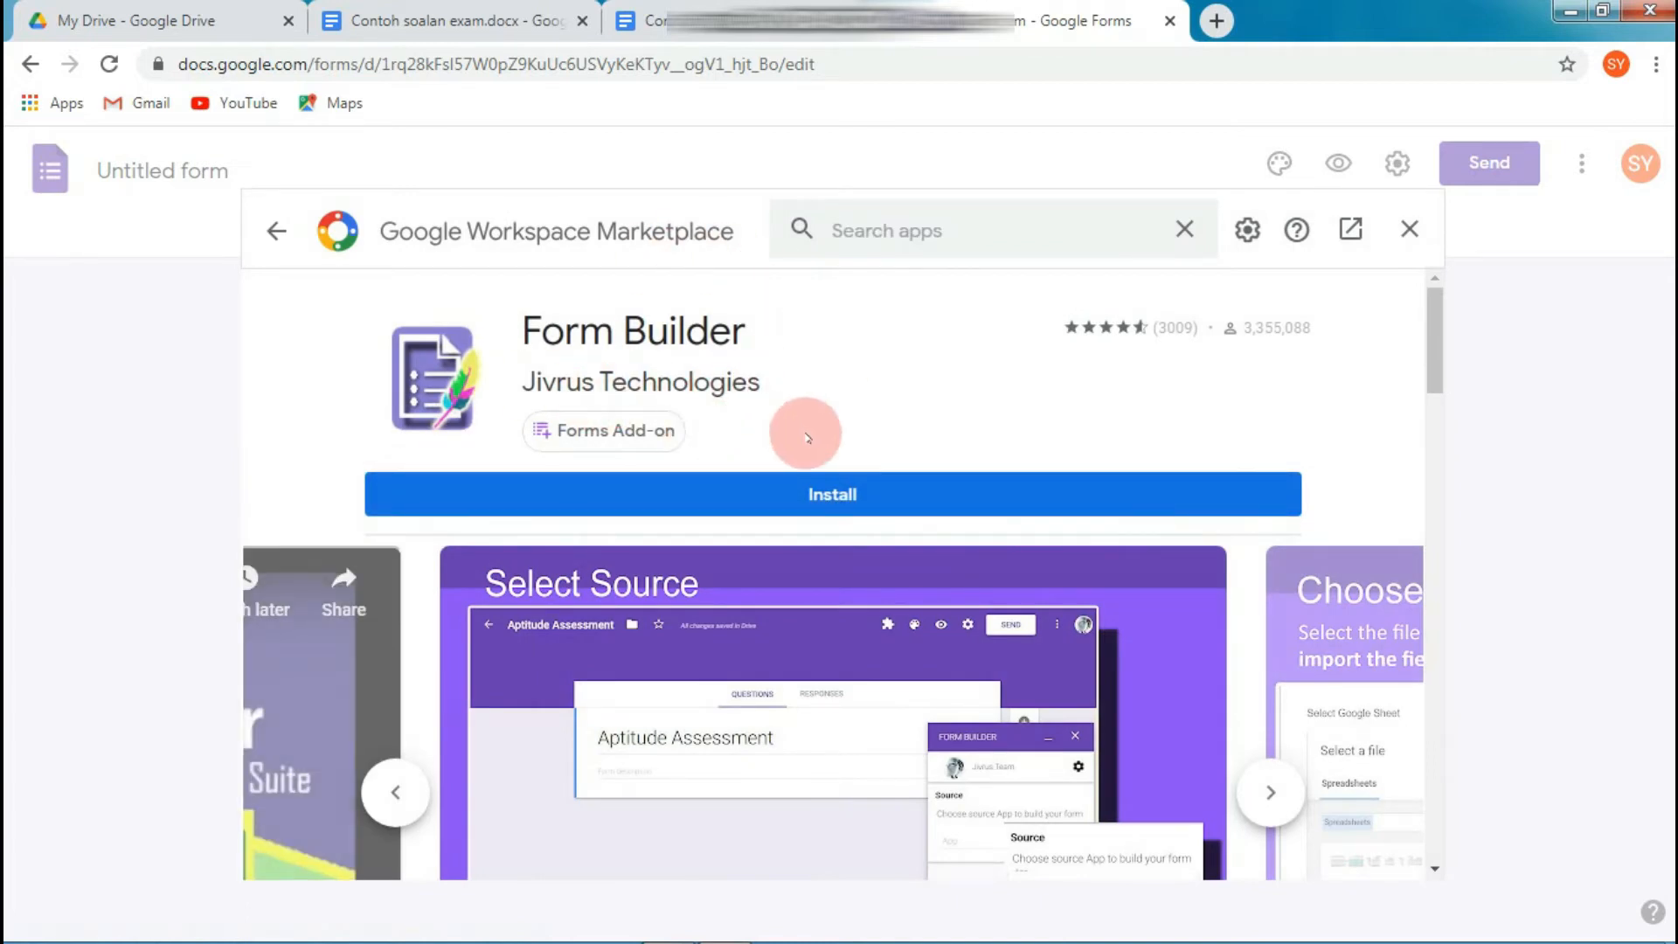
left_click(831, 495)
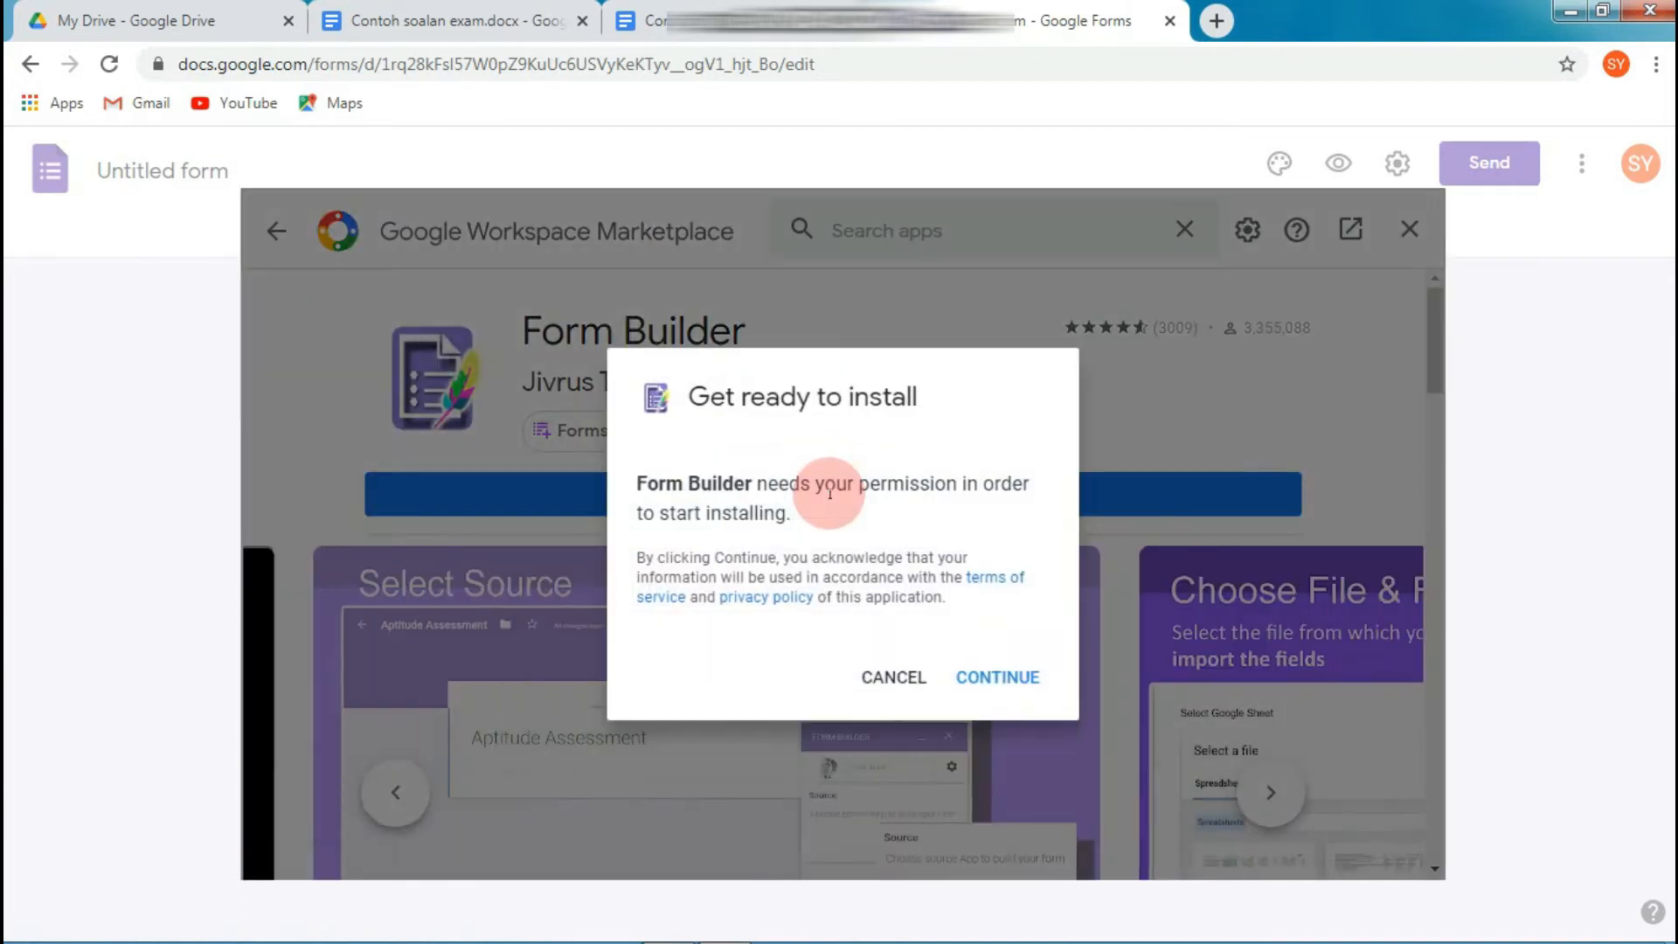
left_click(993, 689)
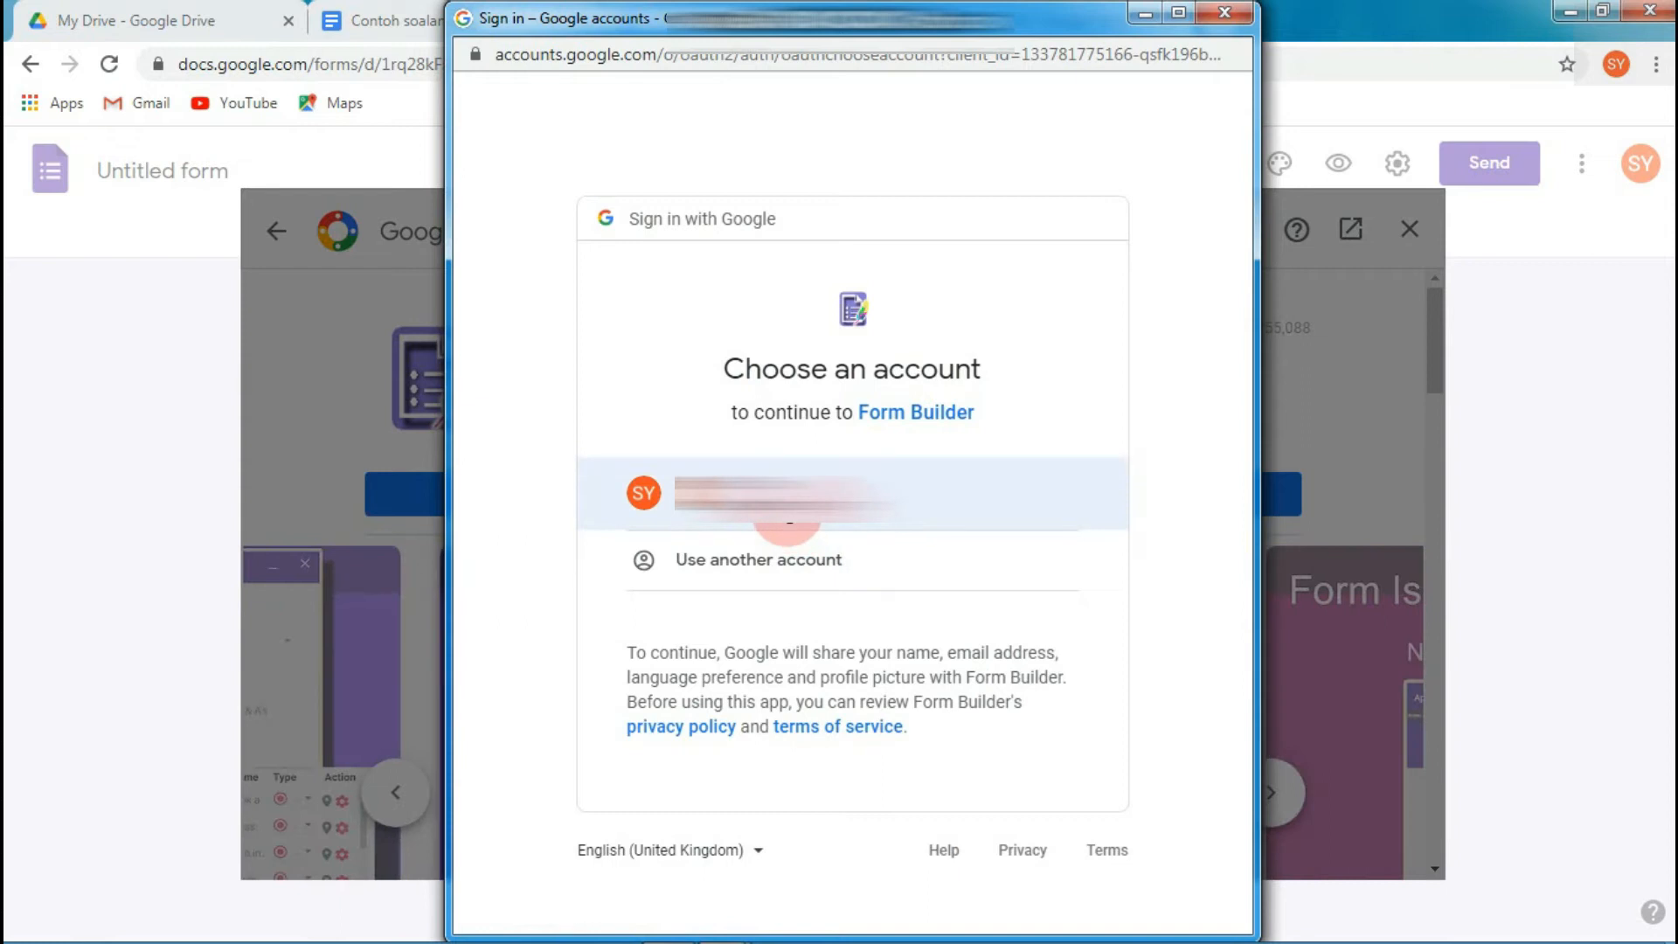
left_click(789, 516)
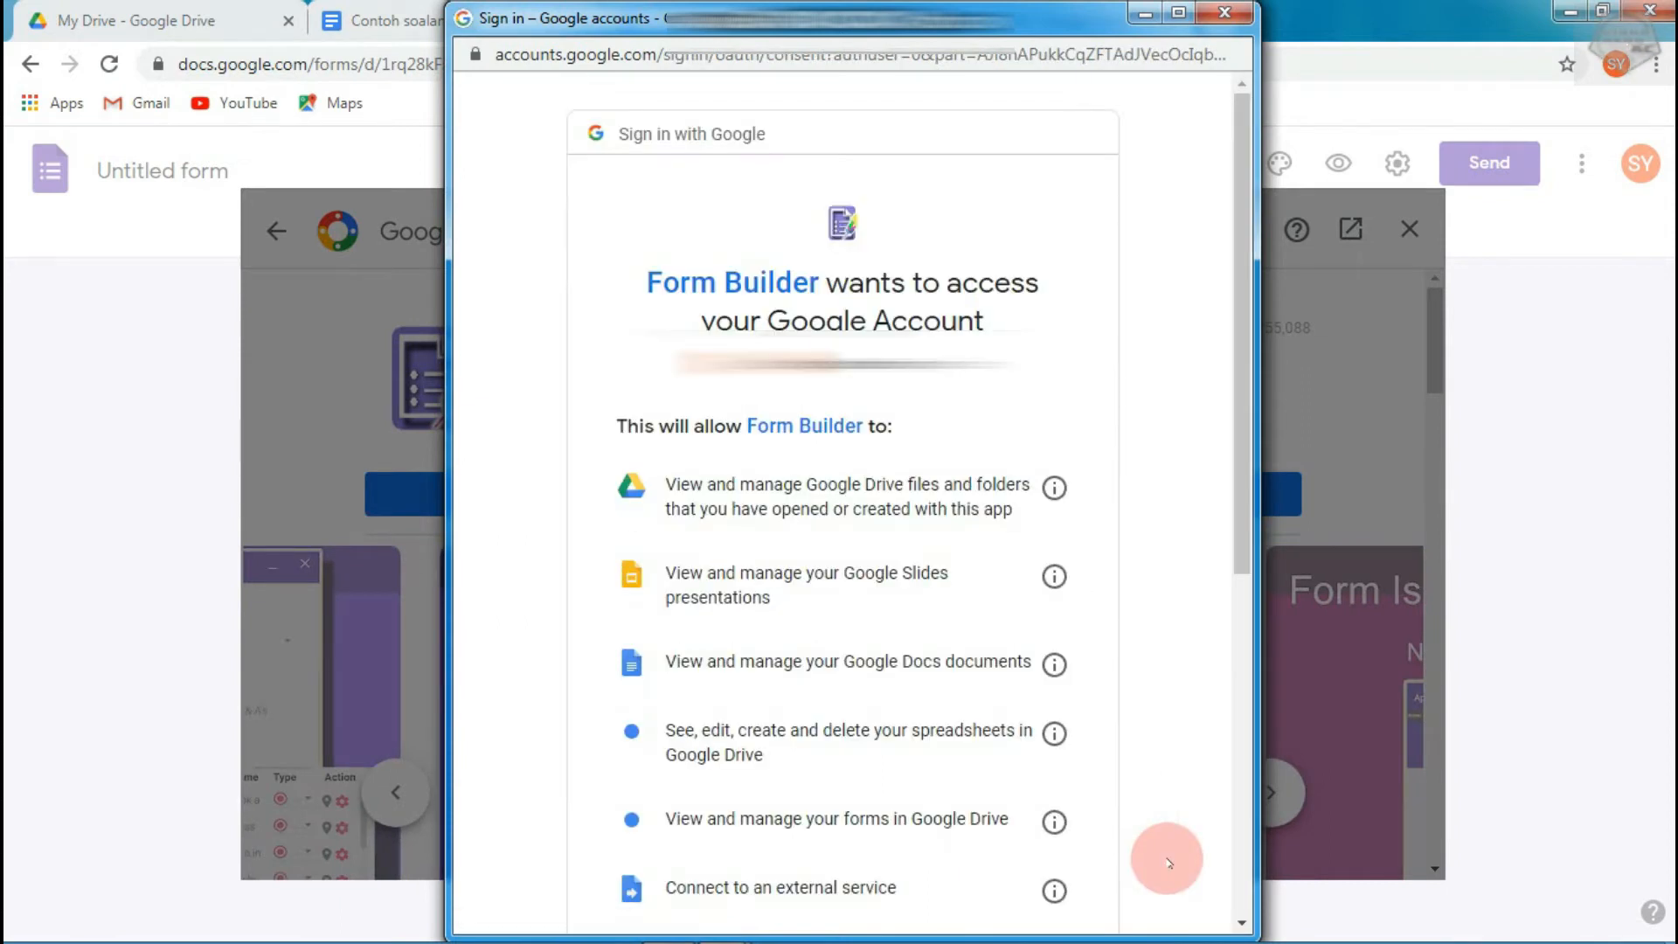
scroll(1223, 816, "down", 5)
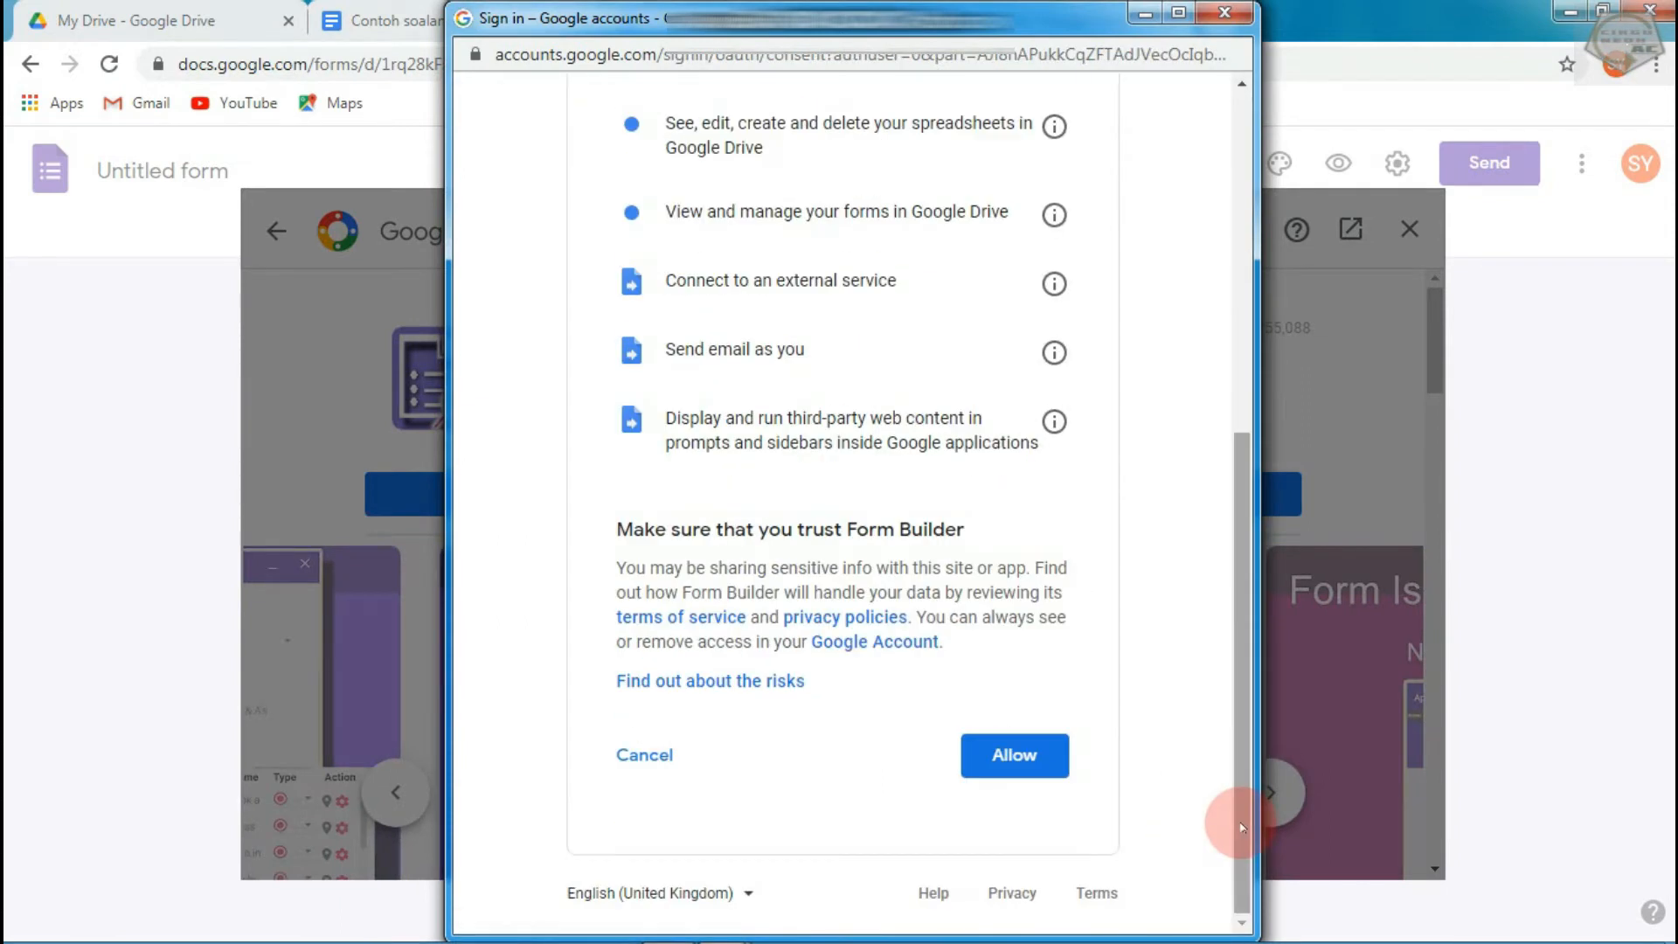
left_click(978, 757)
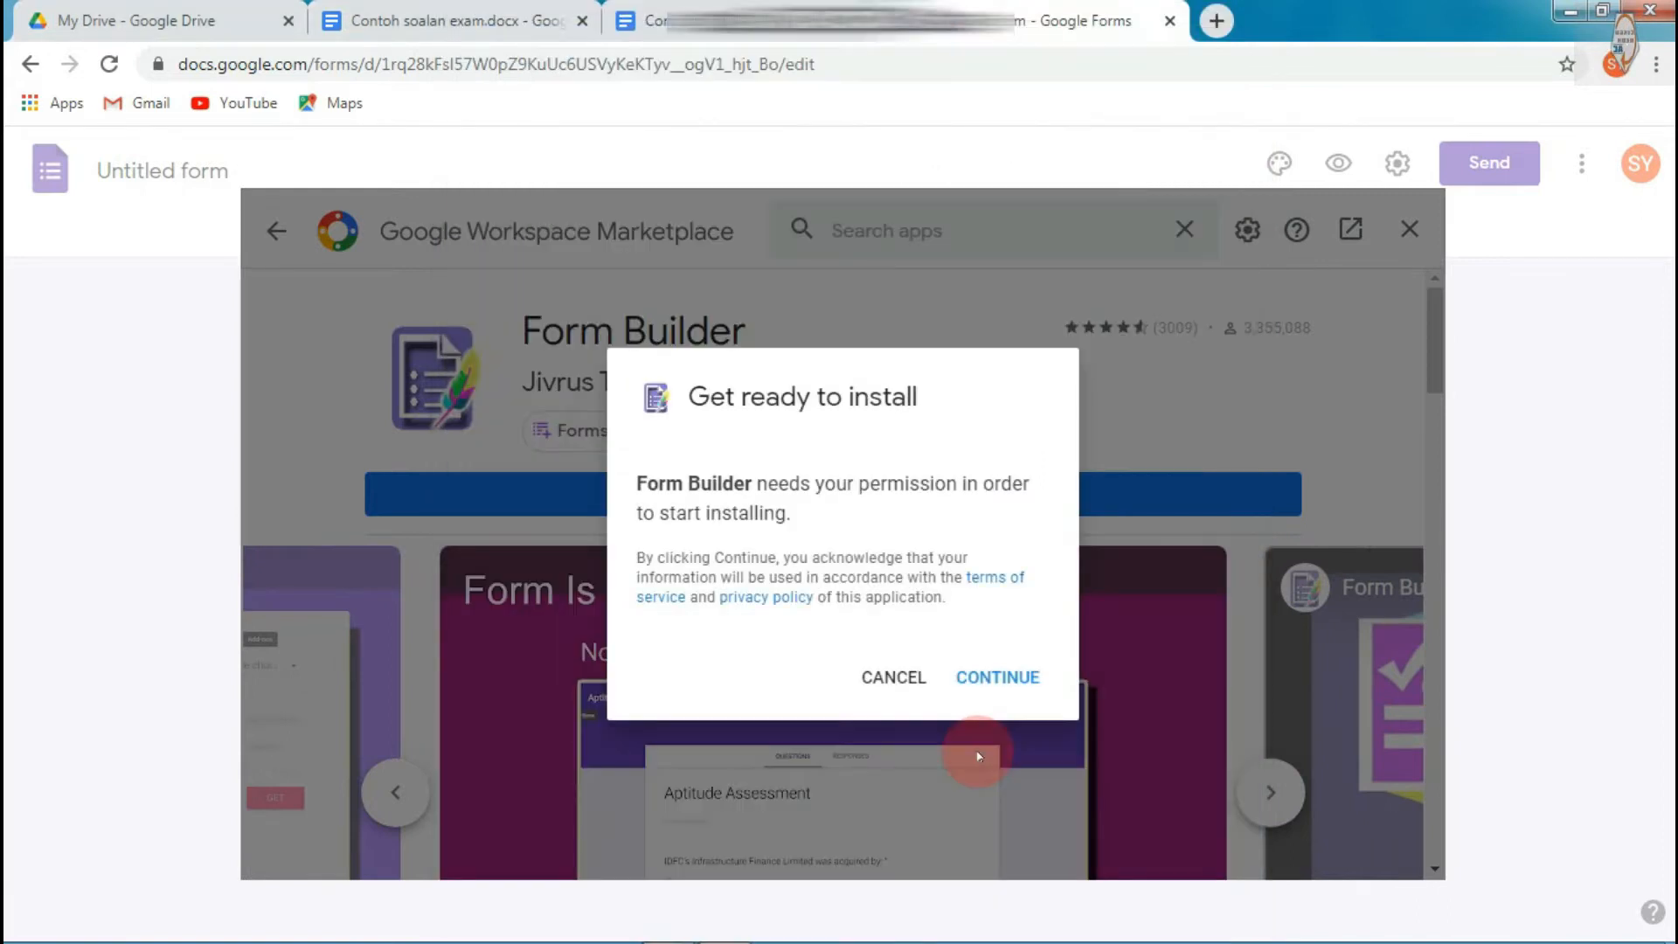
left_click(992, 699)
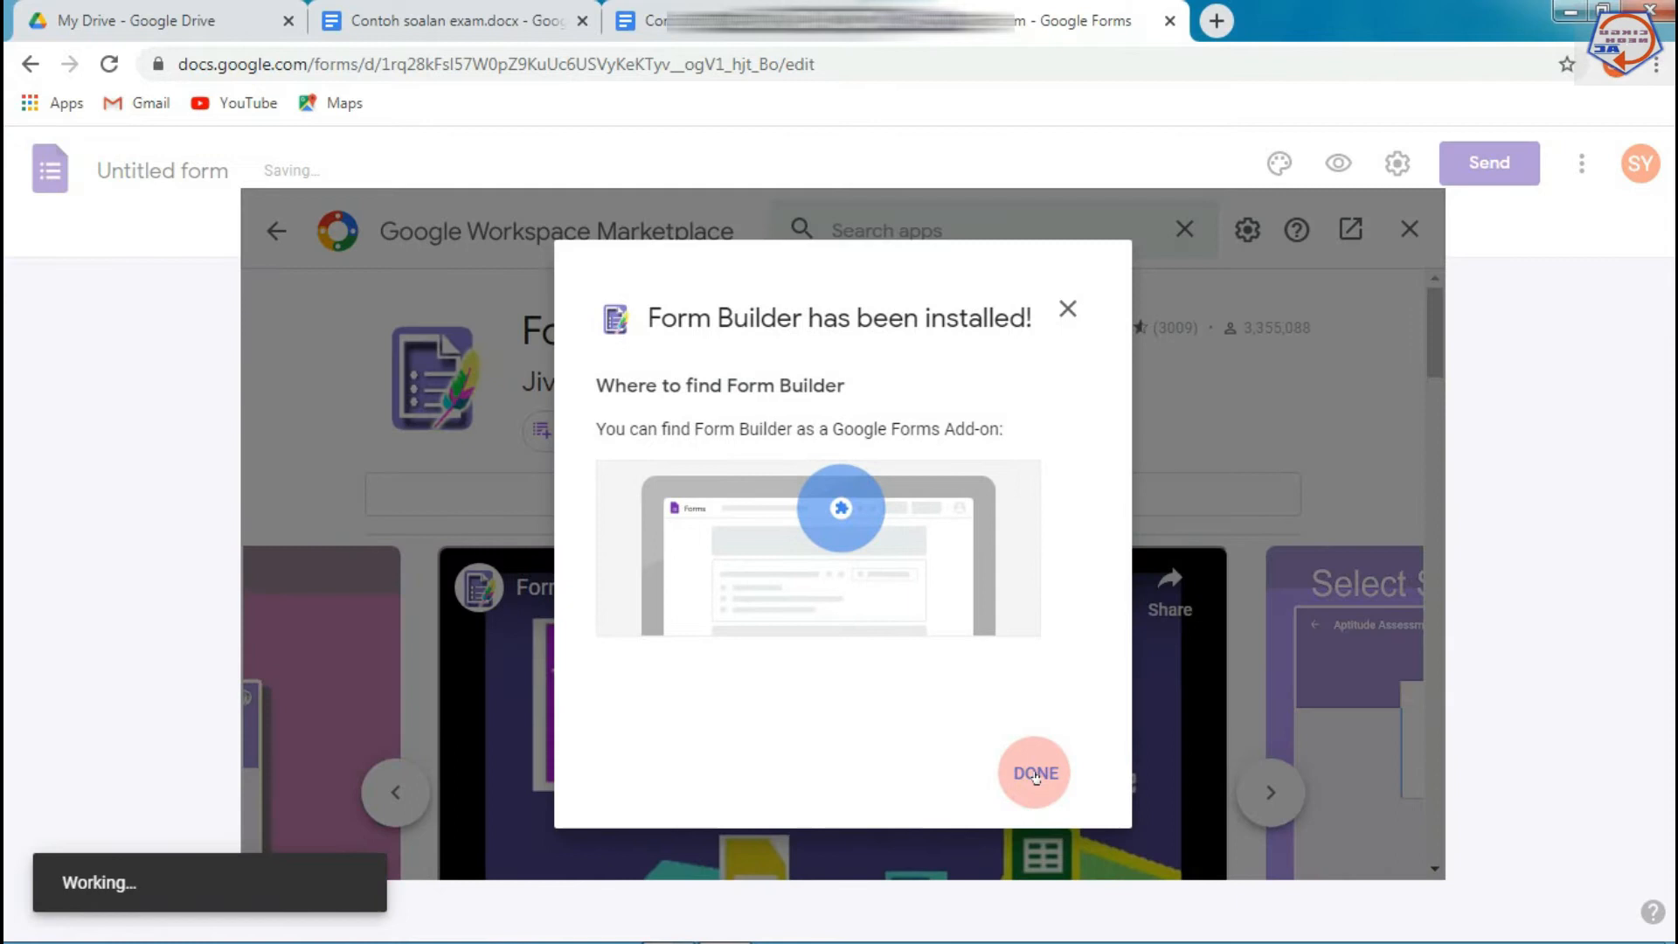
left_click(1036, 775)
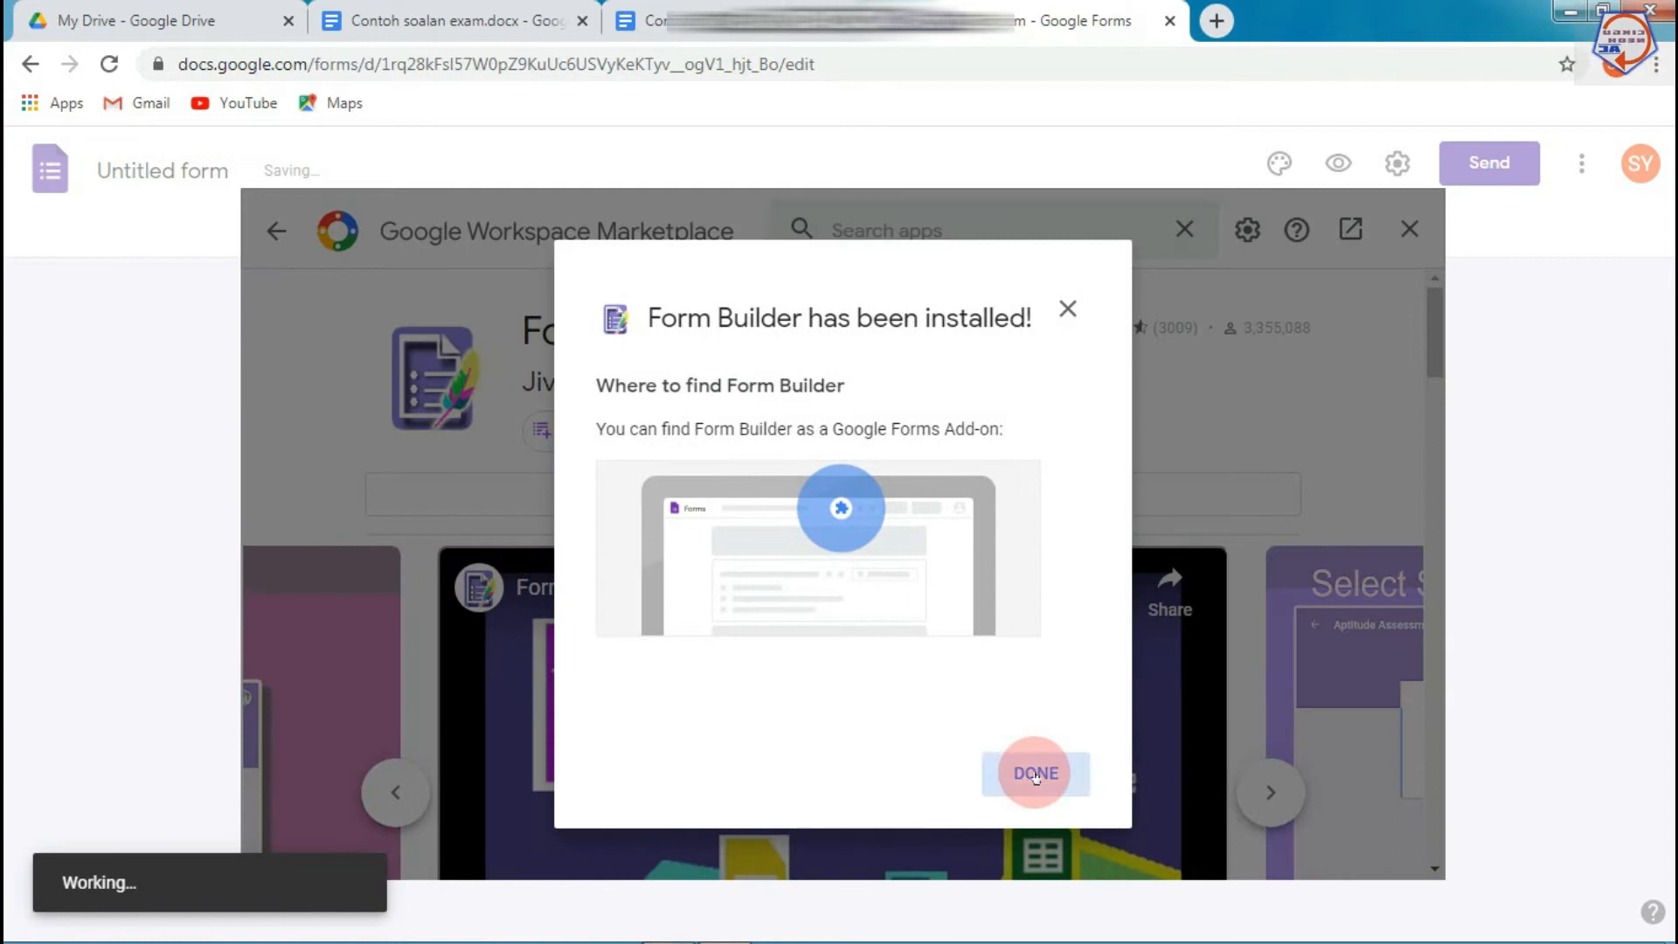
left_click(1255, 394)
left_click(1408, 232)
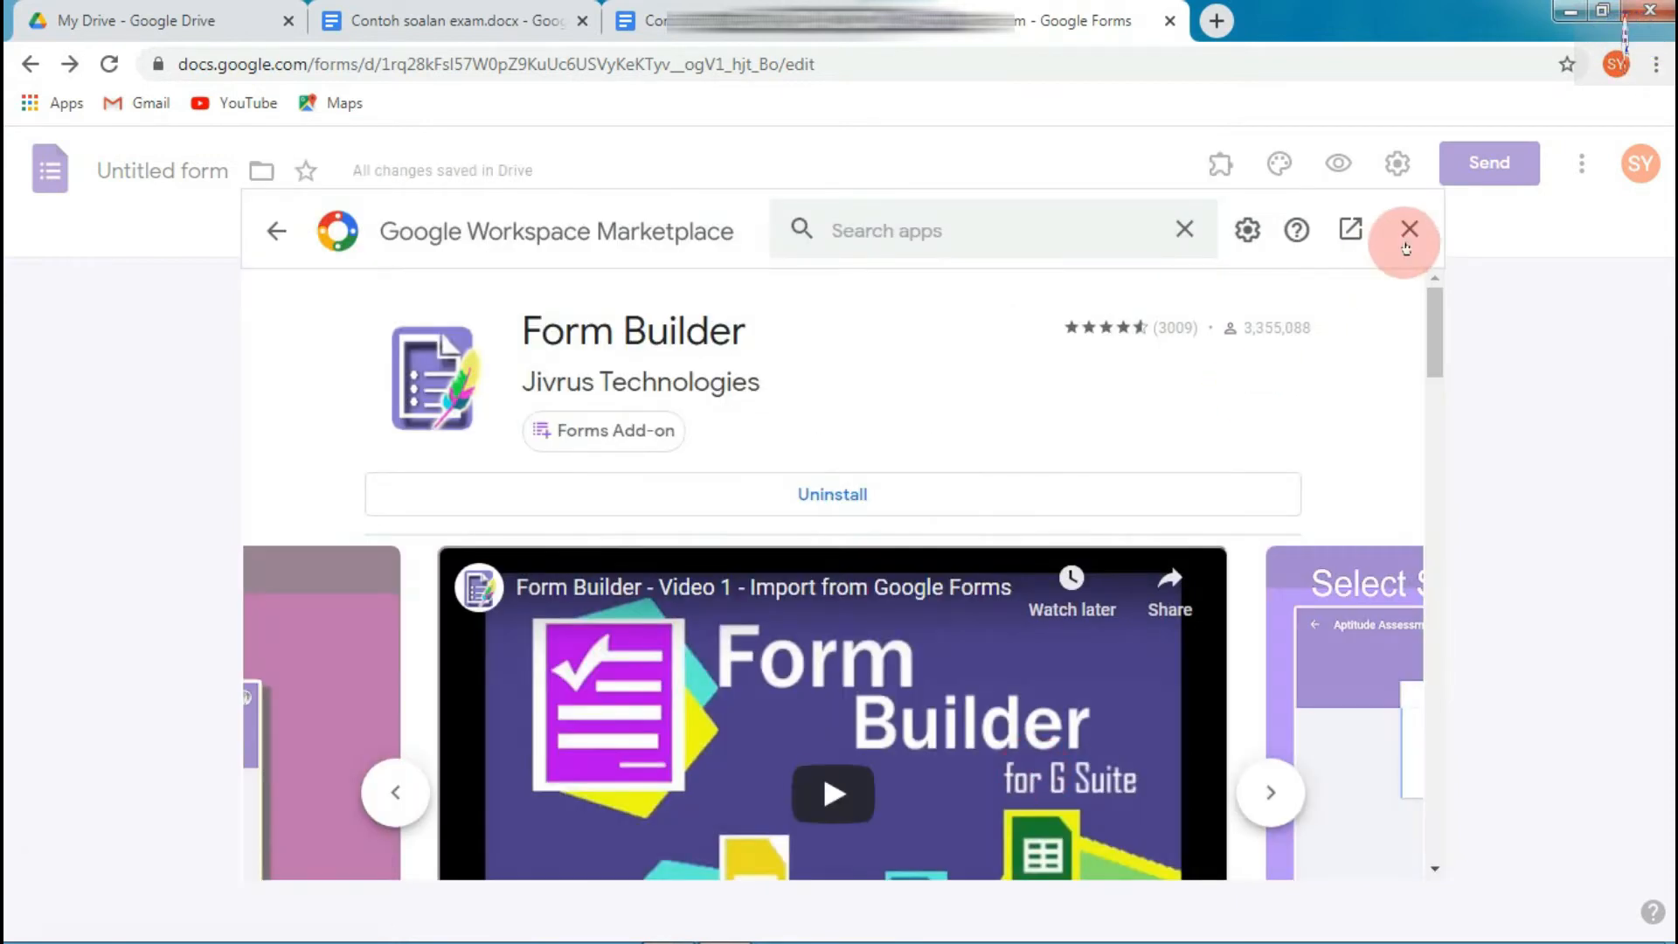
left_click(1408, 232)
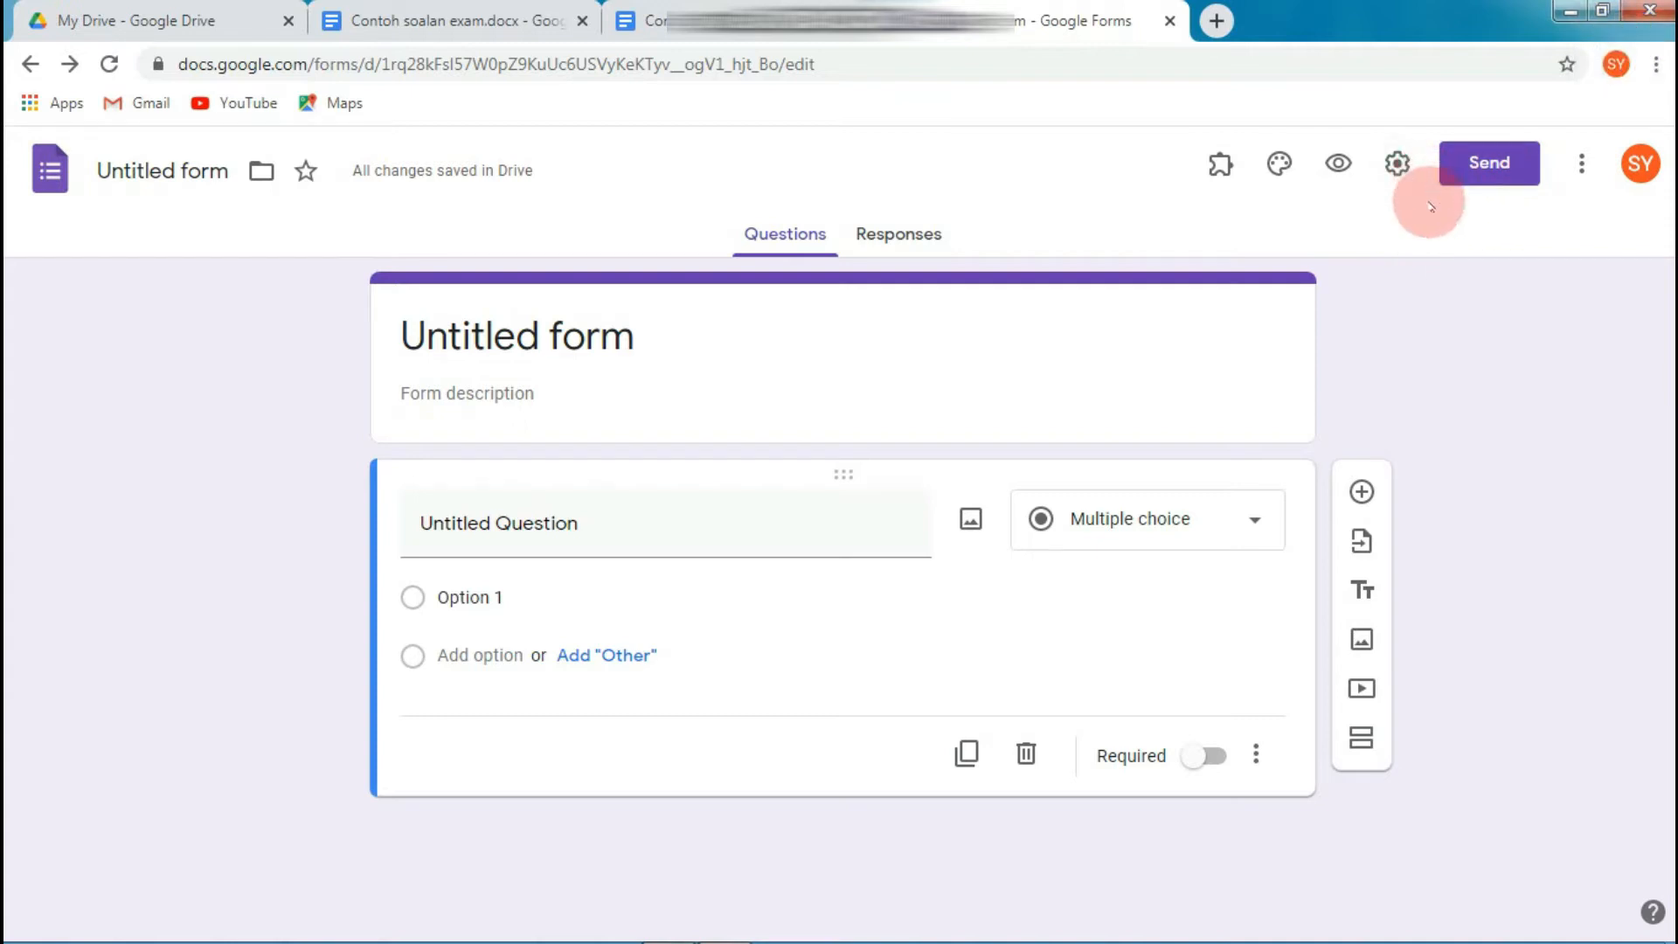
Start Form Builder on the untitled form and load the Google Docs file "Contoh soalan exam" as the import source.
left_click(1220, 162)
left_click(1268, 232)
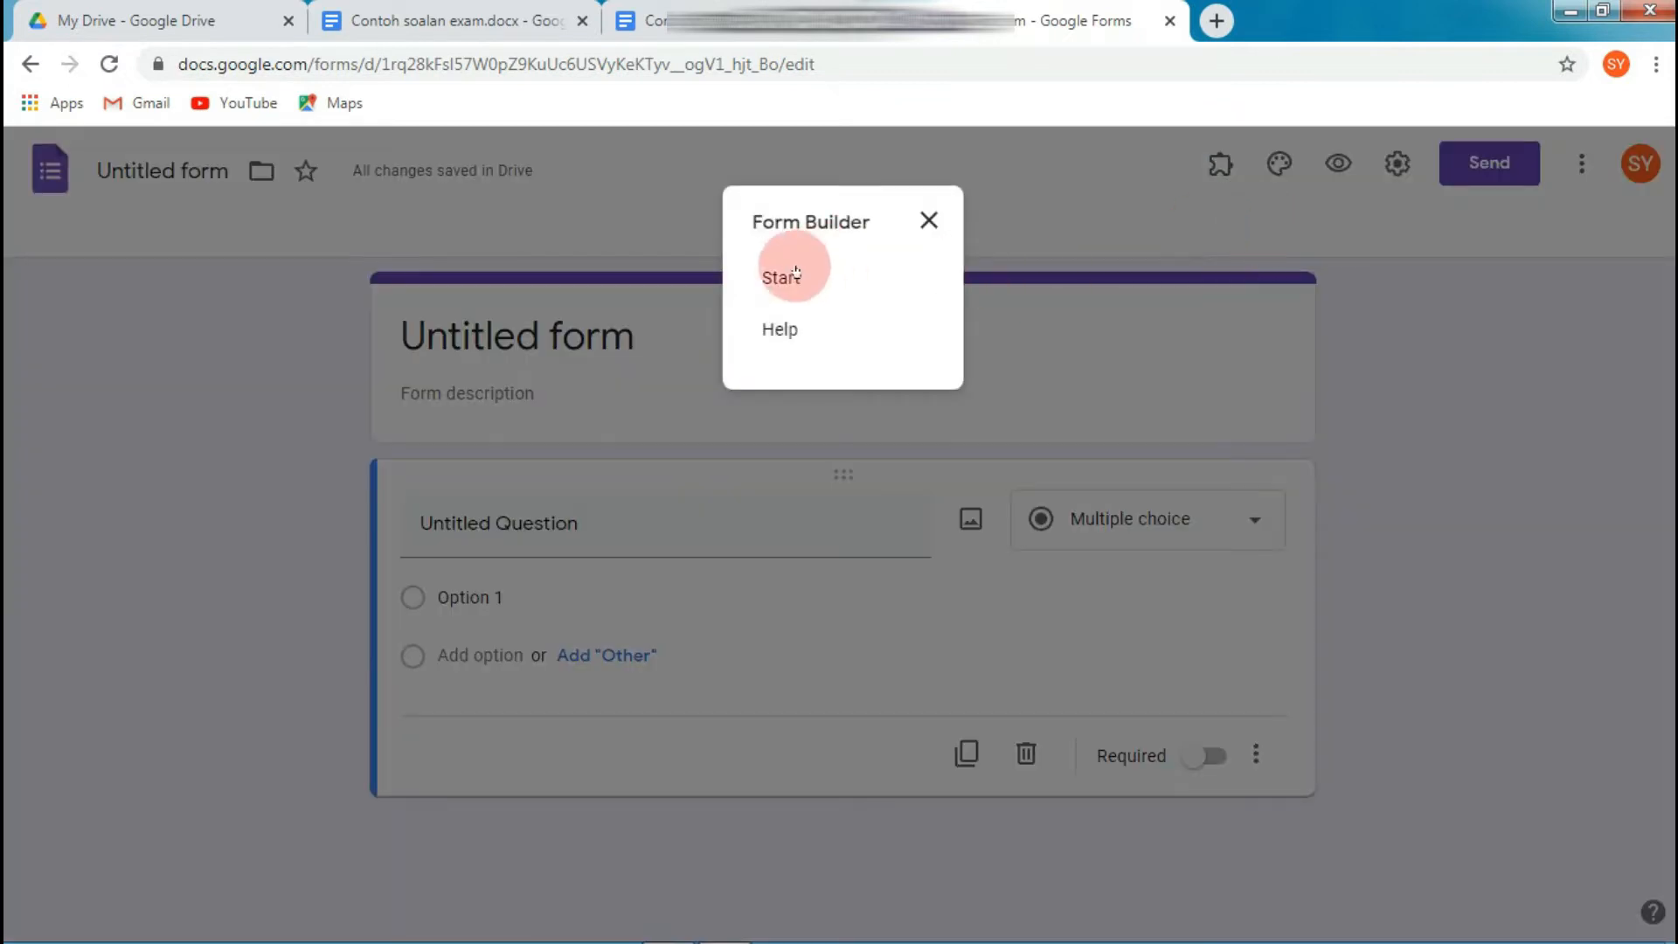
left_click(783, 277)
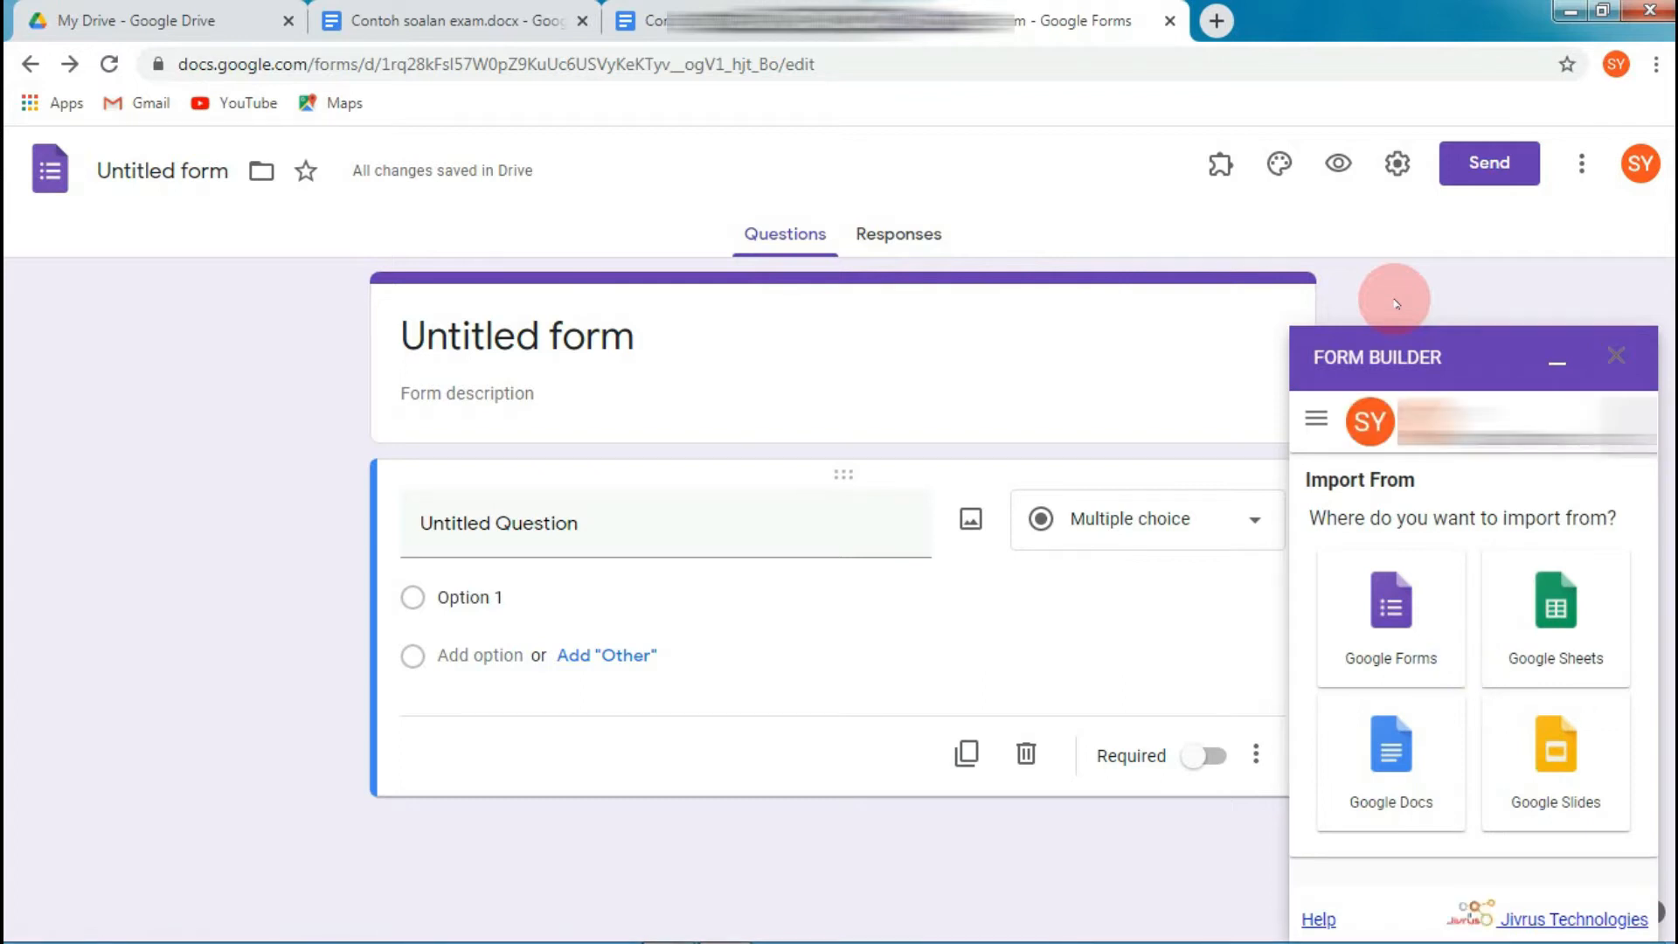
left_click(1405, 757)
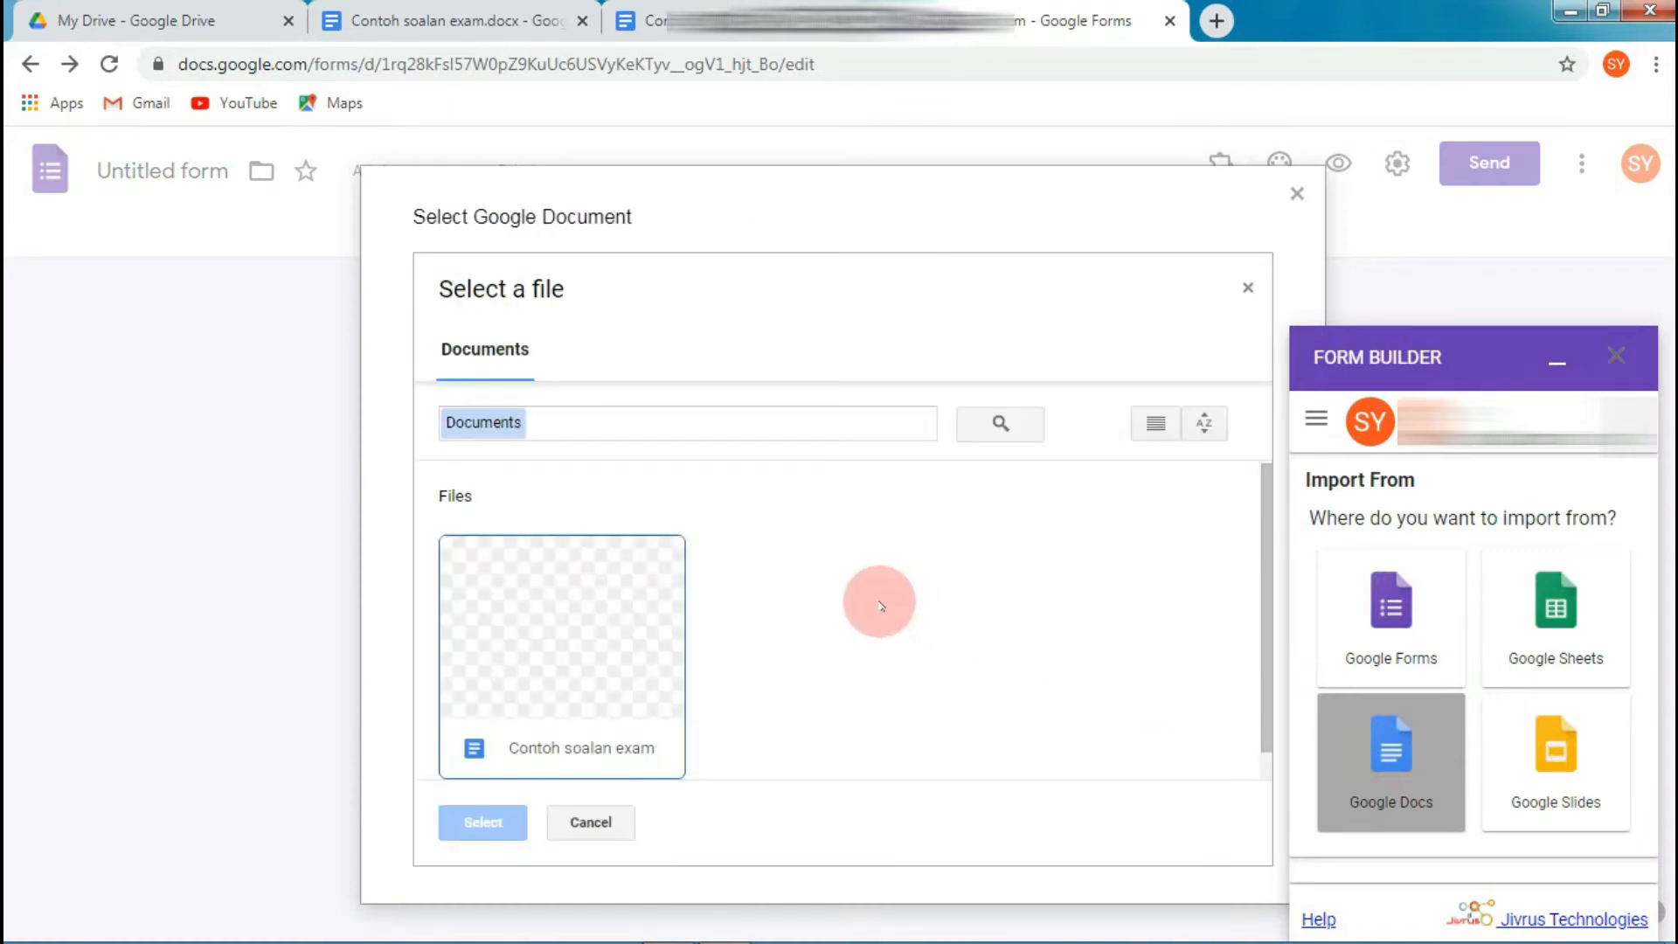
left_click(568, 738)
left_click(484, 821)
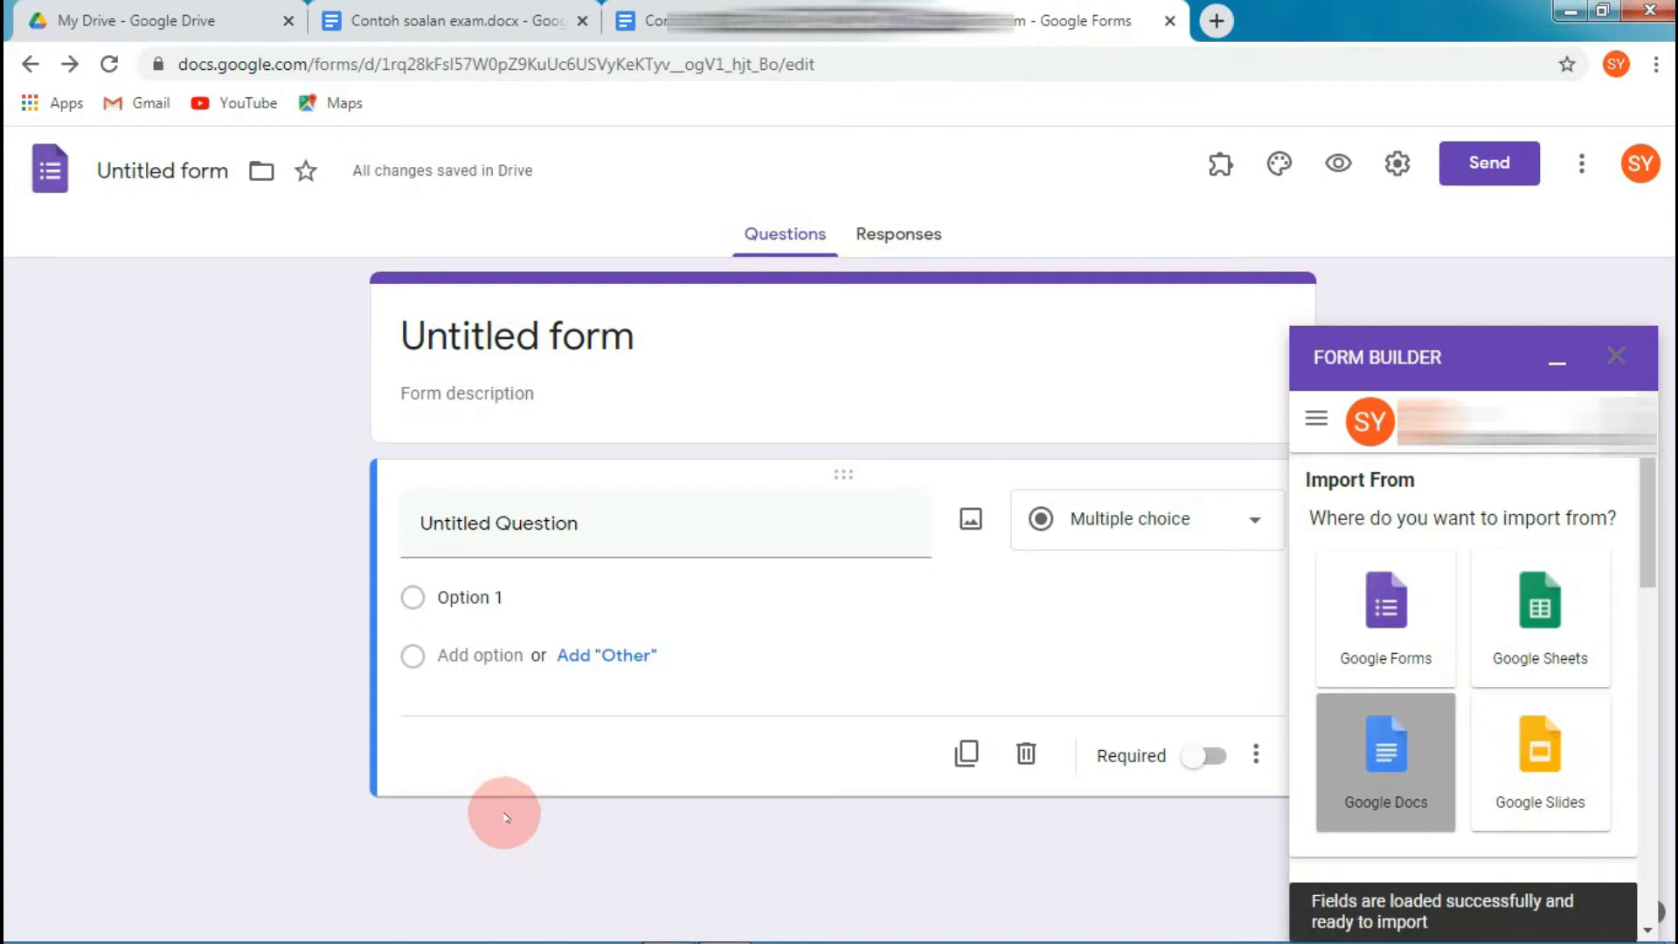
Make the selected questions required, import all five into the form, and close Form Builder.
left_click(1652, 692)
left_click(1654, 695)
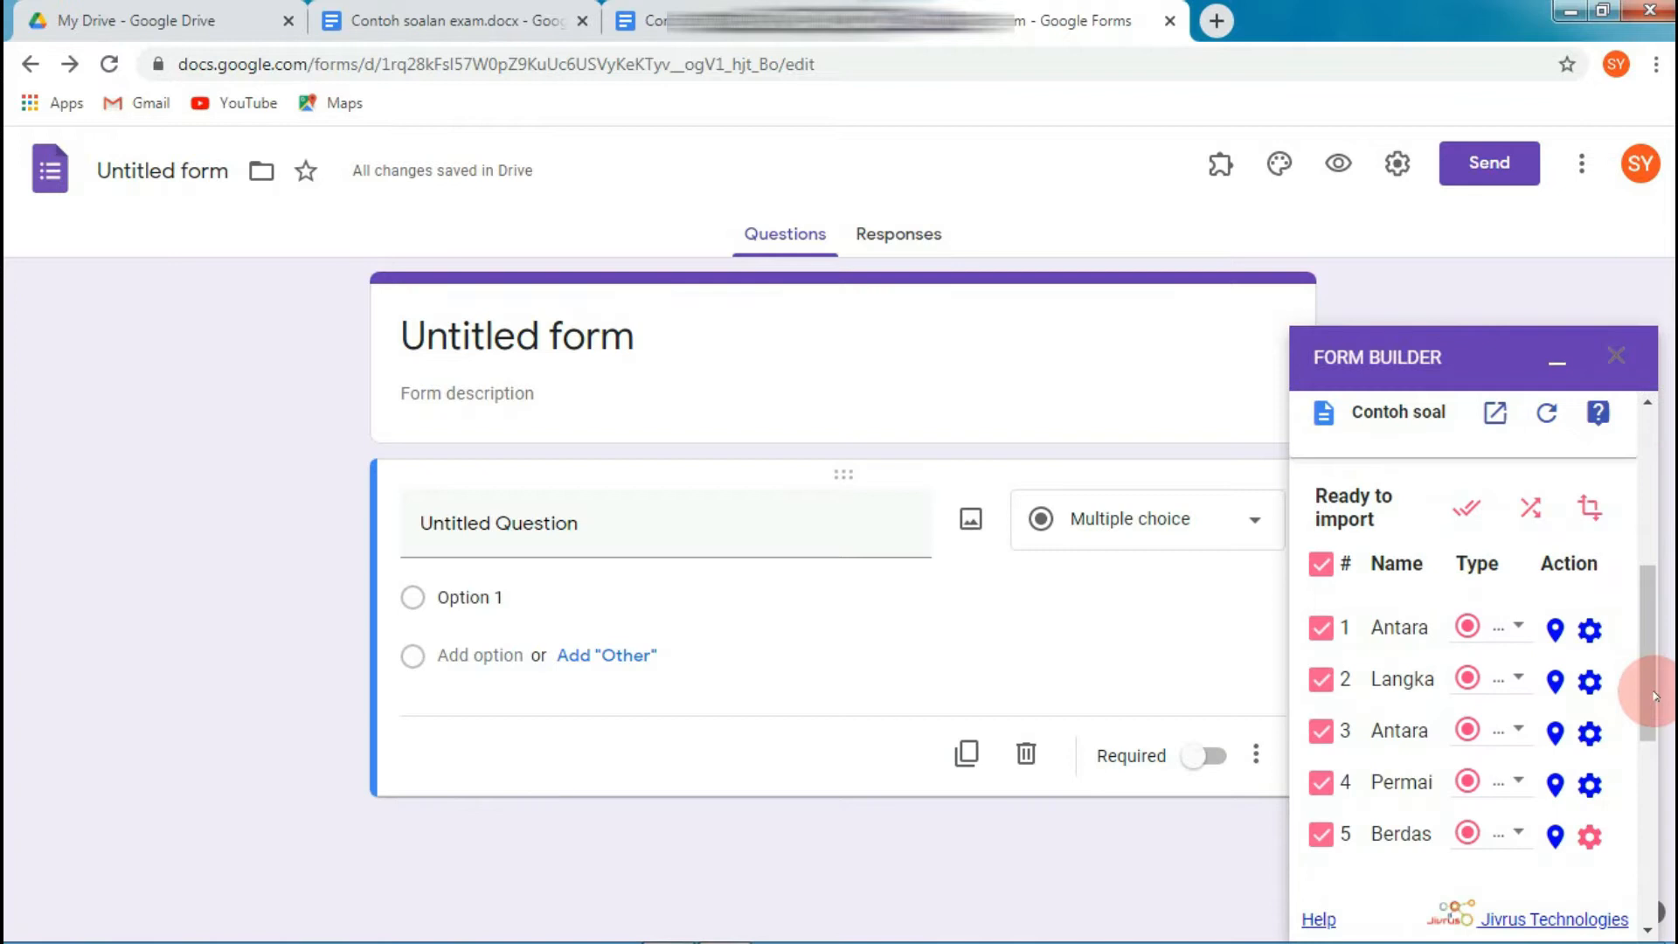
left_click(1654, 765)
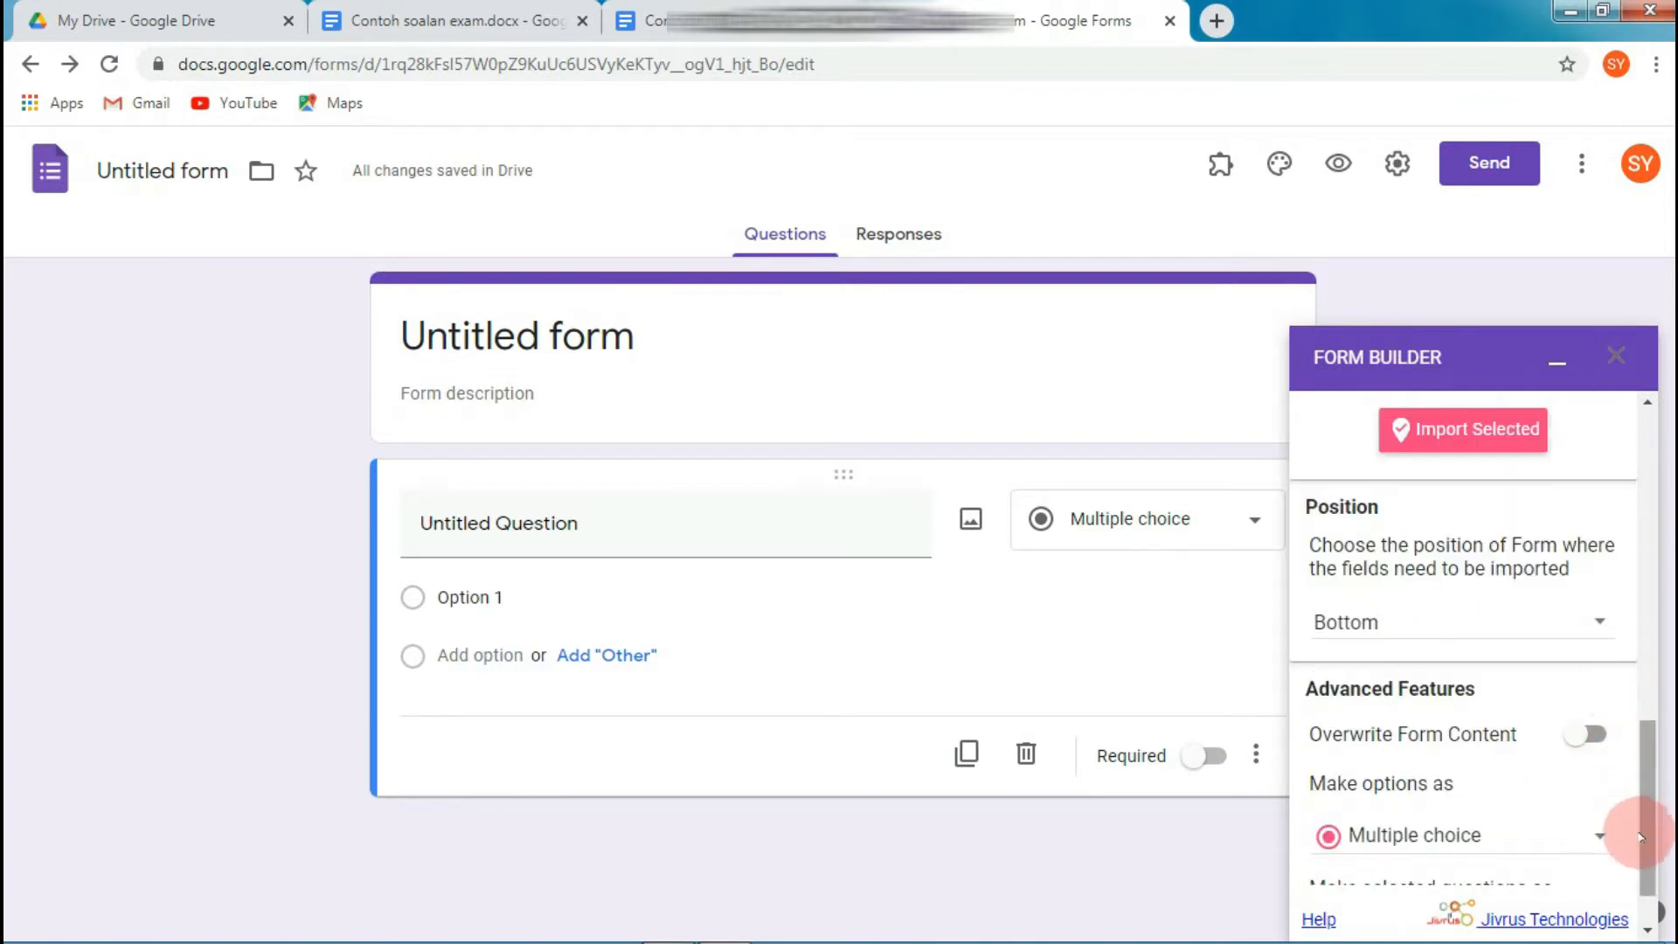
left_click(1653, 915)
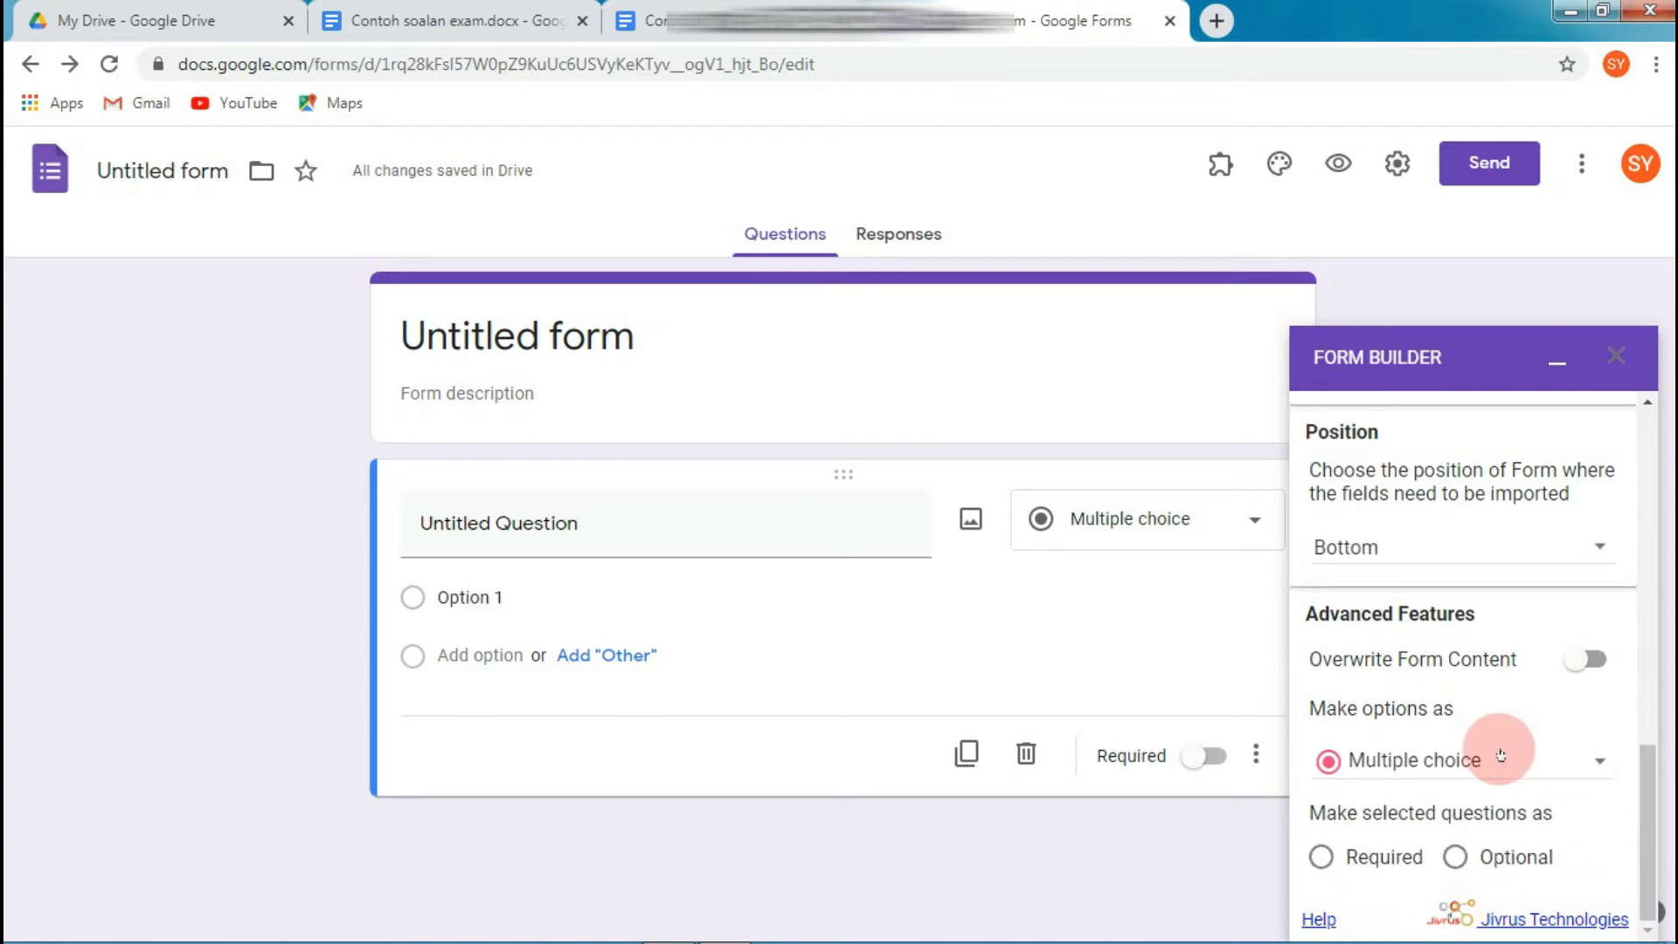
left_click(1320, 857)
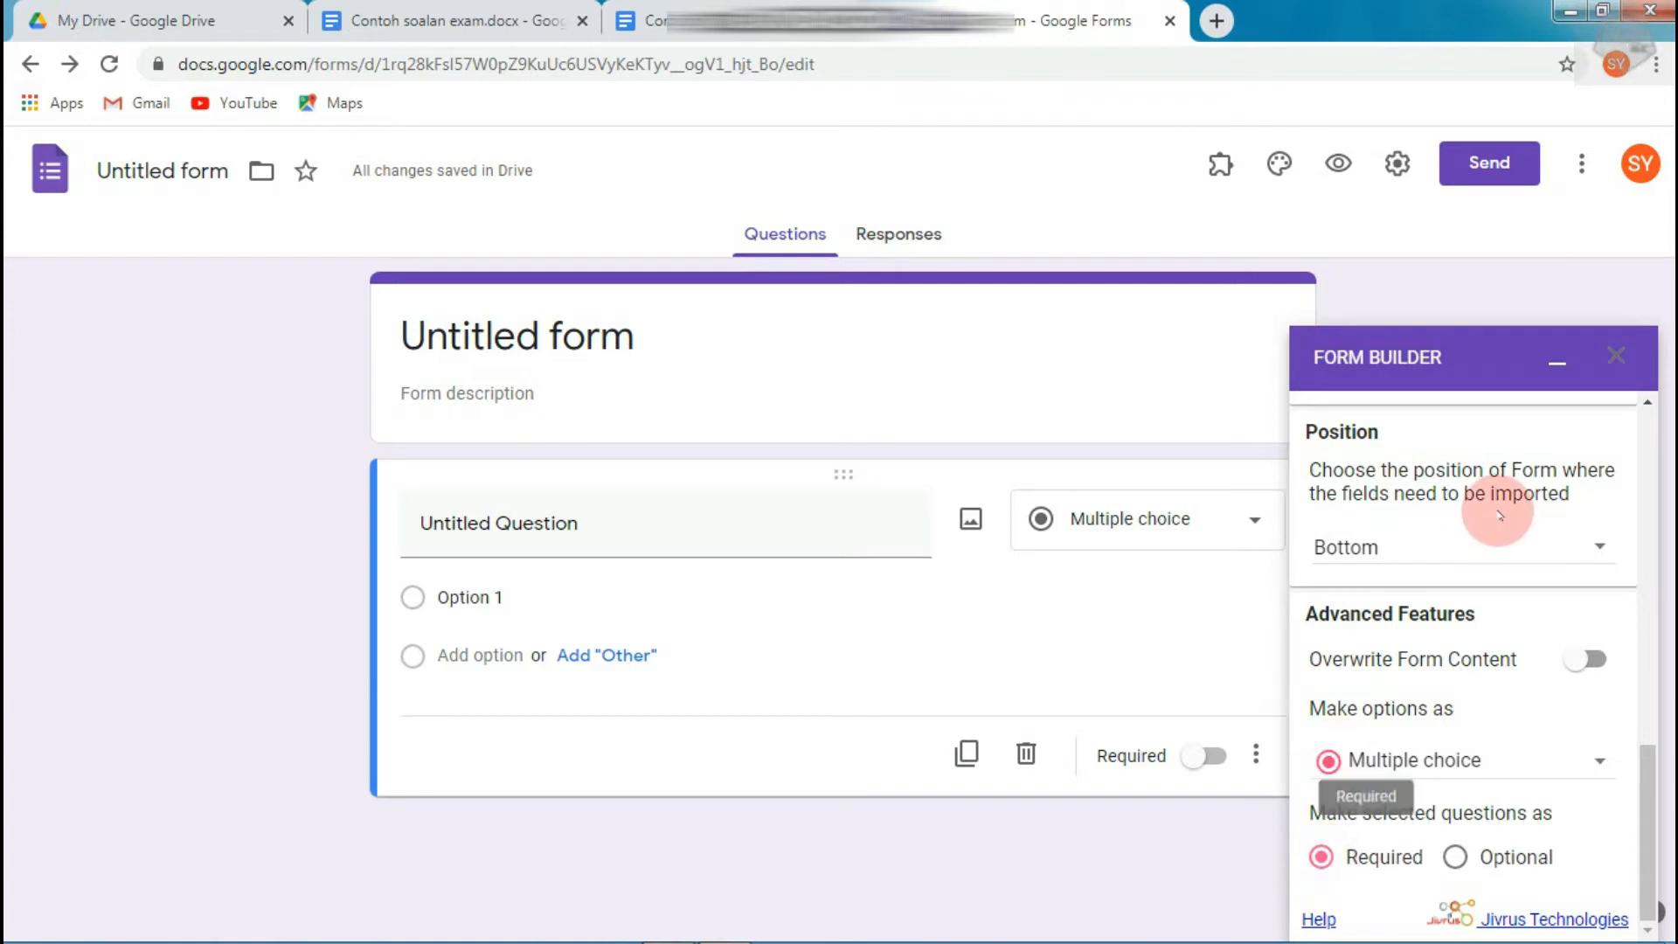
left_click(1643, 464)
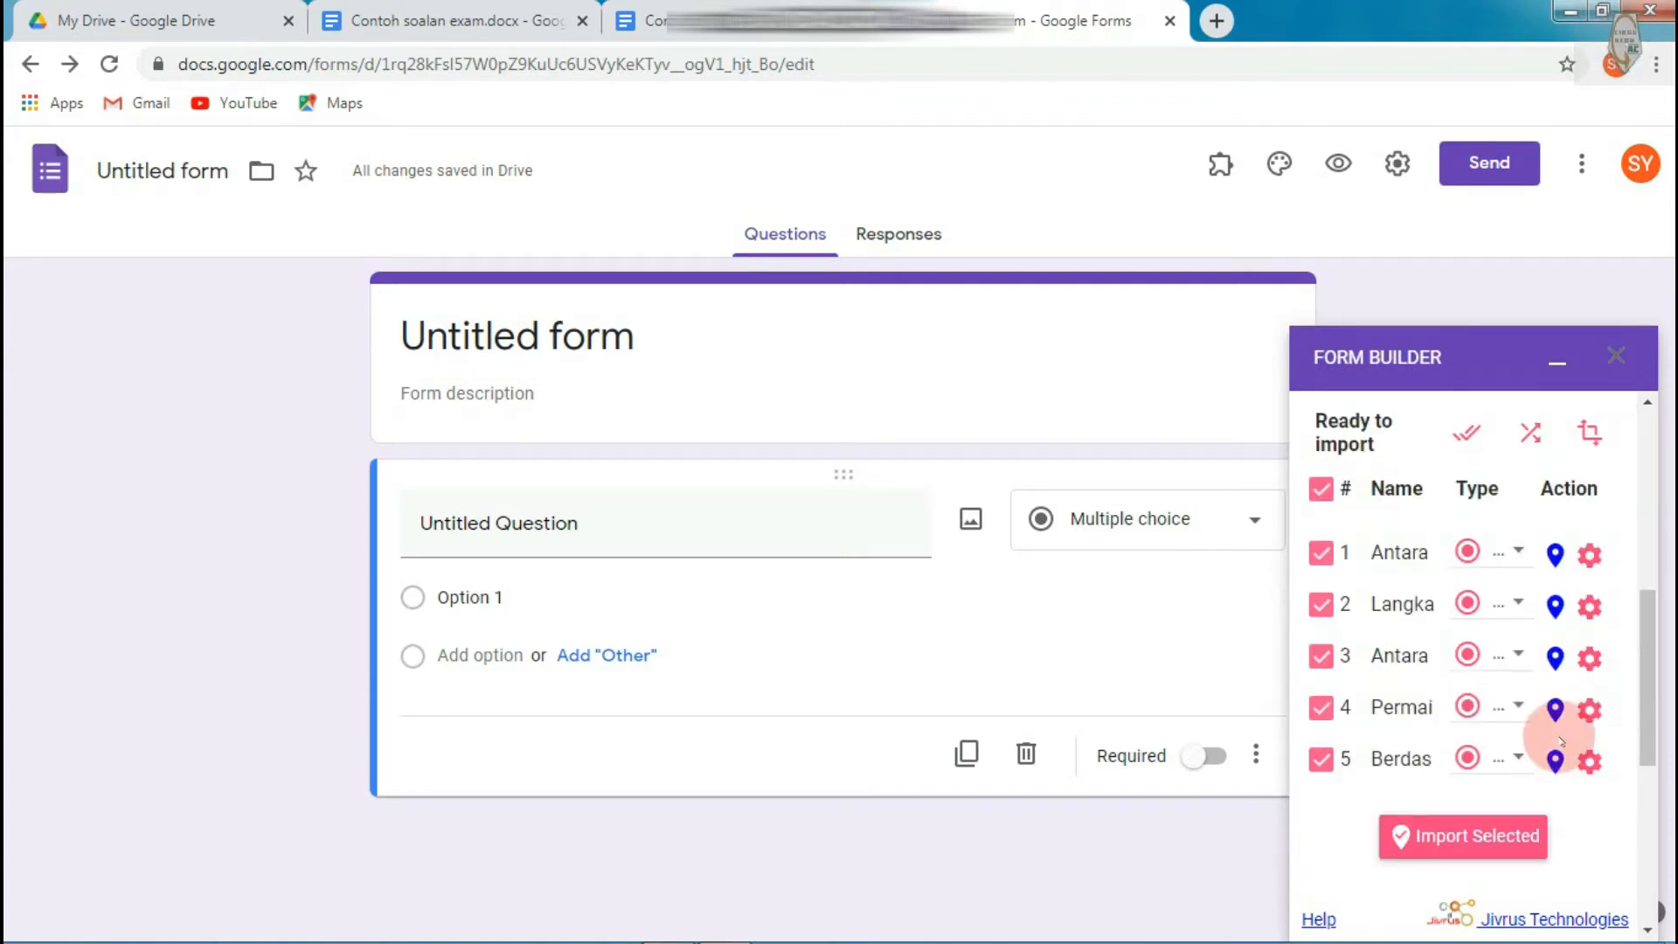
left_click(1501, 844)
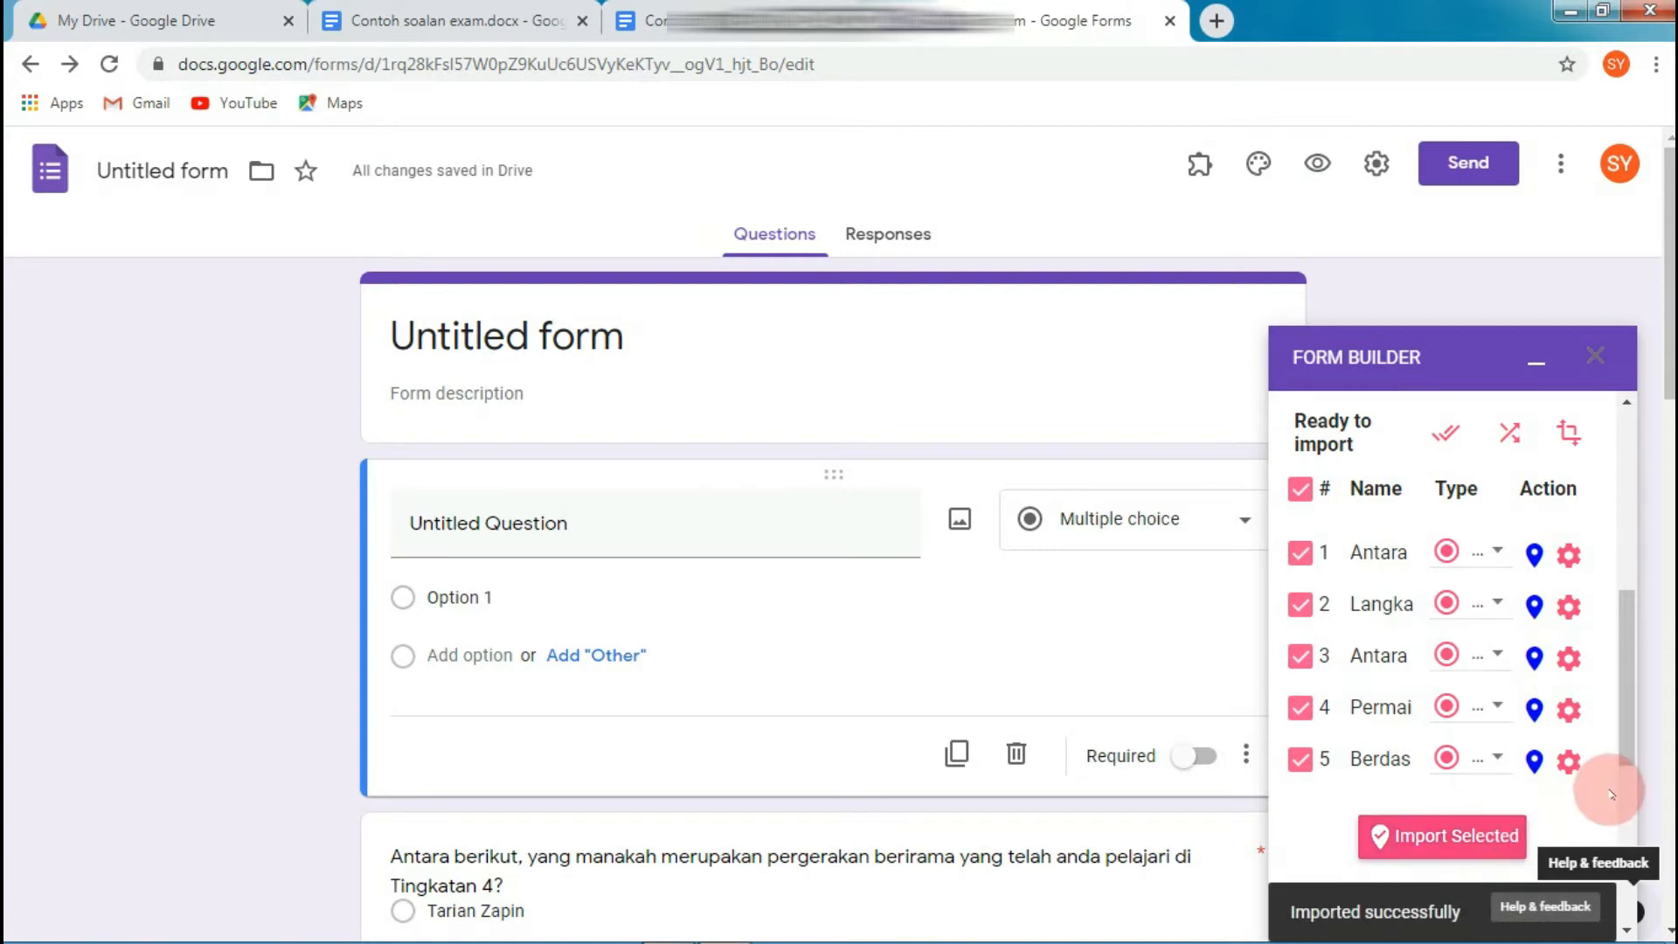
left_click(1568, 552)
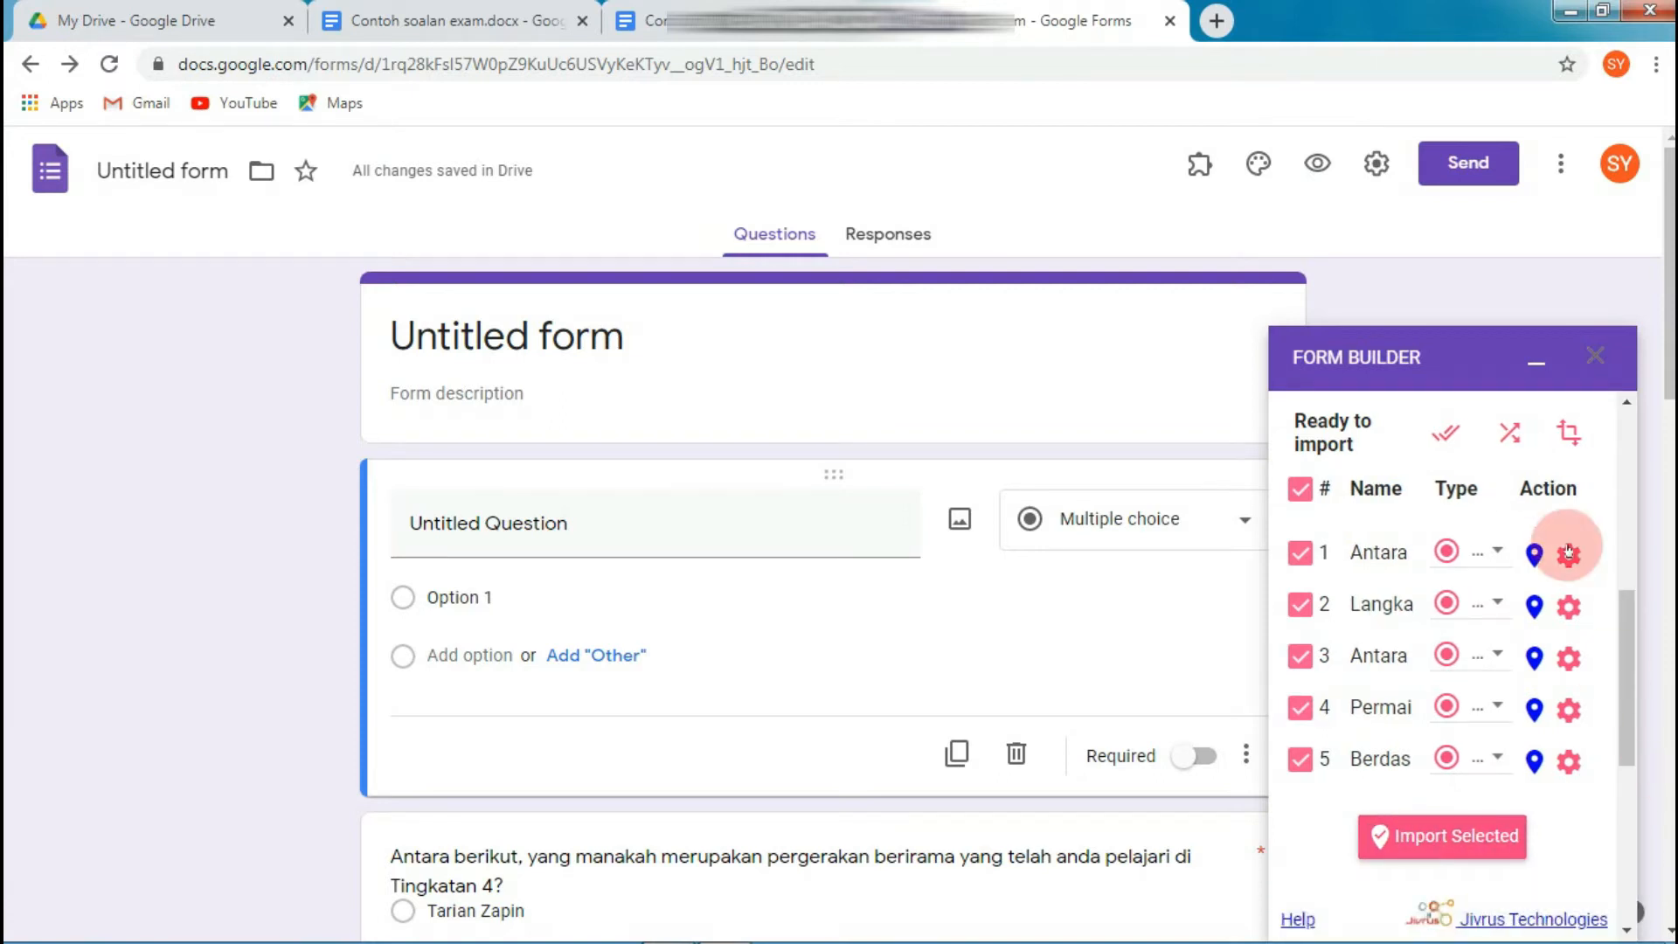
left_click(1596, 358)
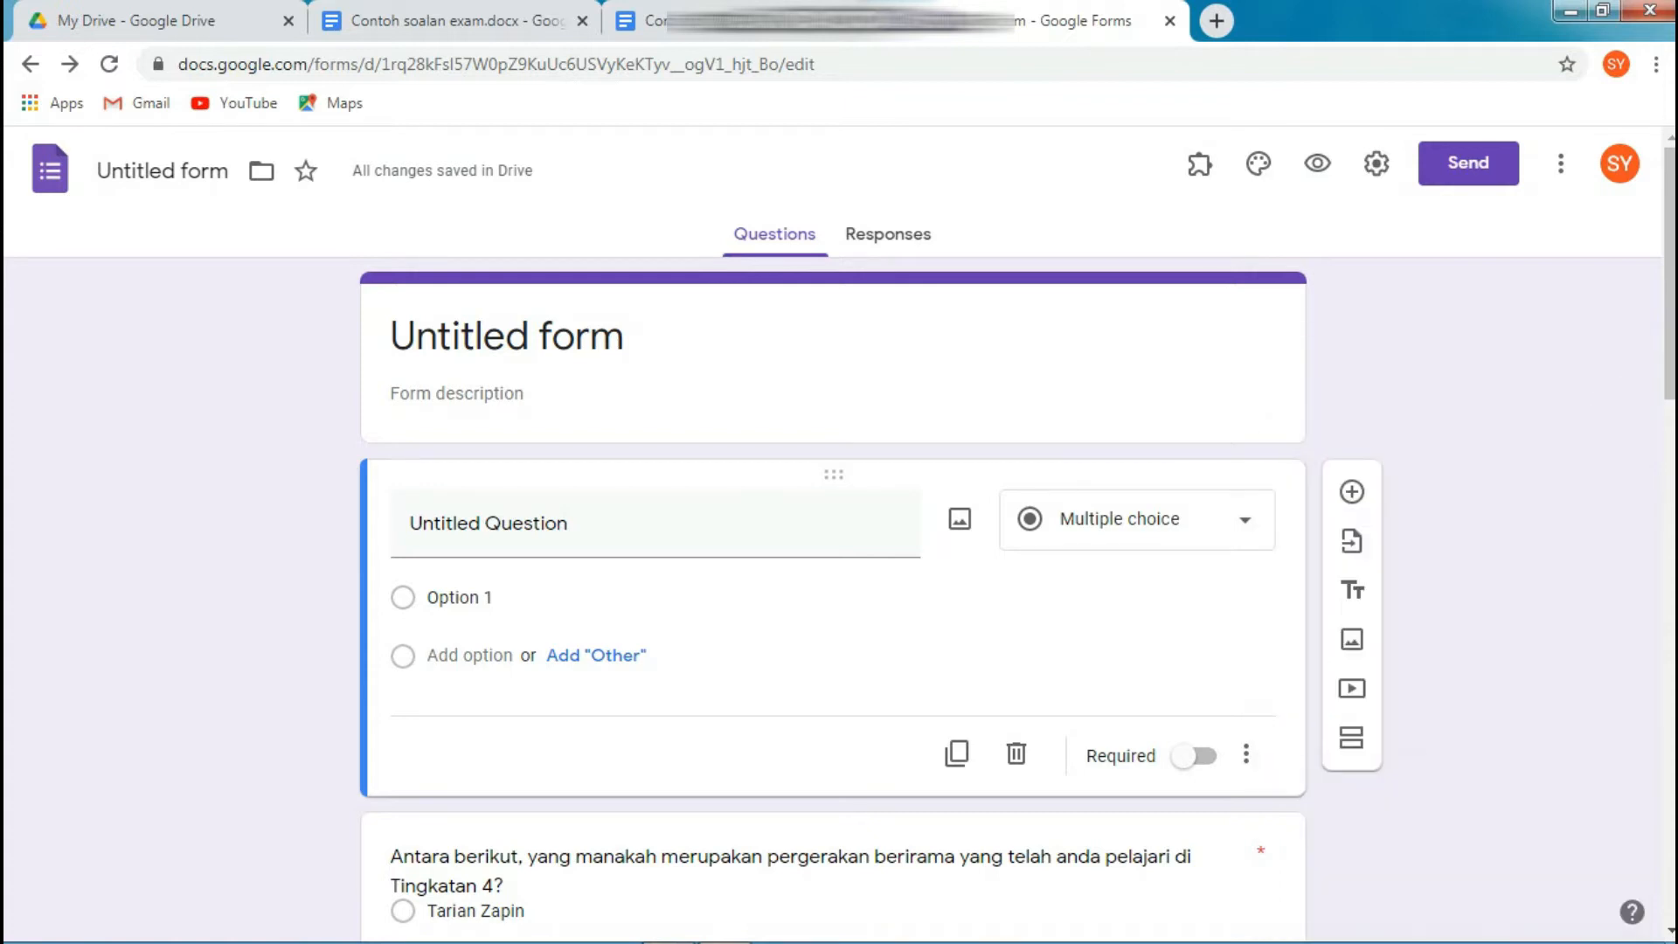
Add the image 5.jpg from the Desktop to the last question, "Berdasarkan Rajah 1, apakah formasi yang digunakan dalam permainan bola sepak ini?".
scroll(834, 542, "down", 5)
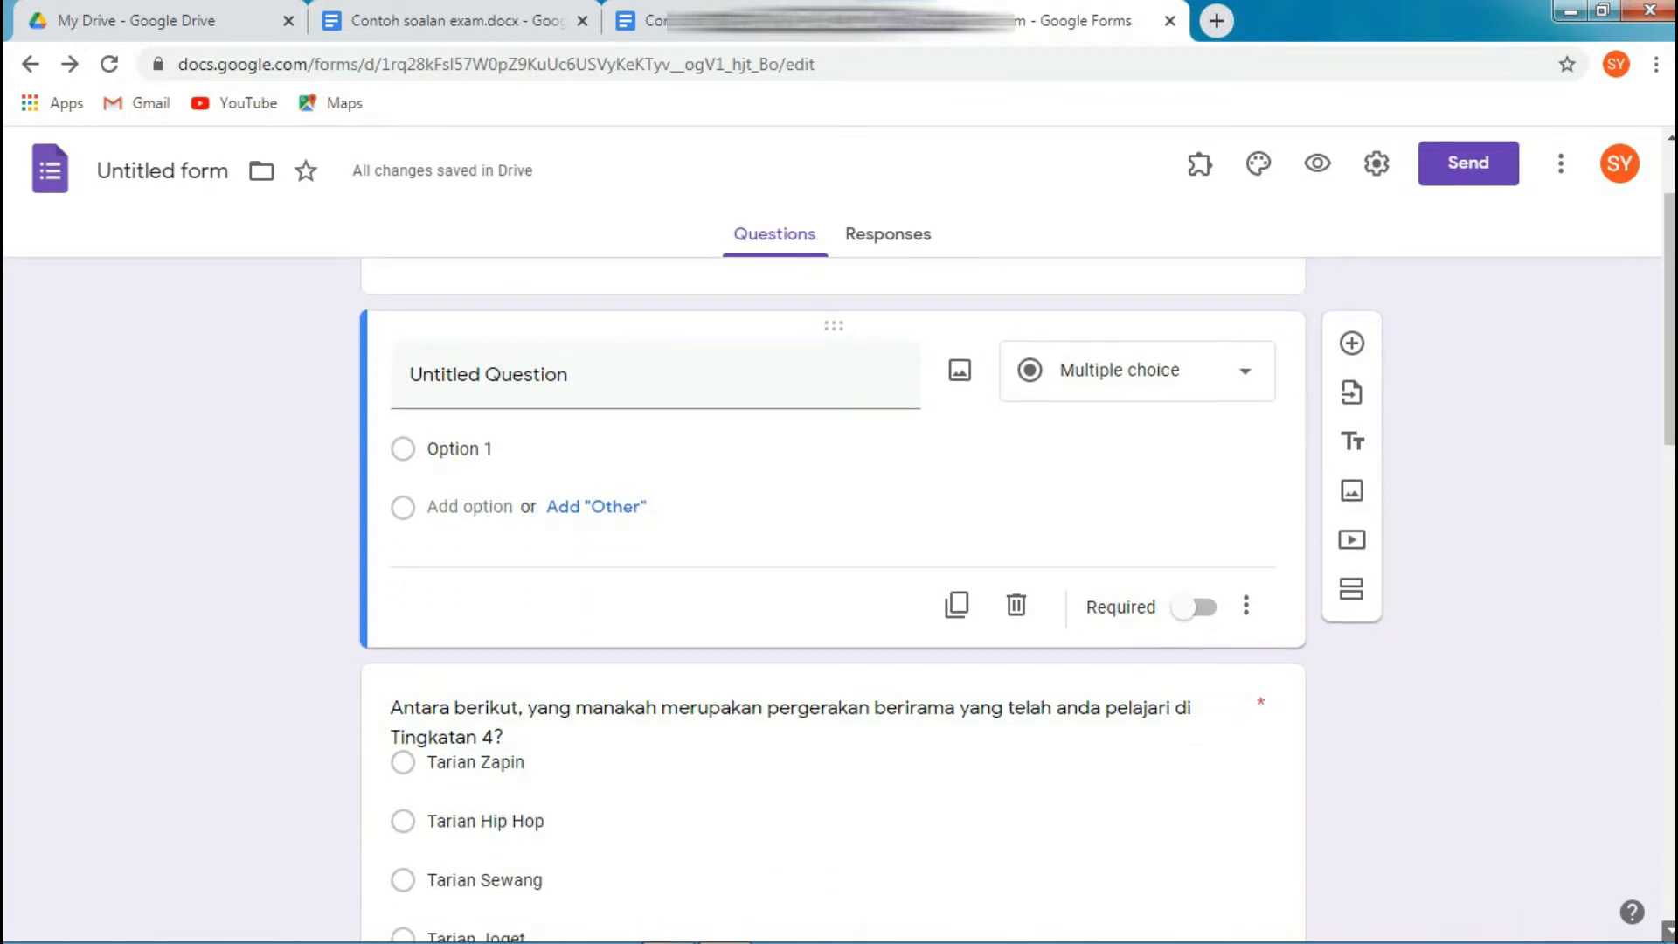
scroll(834, 594, "down", 7)
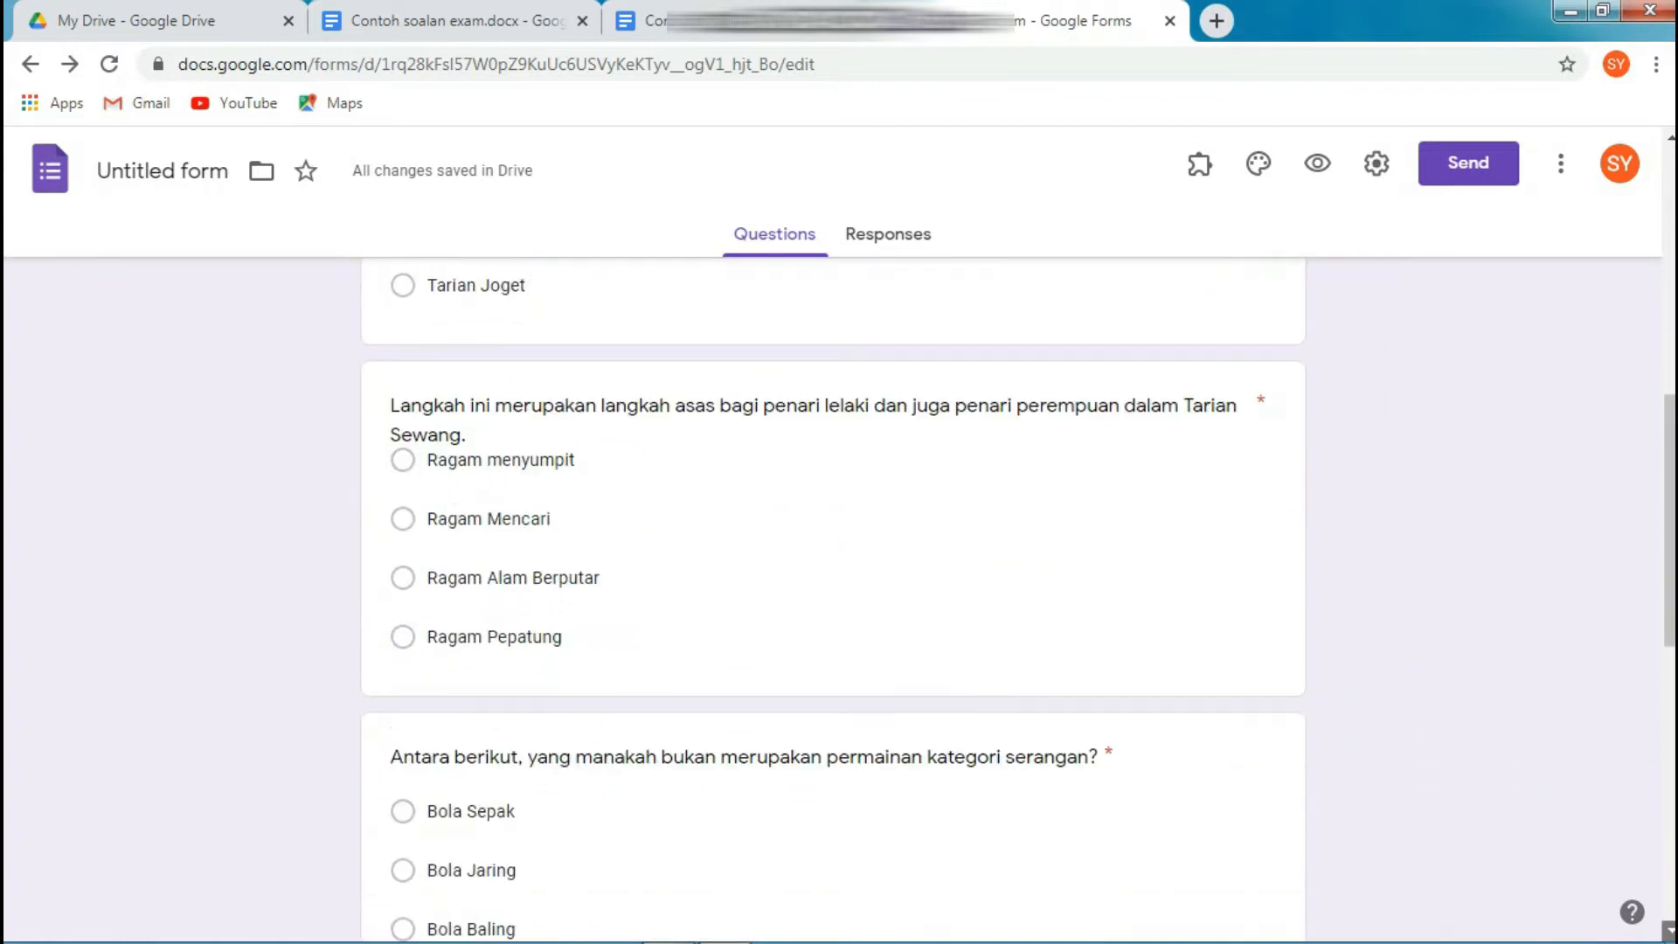
scroll(835, 594, "down", 7)
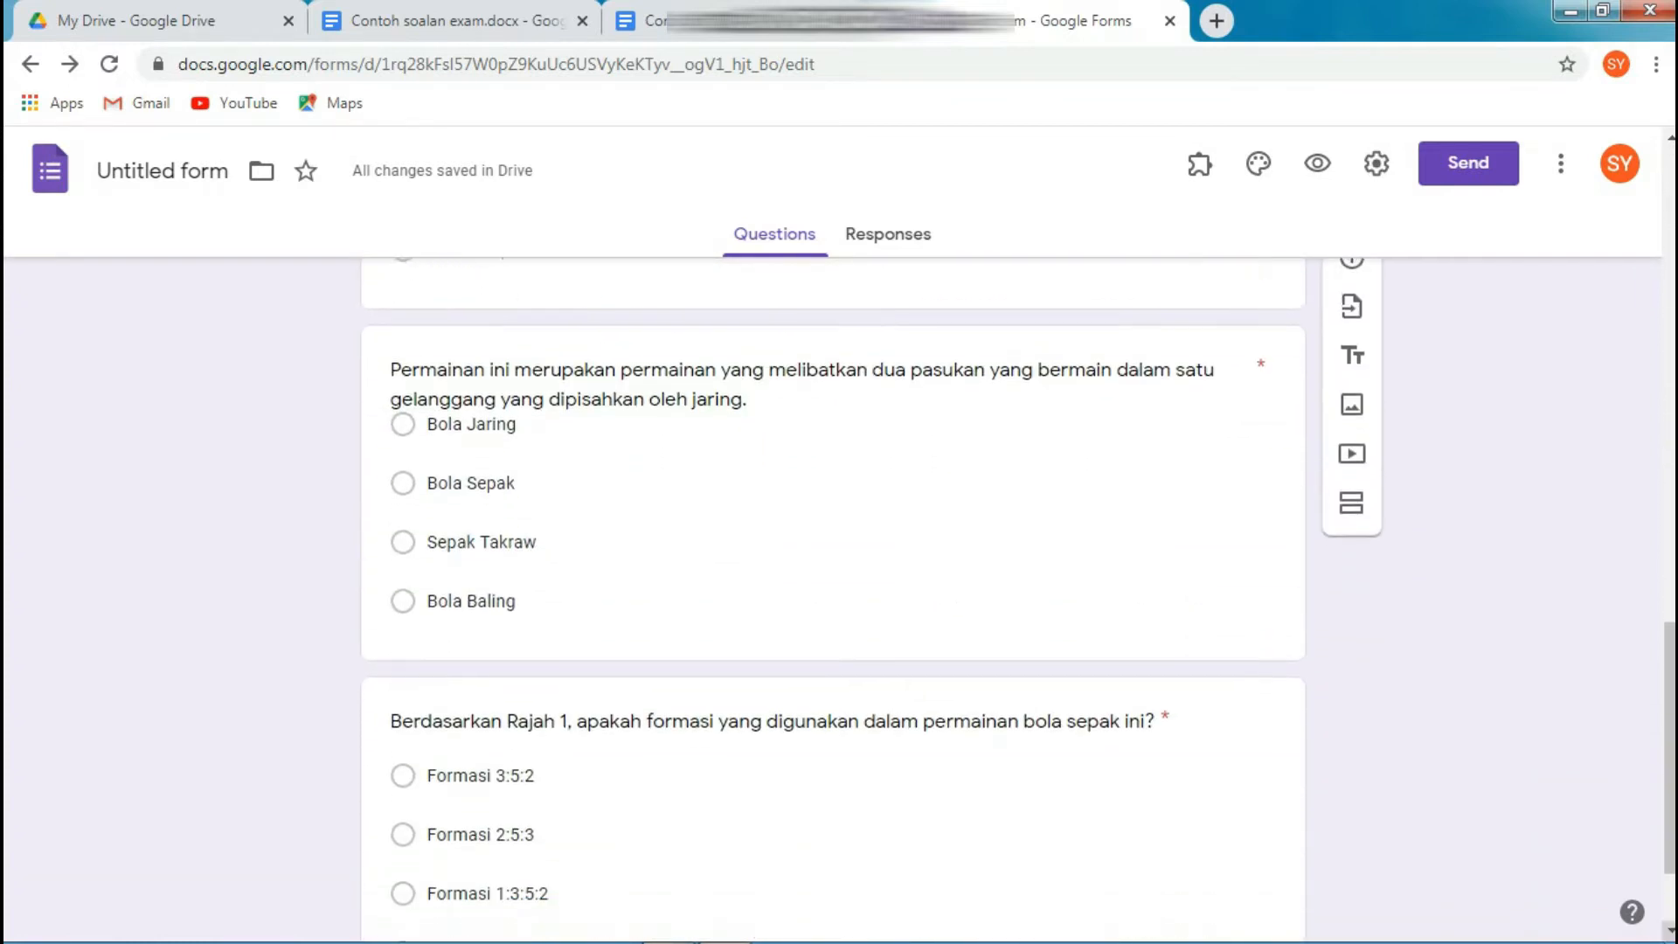
scroll(834, 594, "down", 1)
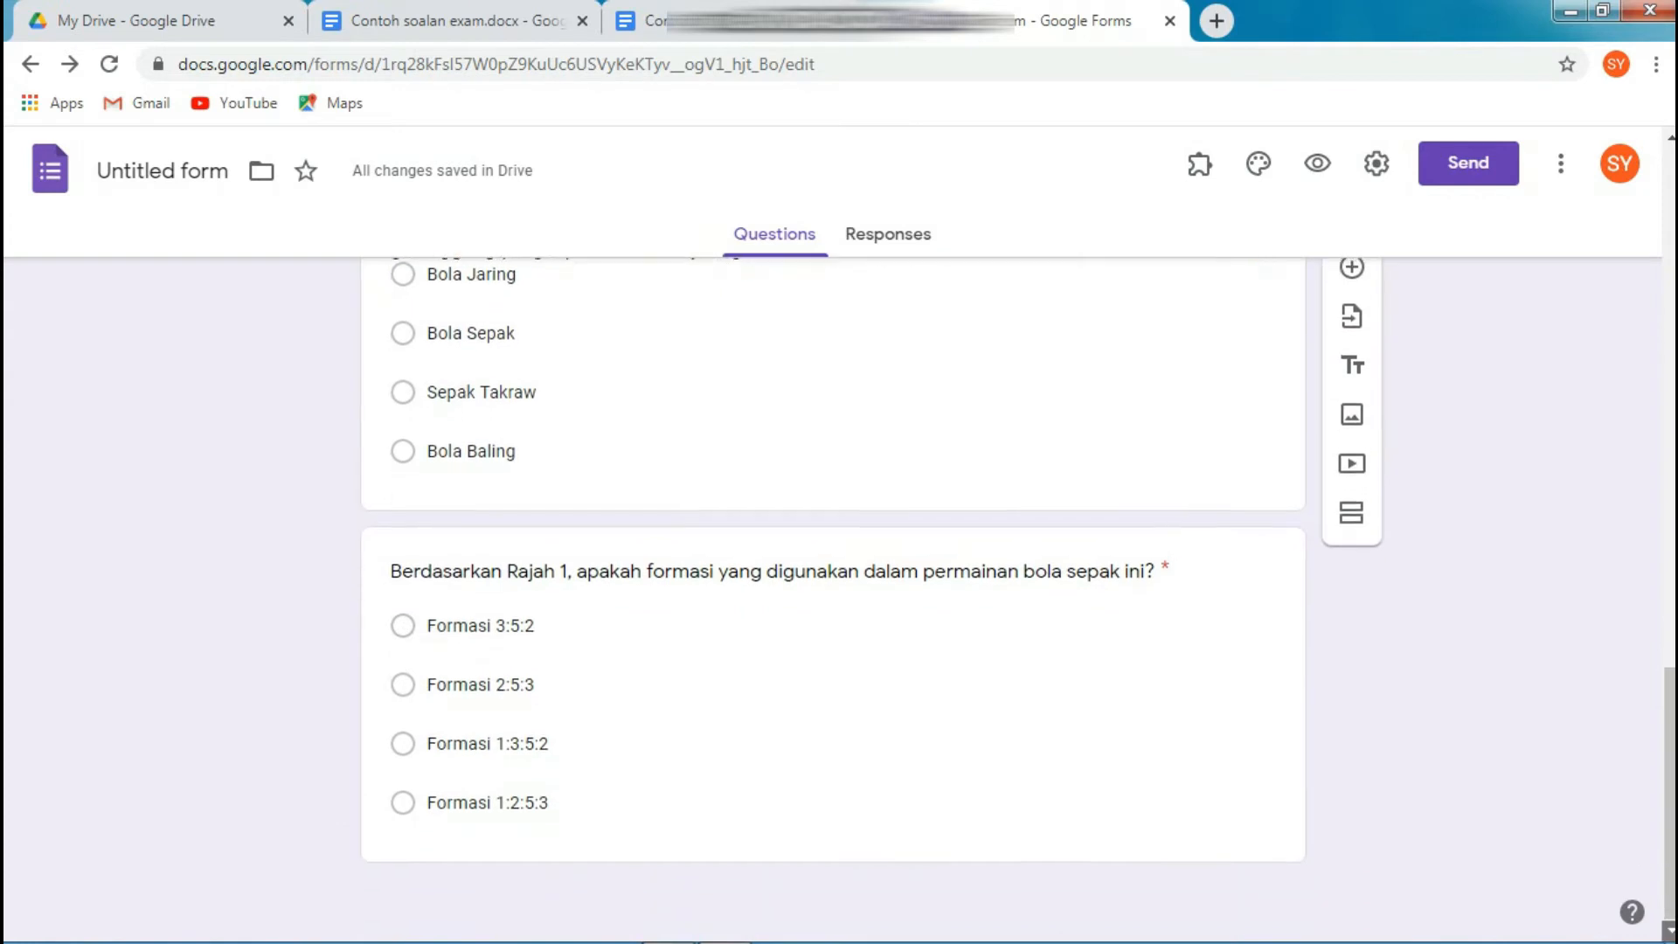
left_click(1107, 625)
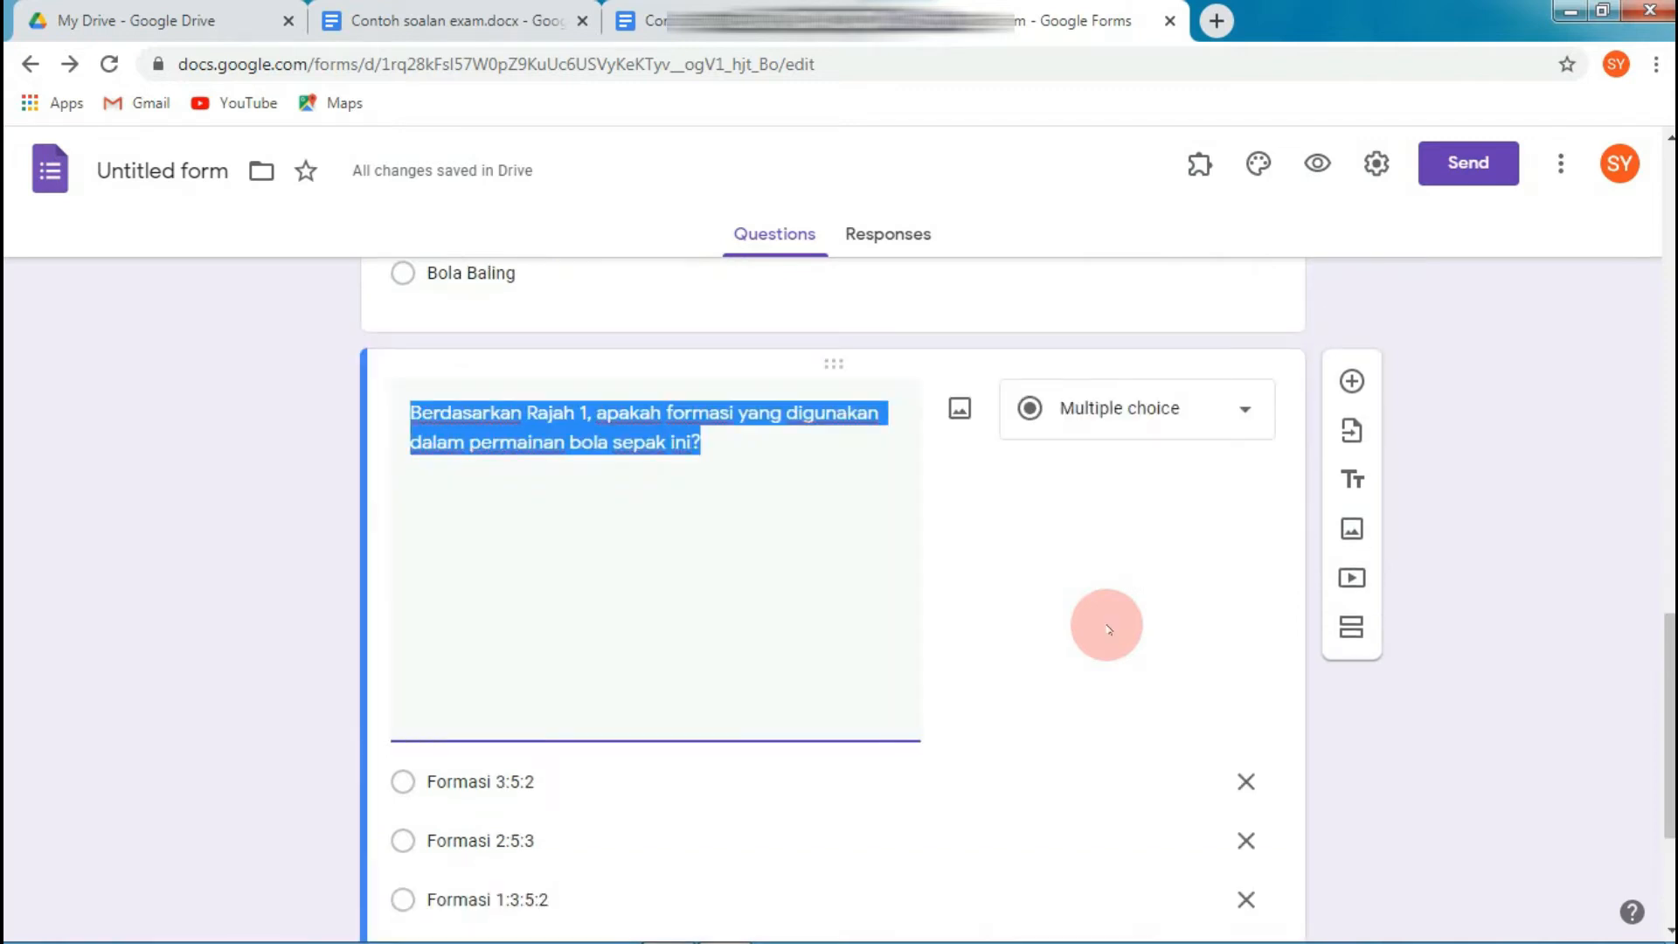
key("Return")
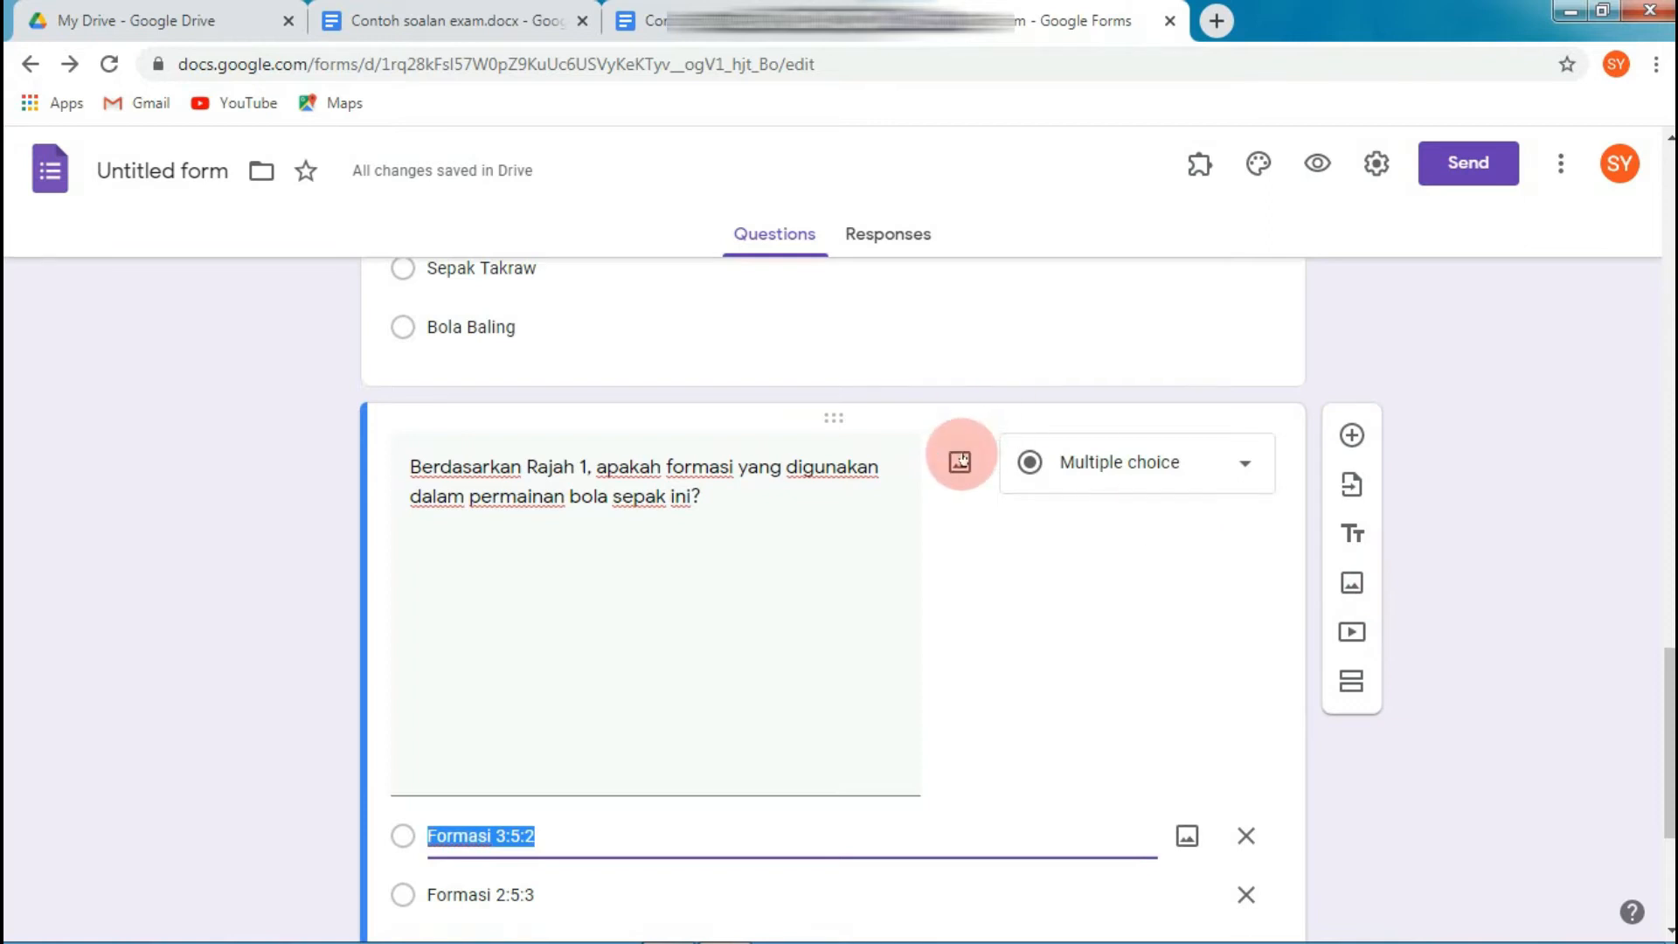
left_click(961, 459)
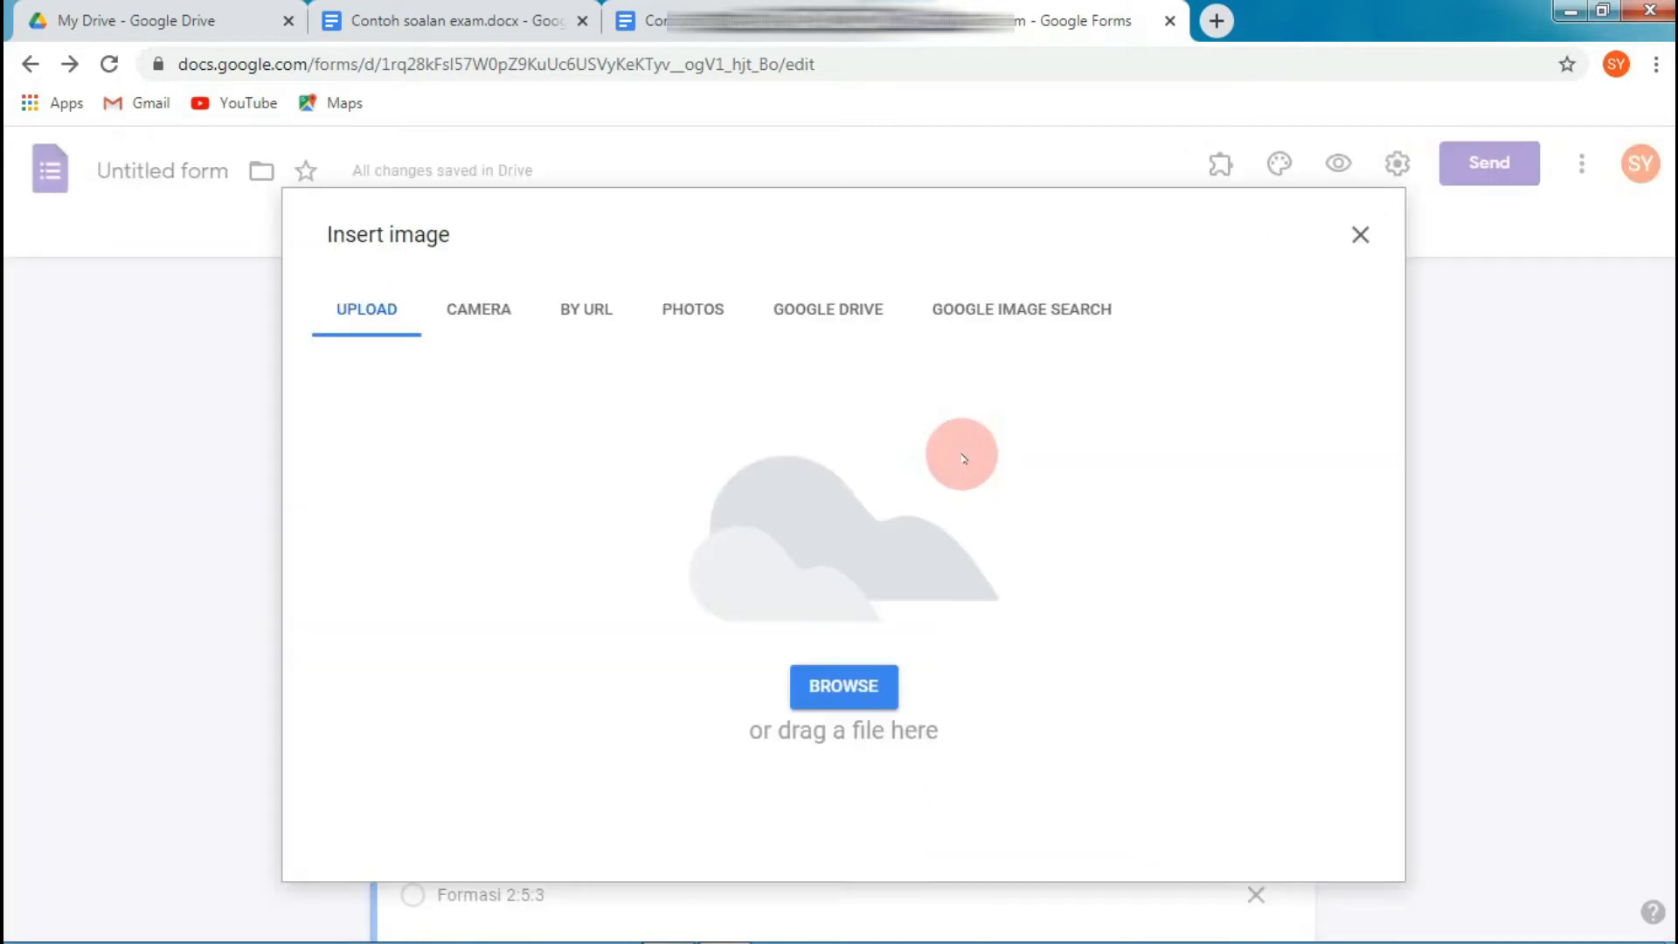
left_click(835, 687)
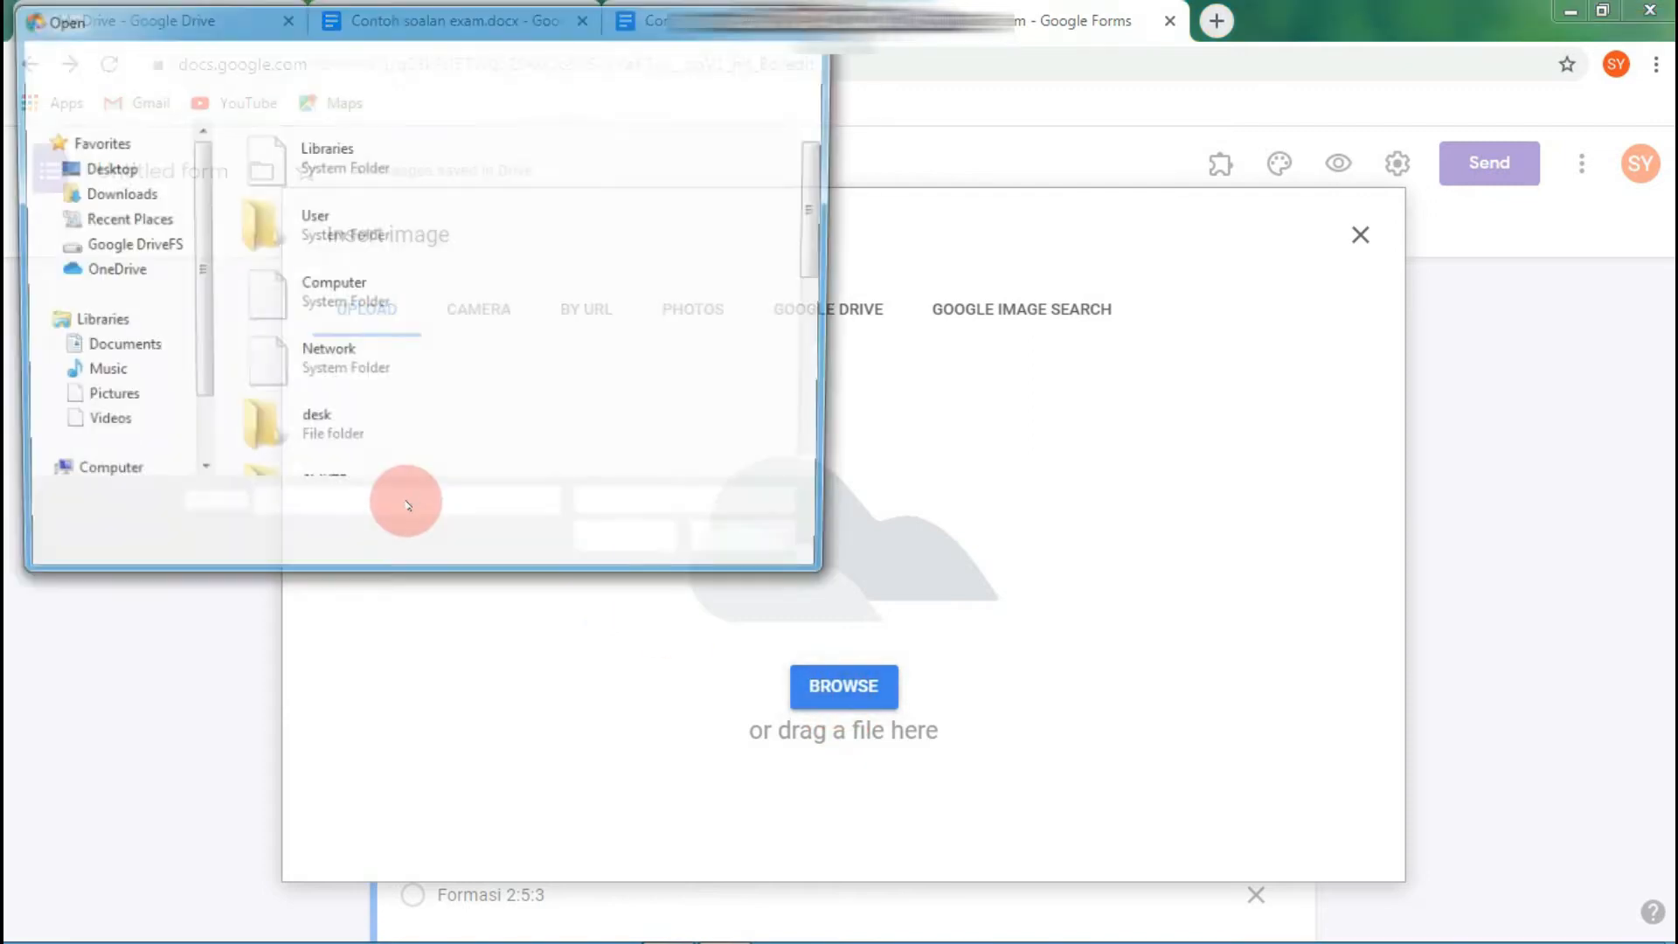
type("5")
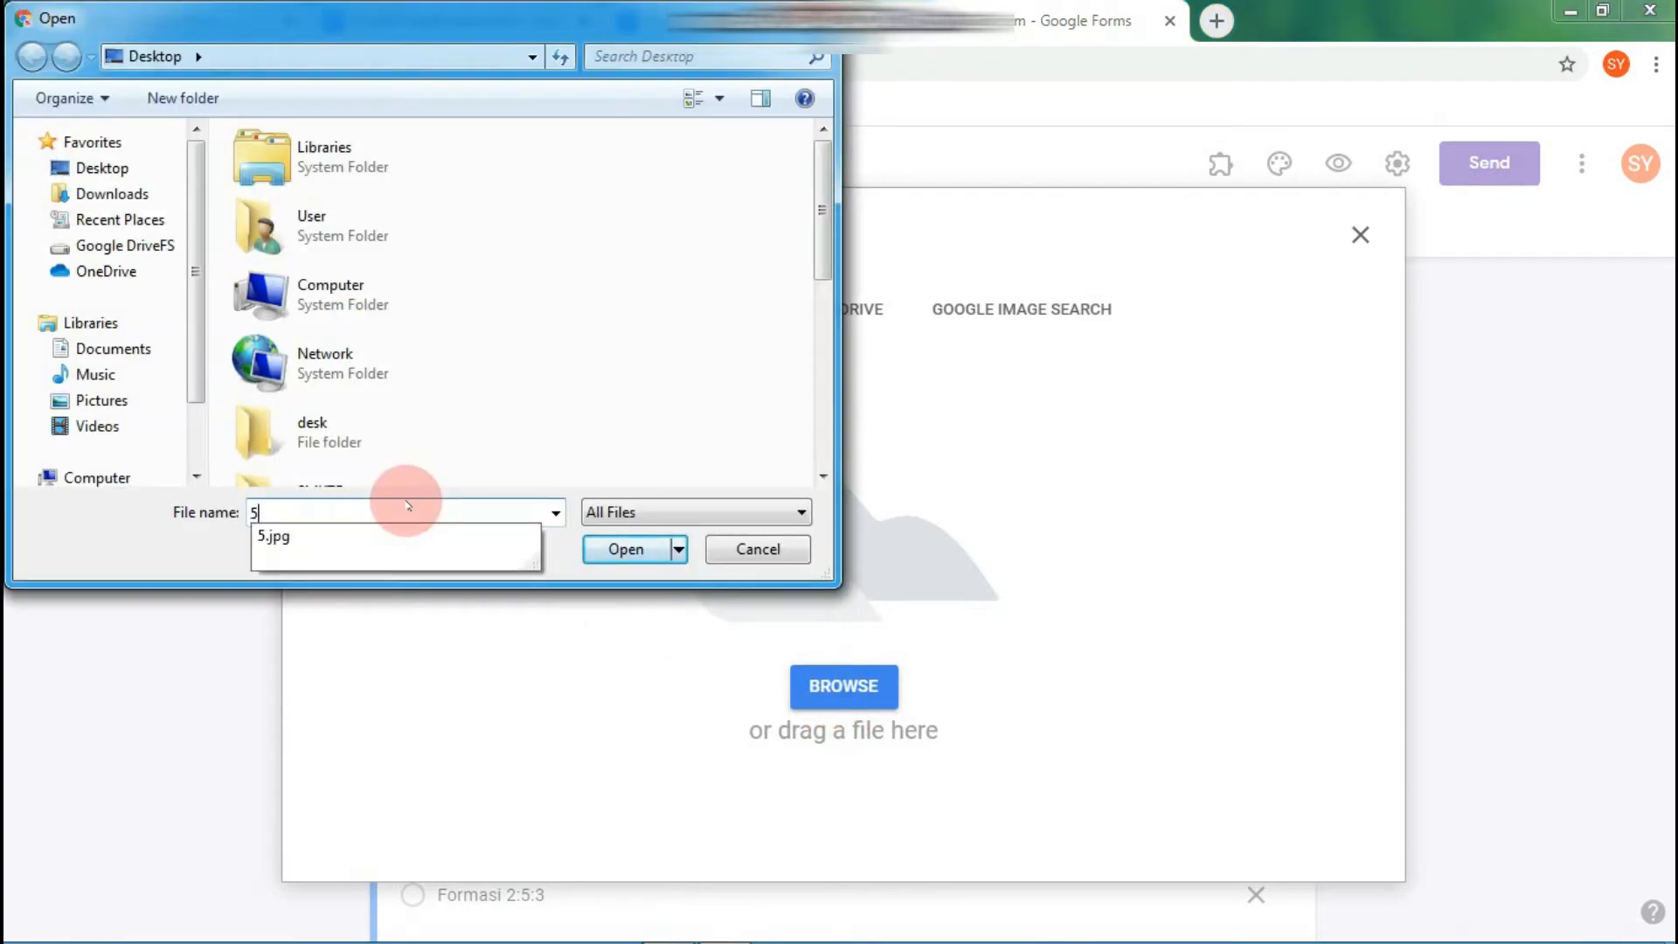
key("Down")
left_click(636, 549)
left_click(637, 549)
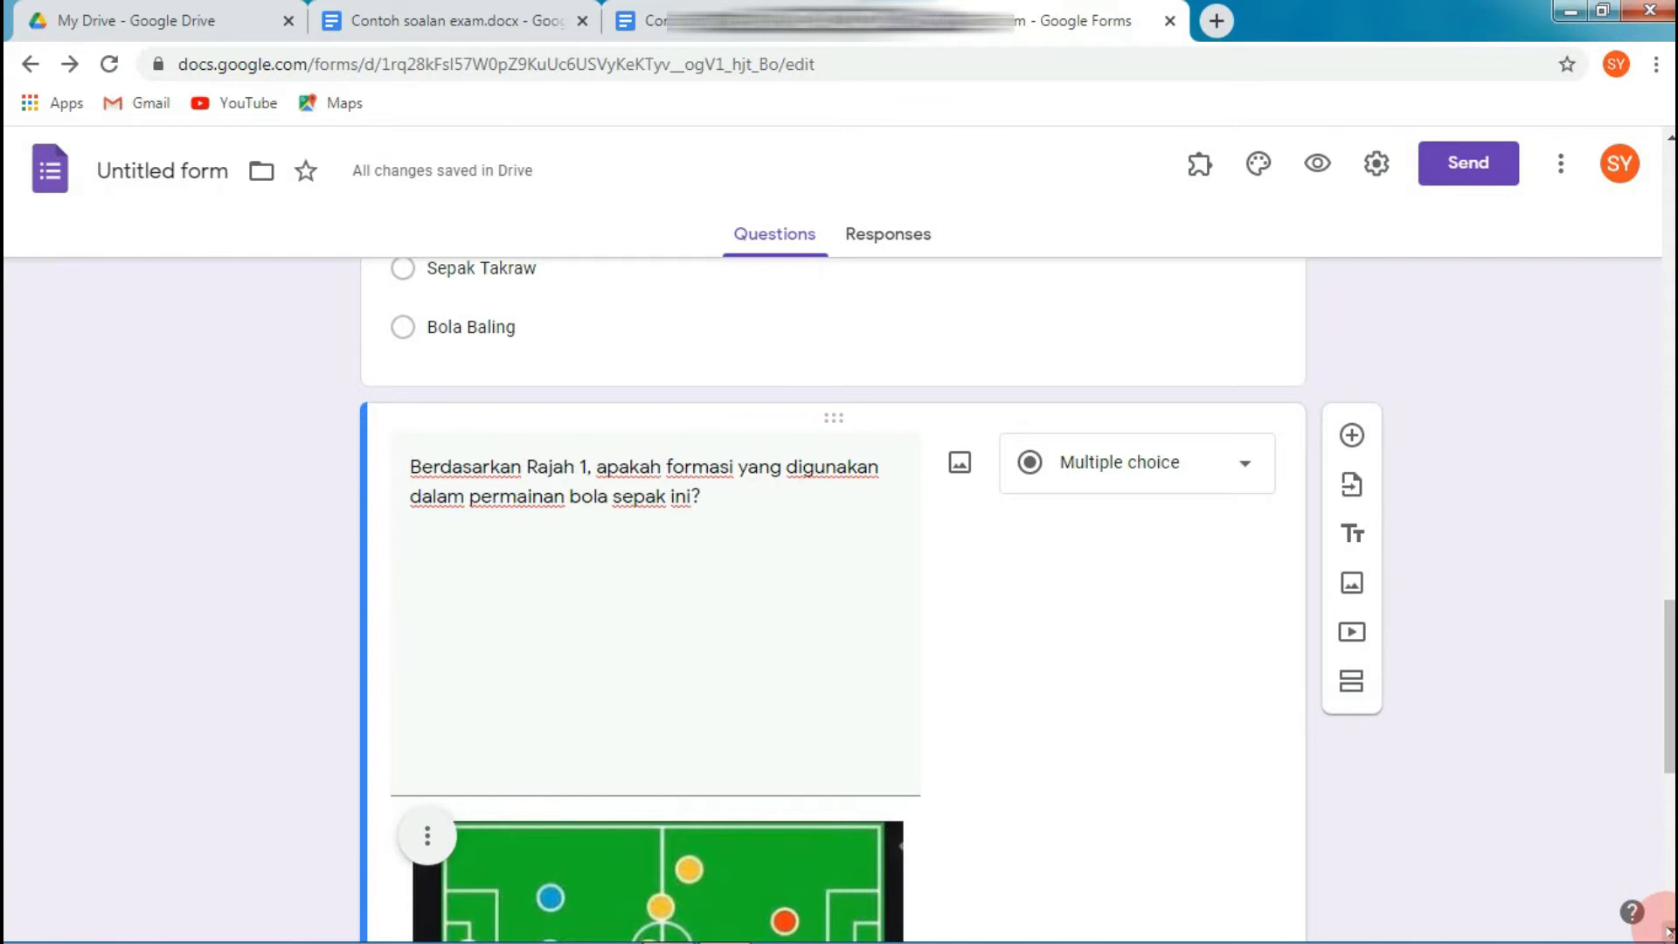
scroll(1667, 931, "down", 3)
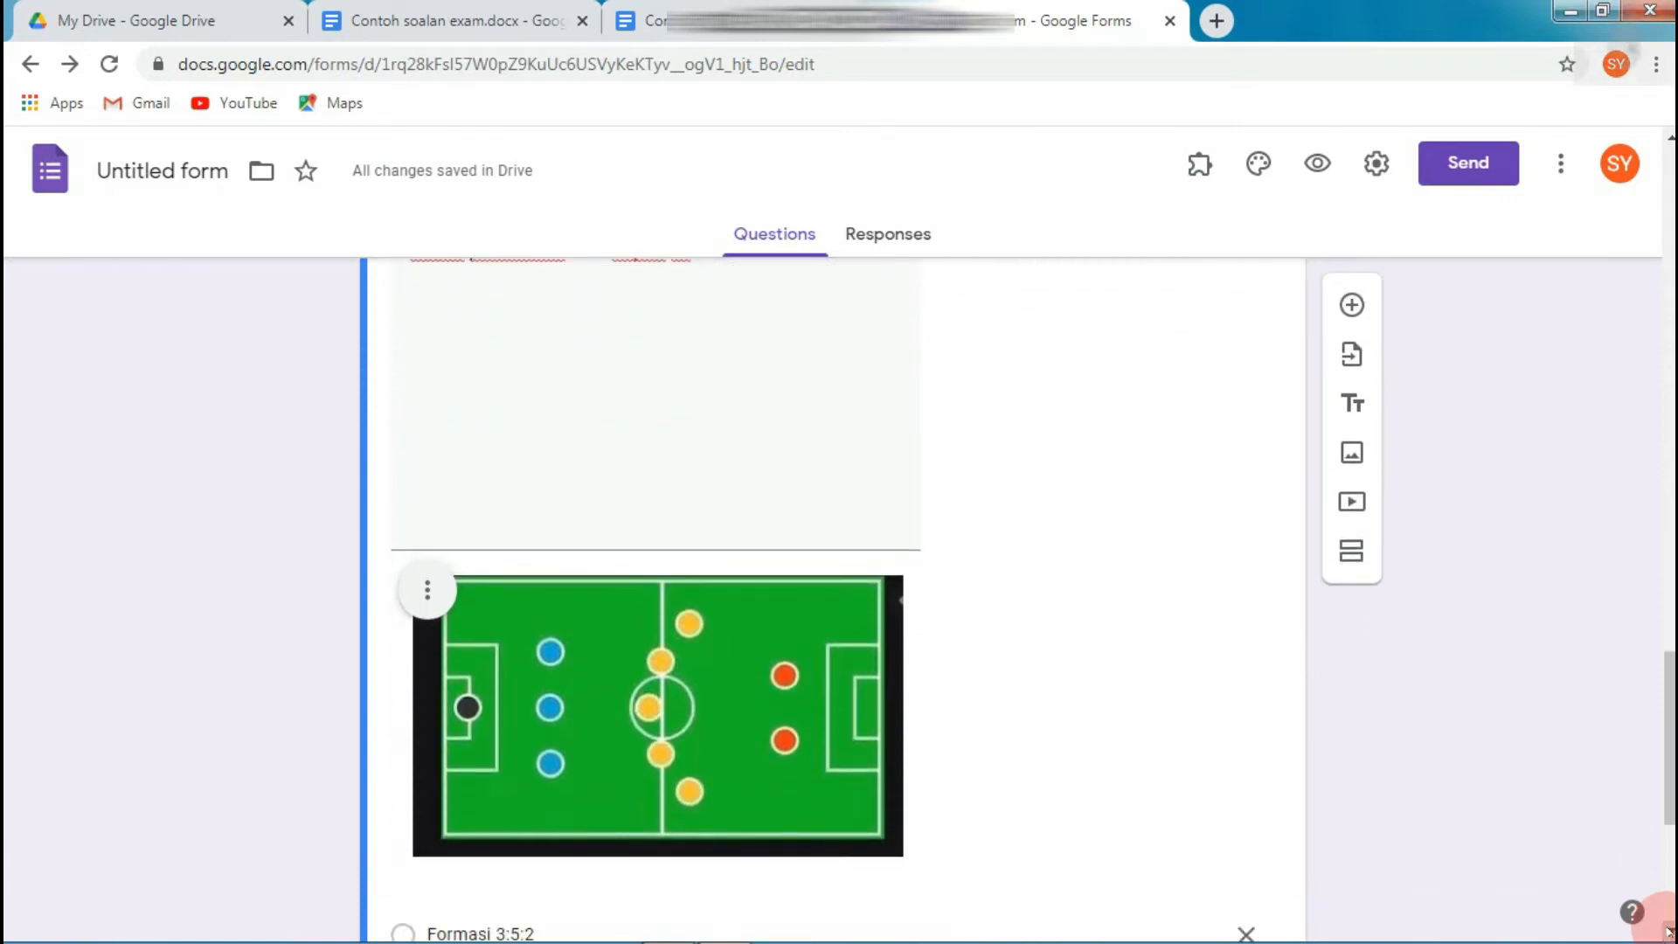
scroll(1664, 925, "up", 3)
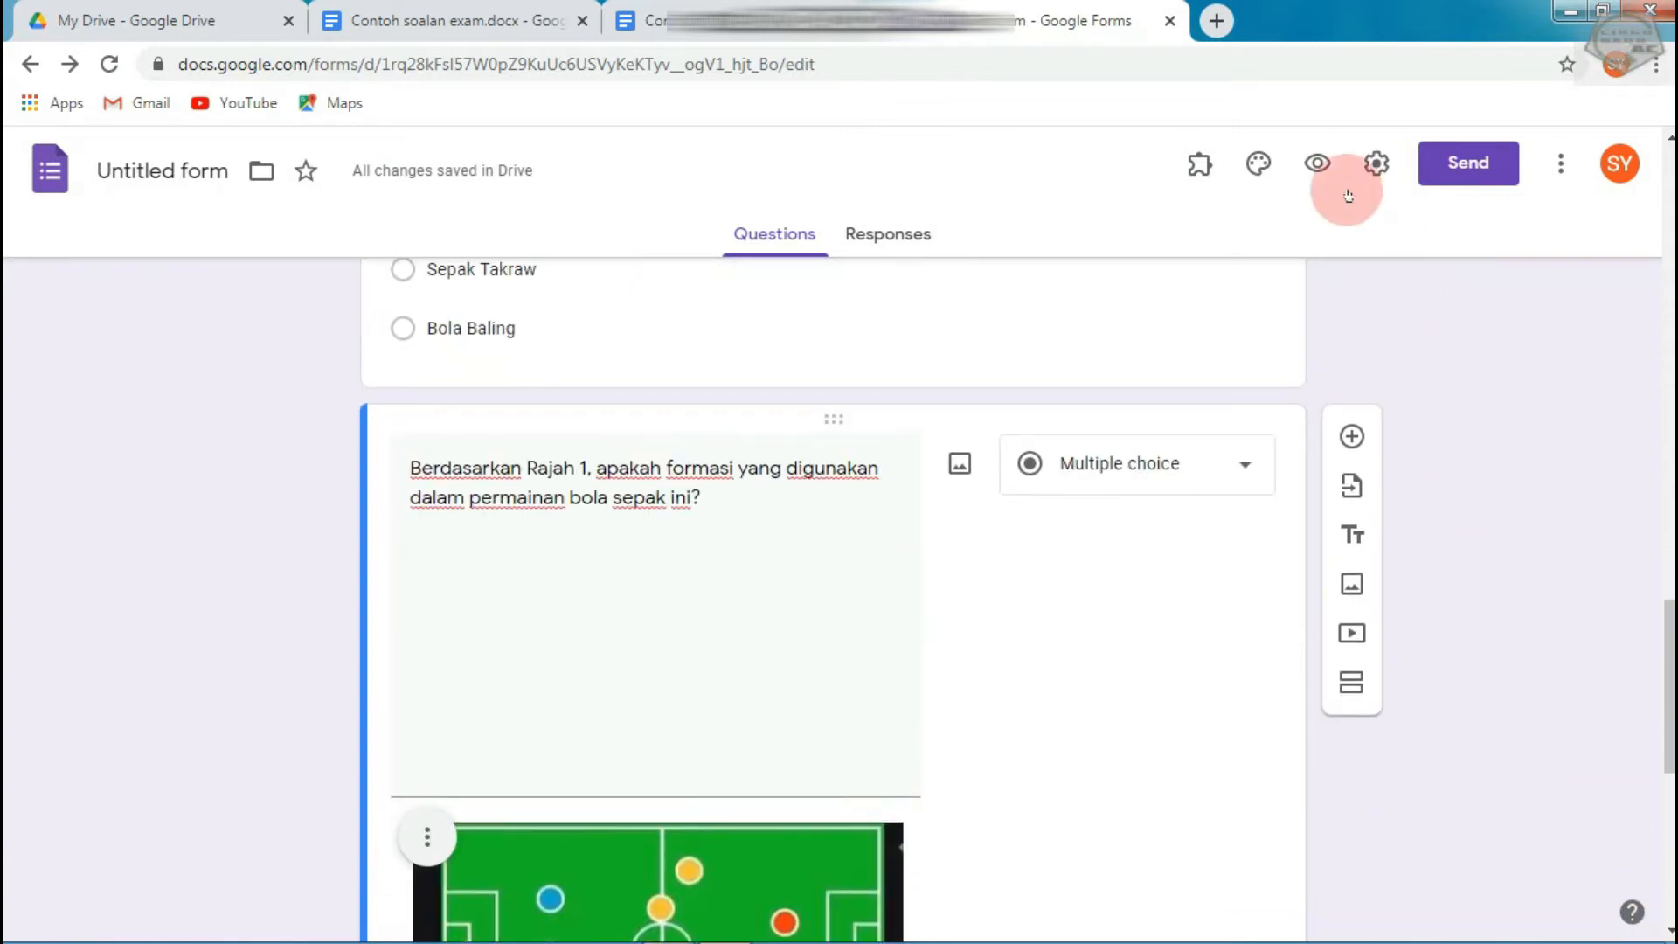
In the form's settings, limit respondents to 1 response and set the confirmation message to "Terima kasih kerana menjawab".
left_click(1370, 177)
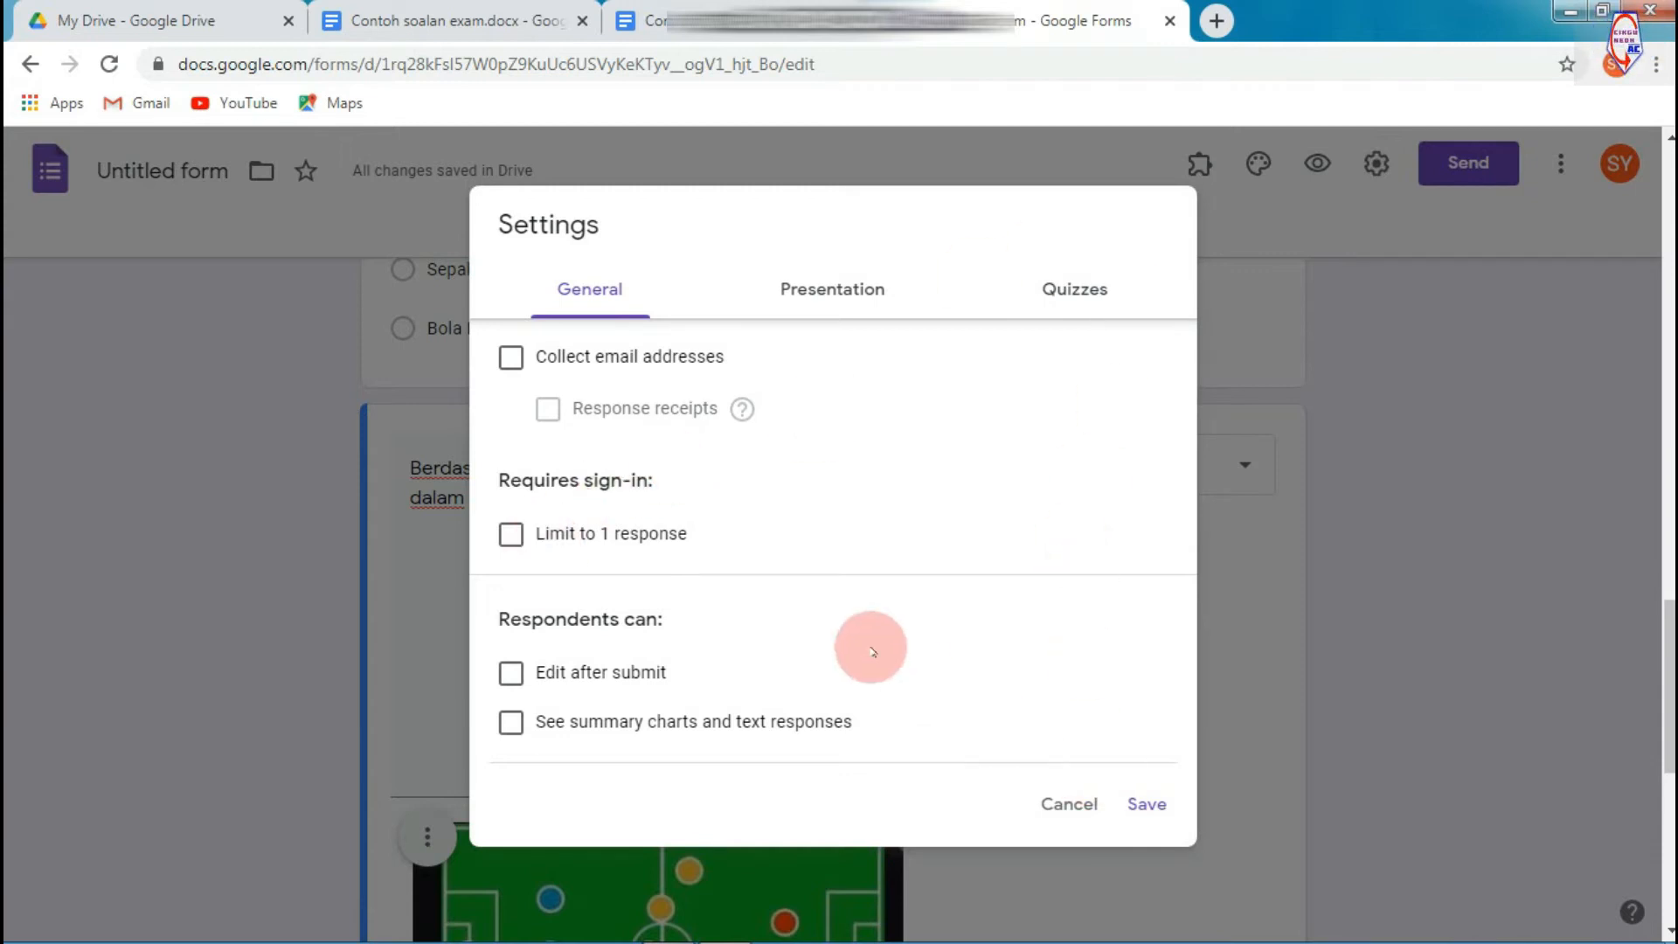
left_click(512, 535)
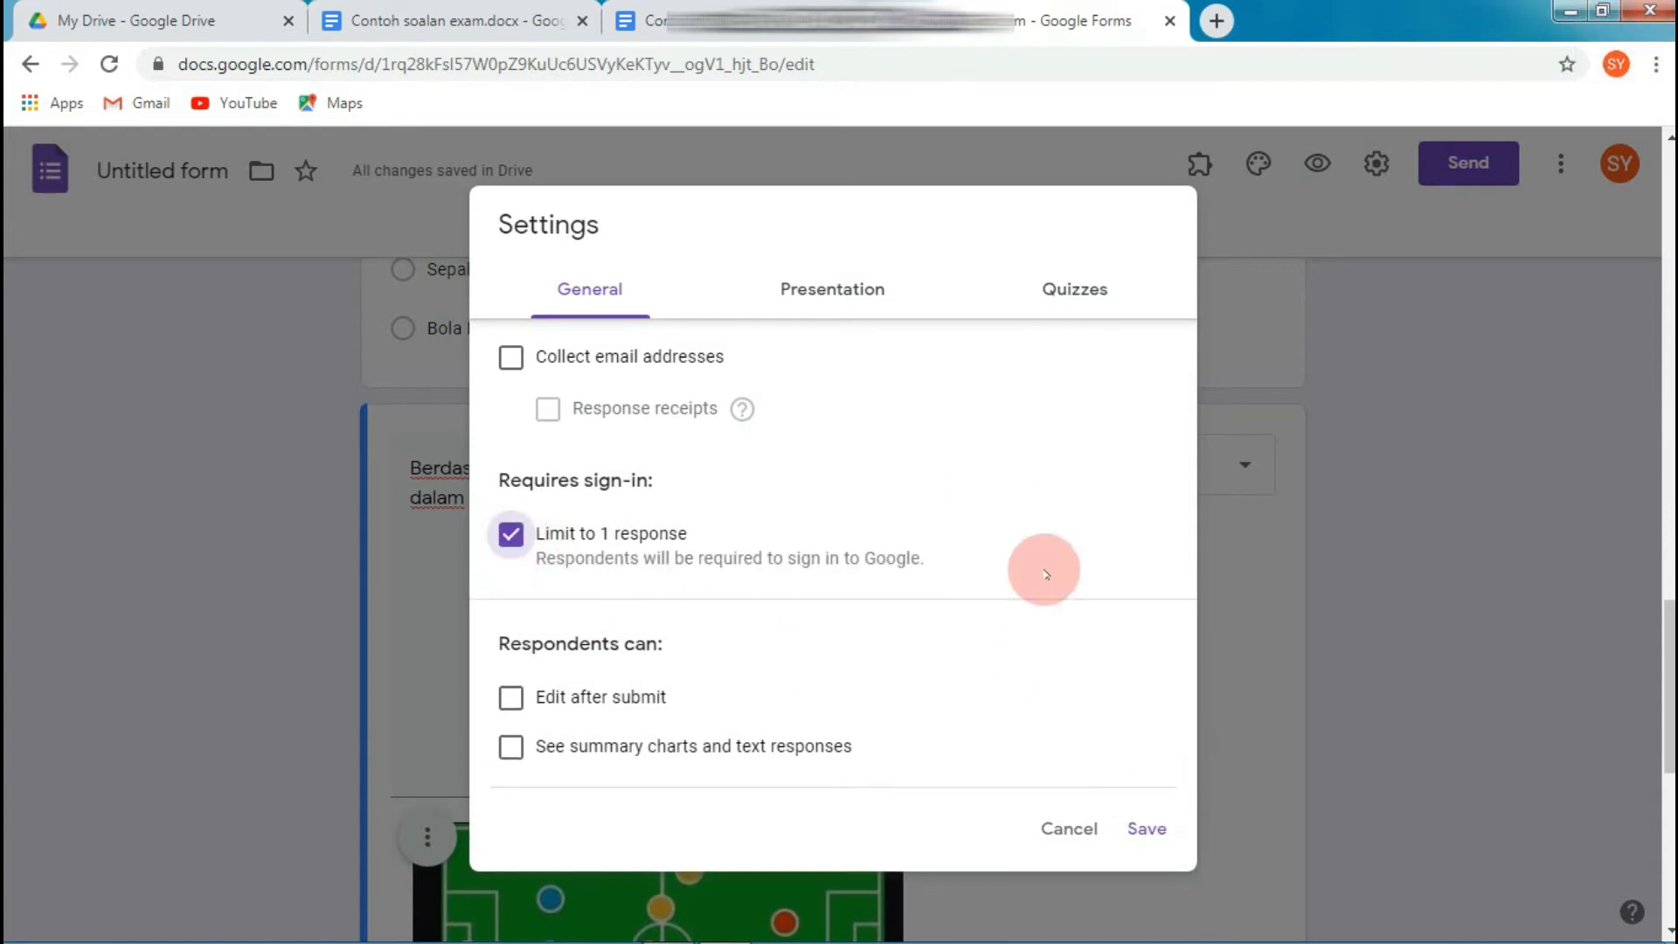
left_click(833, 295)
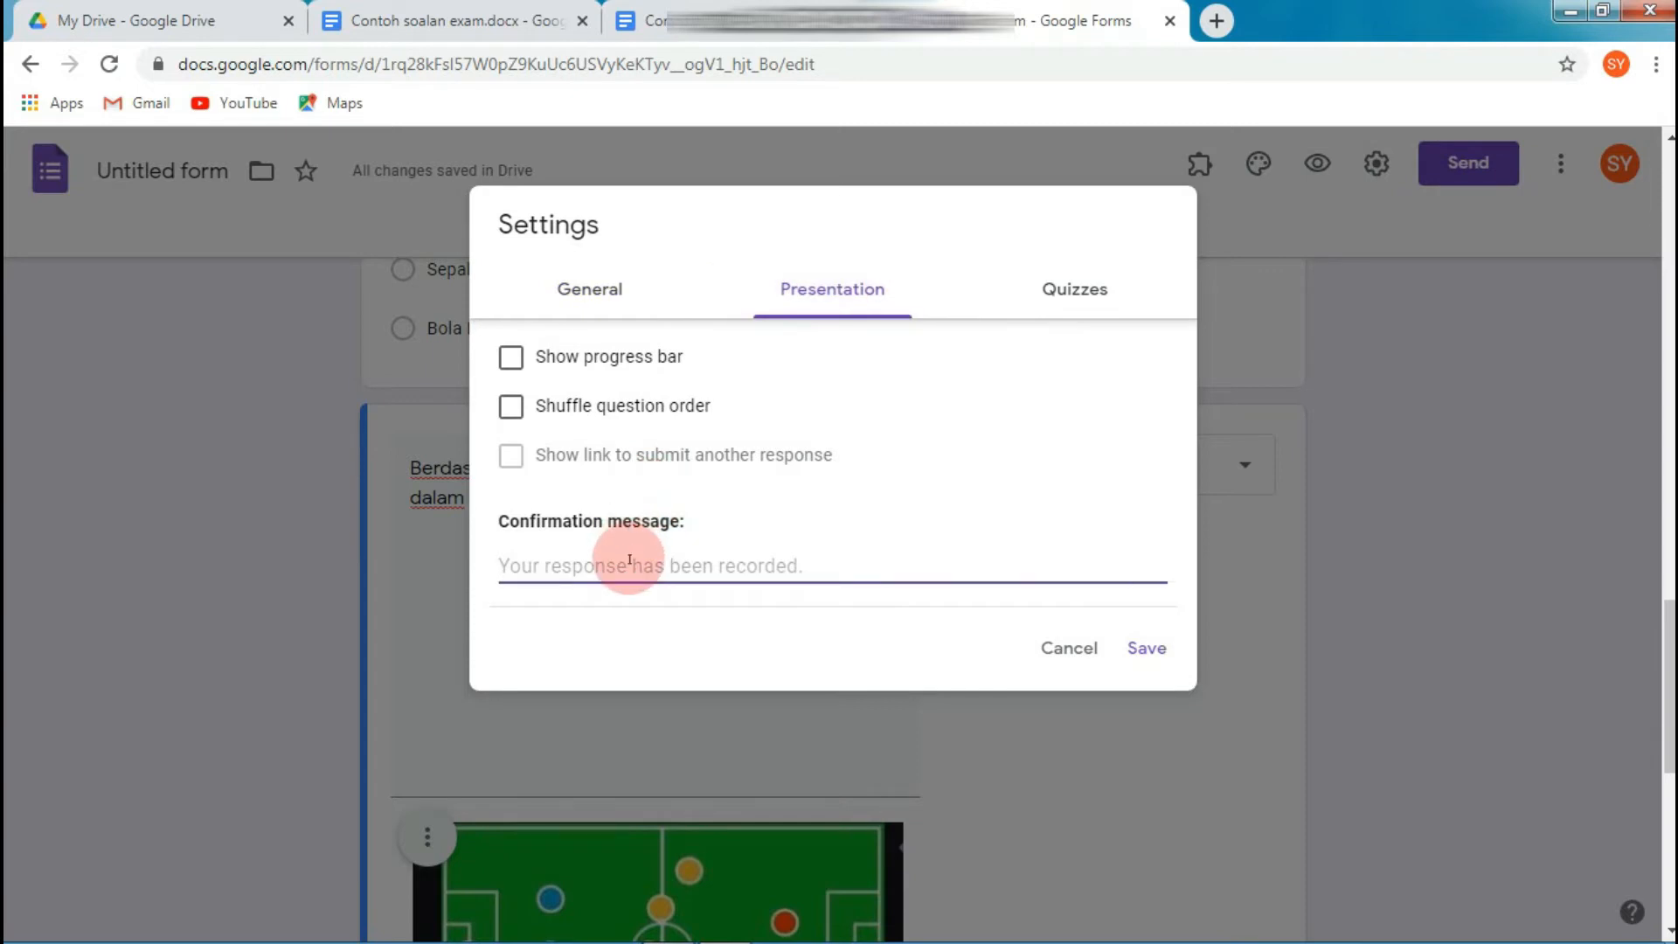
type("U")
key("BackSpace")
type("Terima kasih kerana menjawab")
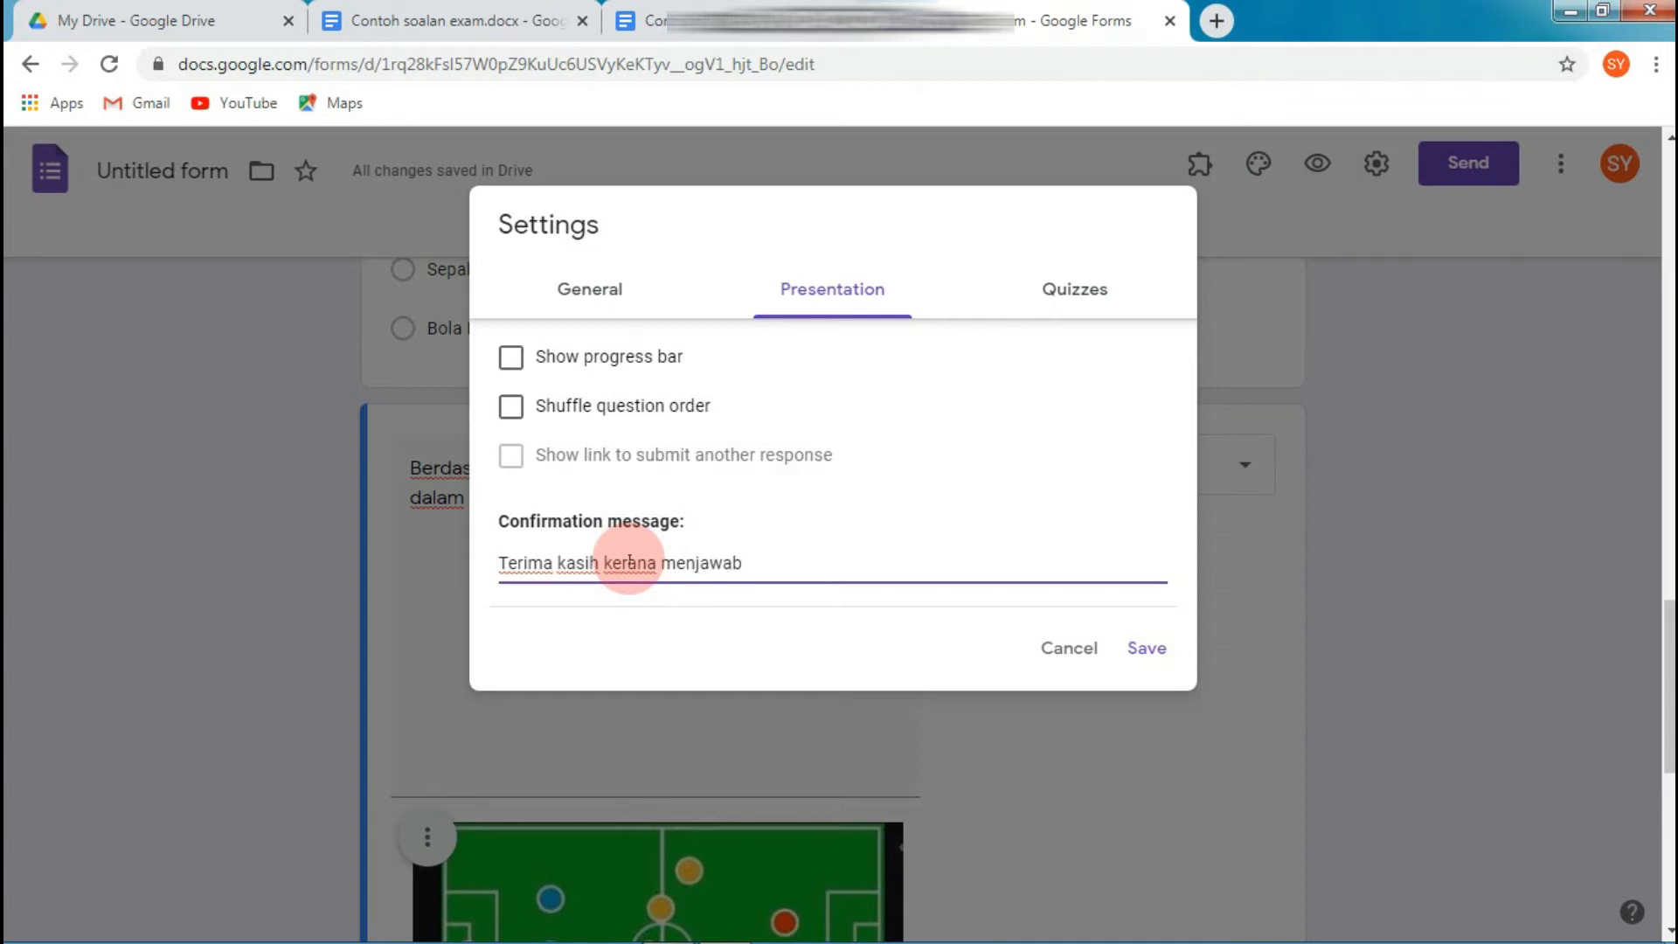
Make the form a quiz with marks released later, after manual review, and turn off collecting email addresses.
left_click(1076, 293)
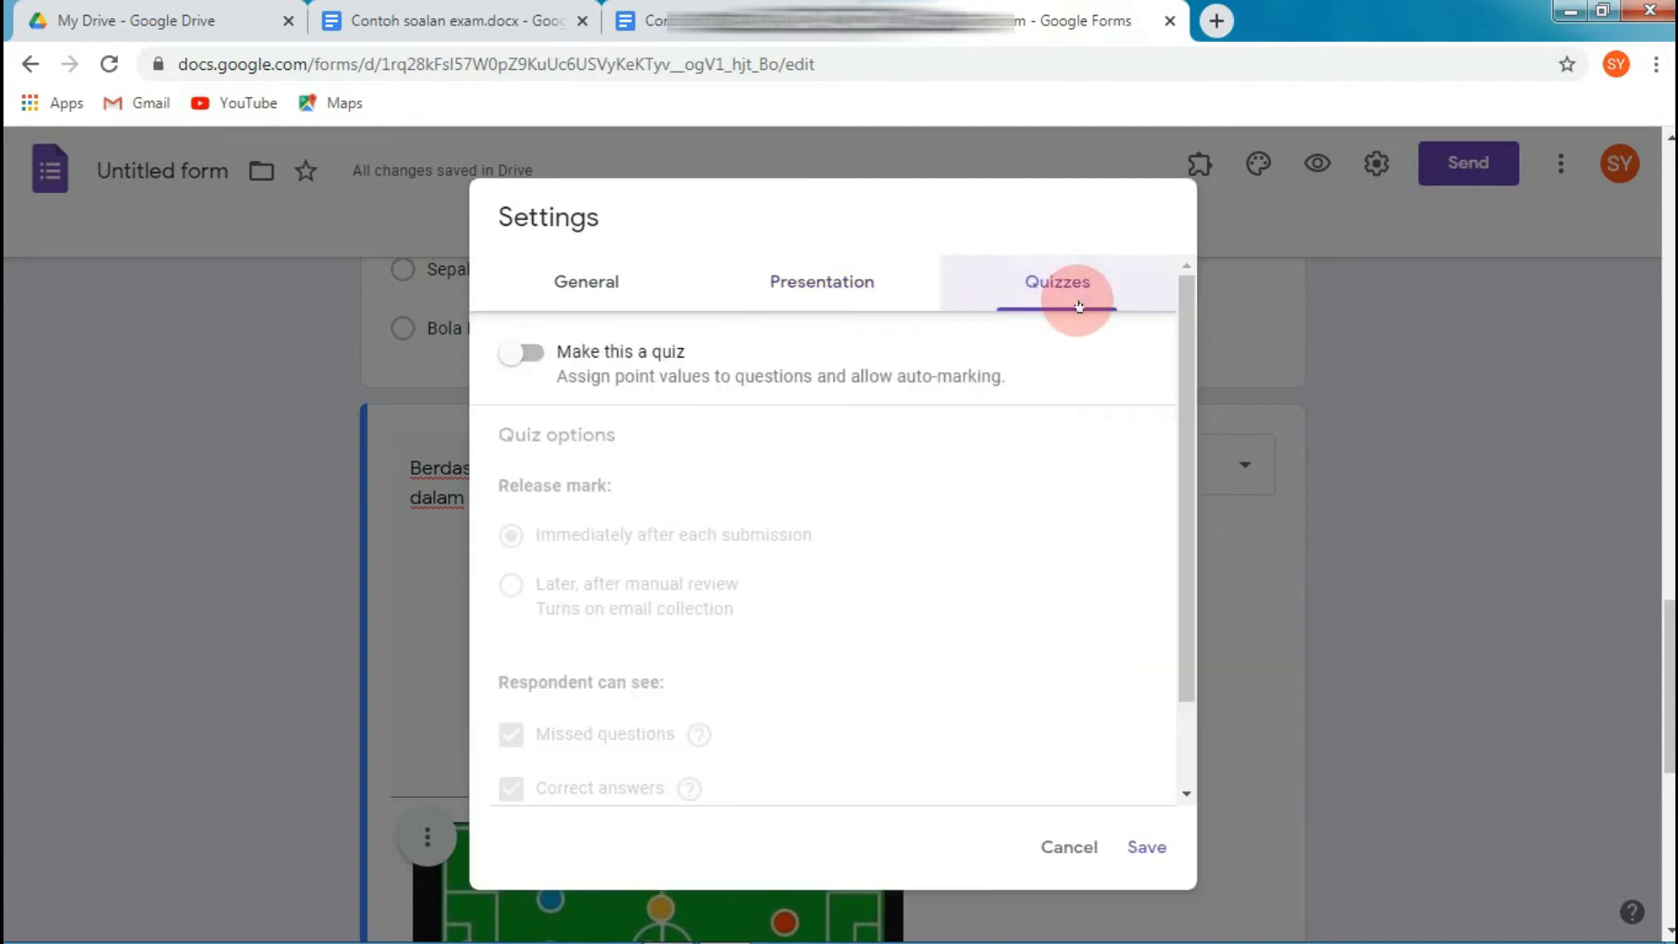
left_click(535, 354)
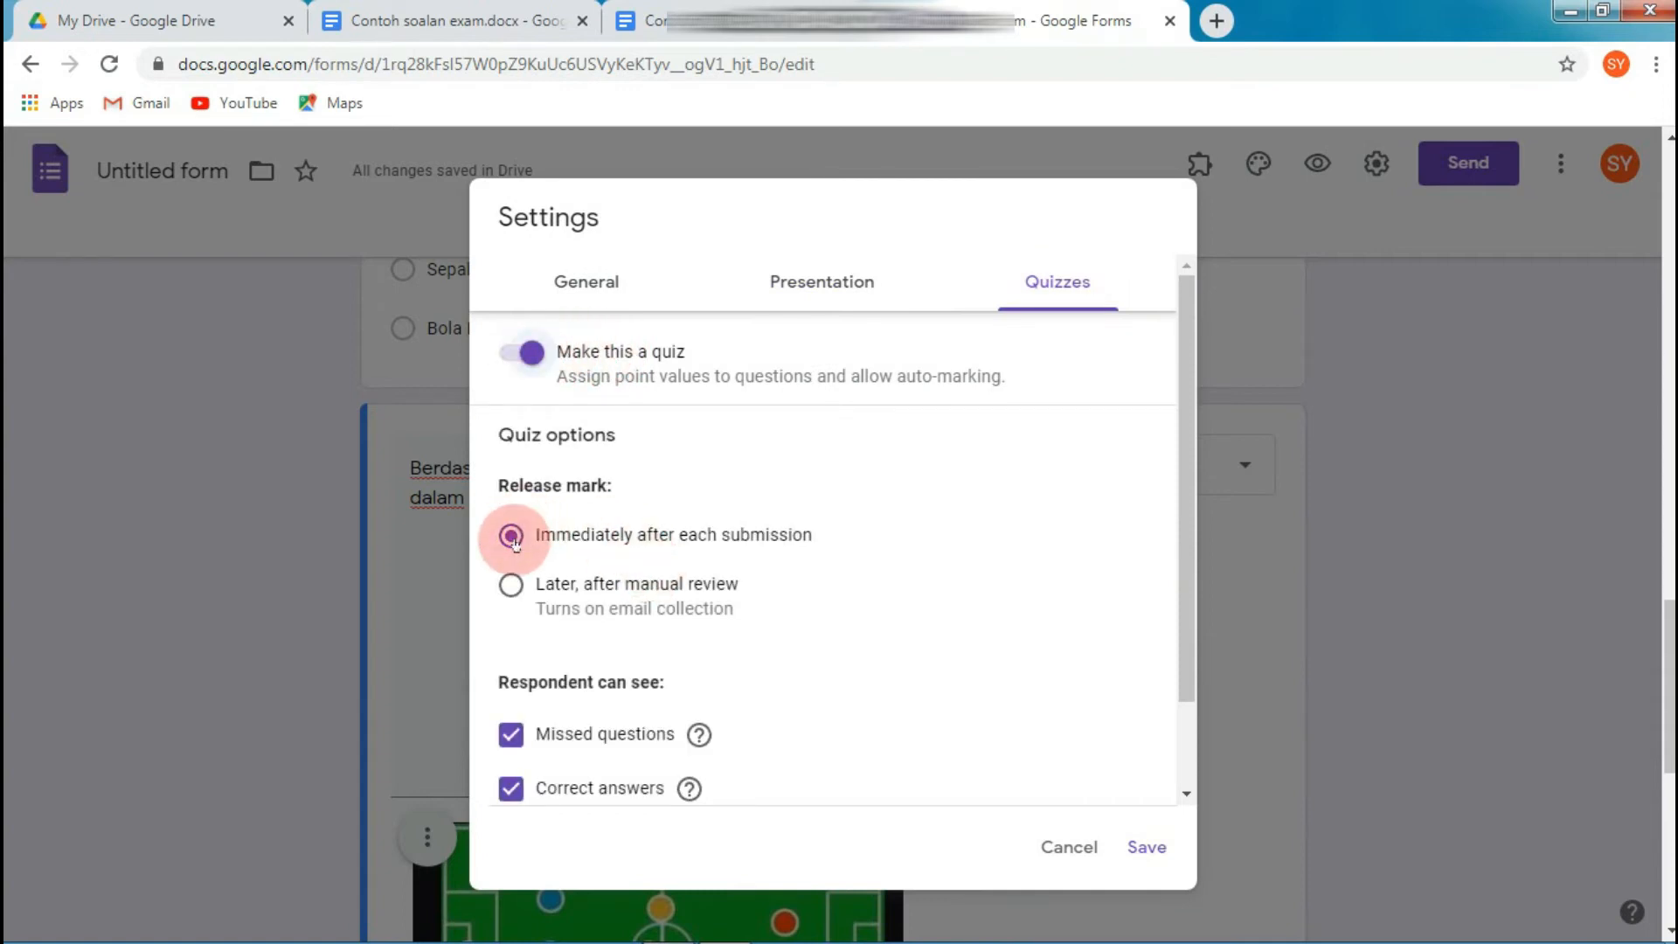
left_click(510, 583)
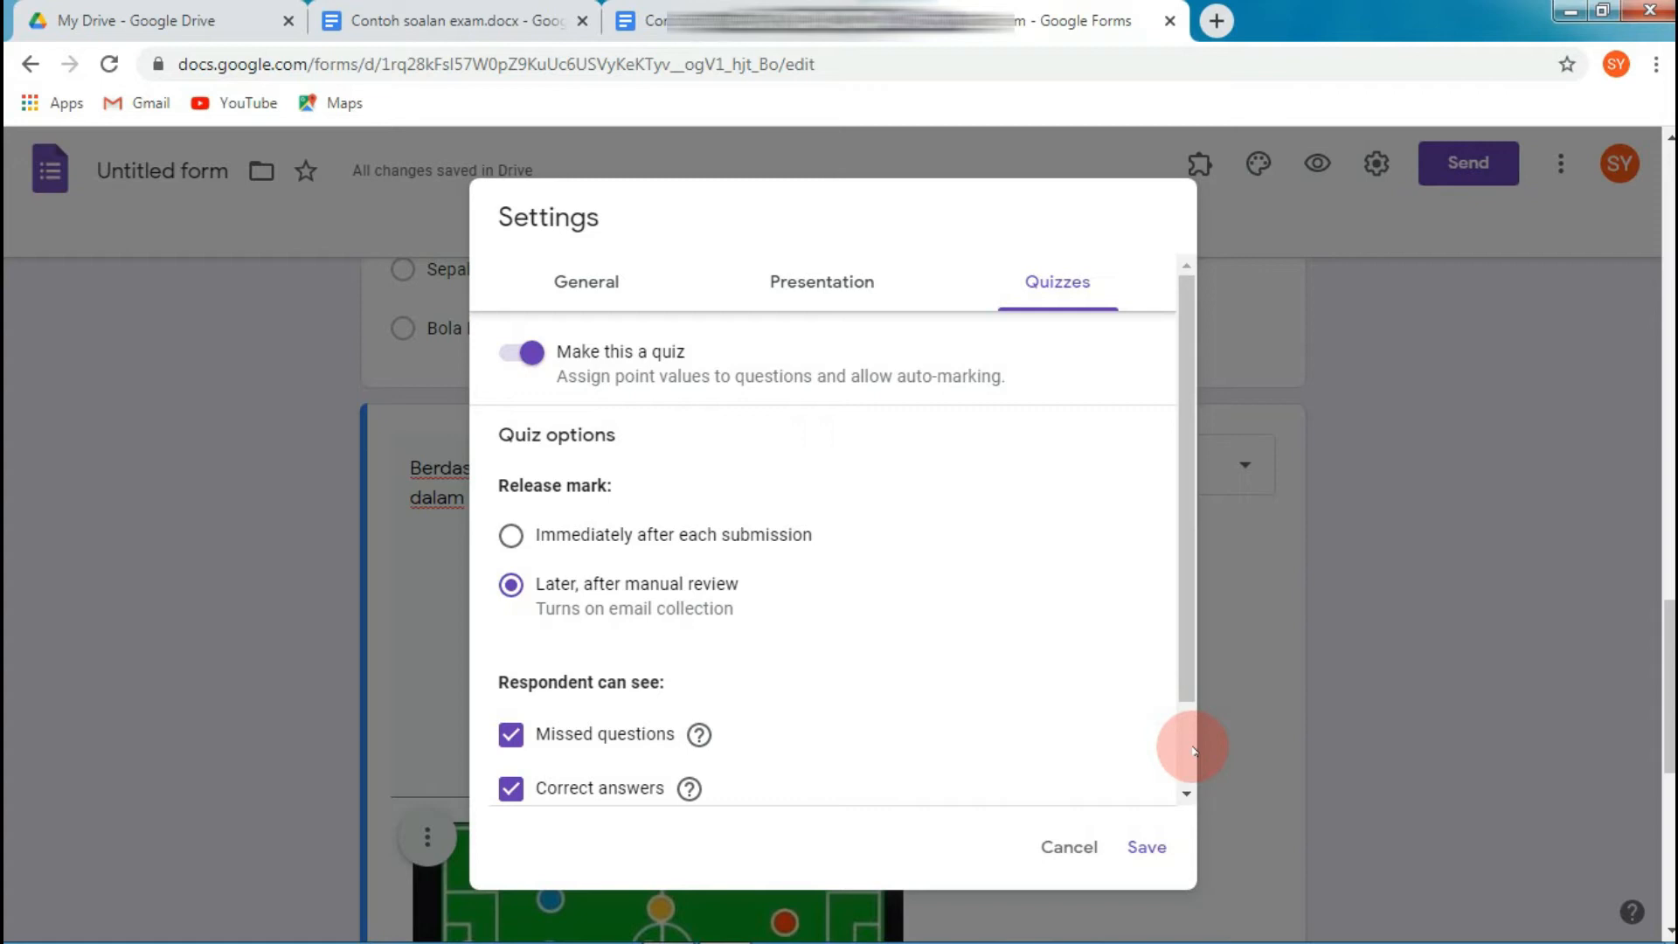
scroll(1194, 750, "up", 10)
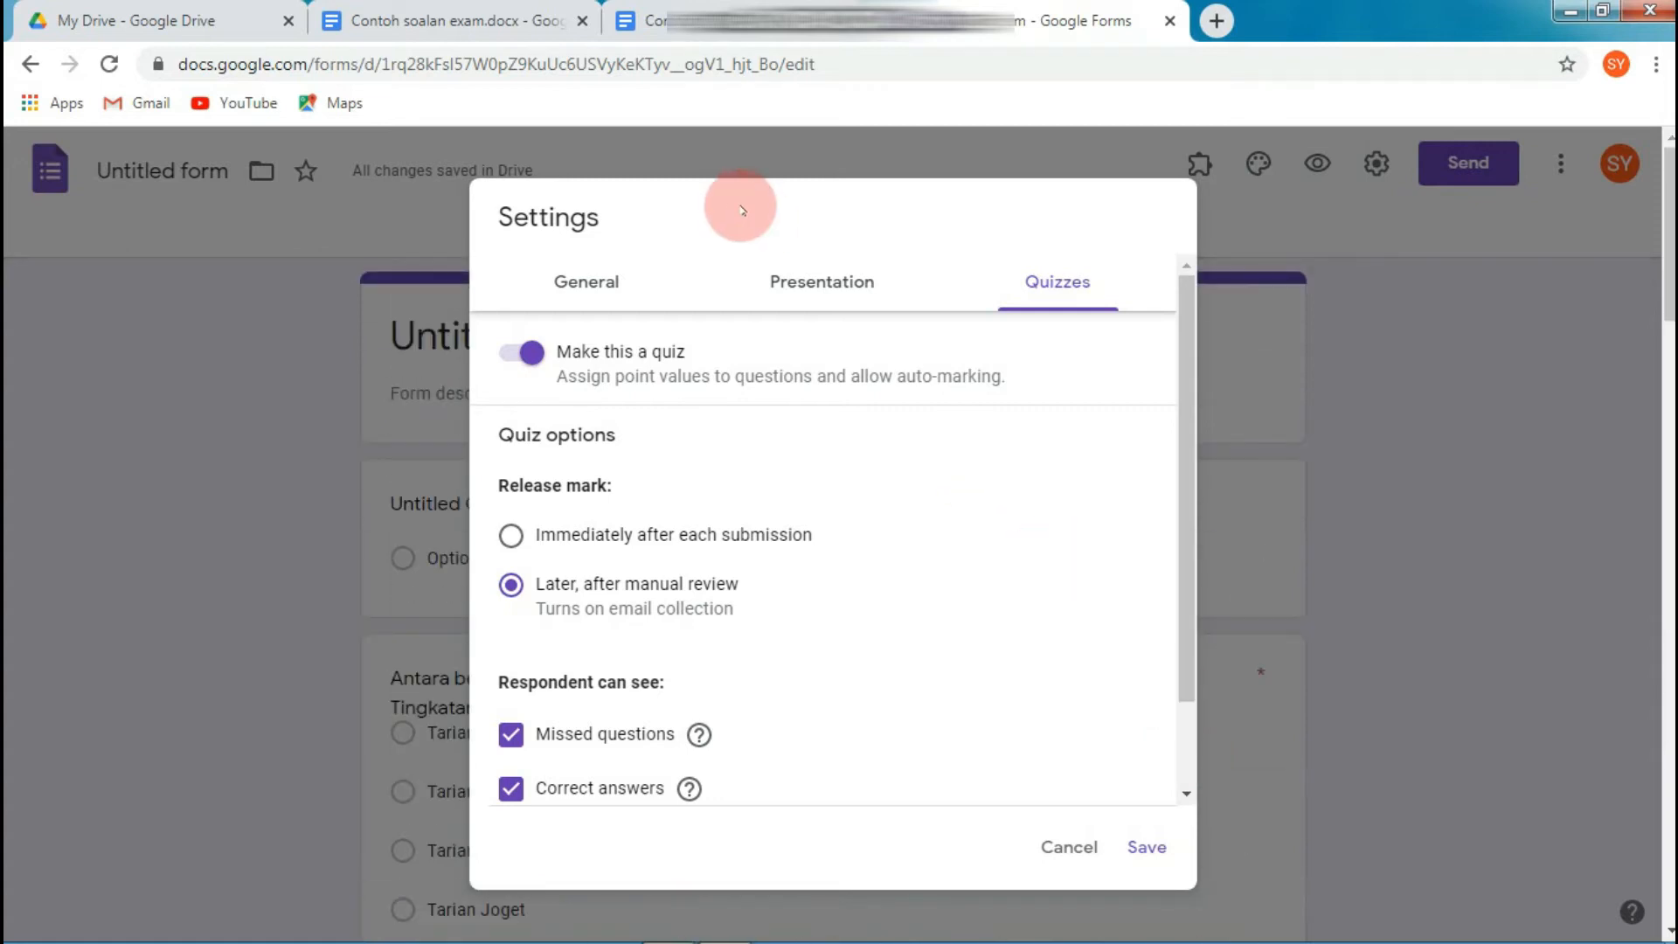
left_click(600, 280)
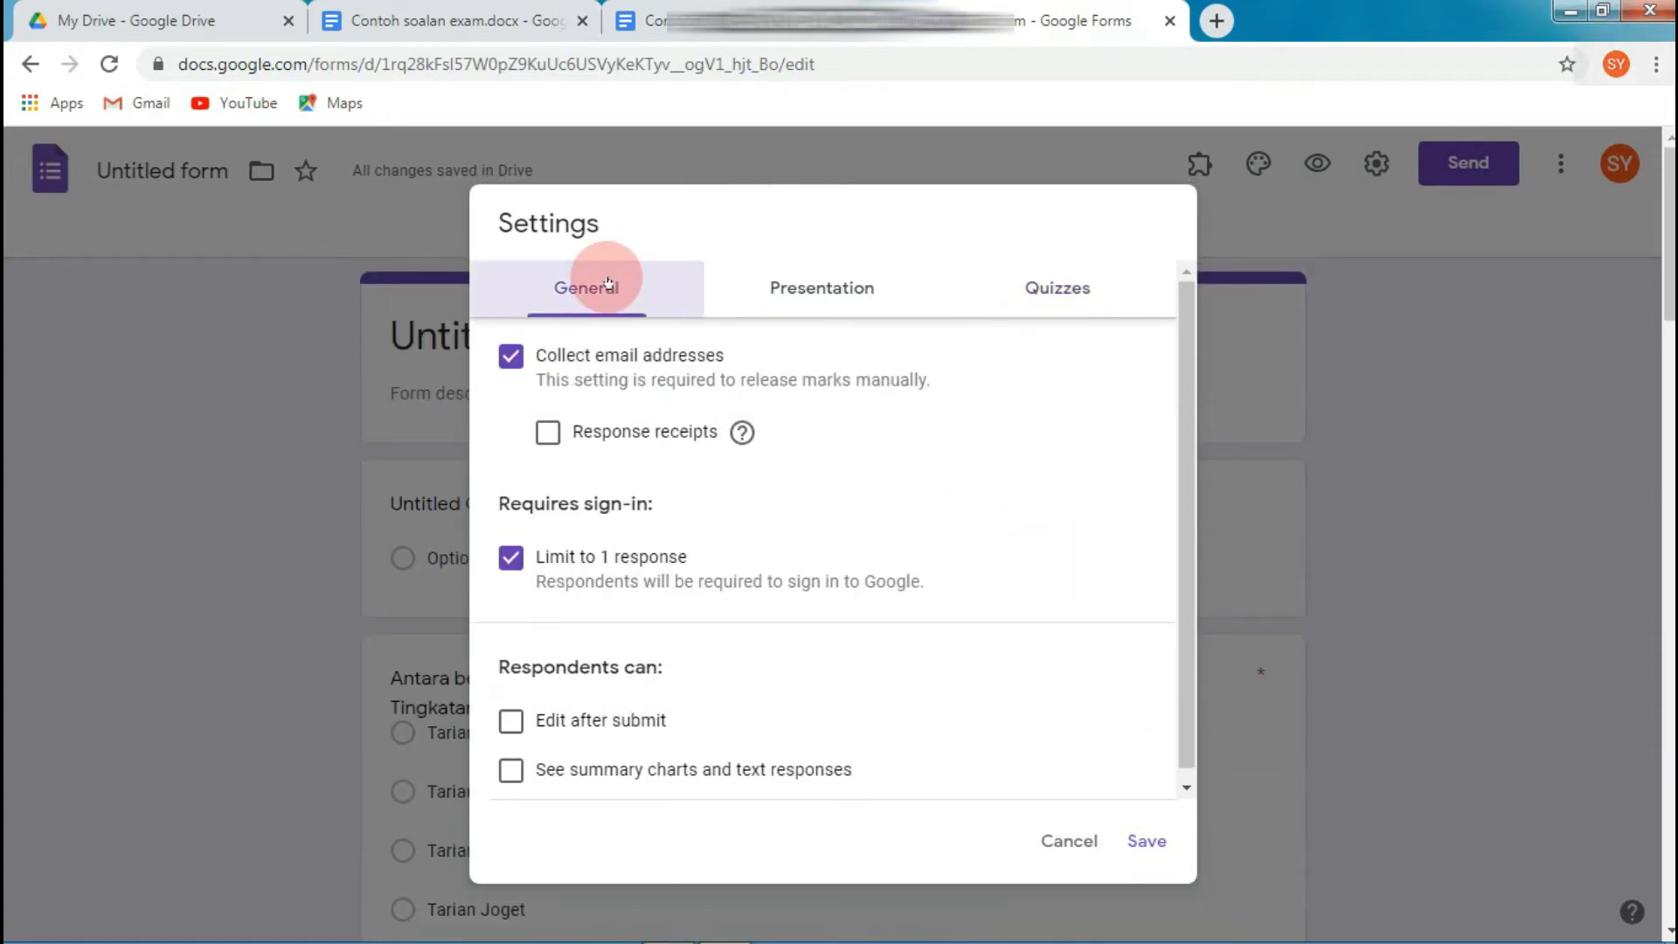
left_click(511, 358)
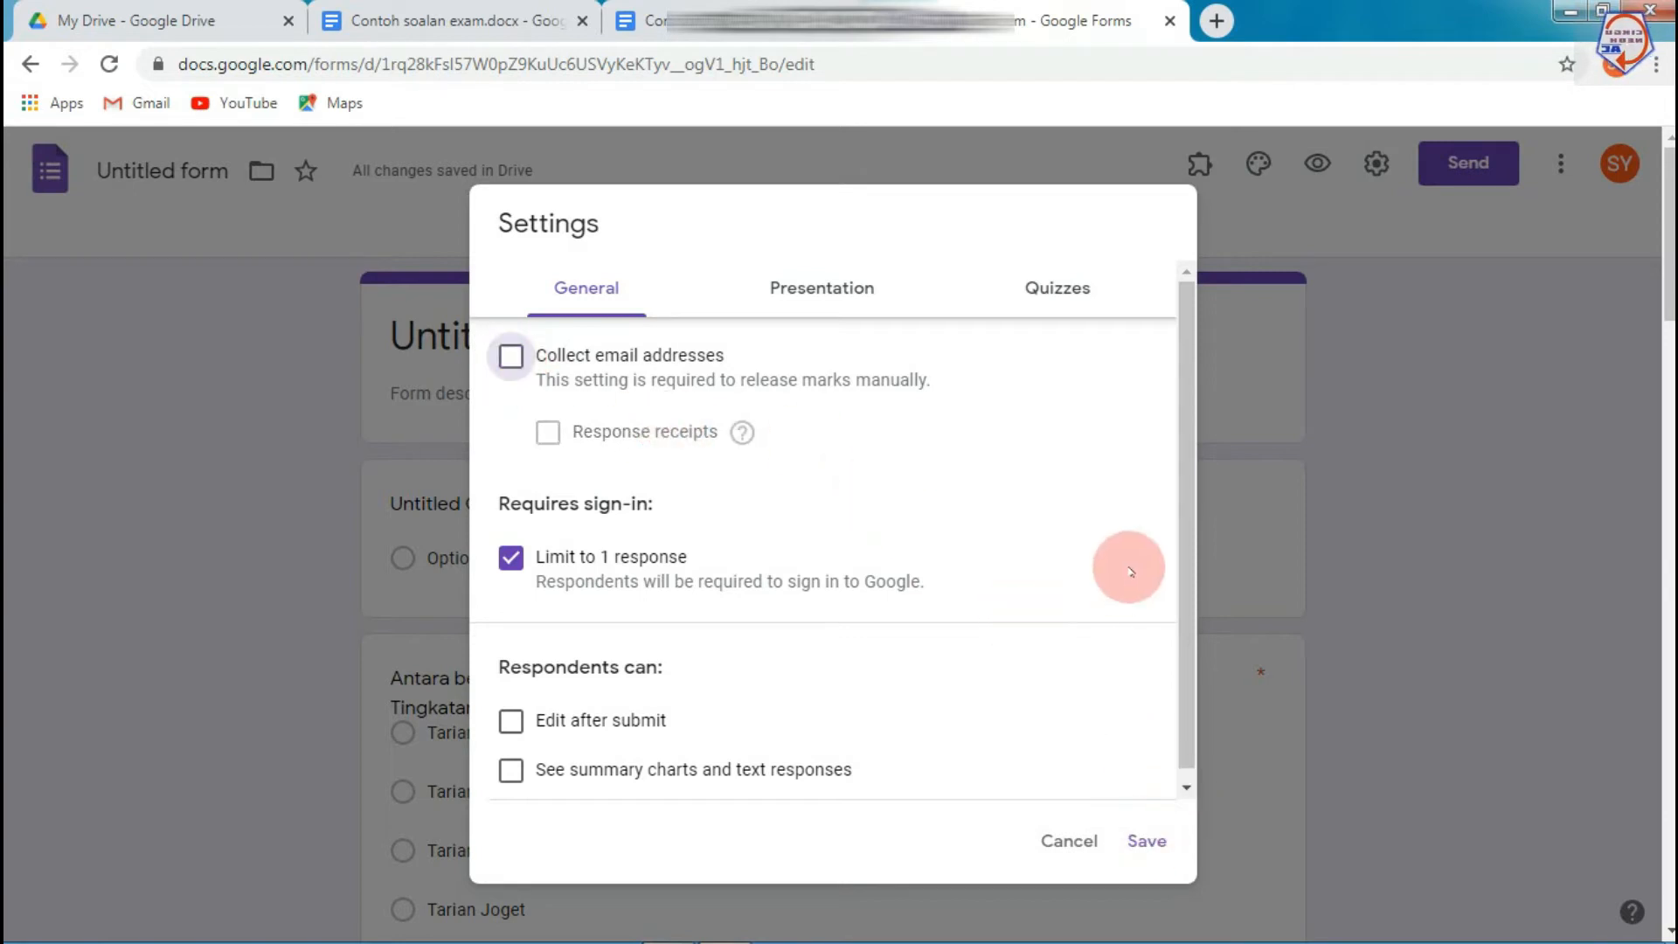
Hide missed questions and correct answers from respondents in the quiz options, and save the settings.
left_click(1041, 297)
scroll(611, 542, "down", 3)
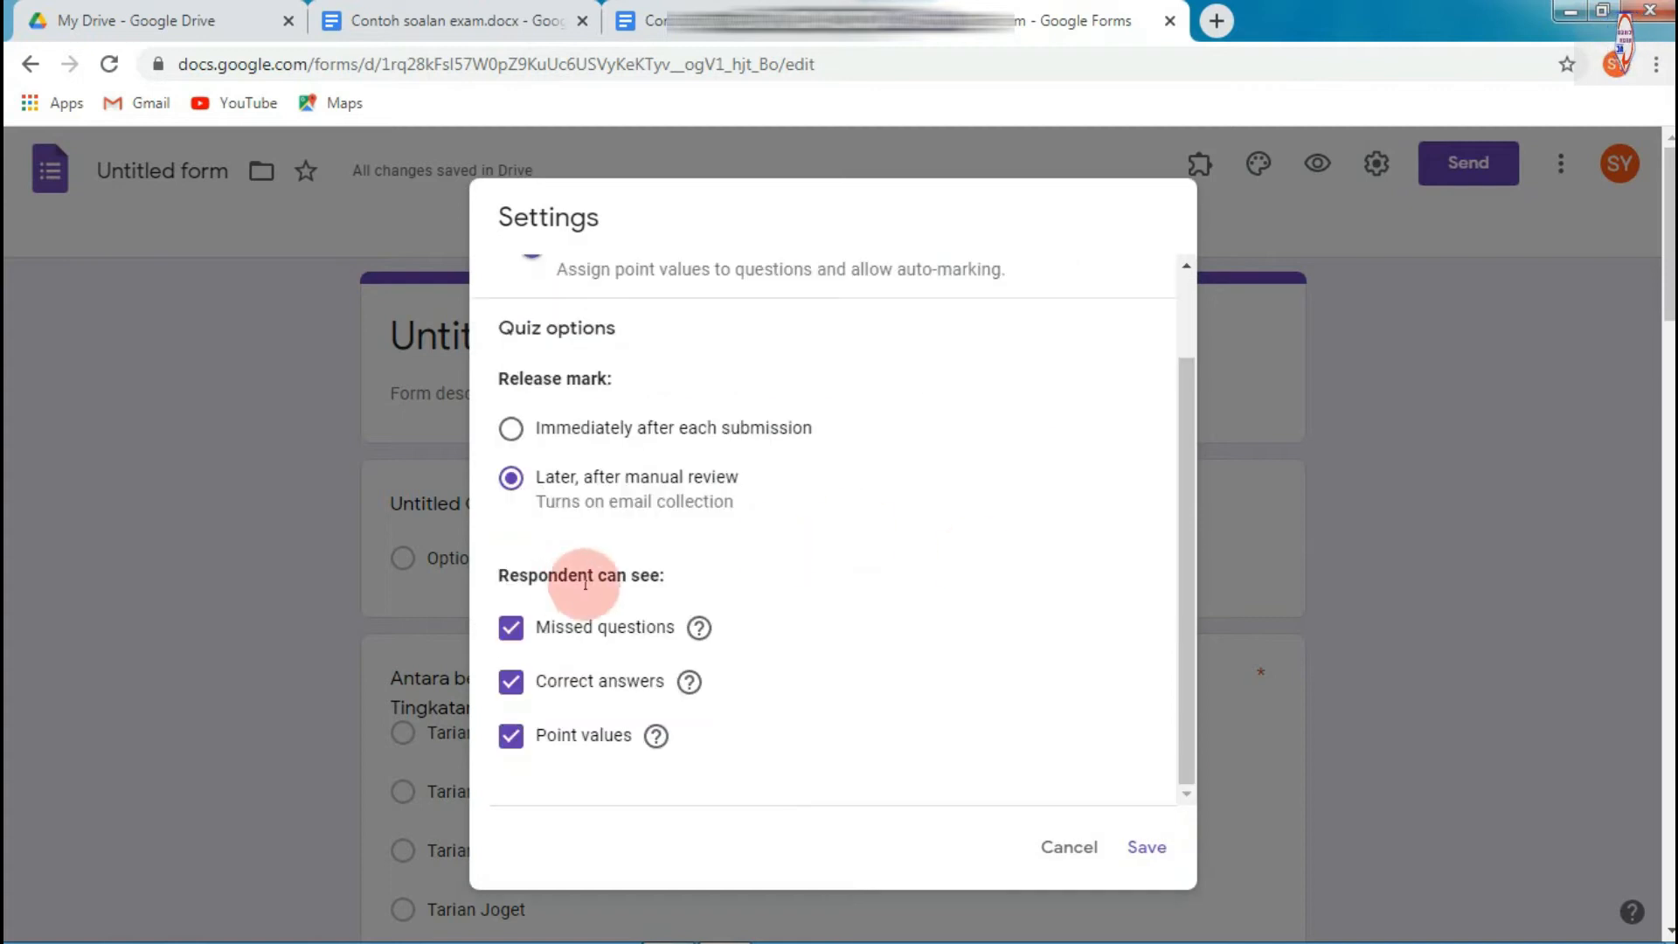
left_click(514, 627)
left_click(510, 681)
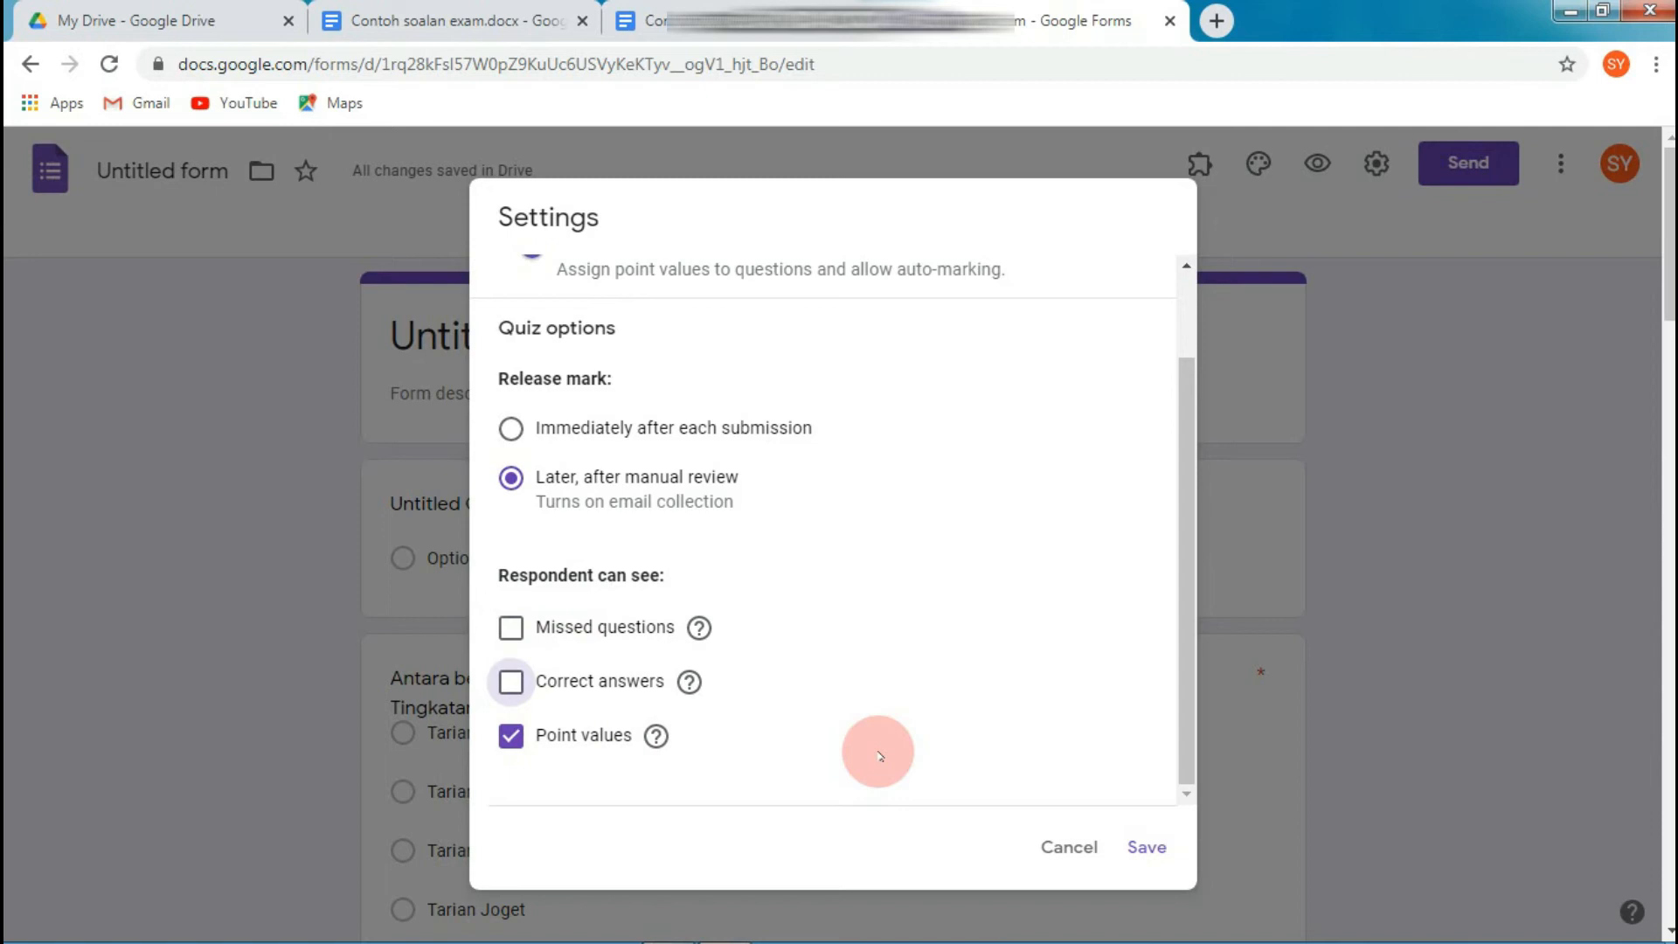
left_click(1130, 848)
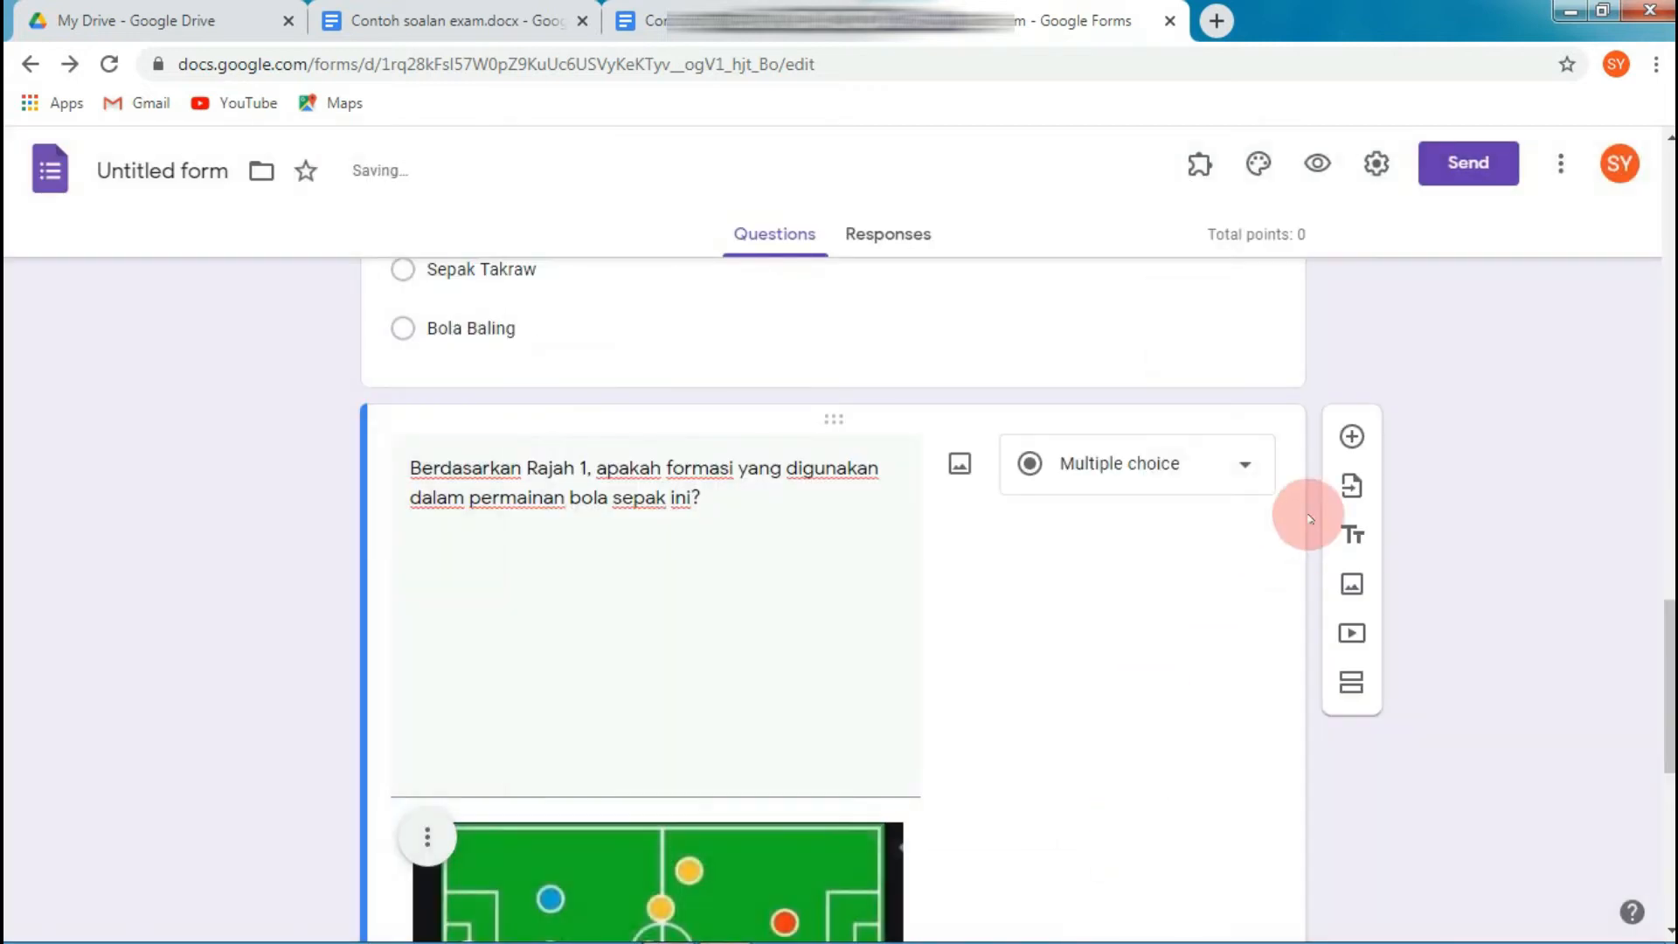
Rename the untitled form as "Ujian 1".
left_click_drag(1670, 681, 1670, 223)
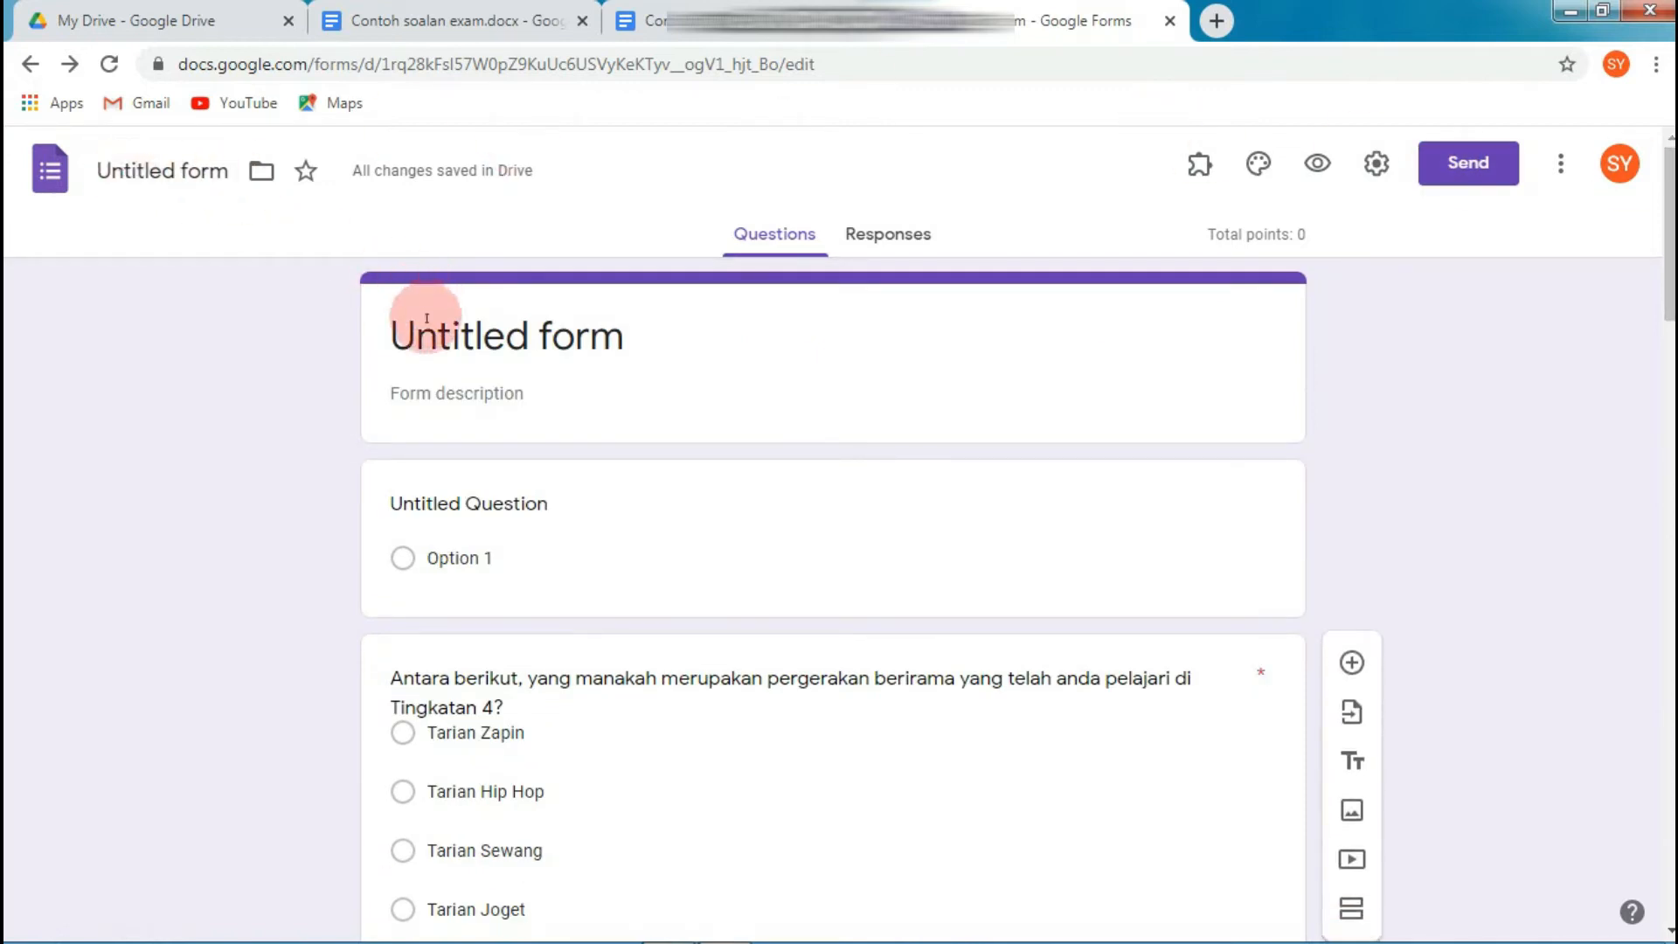
left_click(103, 171)
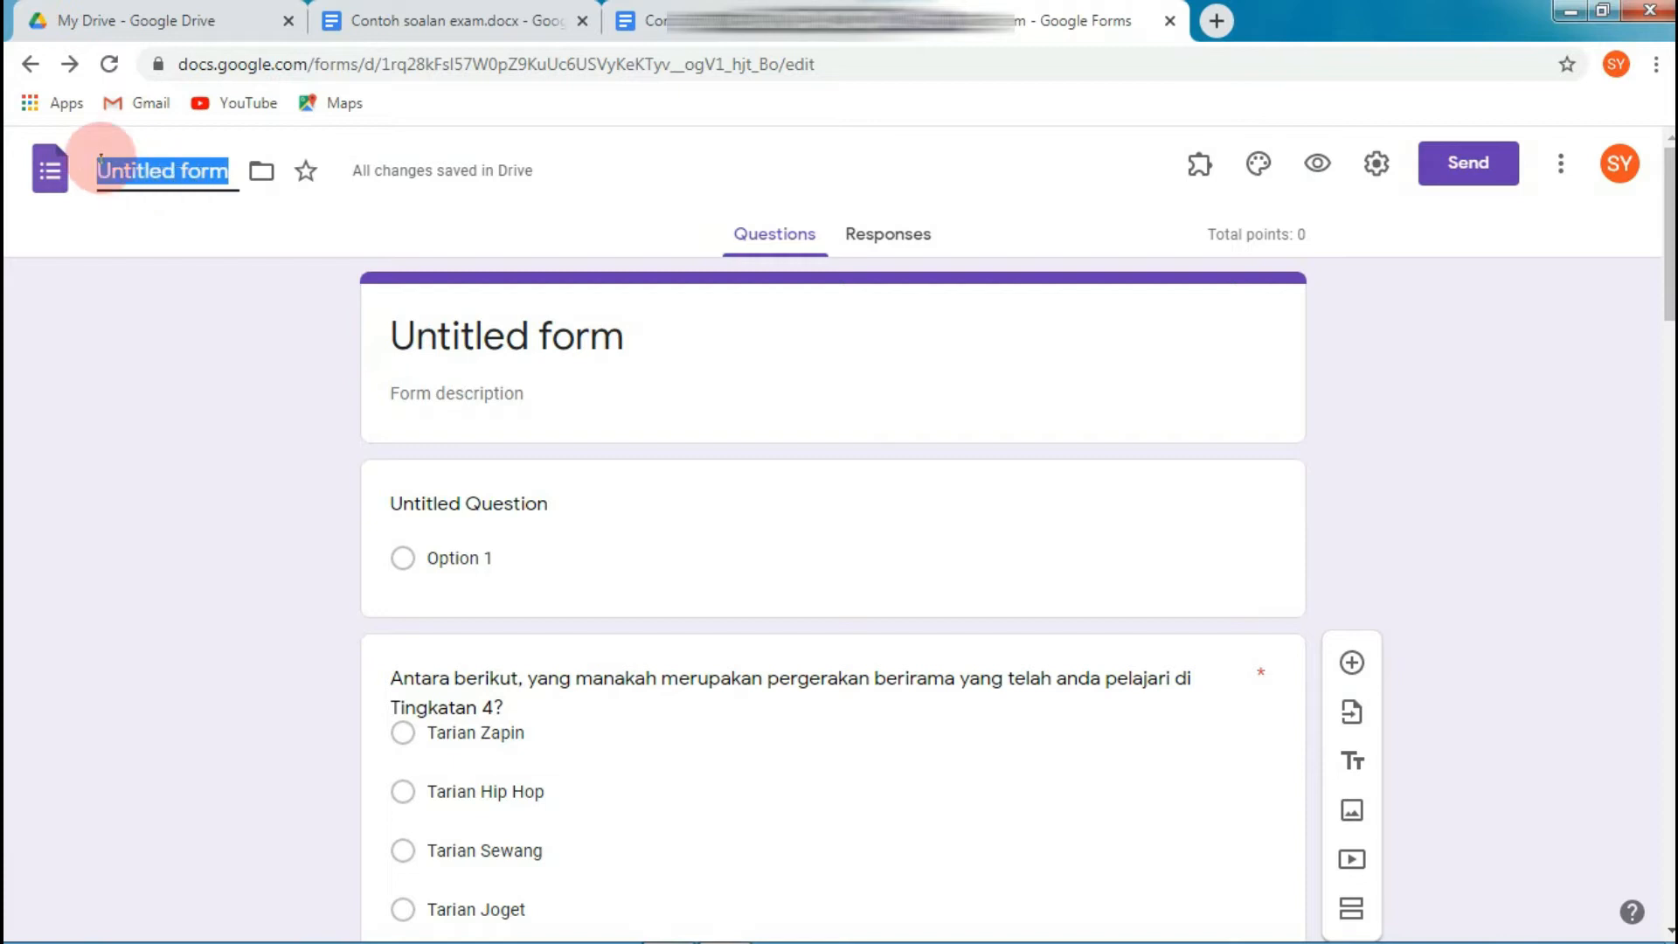
type("Ujian ")
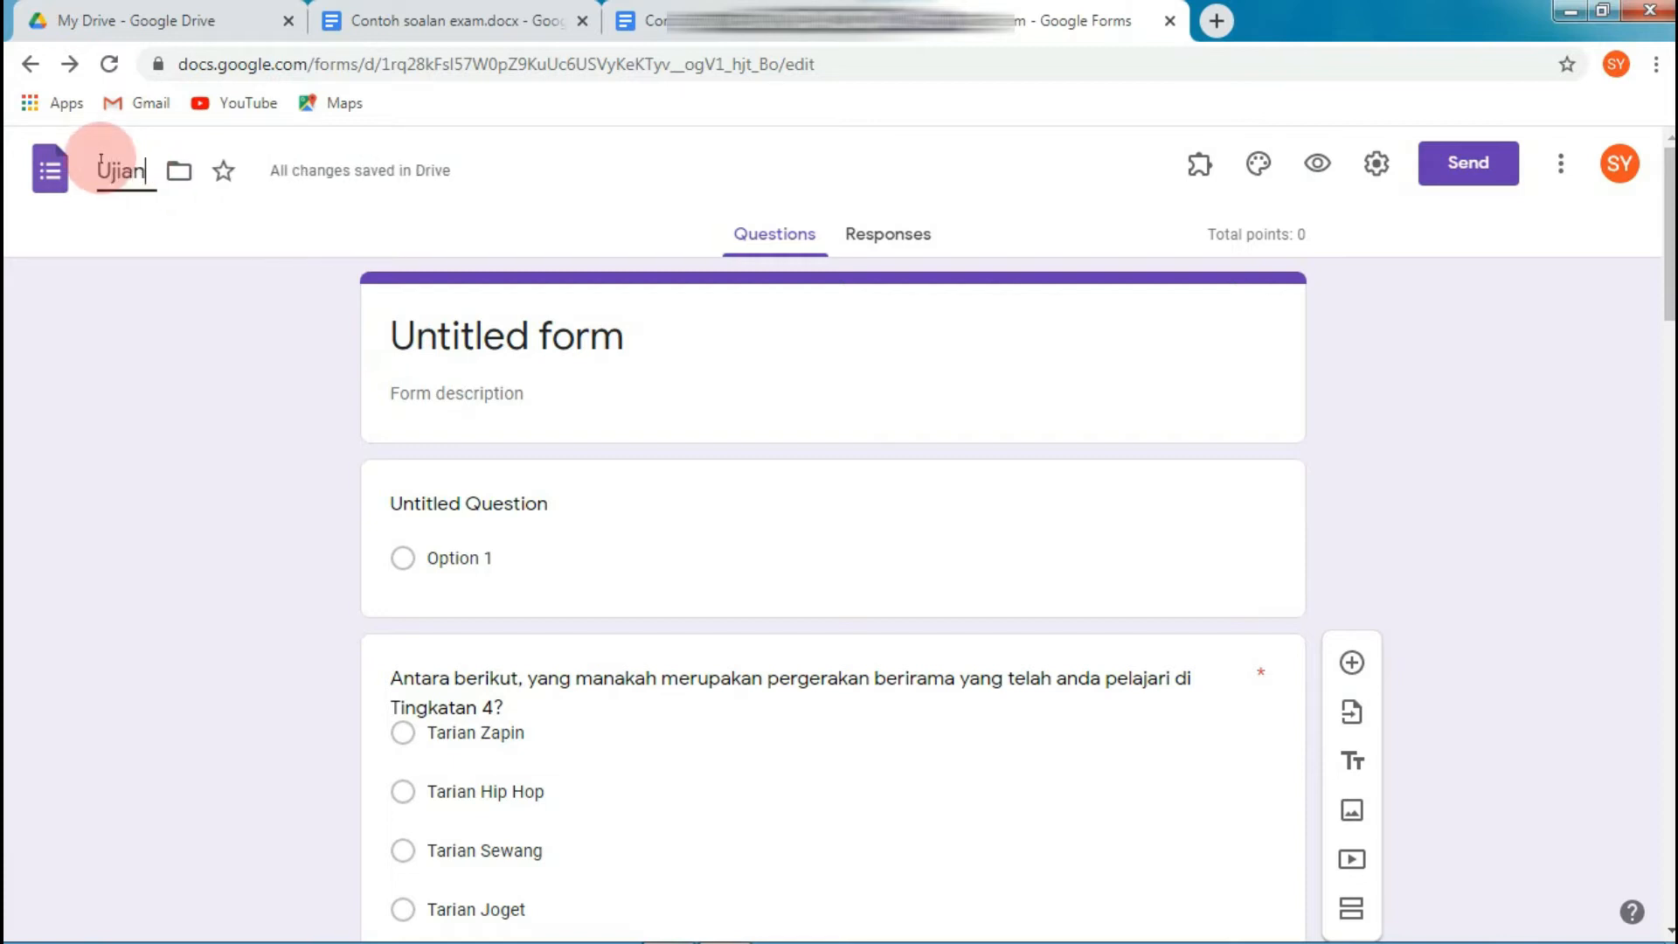
type("1")
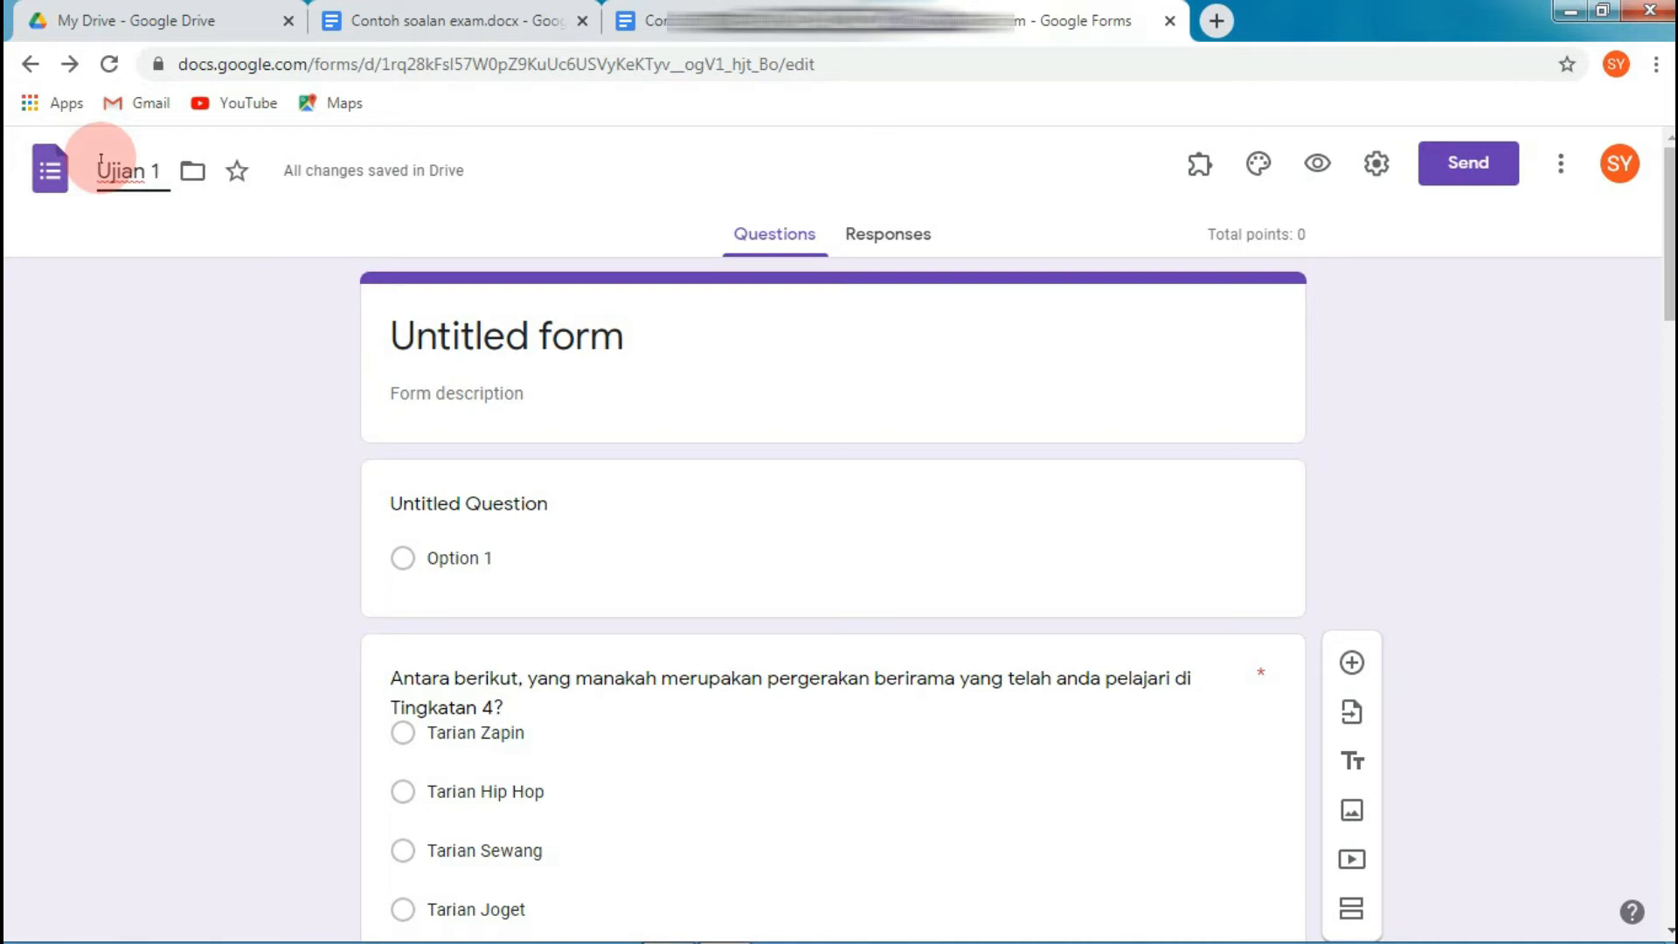
Apply the form's new name to its title and enter "Uji Minda Anda" as the form description.
left_click(416, 394)
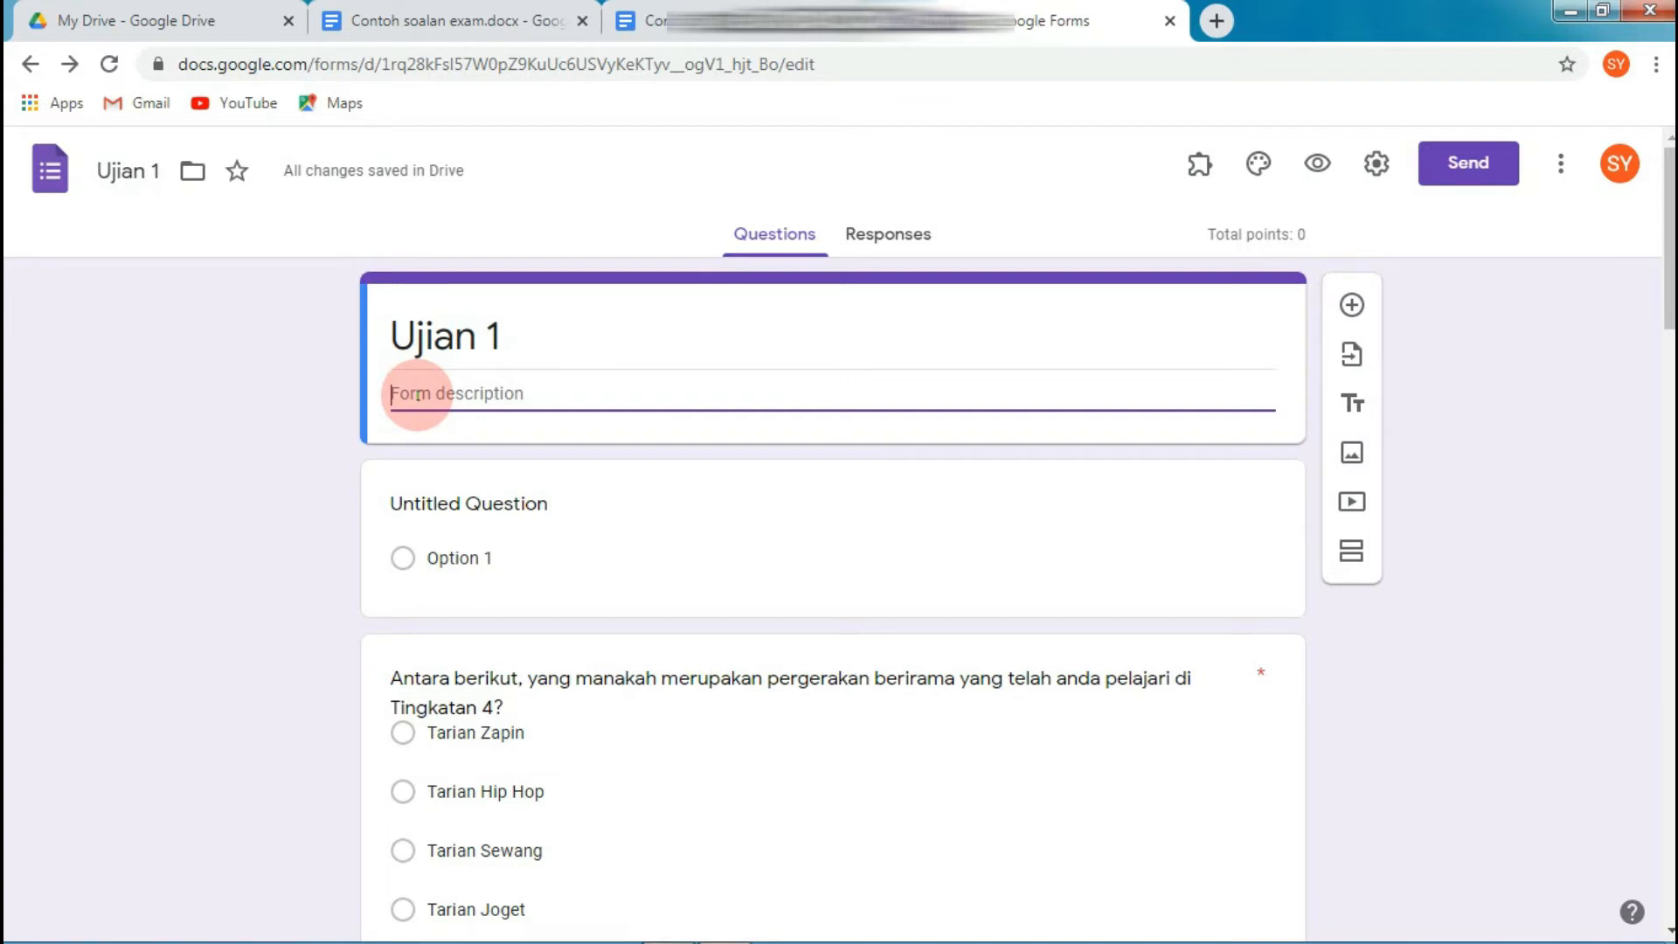
type("U")
type("jia")
key("BackSpace")
type("Mi nda")
key("BackSpace")
key("BackSpace")
key("BackSpace")
key("BackSpace")
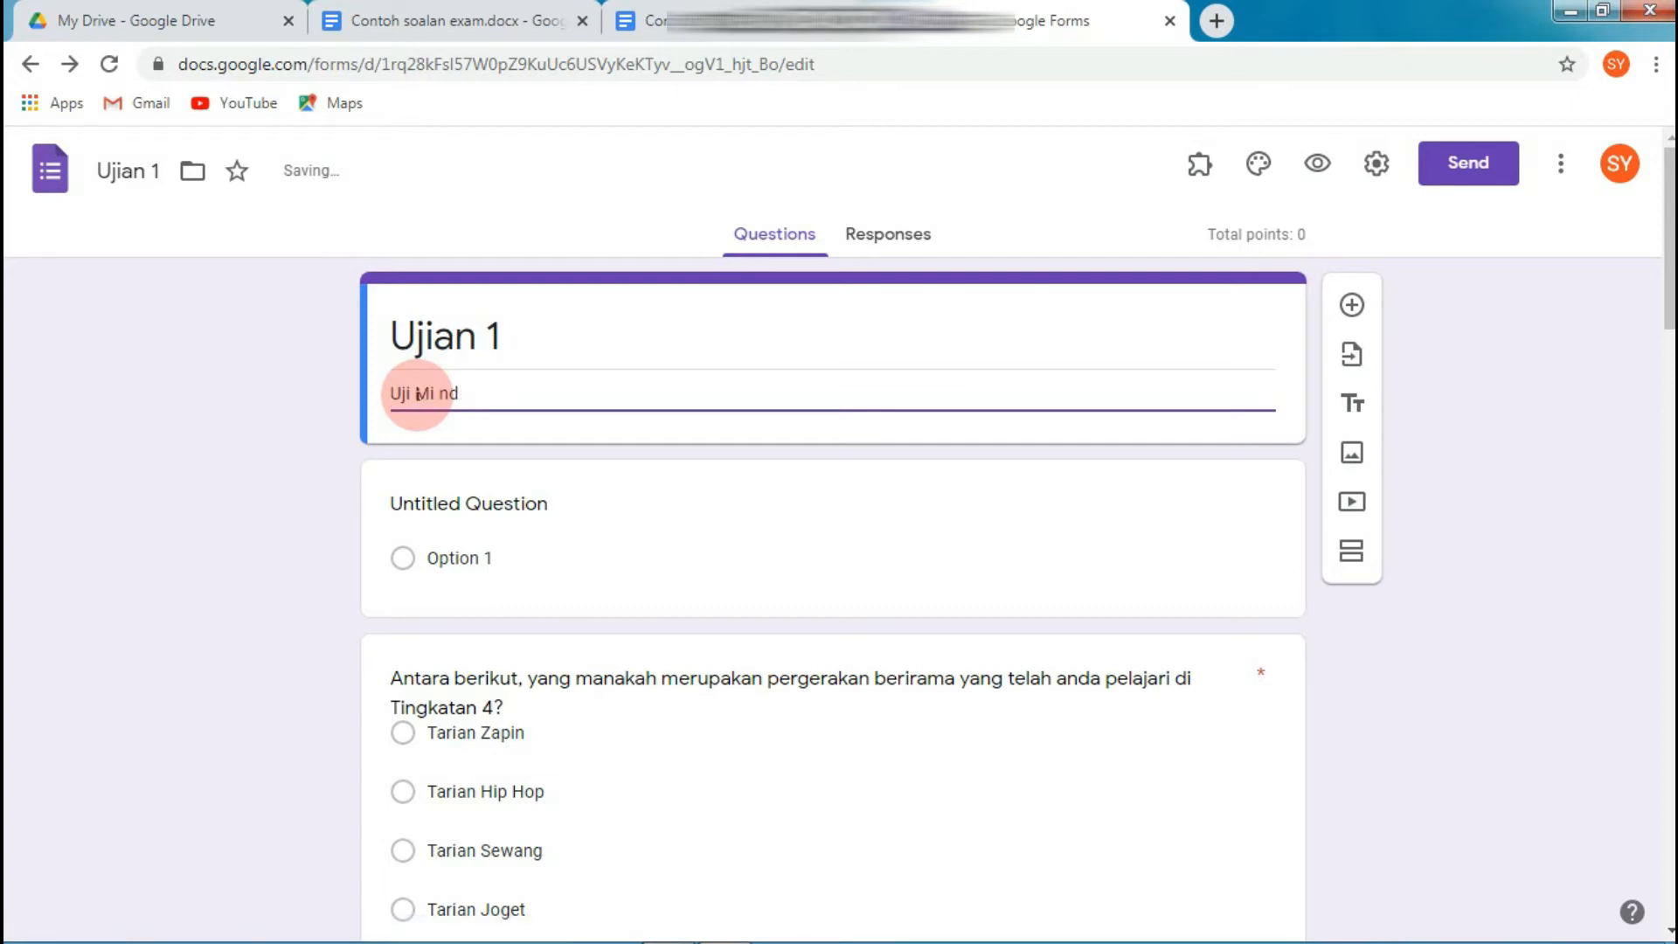
type("nda Anda")
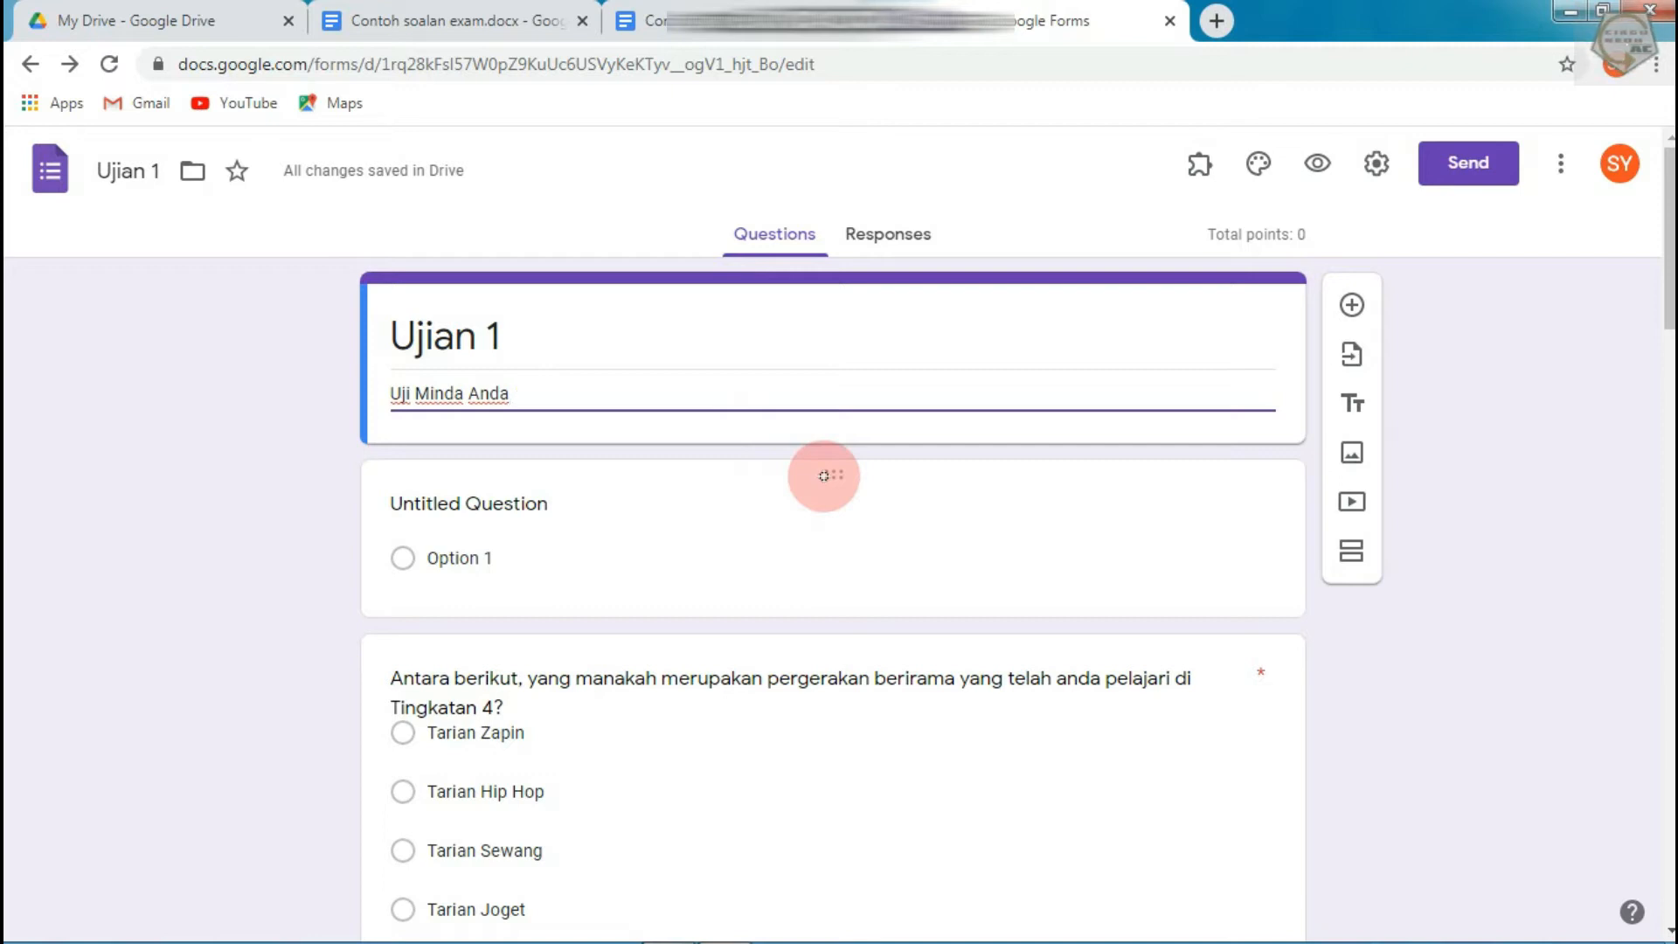
Turn the untitled first question into a required short-answer question titled "Nama Pelajar".
left_click(391, 505)
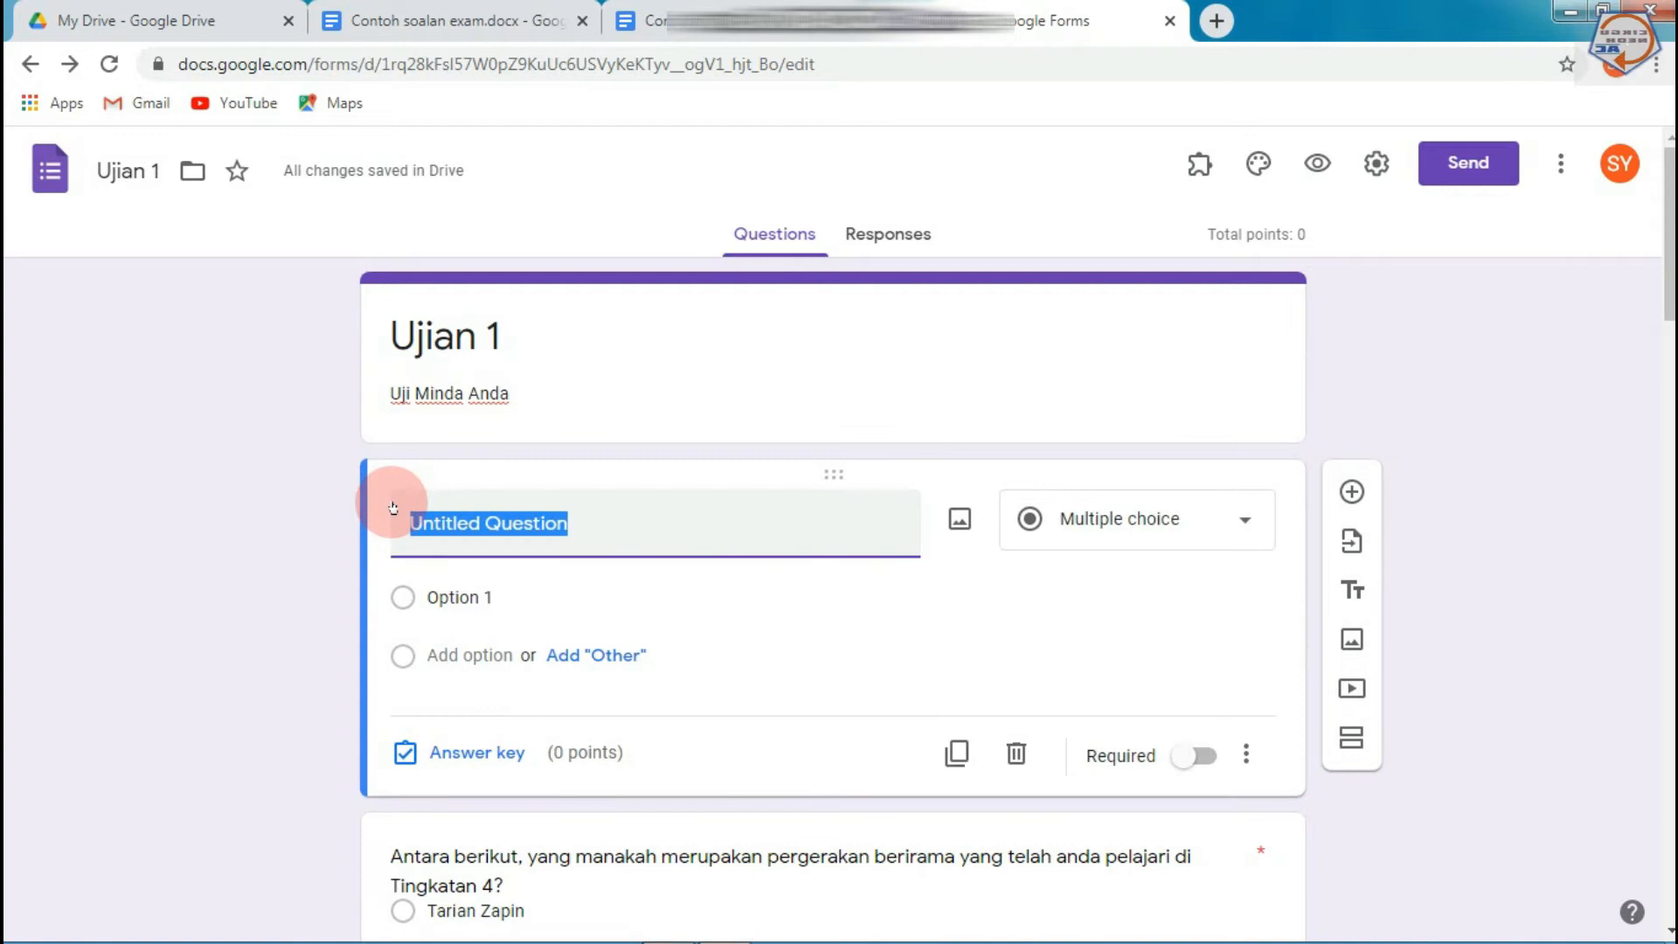
type("Nama P")
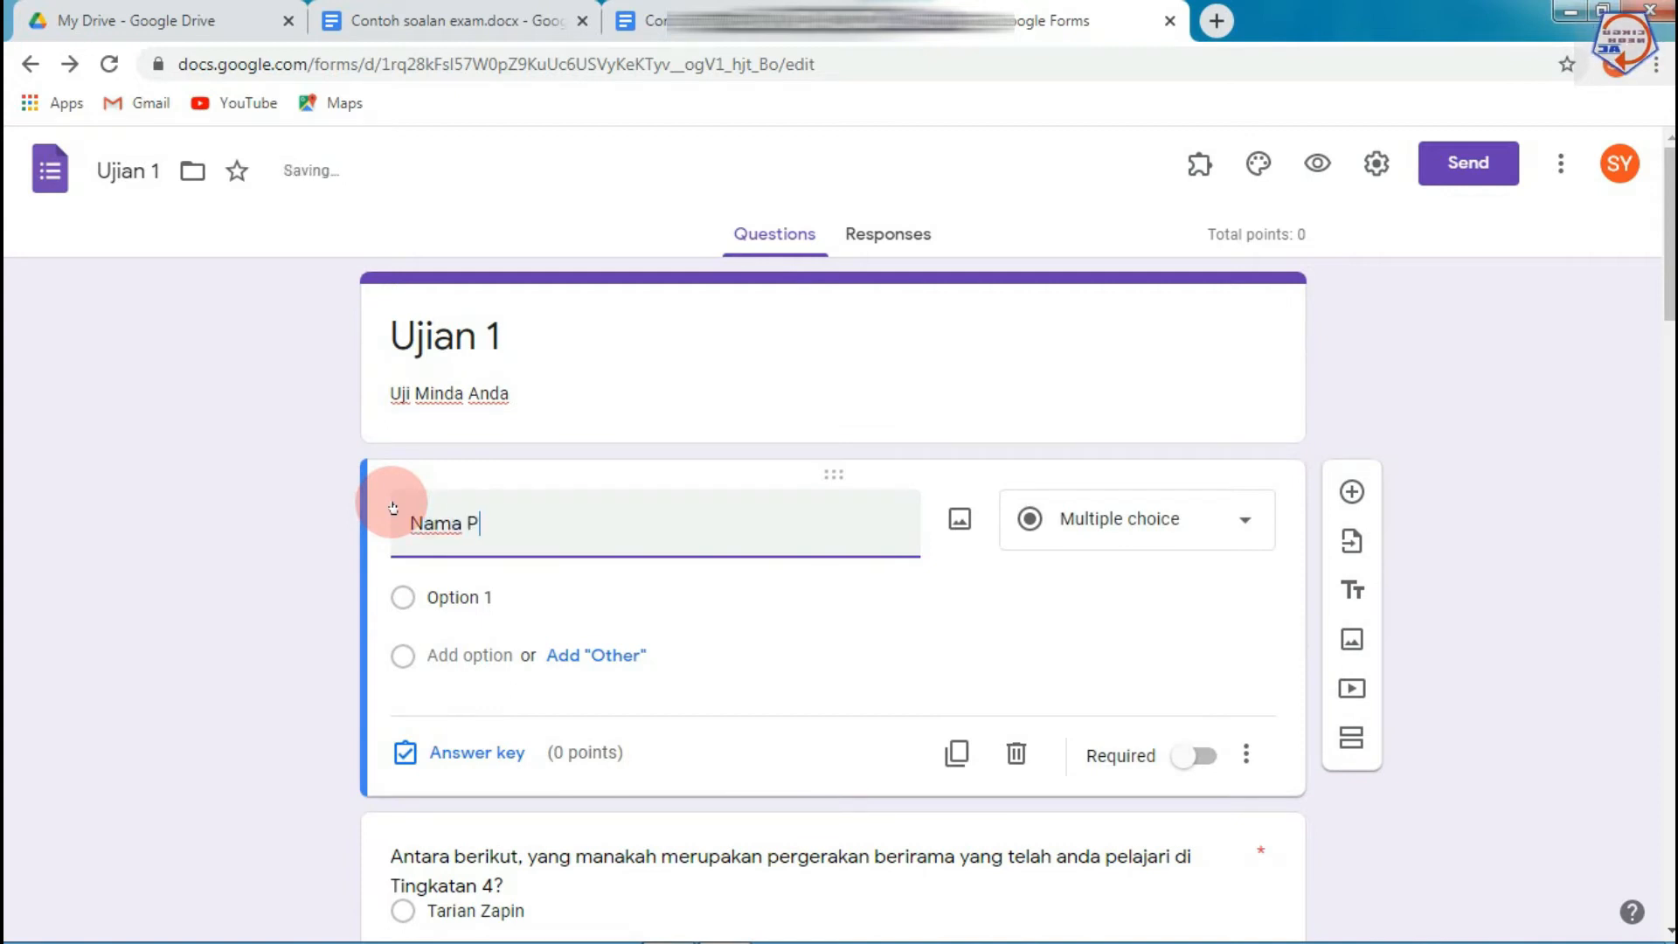
type("elajar")
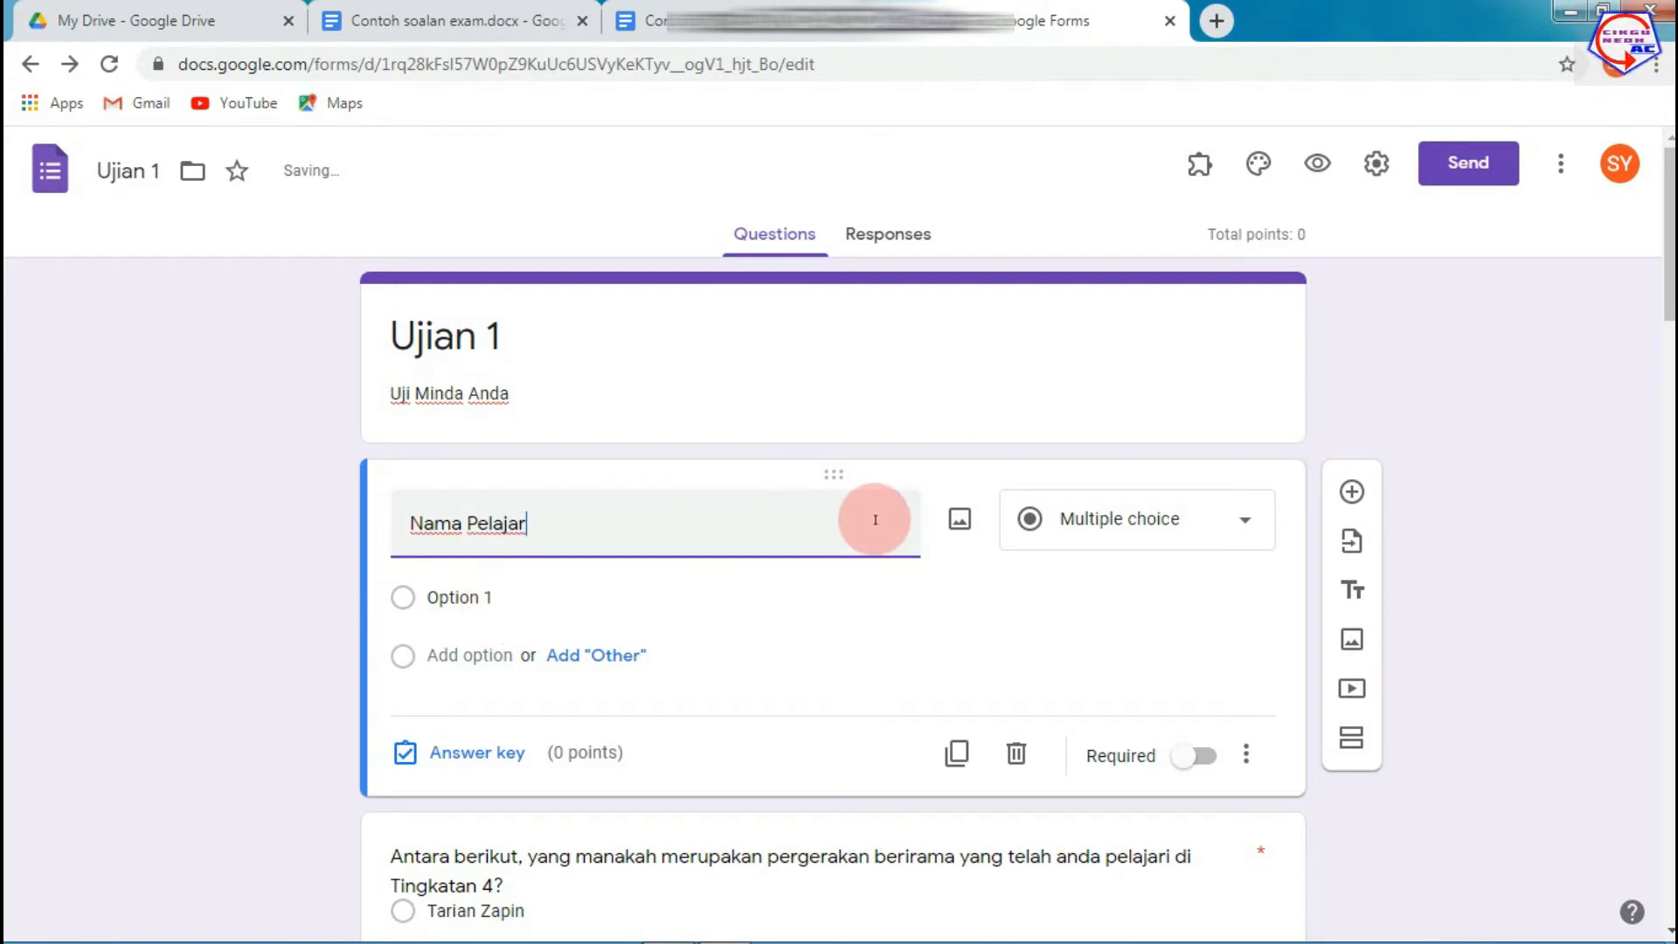
left_click(1242, 519)
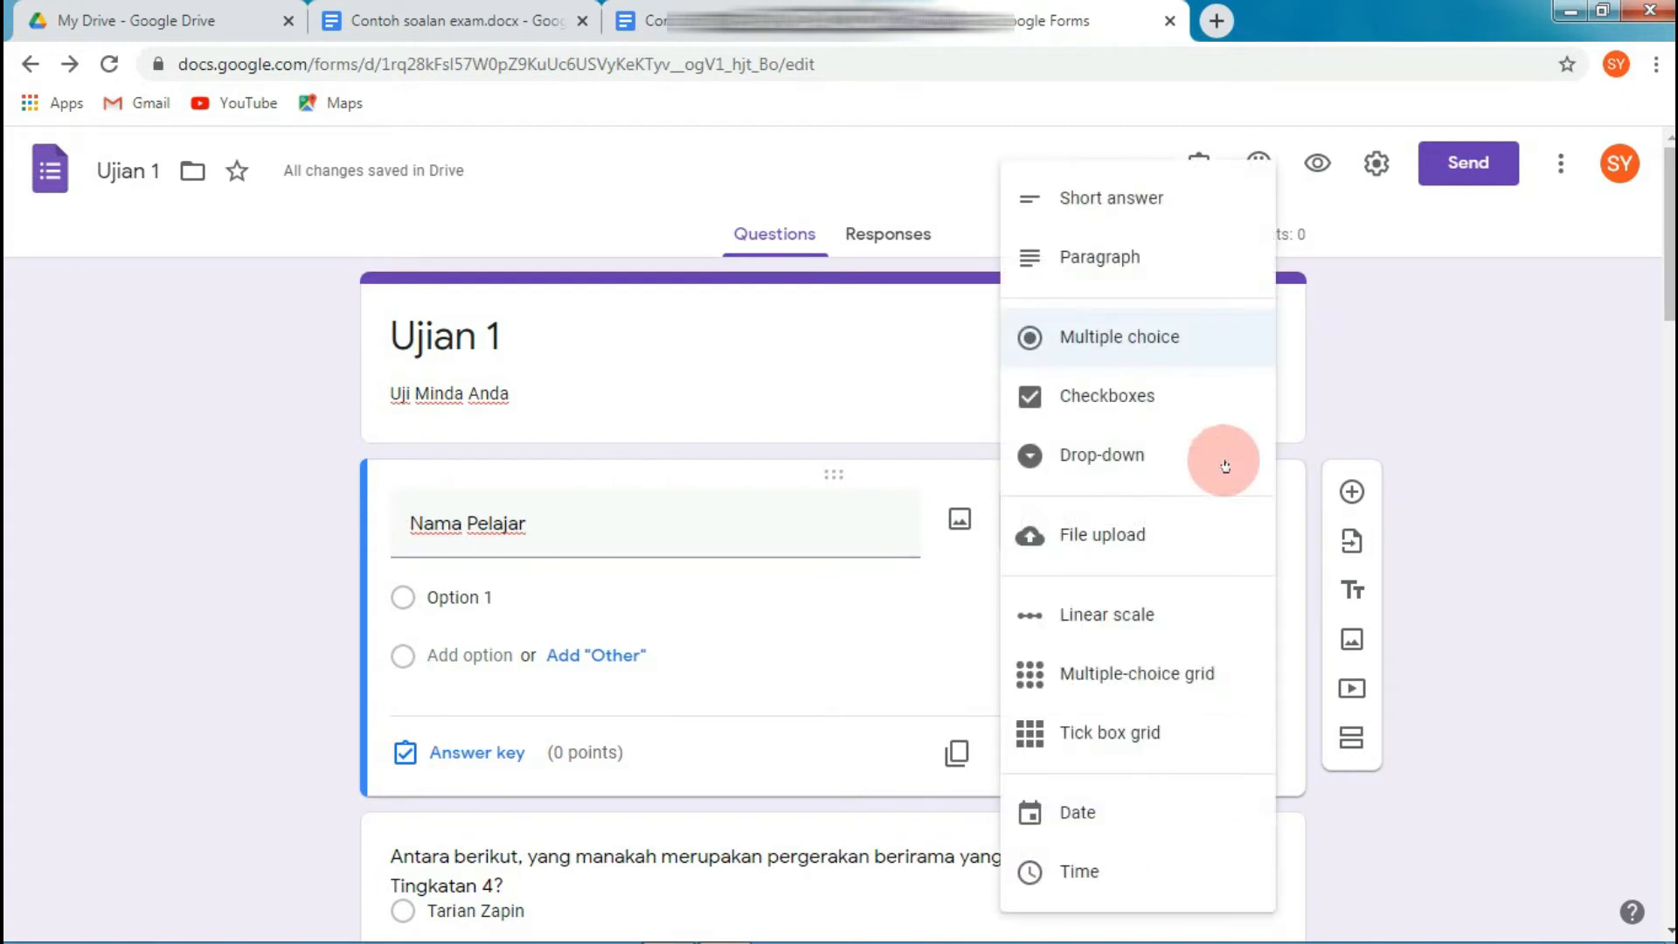
left_click(1166, 203)
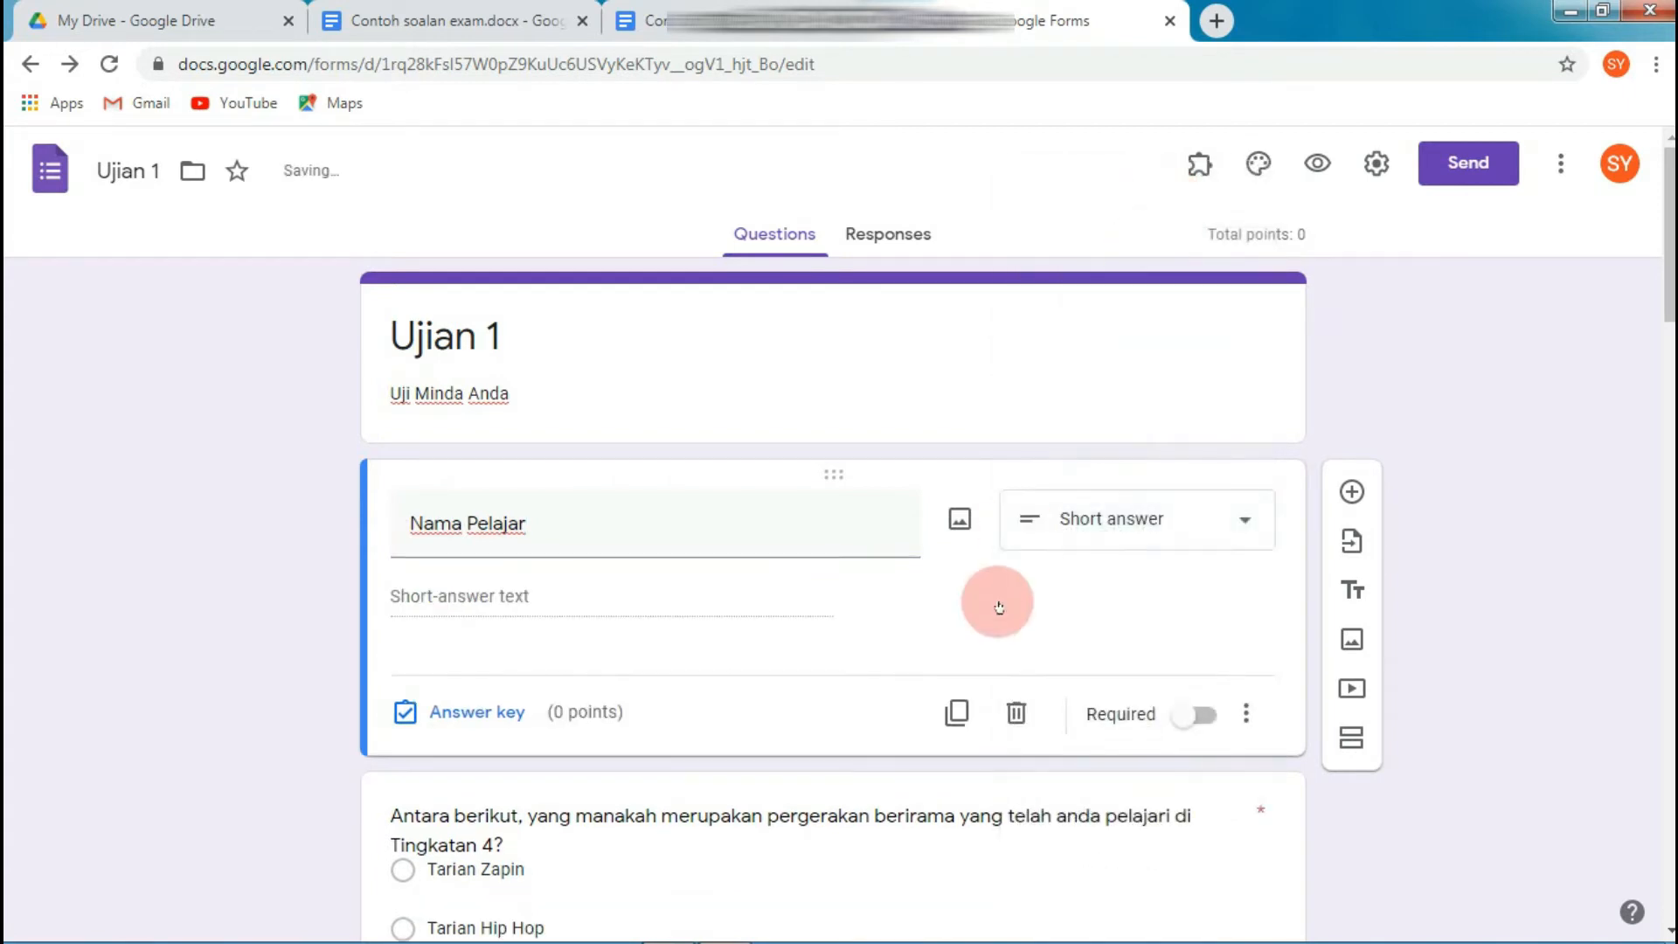
left_click(1204, 715)
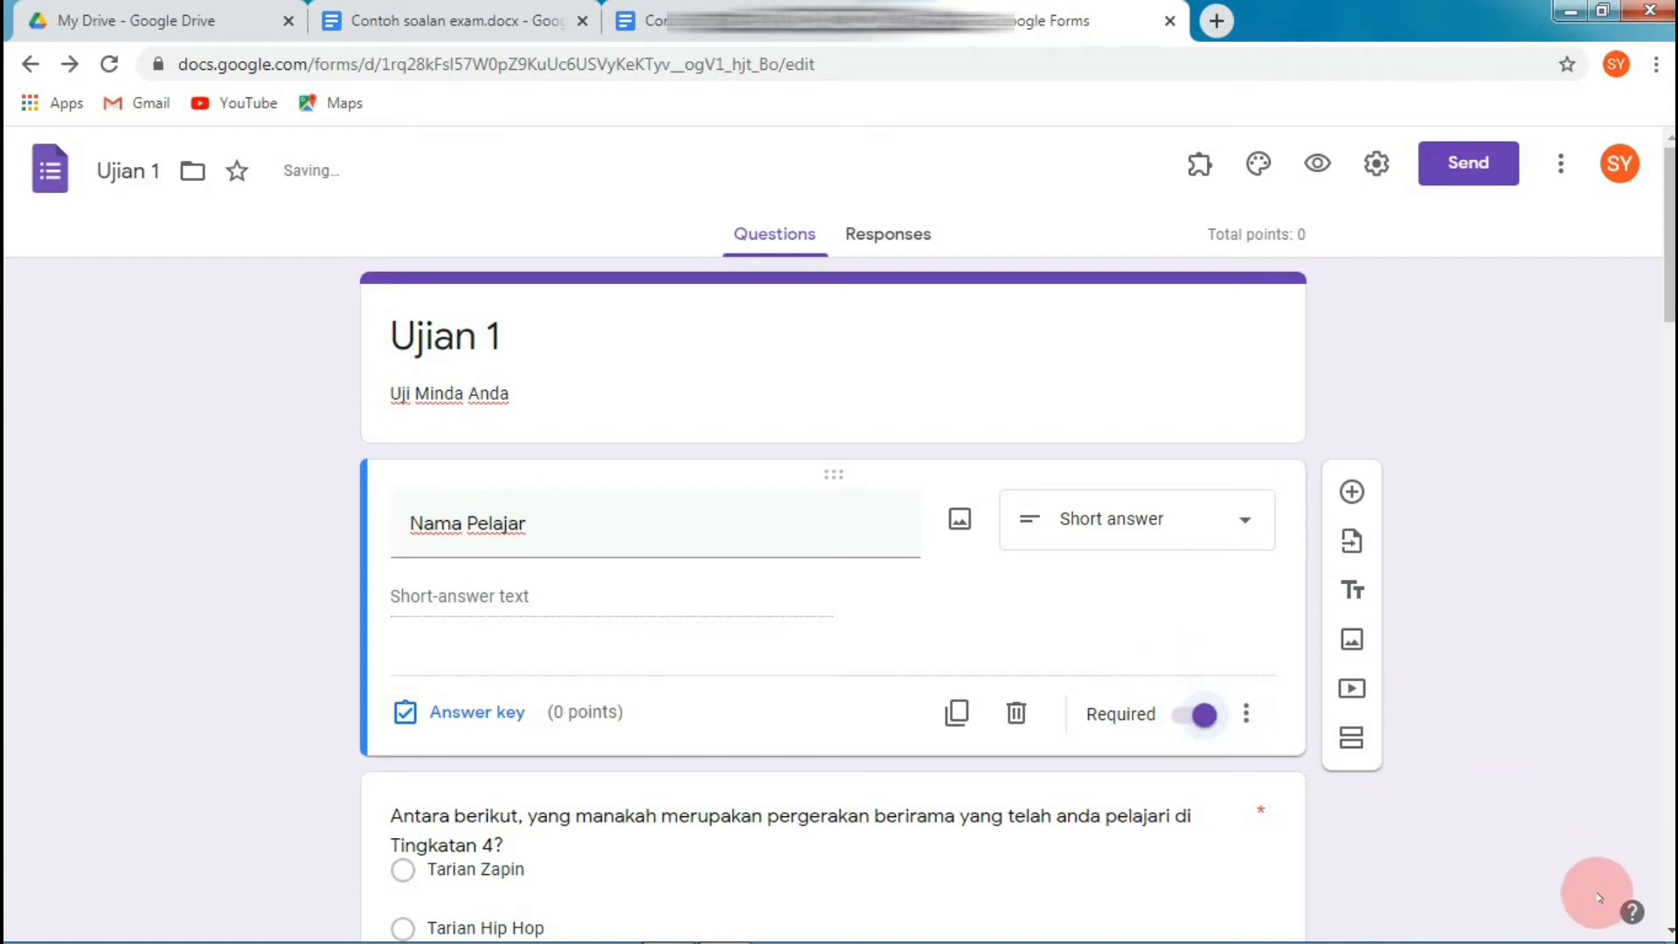
Add a drop-down question titled "Kelas" below the "Nama Pelajar" question.
scroll(1660, 913, "down", 3)
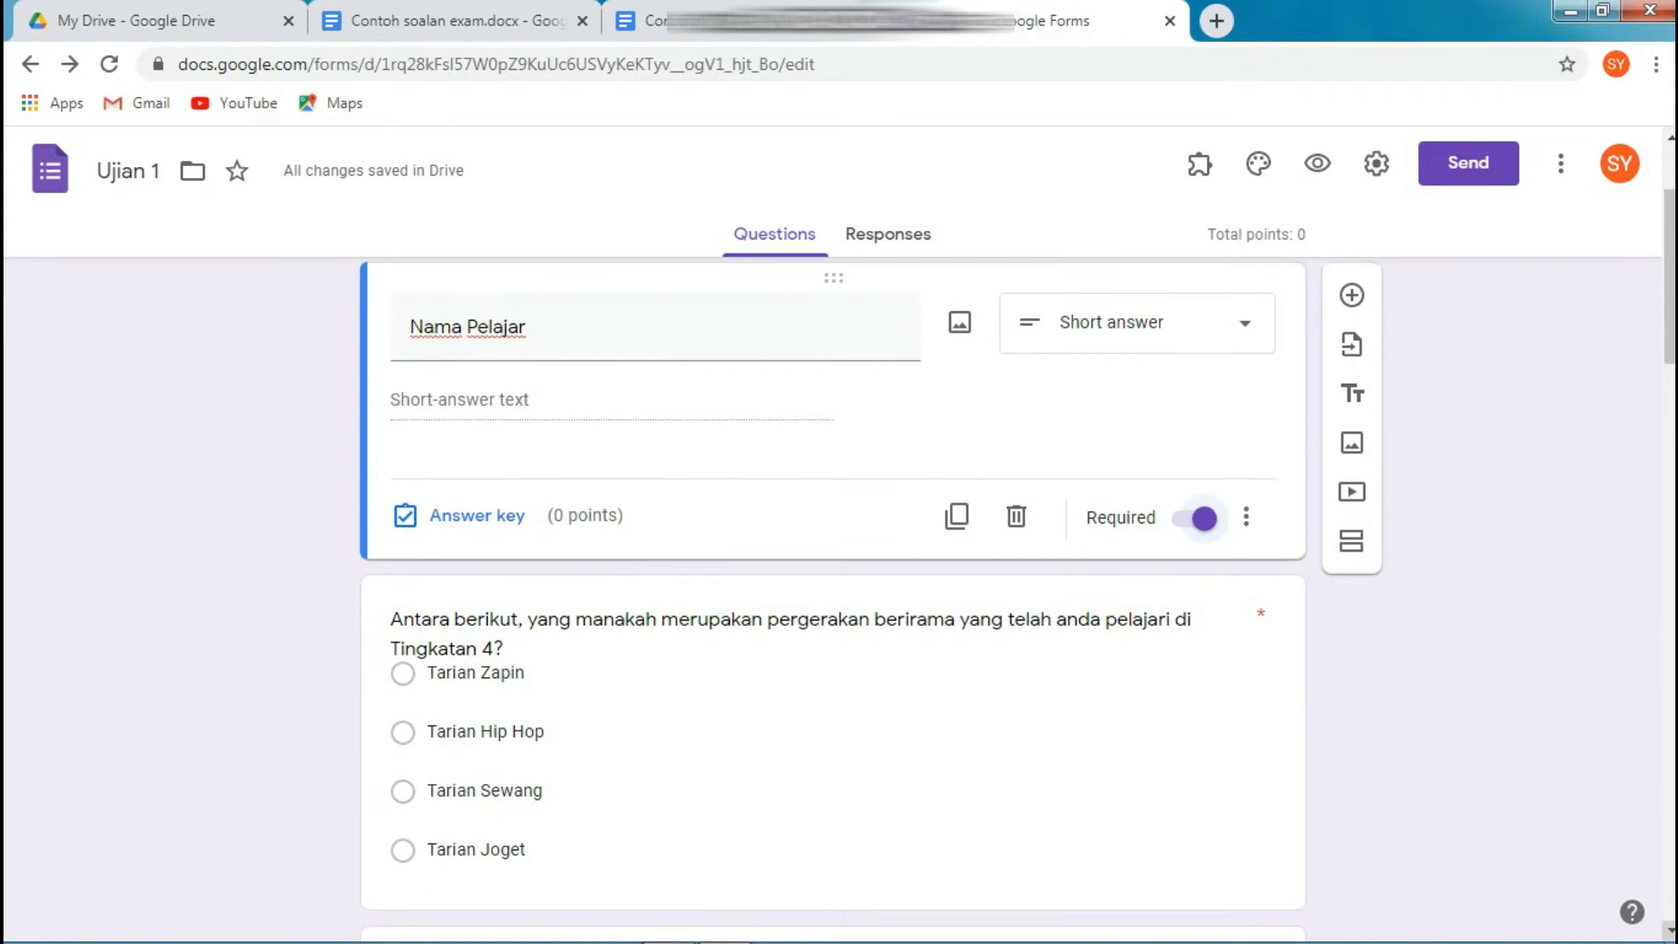
left_click(1352, 305)
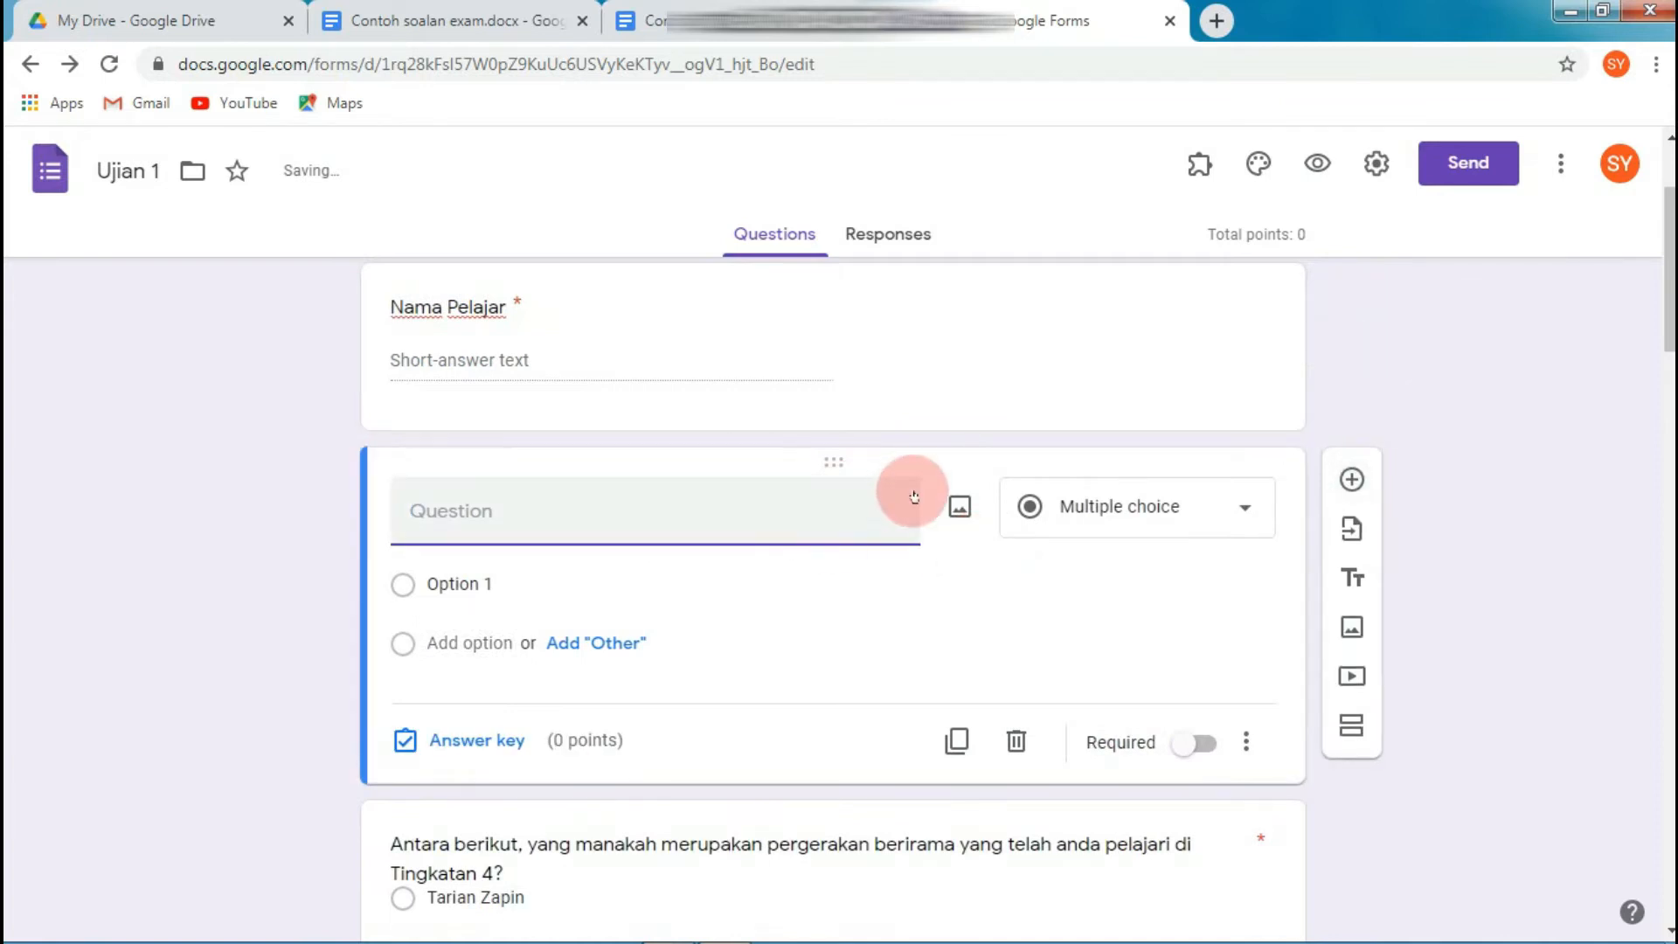
type("Kelas")
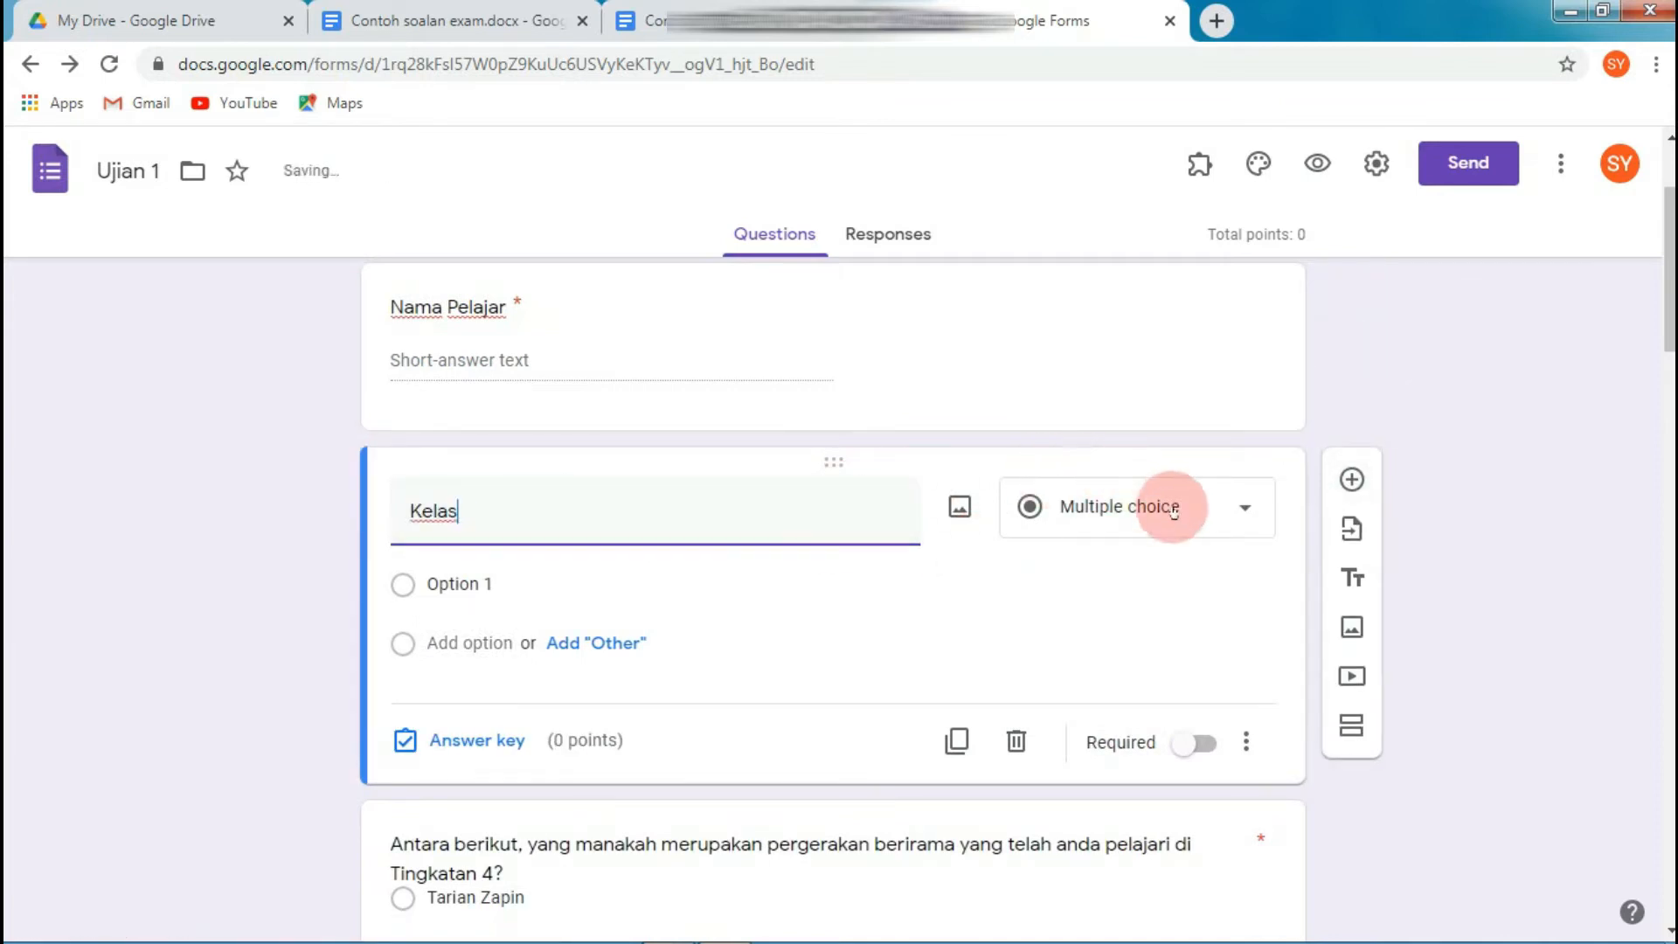
left_click(1237, 509)
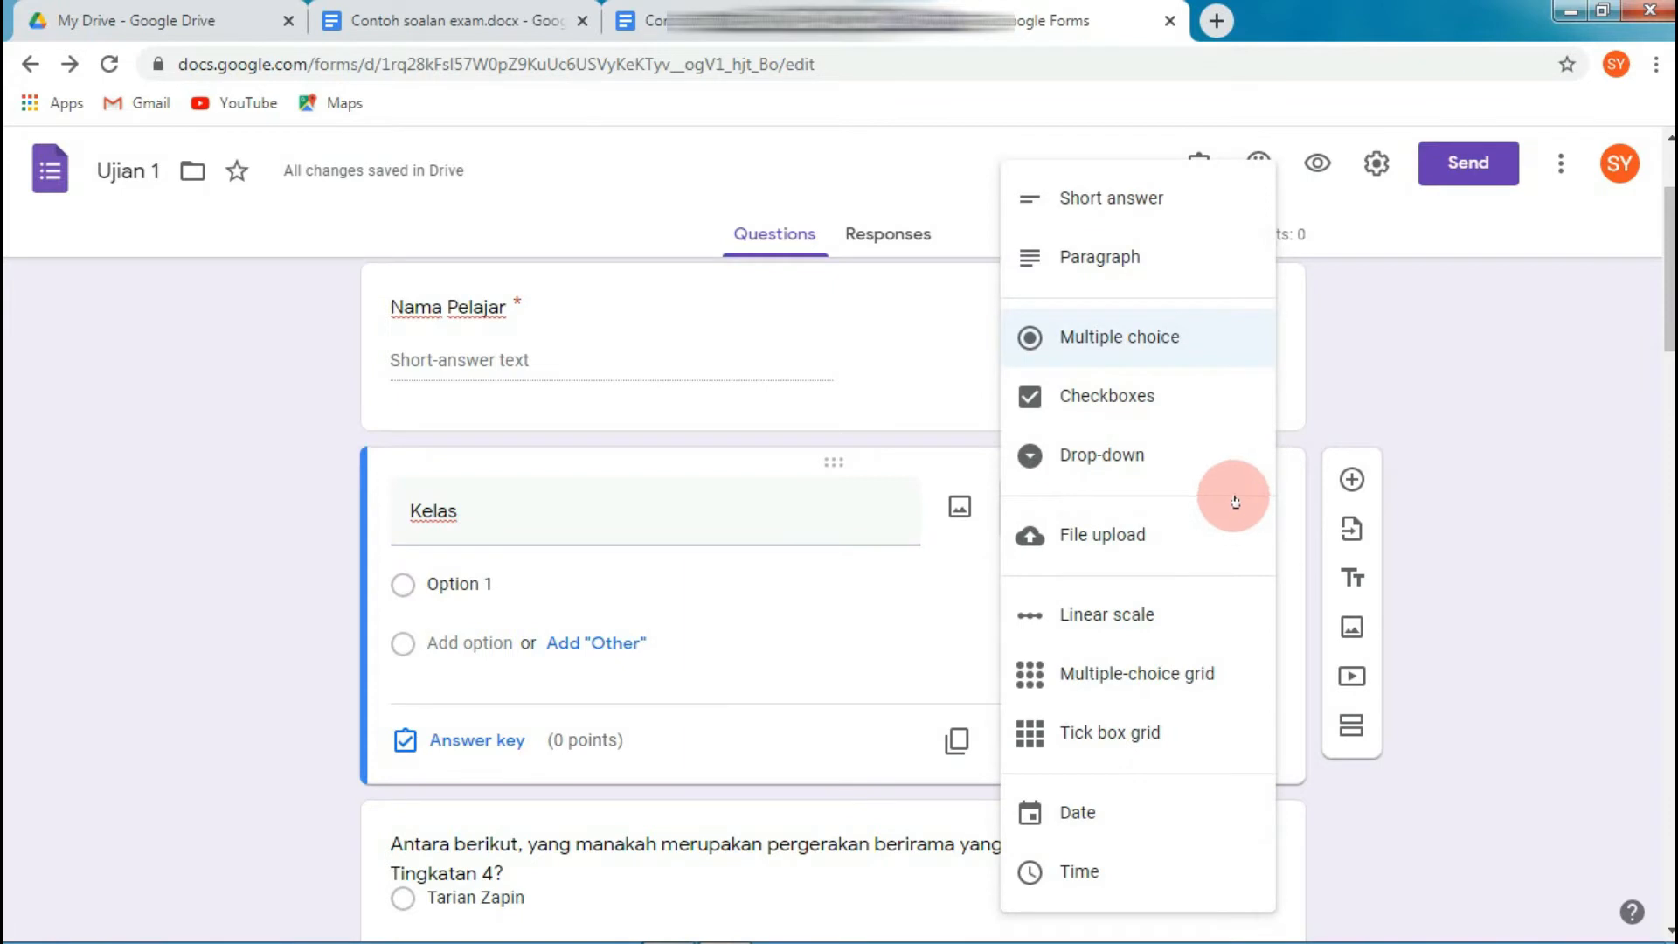
left_click(1216, 470)
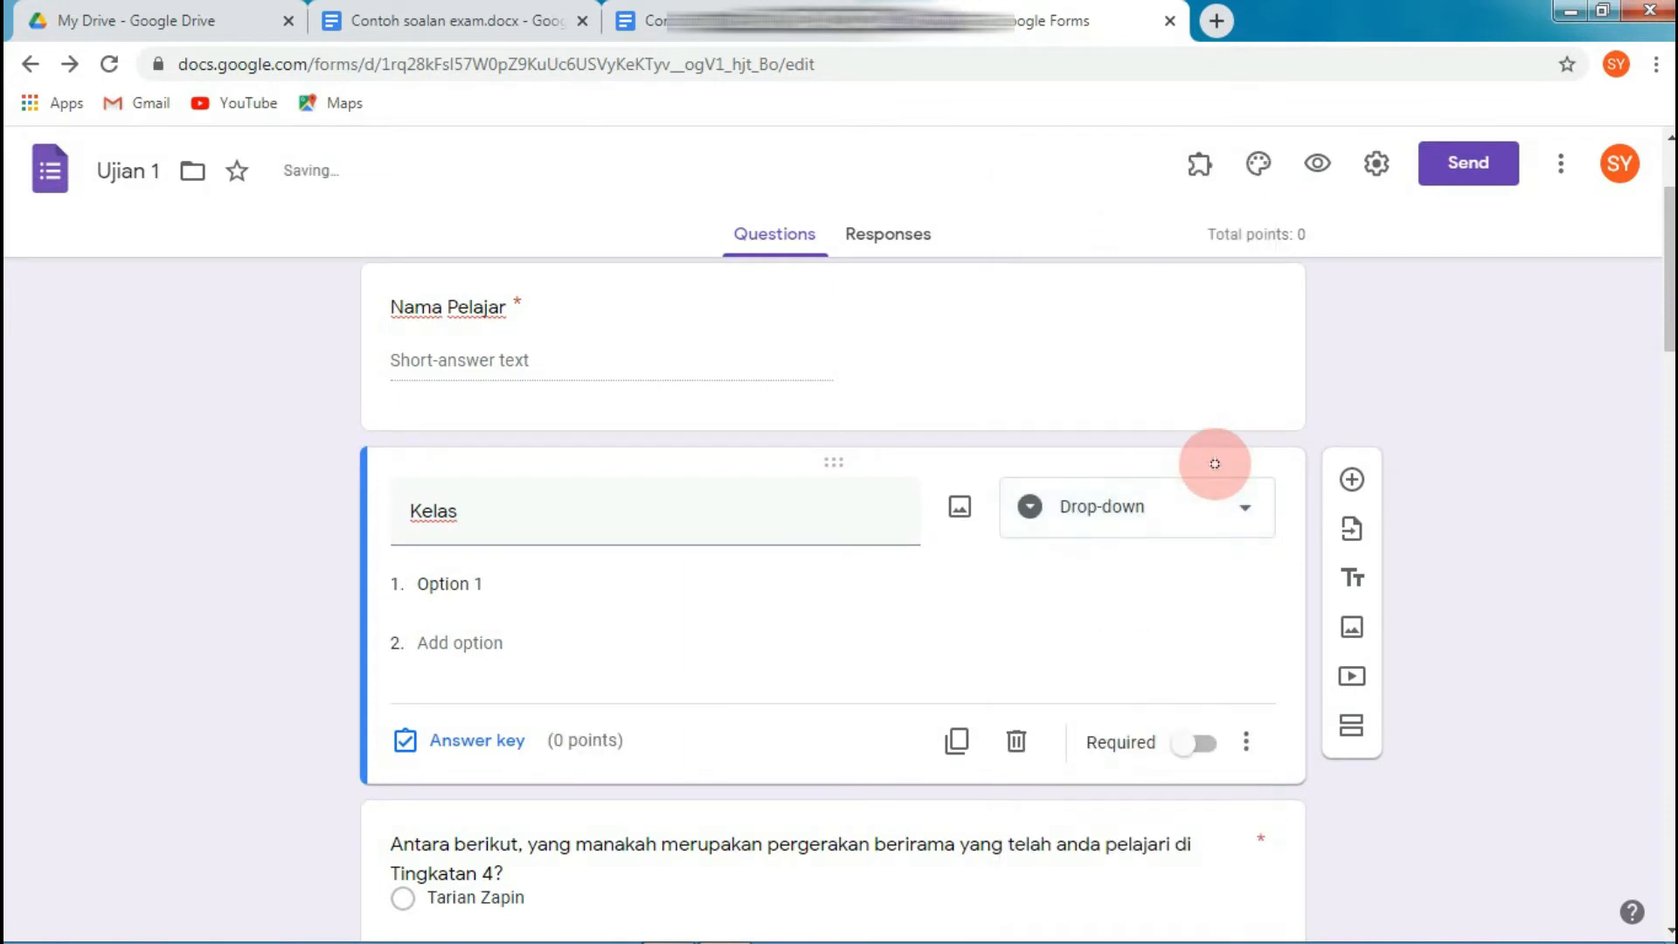
Enter 4A, 4B, 4C, 4D and 4E as the options of the "Kelas" drop-down.
left_click(575, 584)
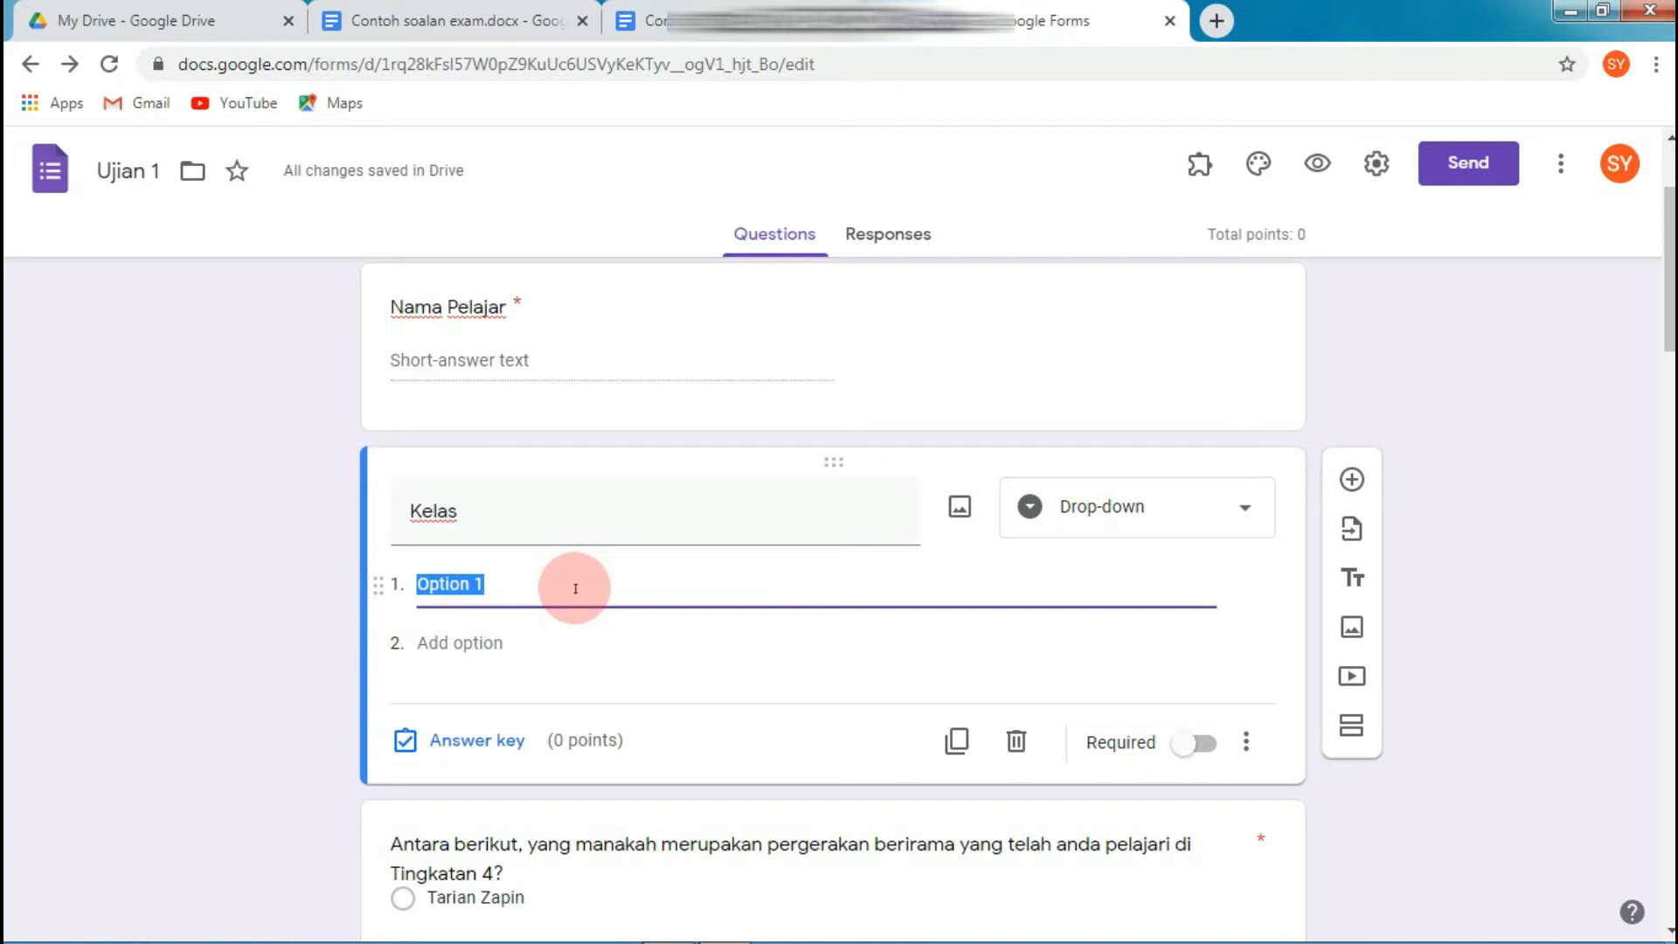
type("4A")
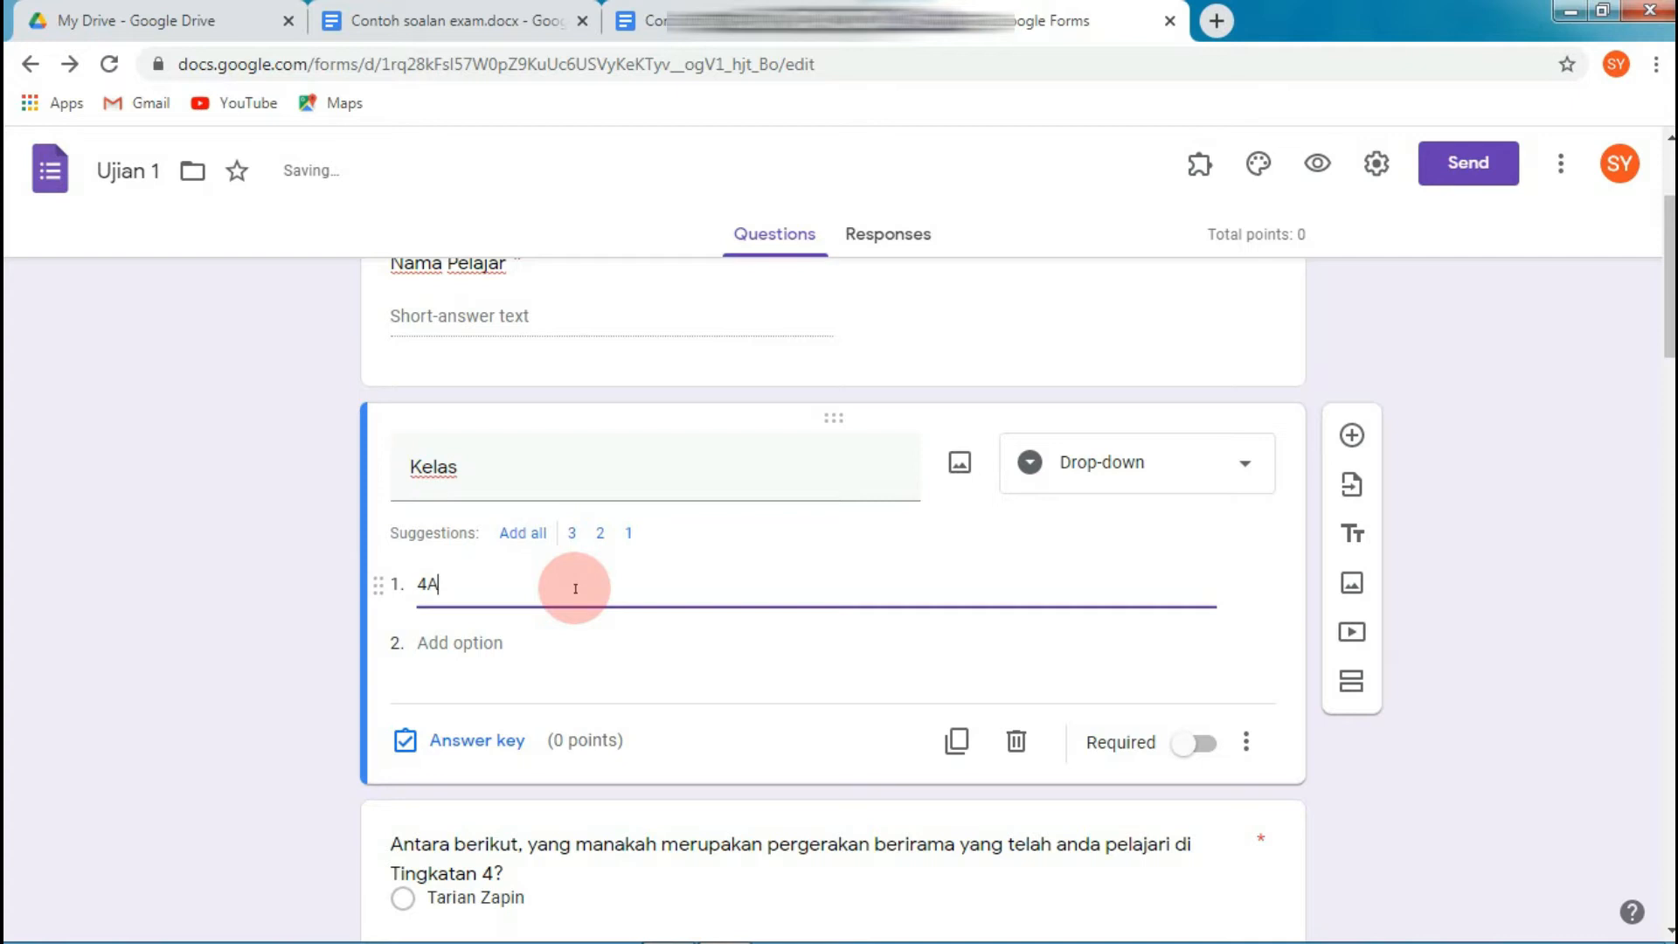
key("Return")
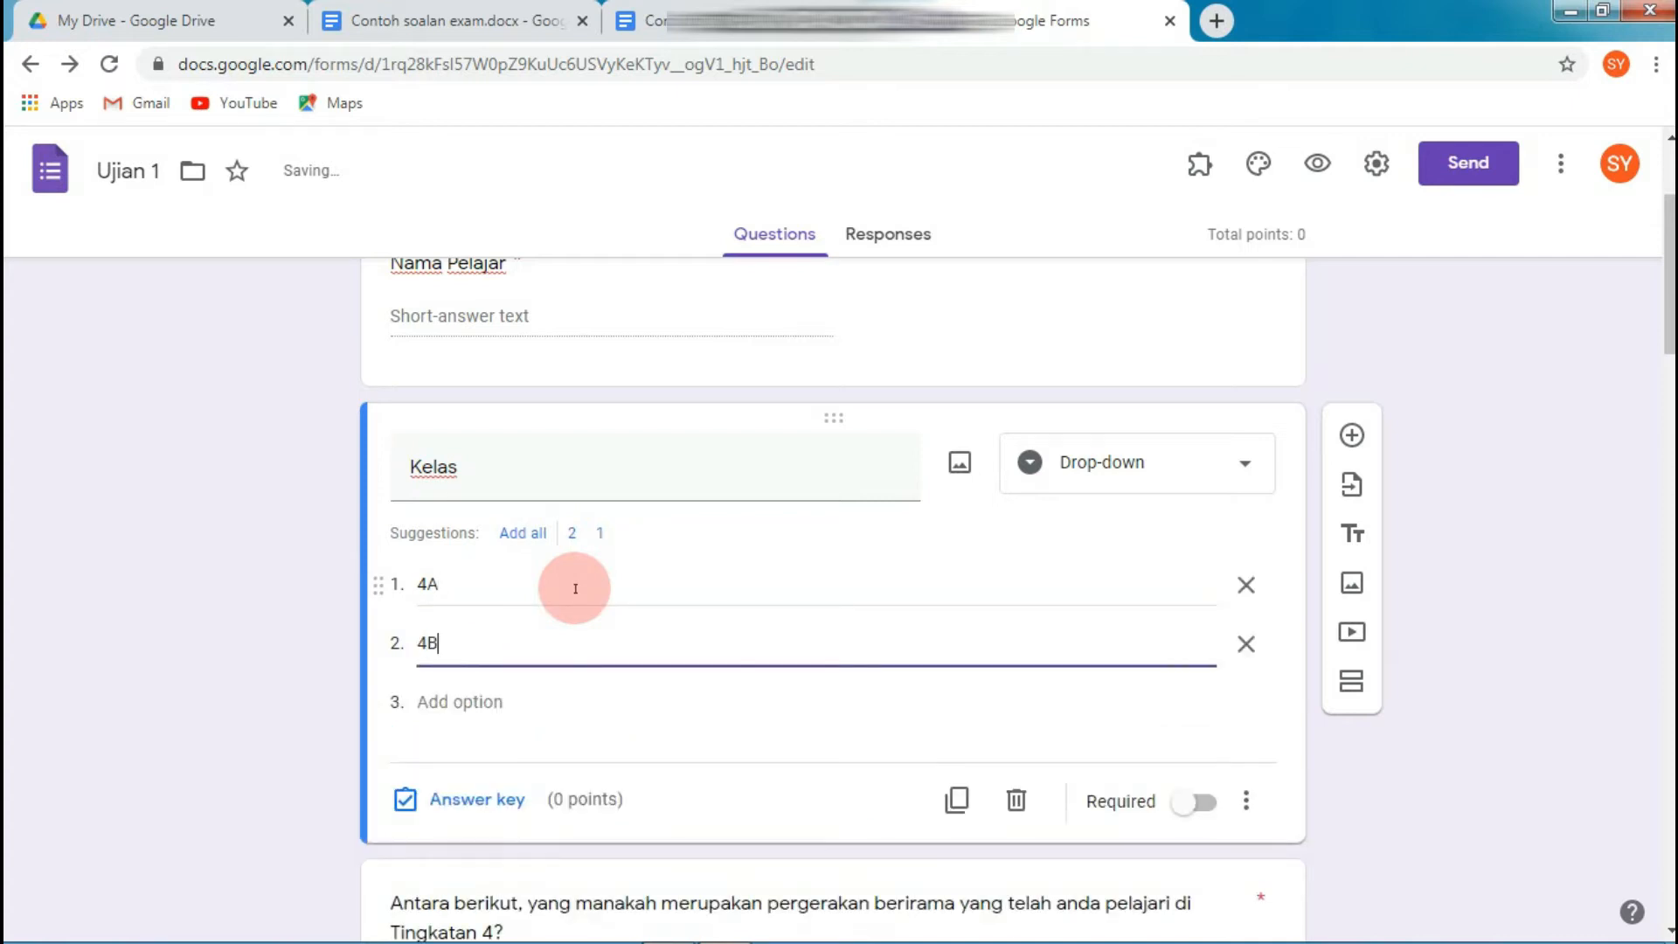
key("Return")
key("Return")
type("4")
key("Return")
type("4")
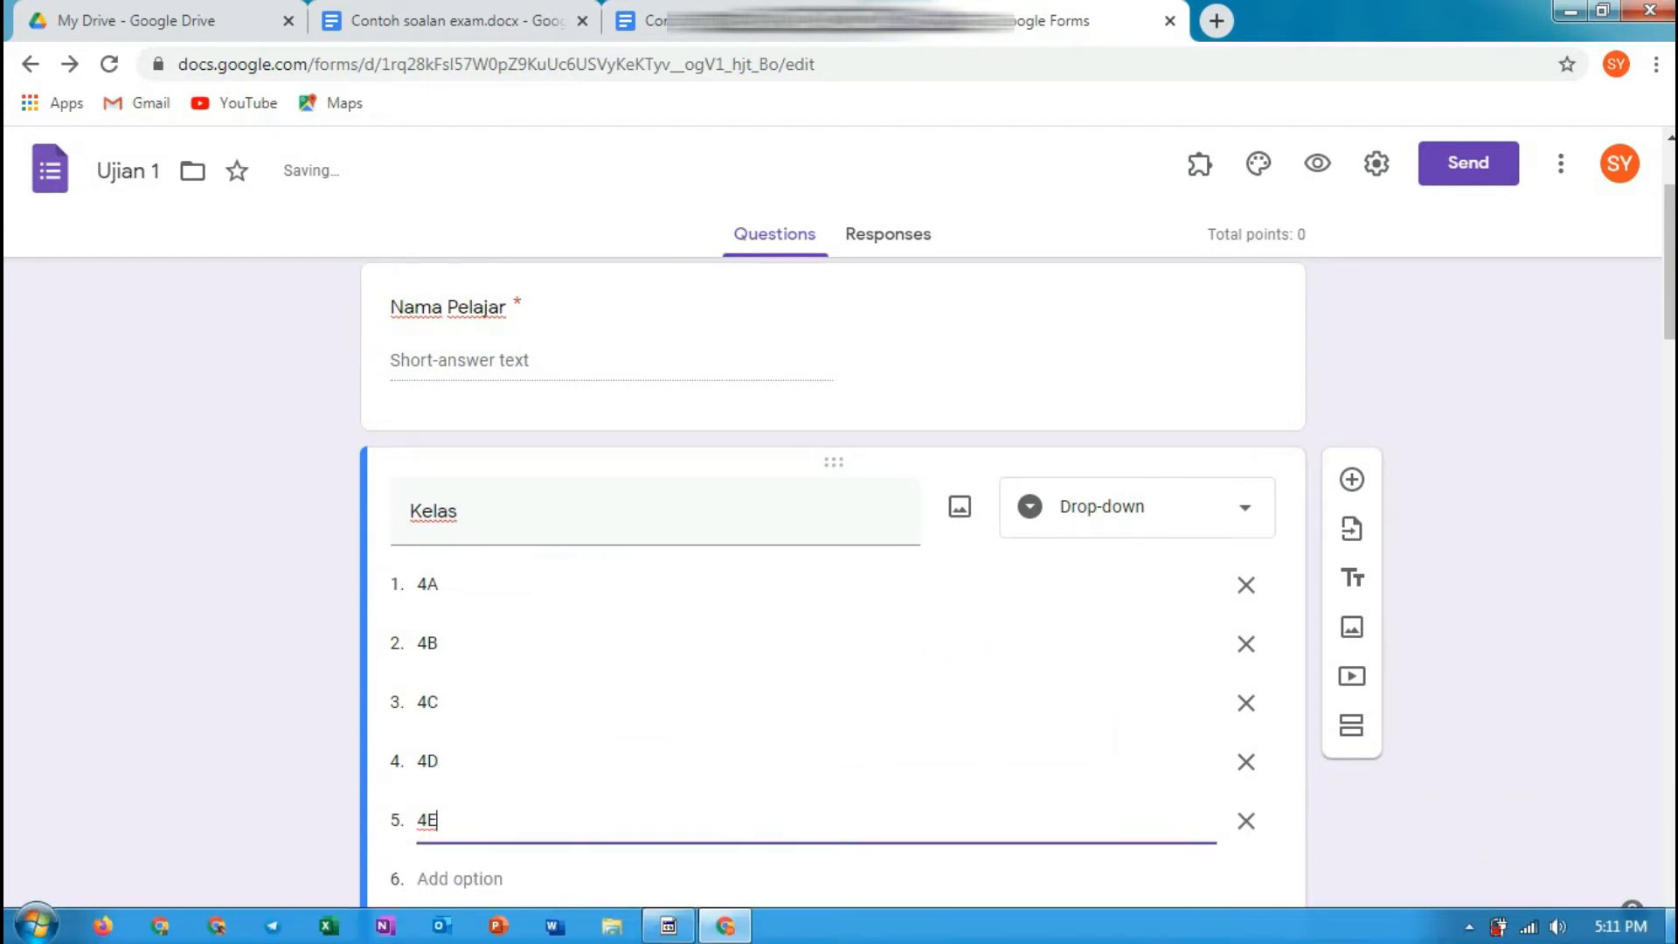
Make the "Kelas" question required and add a new section directly below it.
left_click(1669, 931)
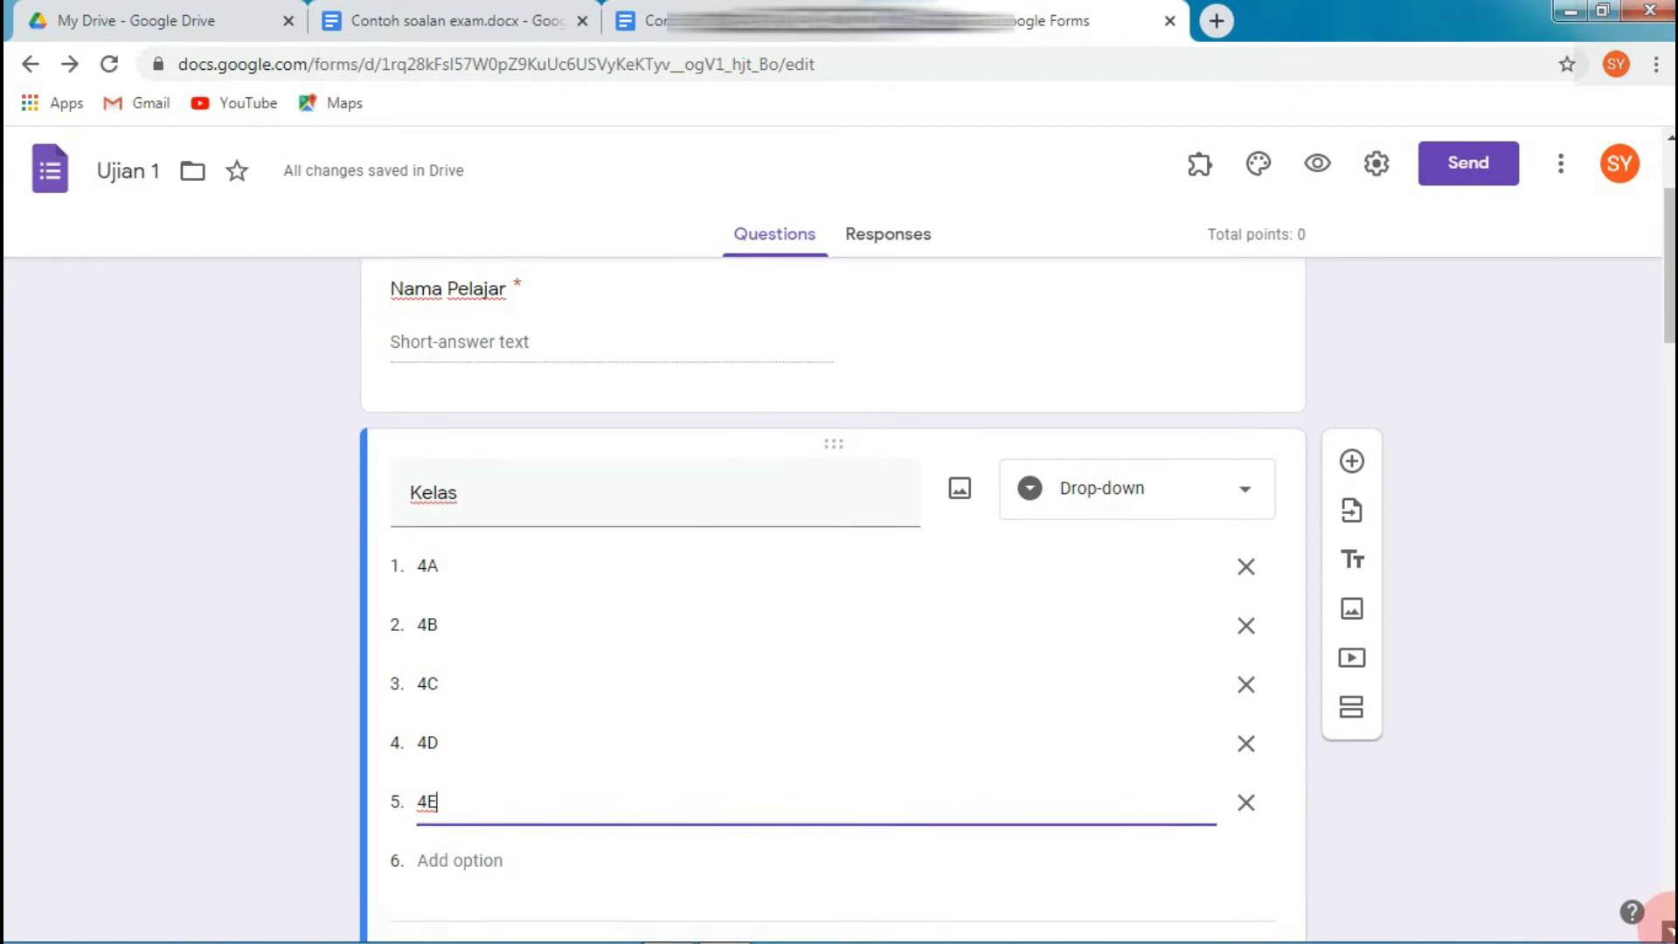
scroll(1665, 918, "down", 2)
left_click(1195, 788)
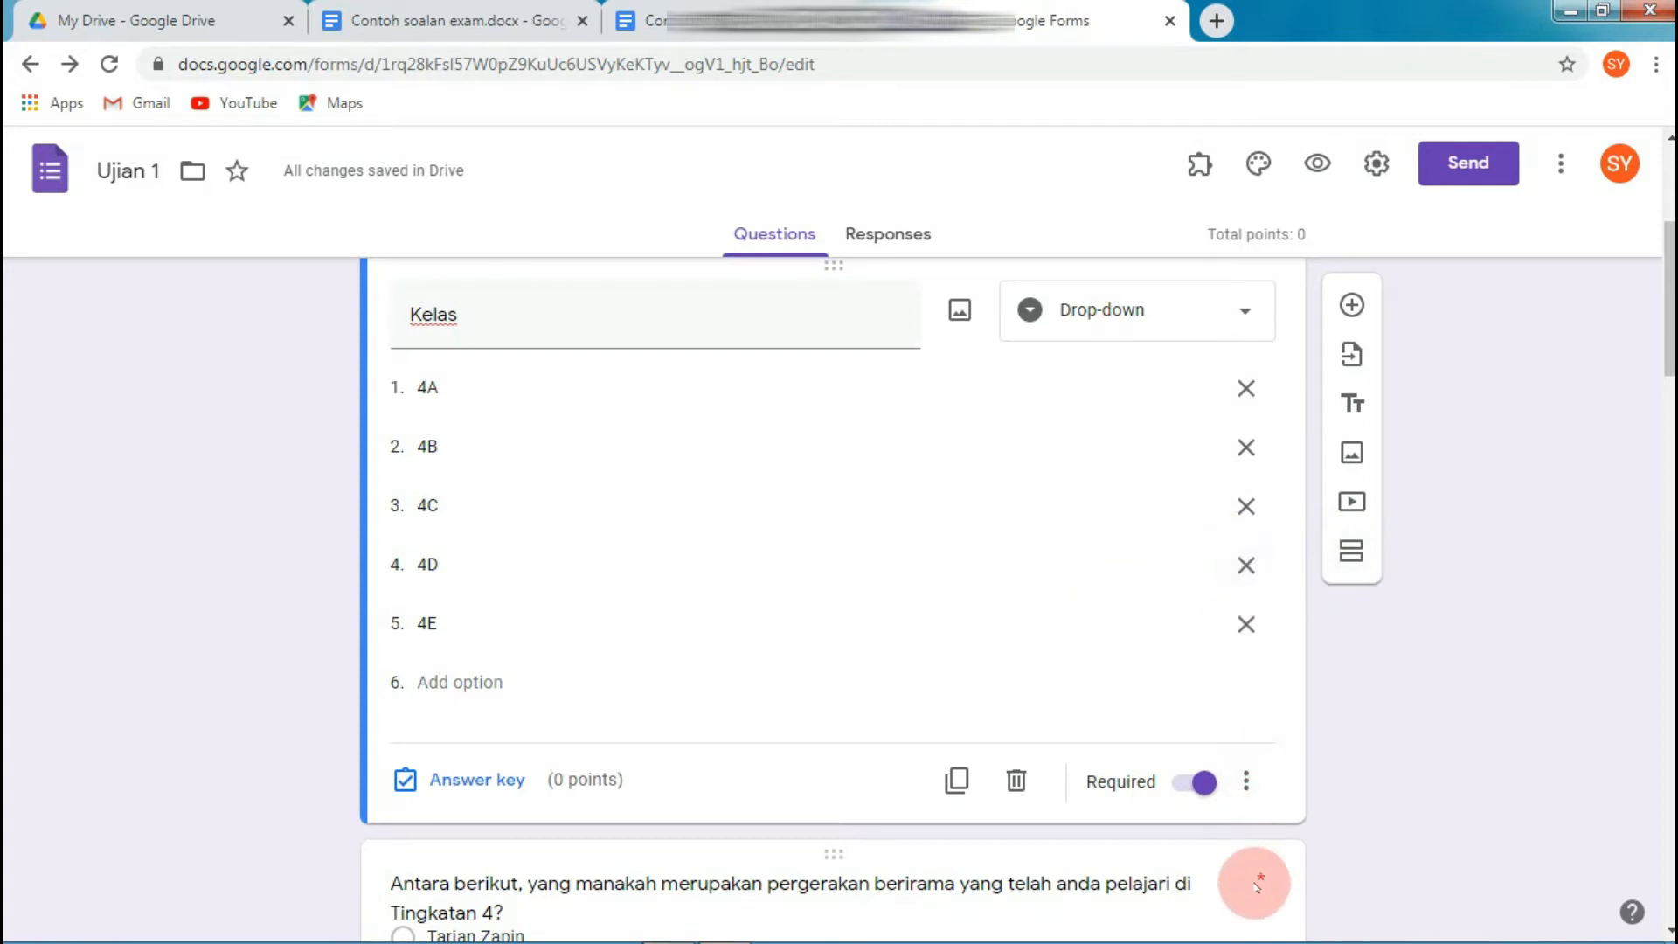
left_click(1351, 551)
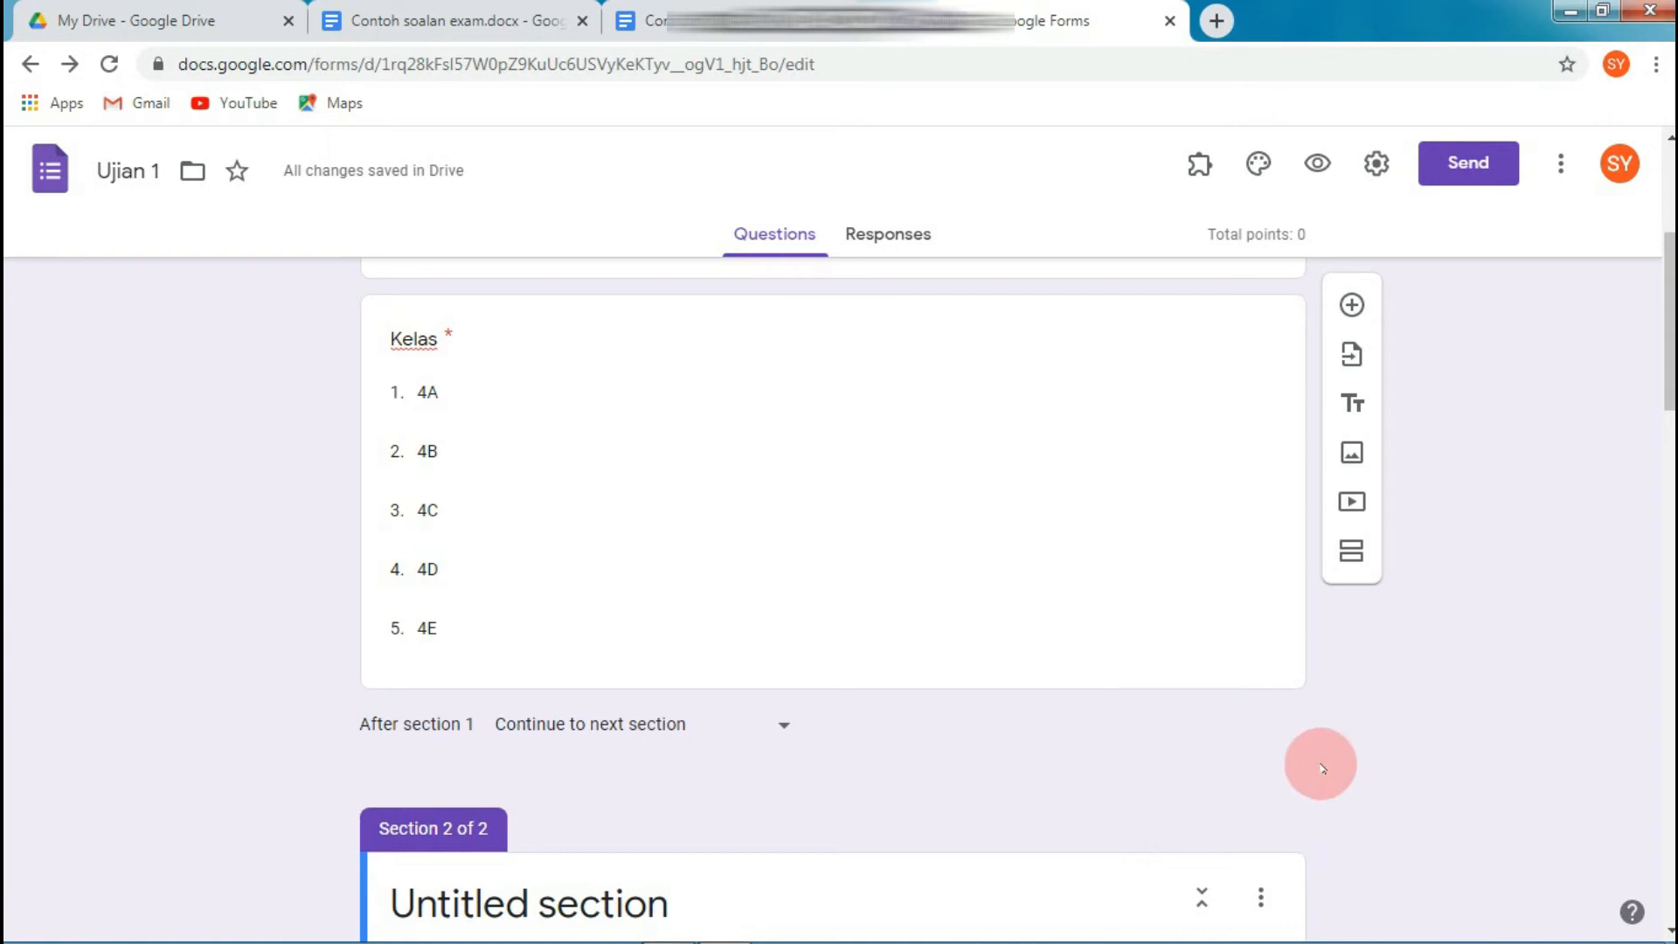
Title the new section "BAHAGIAN A" and enter "Pilih jawapan yang paling tepat" as its description.
scroll(1660, 913, "down", 3)
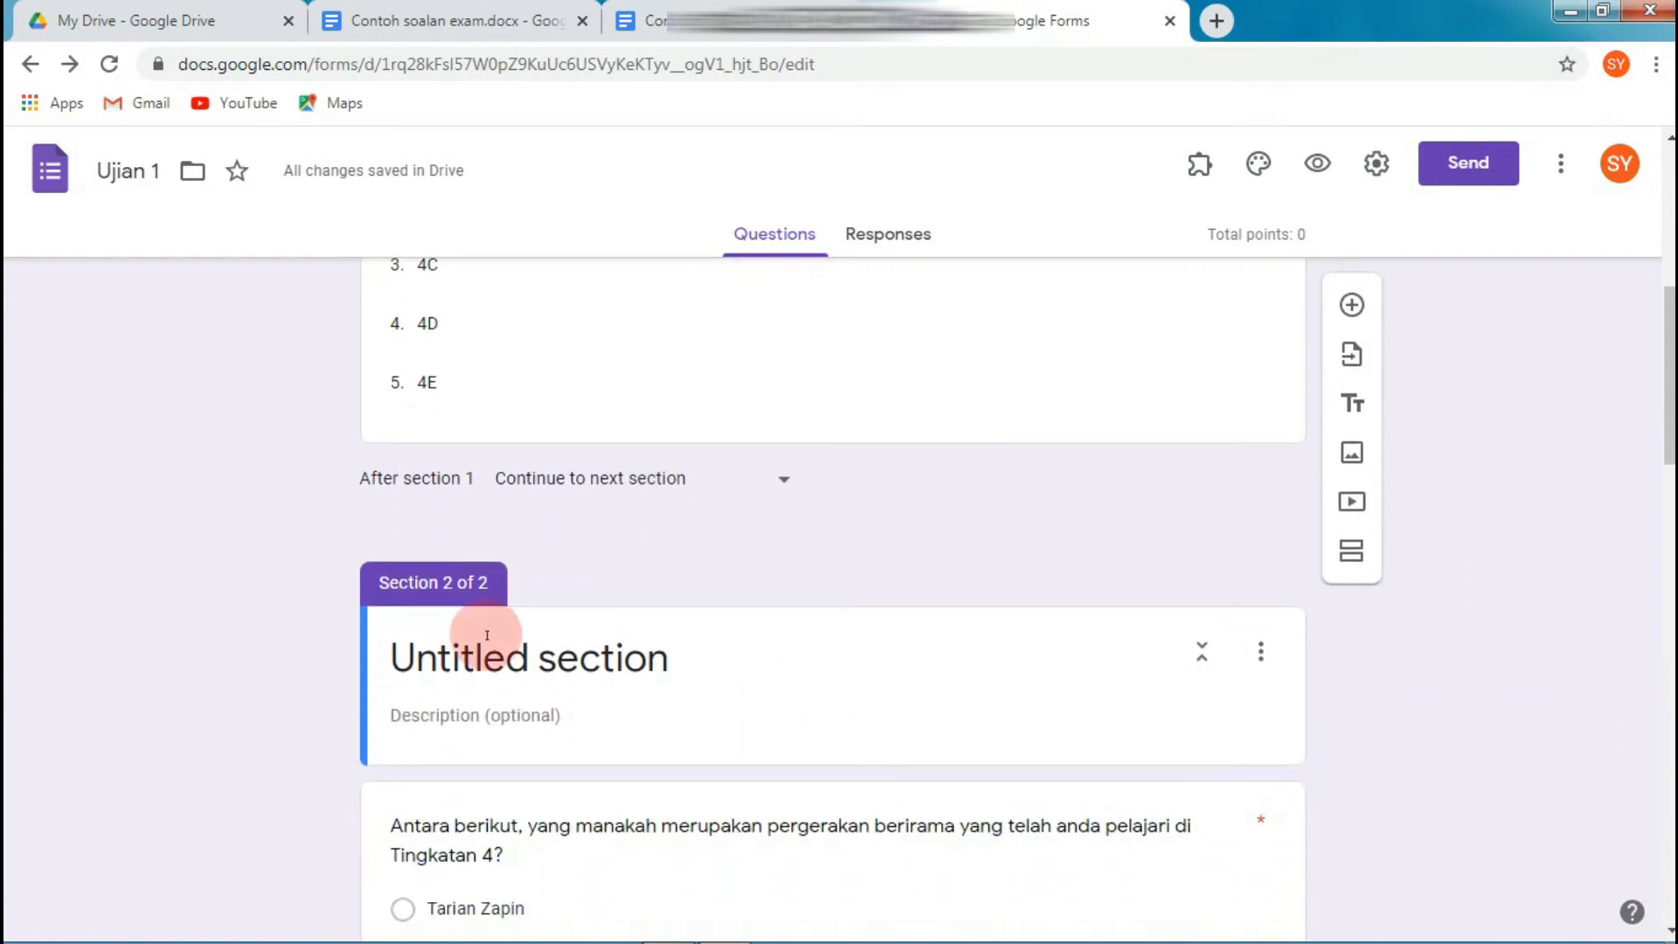
left_click(395, 657)
left_click(395, 657)
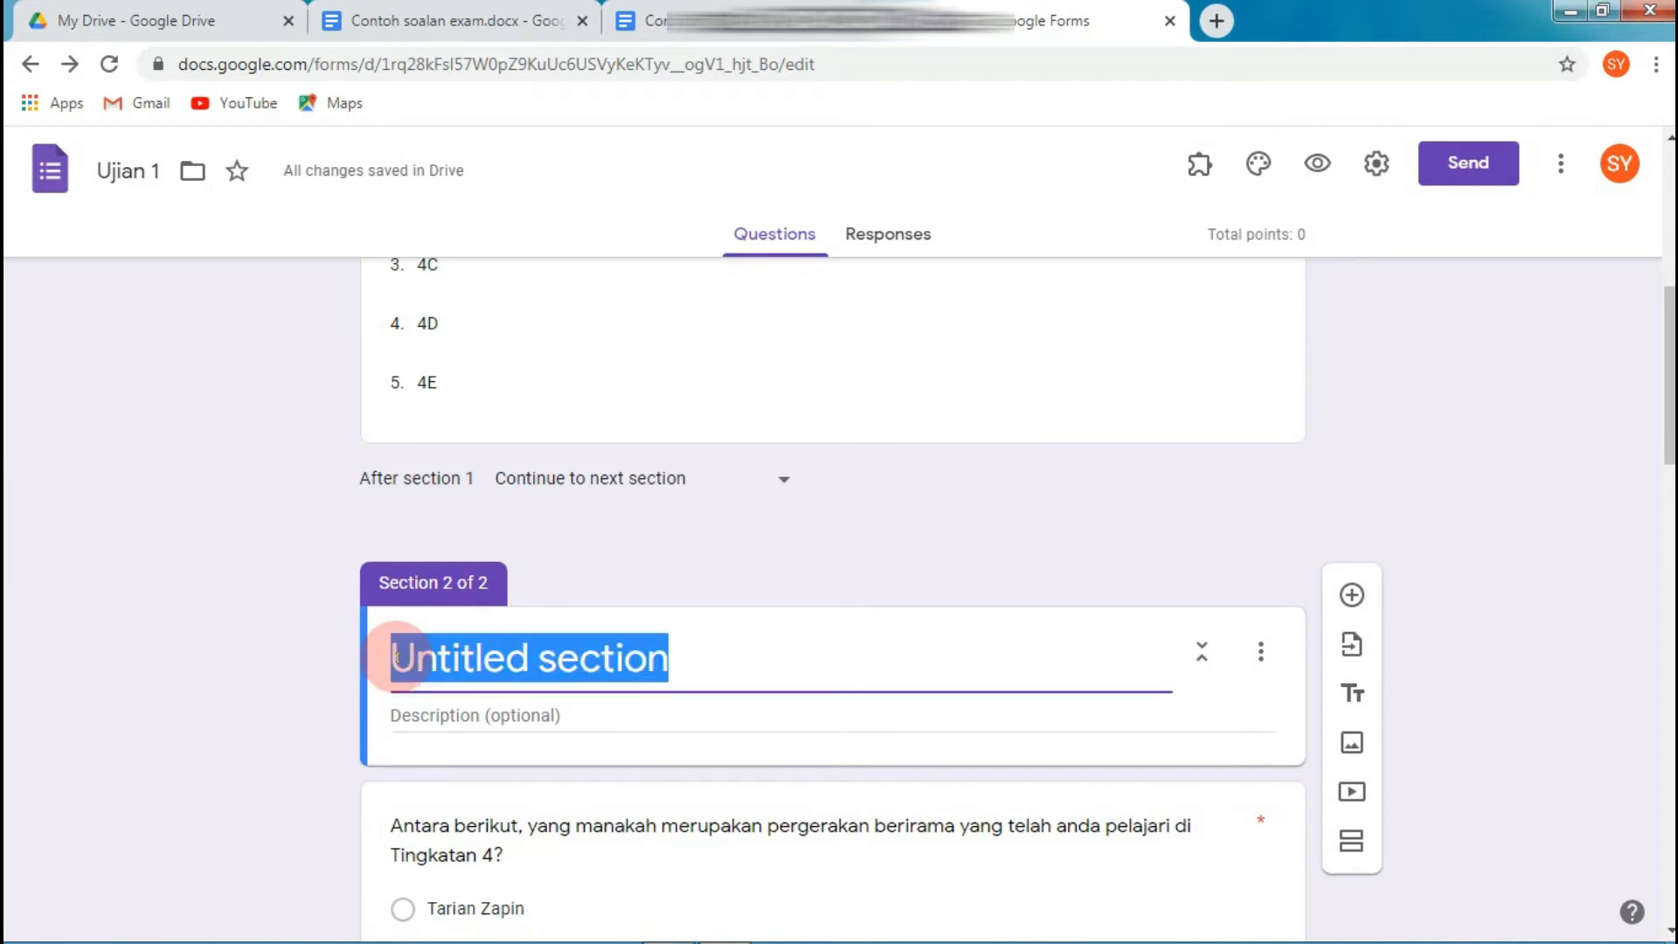
type("B")
key("BackSpace")
type("BAHAG")
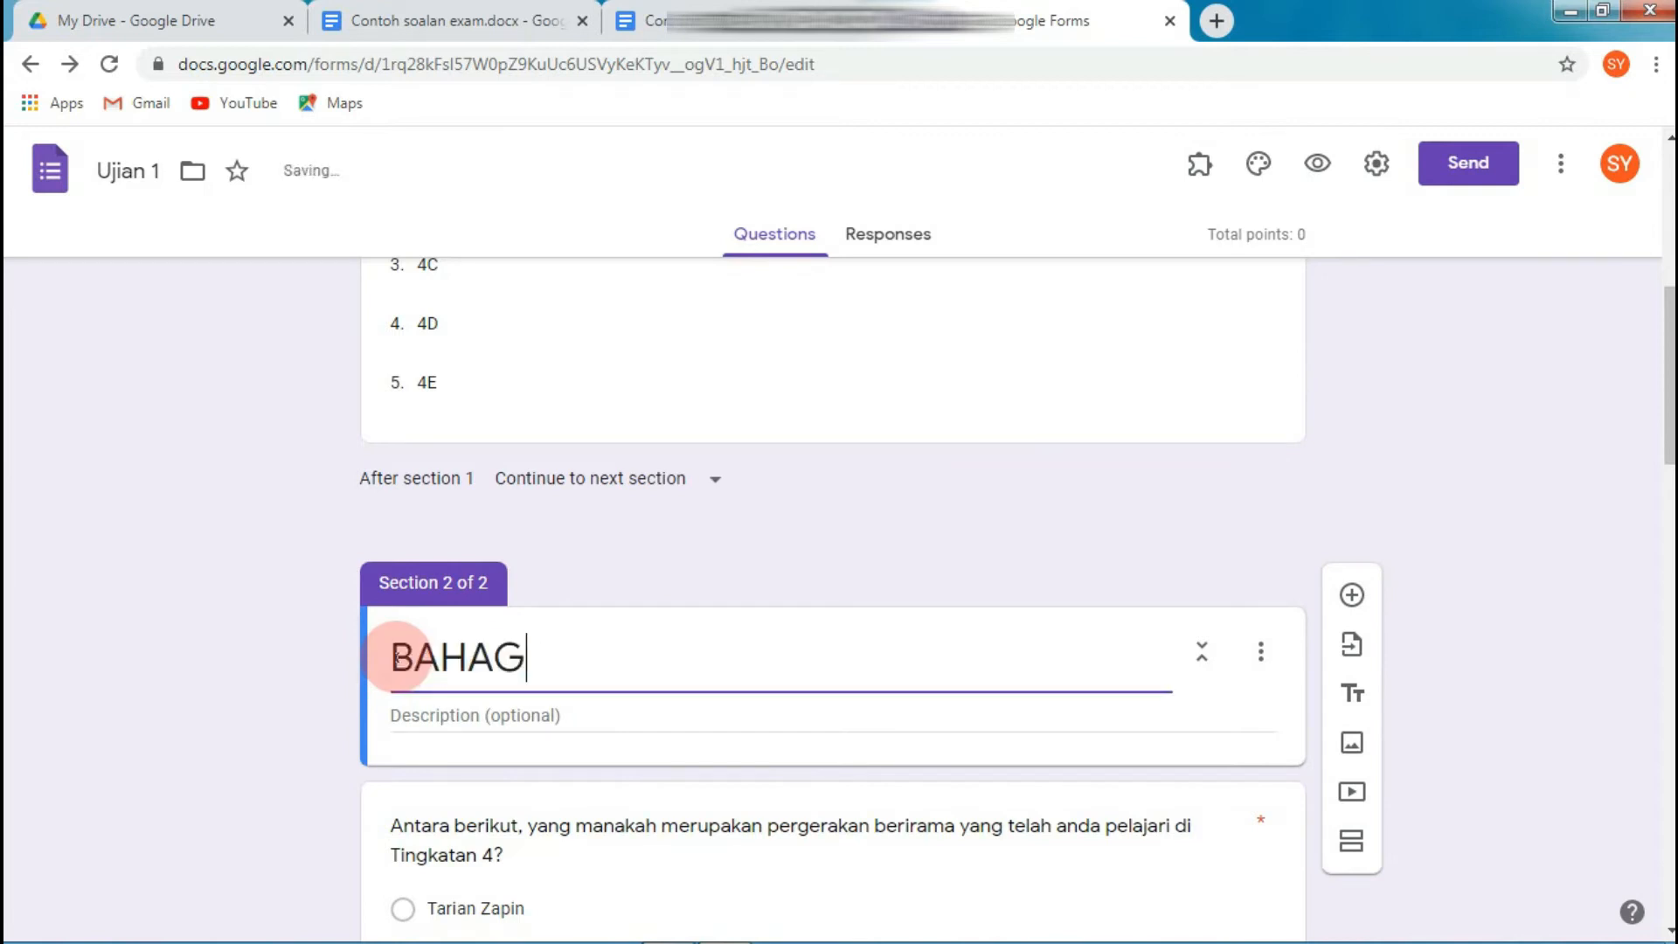
type("IAN 1")
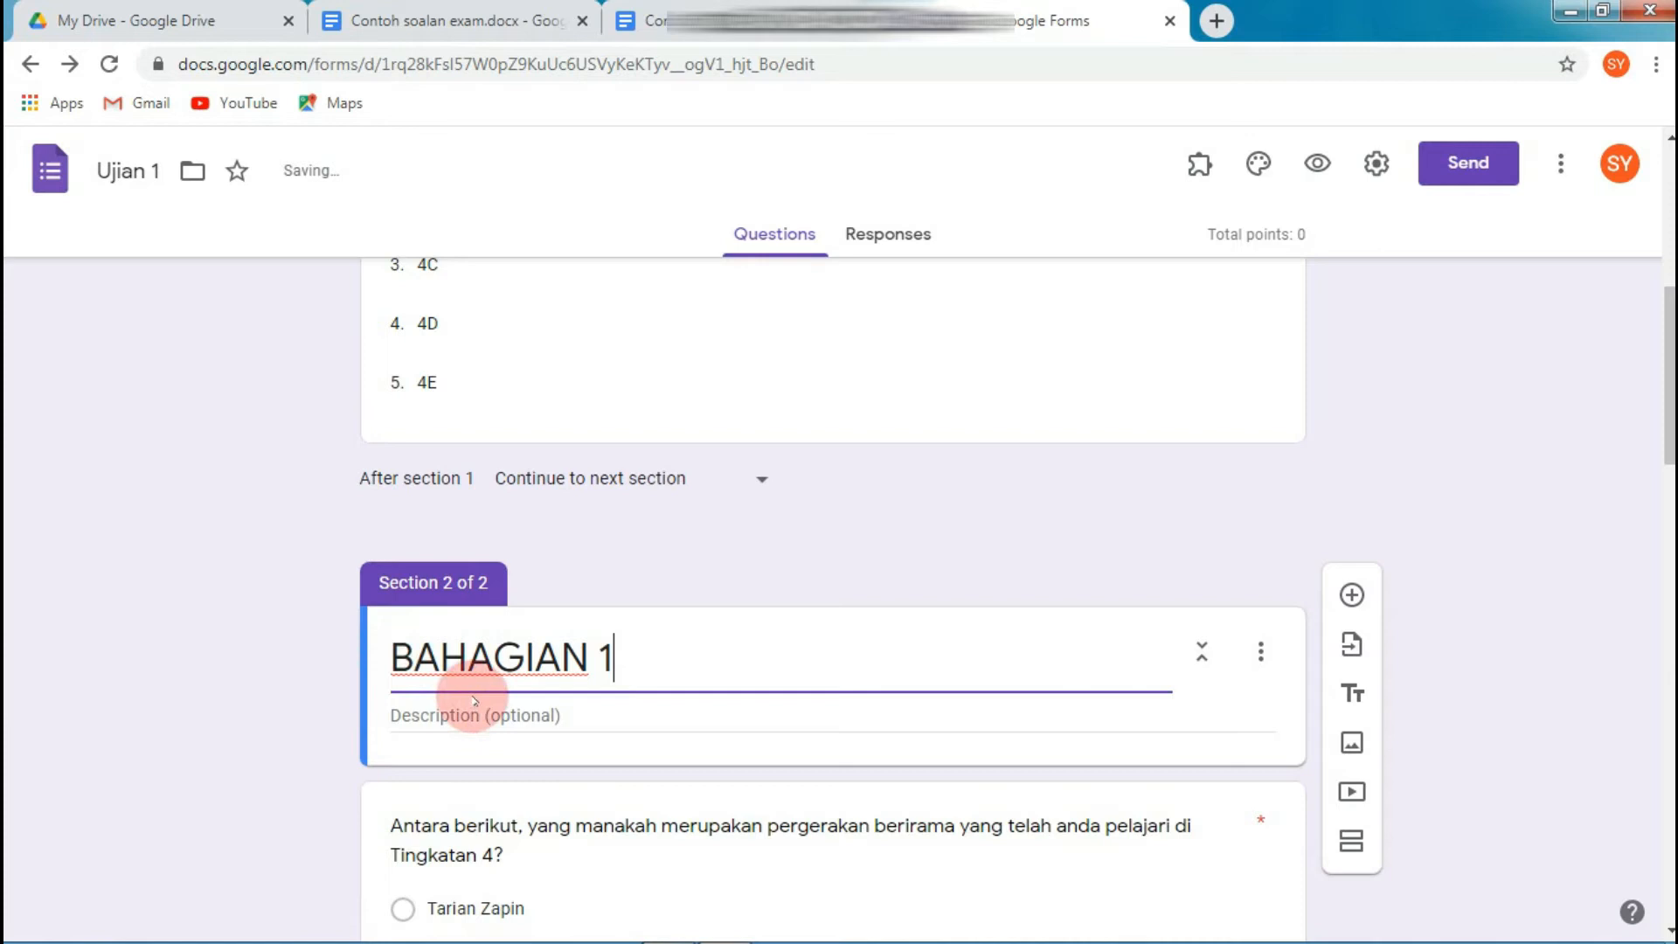
key("BackSpace")
type("A")
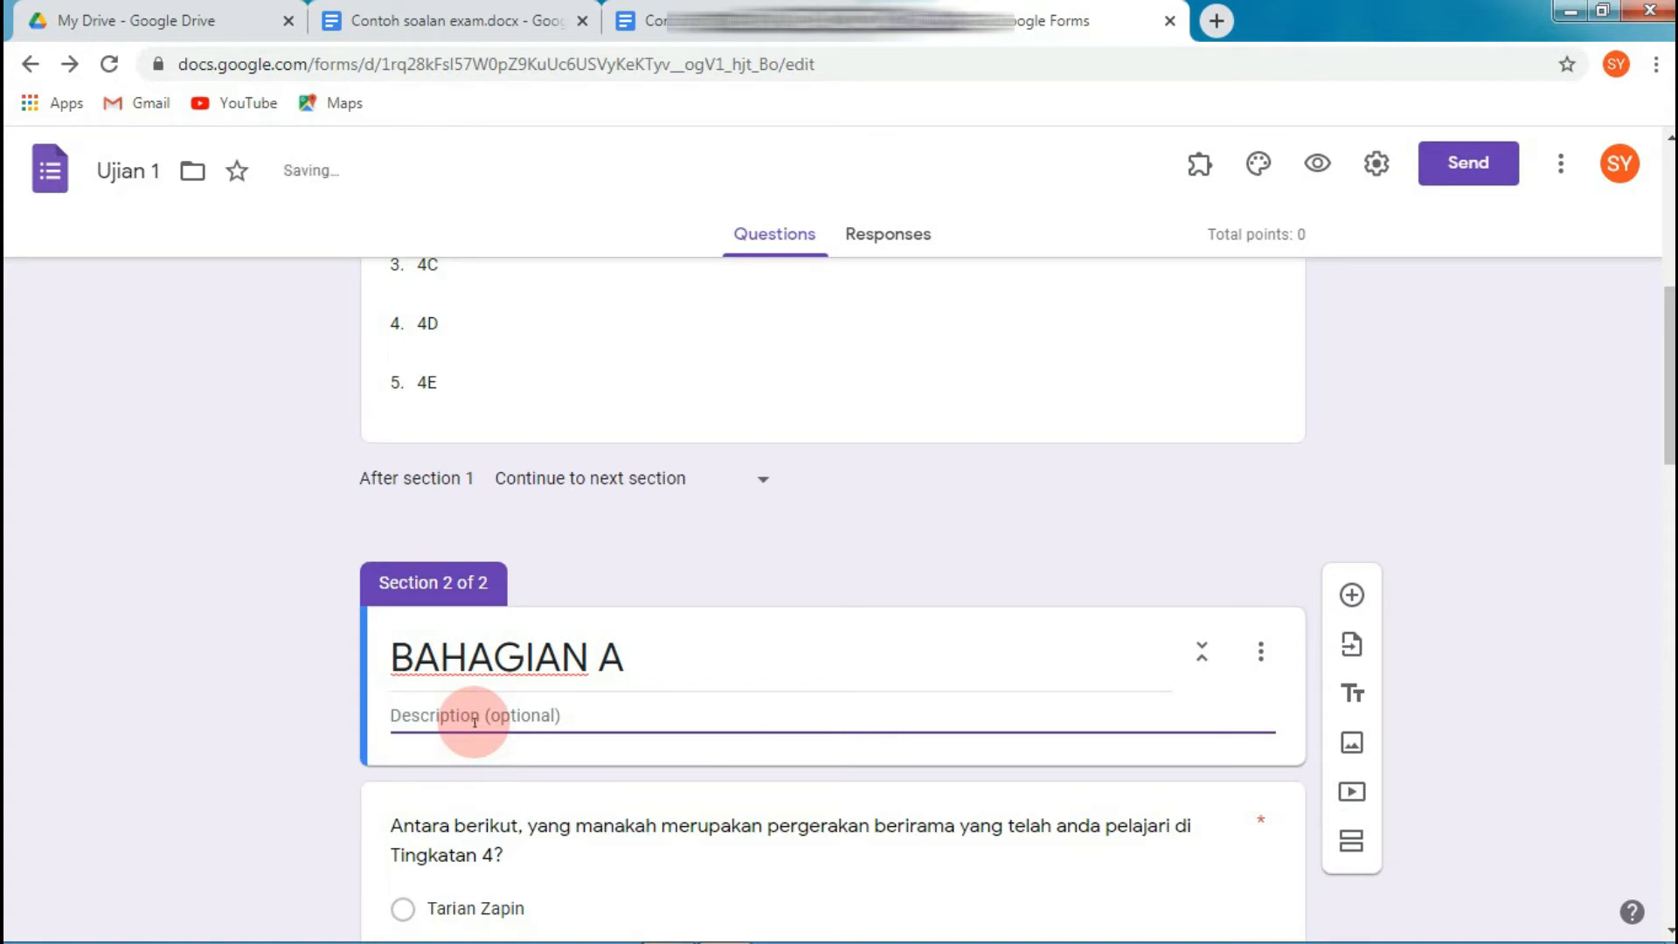
type("Pilih jawapan yang paling tepat")
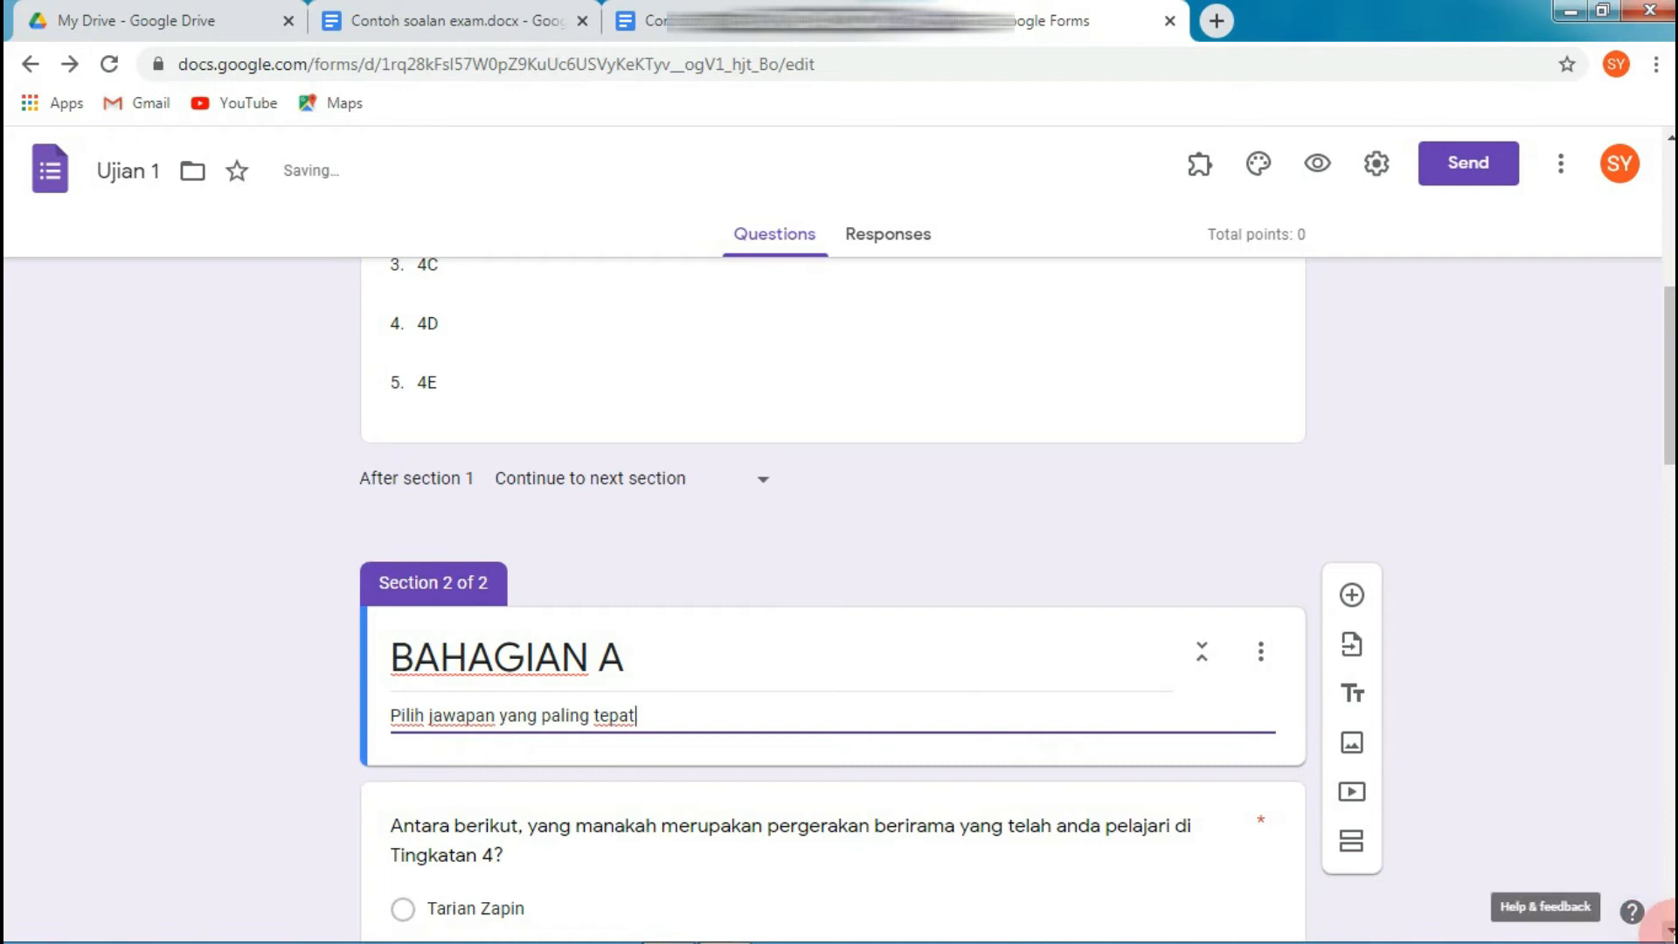
Open the first BAHAGIAN A question for editing and review the form's quiz settings without changing them.
scroll(1656, 915, "down", 4)
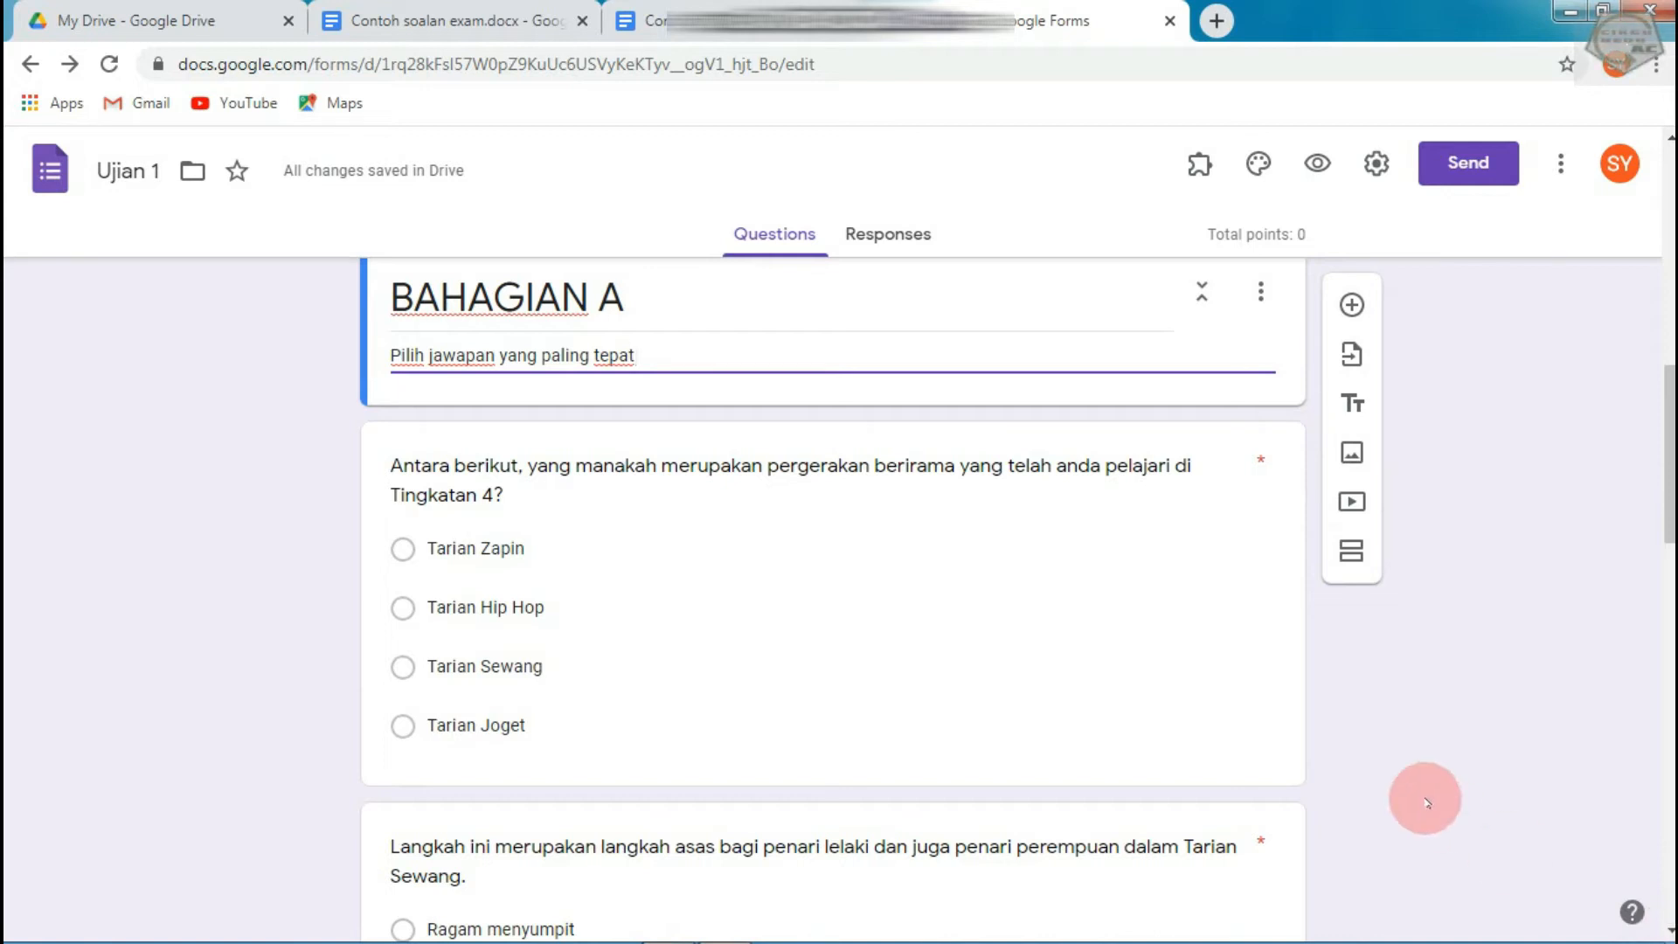
left_click(1178, 702)
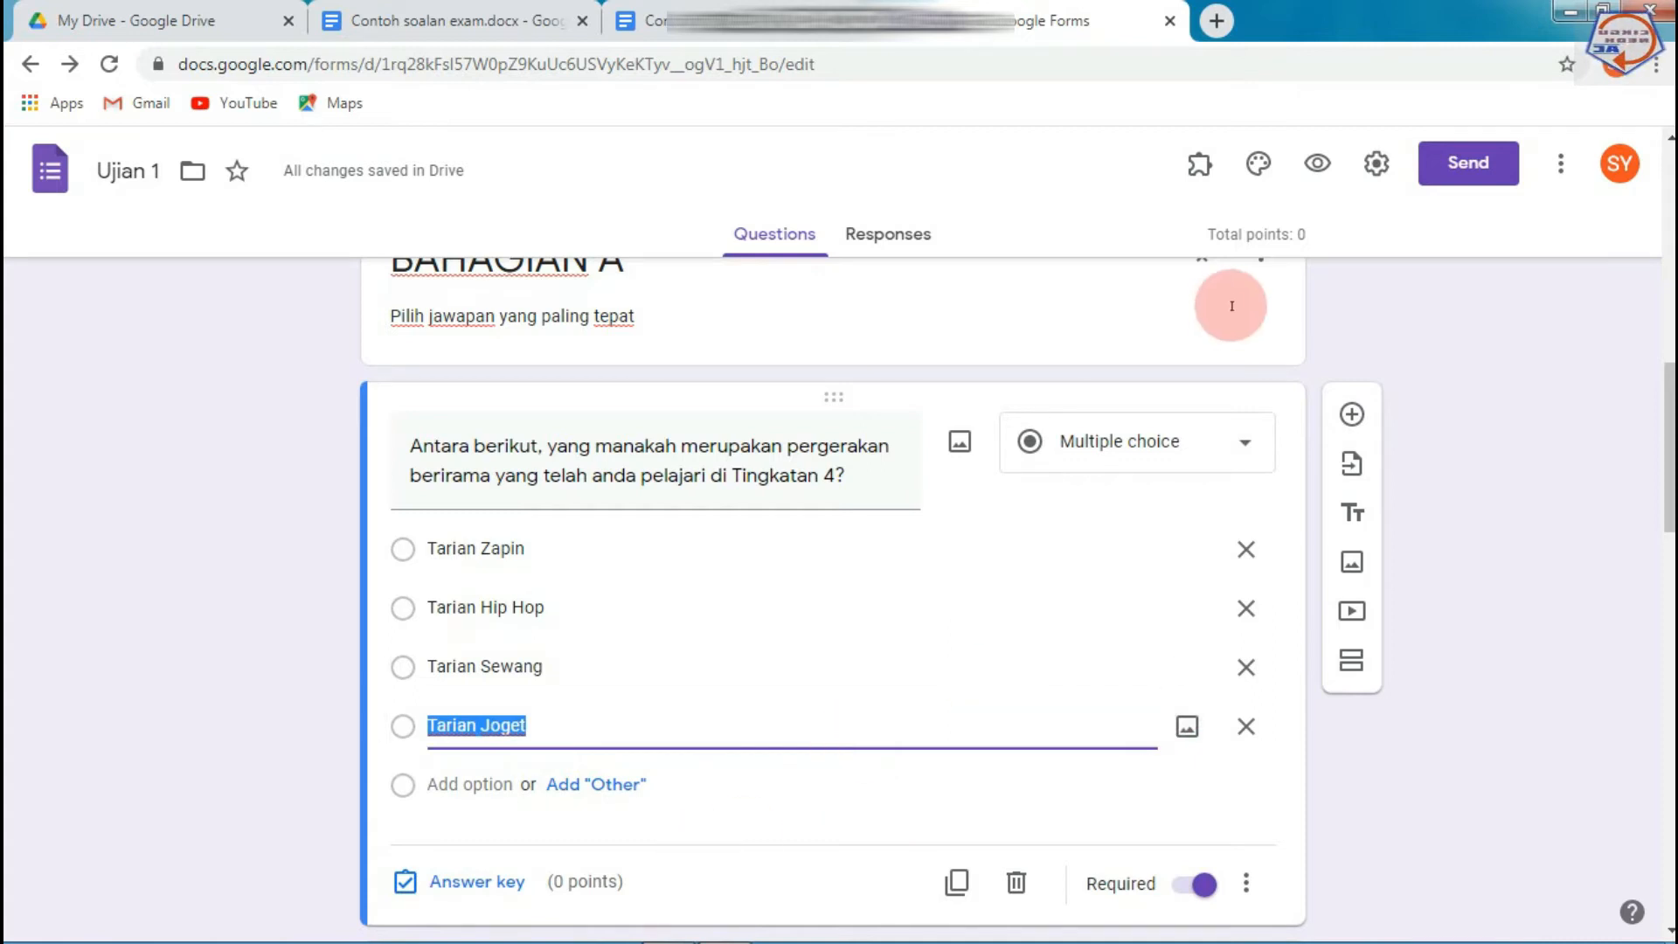
left_click(1378, 166)
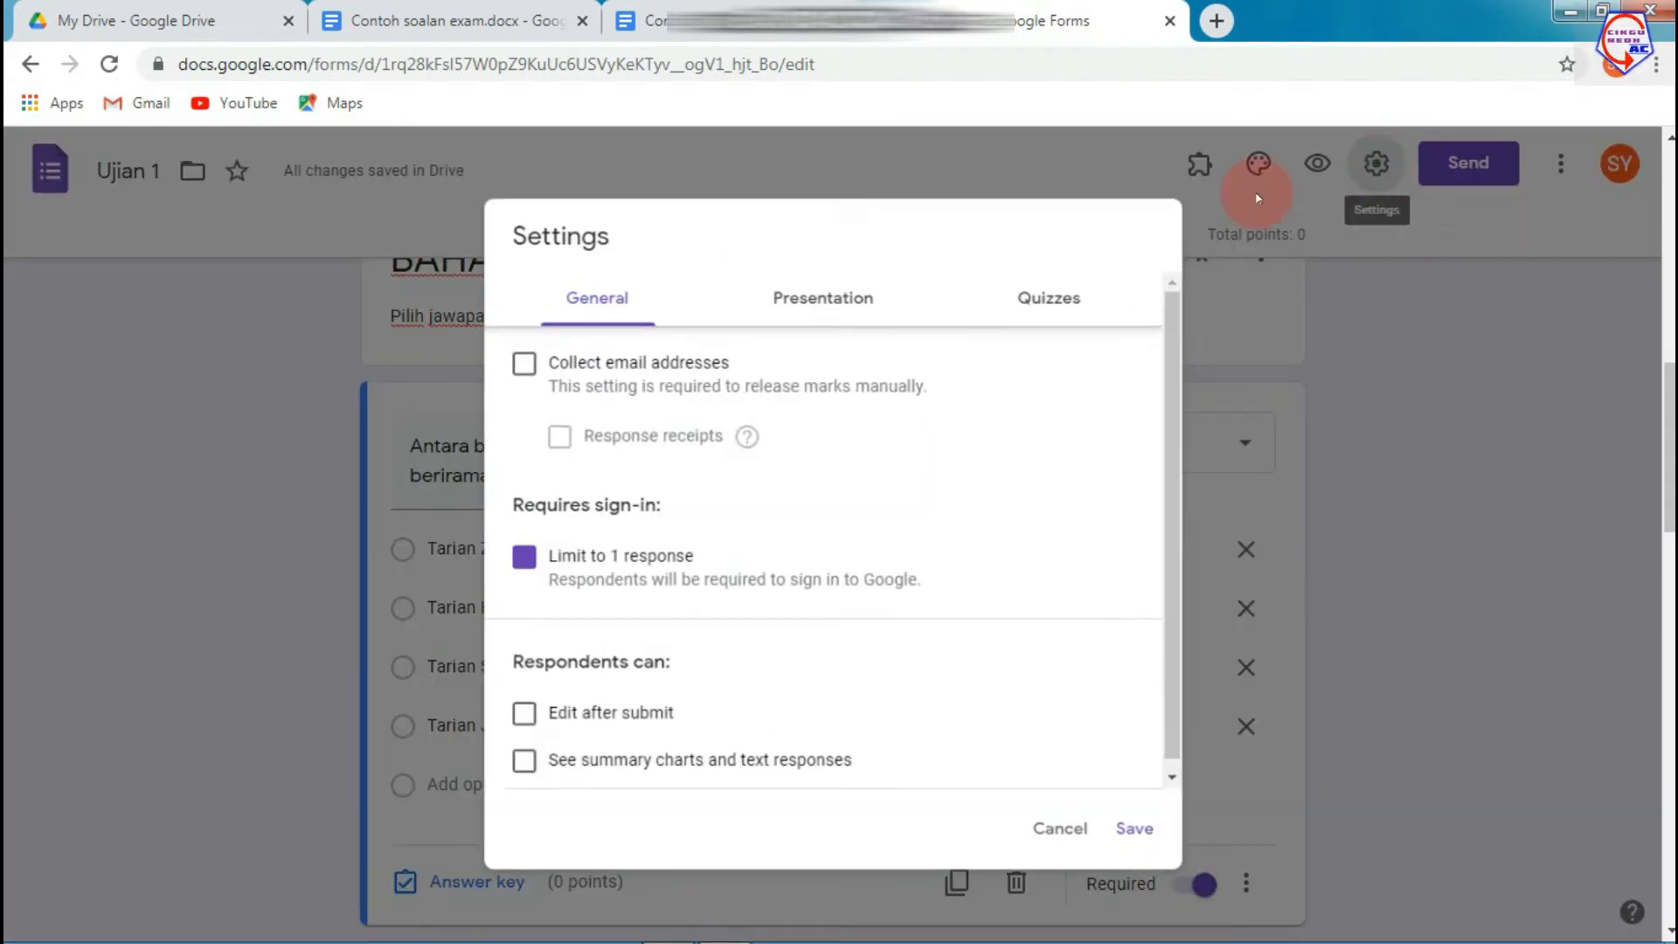
left_click(1074, 286)
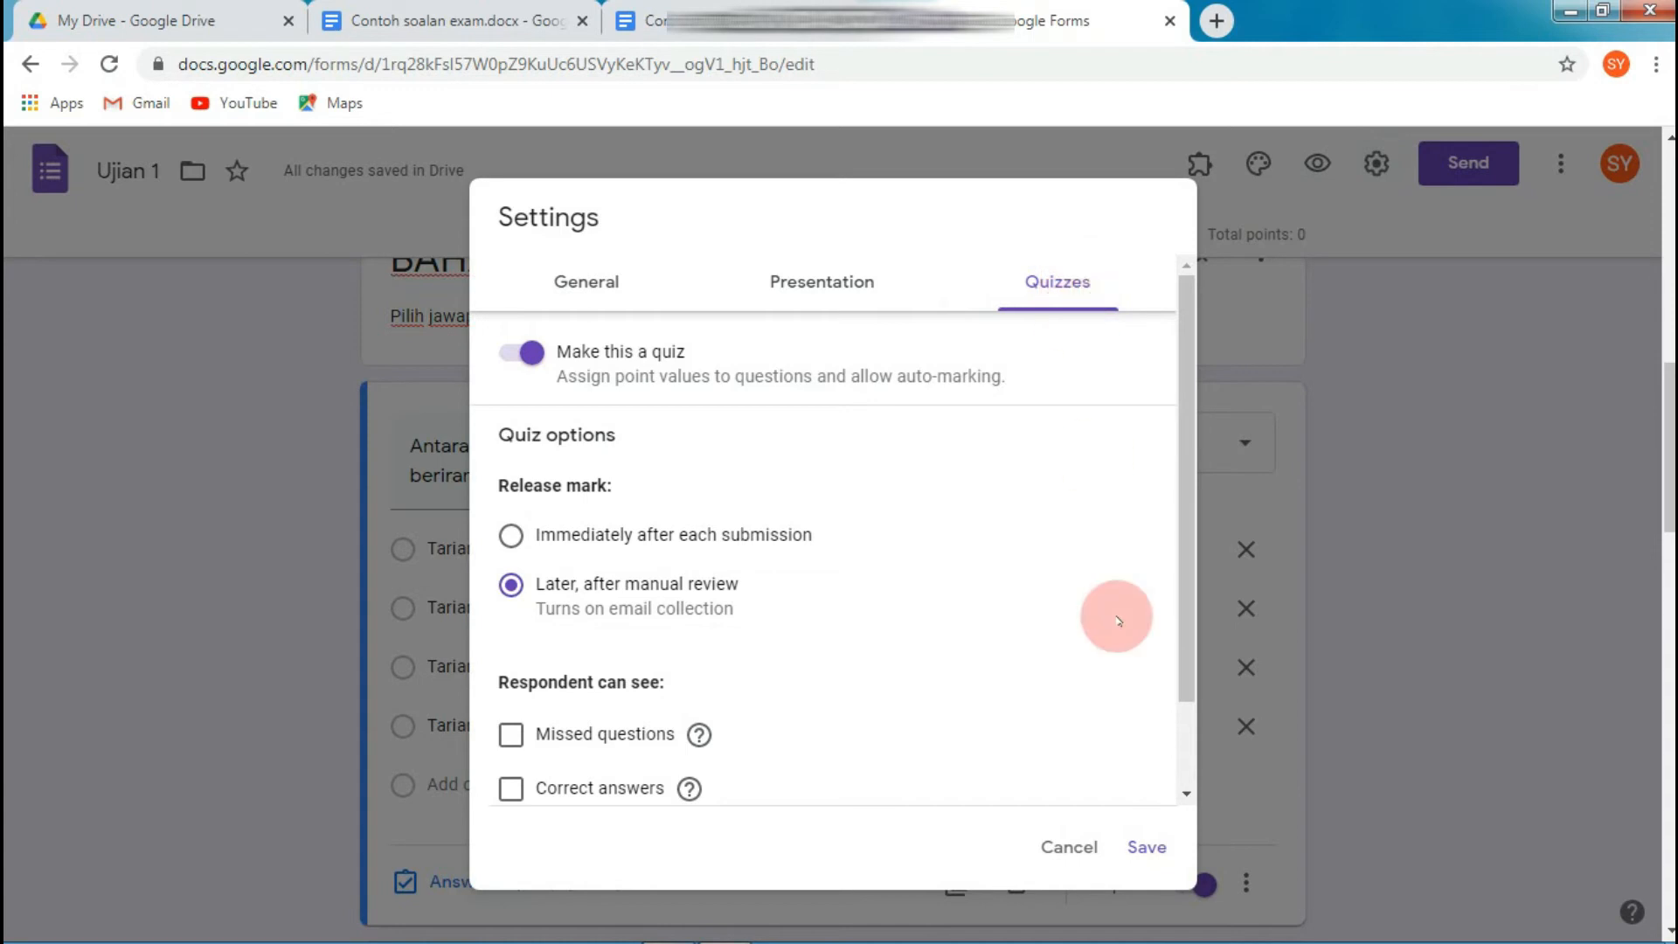
left_click(1089, 855)
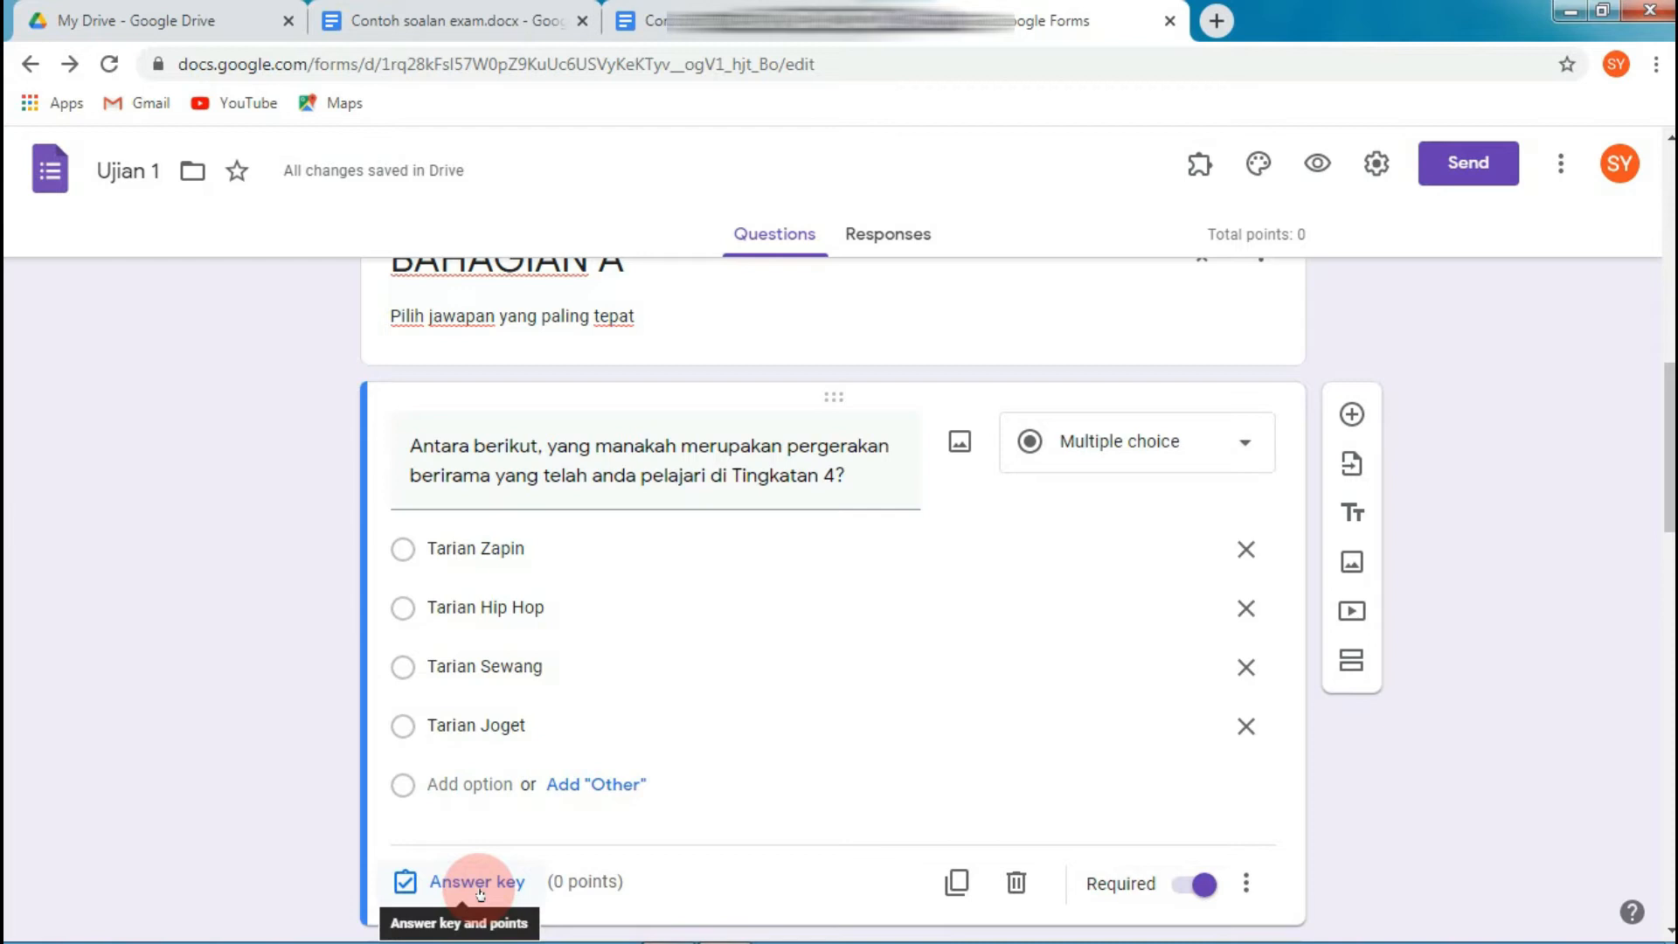
In the first exam question's answer key, assign 20 points and mark "Tarian Sewang" as the correct answer.
left_click(480, 885)
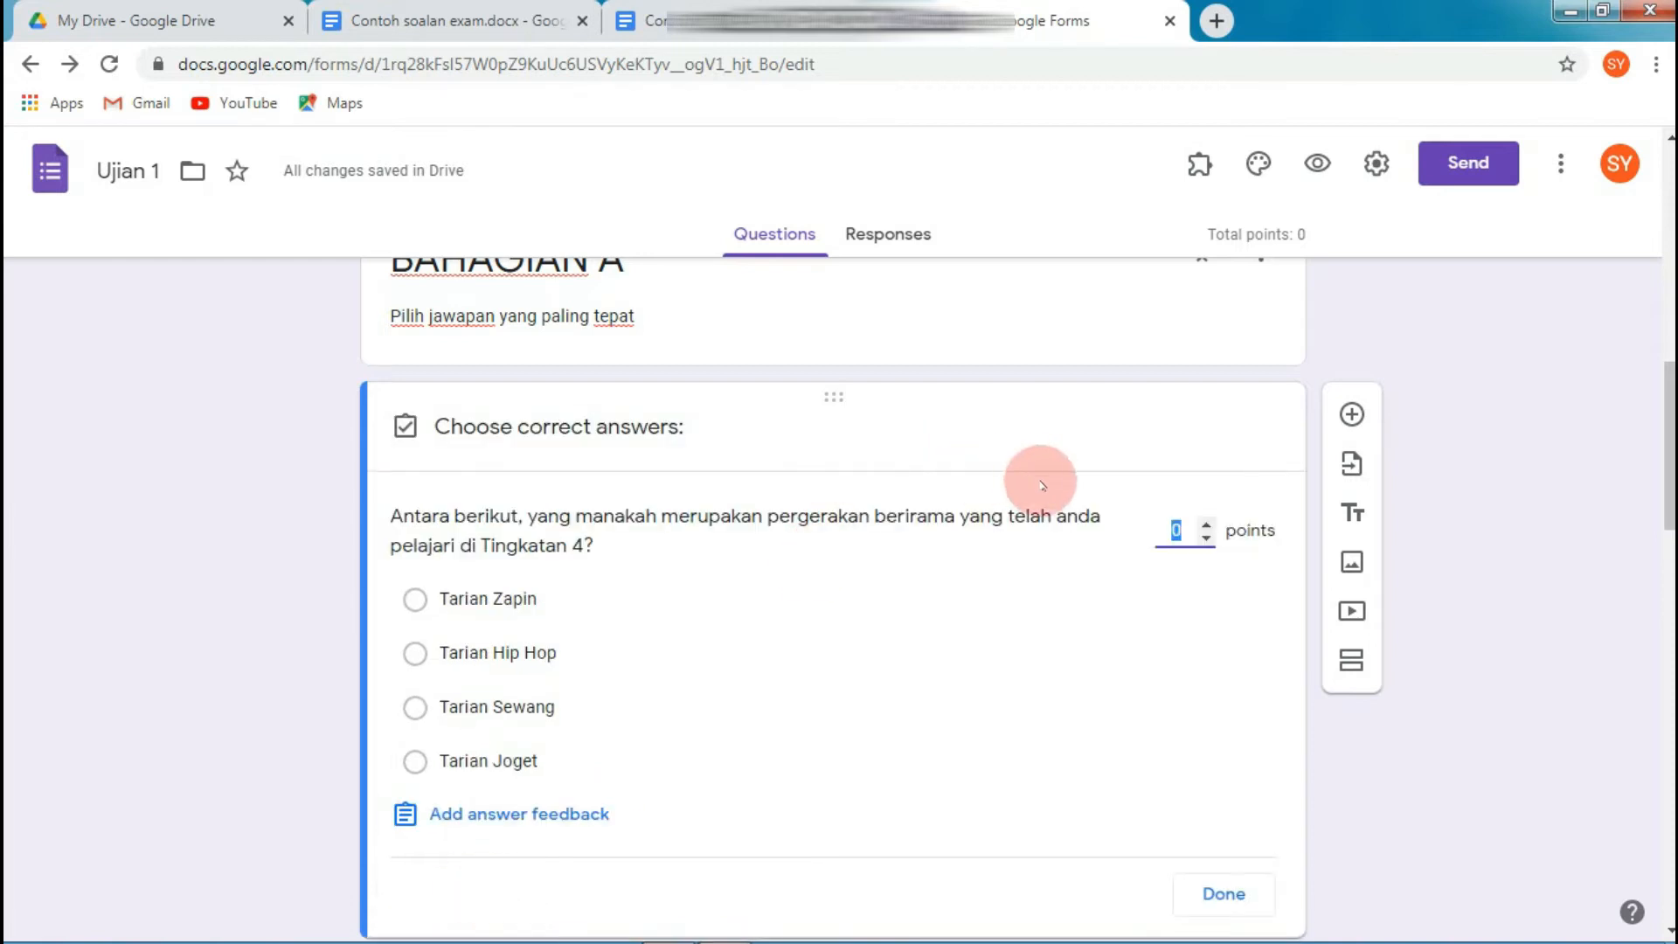
type("20")
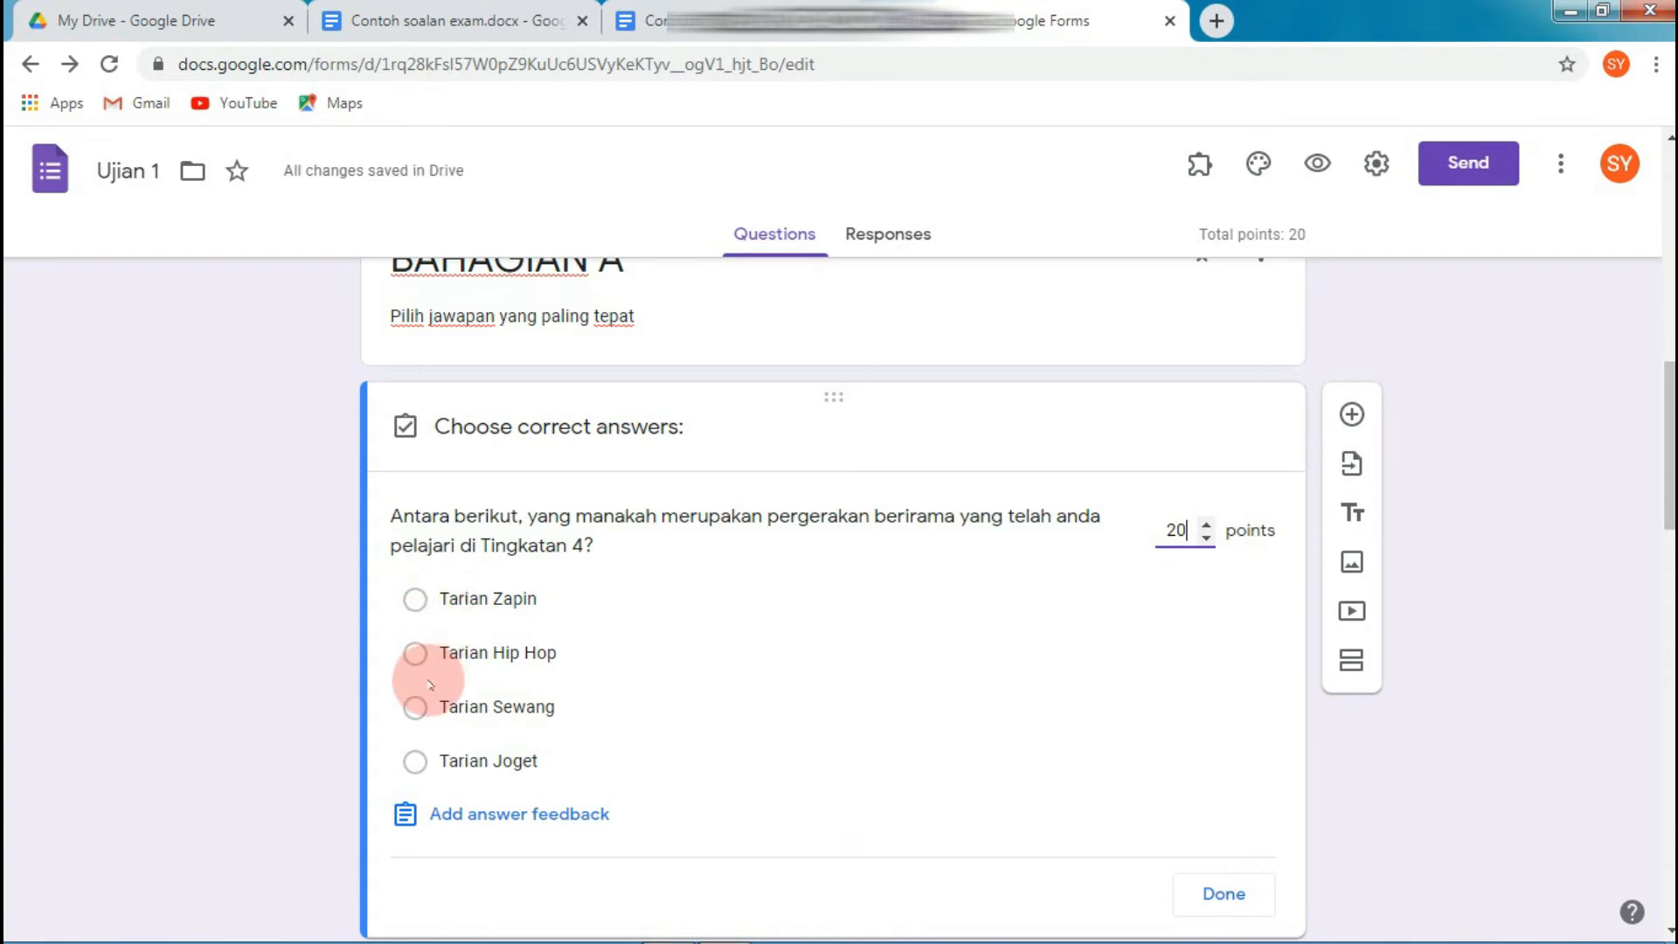
left_click(417, 708)
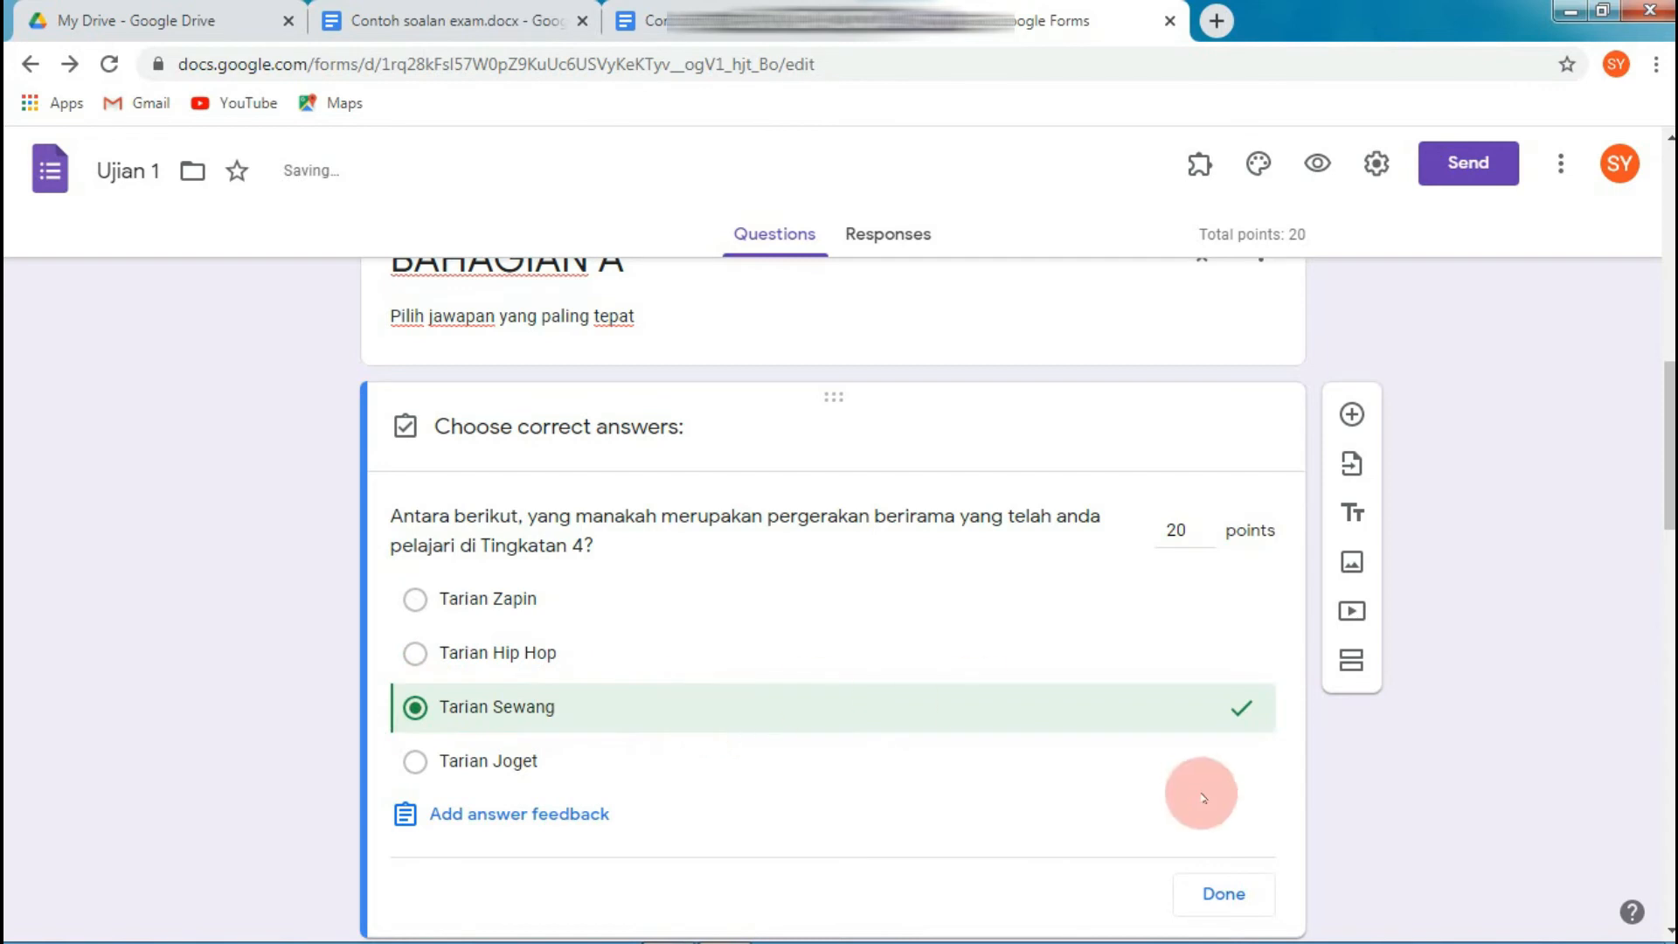
left_click(1218, 893)
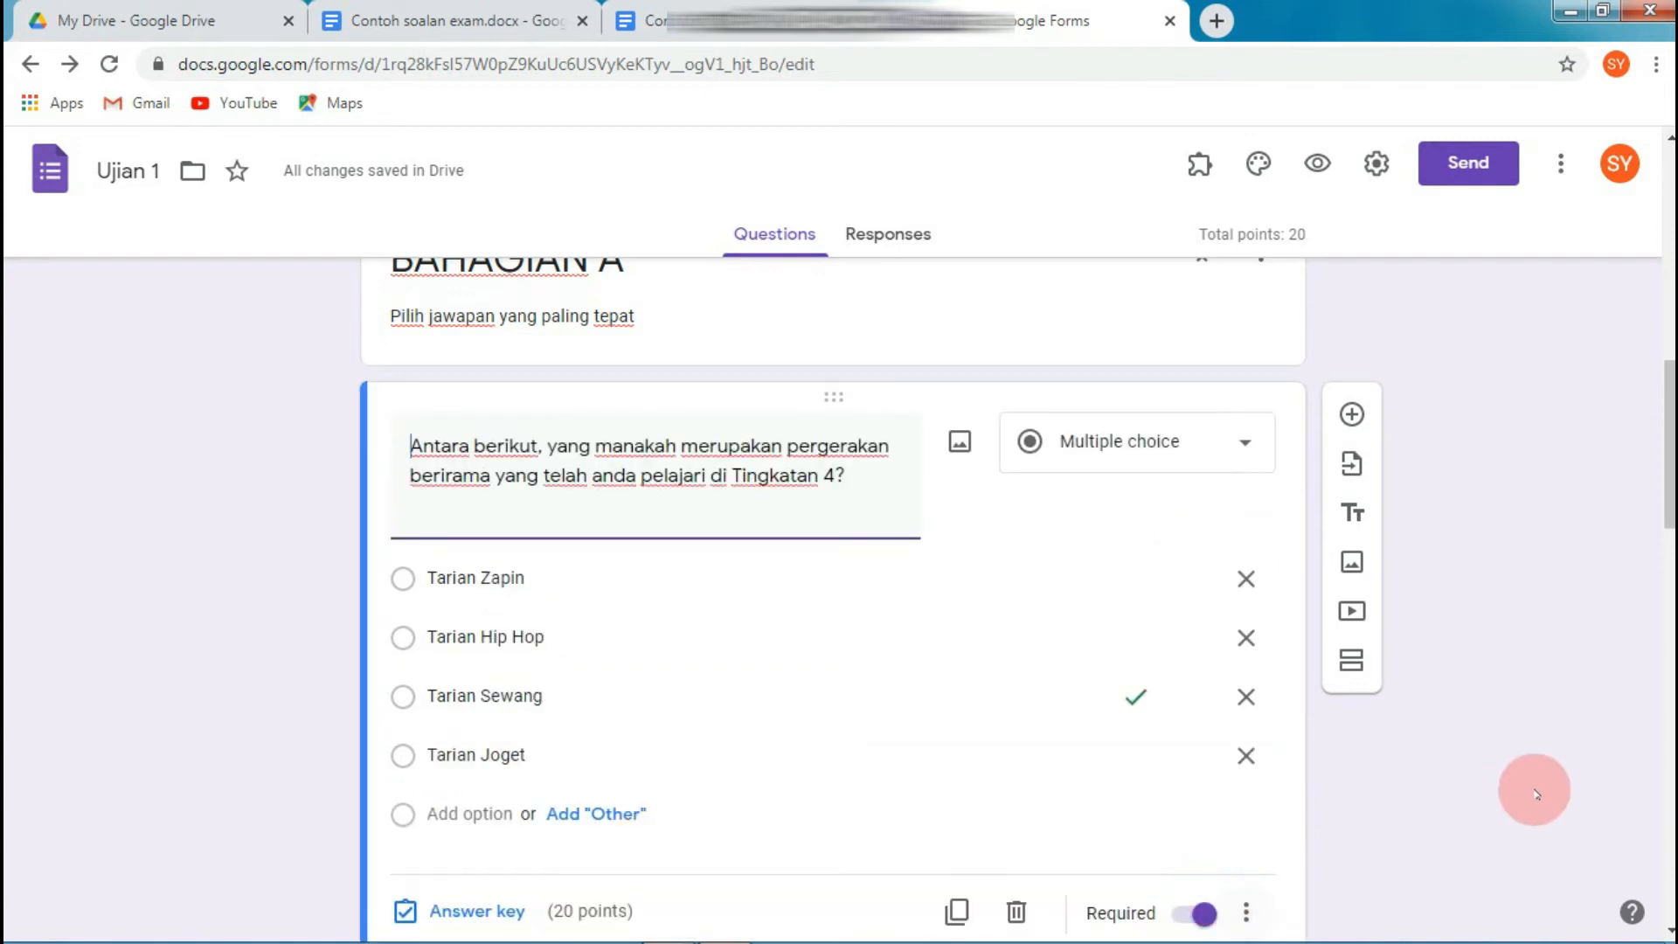
Assign 20 points to the "Langkah ini merupakan langkah asas" question and mark "Ragam Alam Berputar" as its correct answer.
scroll(1422, 791, "down", 5)
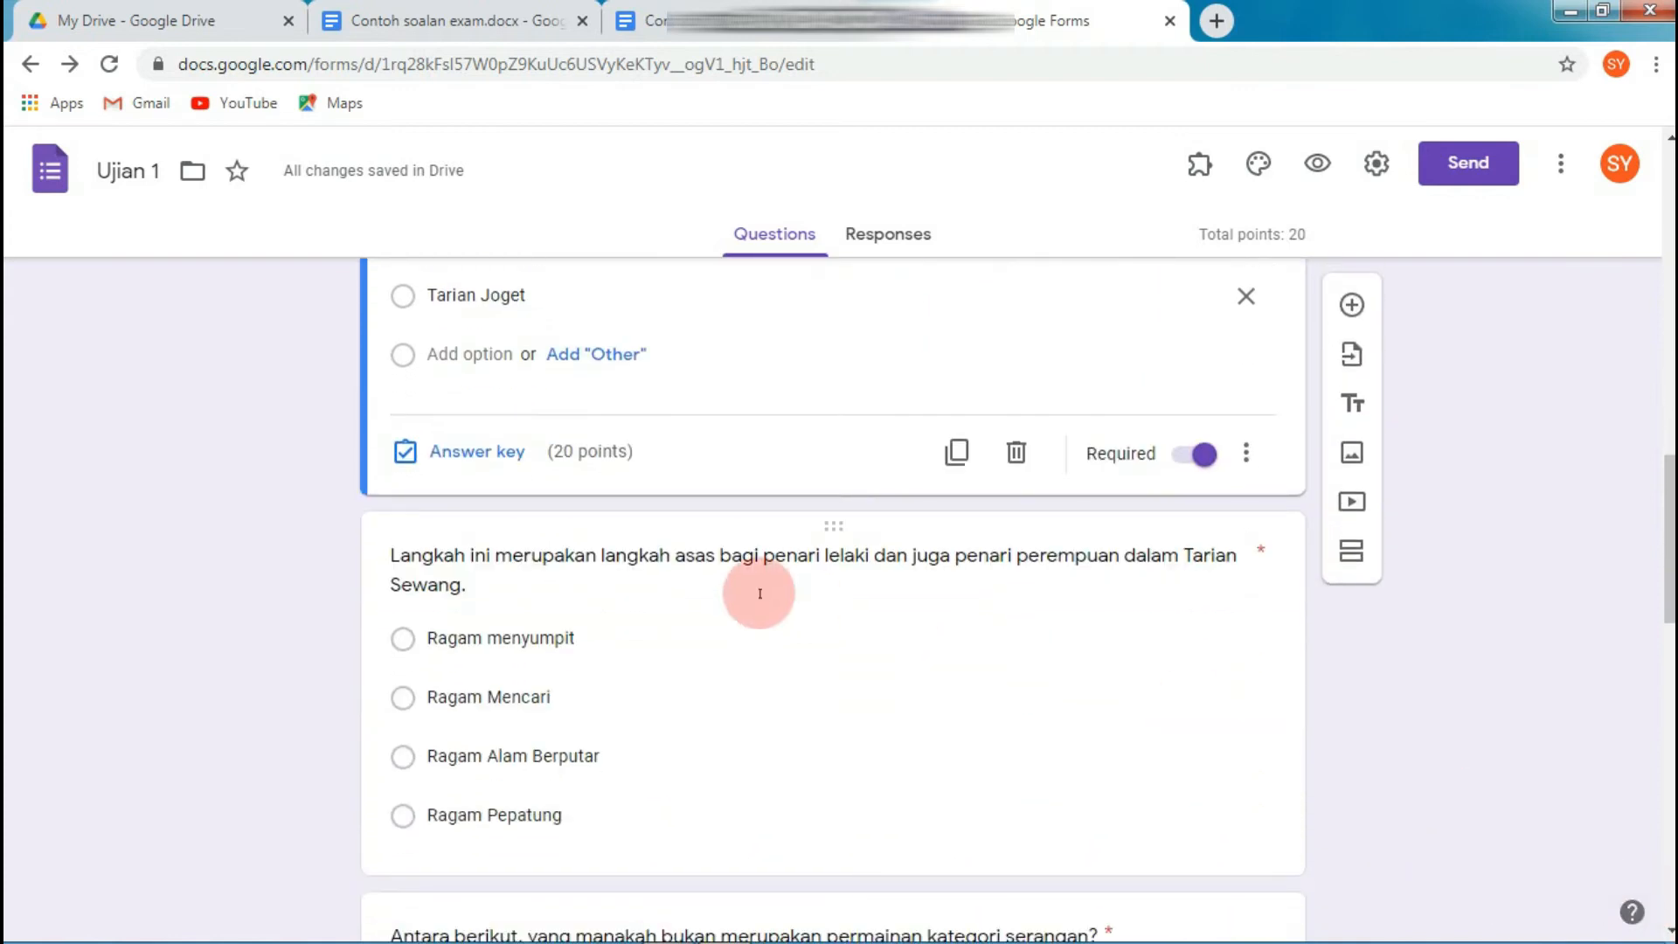
left_click(657, 564)
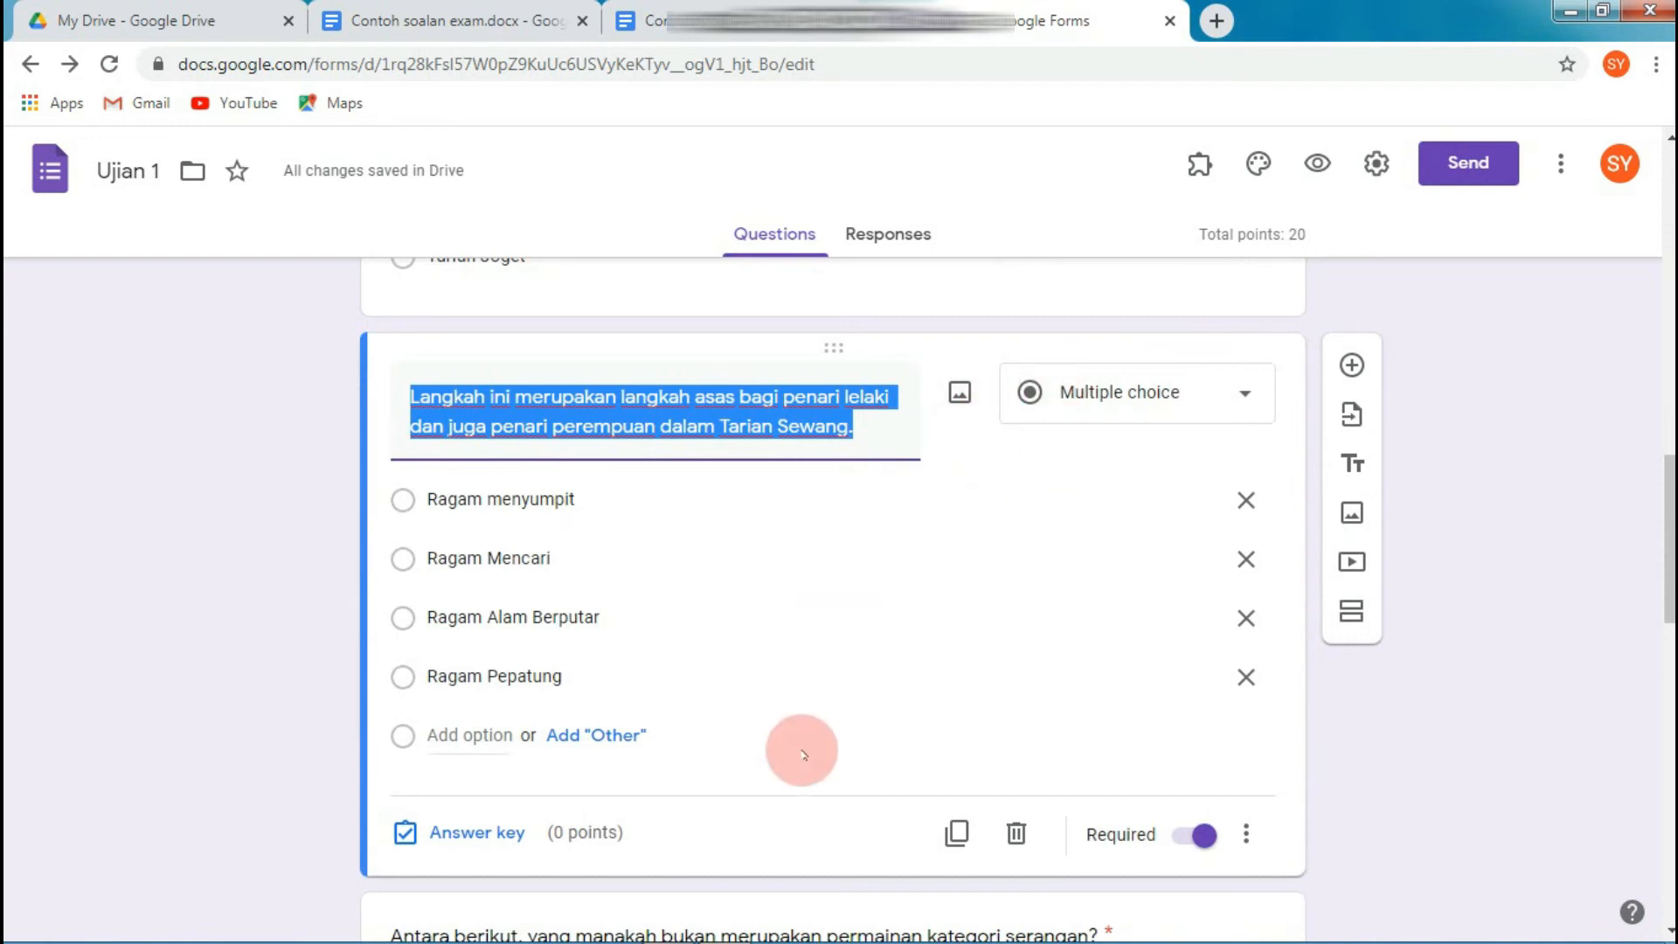
left_click(521, 831)
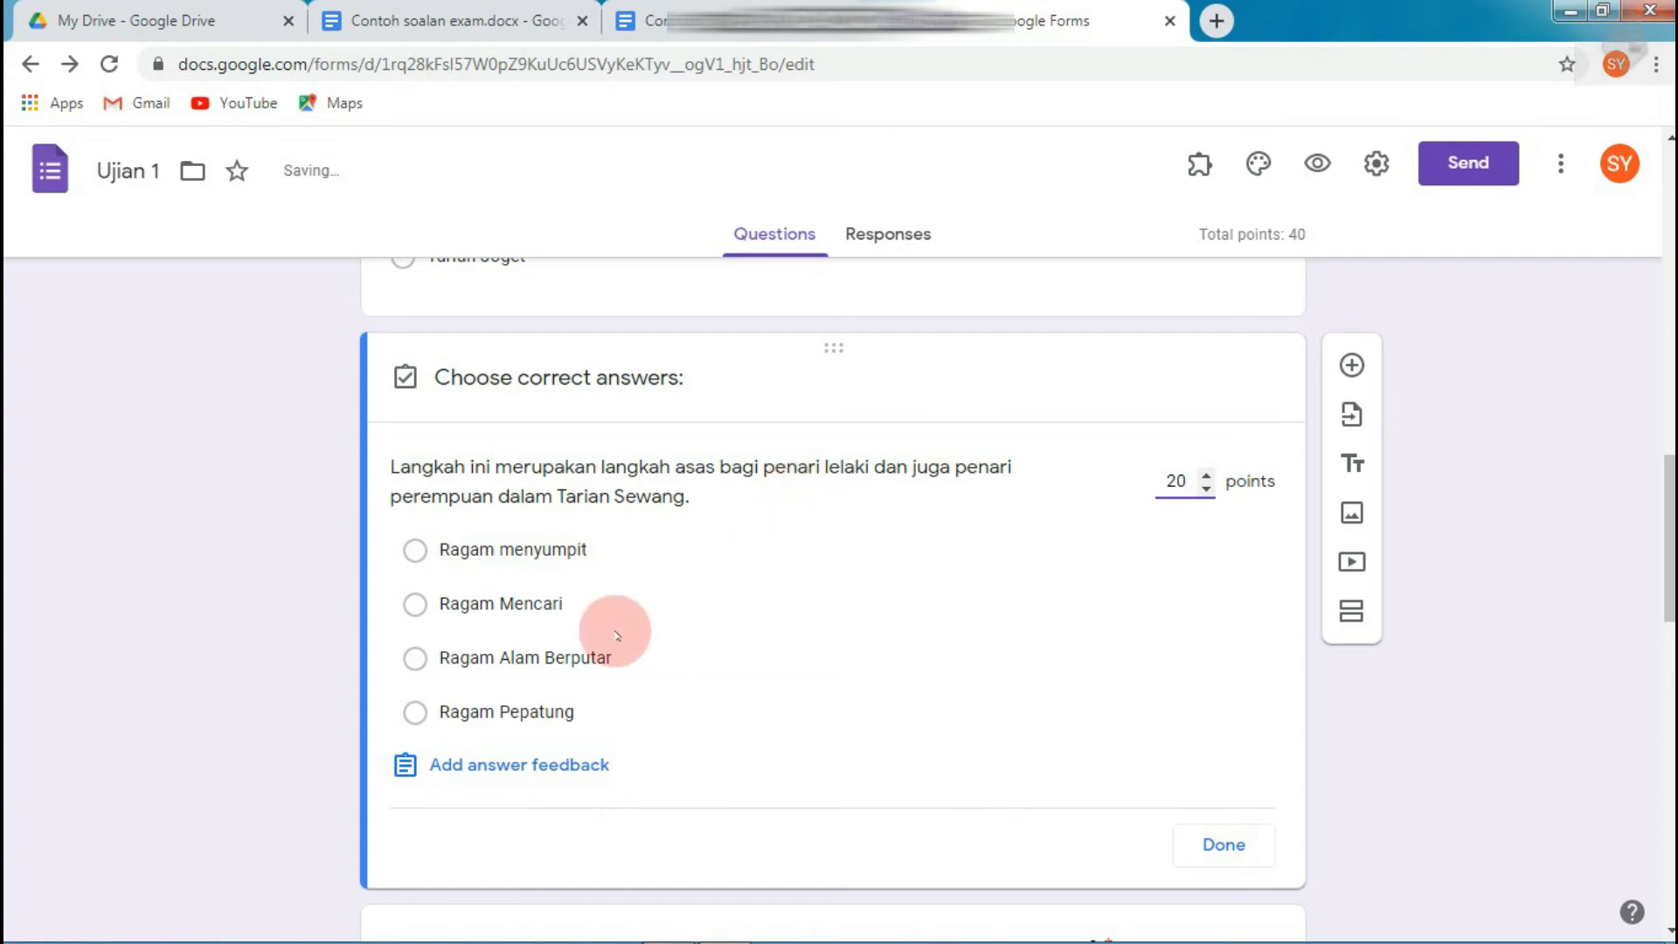
left_click(416, 658)
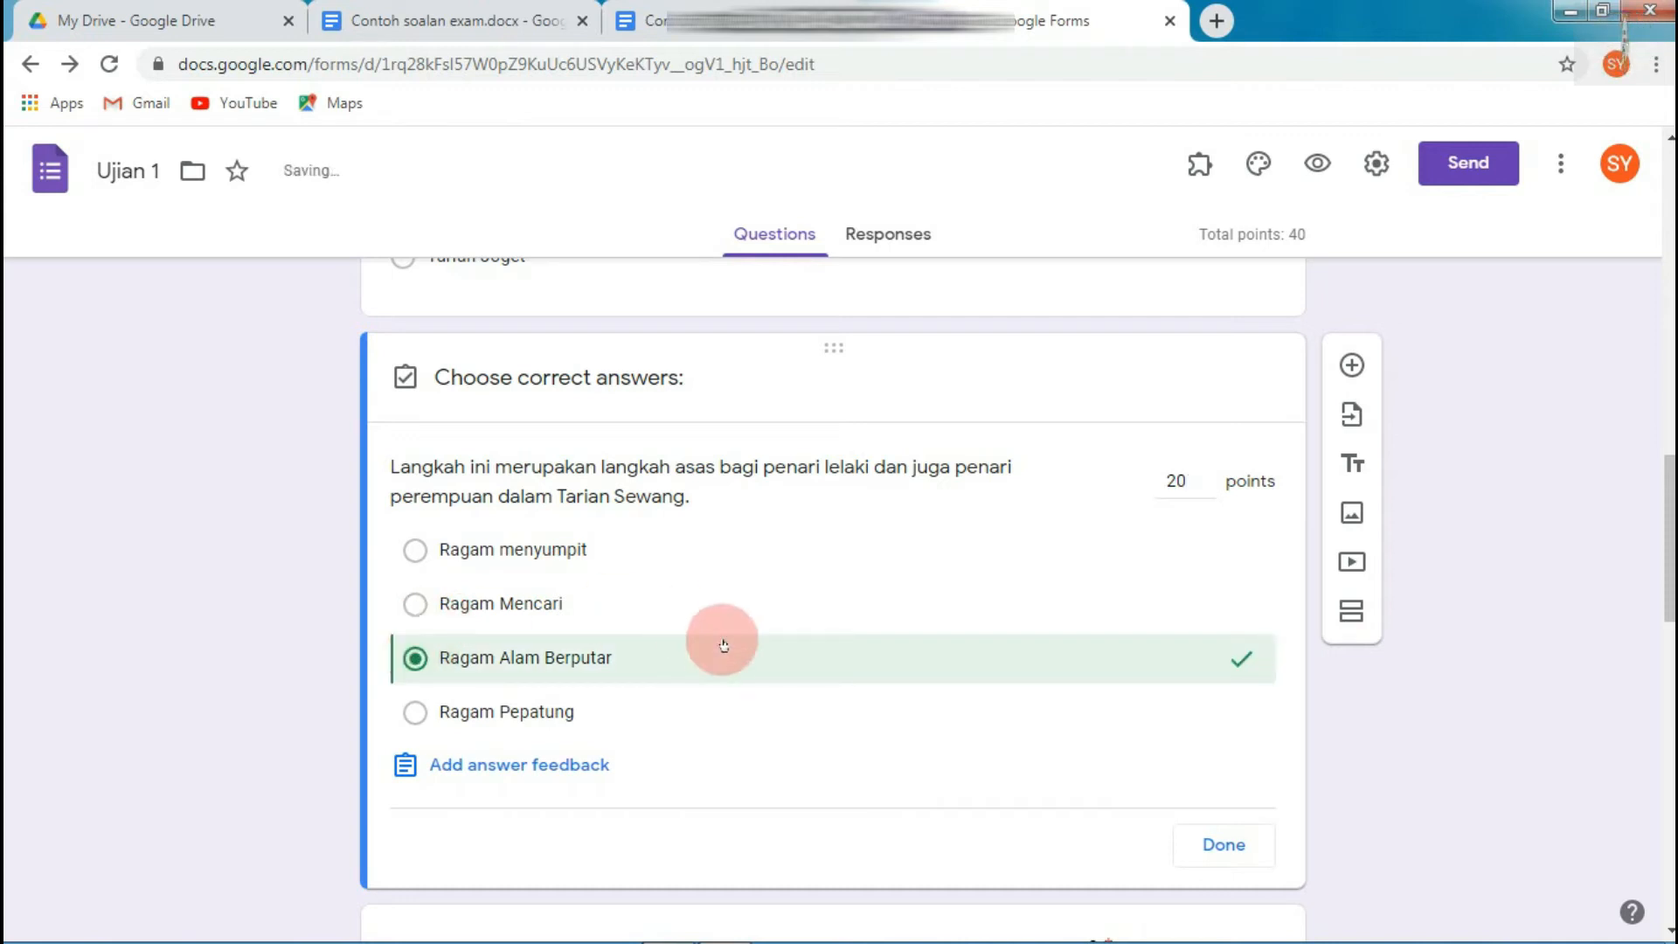
left_click(1232, 863)
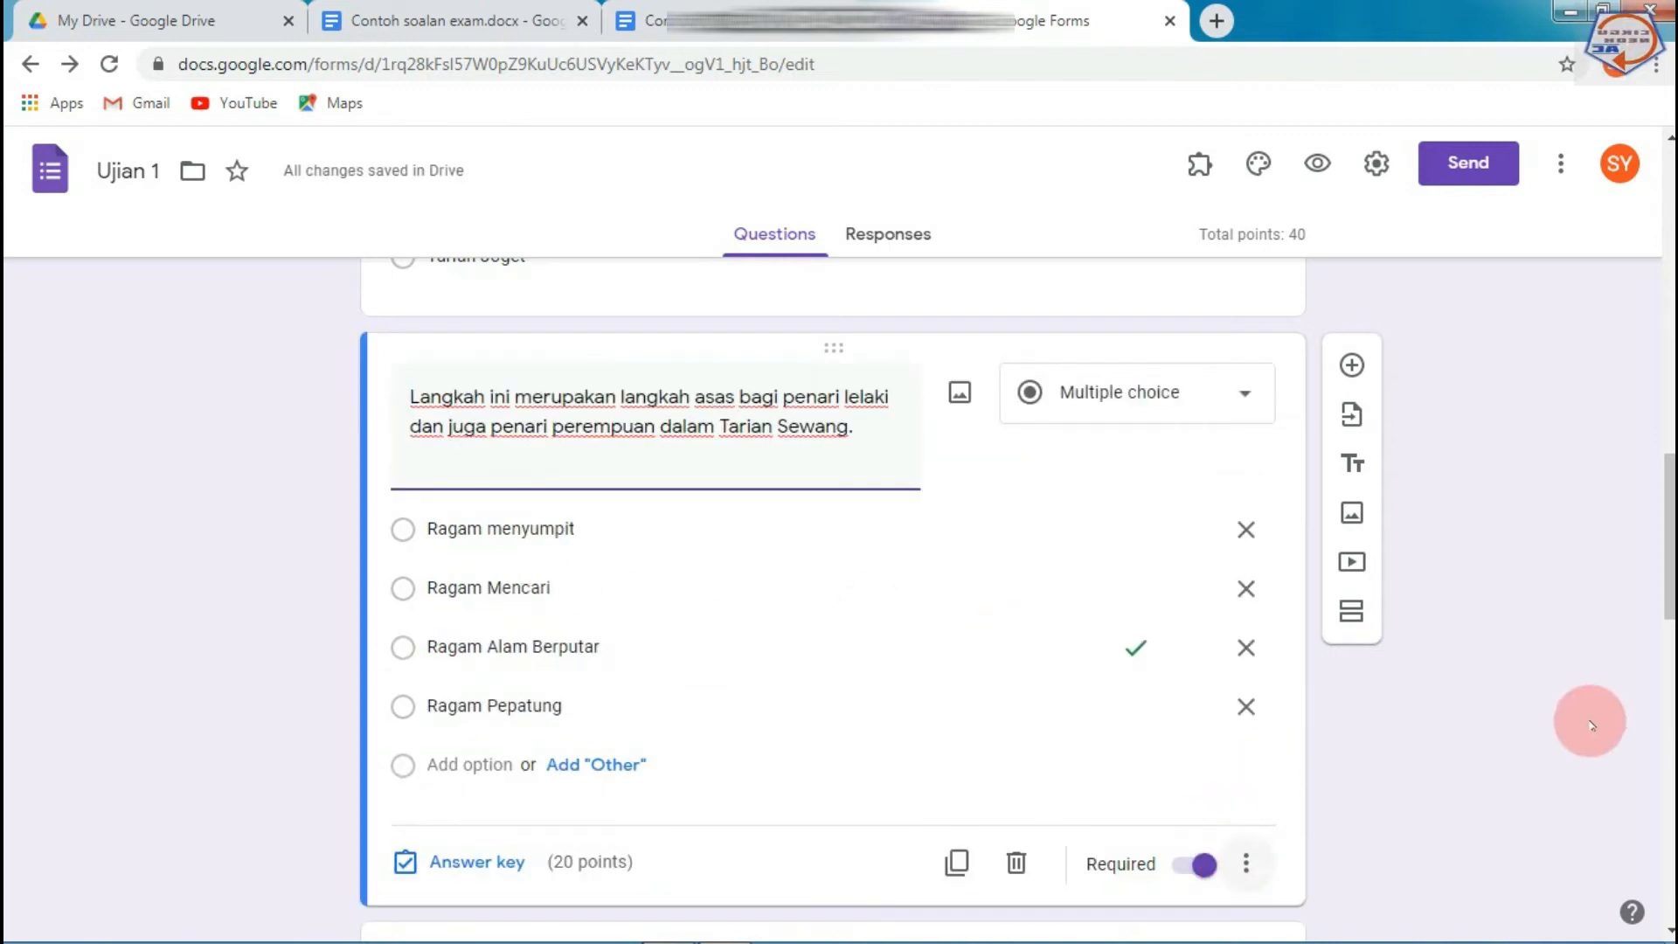
Mark "Bola Tampar" as the correct answer to the "permainan kategori serangan" question and assign it 20 points.
scroll(1662, 708, "down", 10)
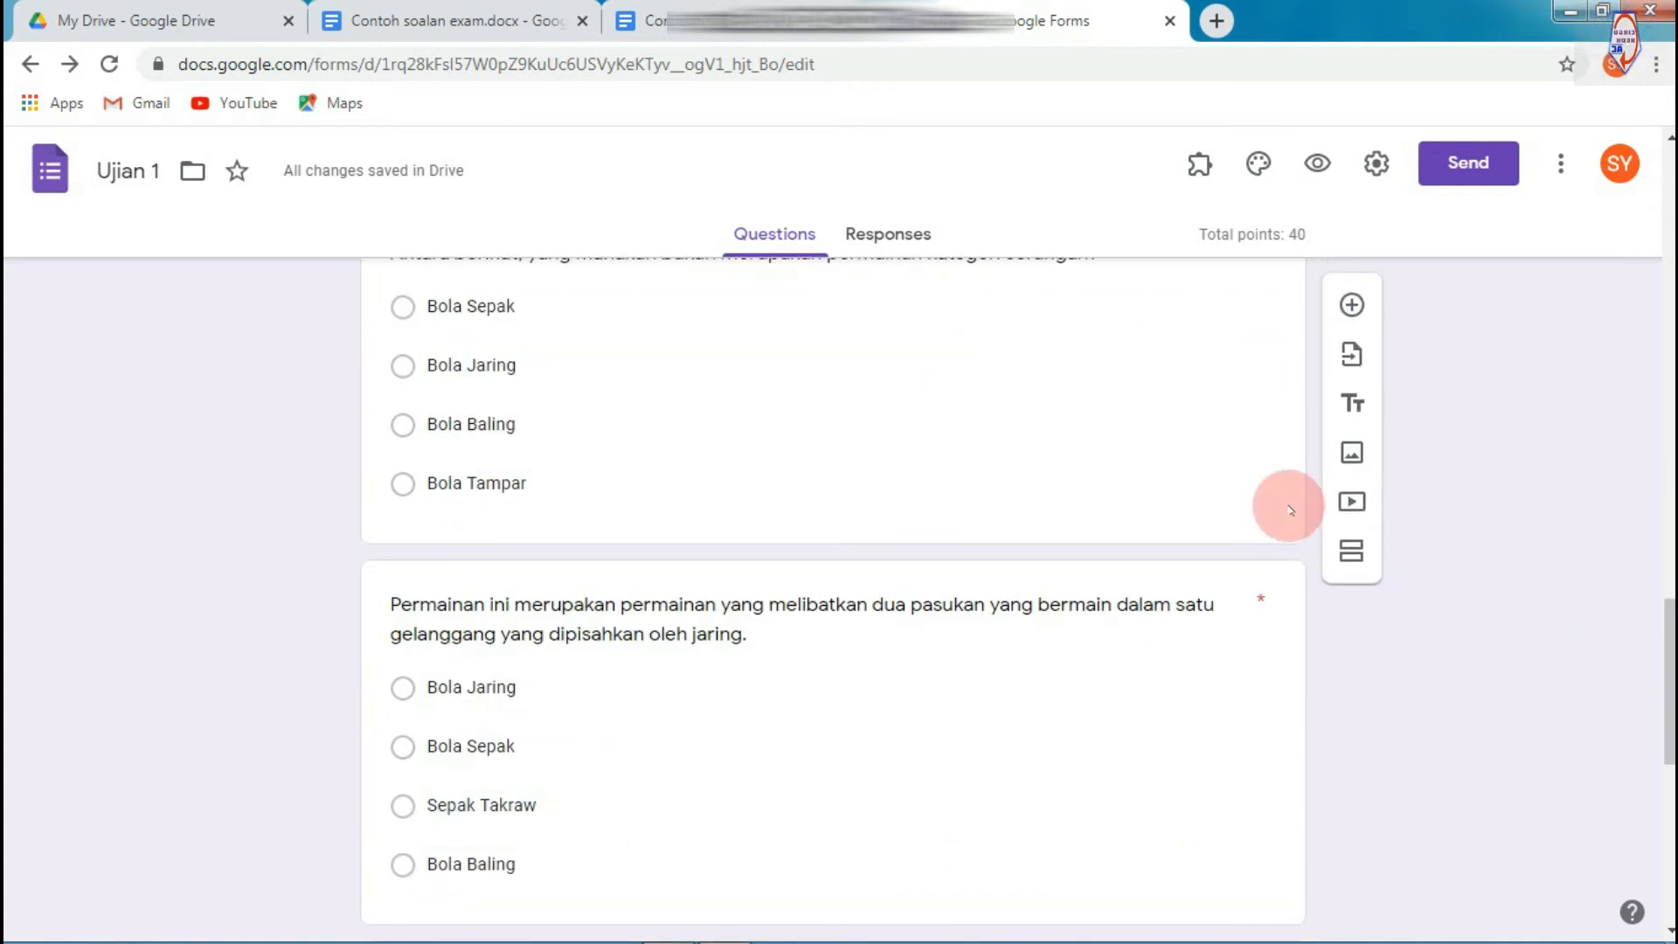
left_click(1056, 438)
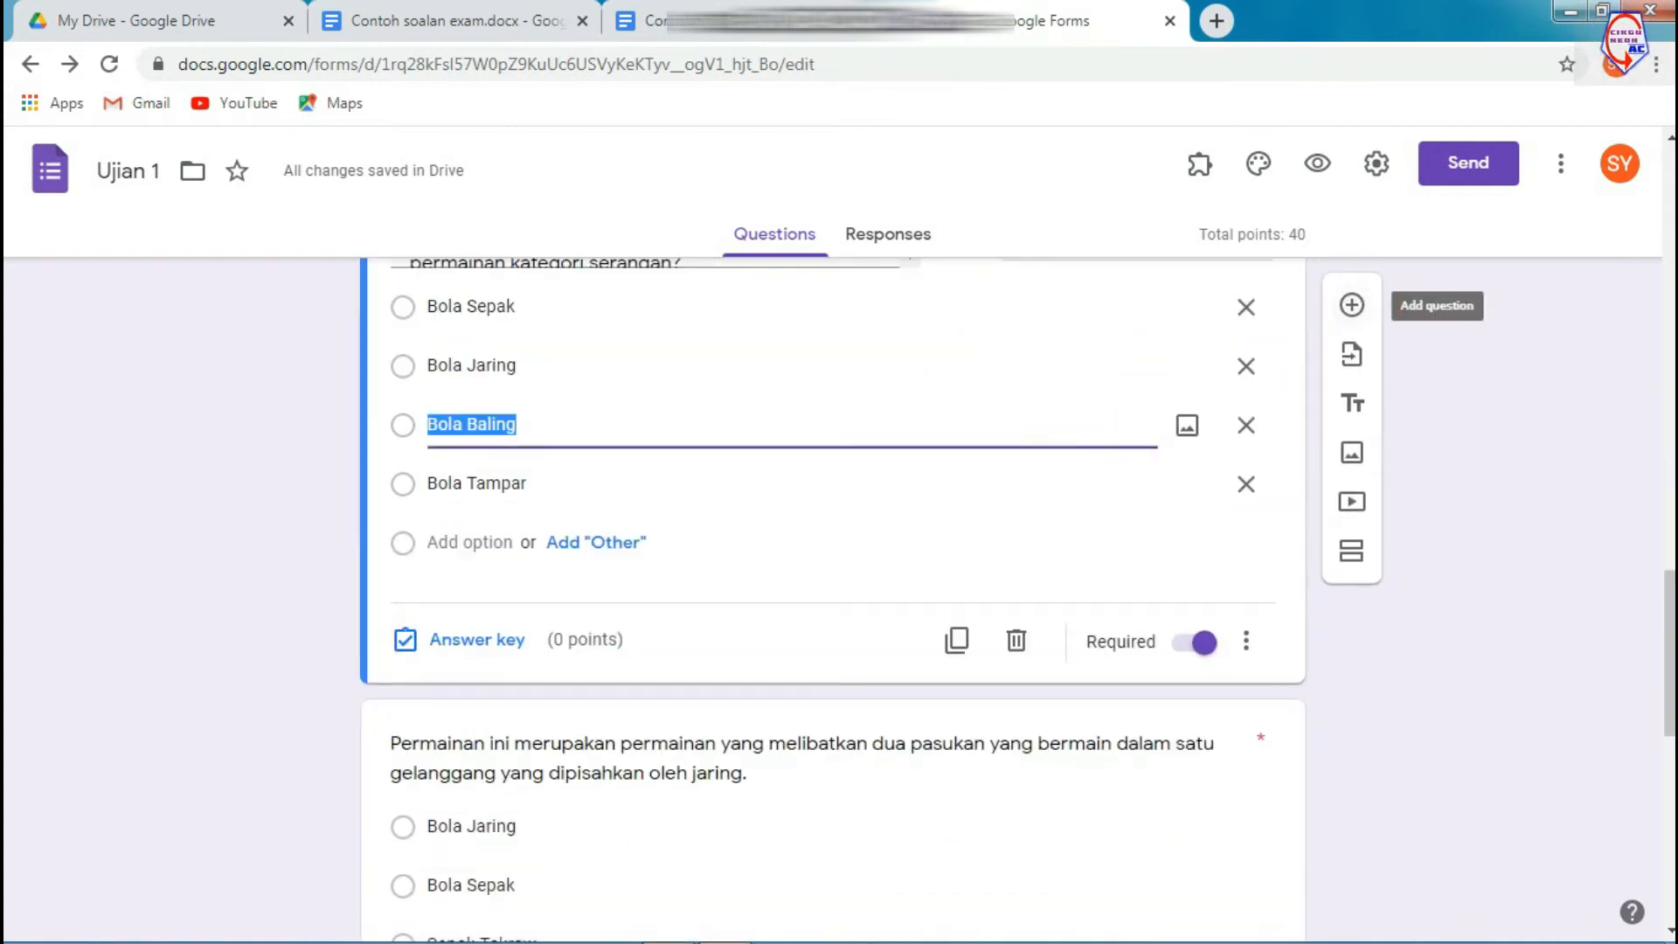
left_click(1667, 138)
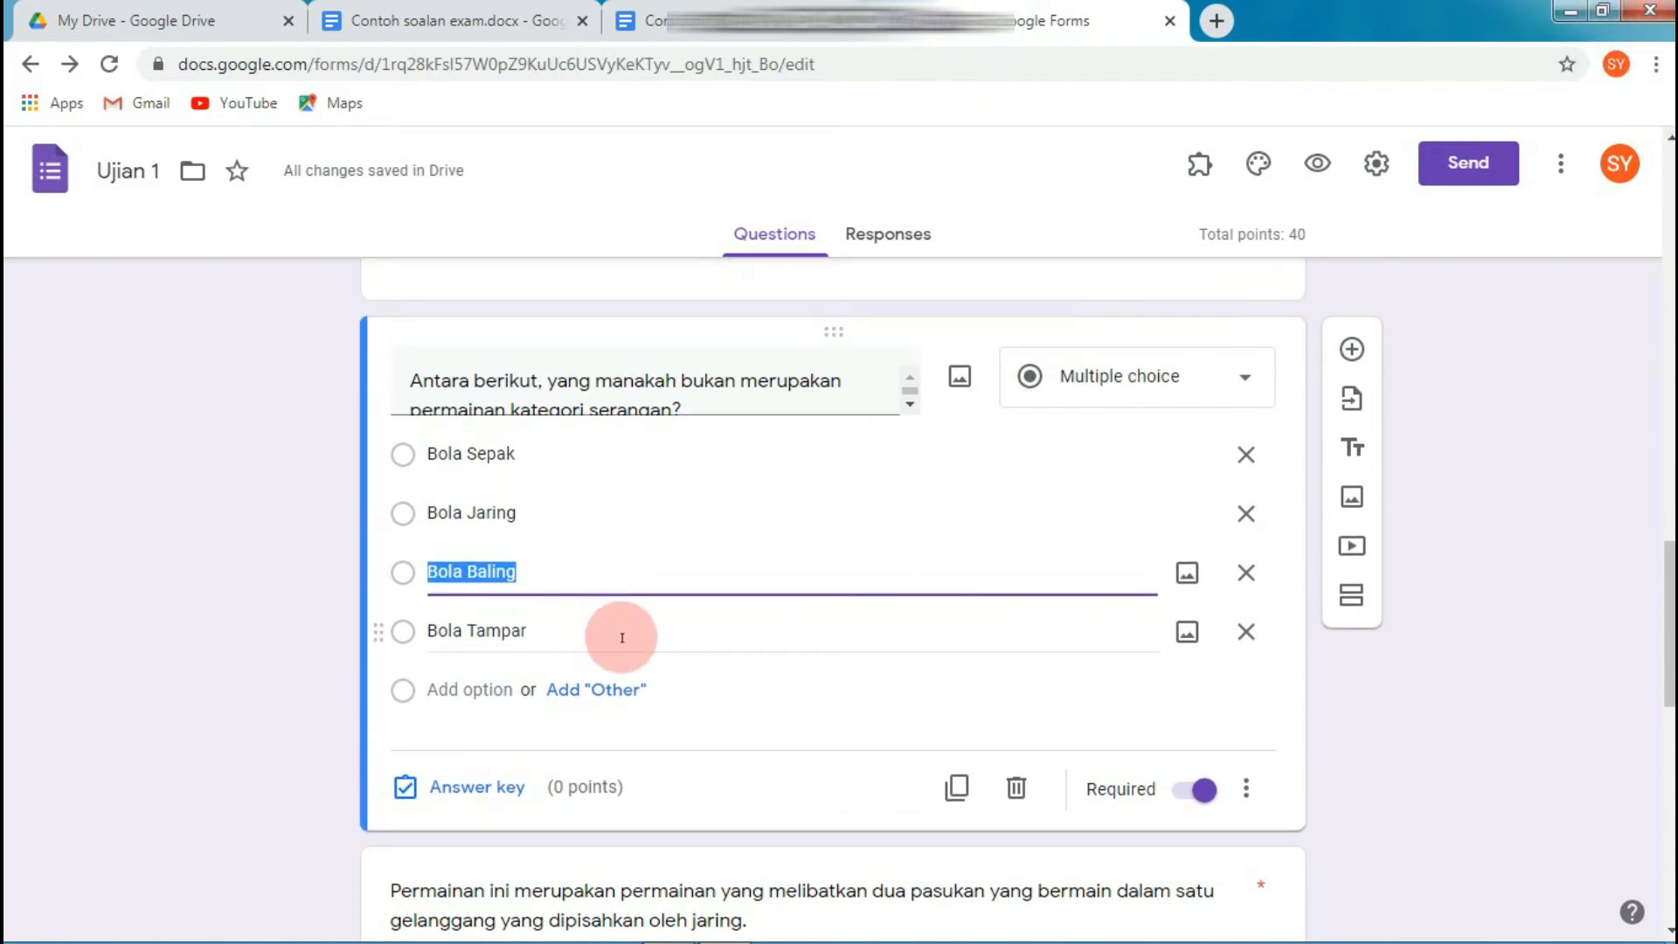
left_click(437, 787)
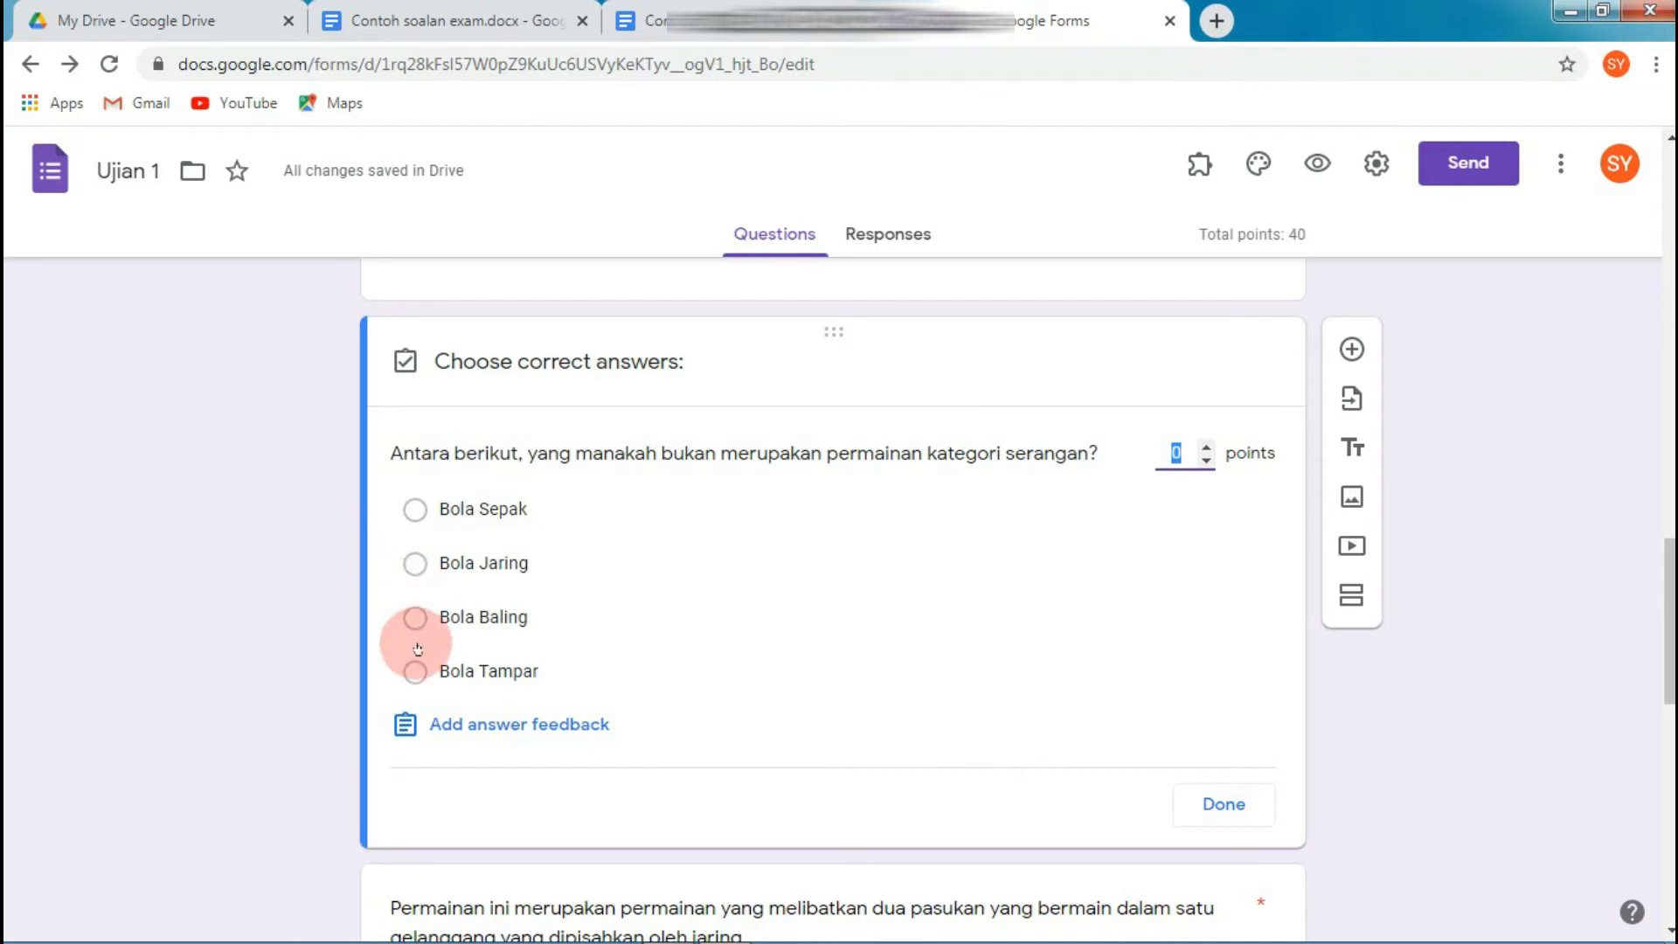
left_click(416, 672)
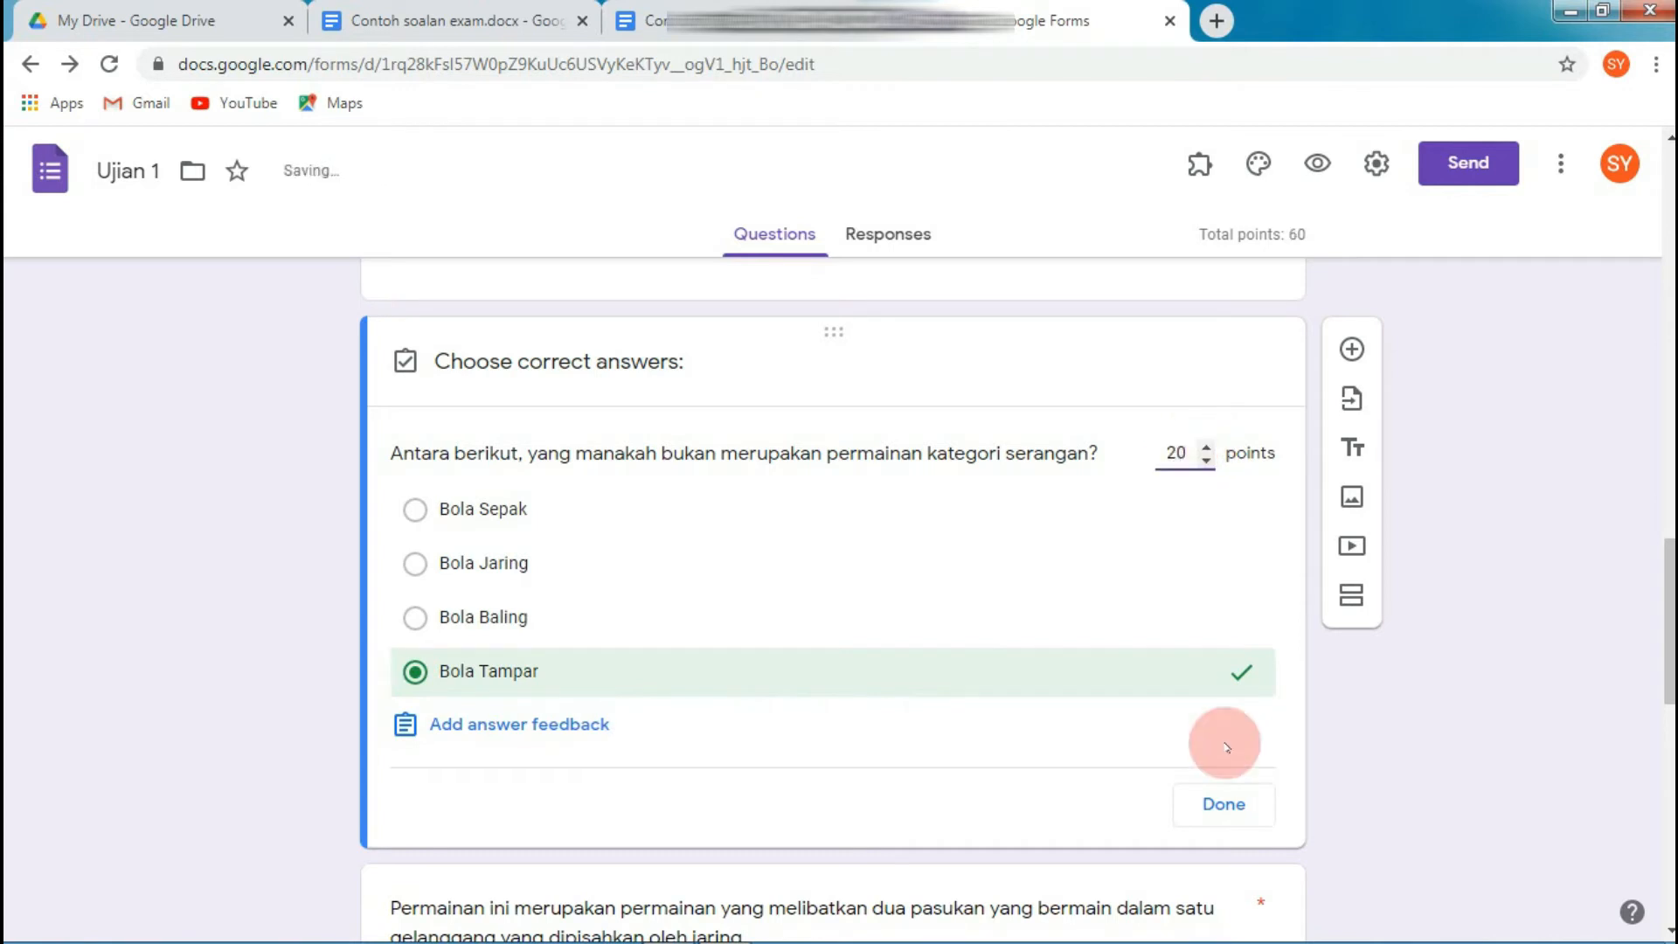
left_click(1218, 831)
Mark "Sepak Takraw" as the correct answer to the "dua pasukan" court game question and assign it 20 points.
left_click(1664, 766)
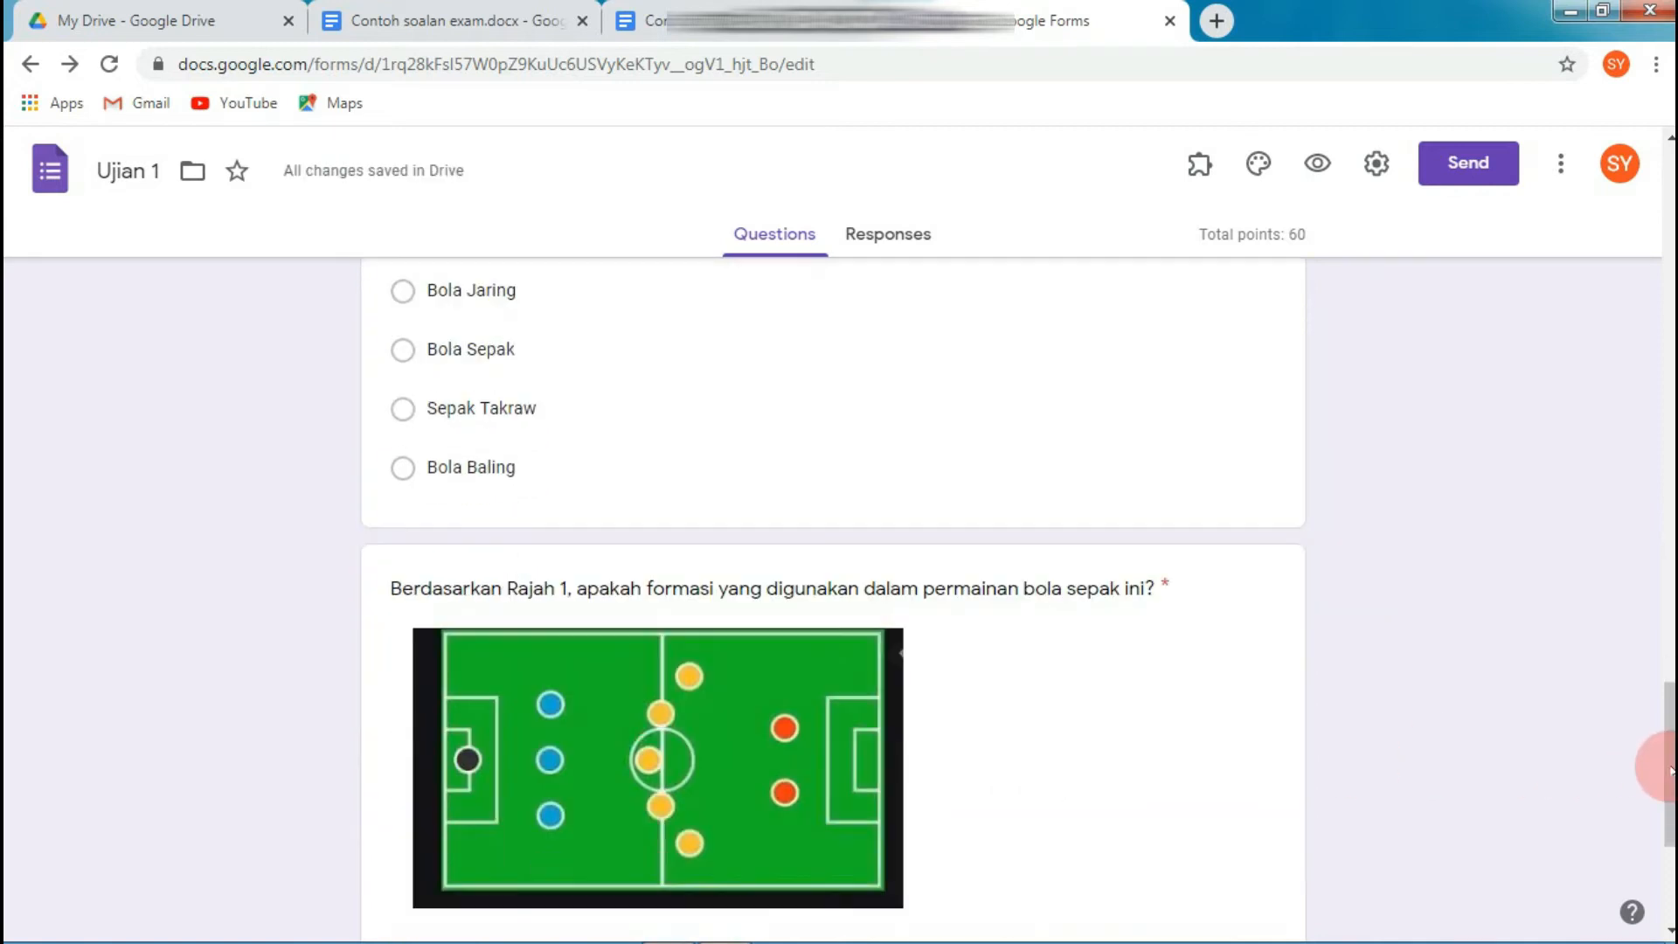
left_click(936, 426)
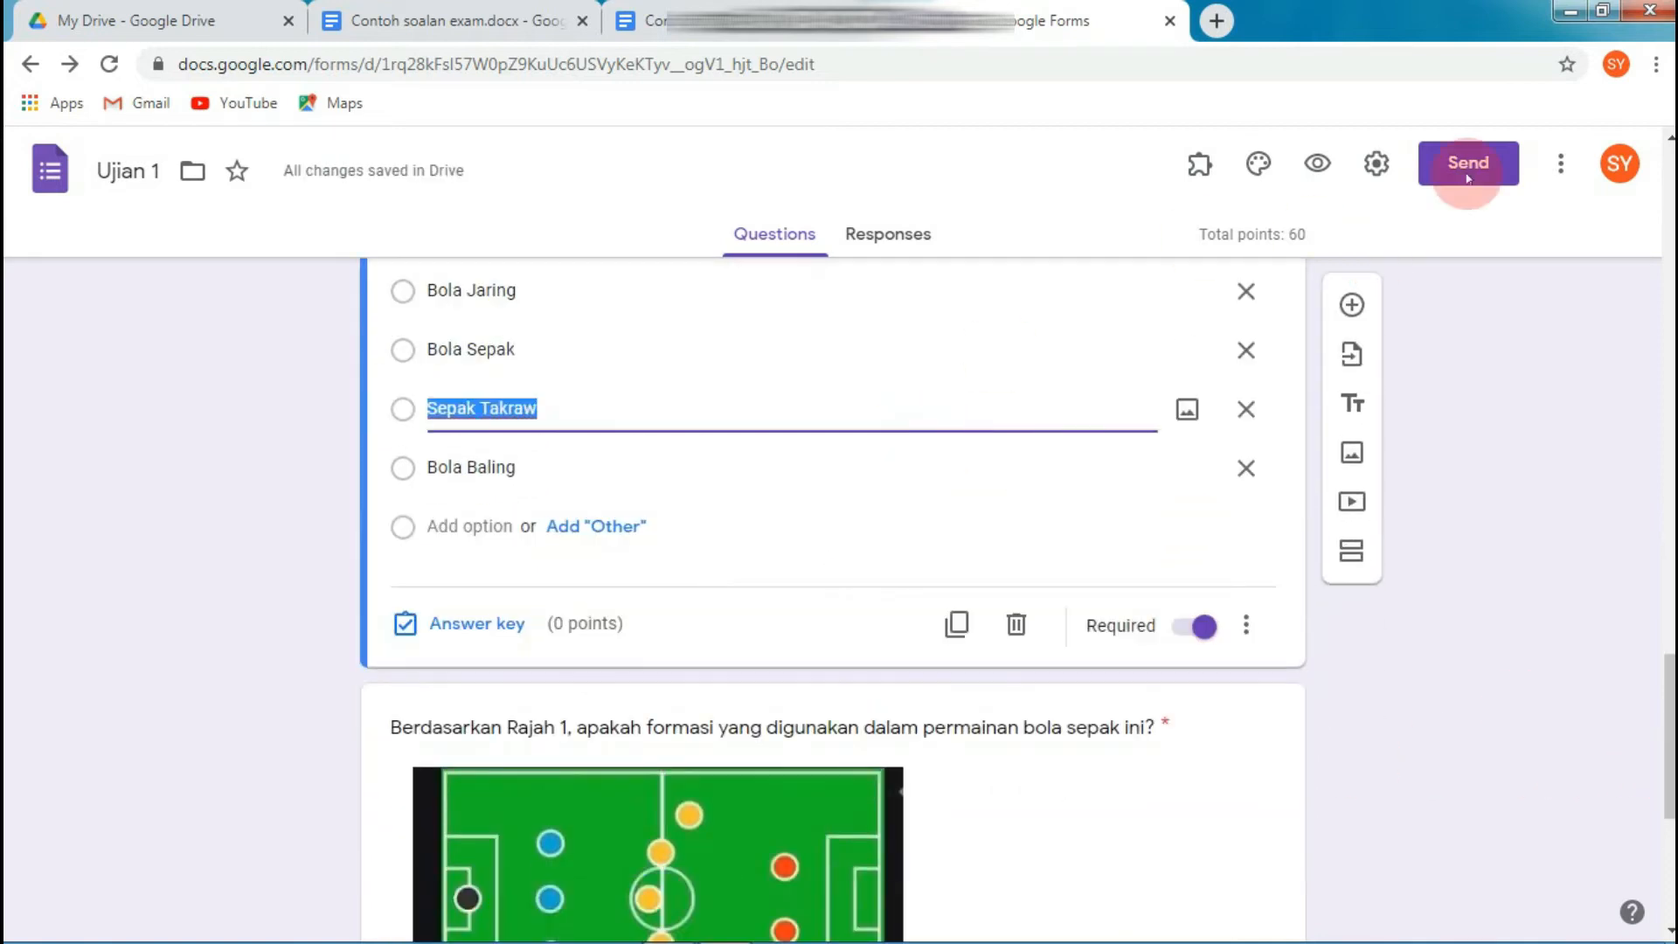
left_click(1669, 139)
left_click(1670, 140)
left_click(1670, 140)
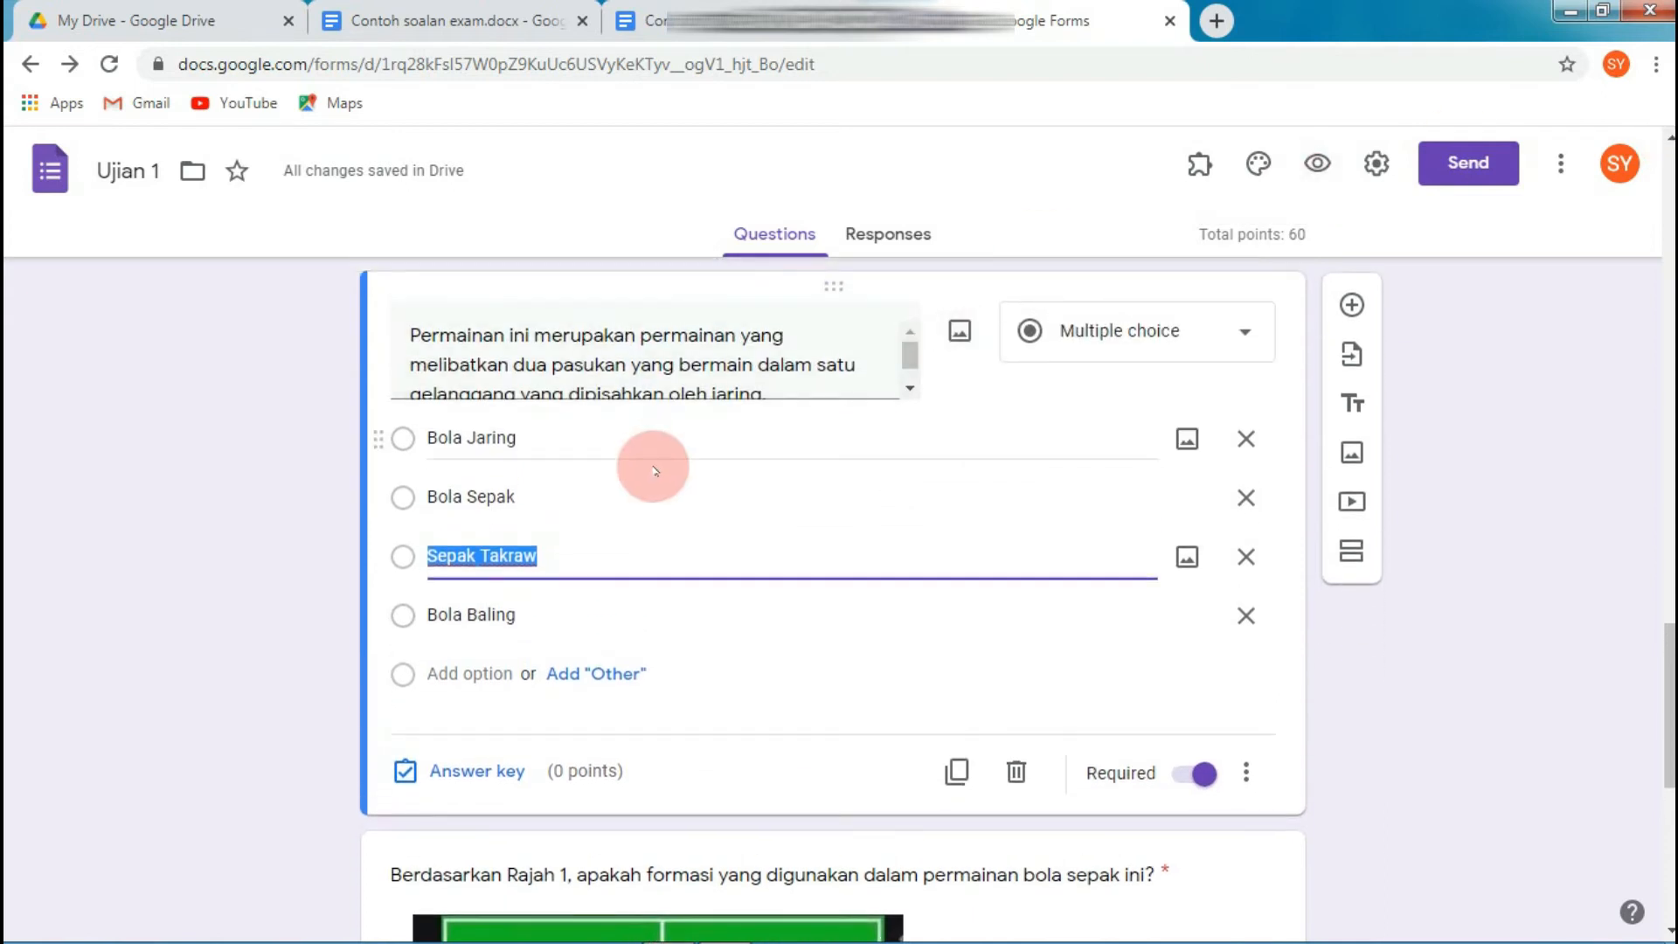
left_click(481, 774)
left_click(429, 609)
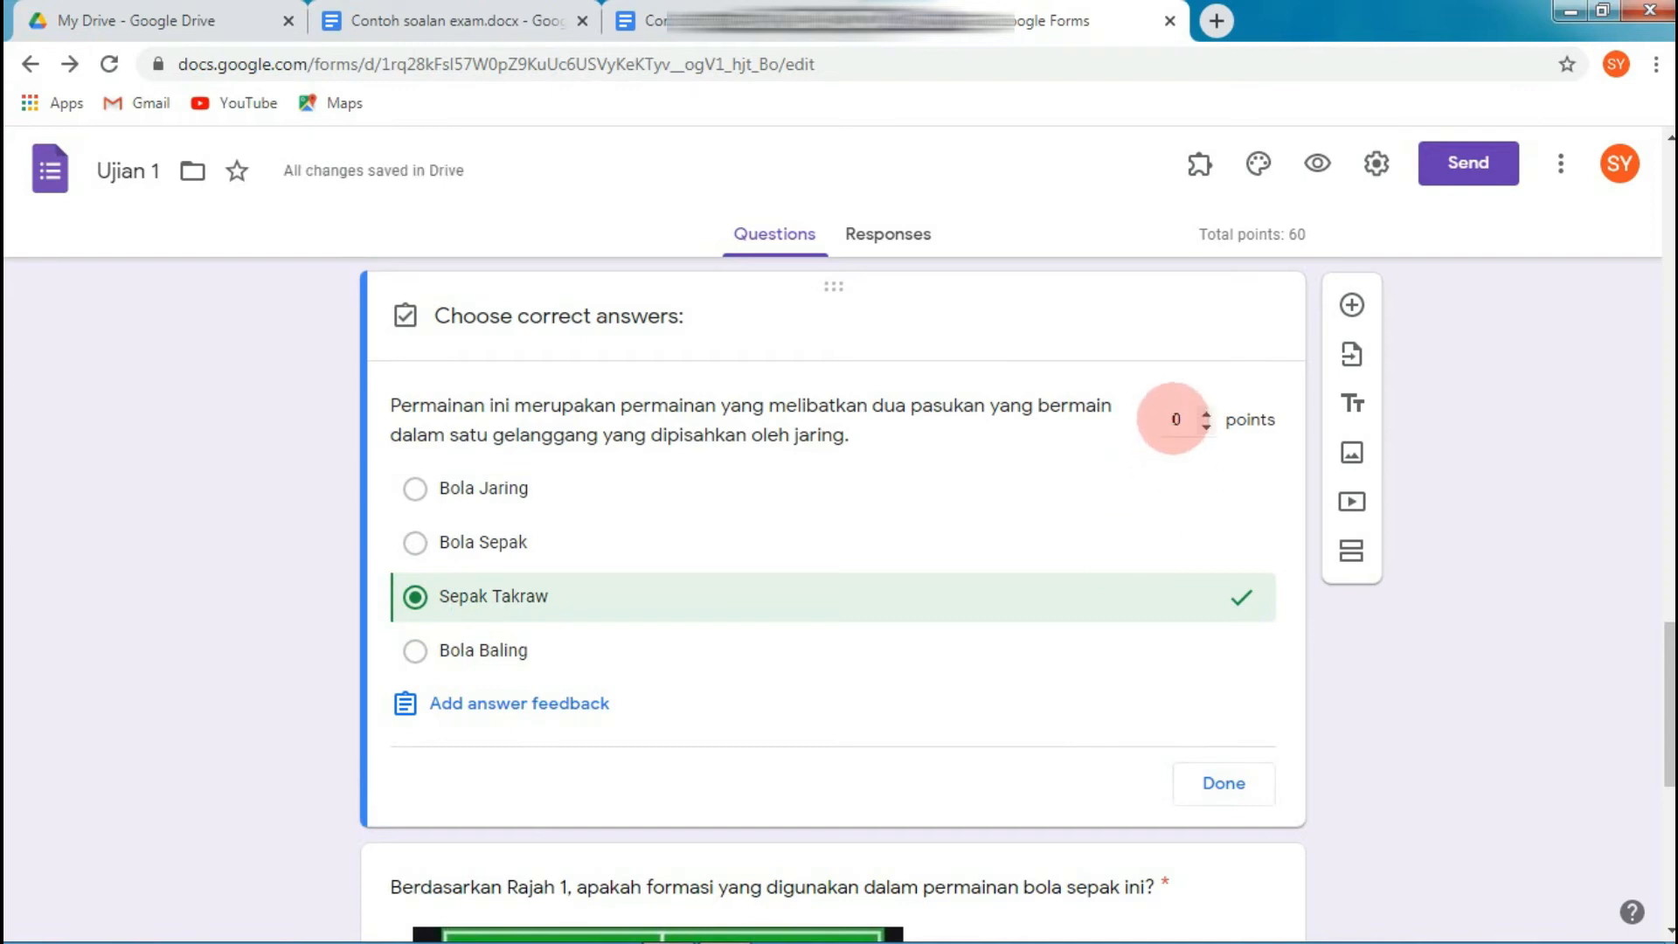
left_click(1232, 784)
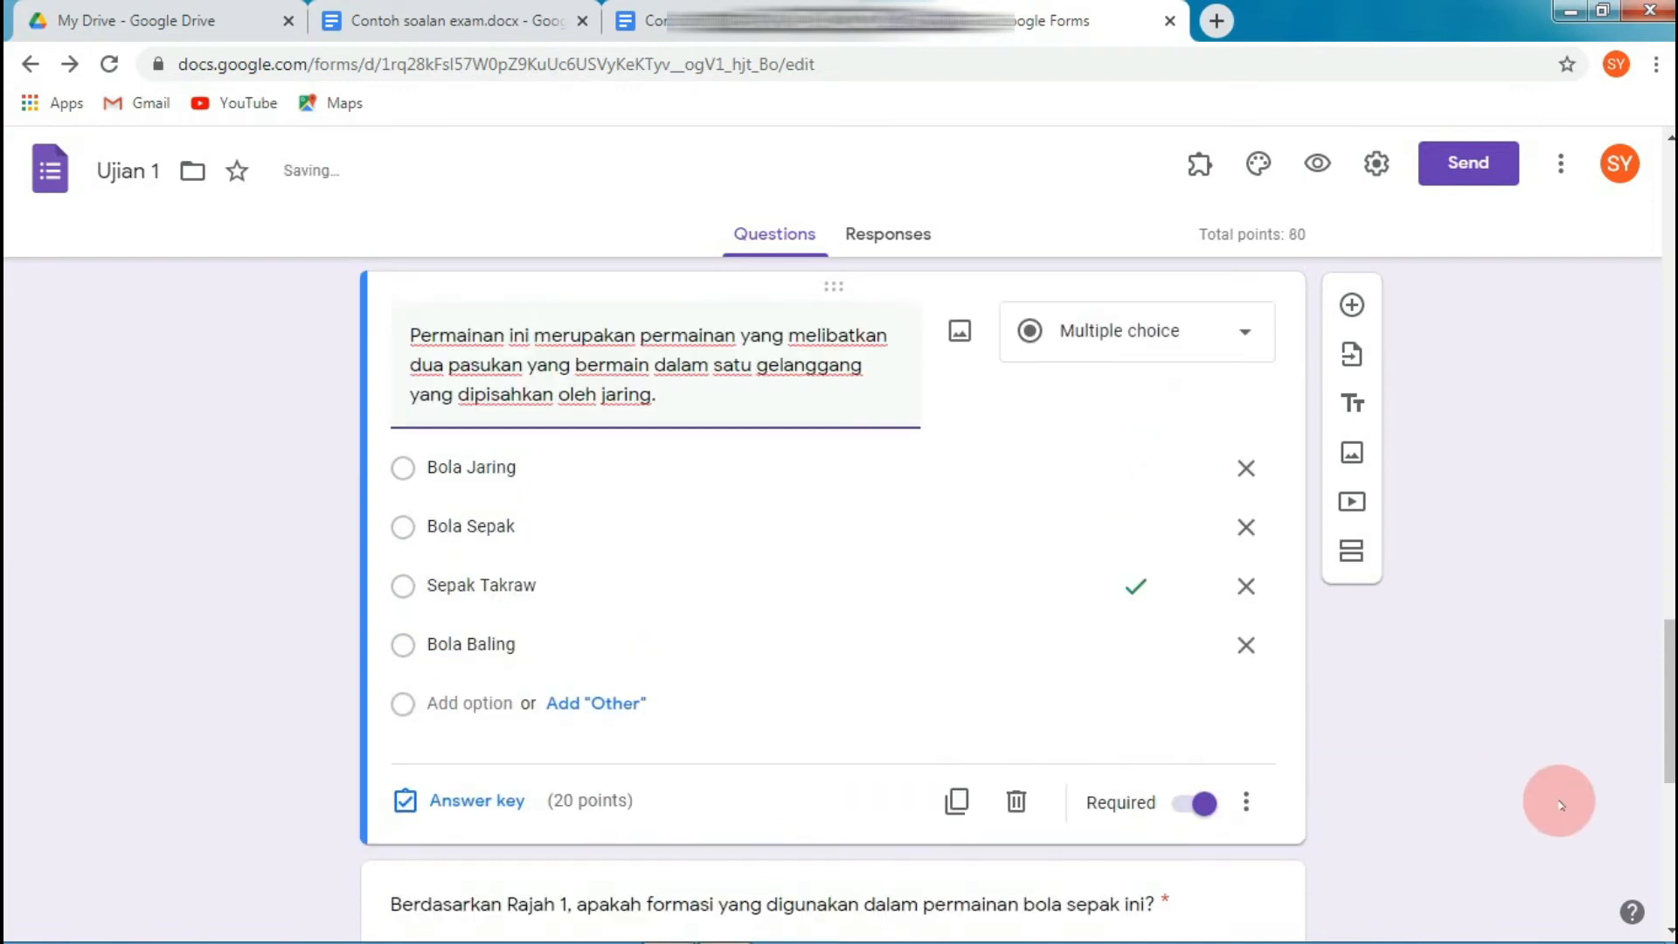
Mark "Formasi 3:5:2" as the correct answer to the "Berdasarkan Rajah 1" football formation question and assign it 20 points.
scroll(1297, 546, "down", 8)
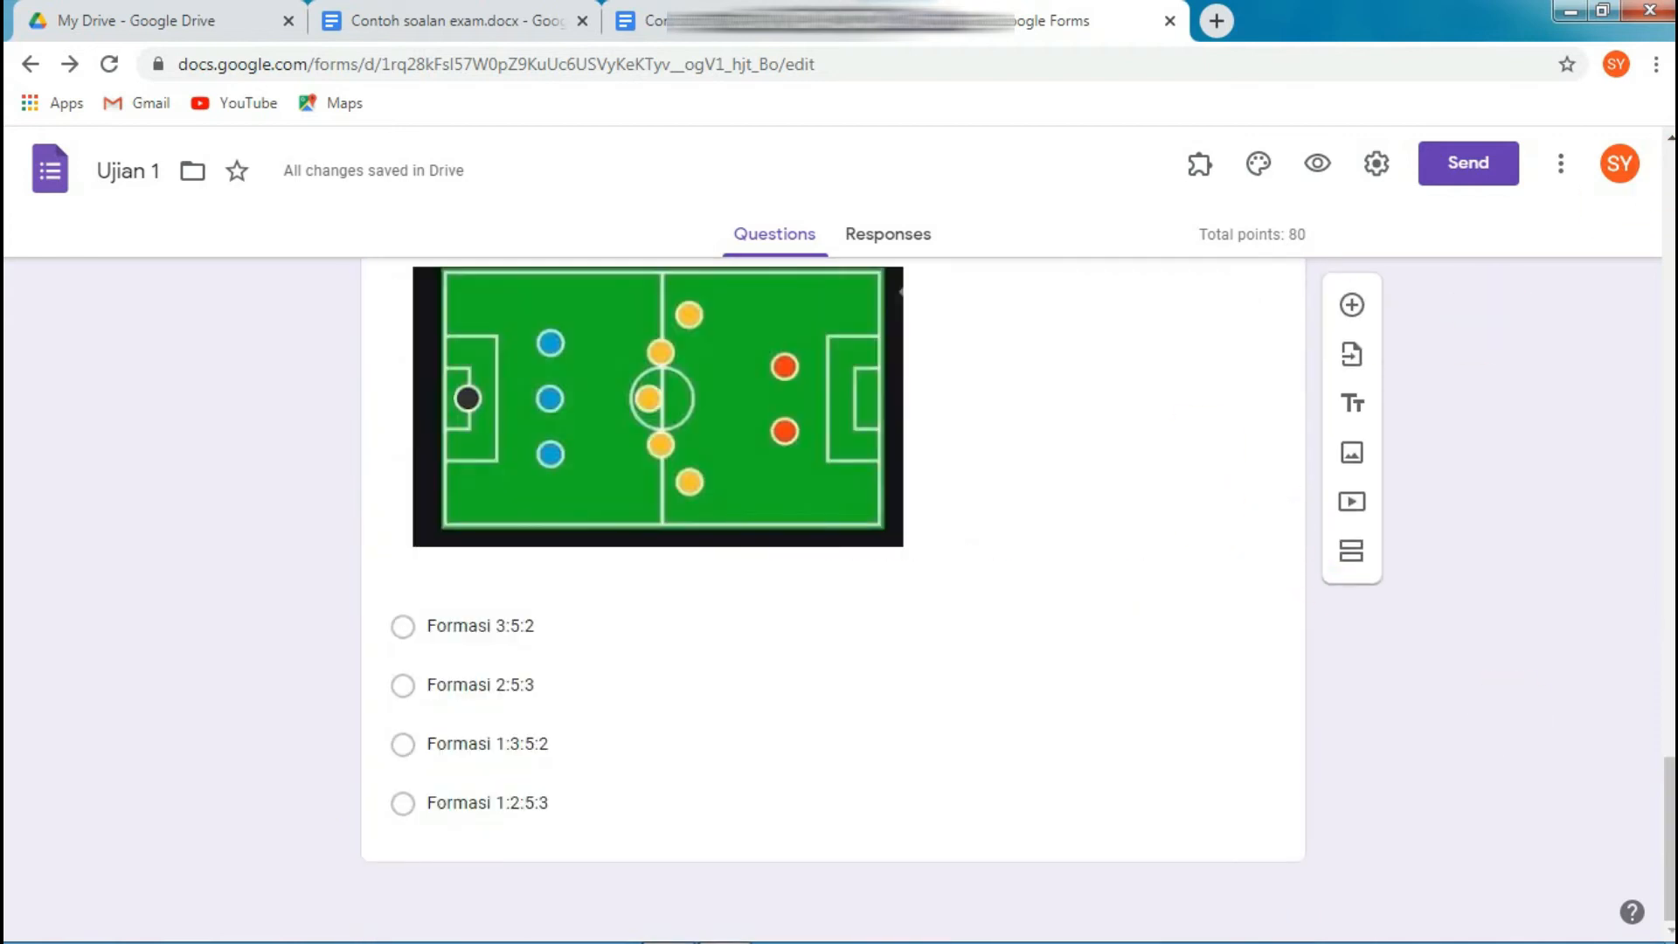
scroll(833, 593, "up", 3)
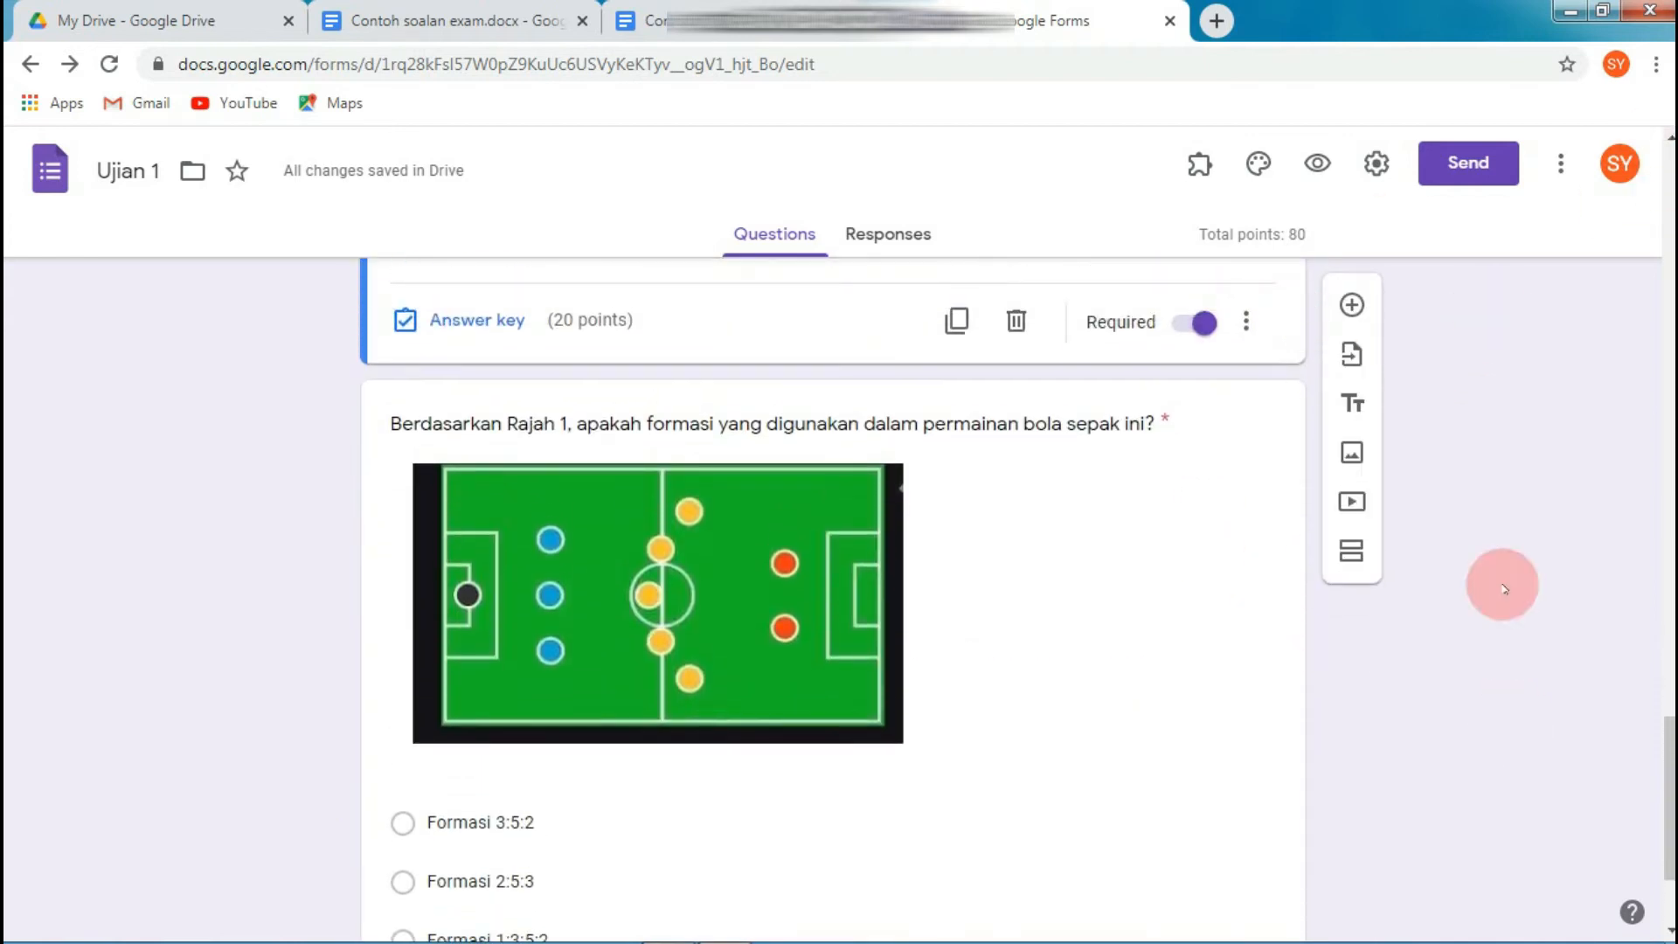
scroll(1331, 748, "down", 1)
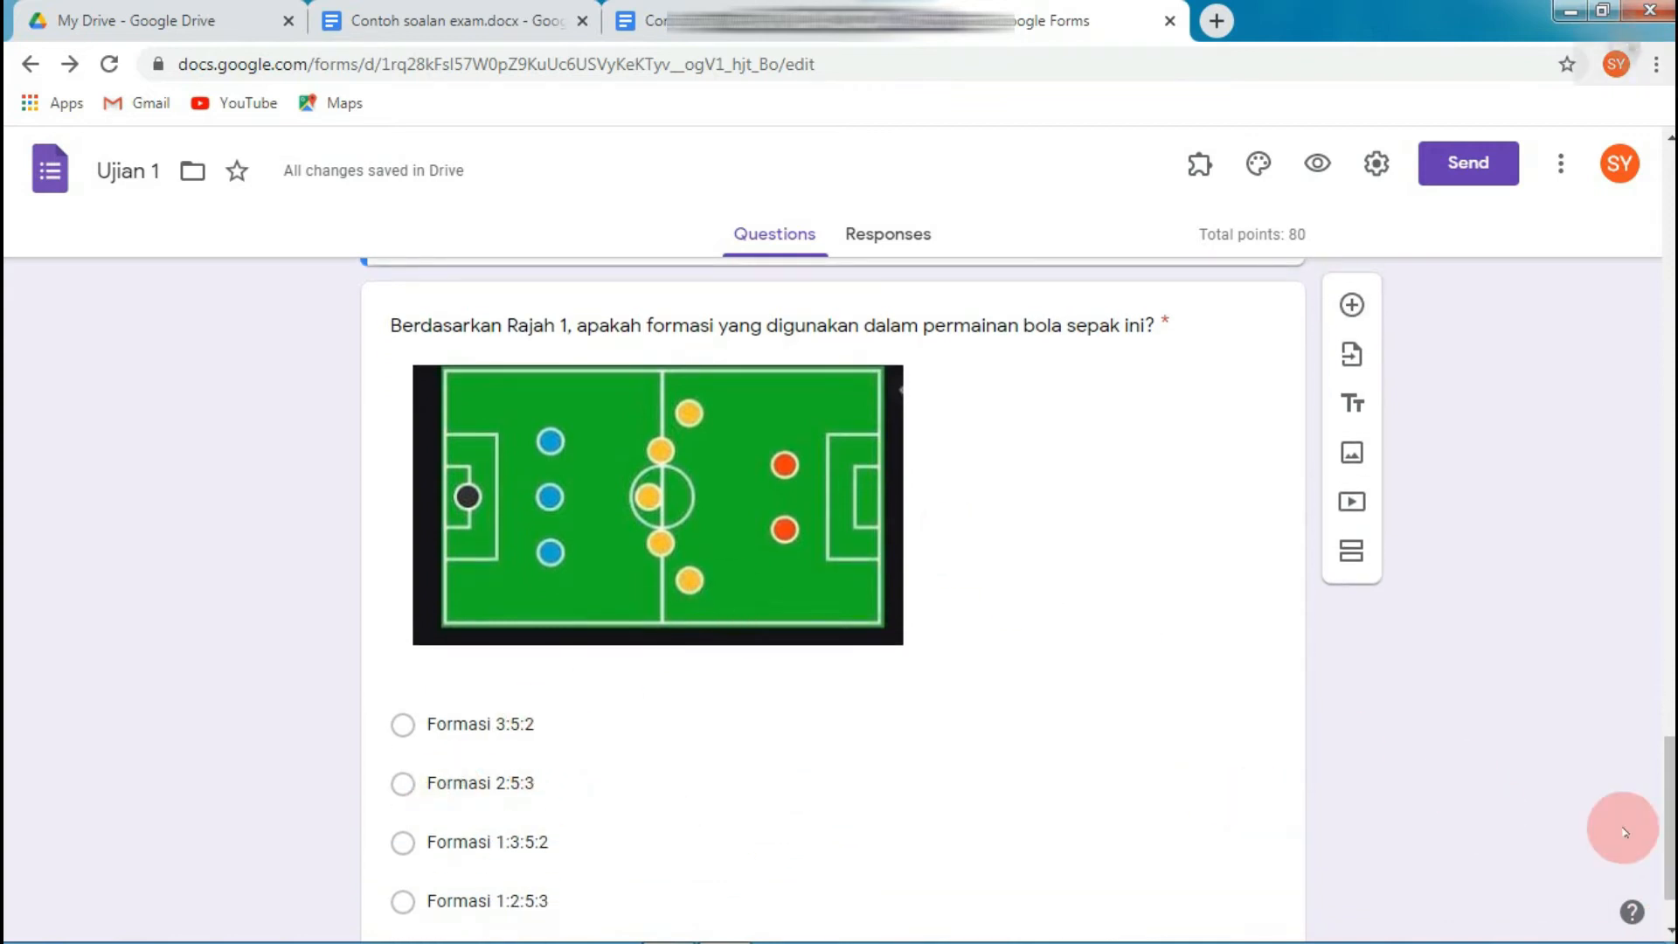
scroll(1667, 928, "down", 1)
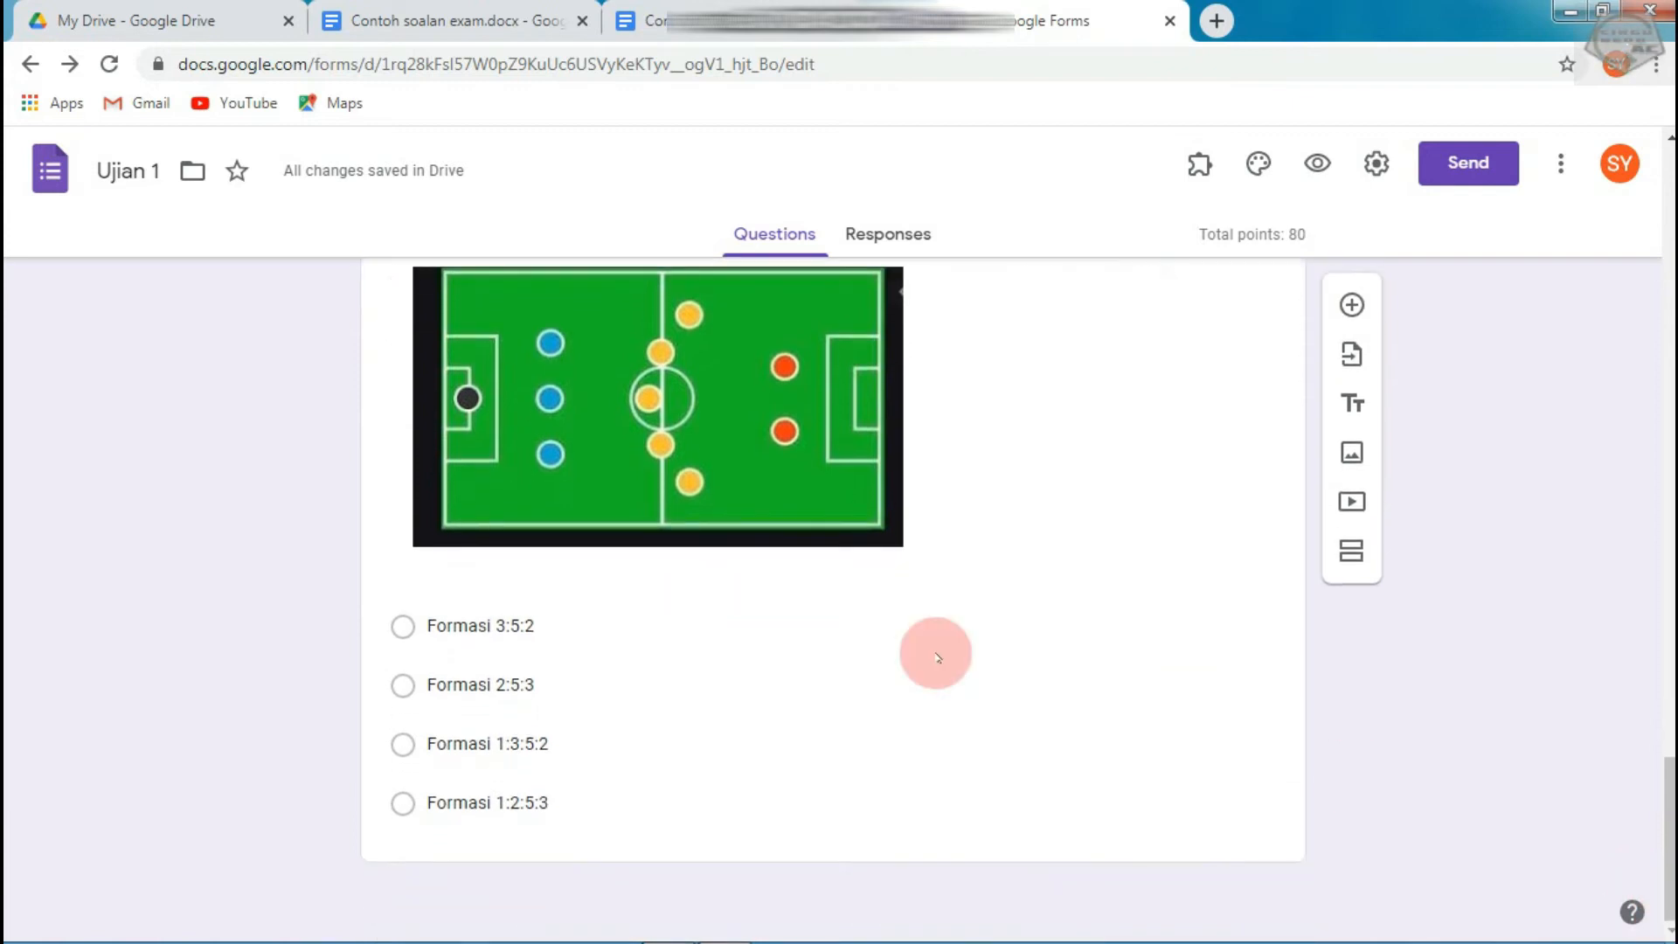
left_click(633, 784)
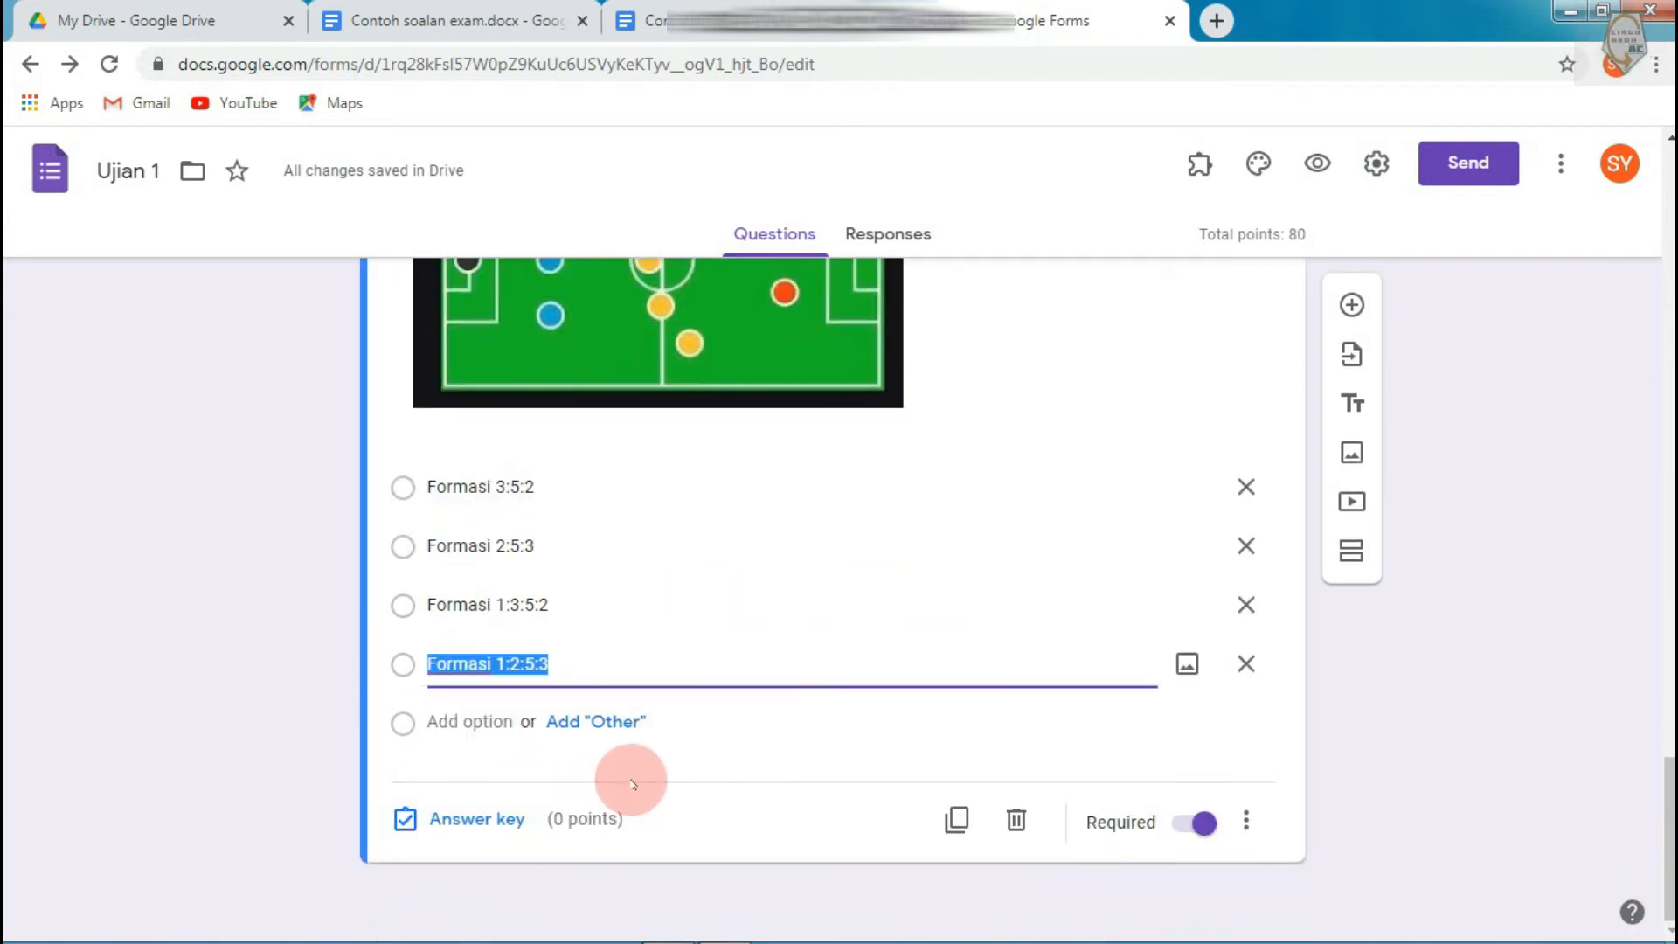
left_click(464, 826)
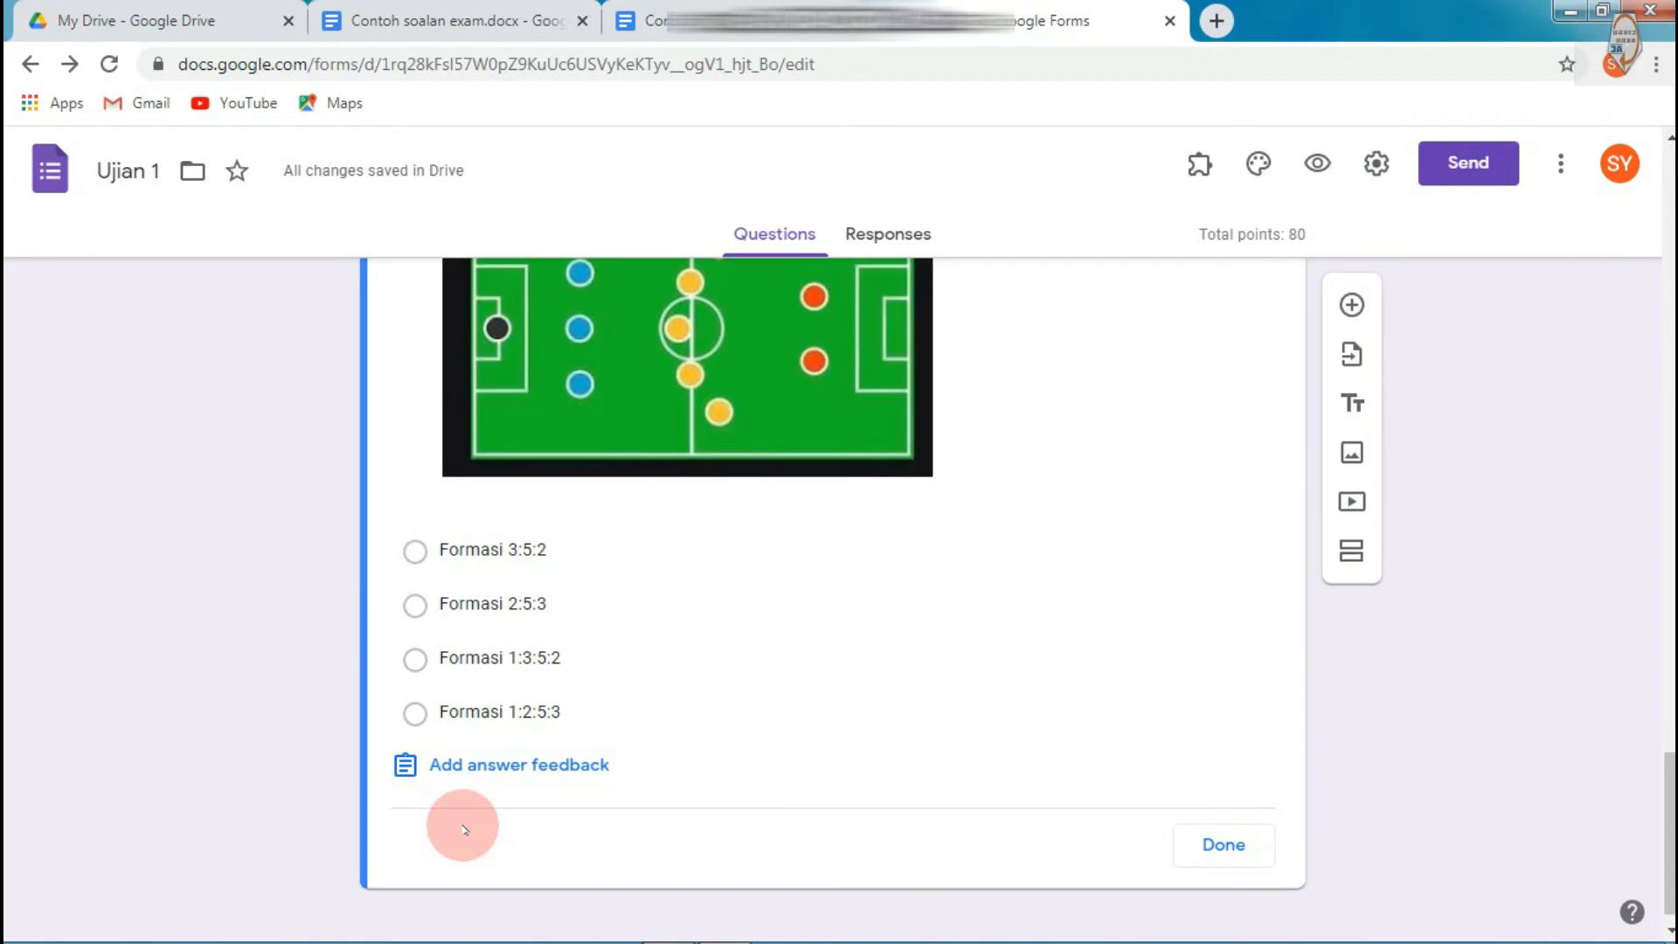
left_click(414, 552)
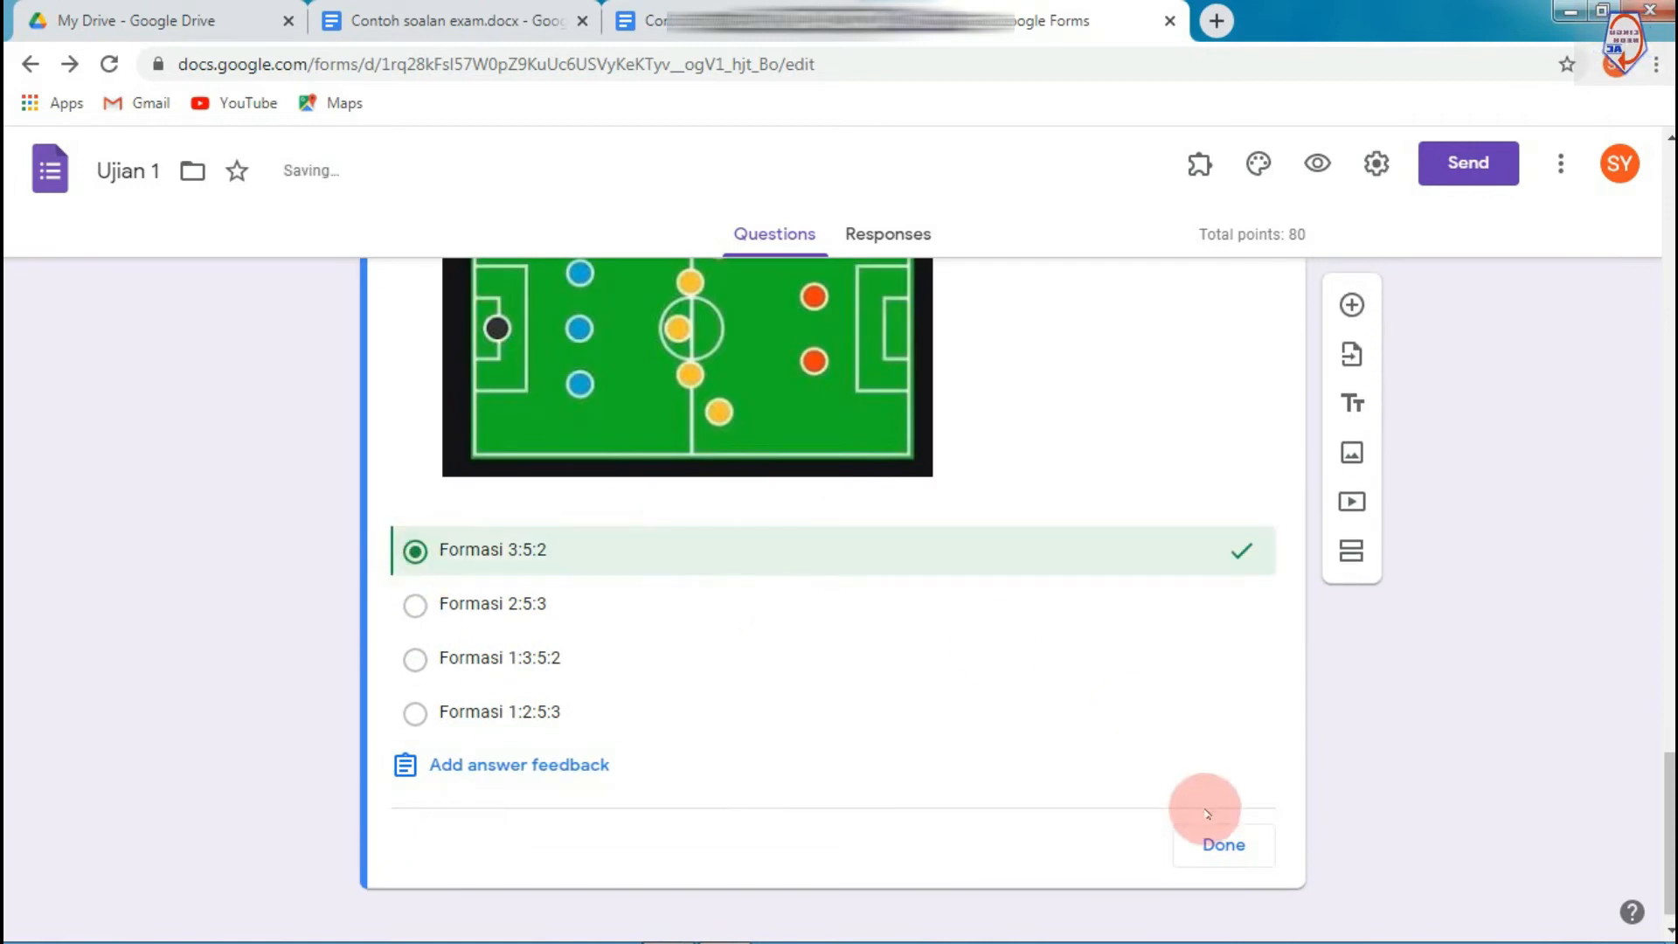
scroll(1667, 140, "up", 3)
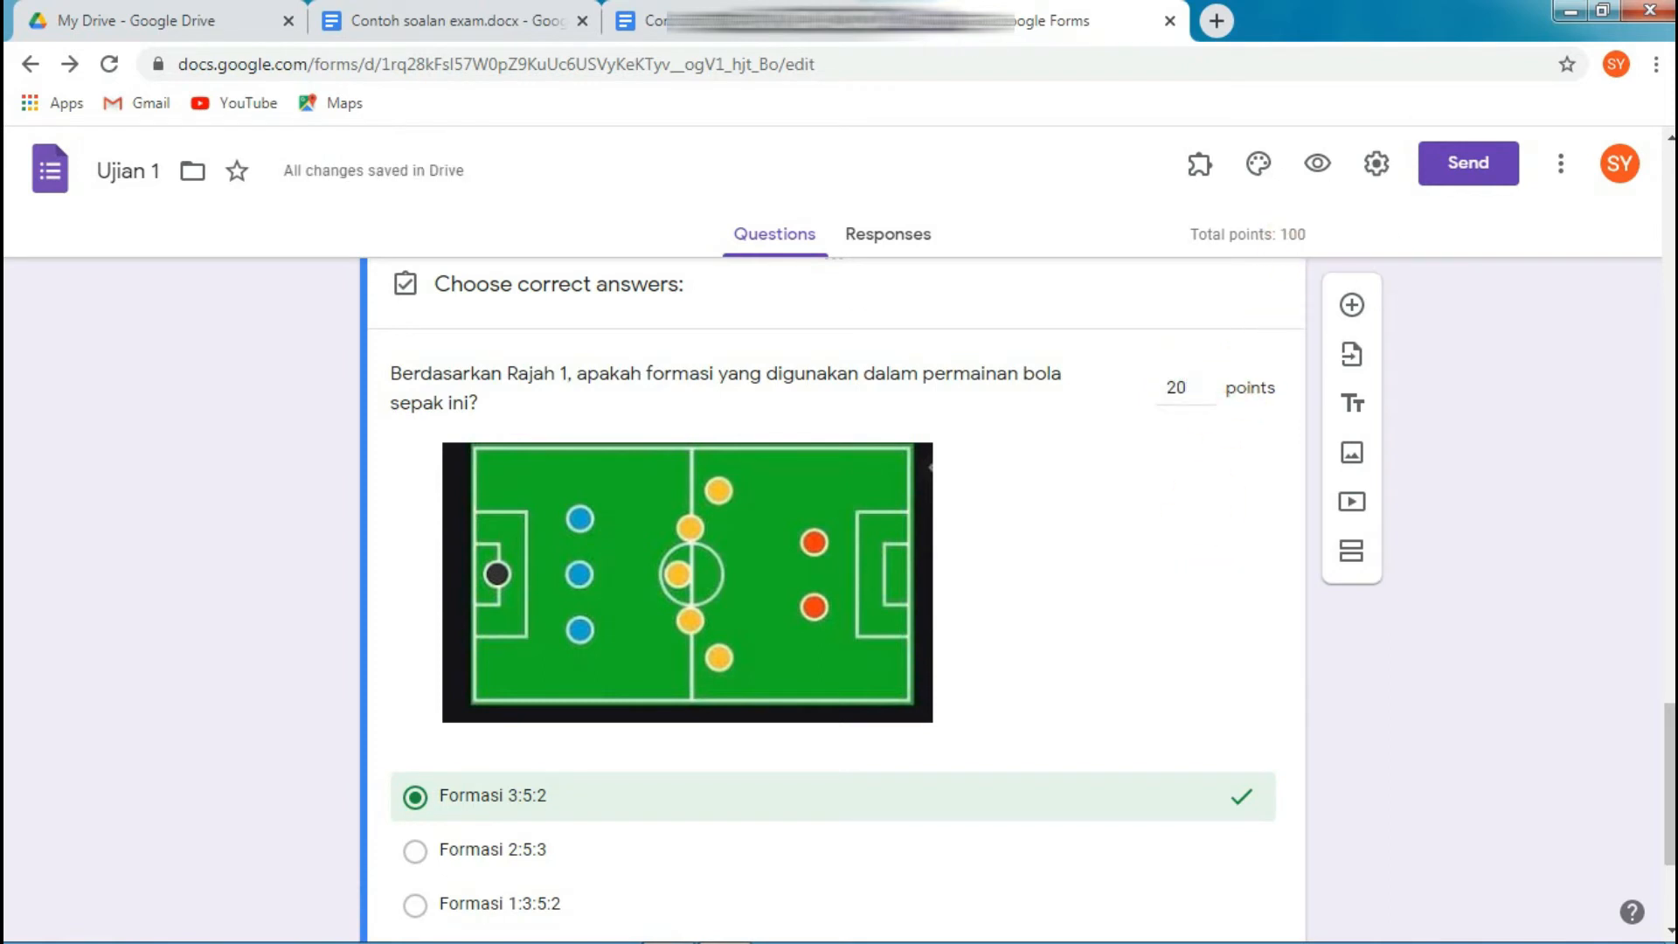
scroll(1378, 726, "down", 3)
left_click(1221, 814)
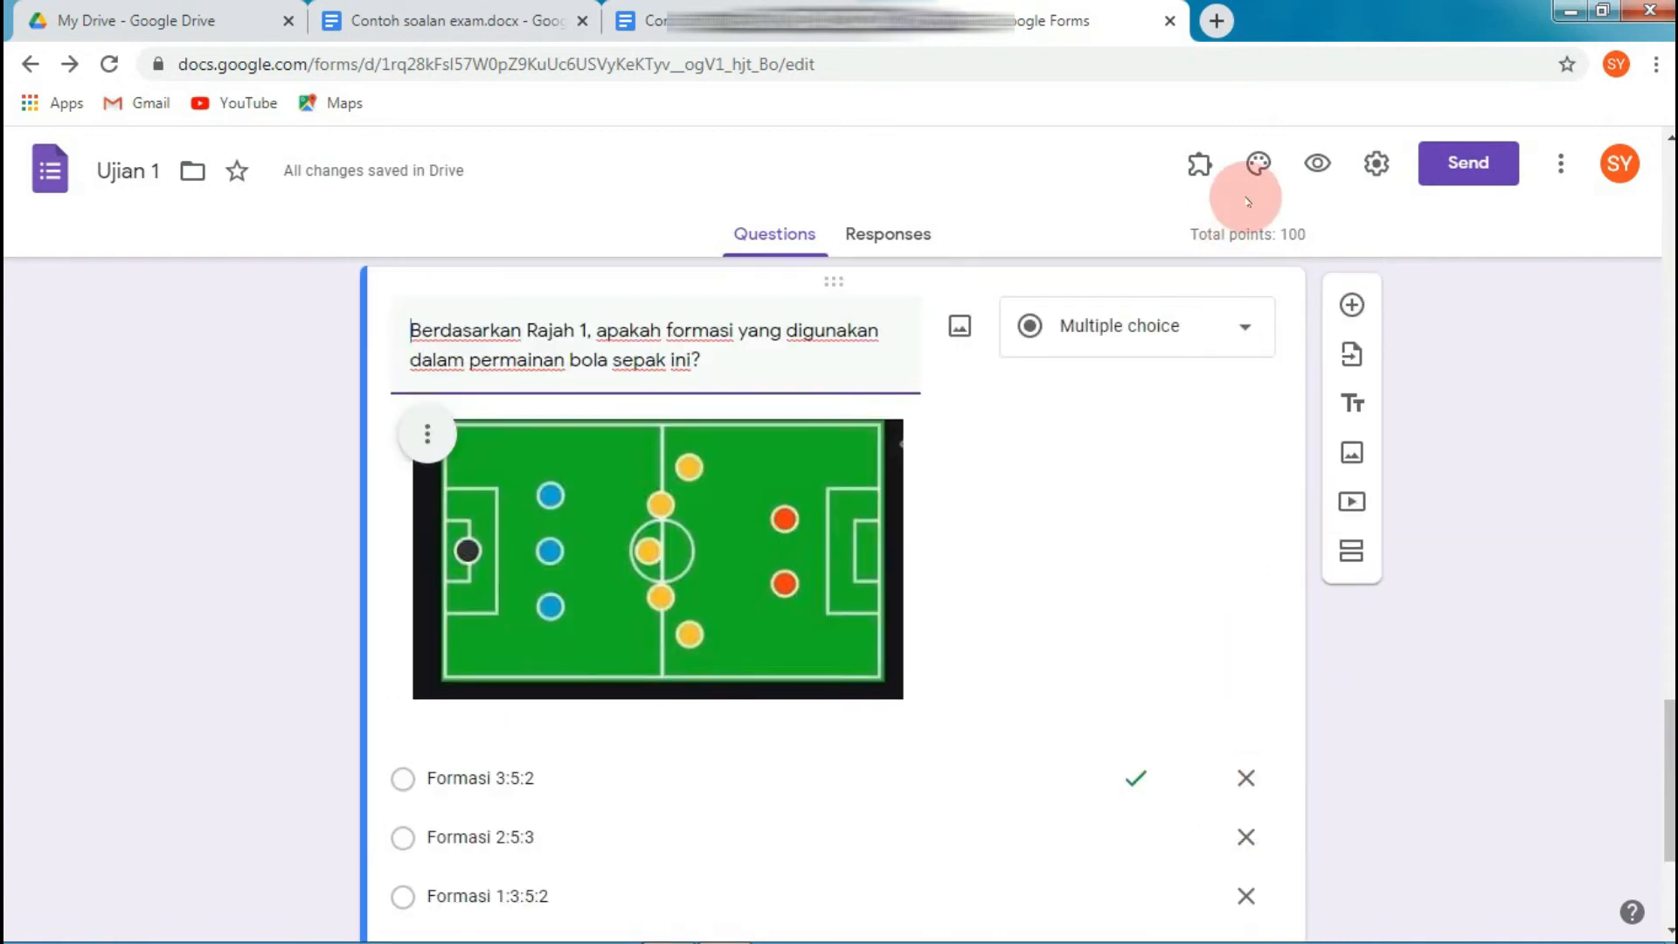
Preview the form, enter "aa" as Nama Pelajar, choose class 4A, and continue to the BAHAGIAN A section.
left_click(1318, 164)
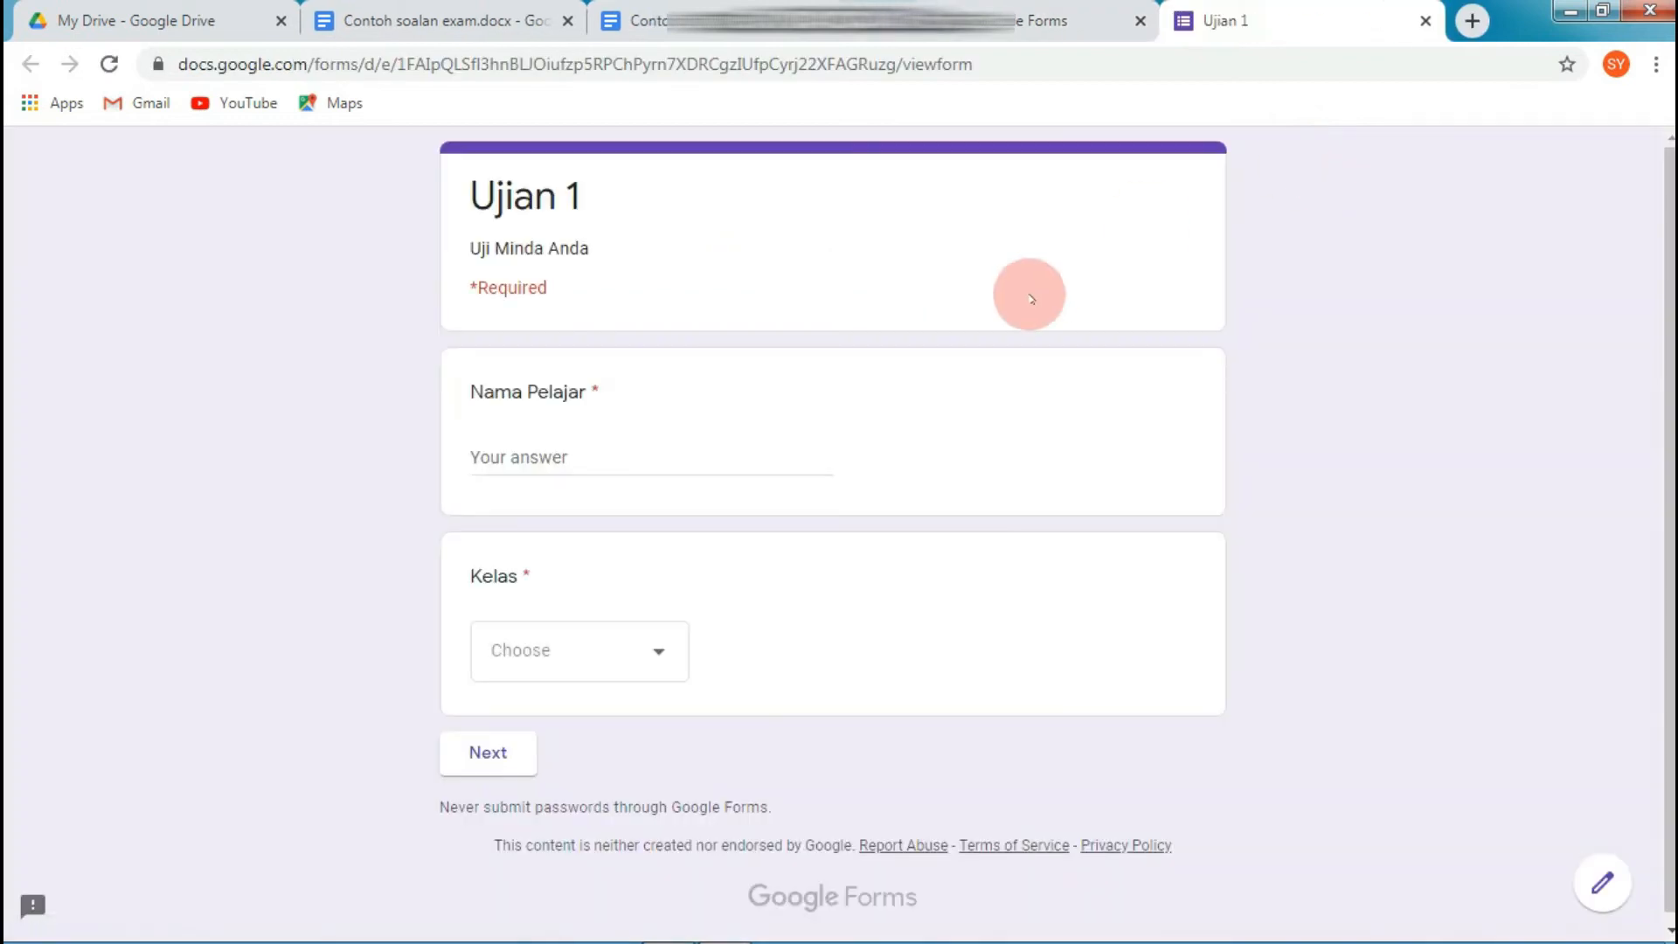
left_click(682, 450)
type("aa")
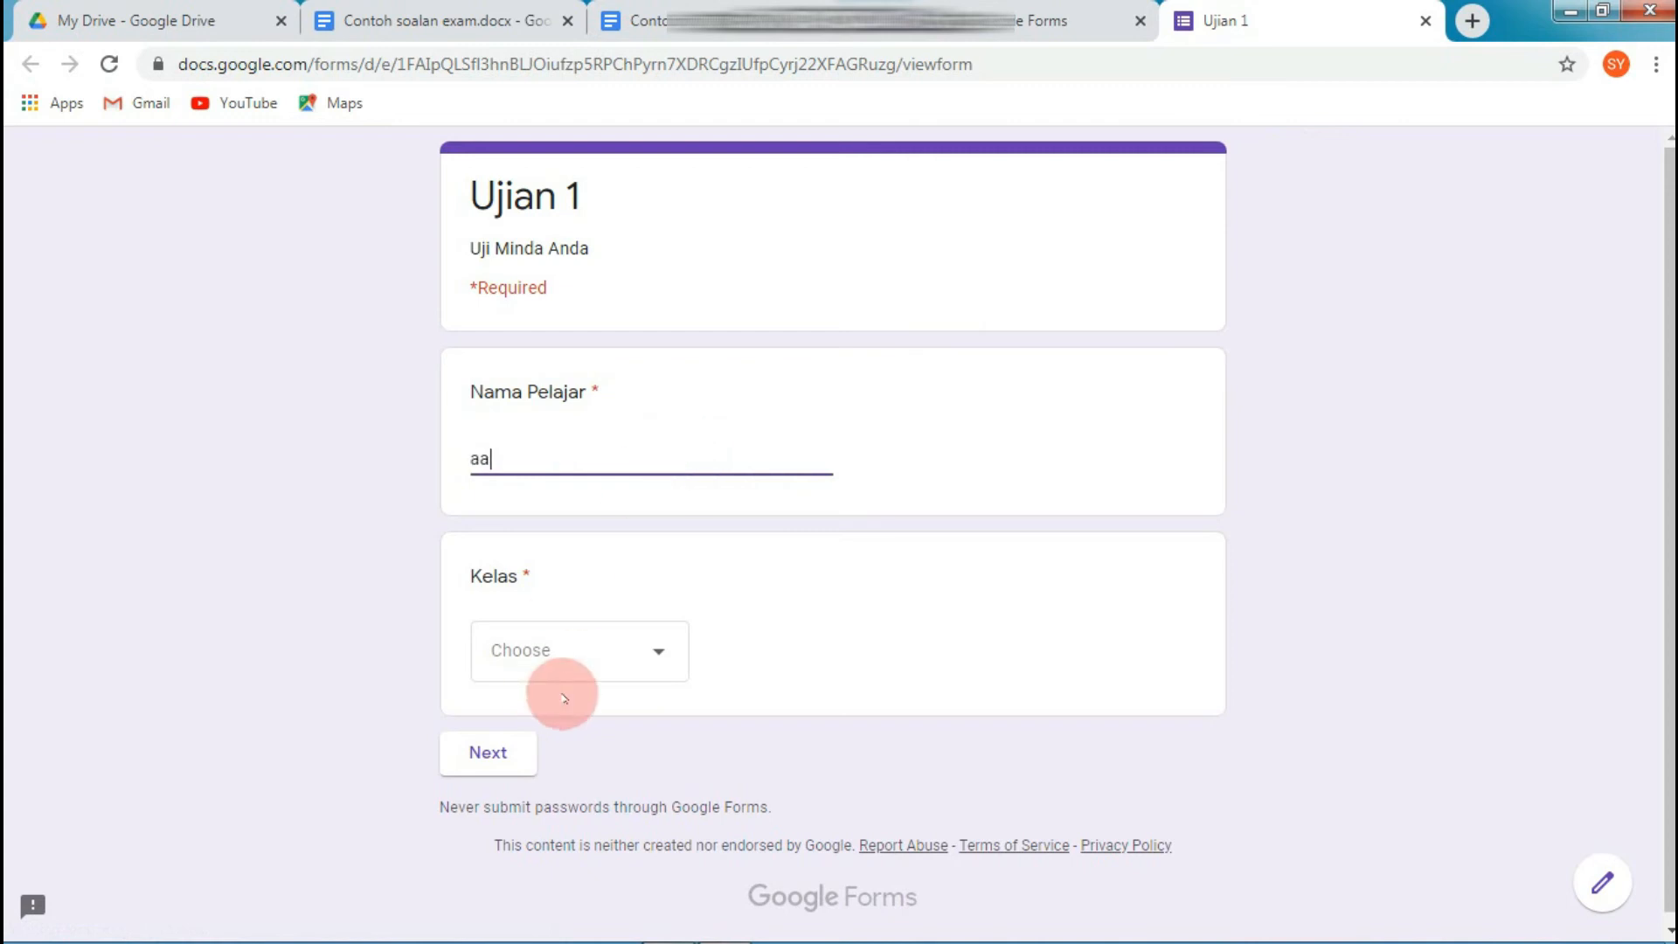
left_click(651, 642)
left_click(591, 645)
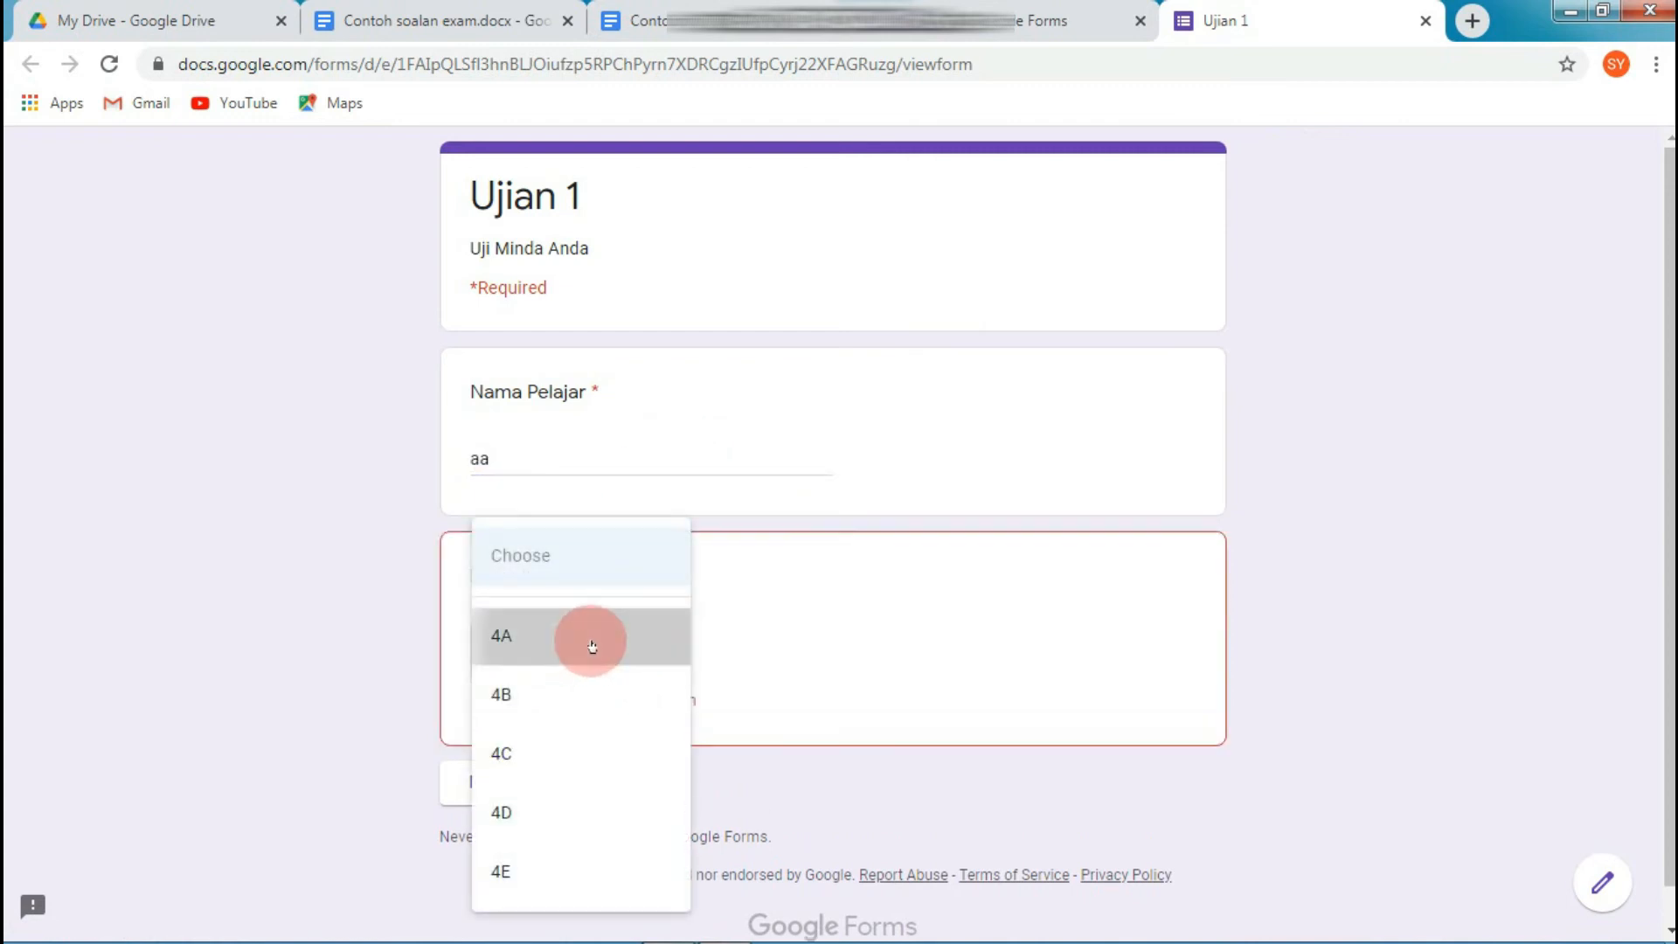
left_click(498, 762)
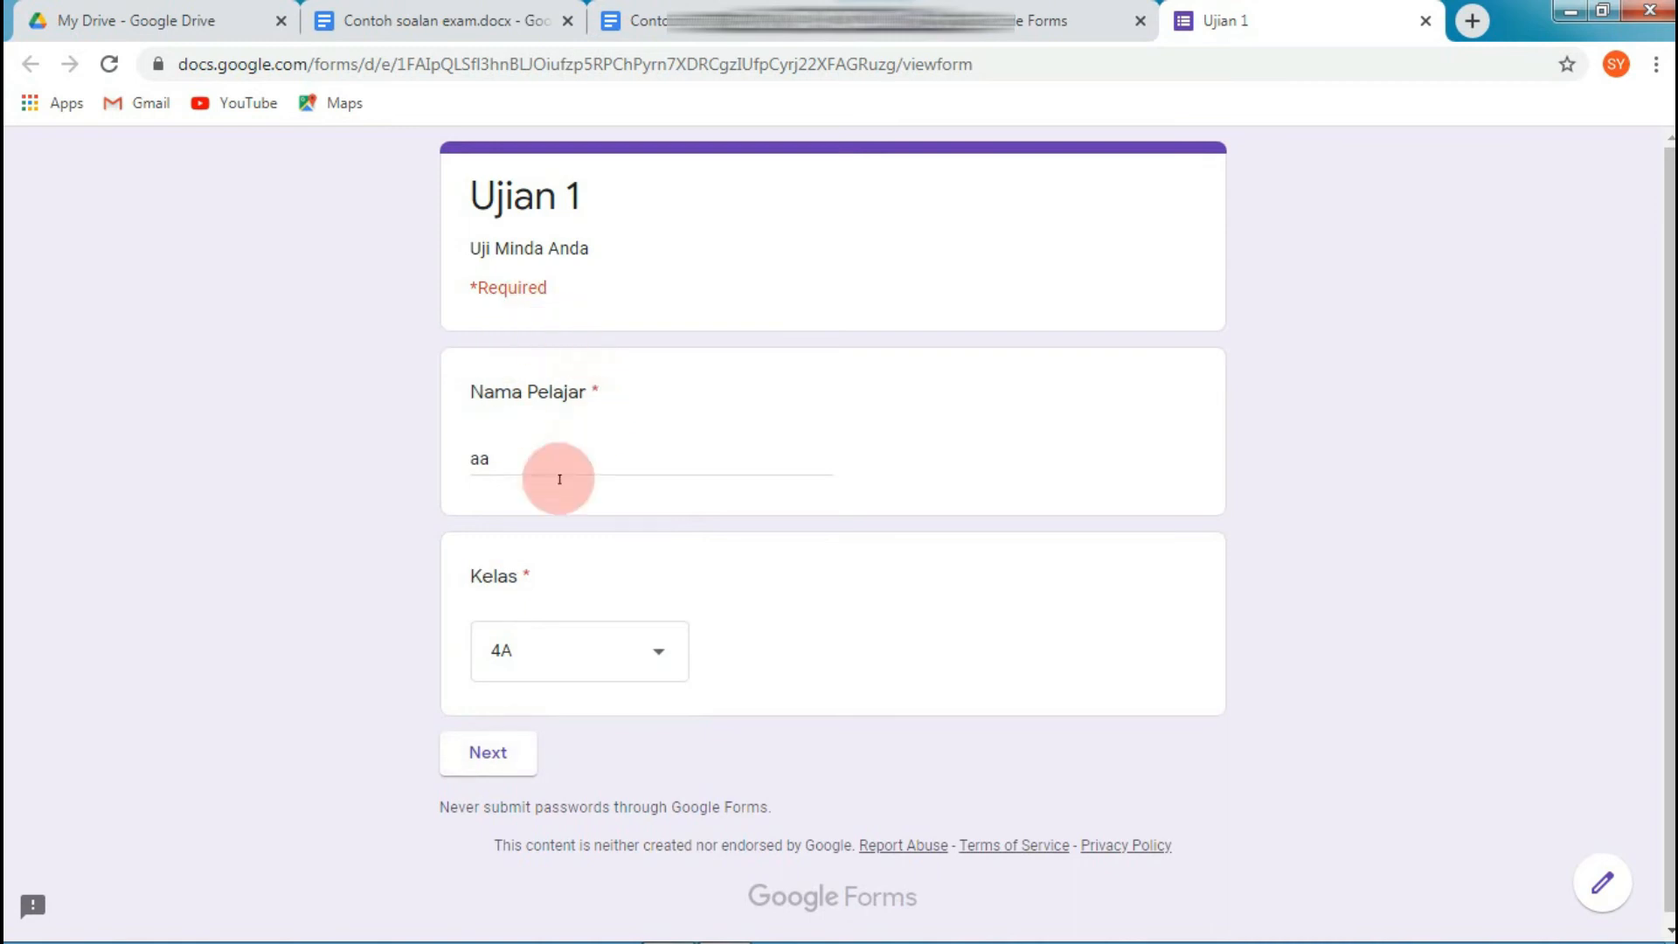
left_click(508, 753)
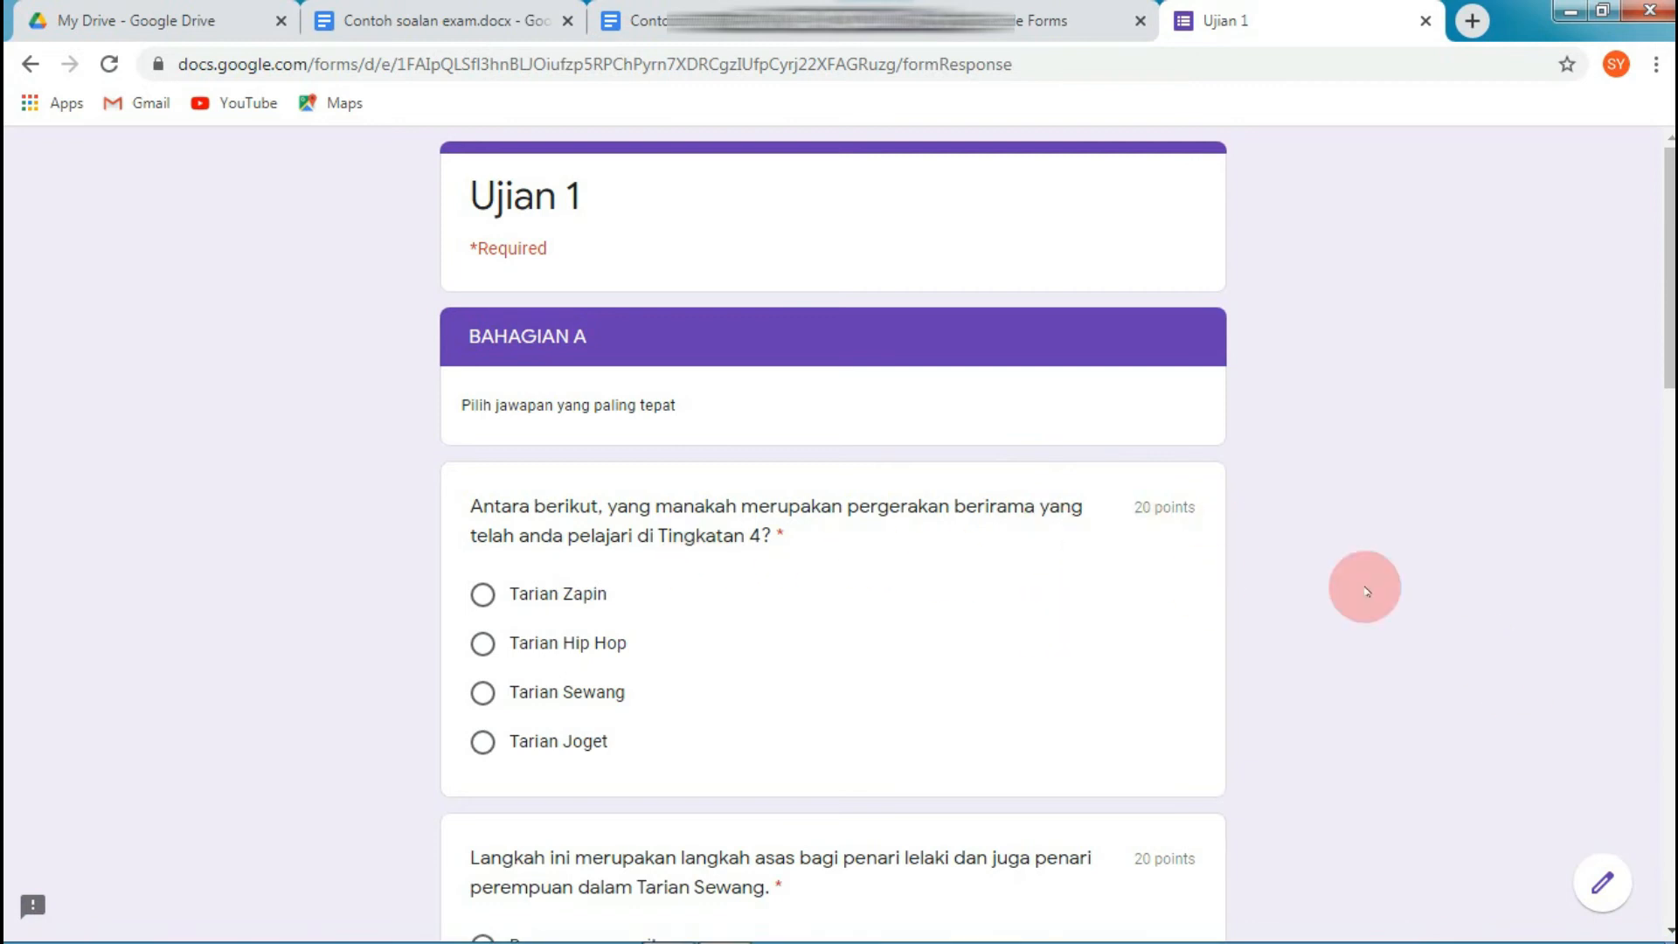
Review all BAHAGIAN A questions and their points in the preview, and close it without submitting.
scroll(1367, 588, "down", 8)
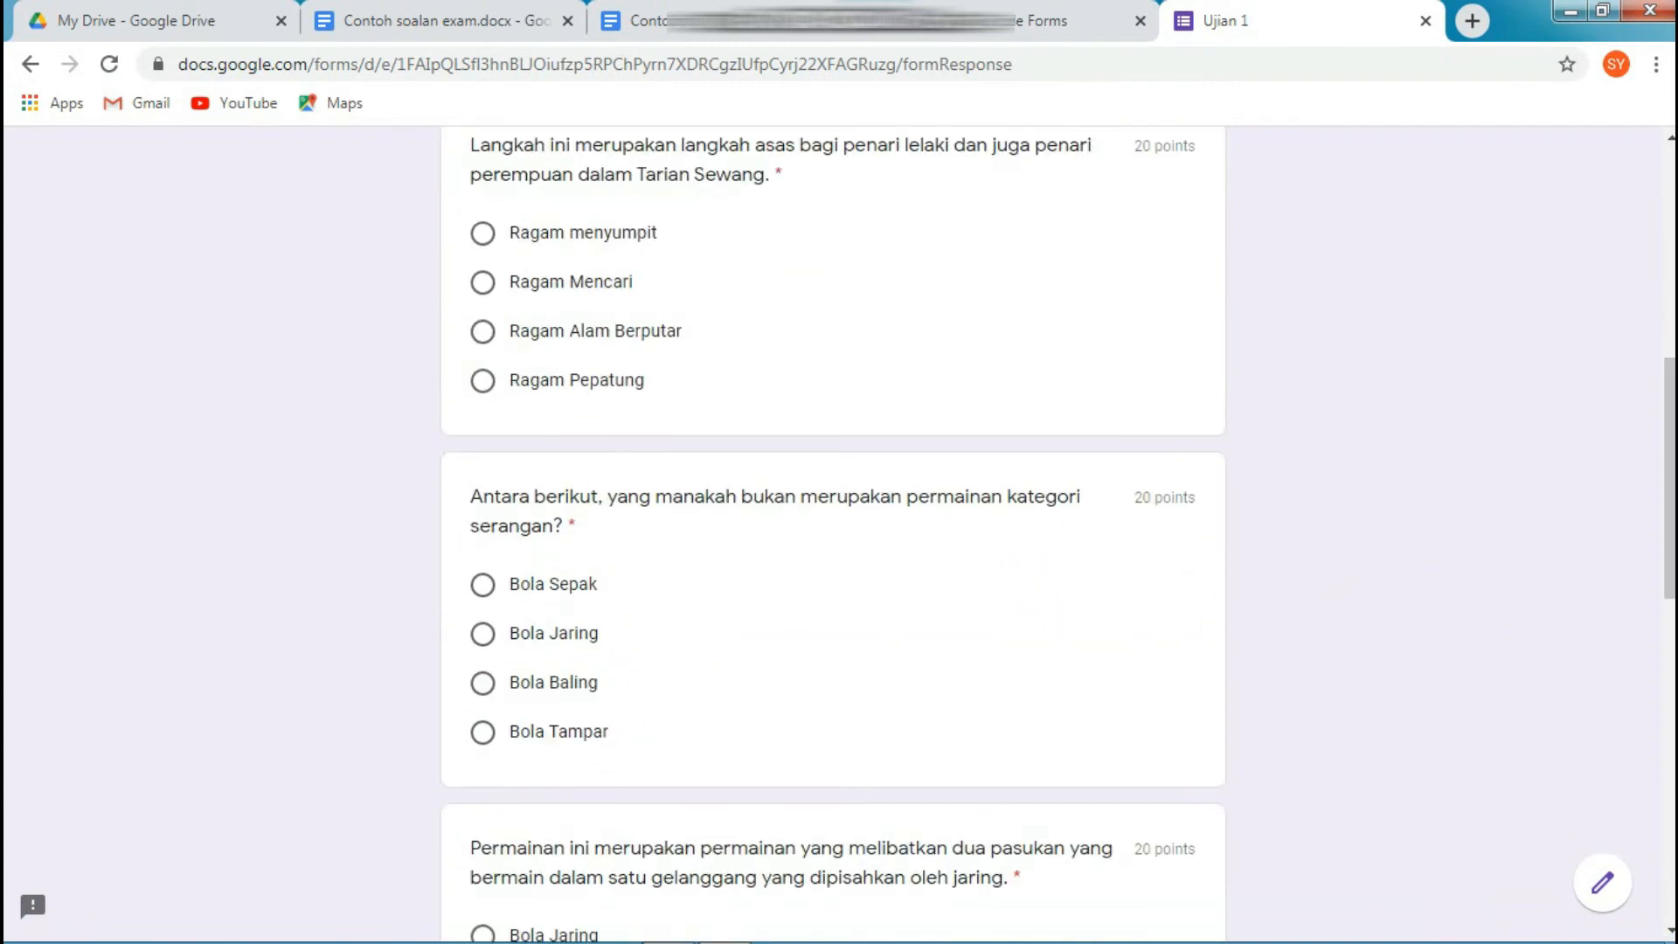
scroll(832, 533, "down", 8)
scroll(1648, 816, "down", 5)
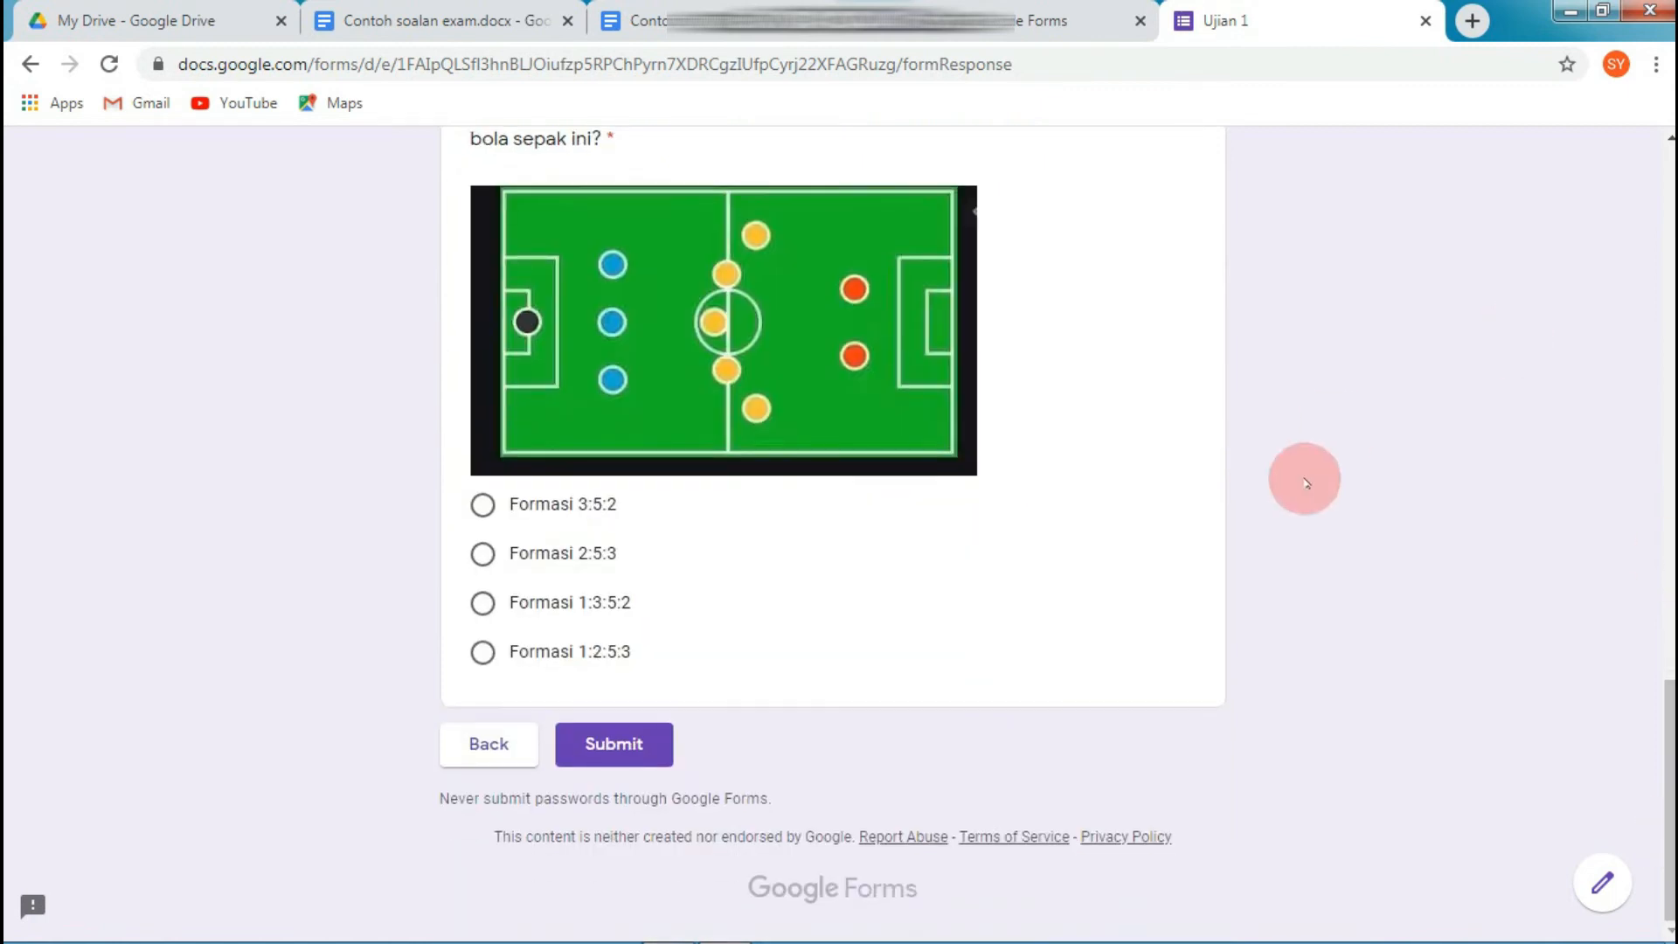
scroll(831, 533, "up", 20)
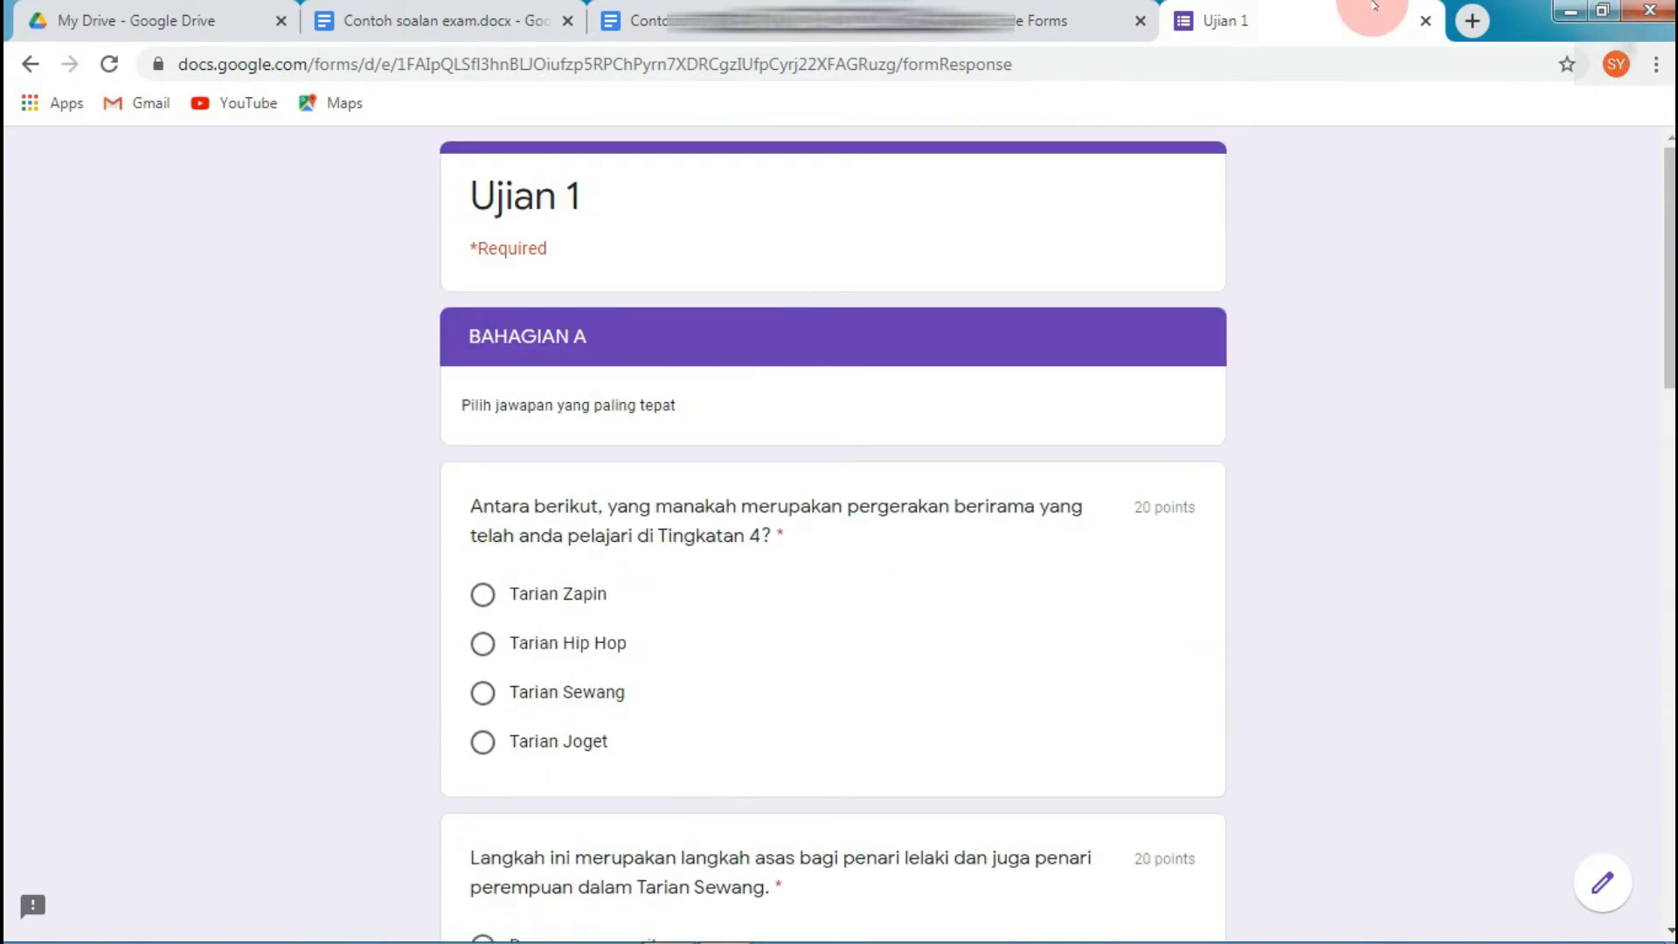
left_click(1425, 20)
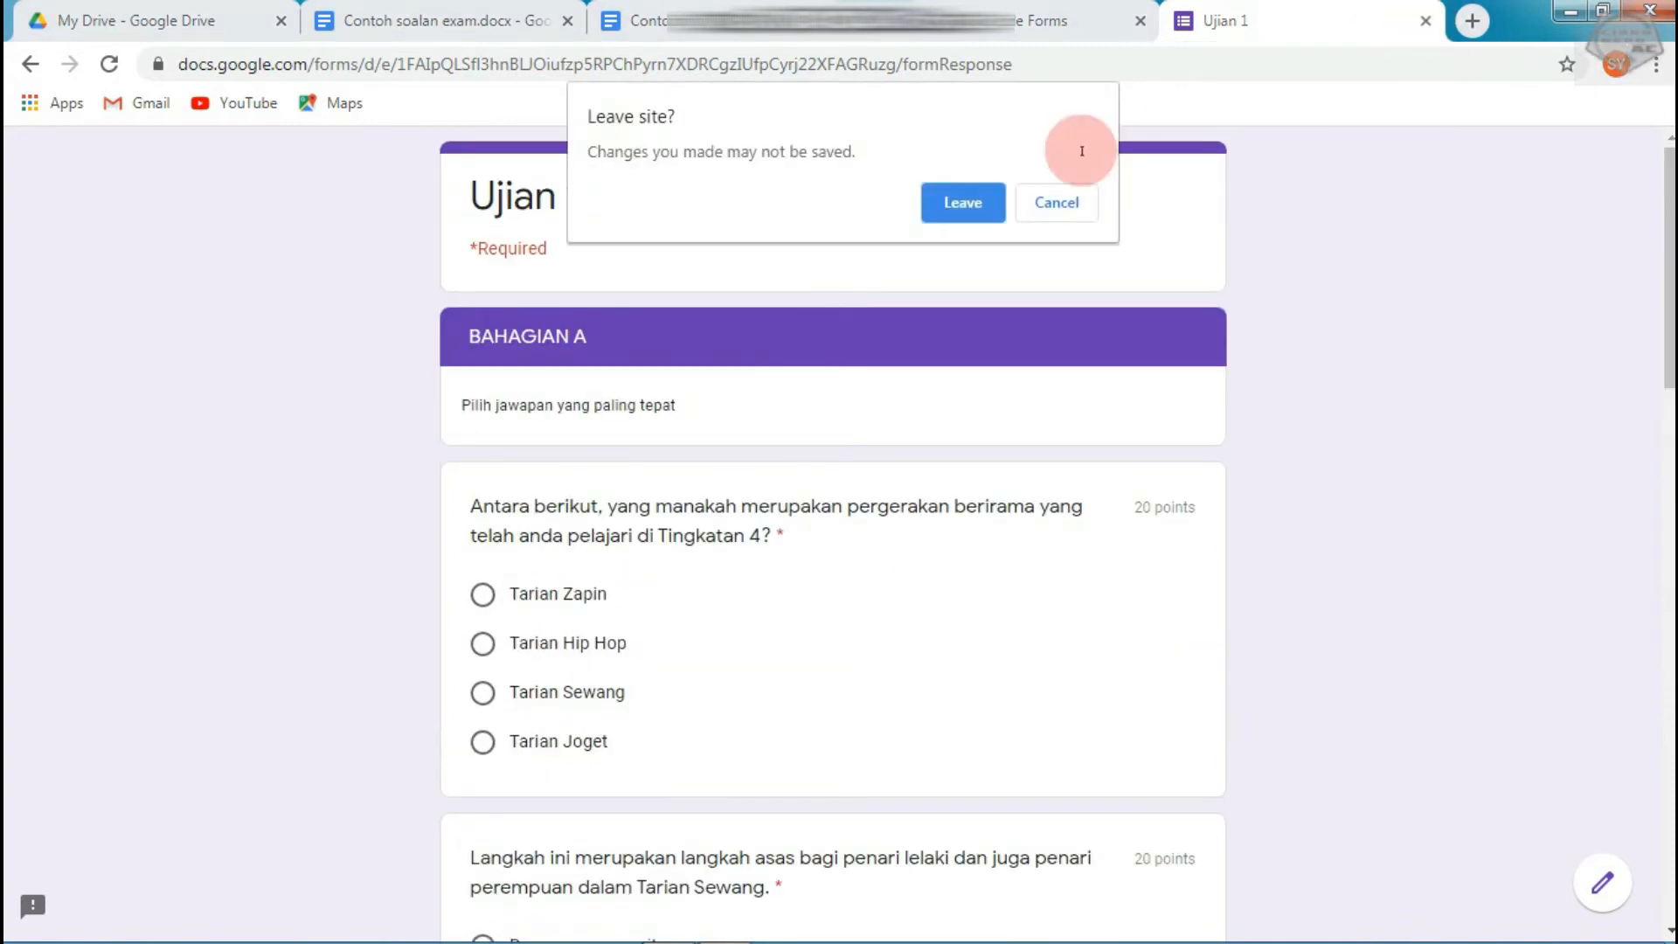
left_click(992, 202)
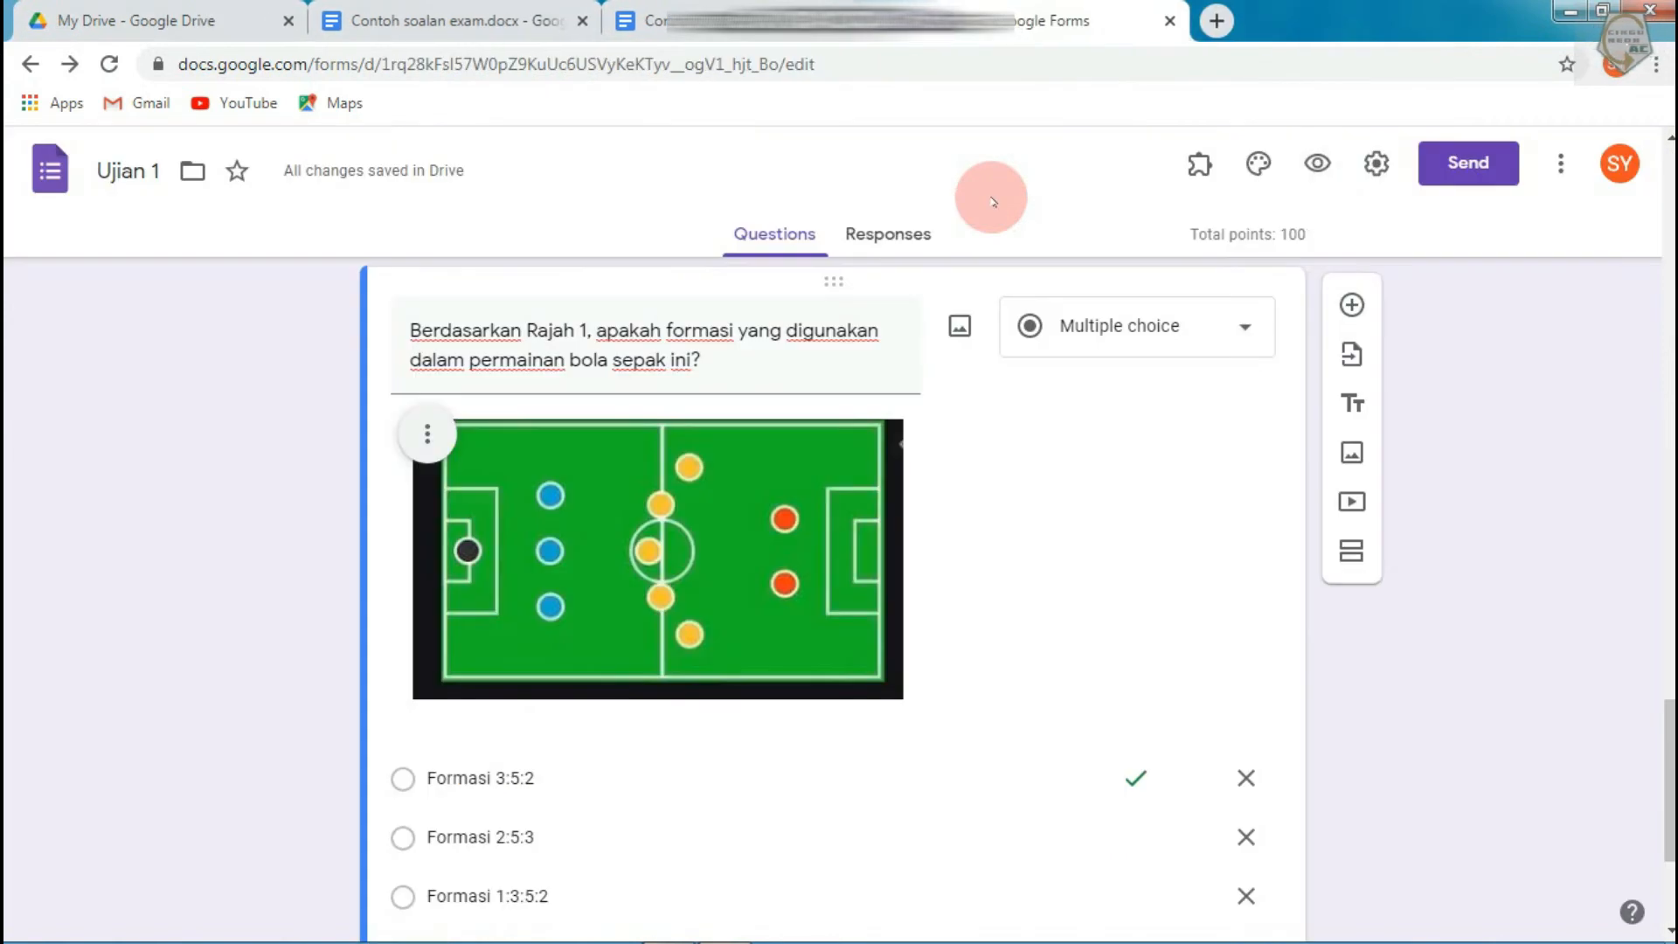
Try light blue and orange as the form's theme colour.
left_click_drag(1669, 778, 1670, 125)
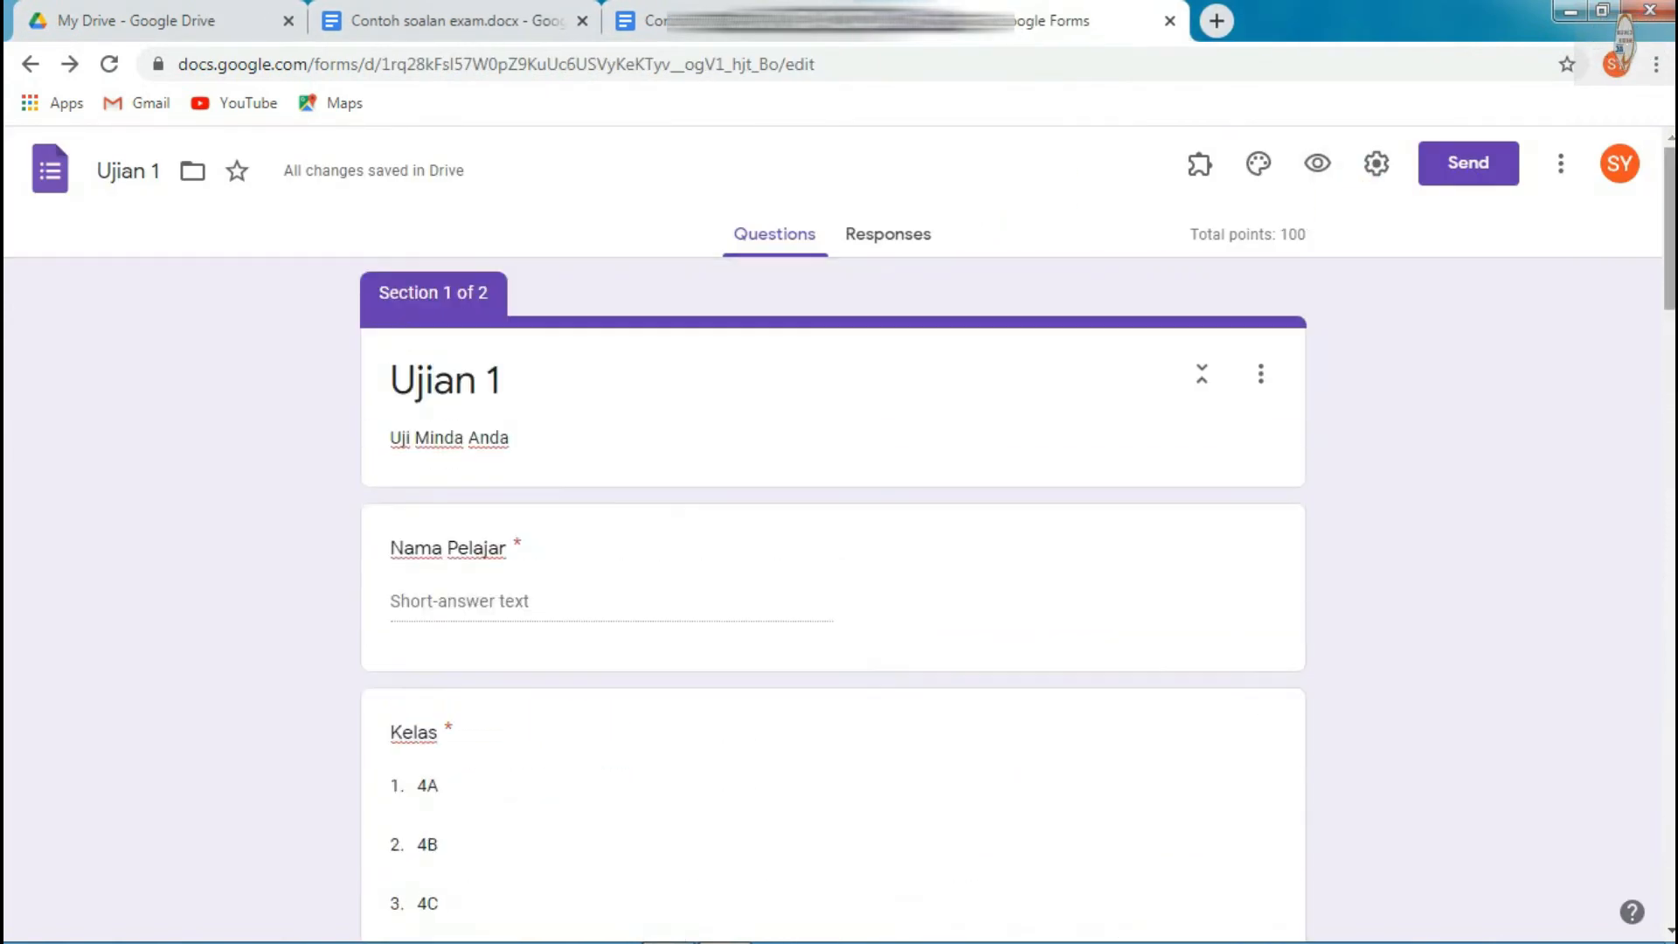
left_click(1255, 166)
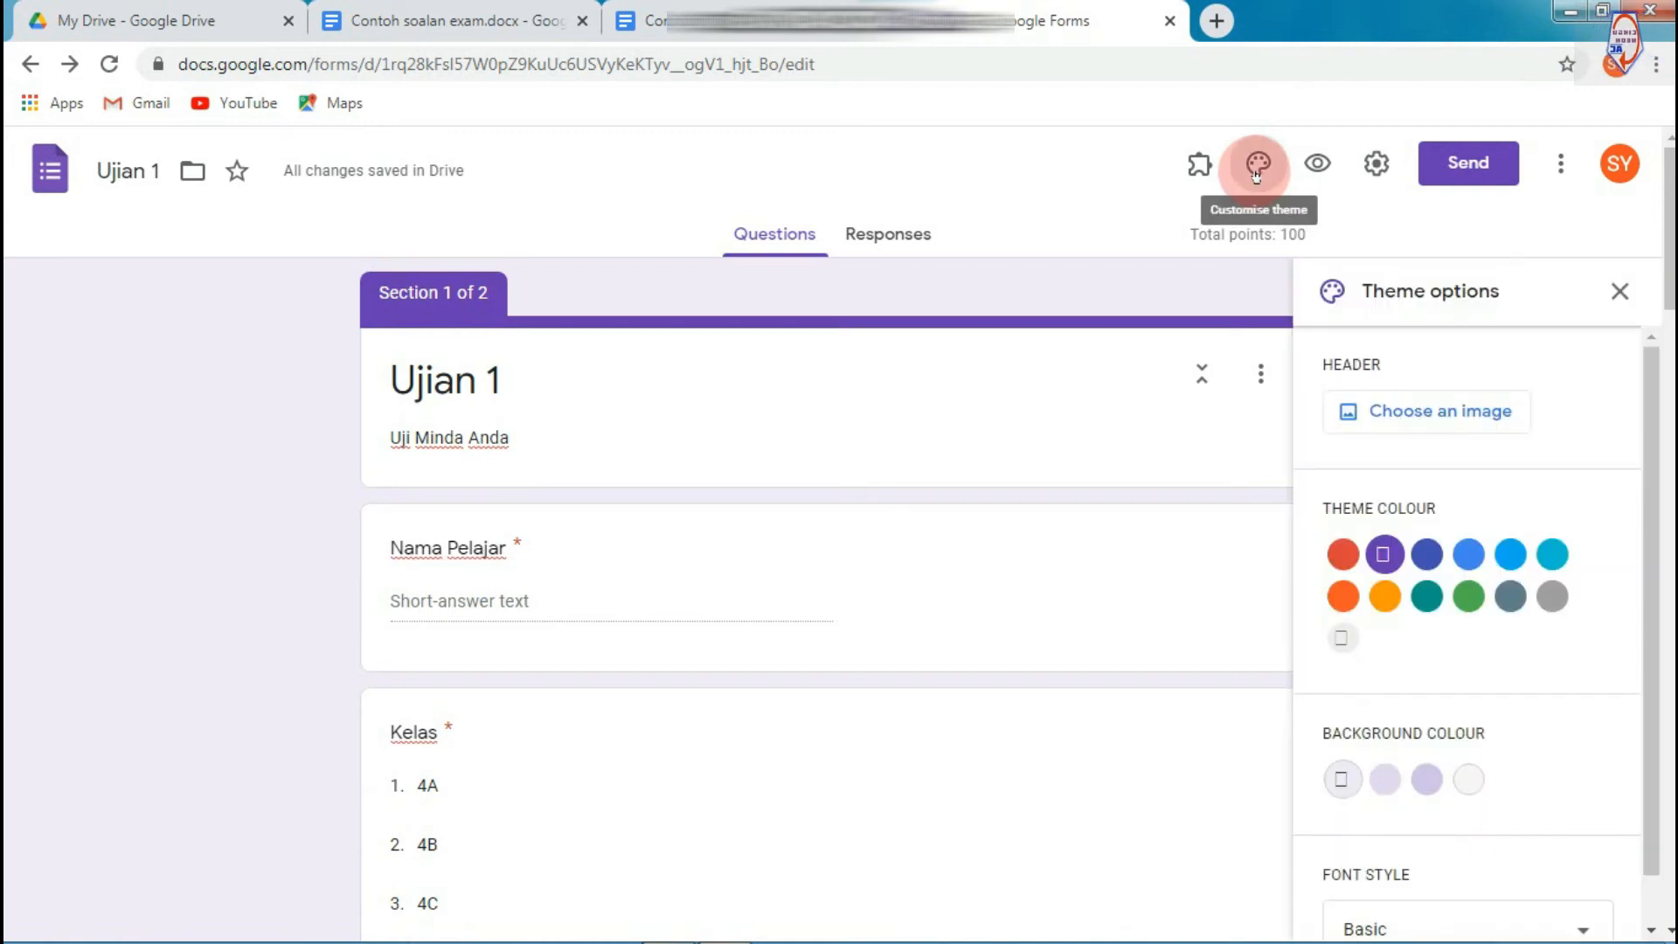
left_click(1497, 562)
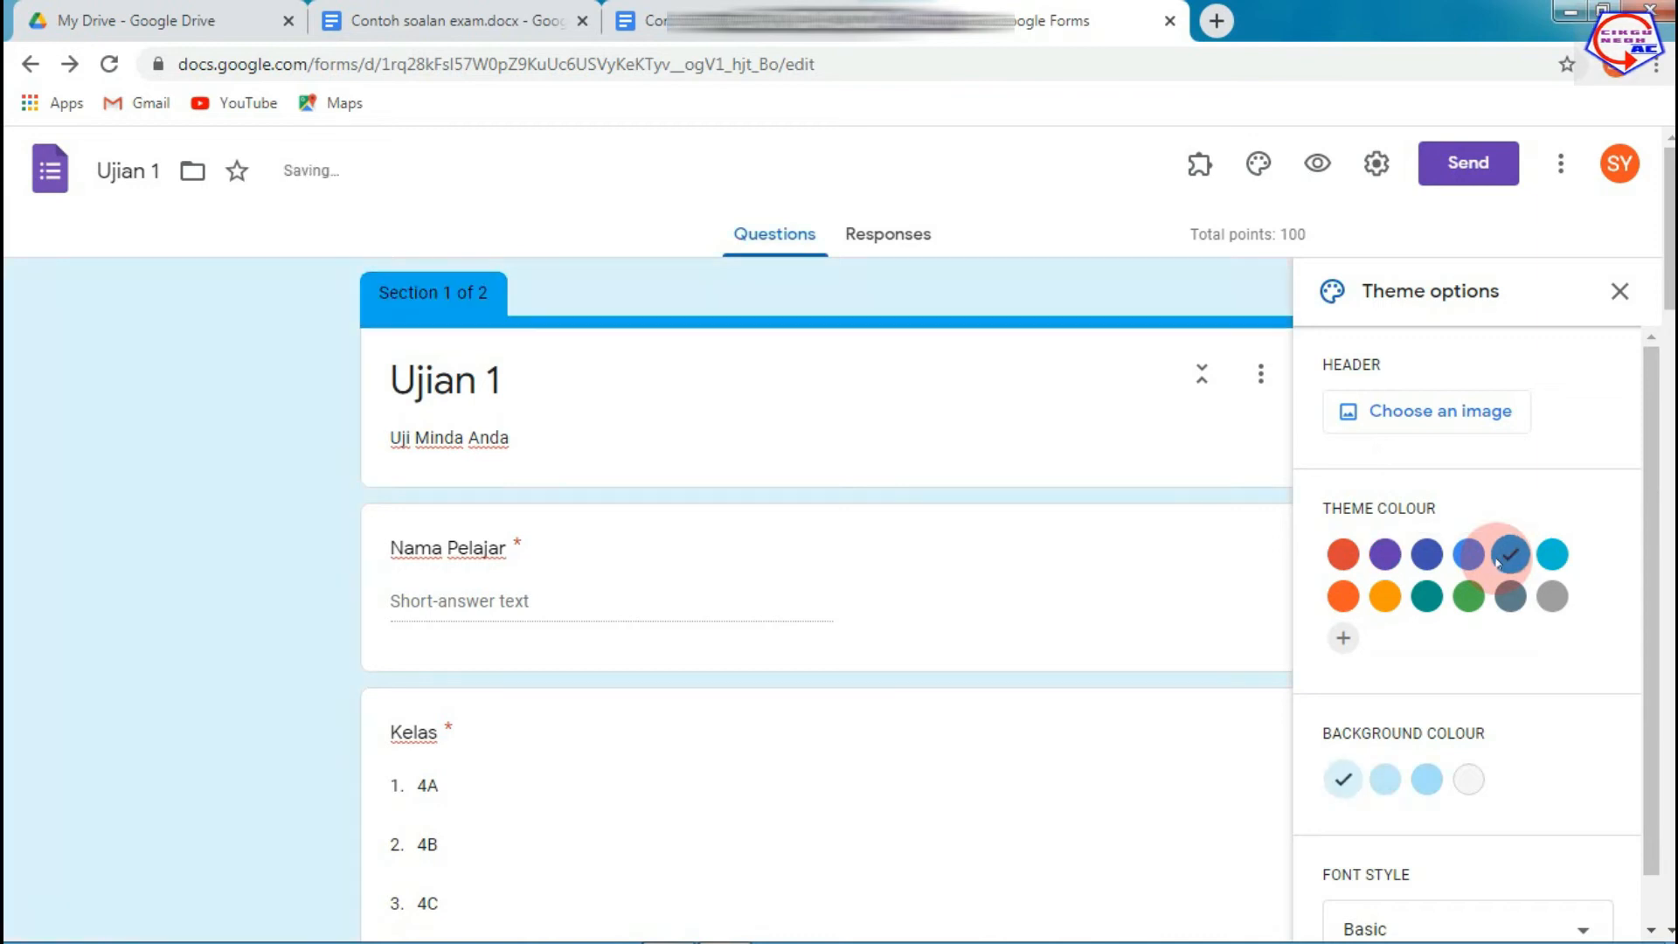
left_click(1383, 598)
Insert the purple spheres image from the Work and School themes as the form header and preview the form.
left_click(1389, 416)
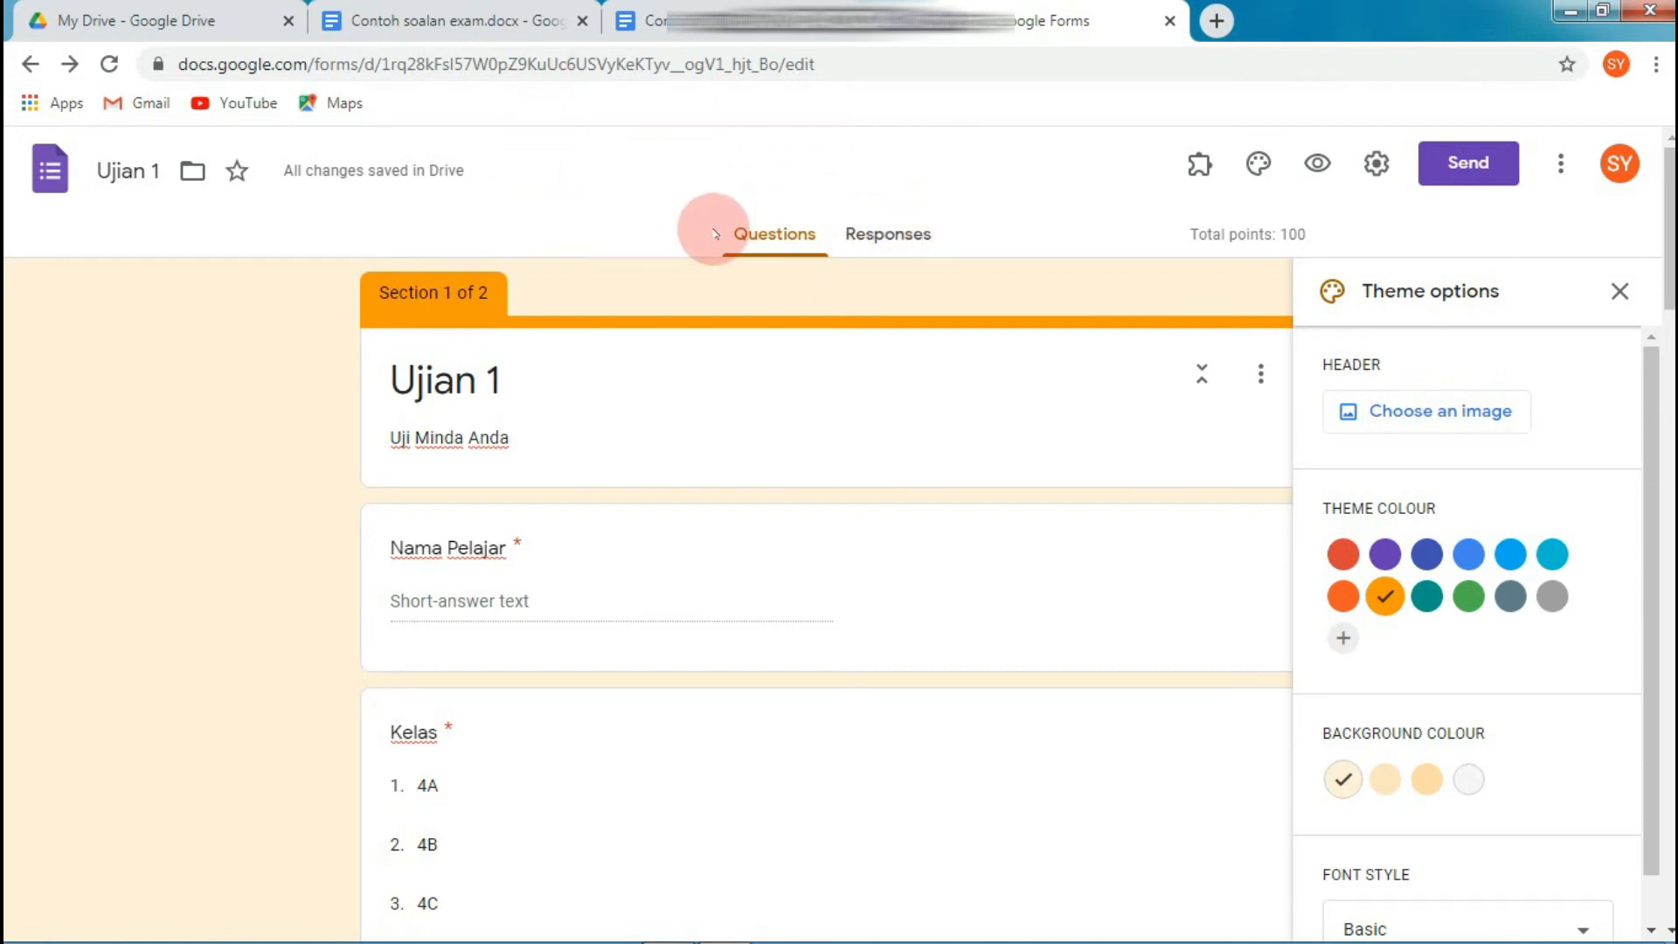
left_click(1365, 421)
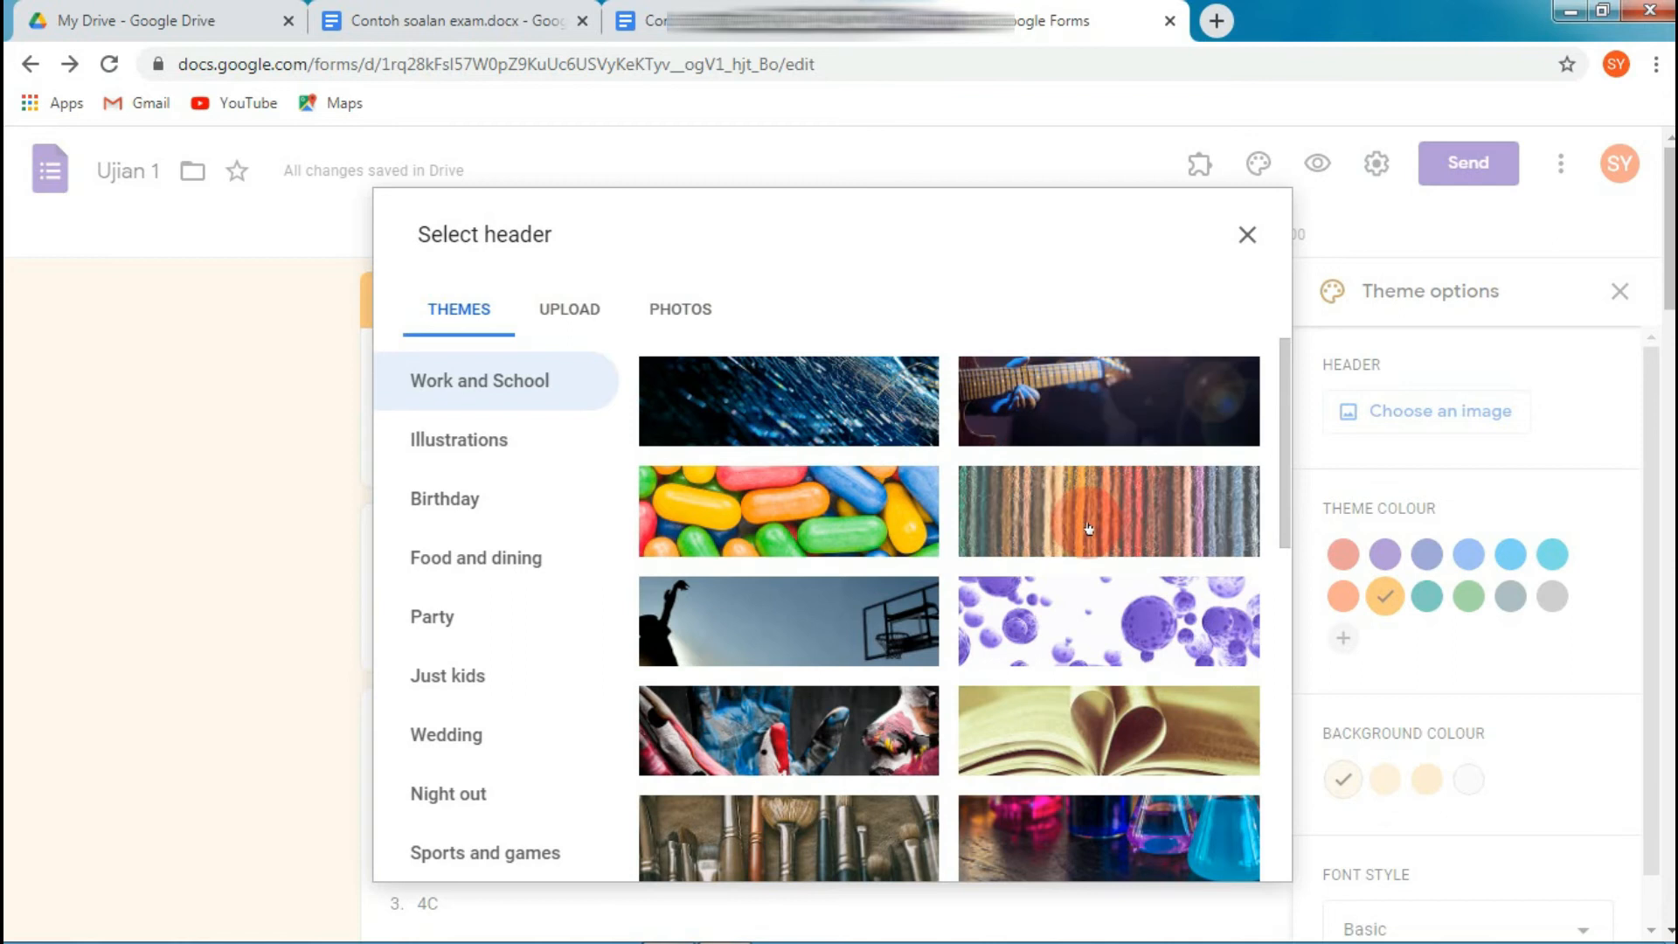
left_click(1095, 628)
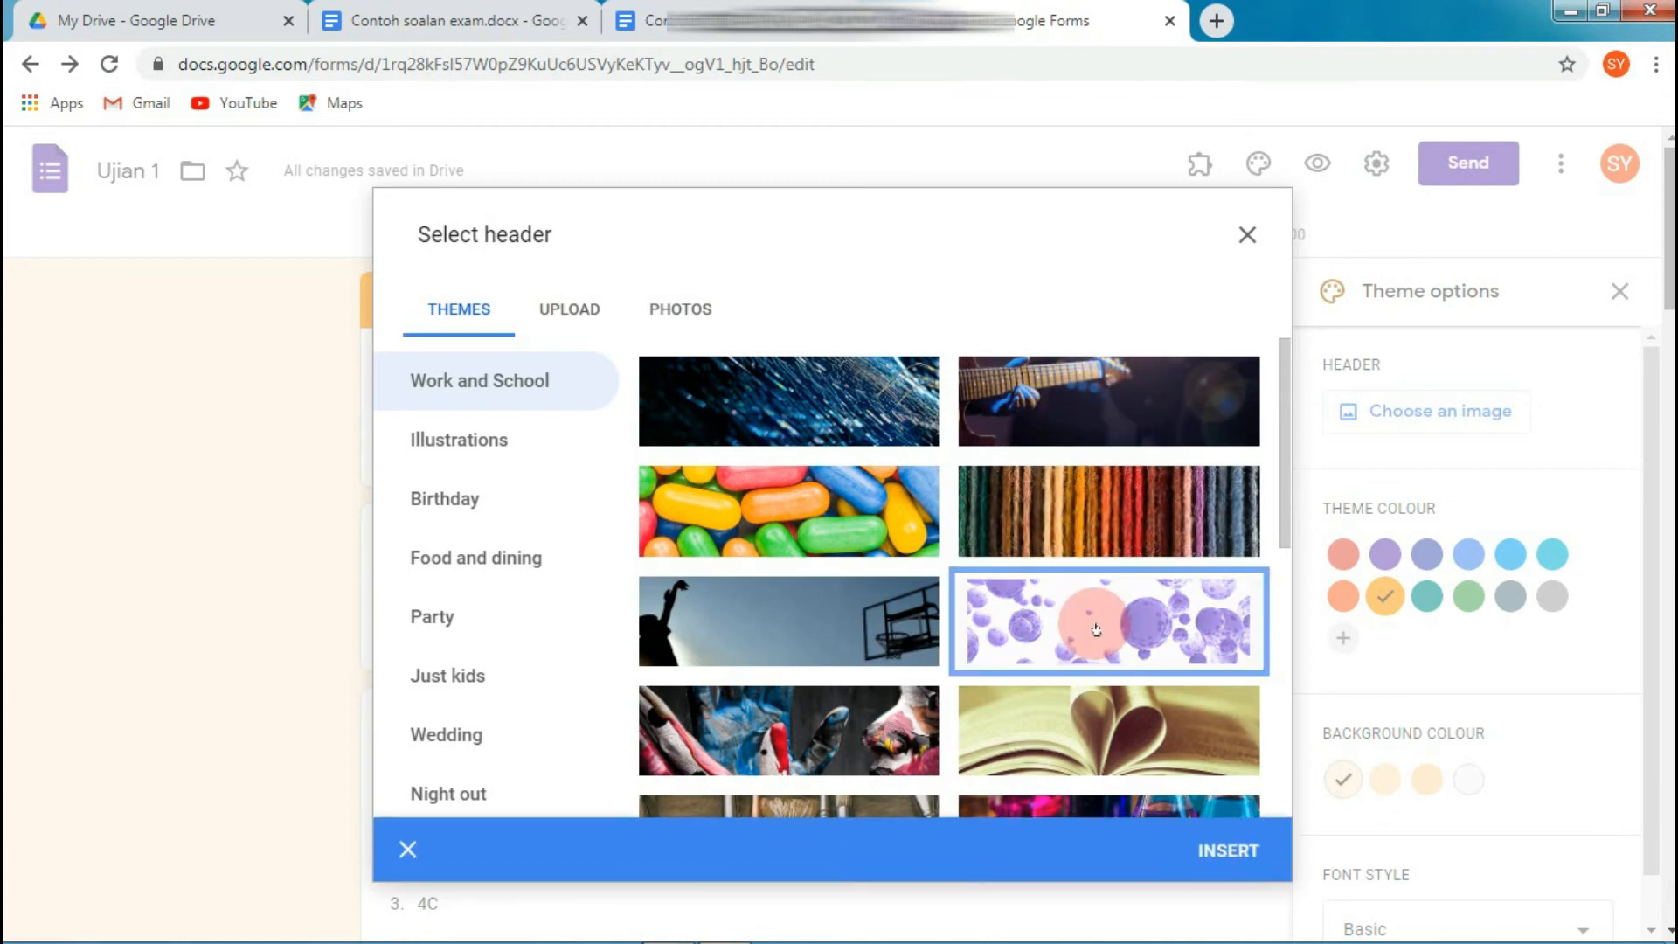
left_click(1222, 853)
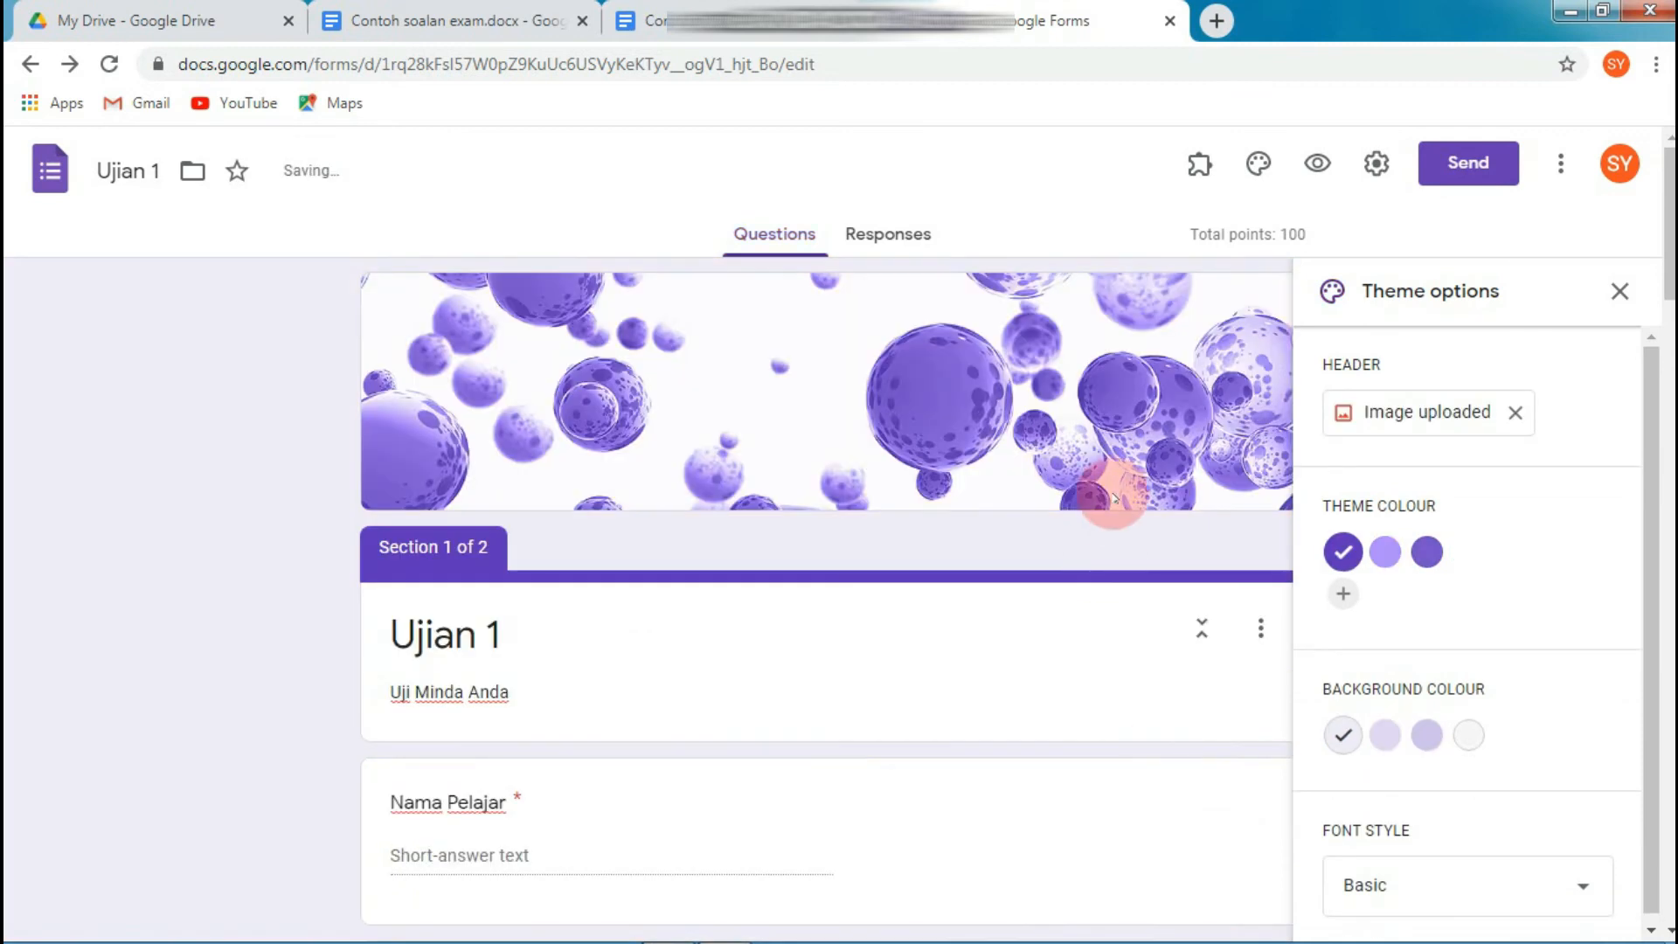
left_click(1306, 166)
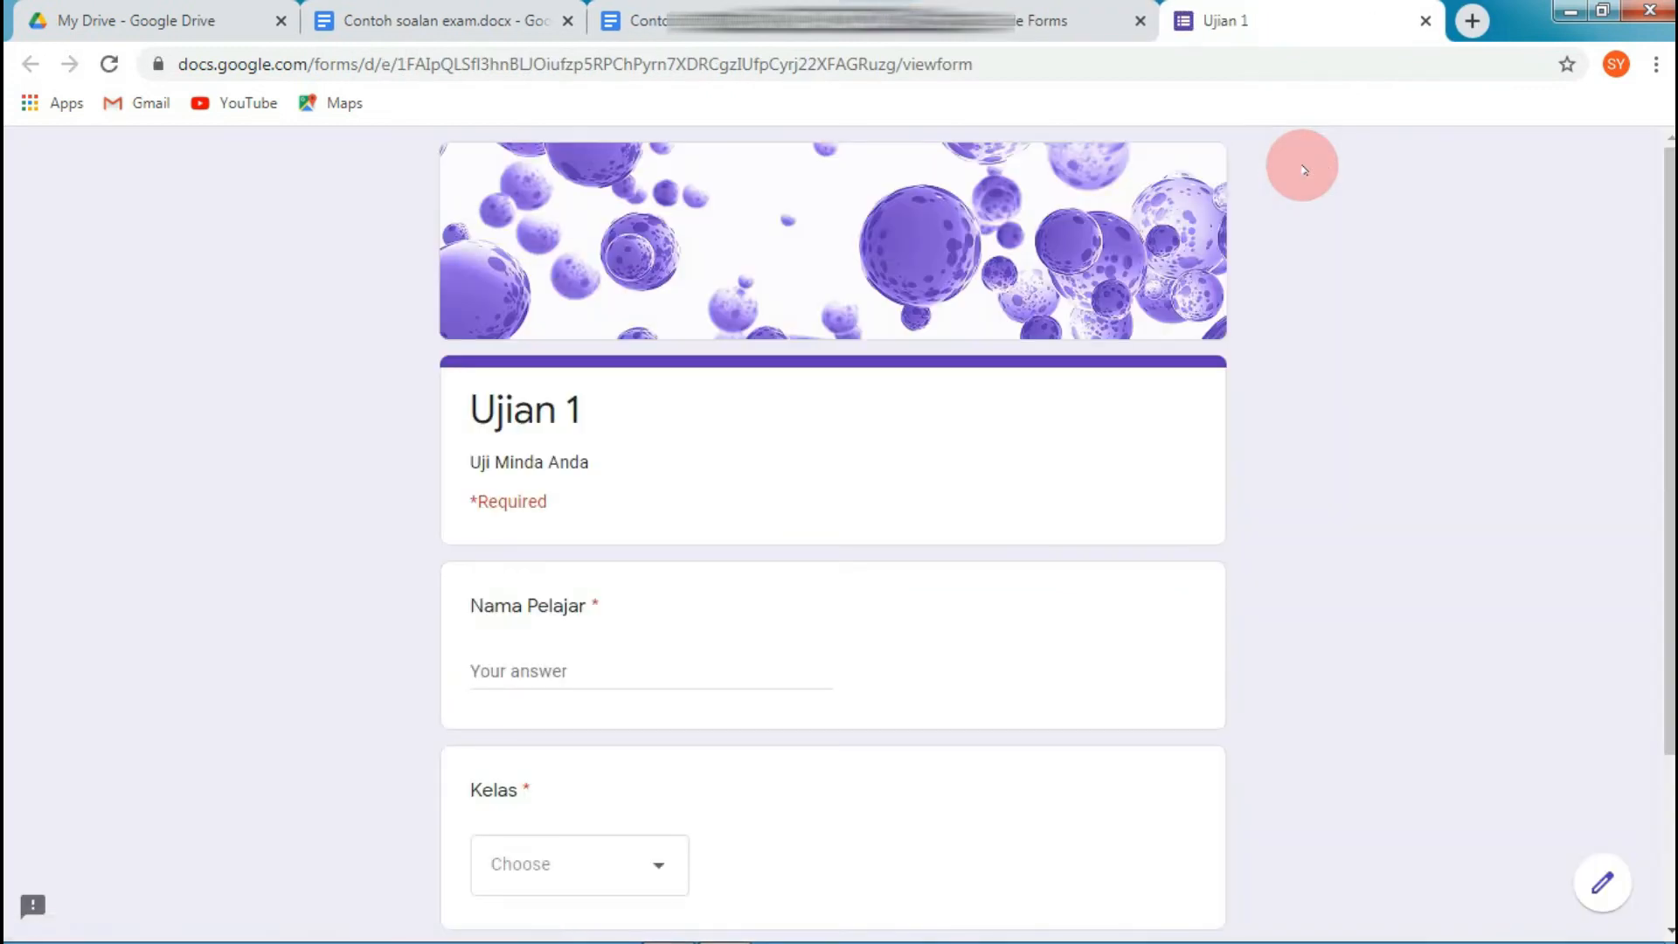
left_click(1425, 21)
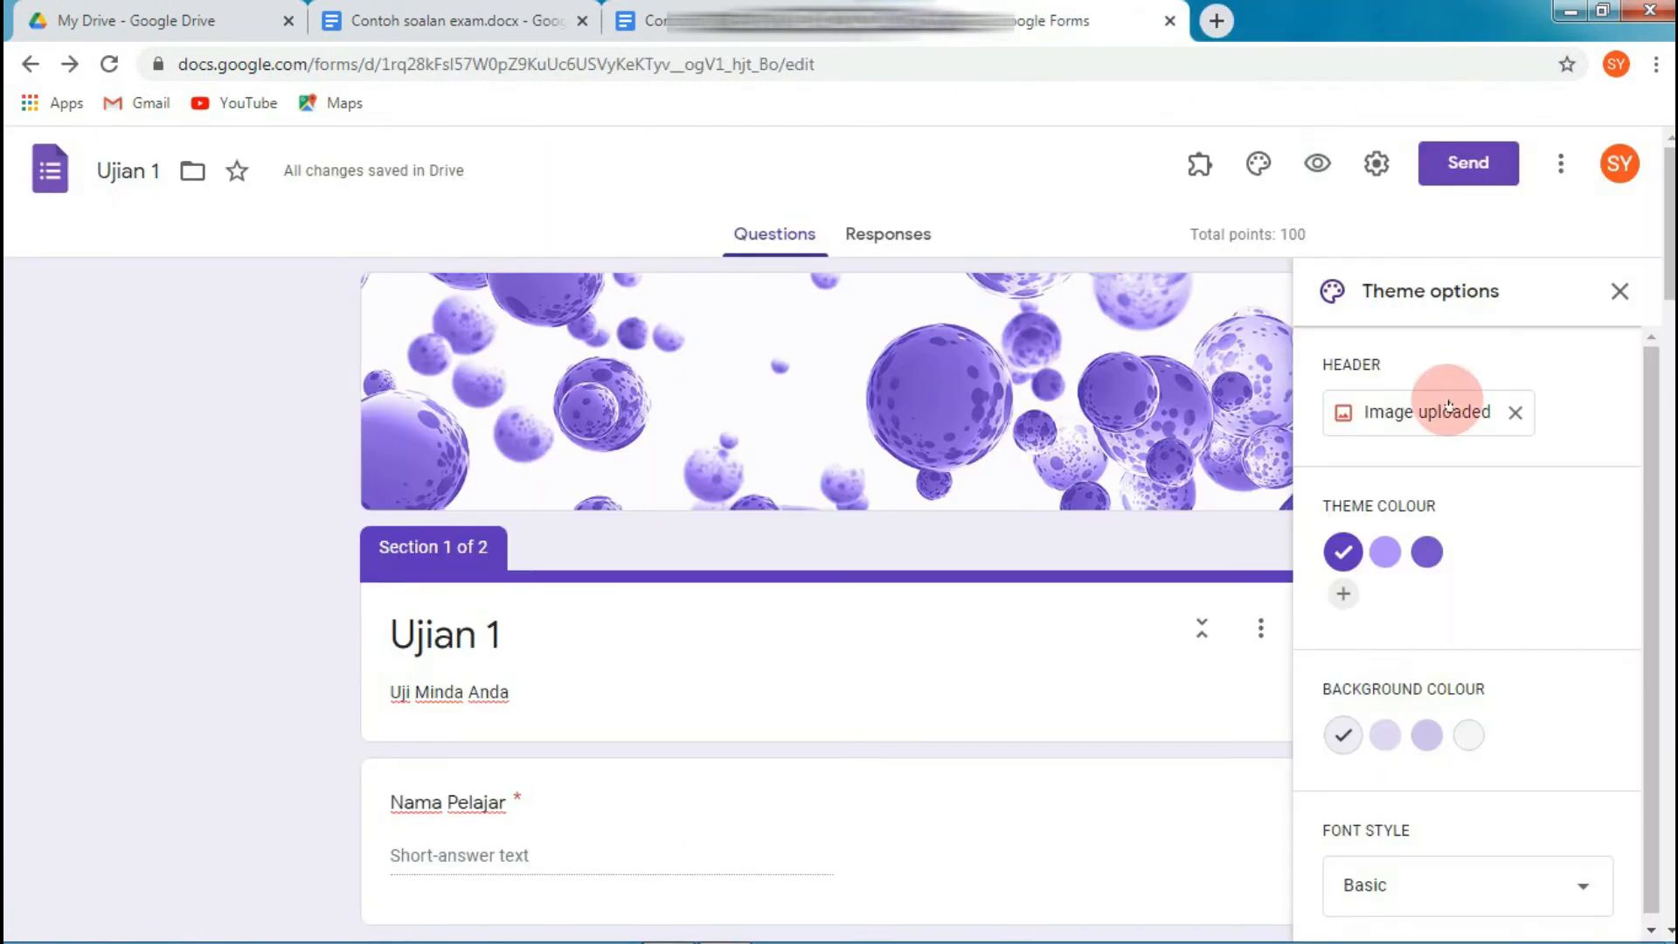
Replace the form's header image with "skul header (3)", uploaded from the SMKTF folder on the Desktop.
left_click(1514, 414)
left_click(1479, 410)
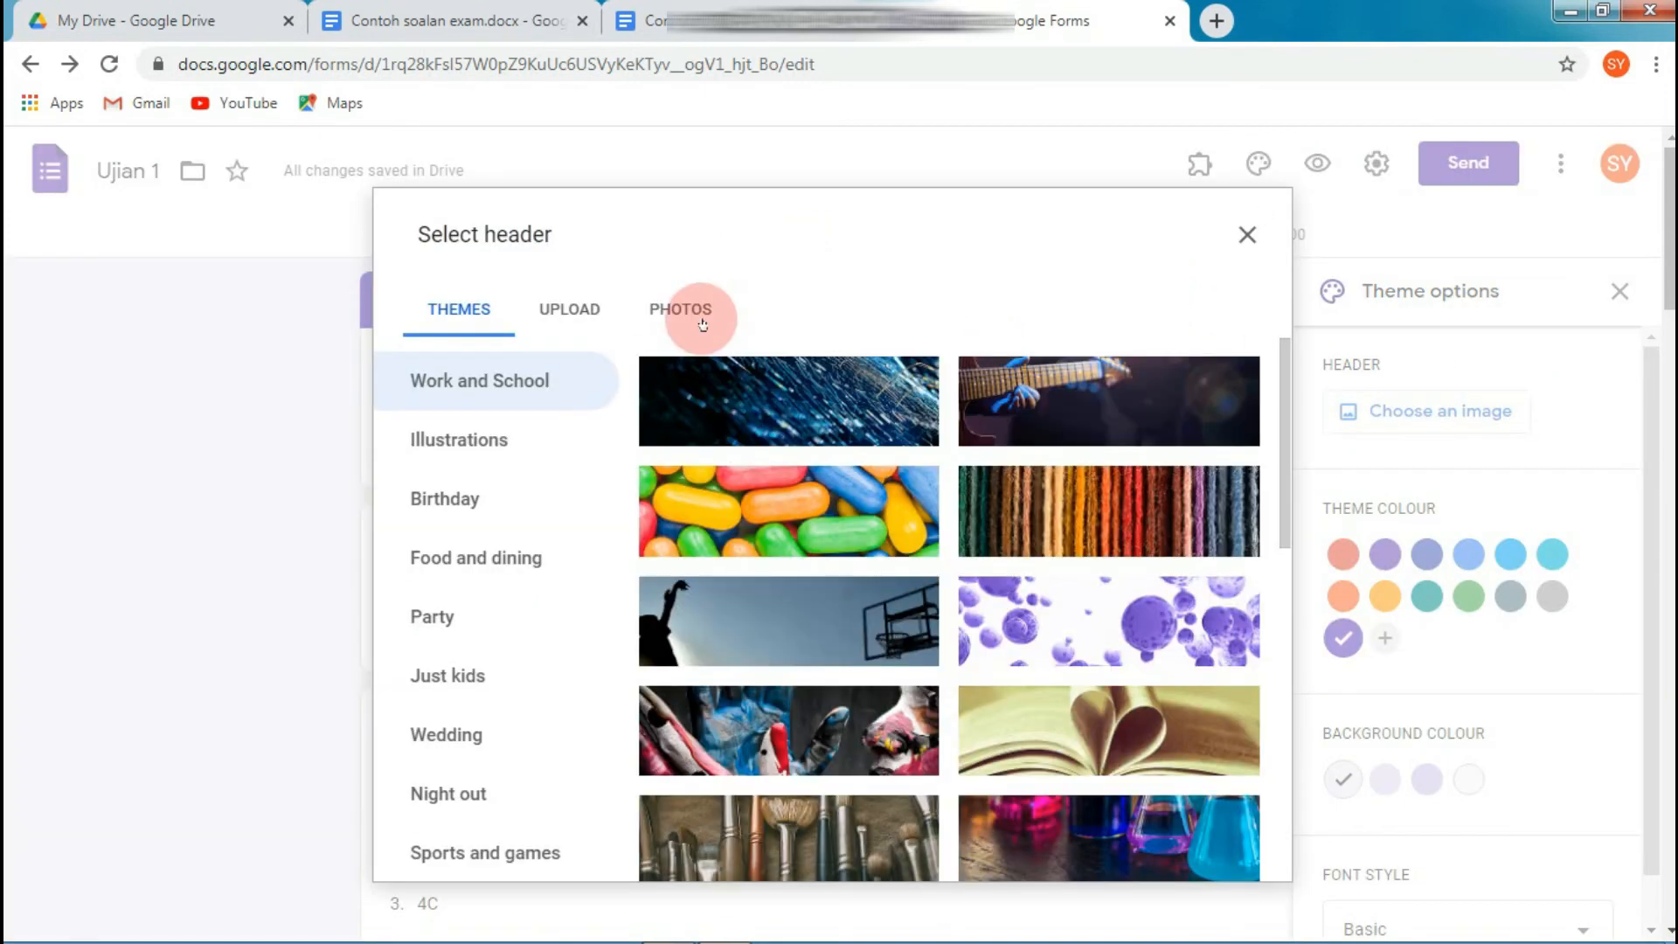
left_click(584, 325)
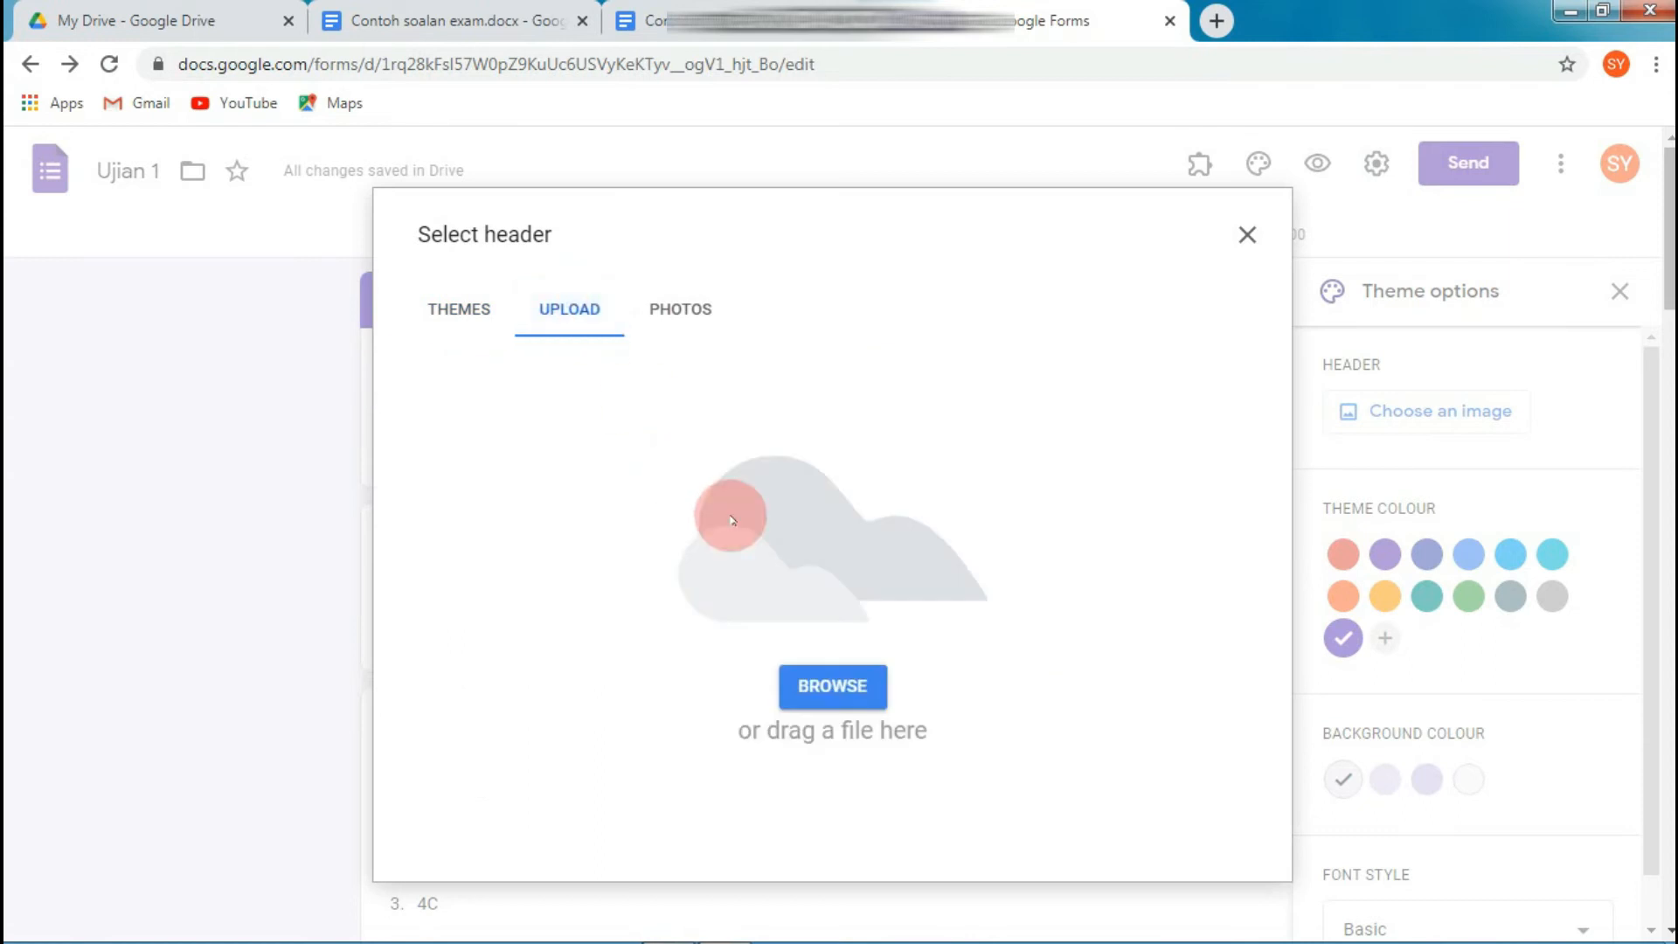
left_click(840, 692)
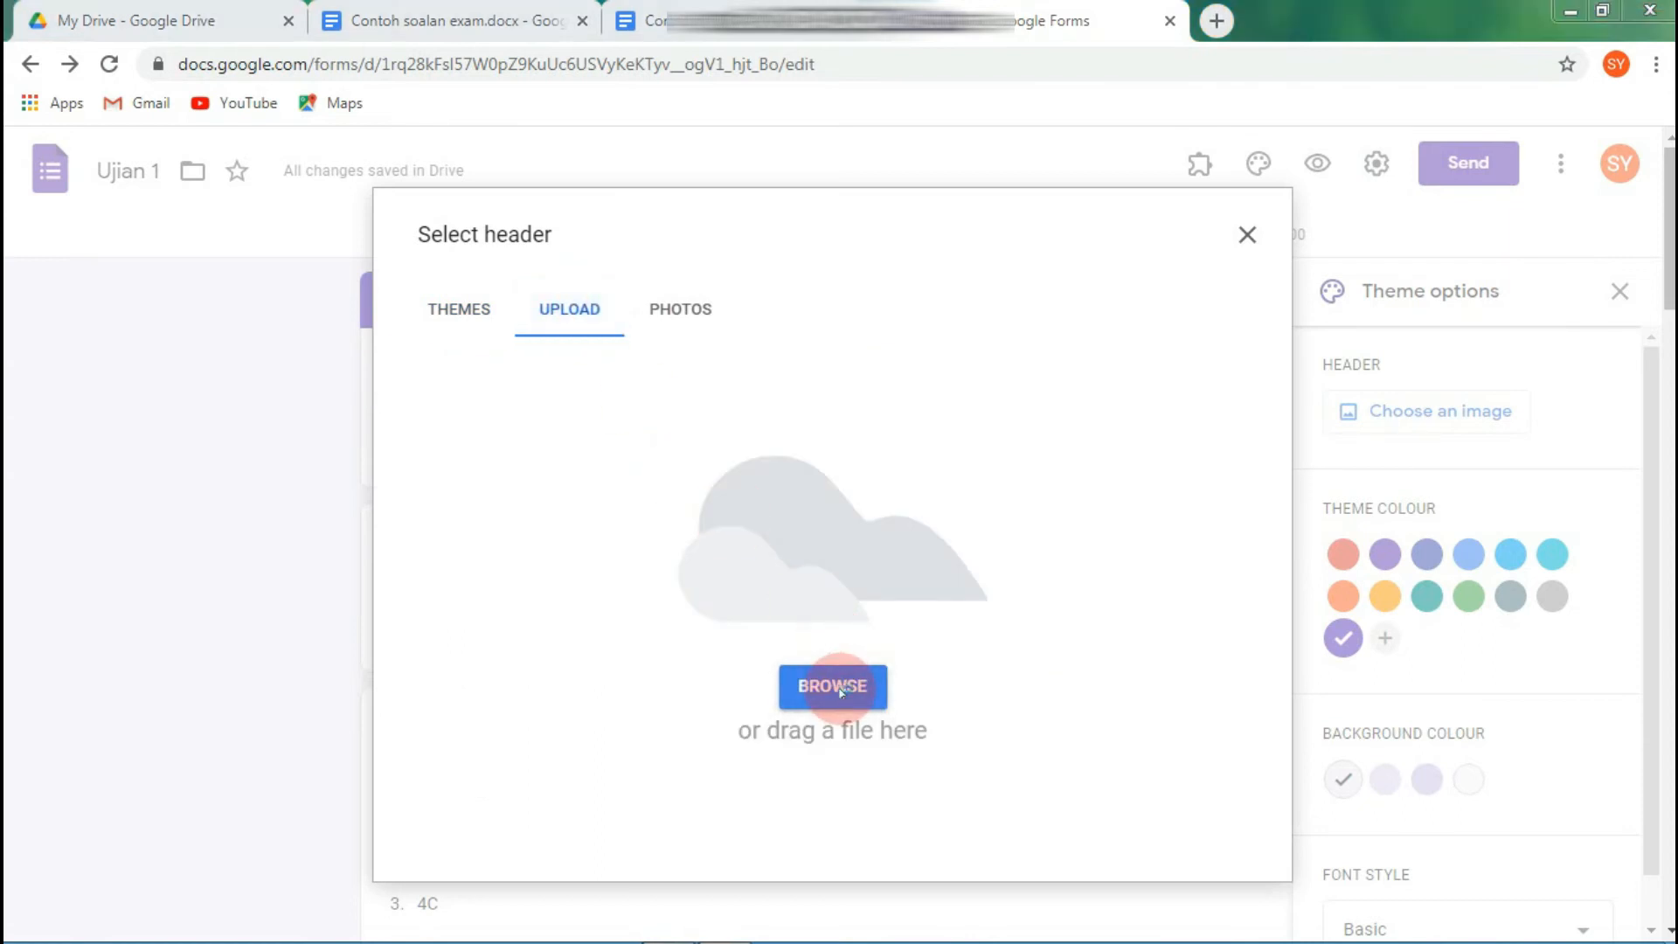
left_click(716, 496)
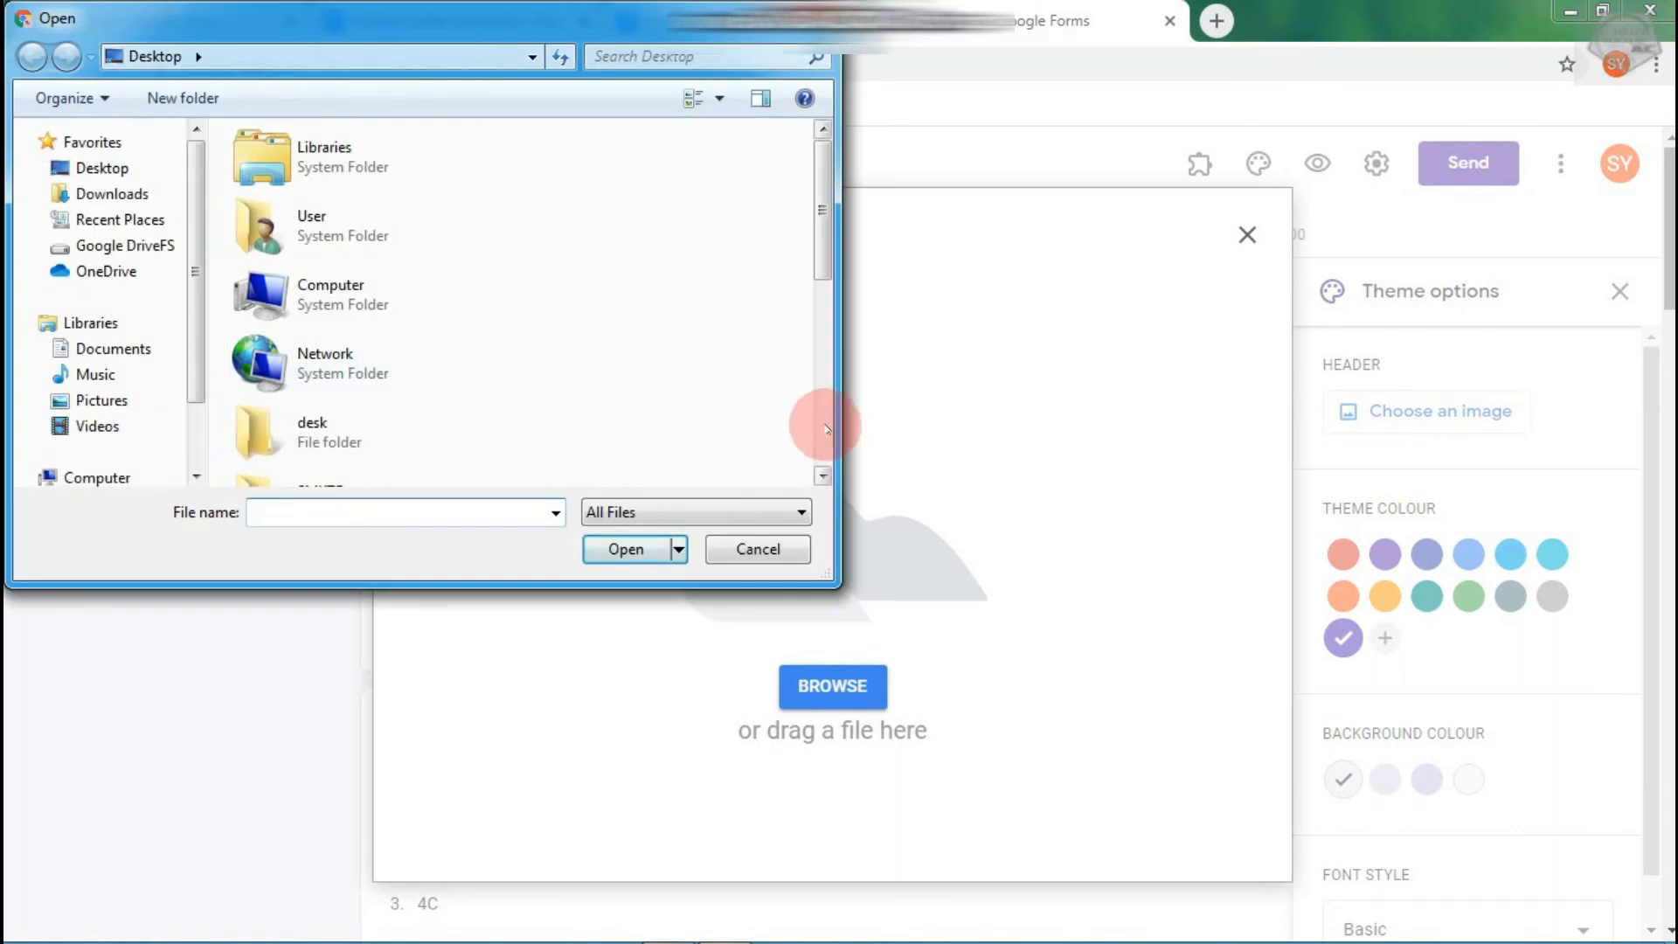
scroll(826, 428, "down", 3)
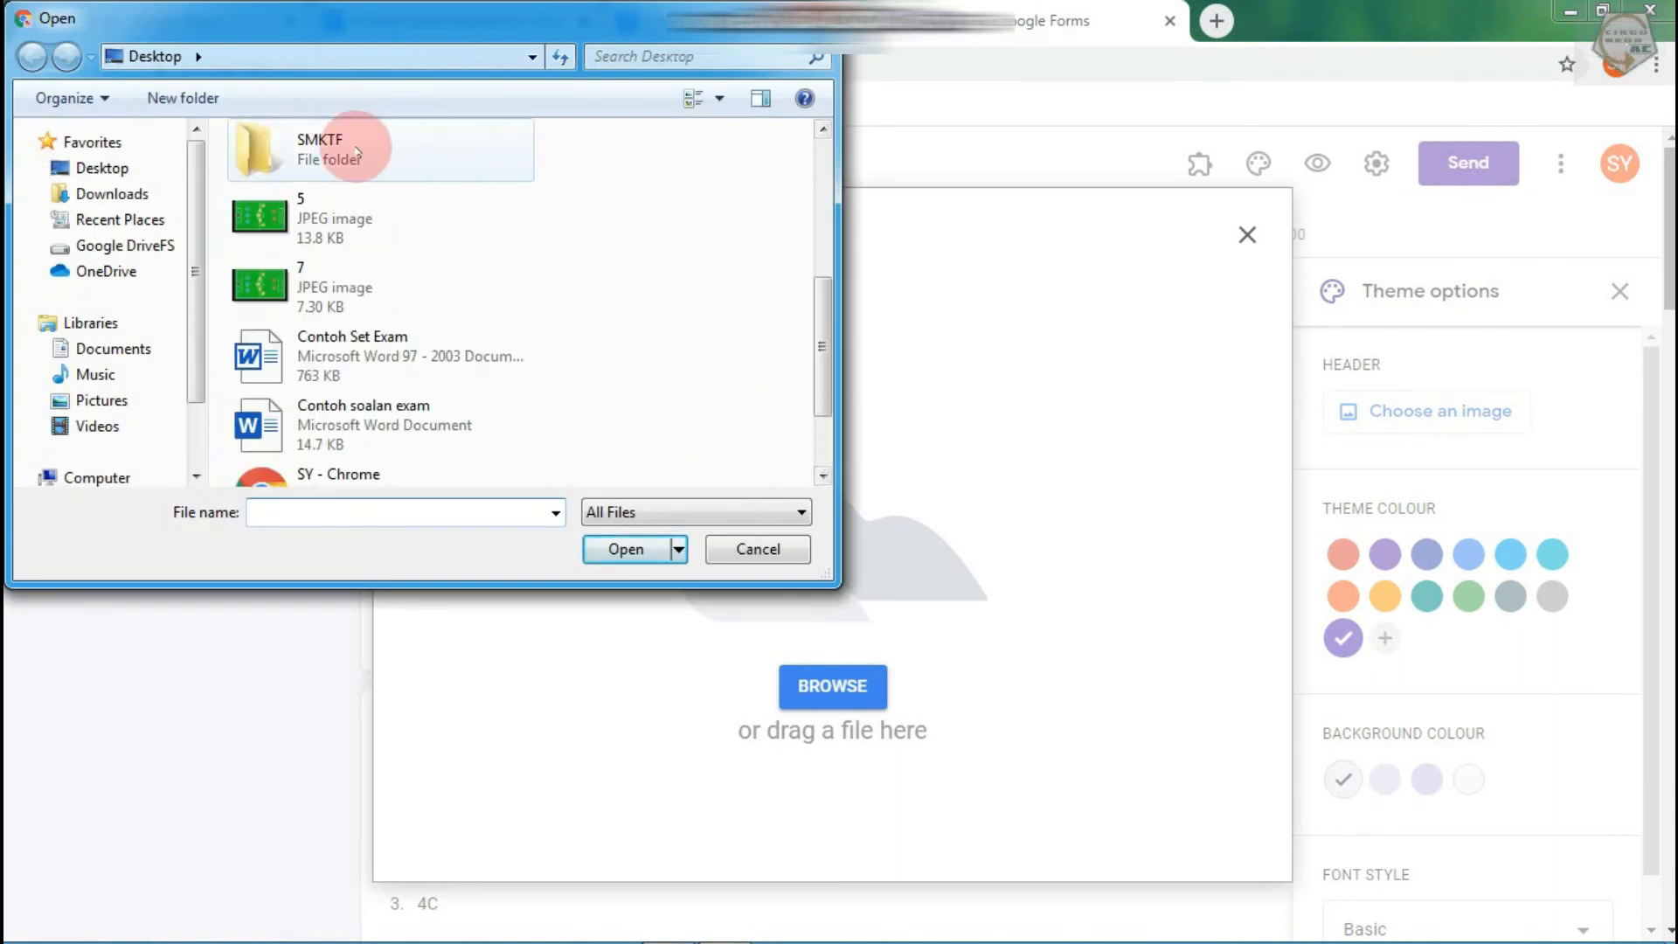
double_click(357, 152)
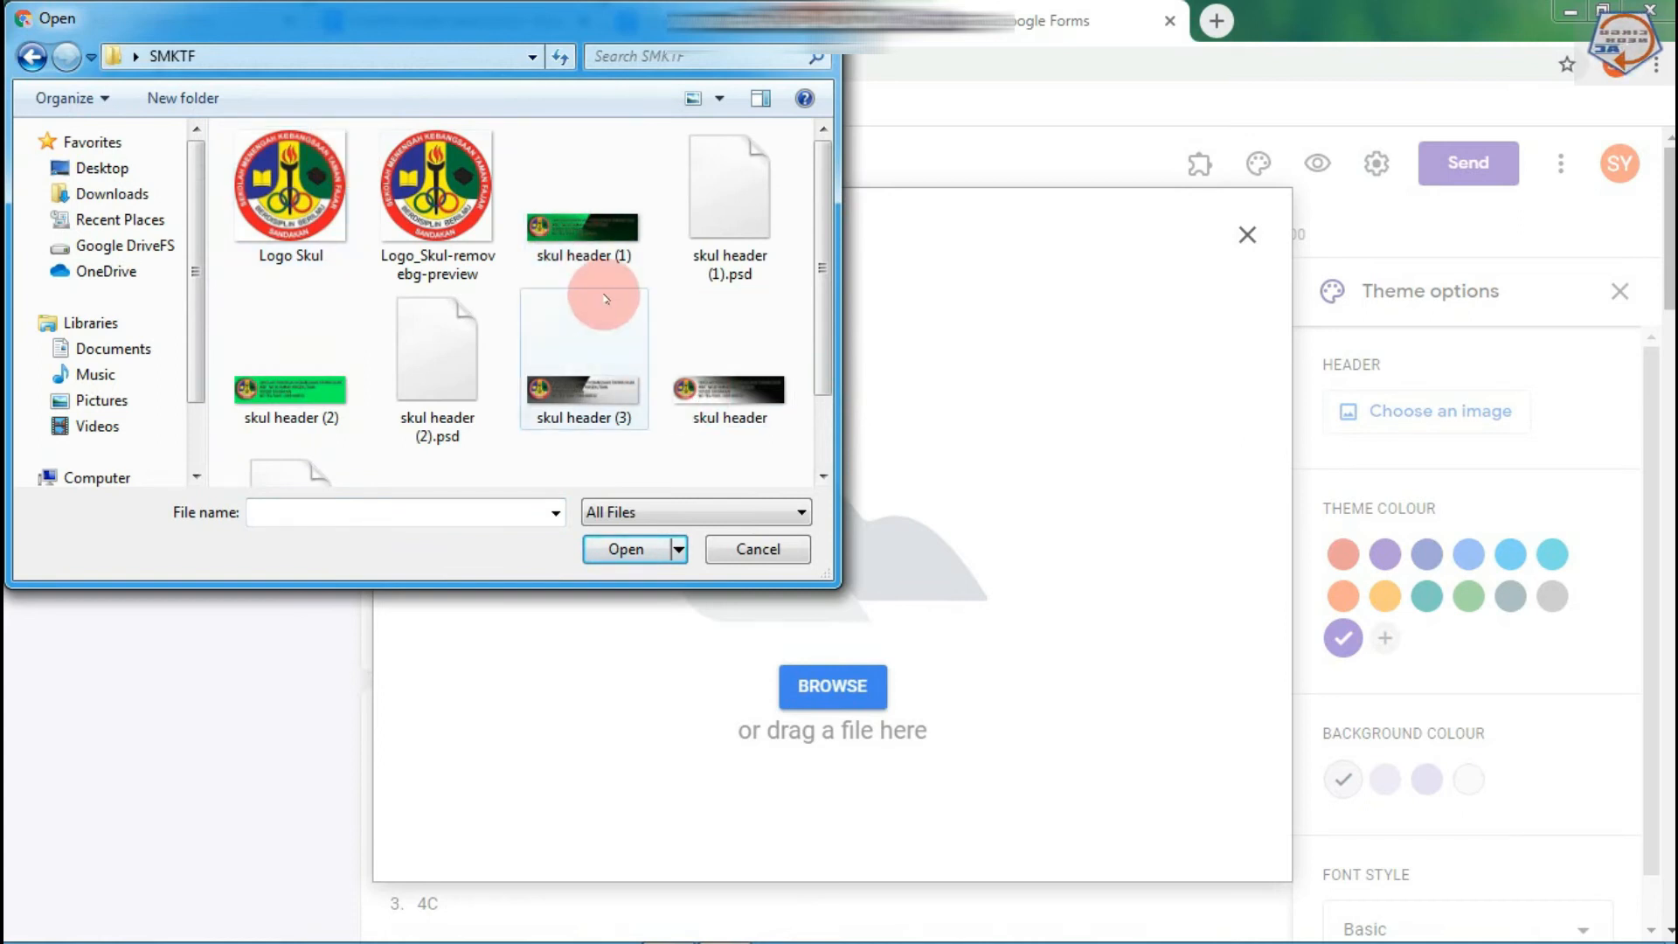
double_click(590, 384)
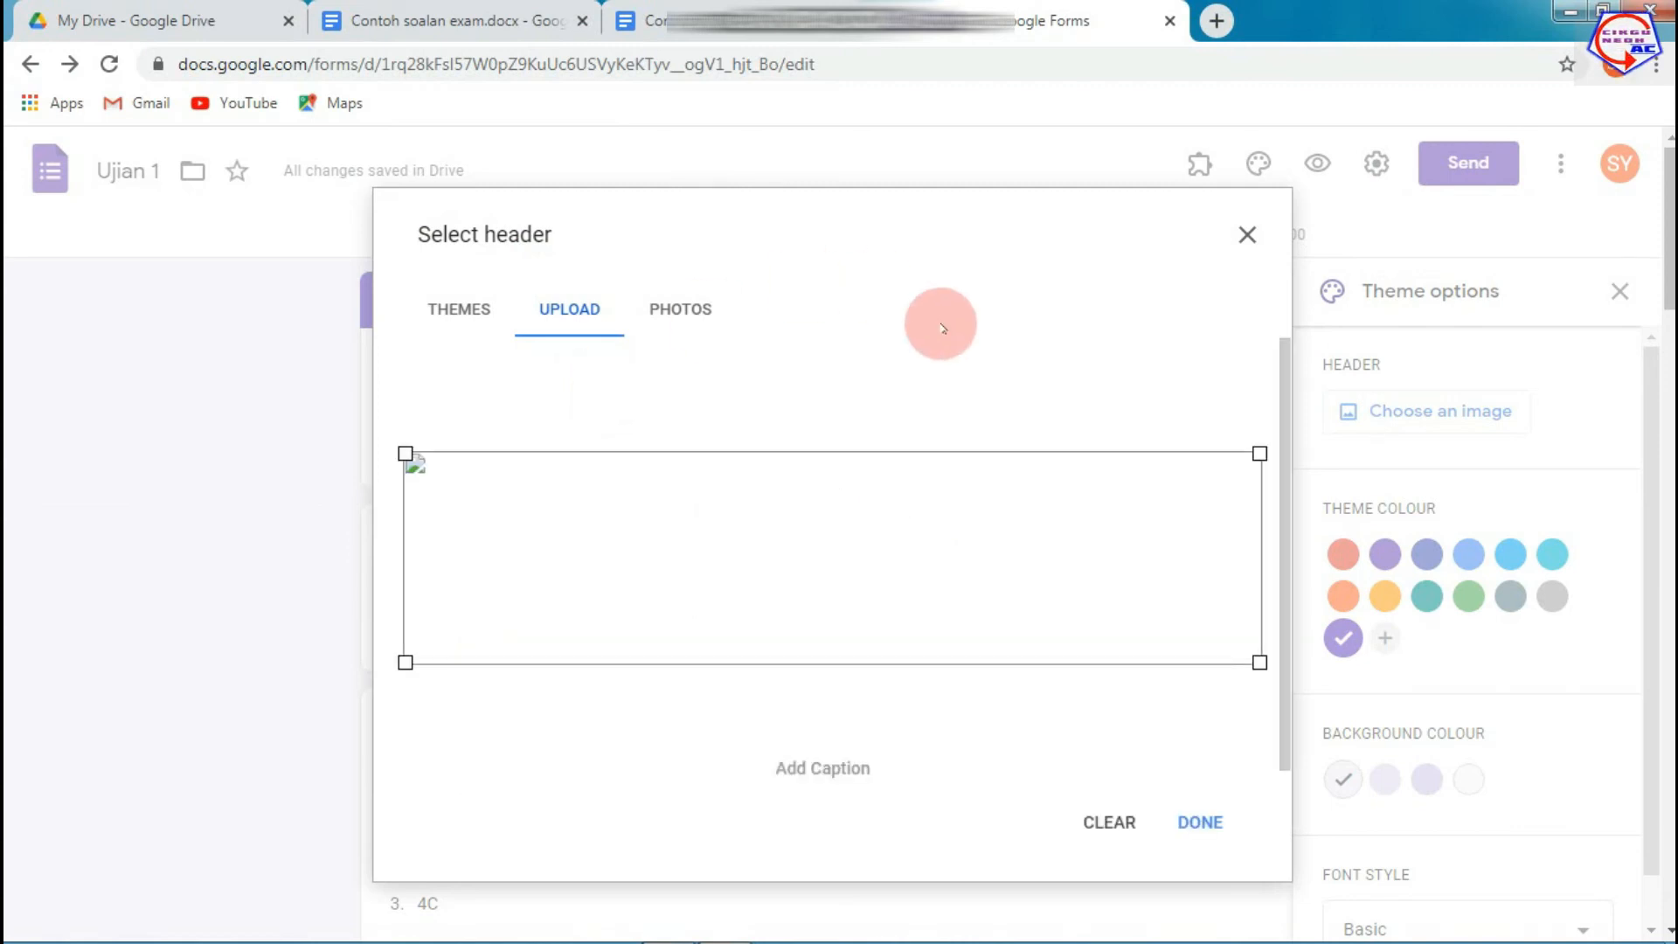
left_click(1212, 823)
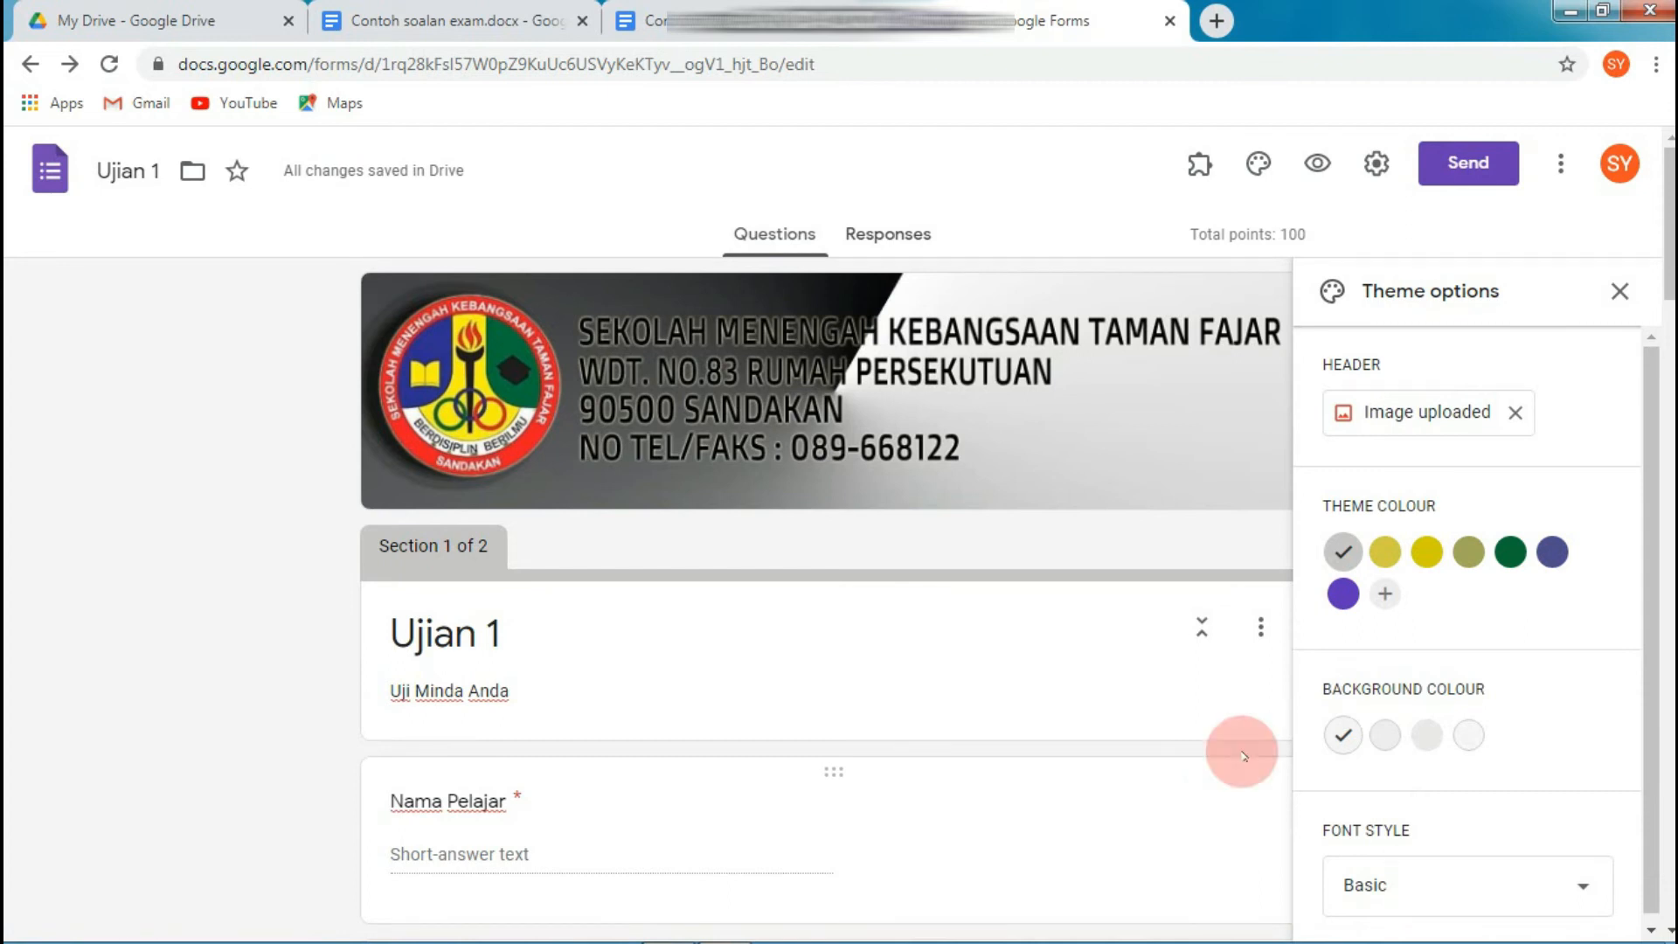
Preview the form with the school header, check its first section down to the end, and close the preview.
left_click(1316, 166)
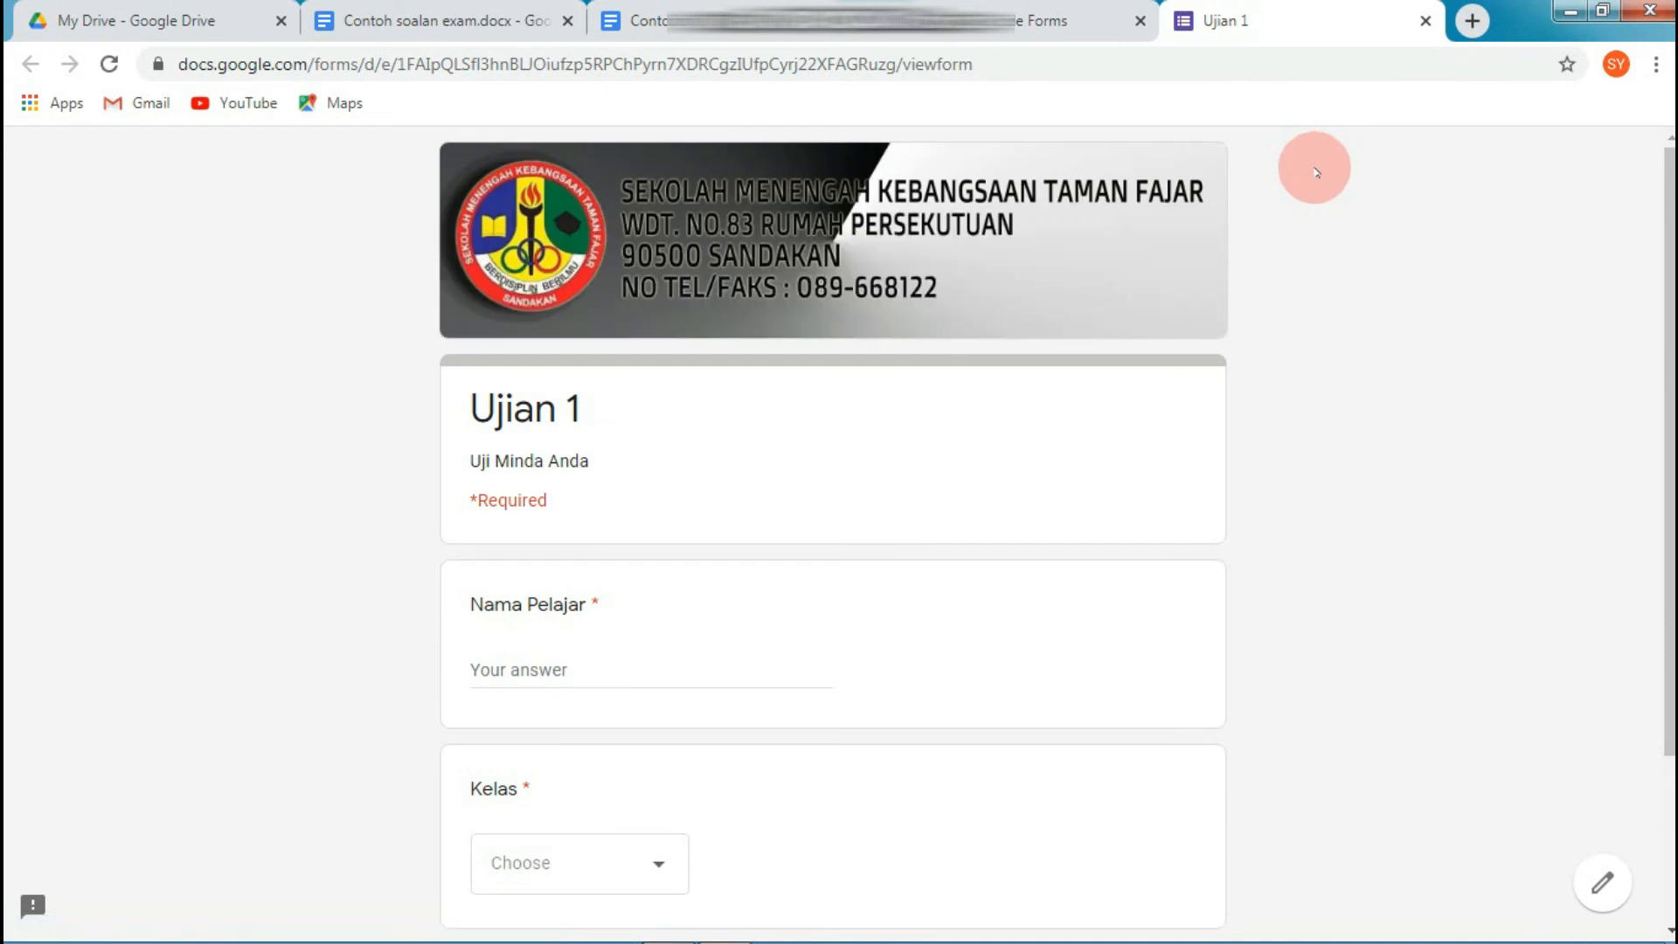
scroll(1665, 786, "down", 2)
scroll(1664, 786, "down", 1)
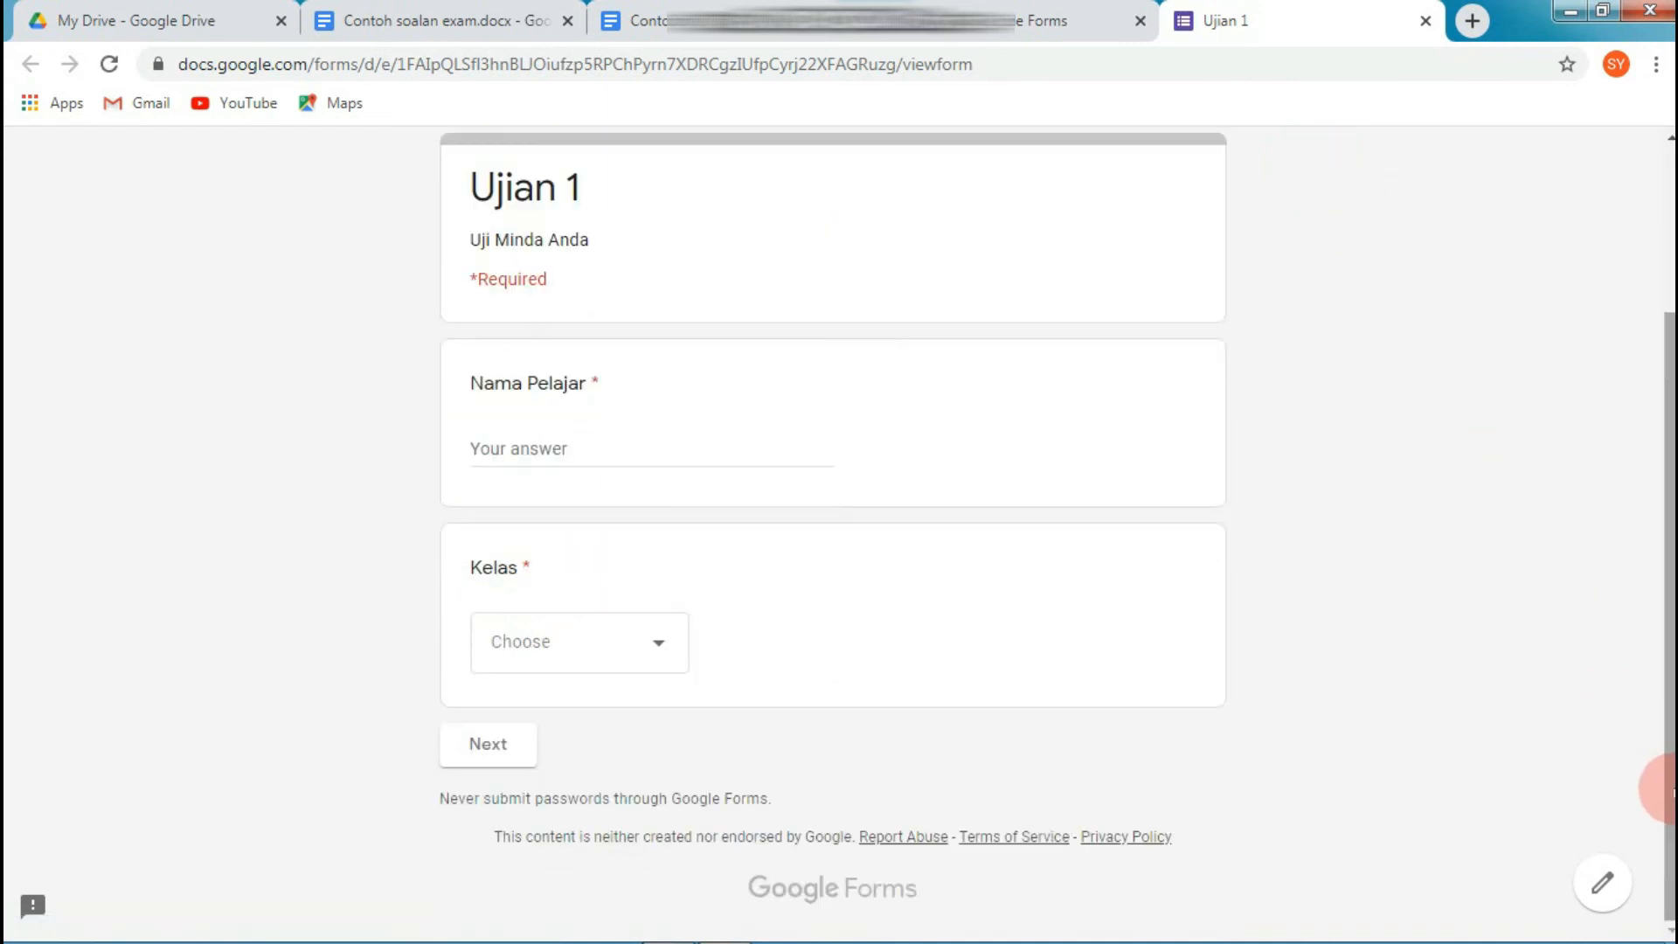
left_click(1427, 21)
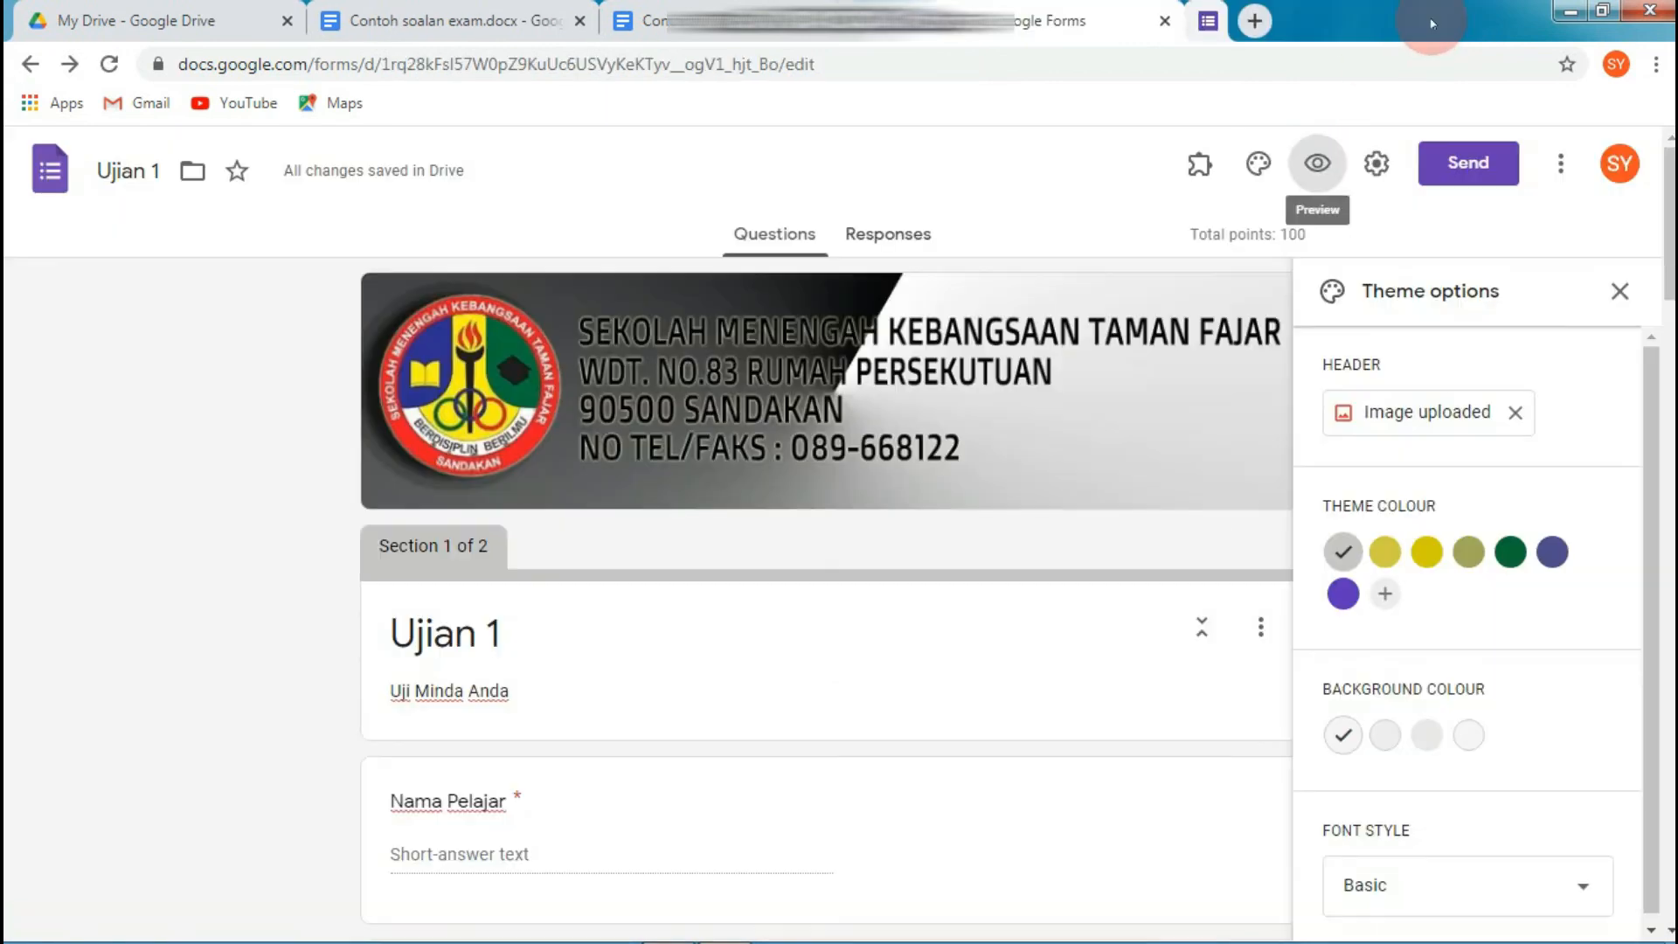
Copy the form's shortened sharing link from the send options, and close the theme options.
scroll(1479, 147, "down", 12)
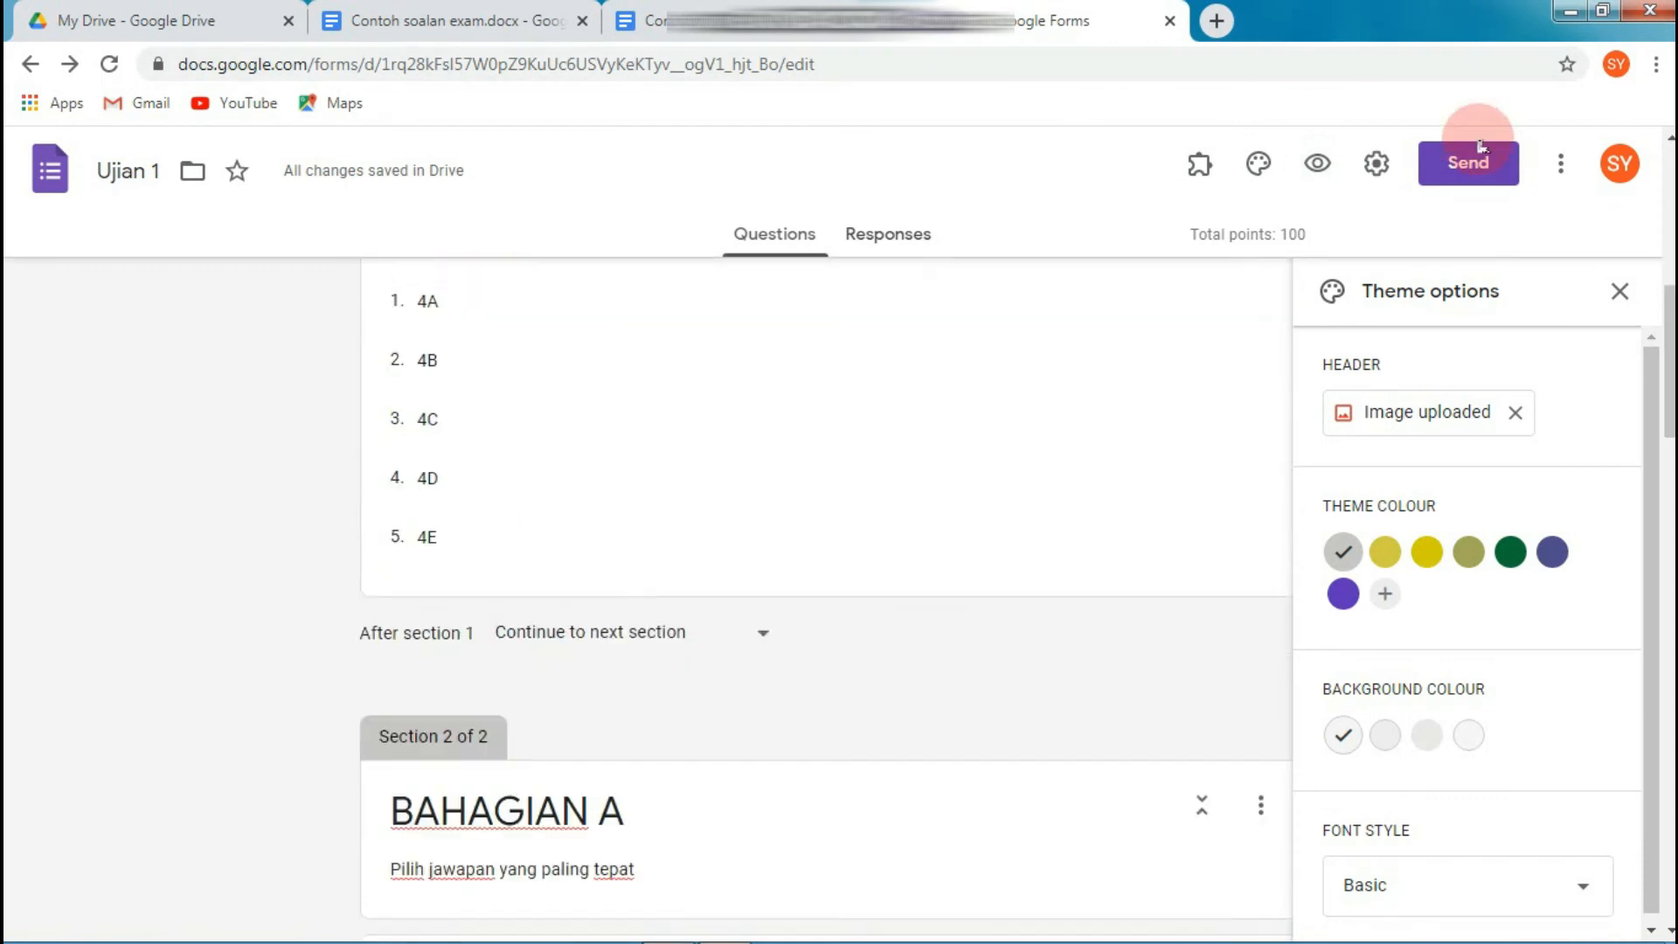
scroll(1454, 153, "up", 2)
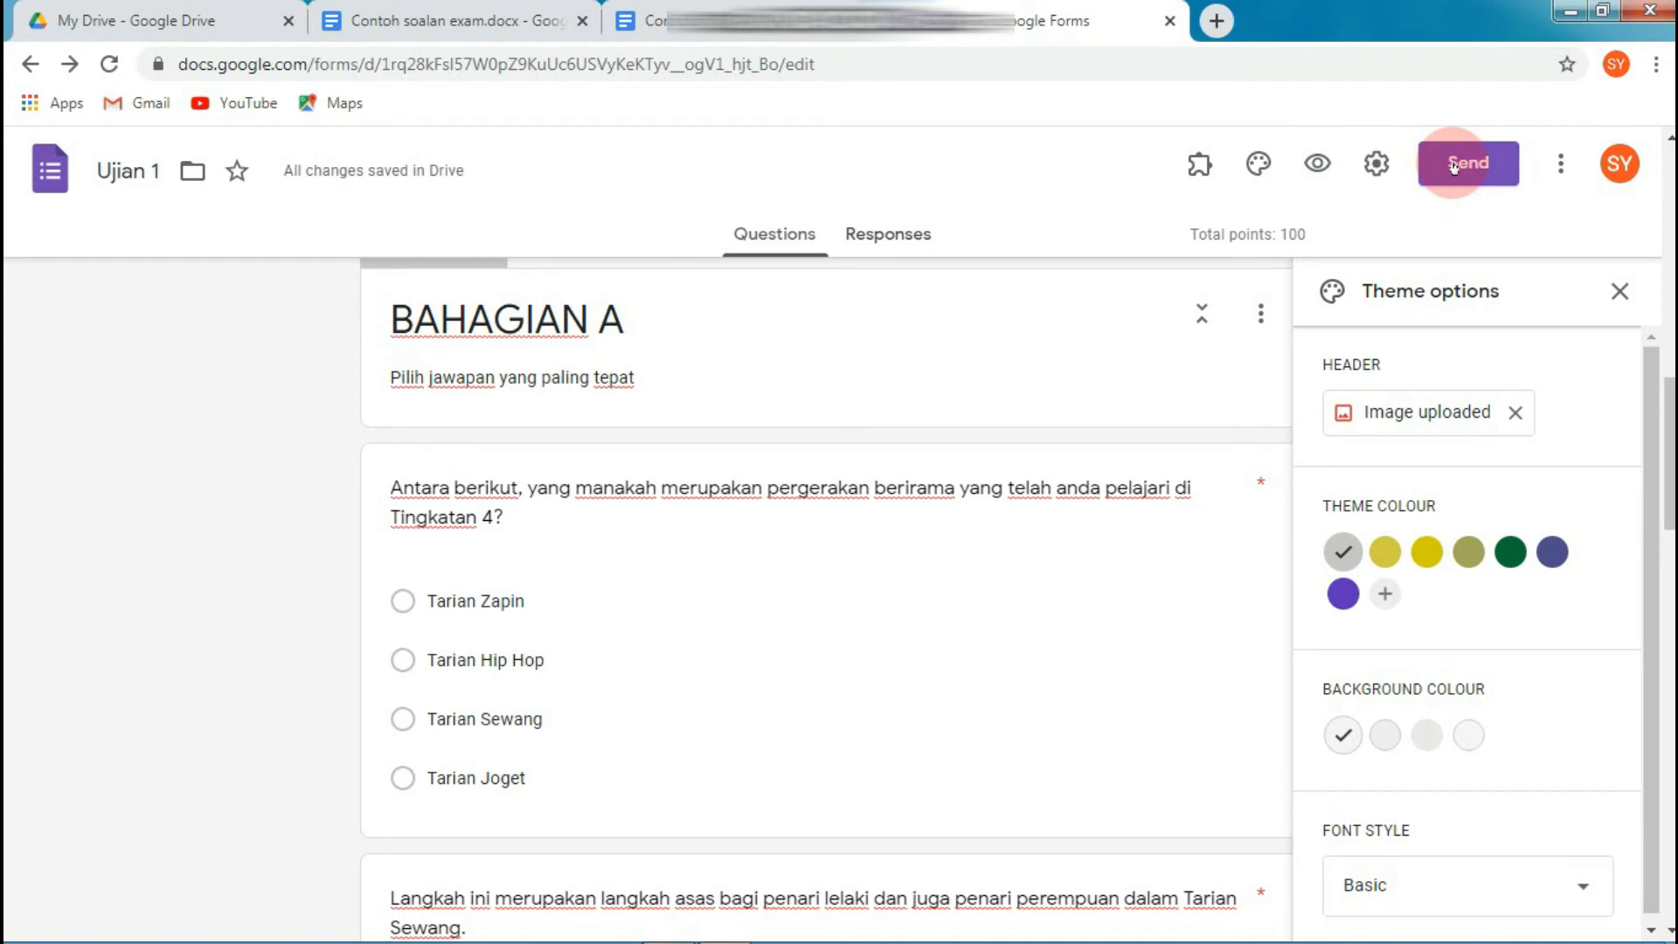
left_click(1453, 166)
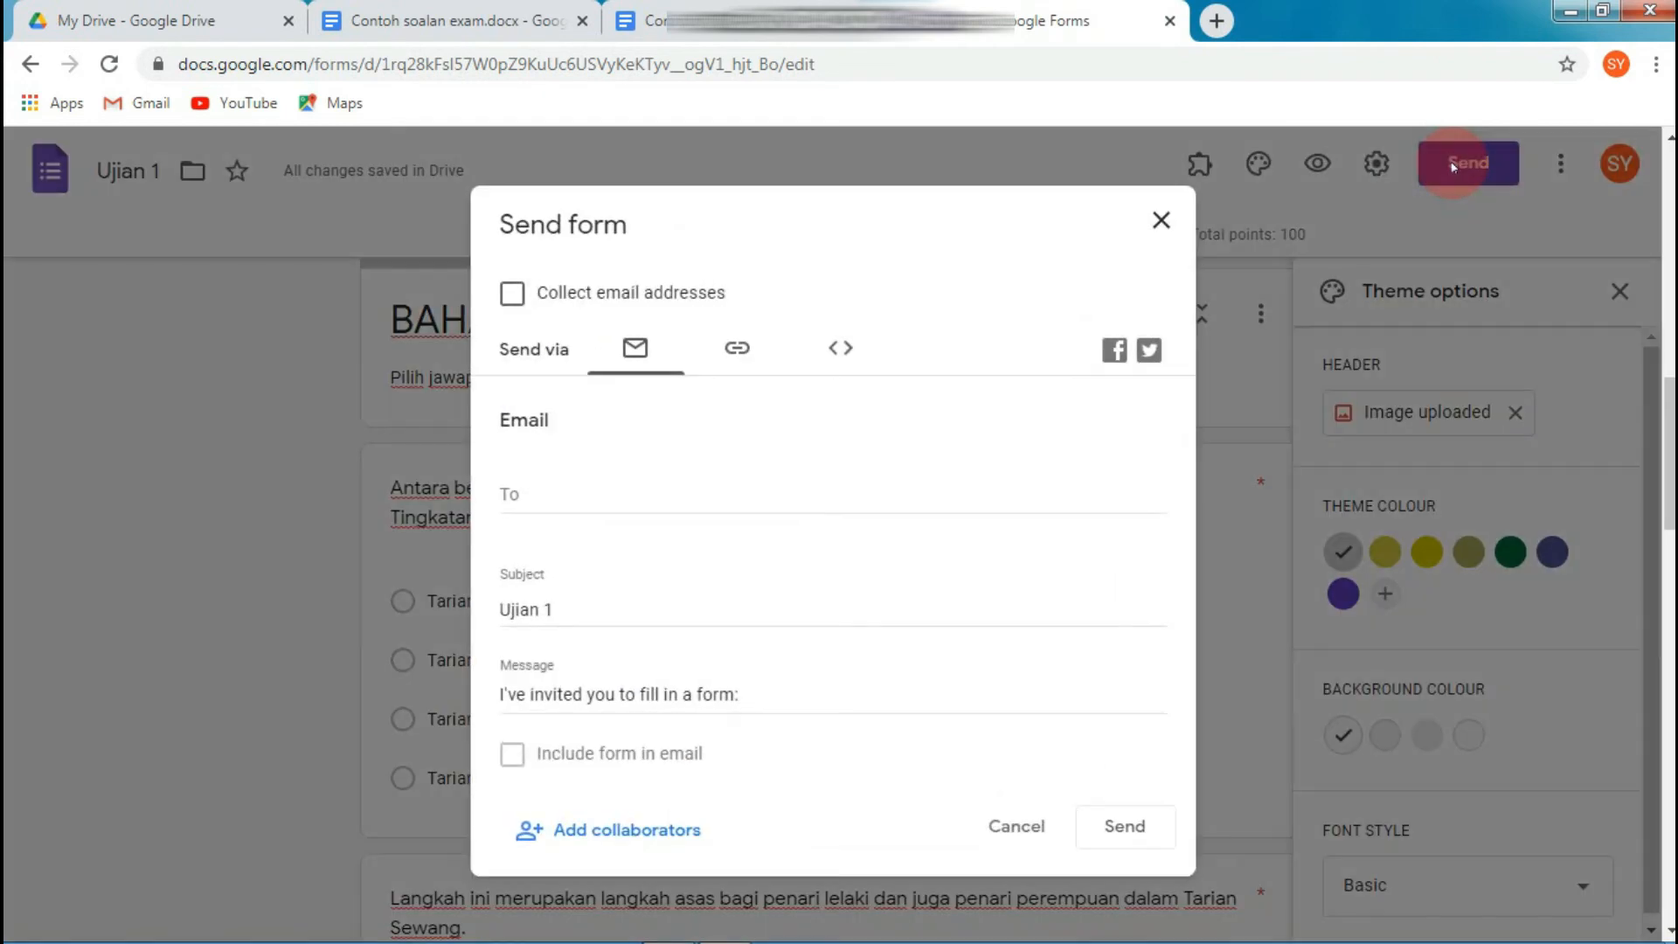
left_click(737, 347)
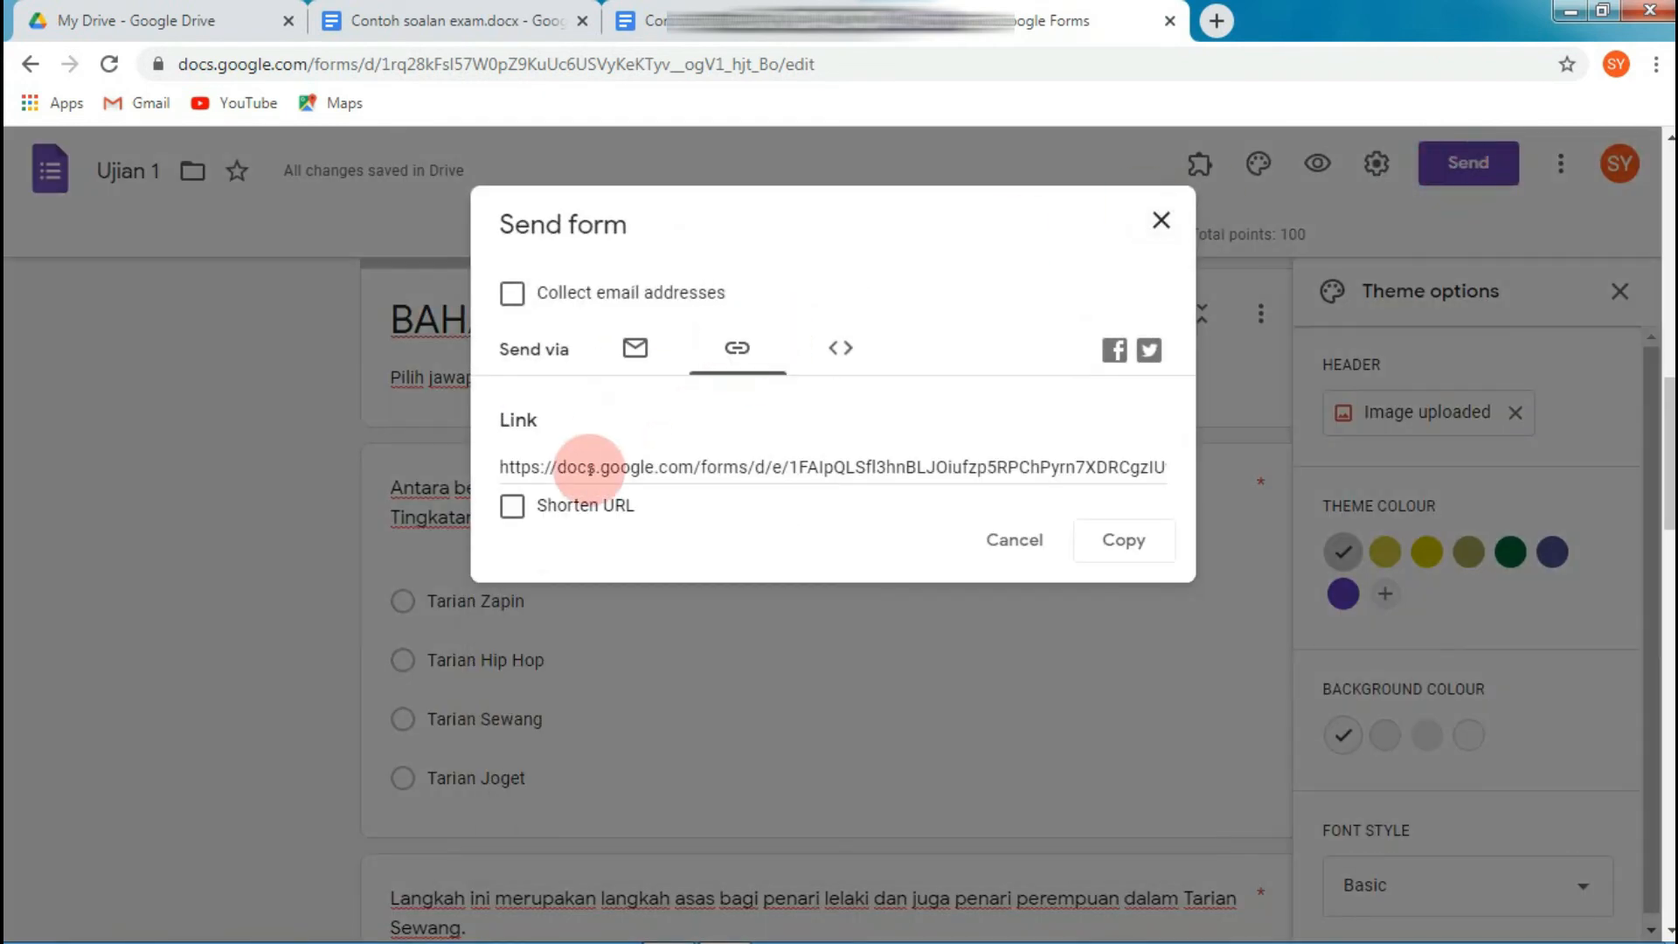
left_click(515, 512)
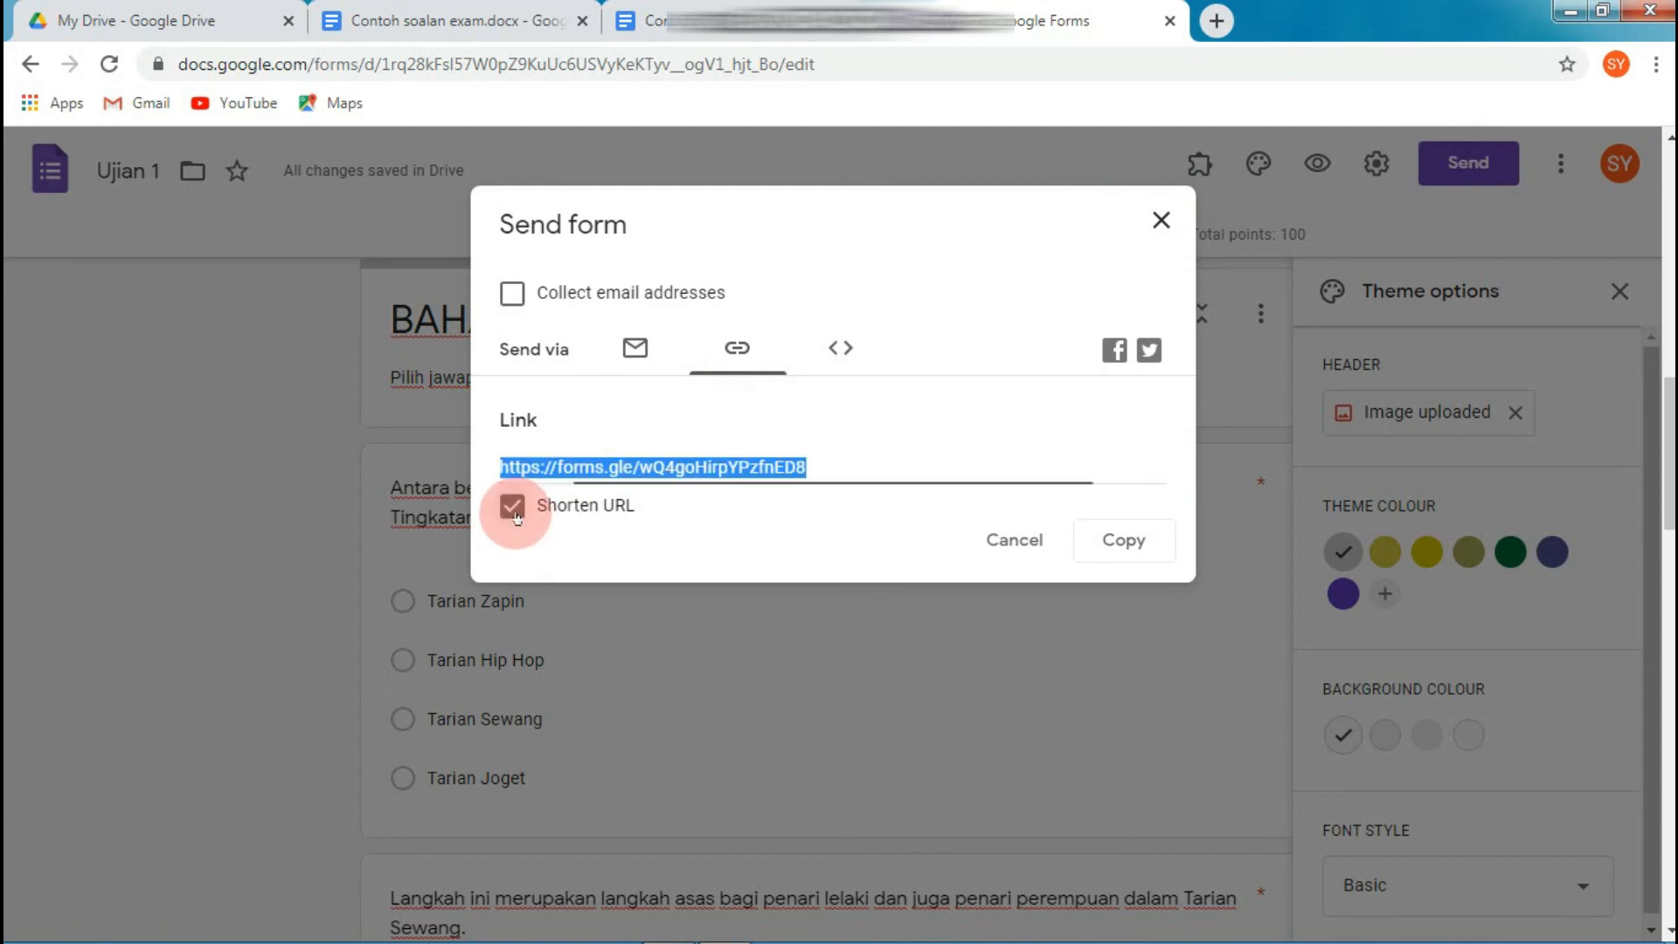
left_click(1095, 530)
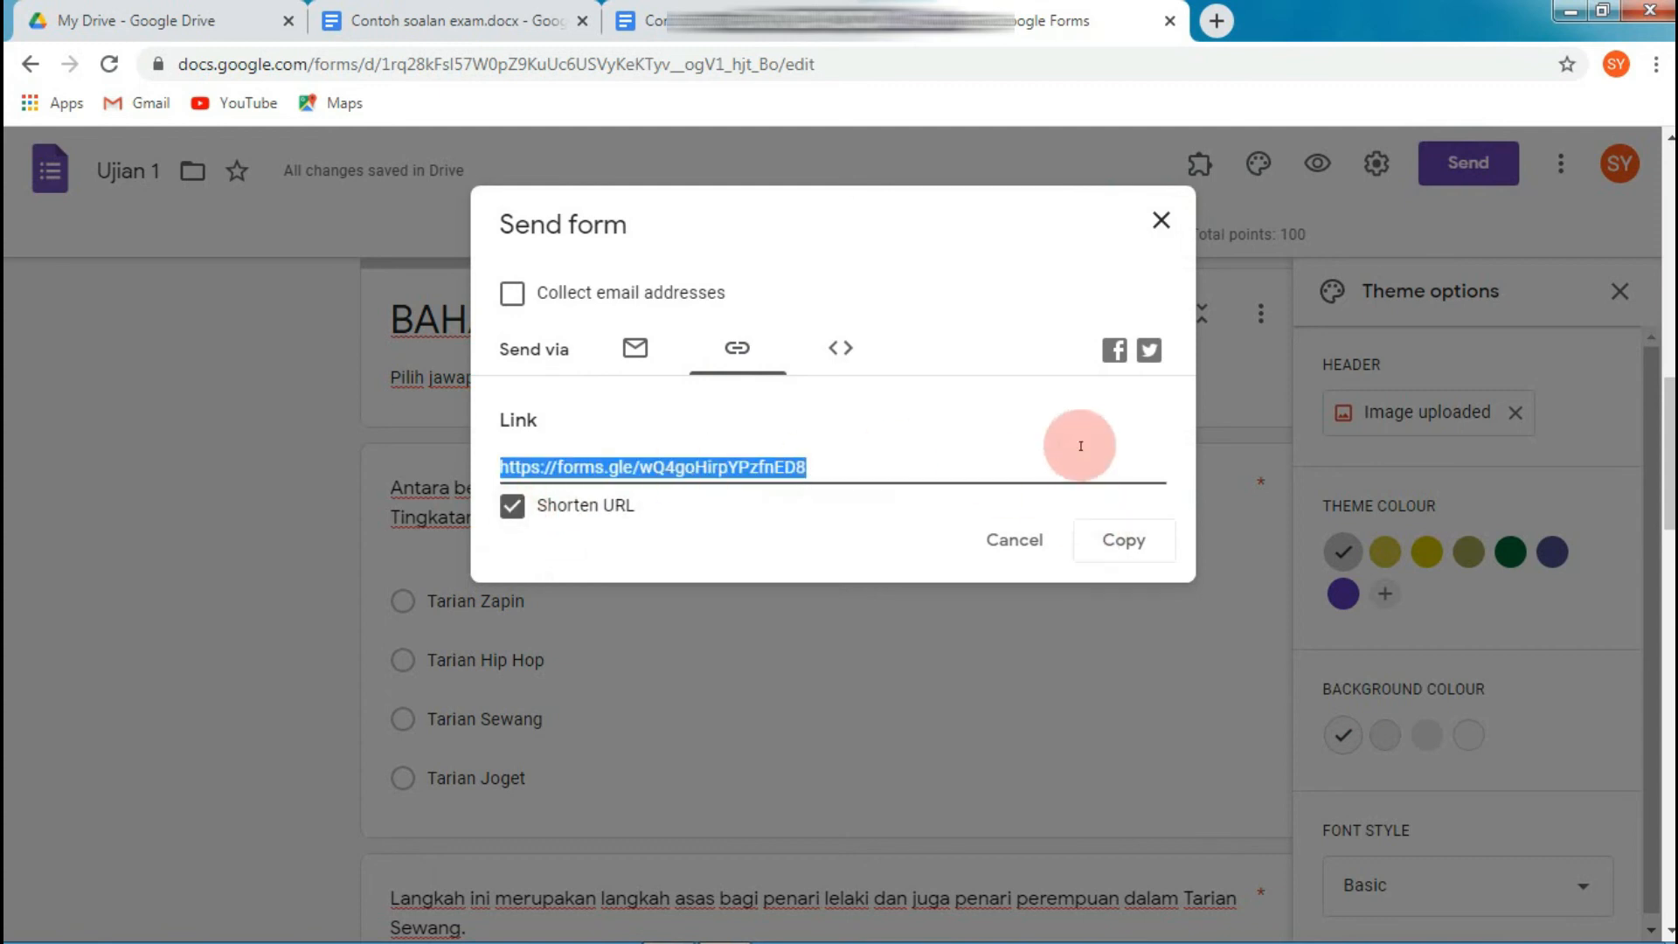
left_click(1160, 226)
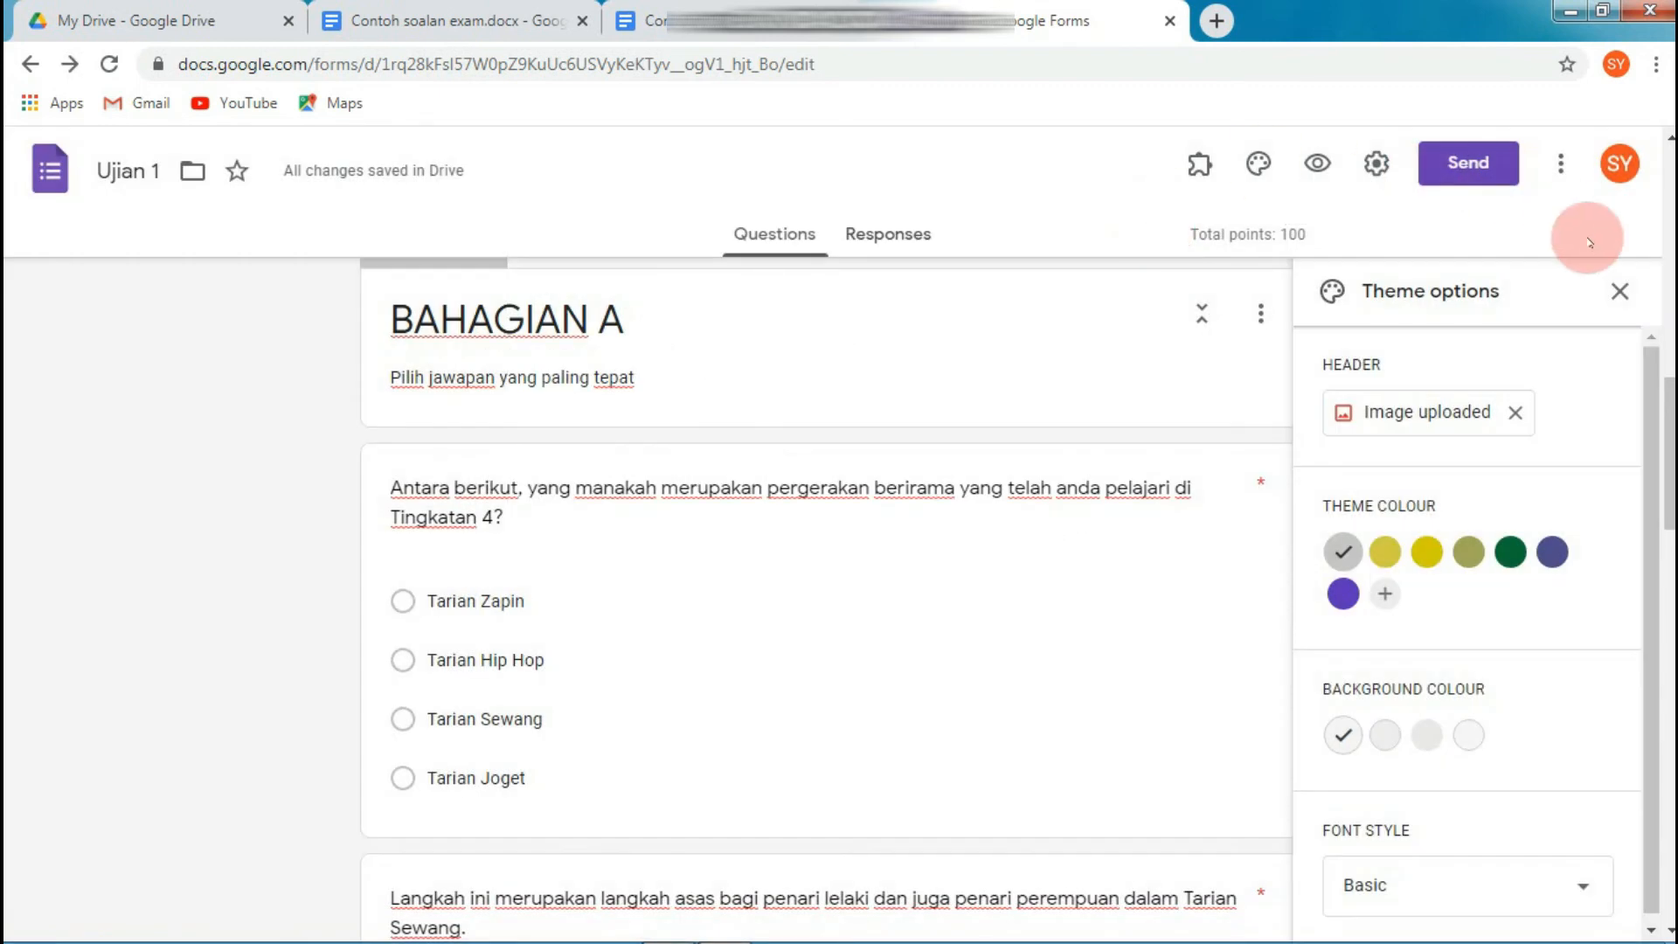
left_click(1621, 290)
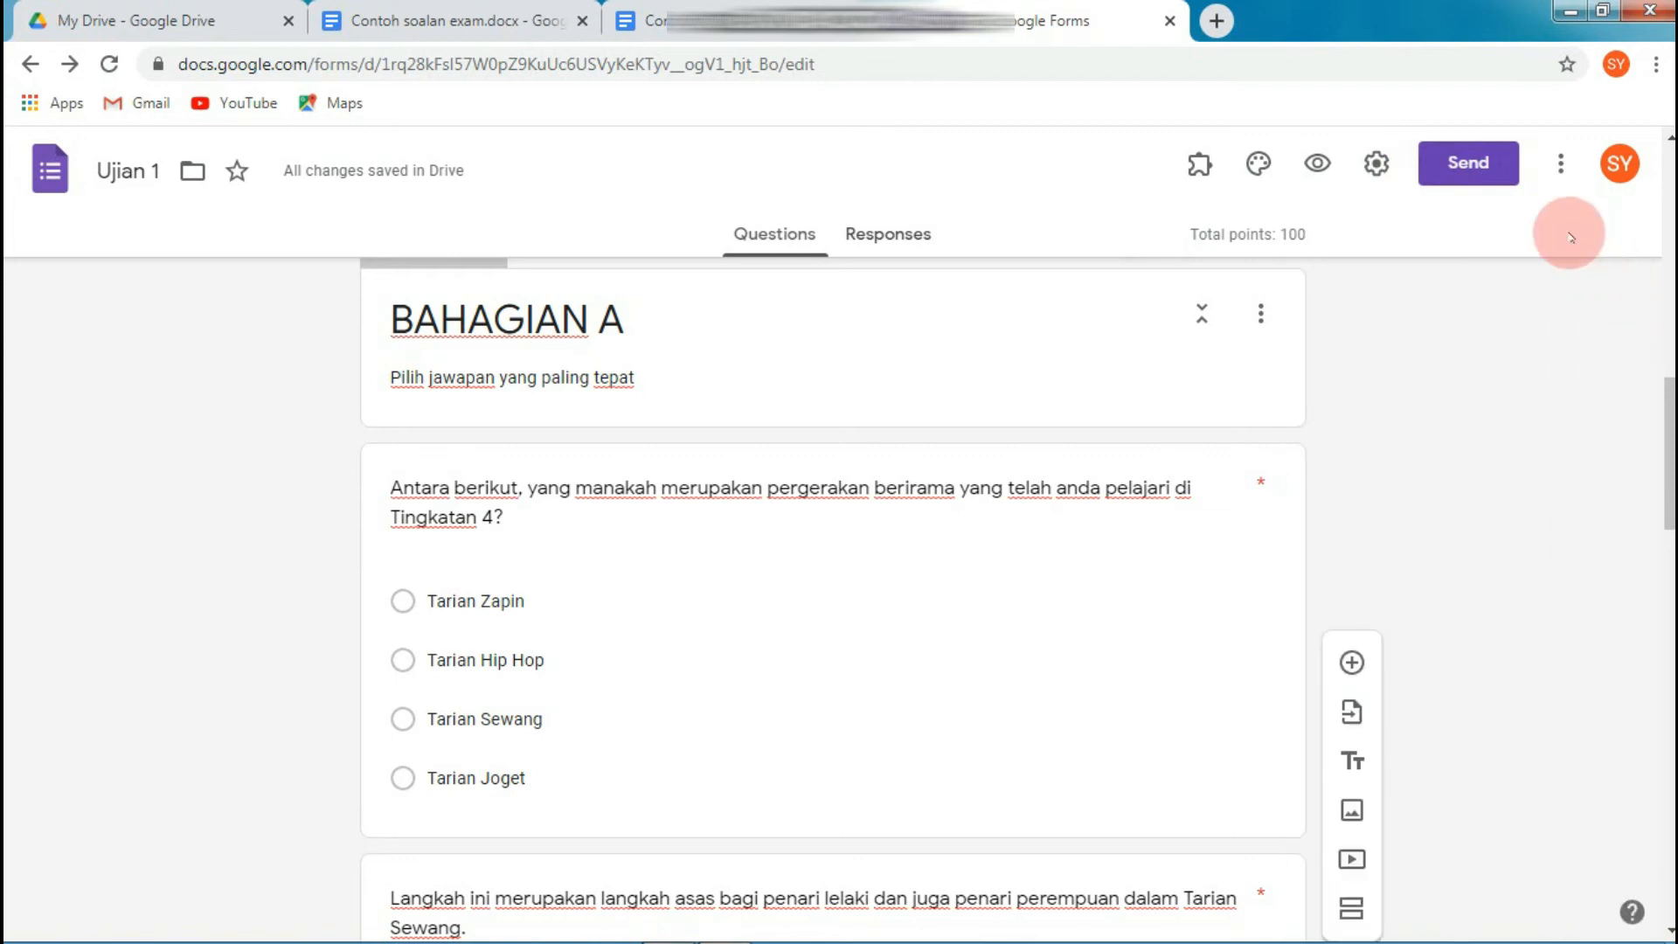
Browse the add-ons that work with Forms and open the formLimiter page.
left_click(1561, 181)
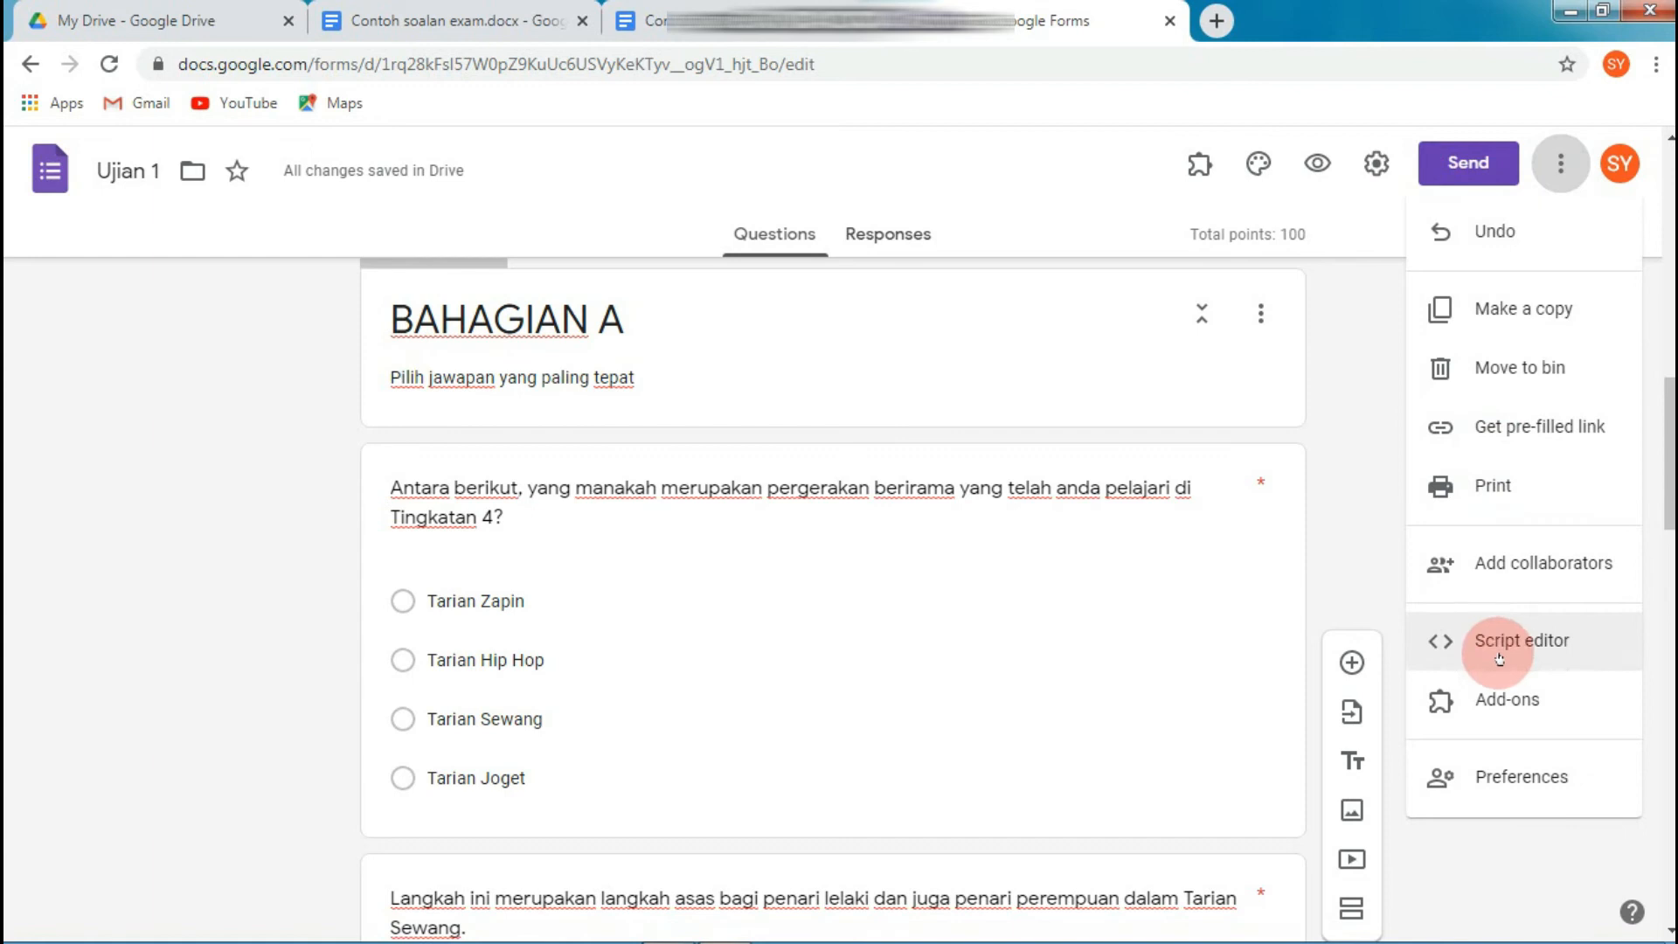
left_click(1485, 699)
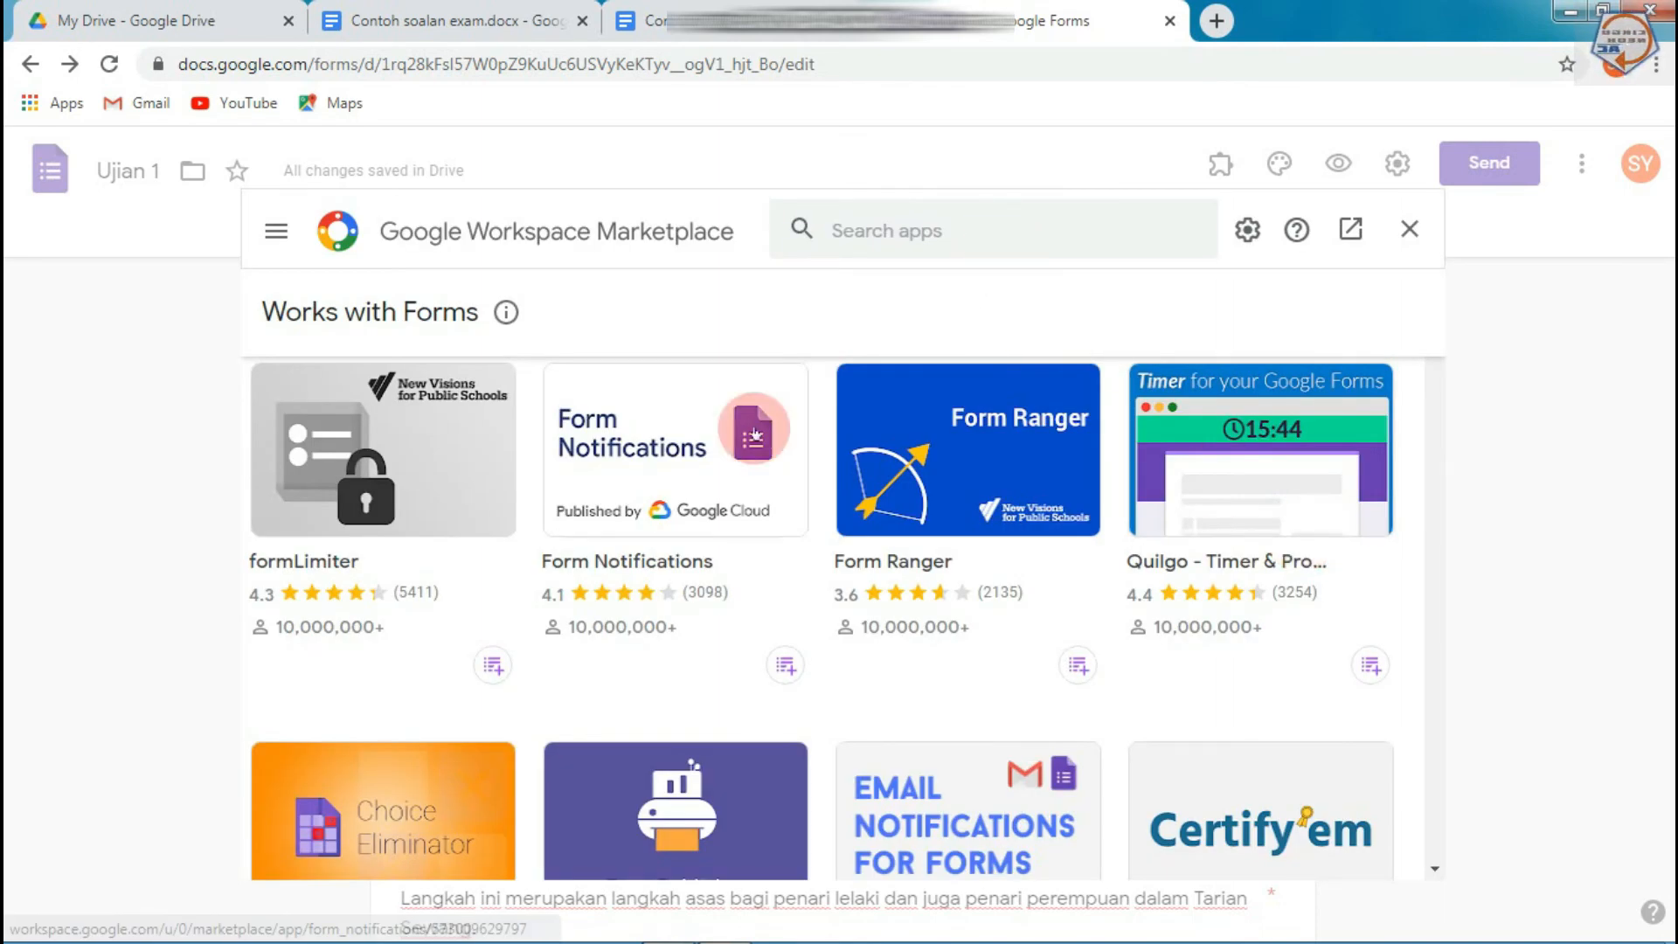
left_click(401, 468)
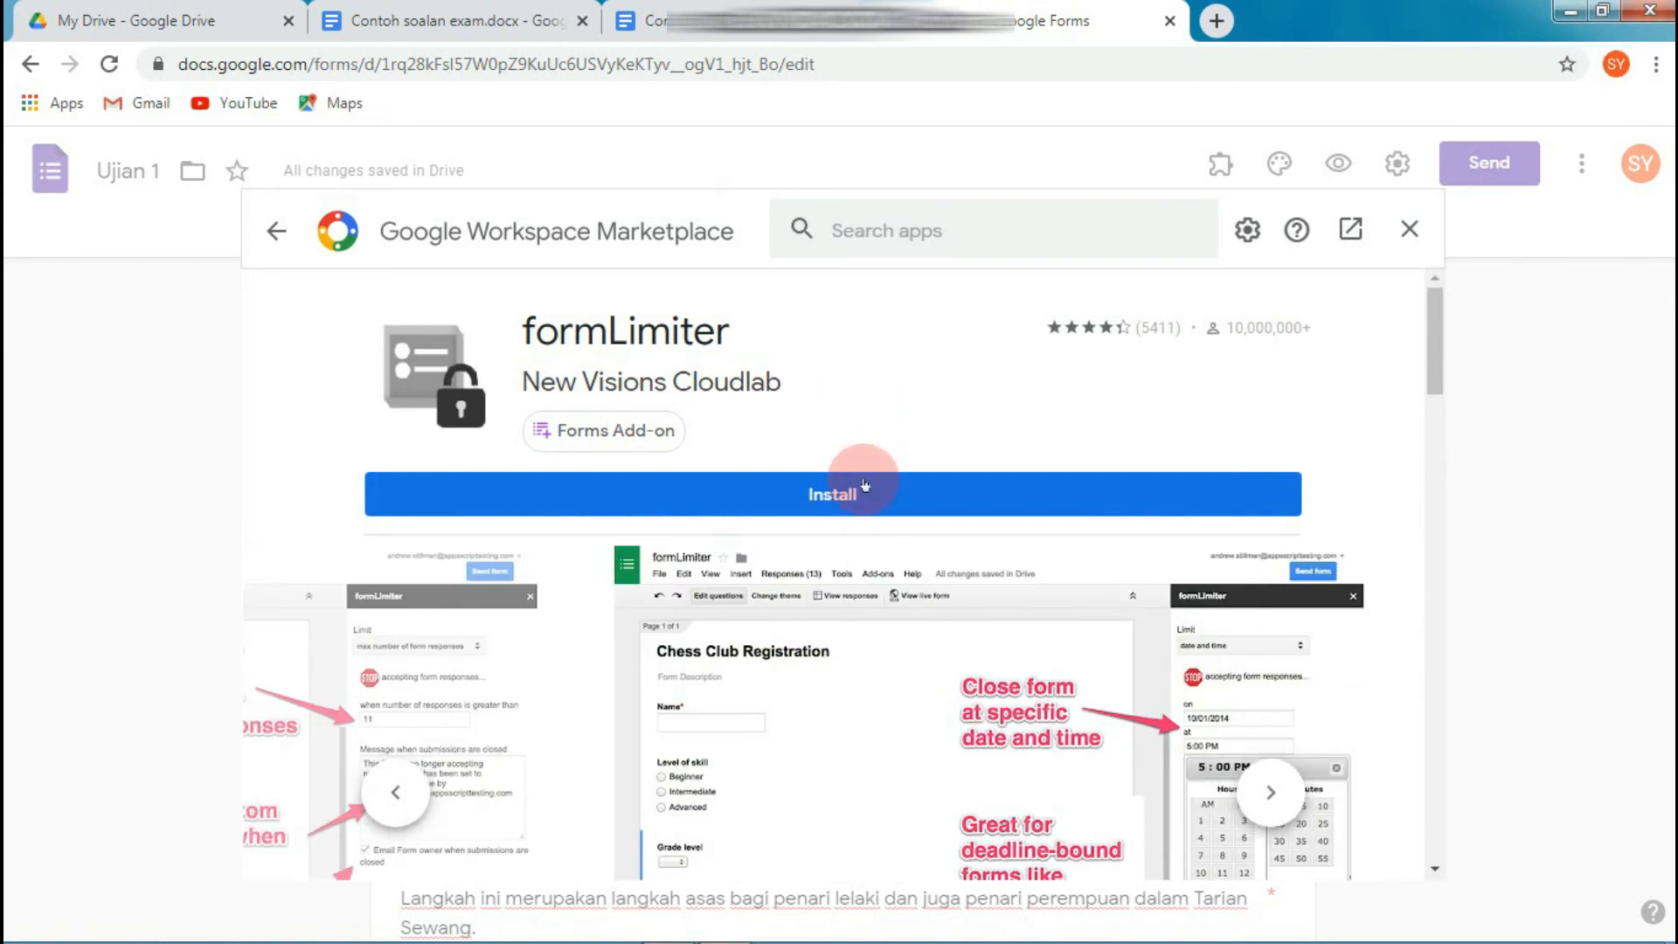
Install the formLimiter add-on and grant it the requested access to the Google account.
left_click(865, 493)
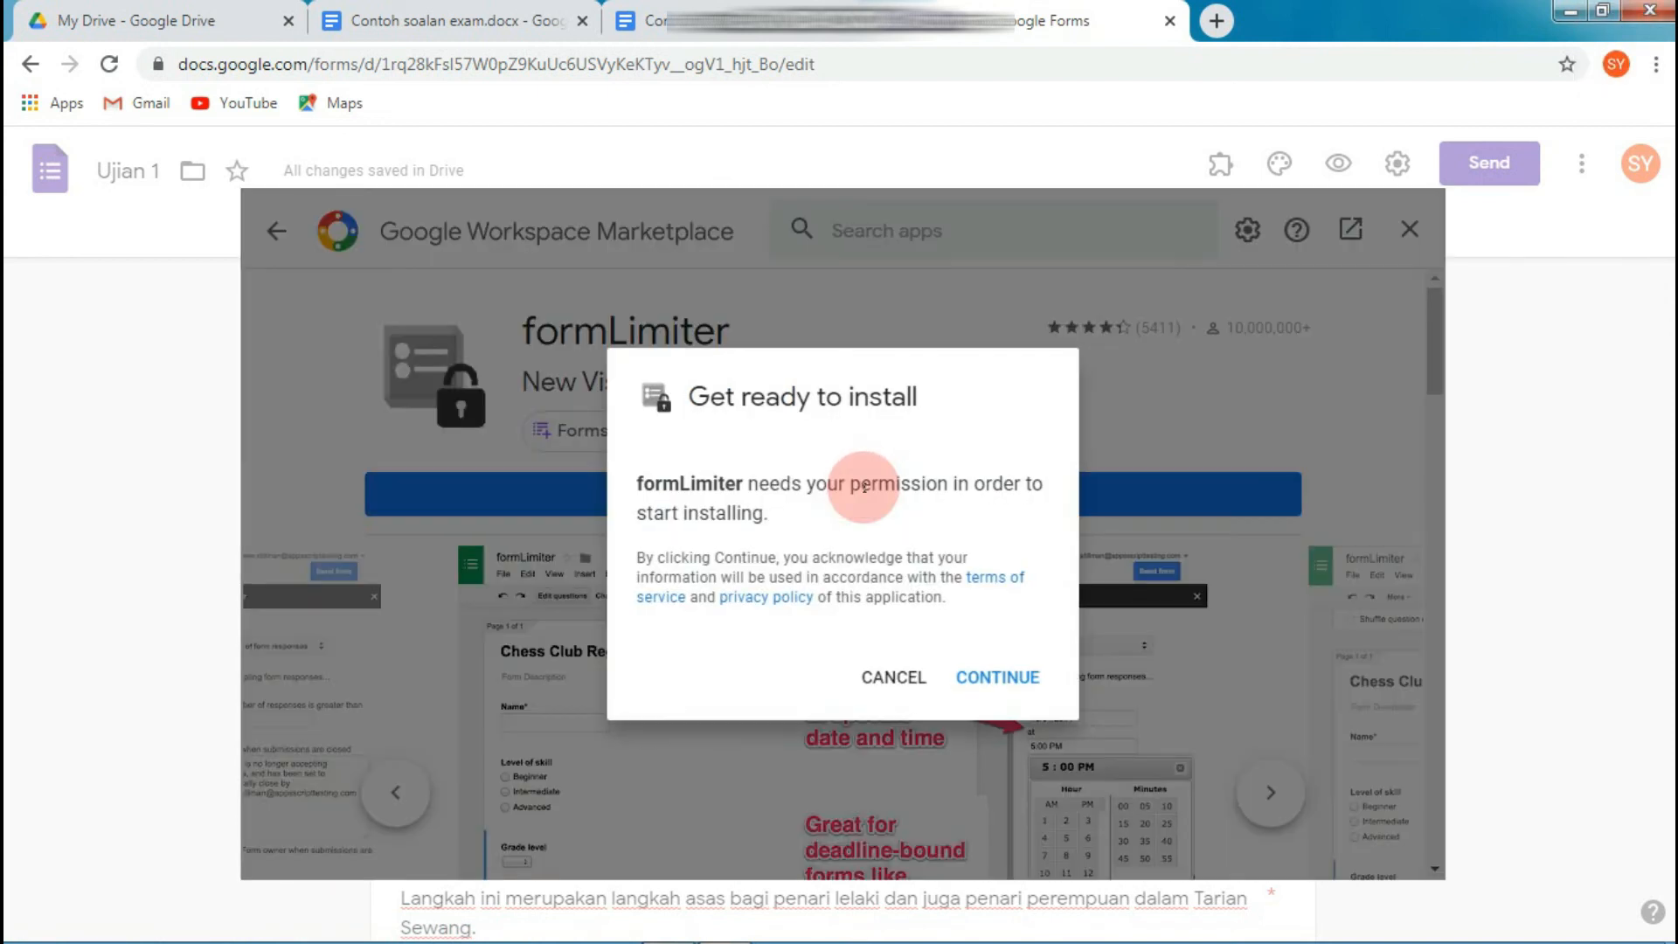
left_click(1003, 678)
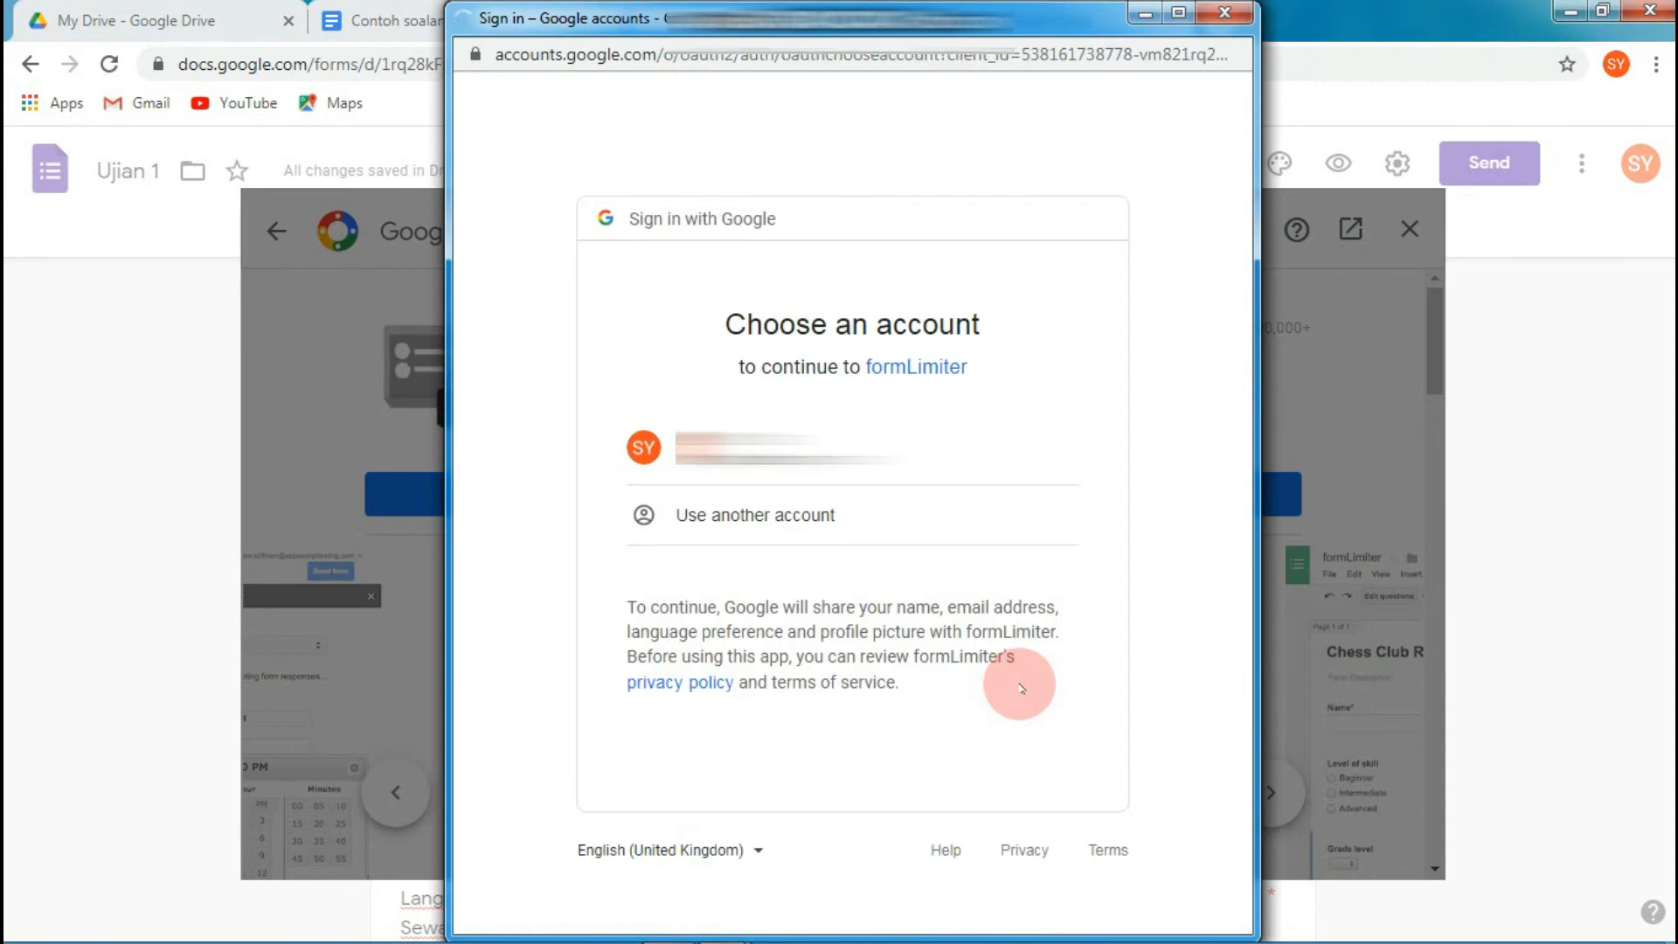
left_click(778, 447)
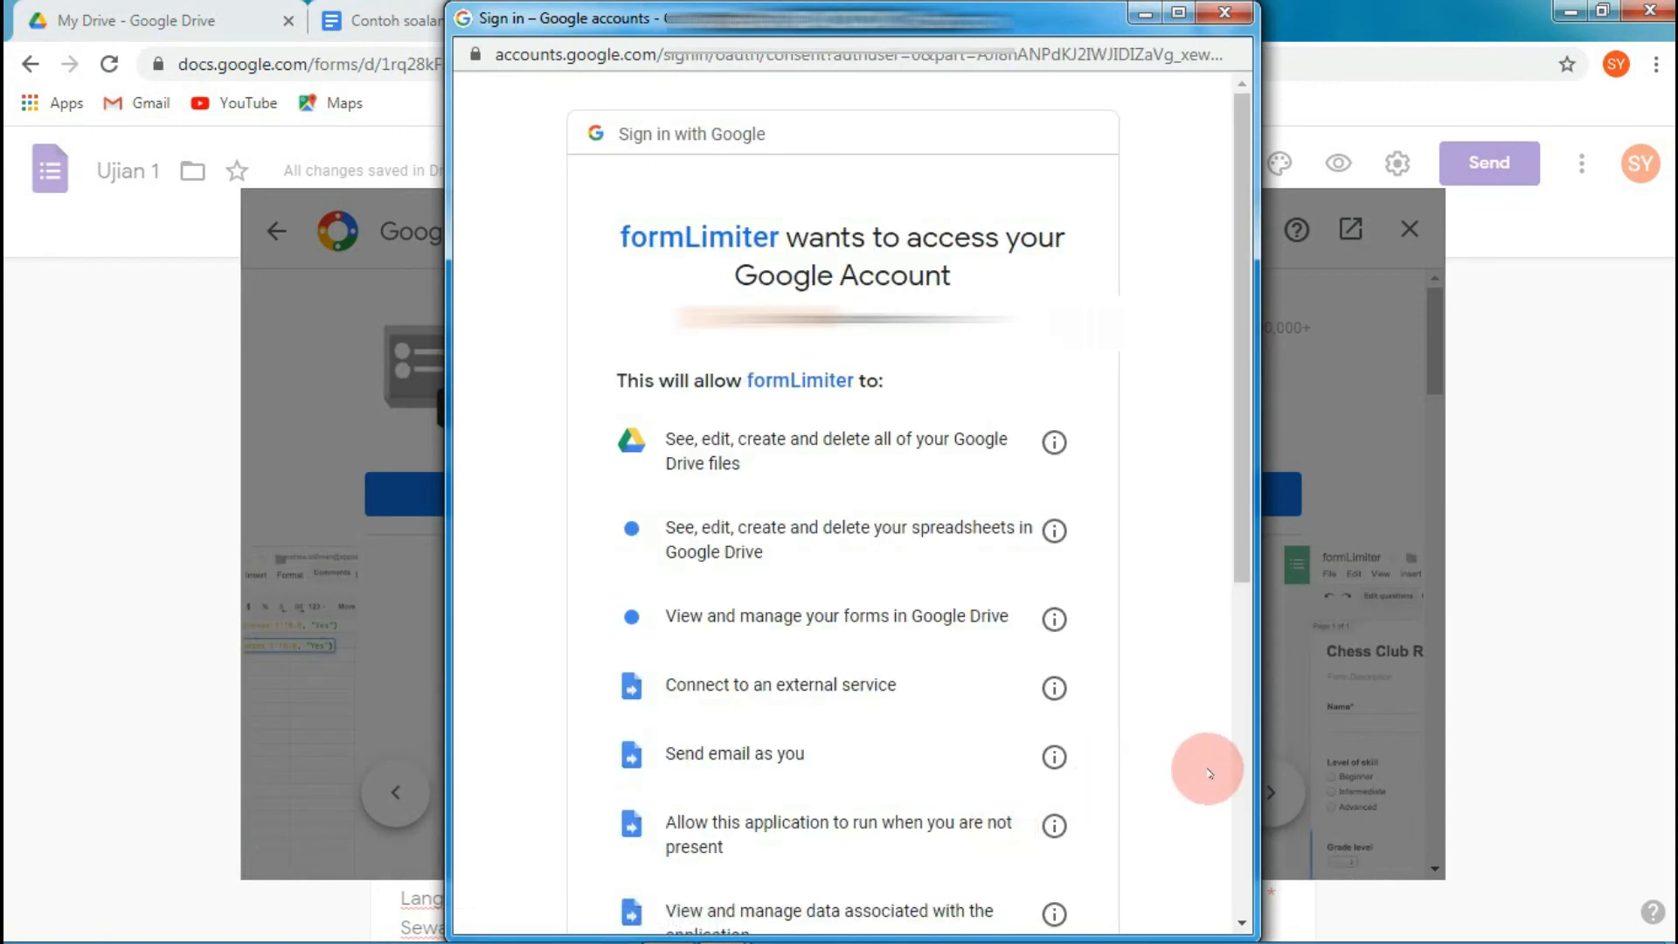
scroll(1245, 783, "down", 5)
left_click(1048, 764)
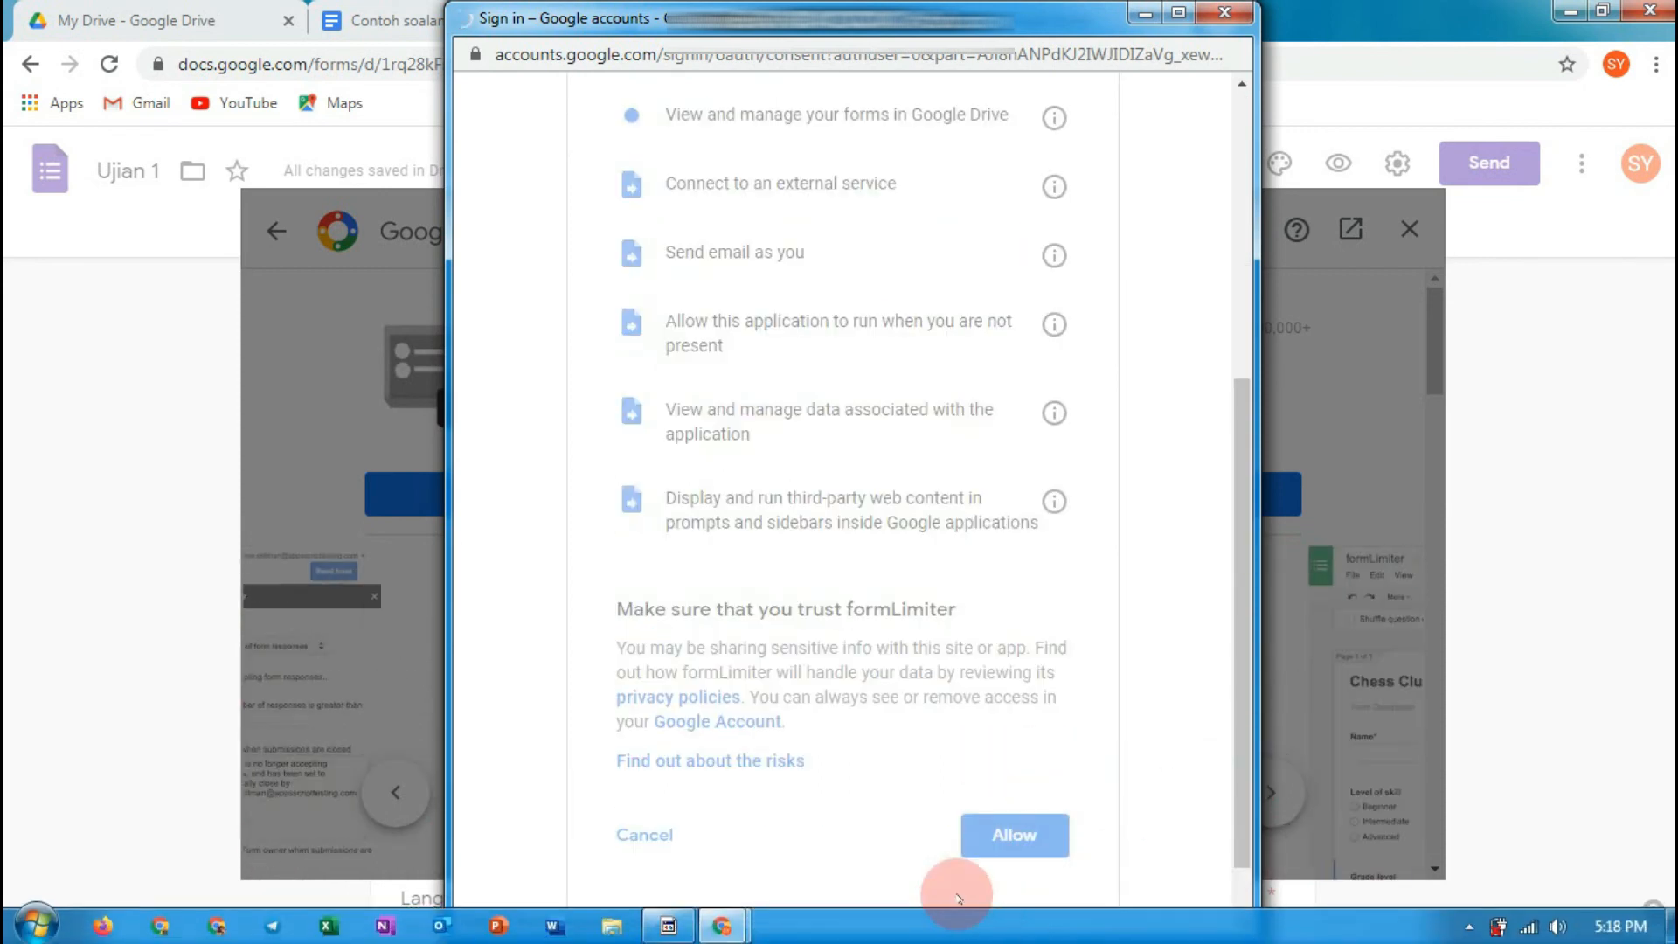
left_click(671, 926)
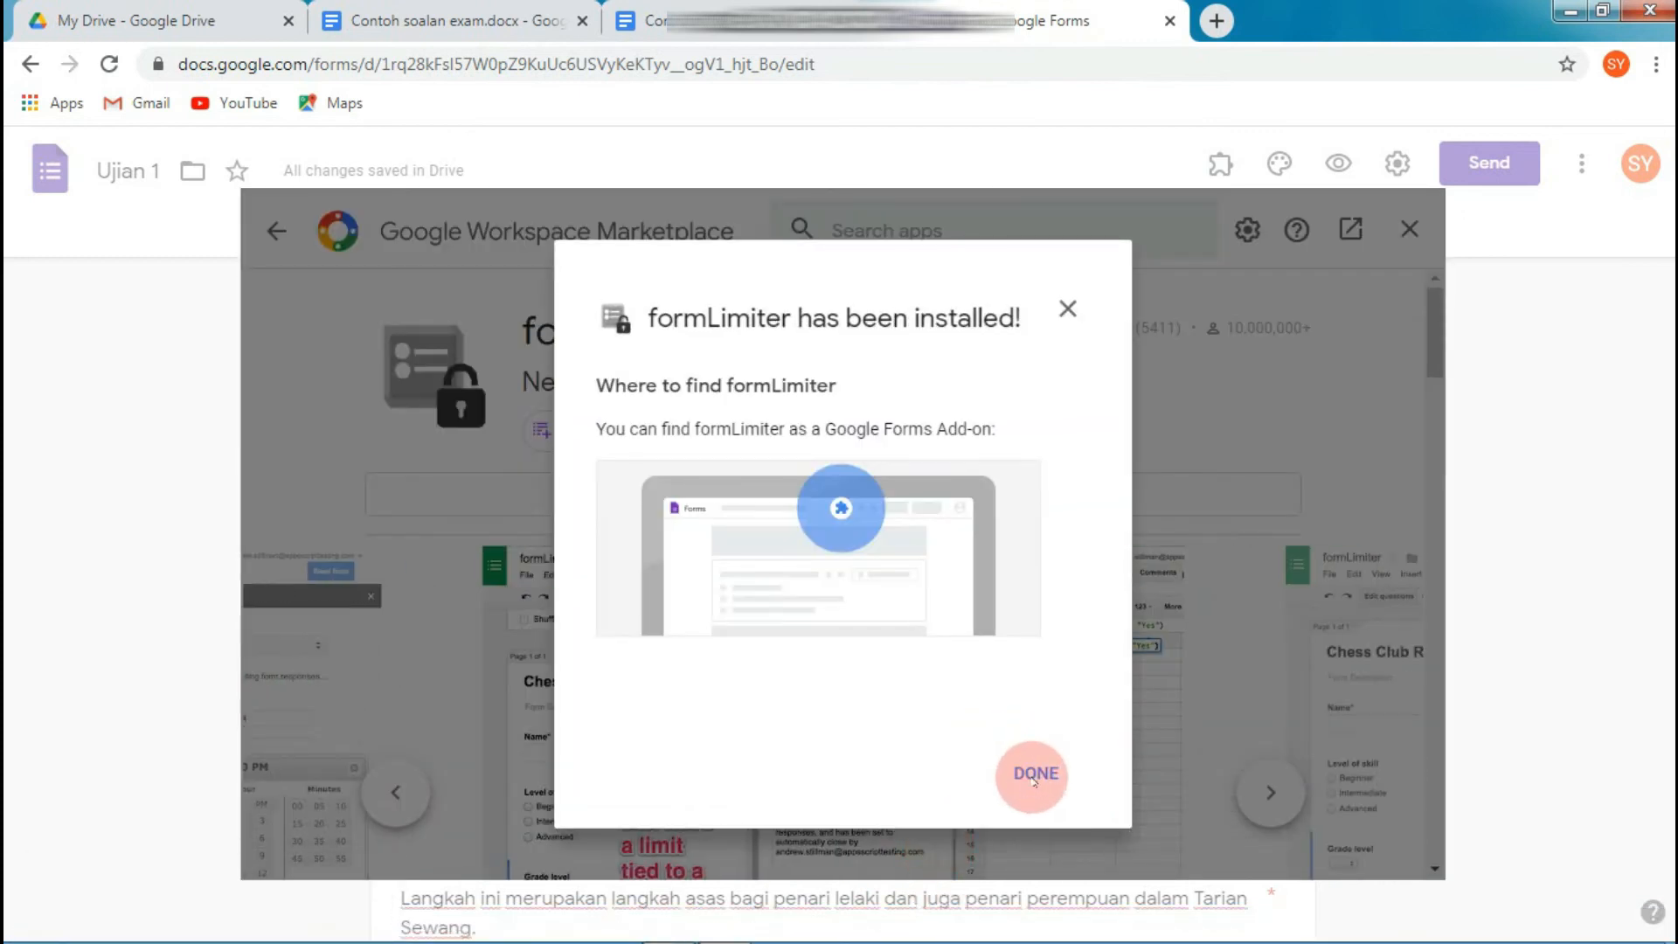
left_click(1034, 777)
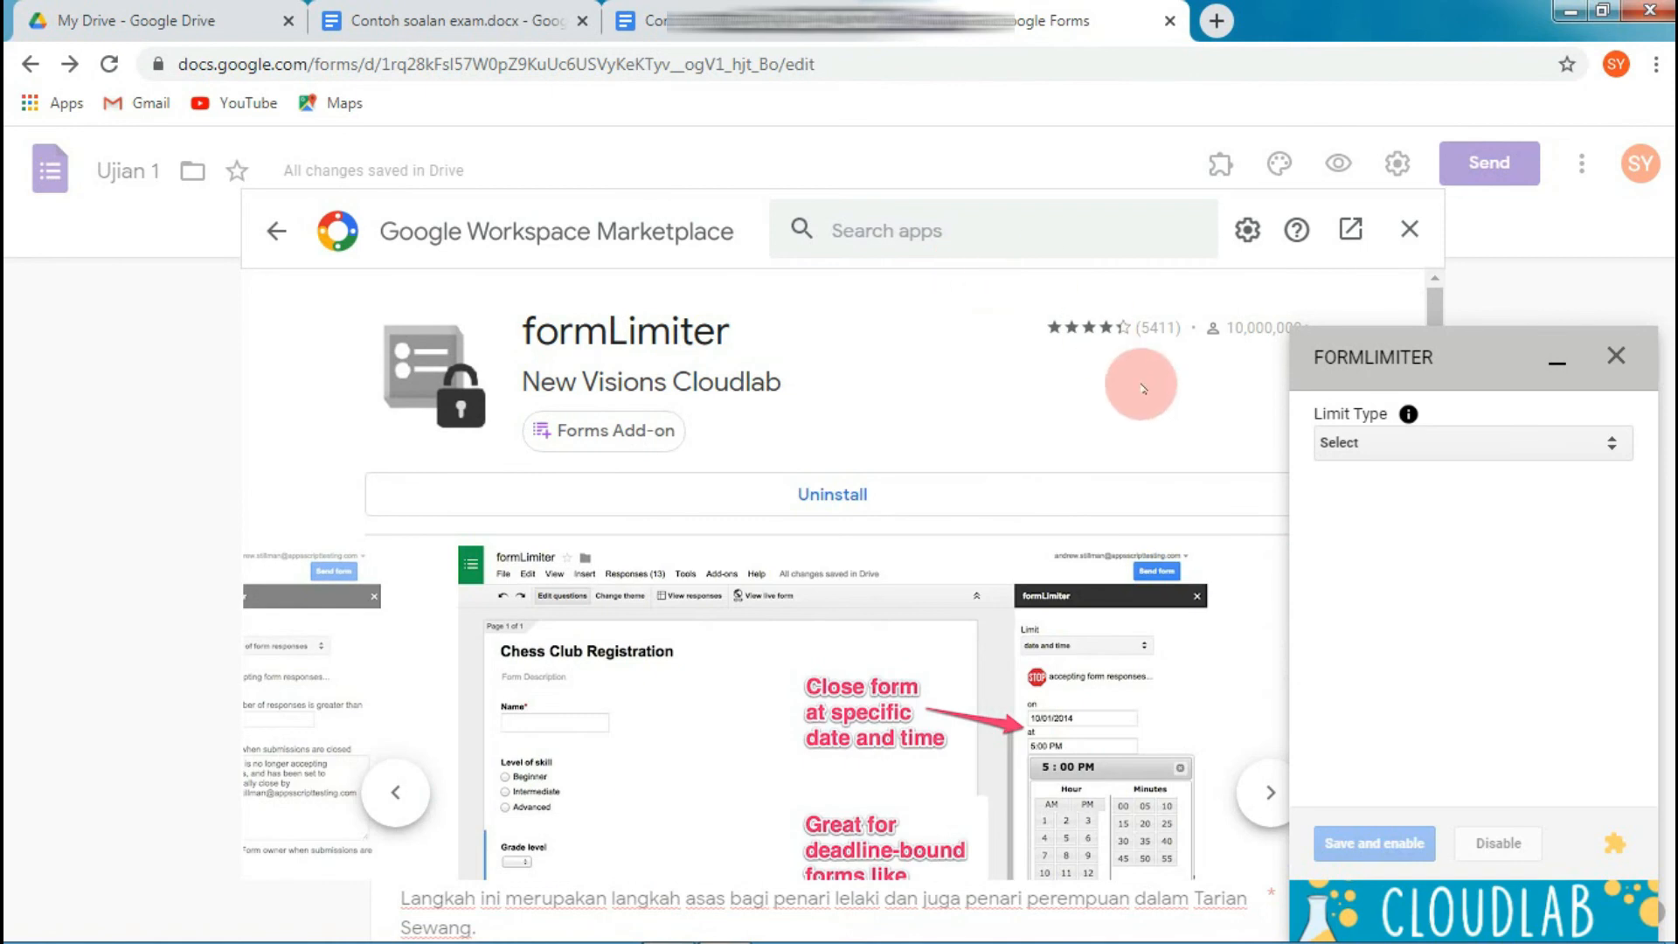
Set formLimiter's limit type to date and time, with the due date 11/18/2020.
left_click(1397, 440)
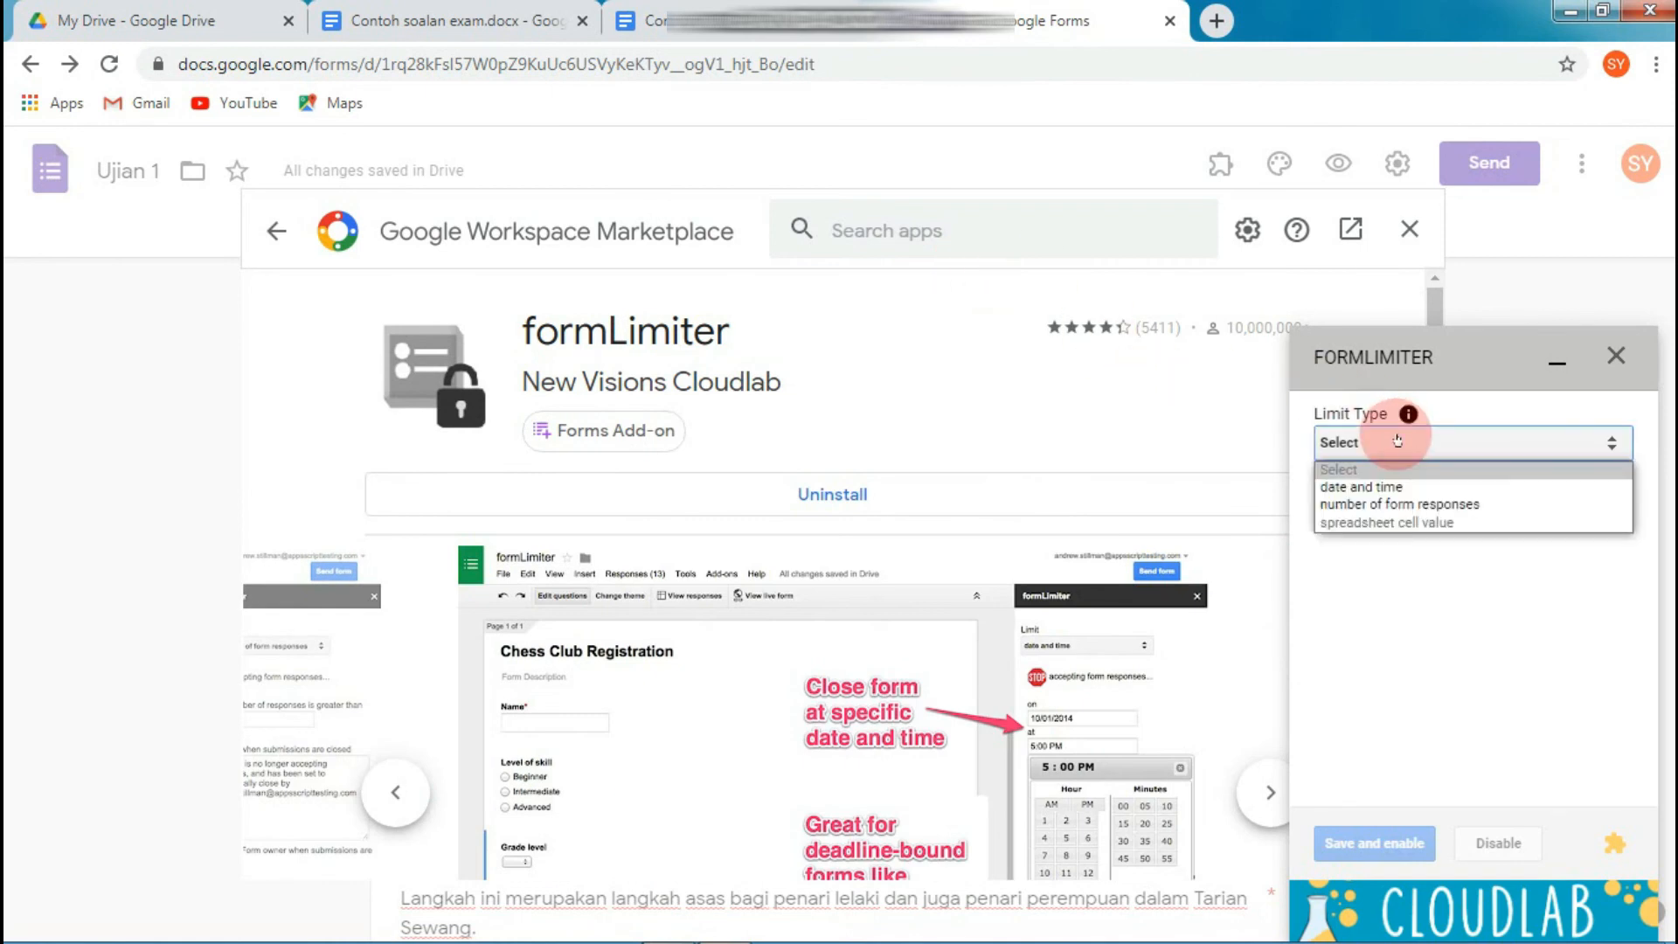
left_click(1396, 487)
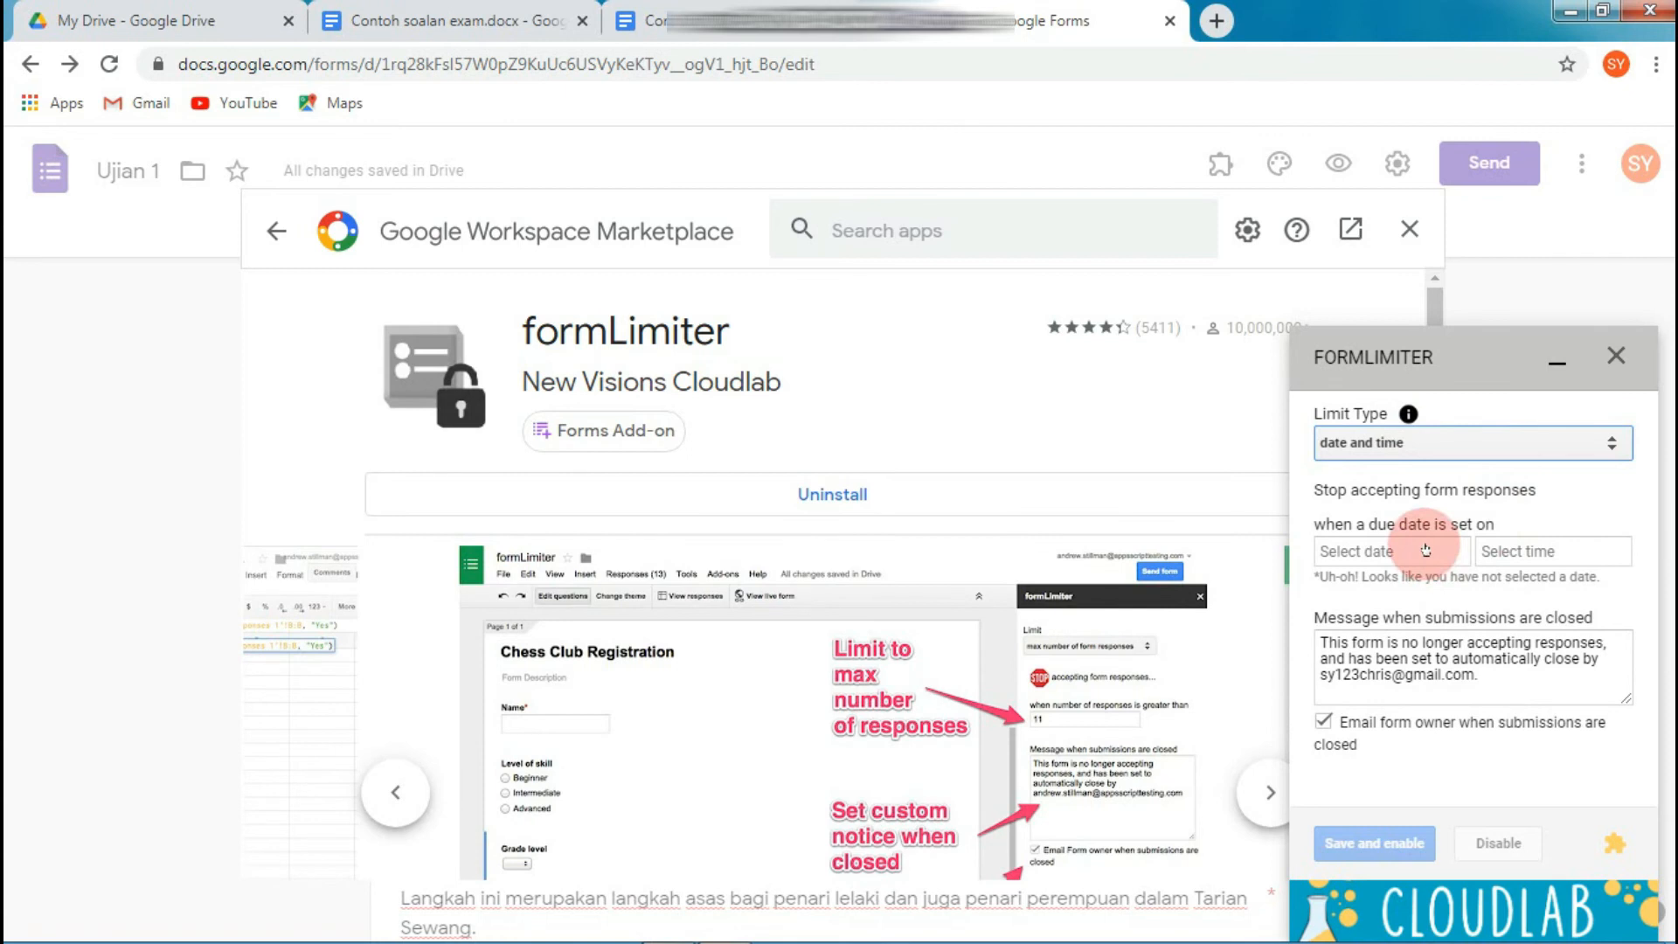
left_click(1425, 550)
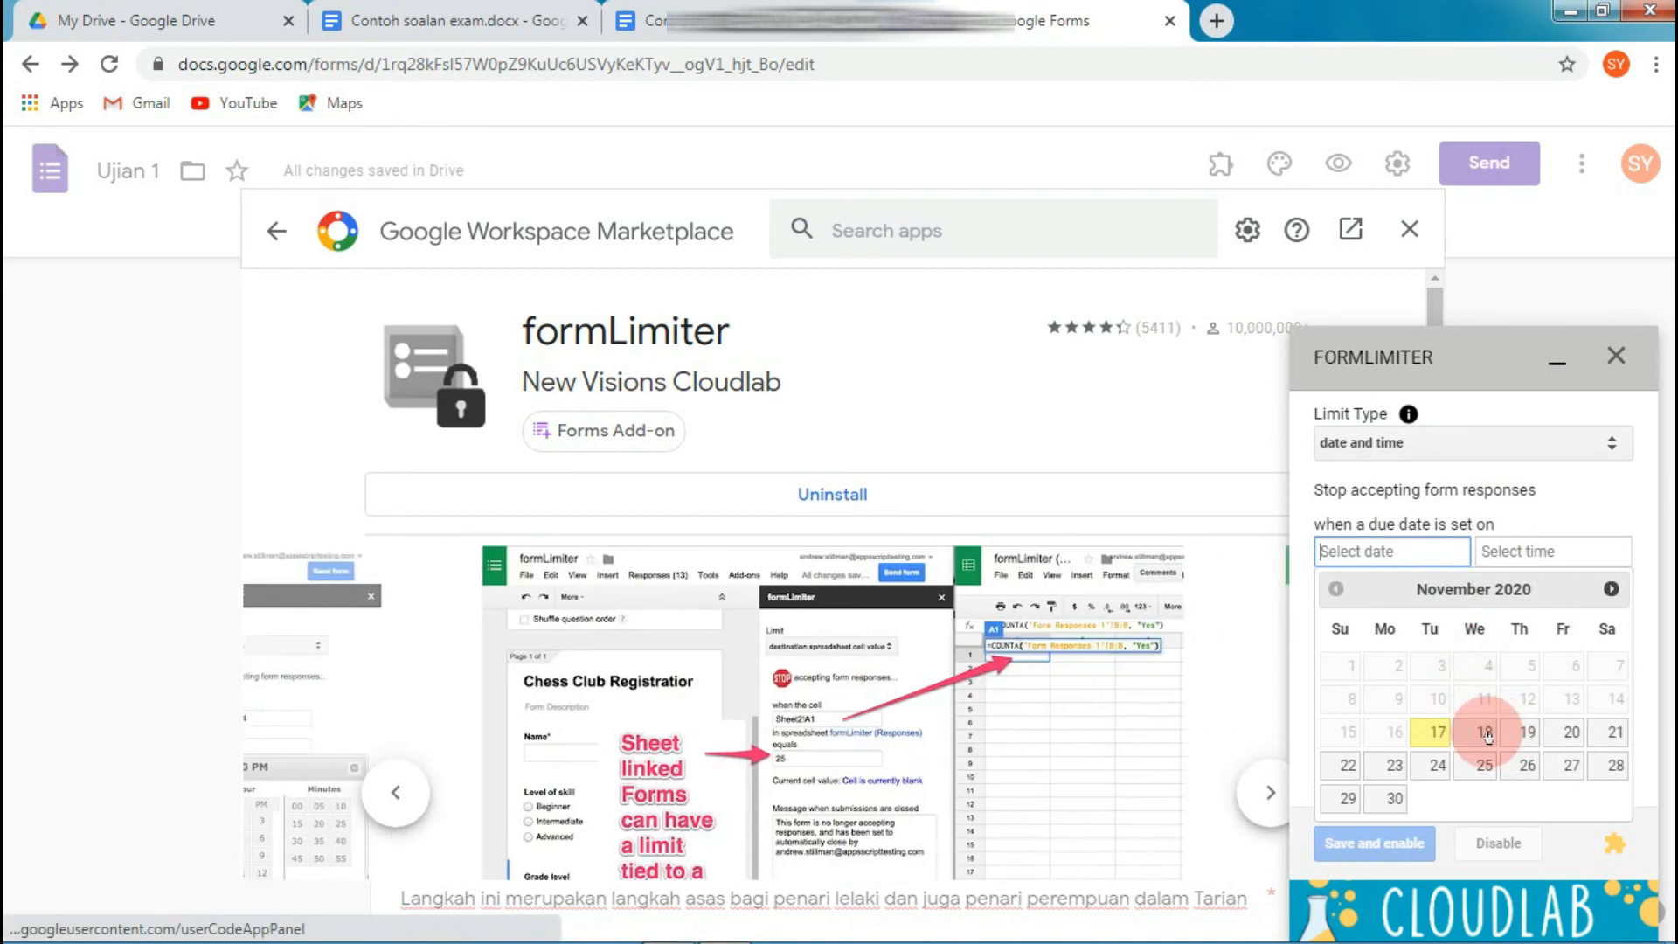
left_click(1487, 735)
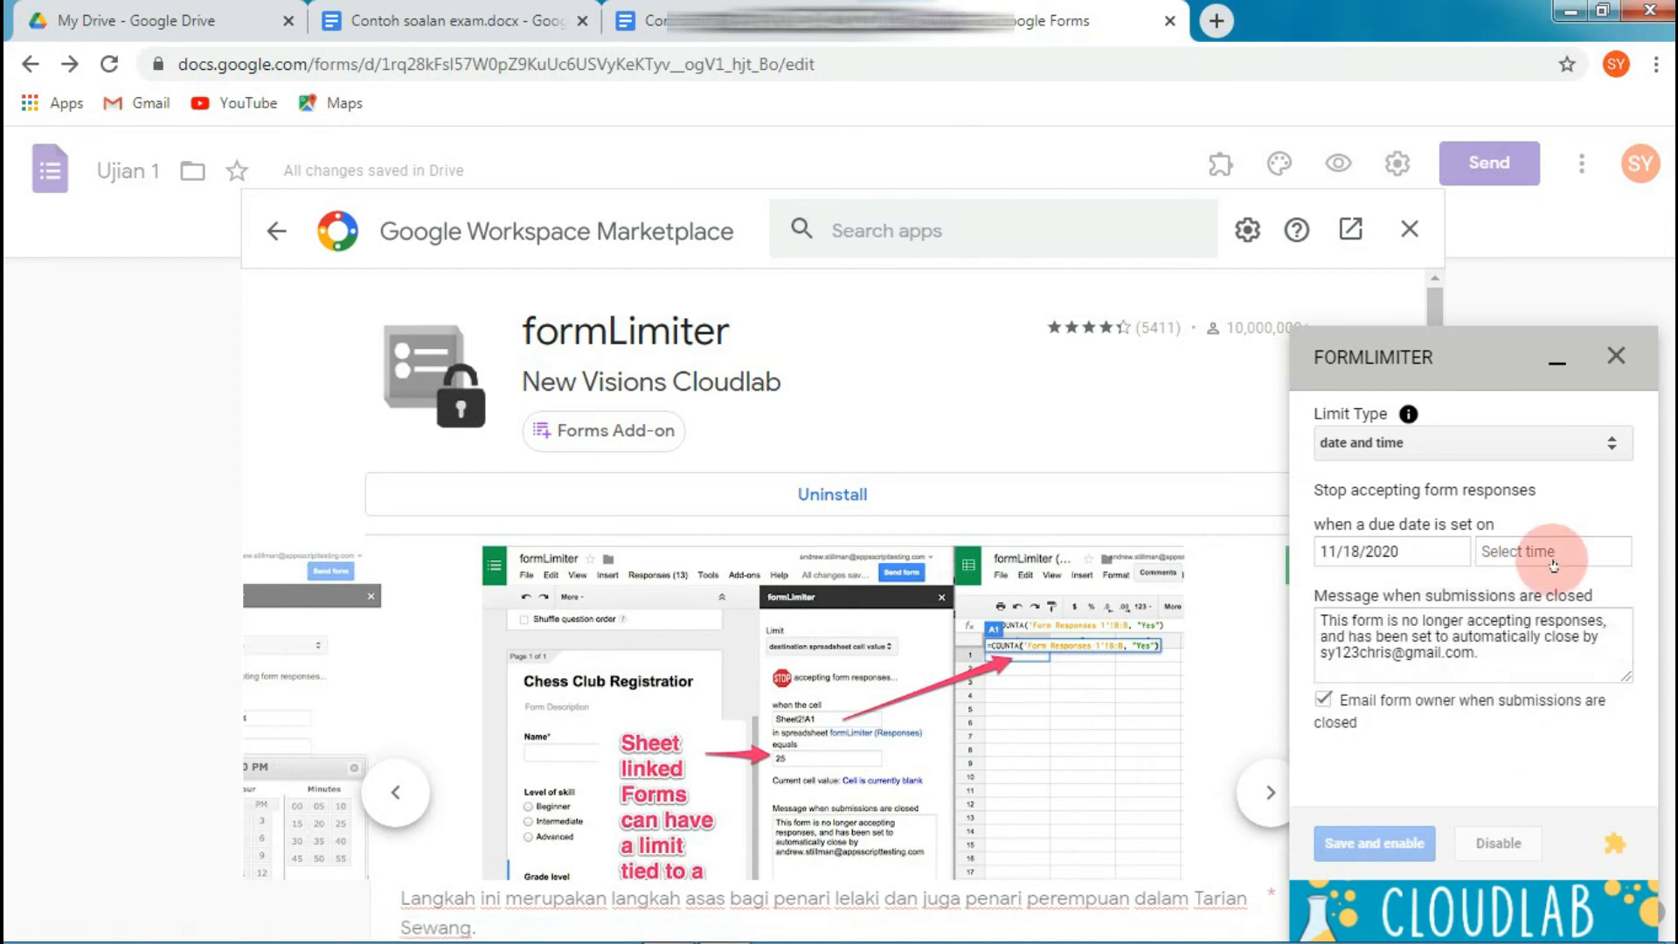
Set formLimiter's due time to 12:00 PM.
left_click(1554, 559)
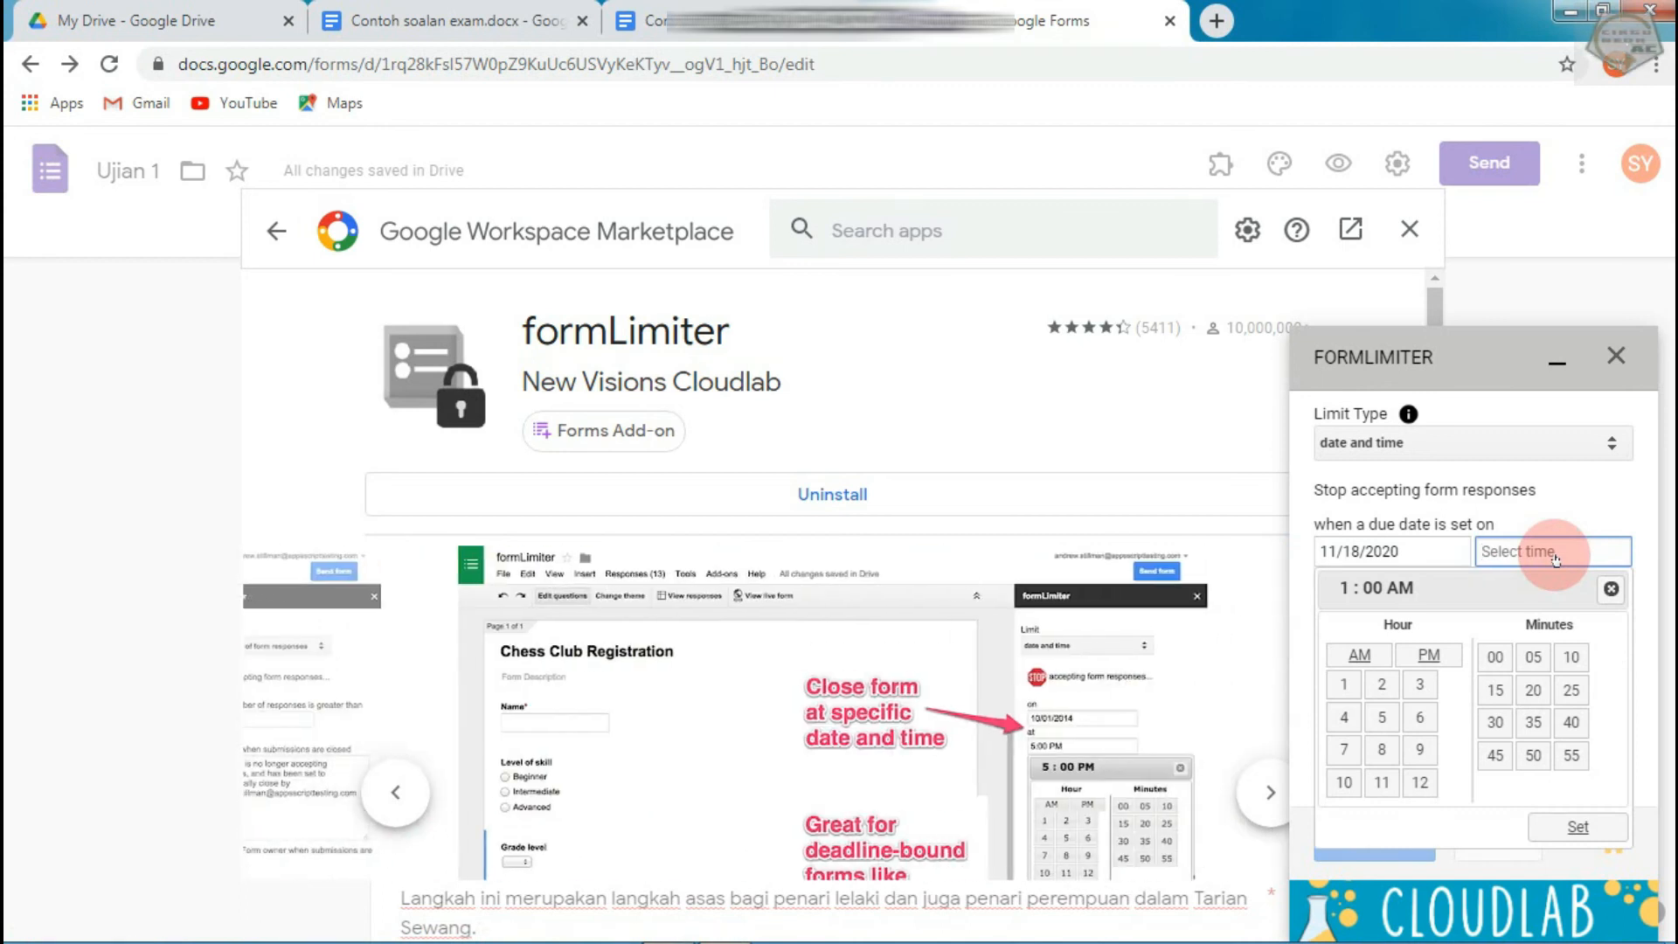
type("12")
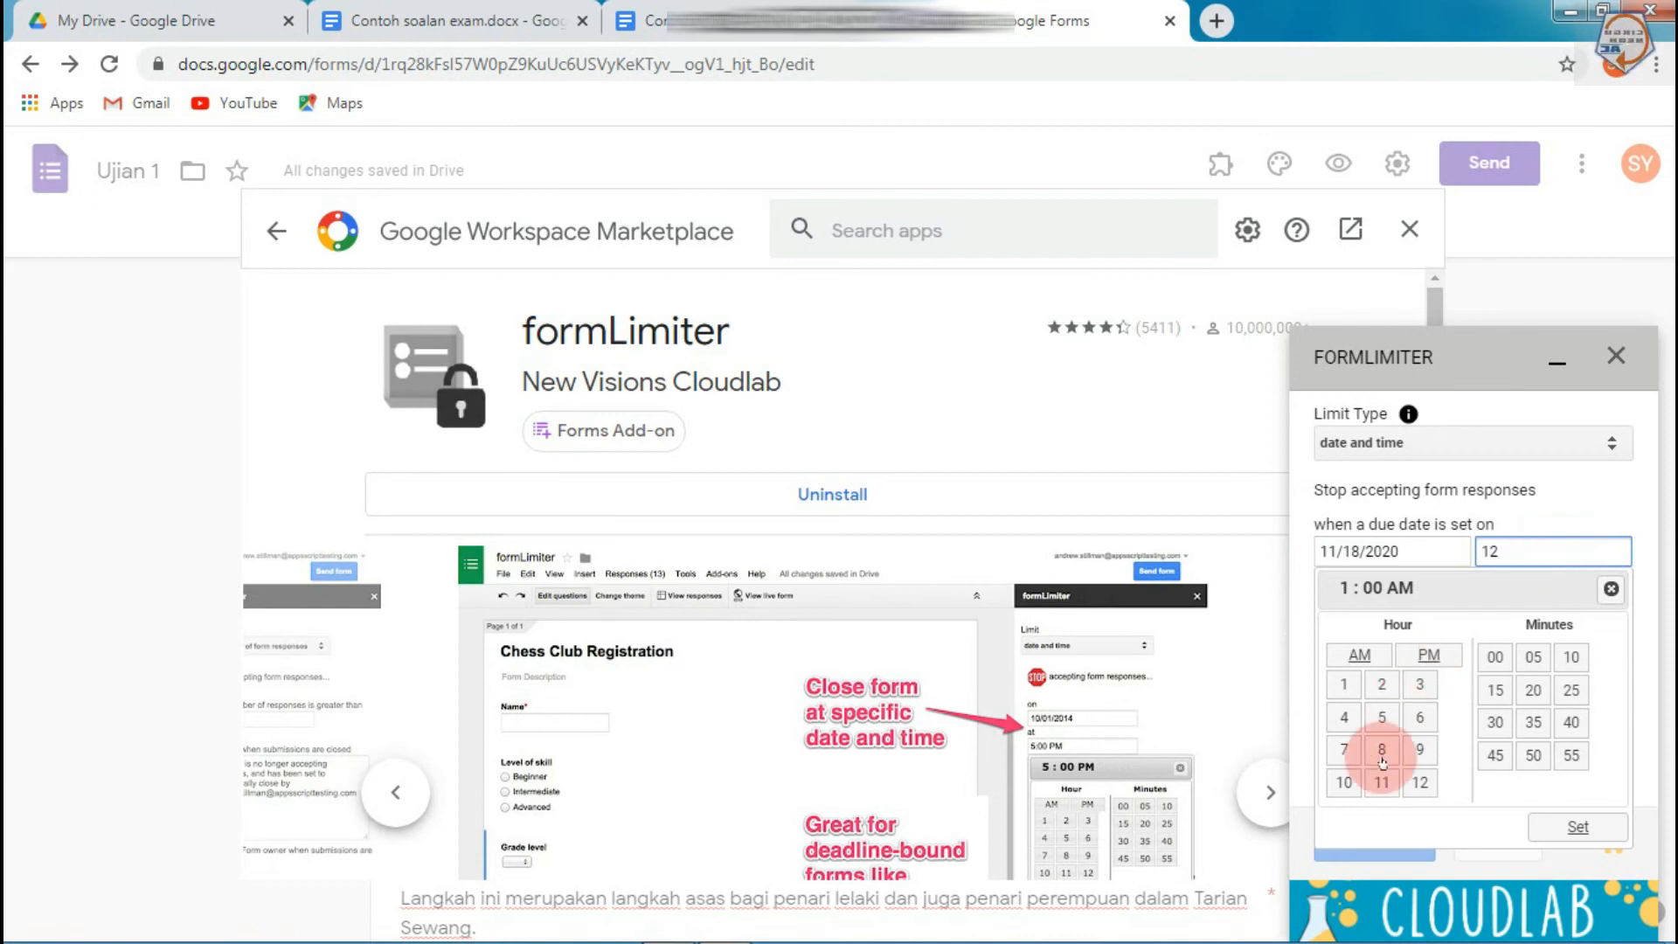
left_click(1418, 782)
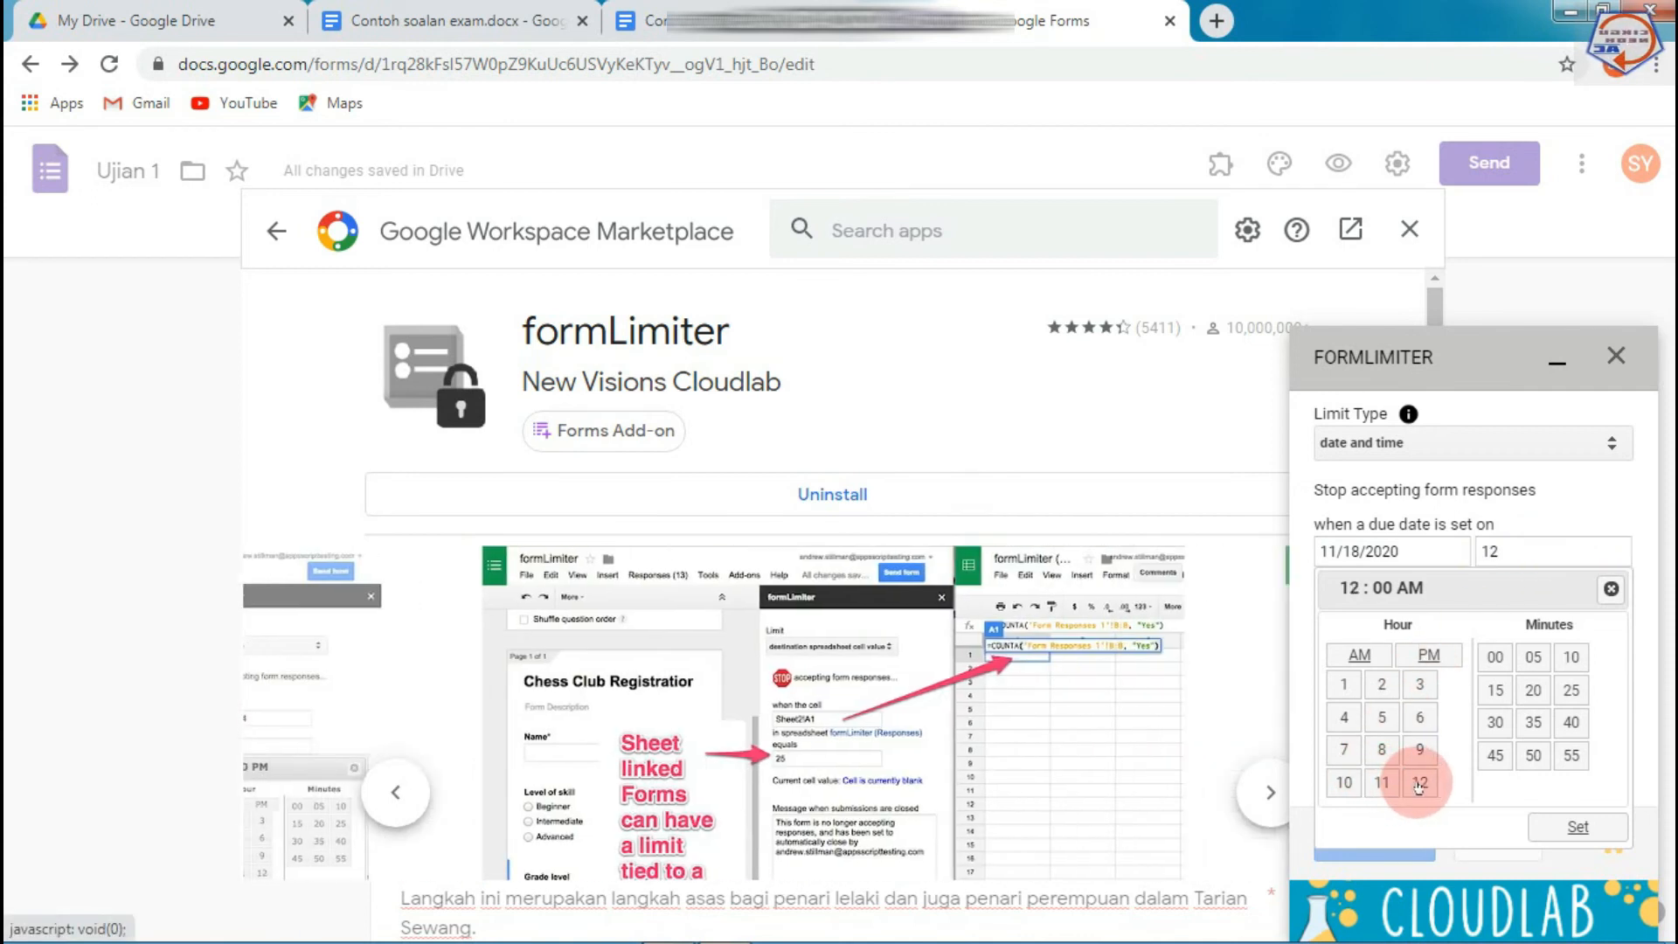
left_click(1427, 655)
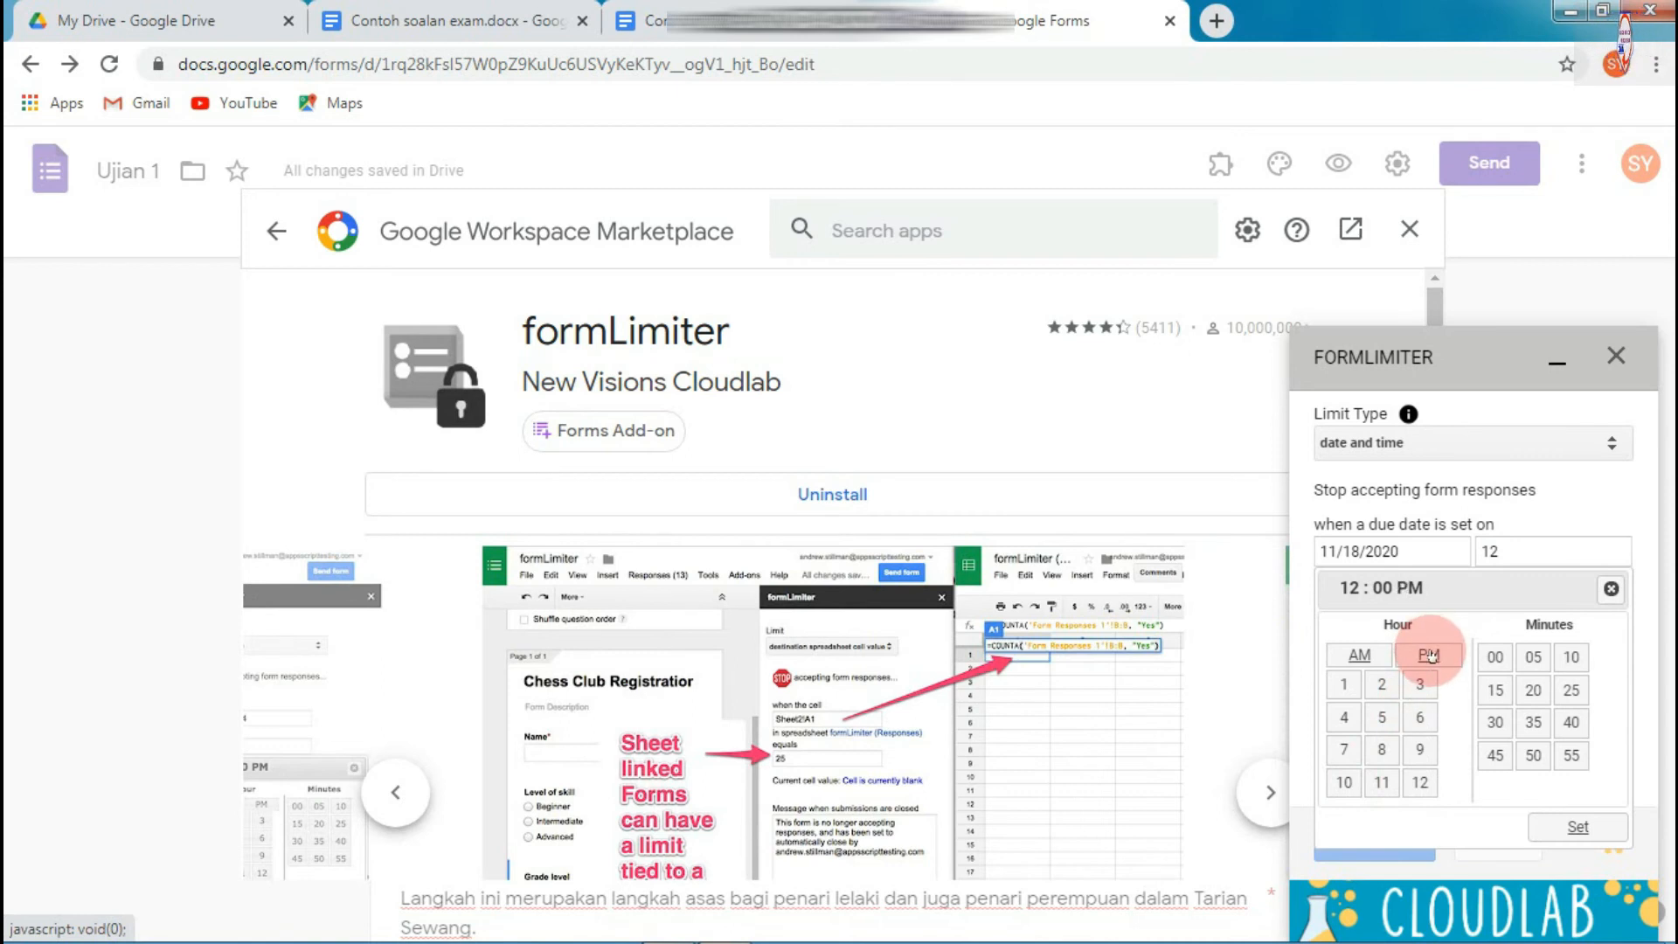
left_click(1566, 828)
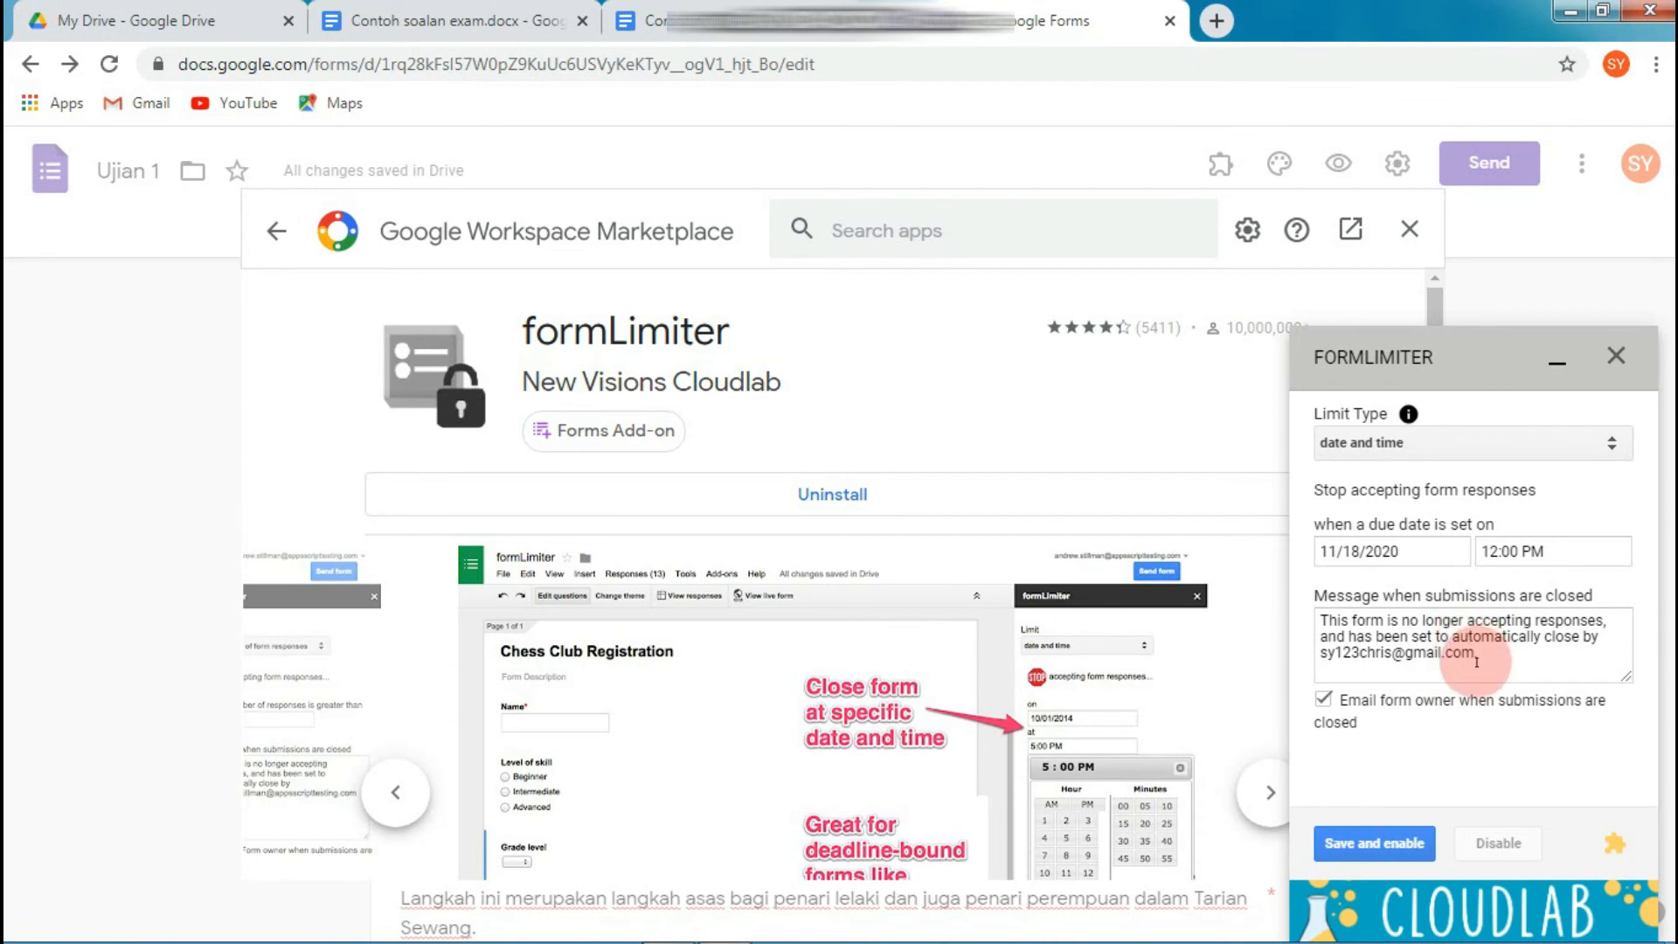
Replace formLimiter's message for closed submissions with "Maaf. Masa menjawab telah tamat.", keeping the owner email notification on.
left_click(1320, 621)
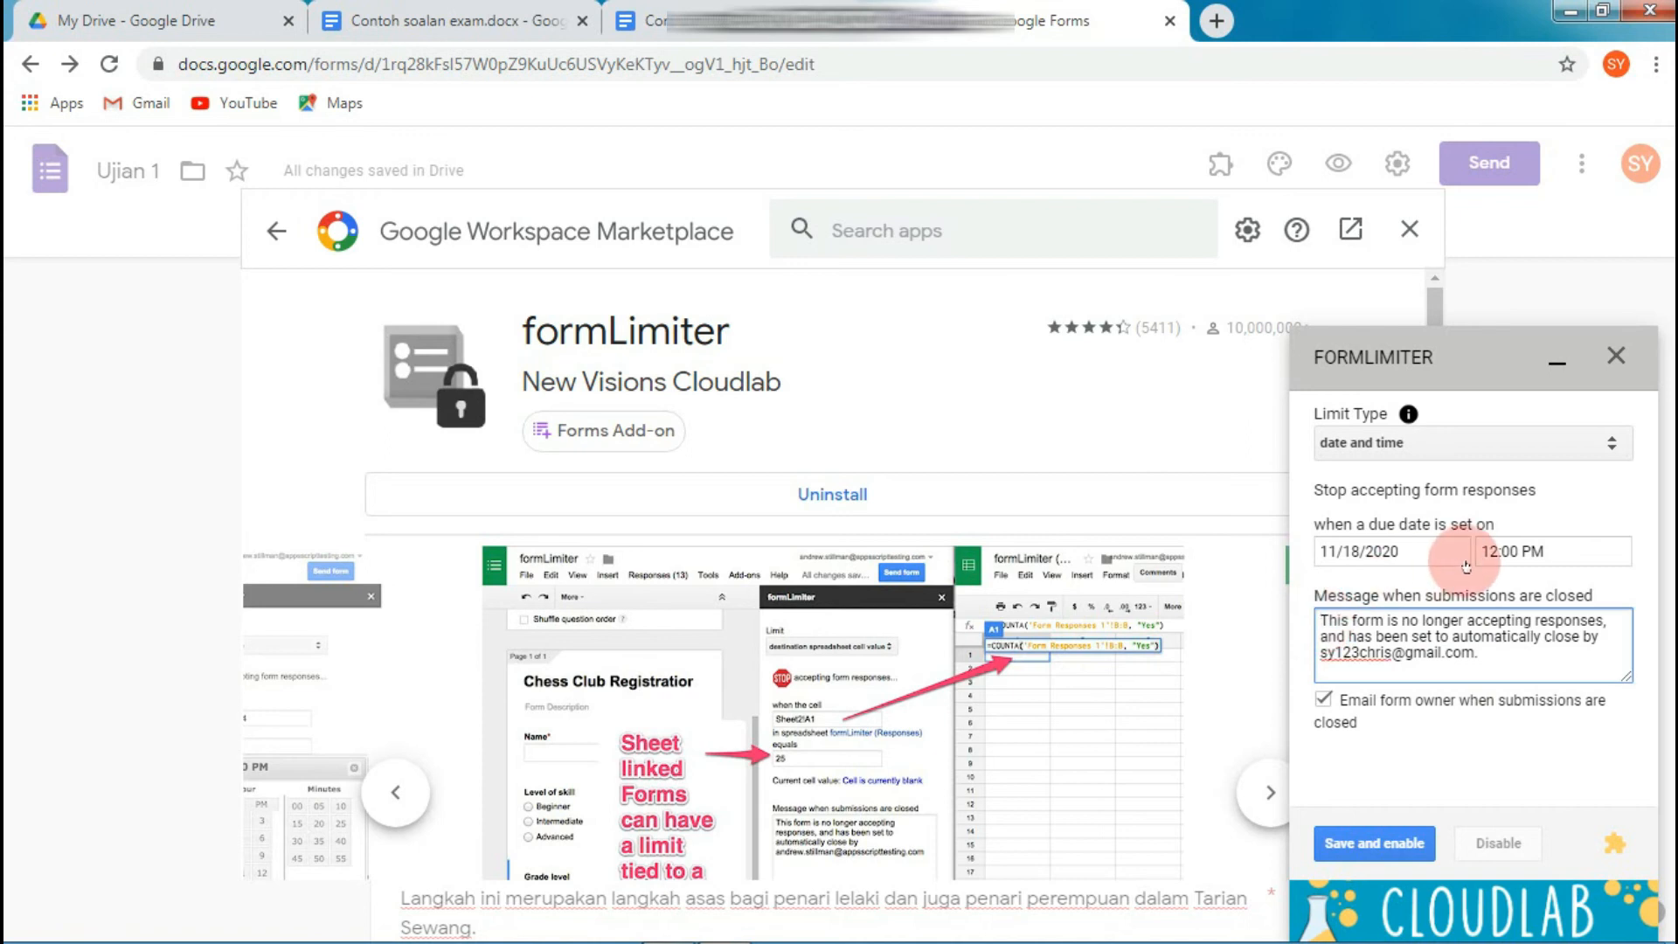
key("Delete")
key("Delete")
key("Delete")
key("Delete")
key("Delete")
key("Delete")
key("Delete")
key("Delete")
key("Delete")
key("Delete")
key("Delete")
key("Delete")
key("Delete")
key("Delete")
key("Delete")
key("Delete")
key("Delete")
key("Delete")
key("Delete")
key("Delete")
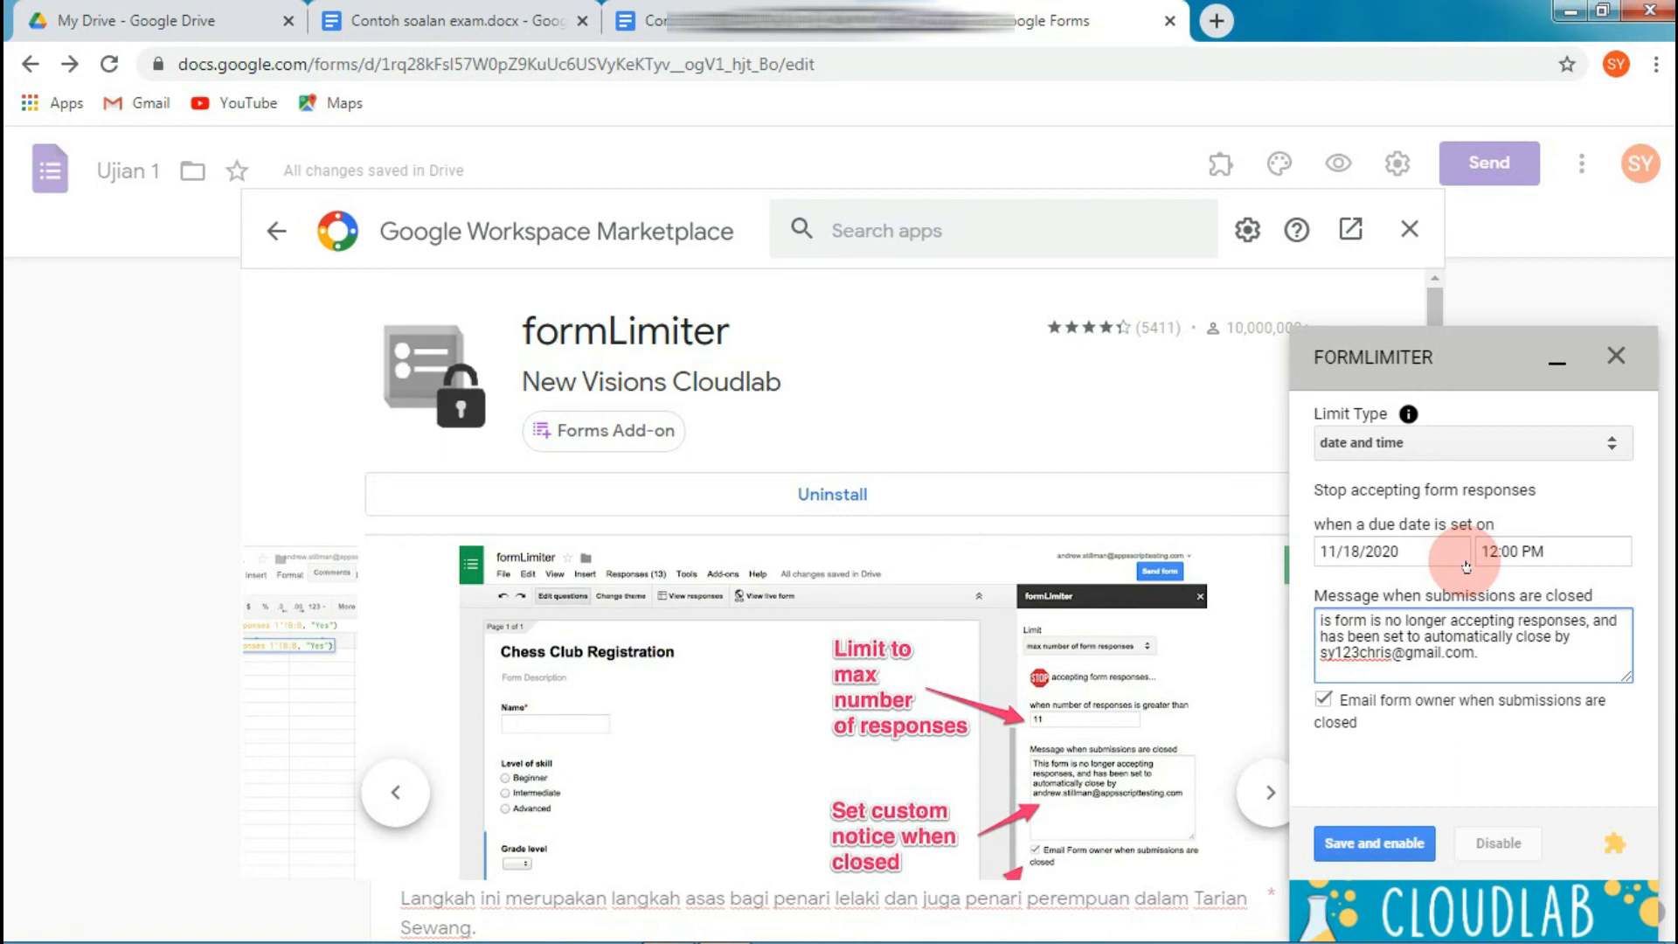
key("Delete")
key("Delete")
key("Delete")
key("Delete")
key("Delete")
key("Delete")
key("Delete")
key("Delete")
key("Delete")
key("Delete")
key("Delete")
key("Delete")
key("Delete")
key("Delete")
key("Delete")
key("Delete")
key("Delete")
key("Delete")
key("Delete")
key("Delete")
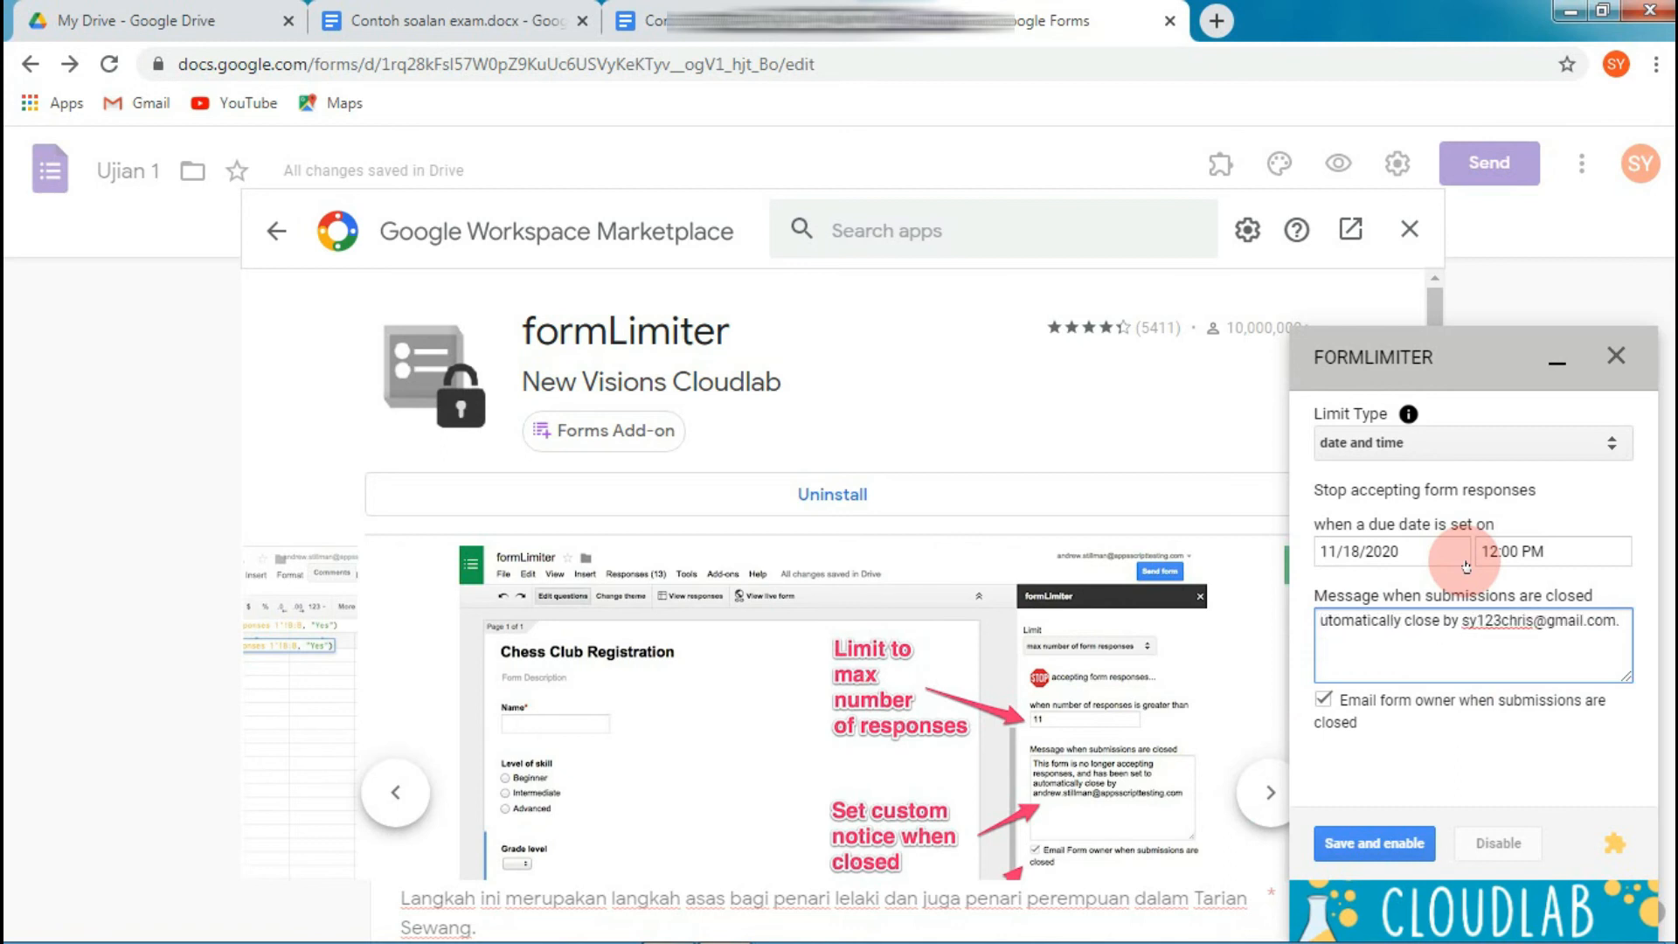
type("Maaf. Masa menjawab telah tamat")
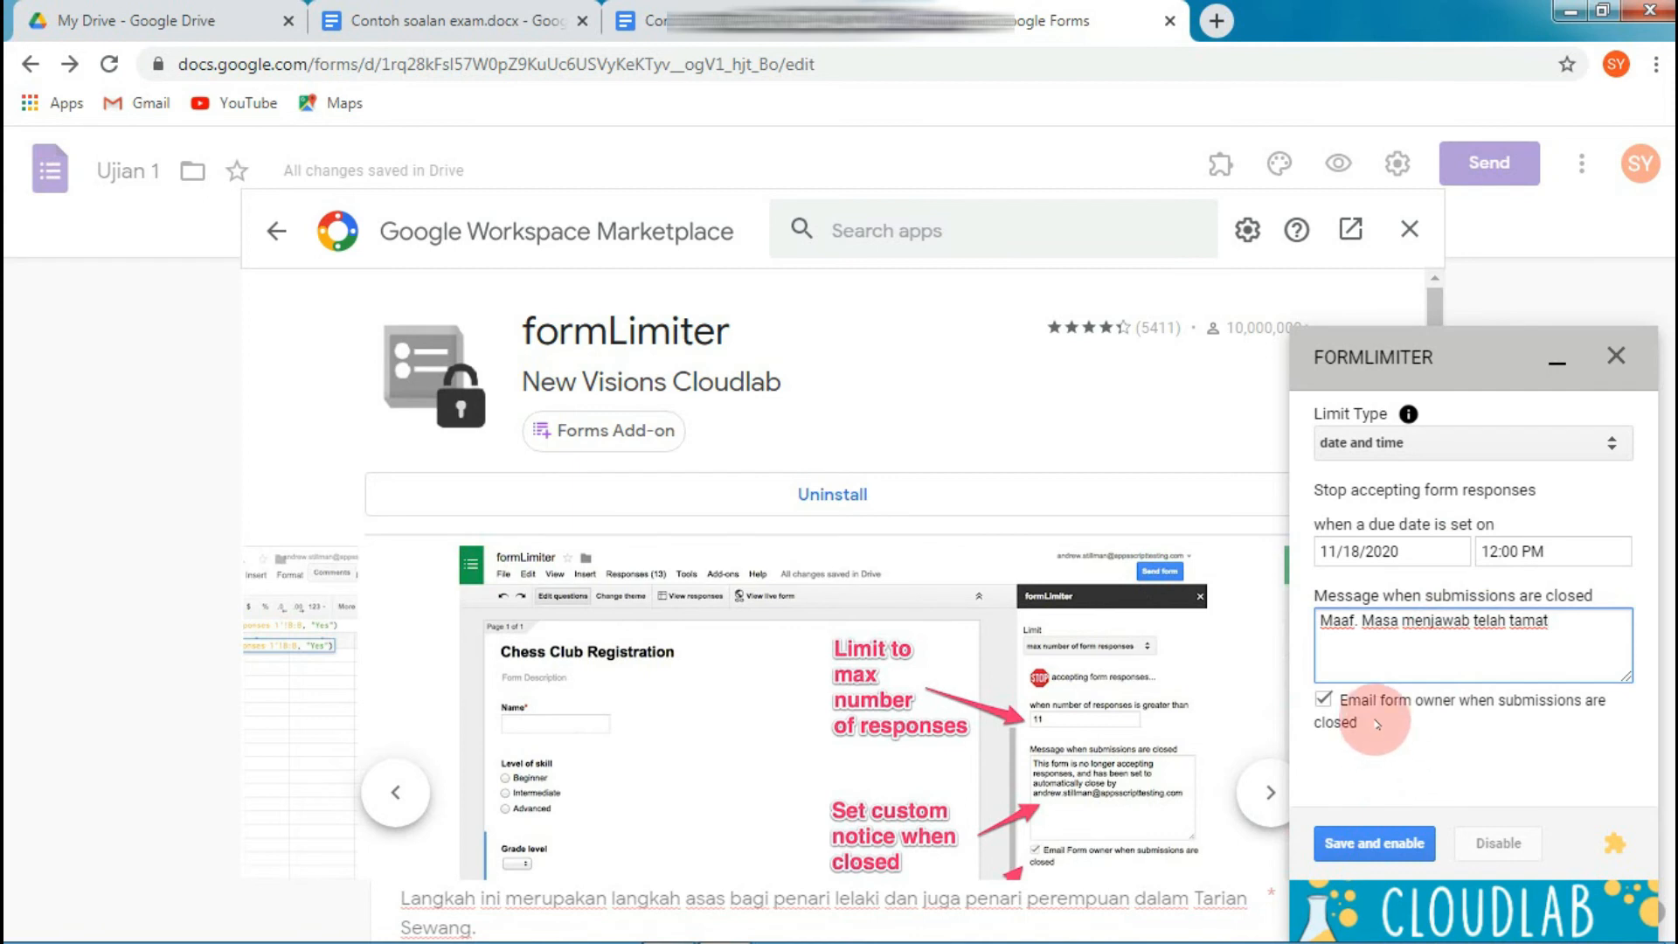
left_click(1322, 701)
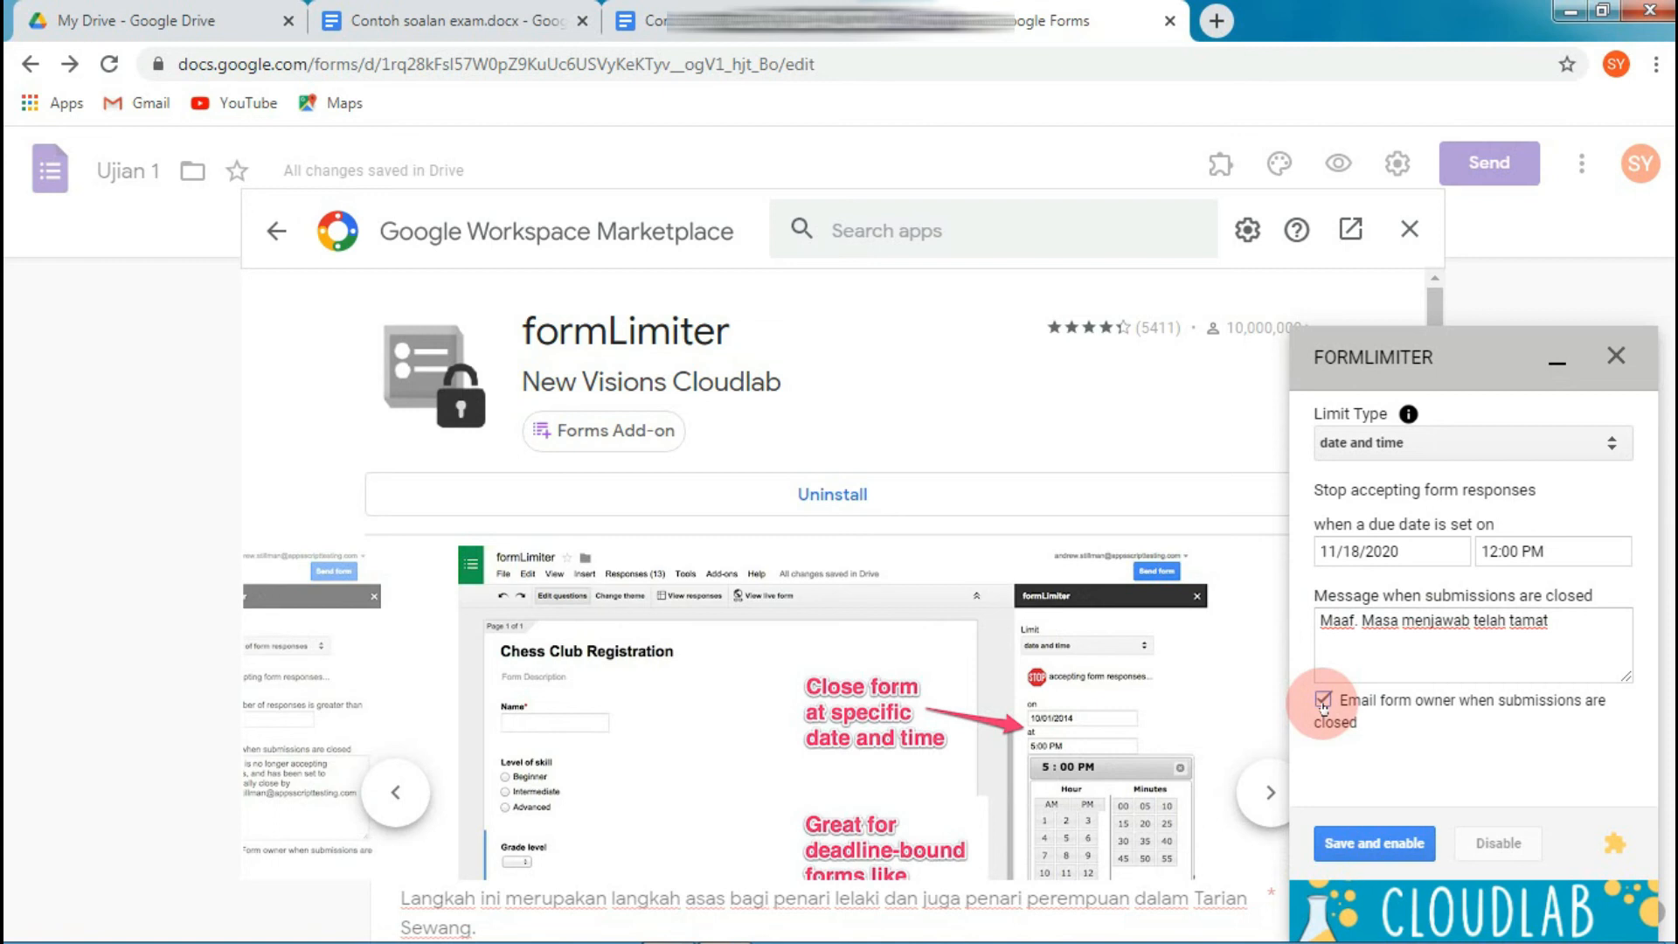
left_click(1573, 621)
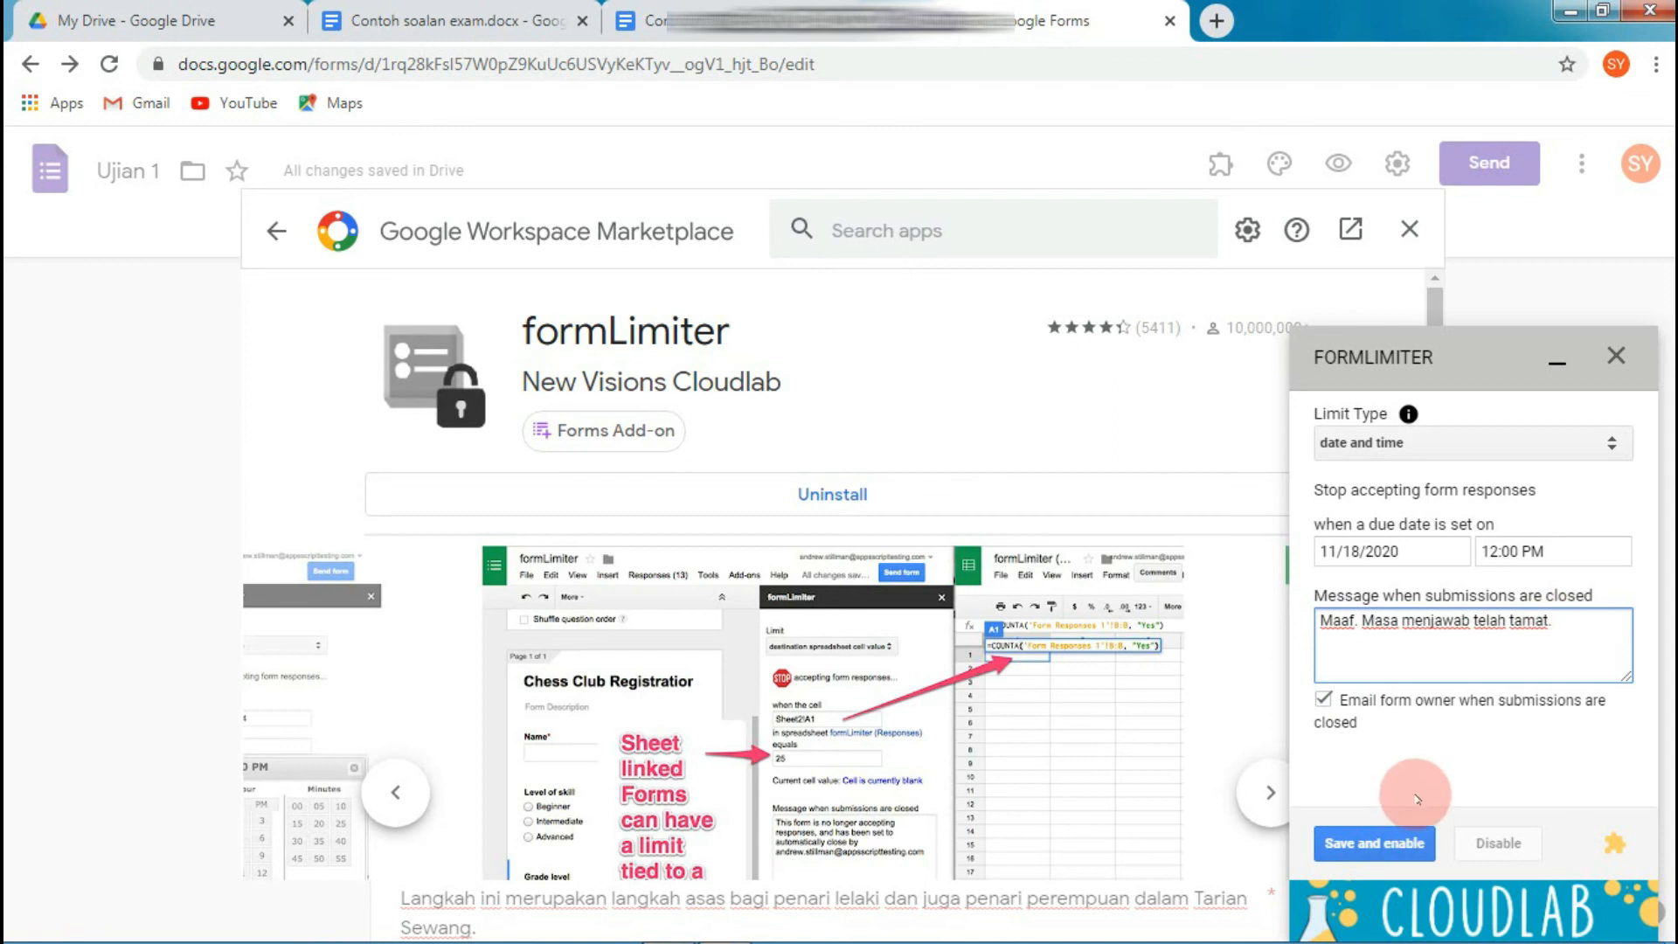
Save and enable the formLimiter limit, and close the add-on marketplace and the formLimiter settings.
left_click(1393, 844)
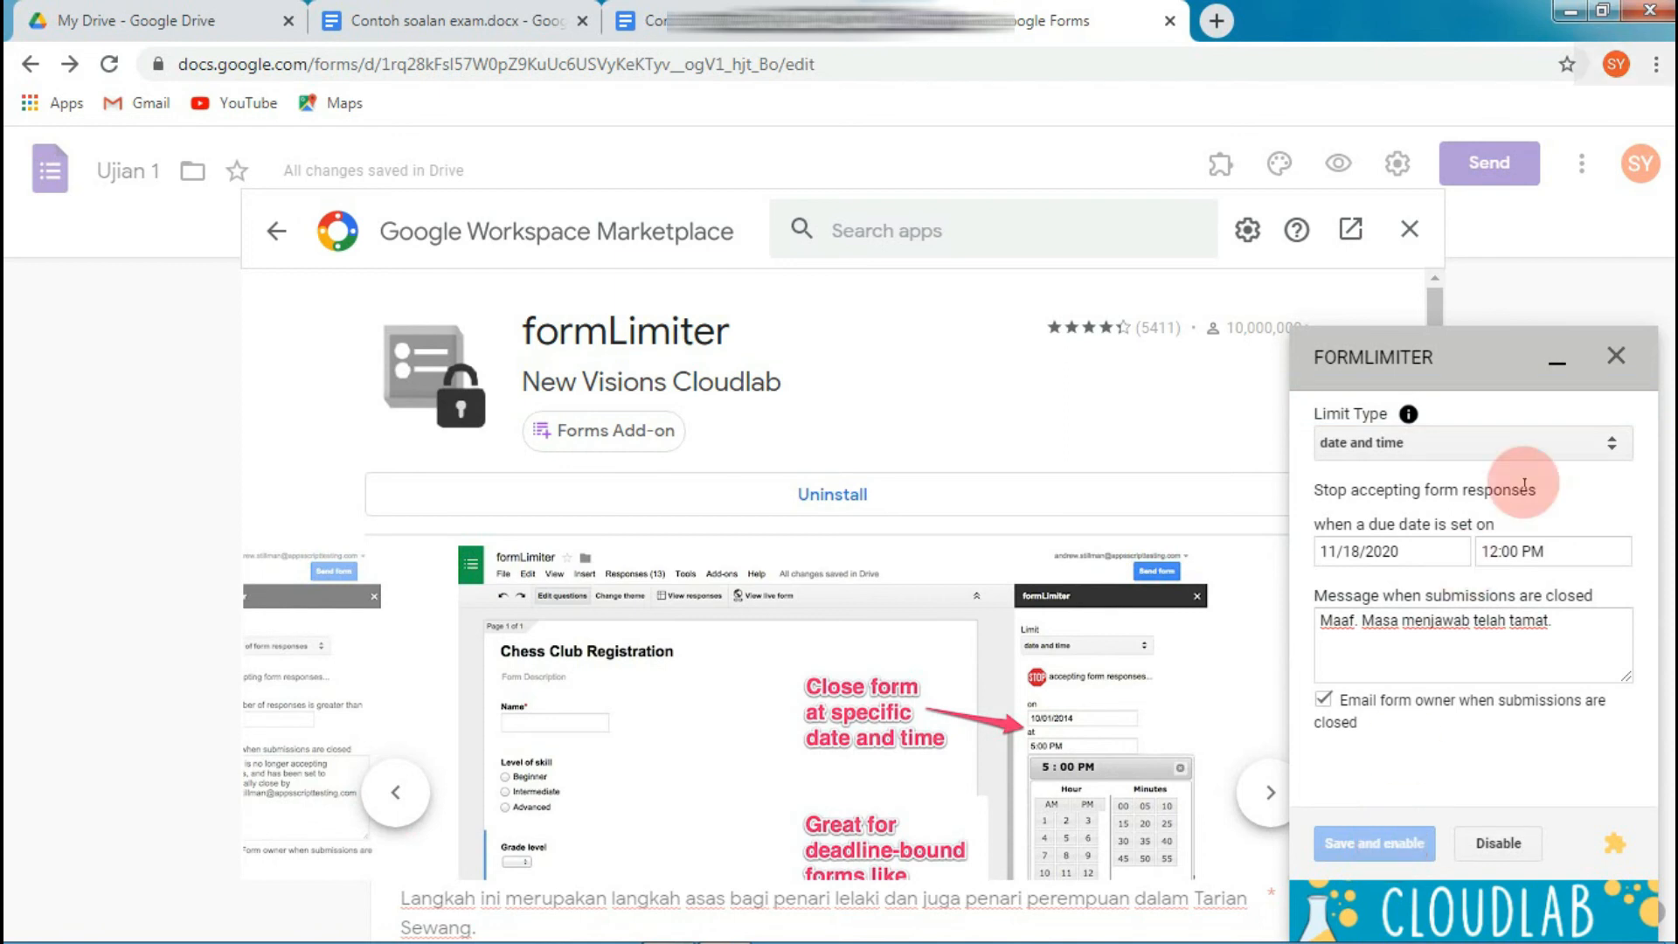
left_click(1407, 230)
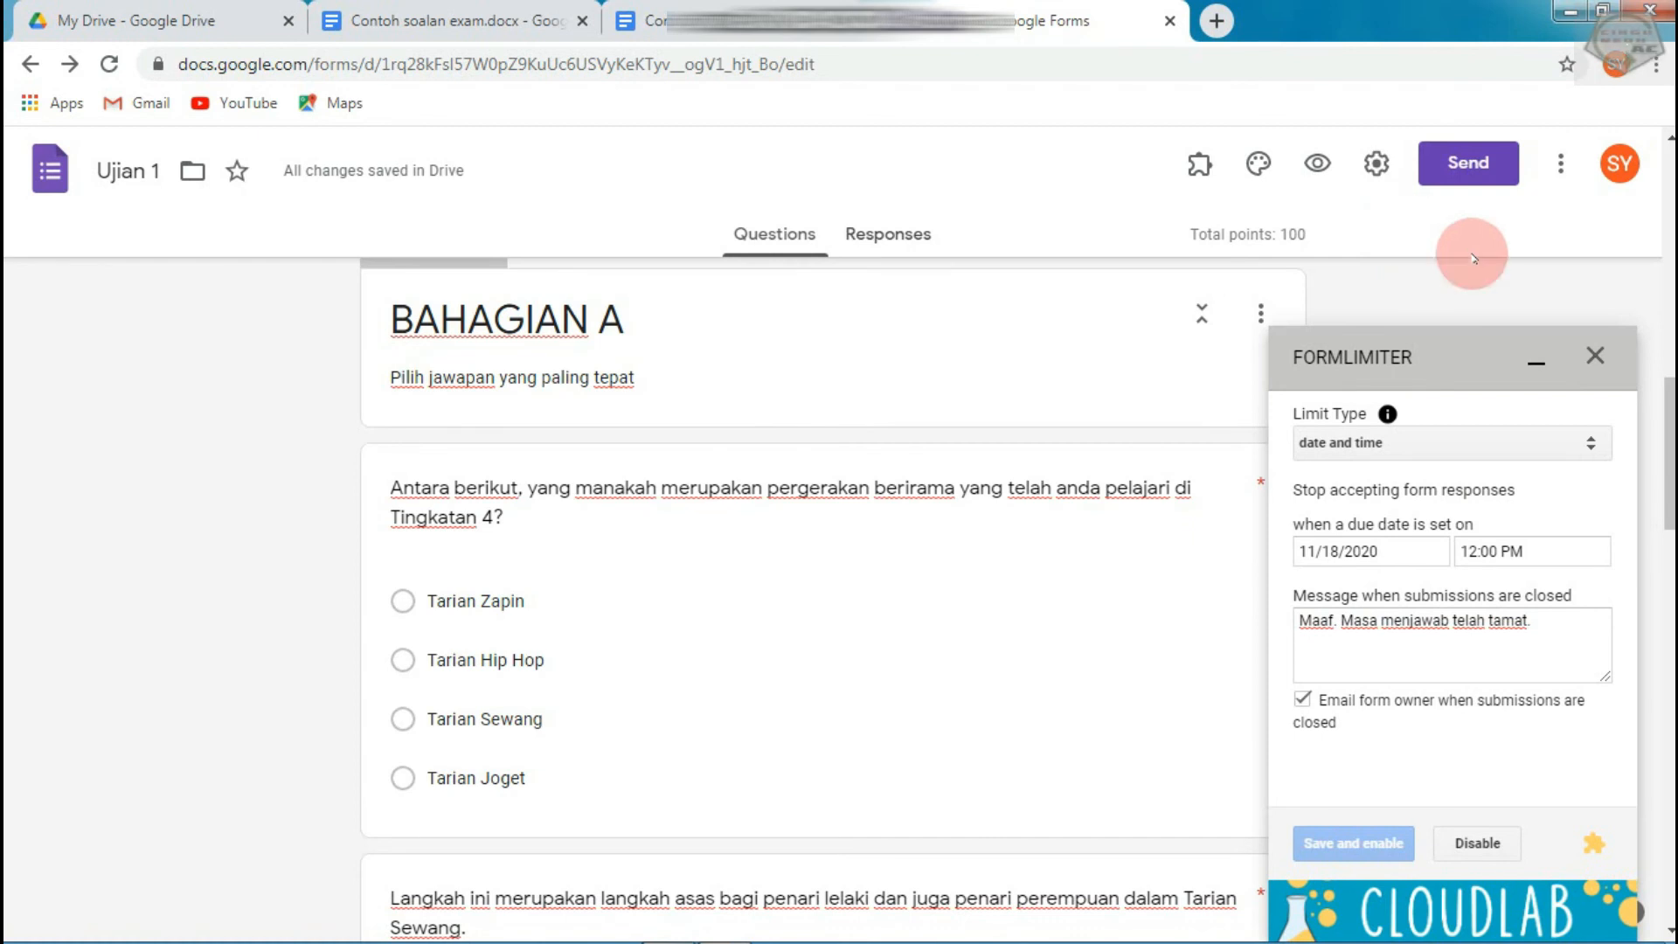
left_click(1592, 360)
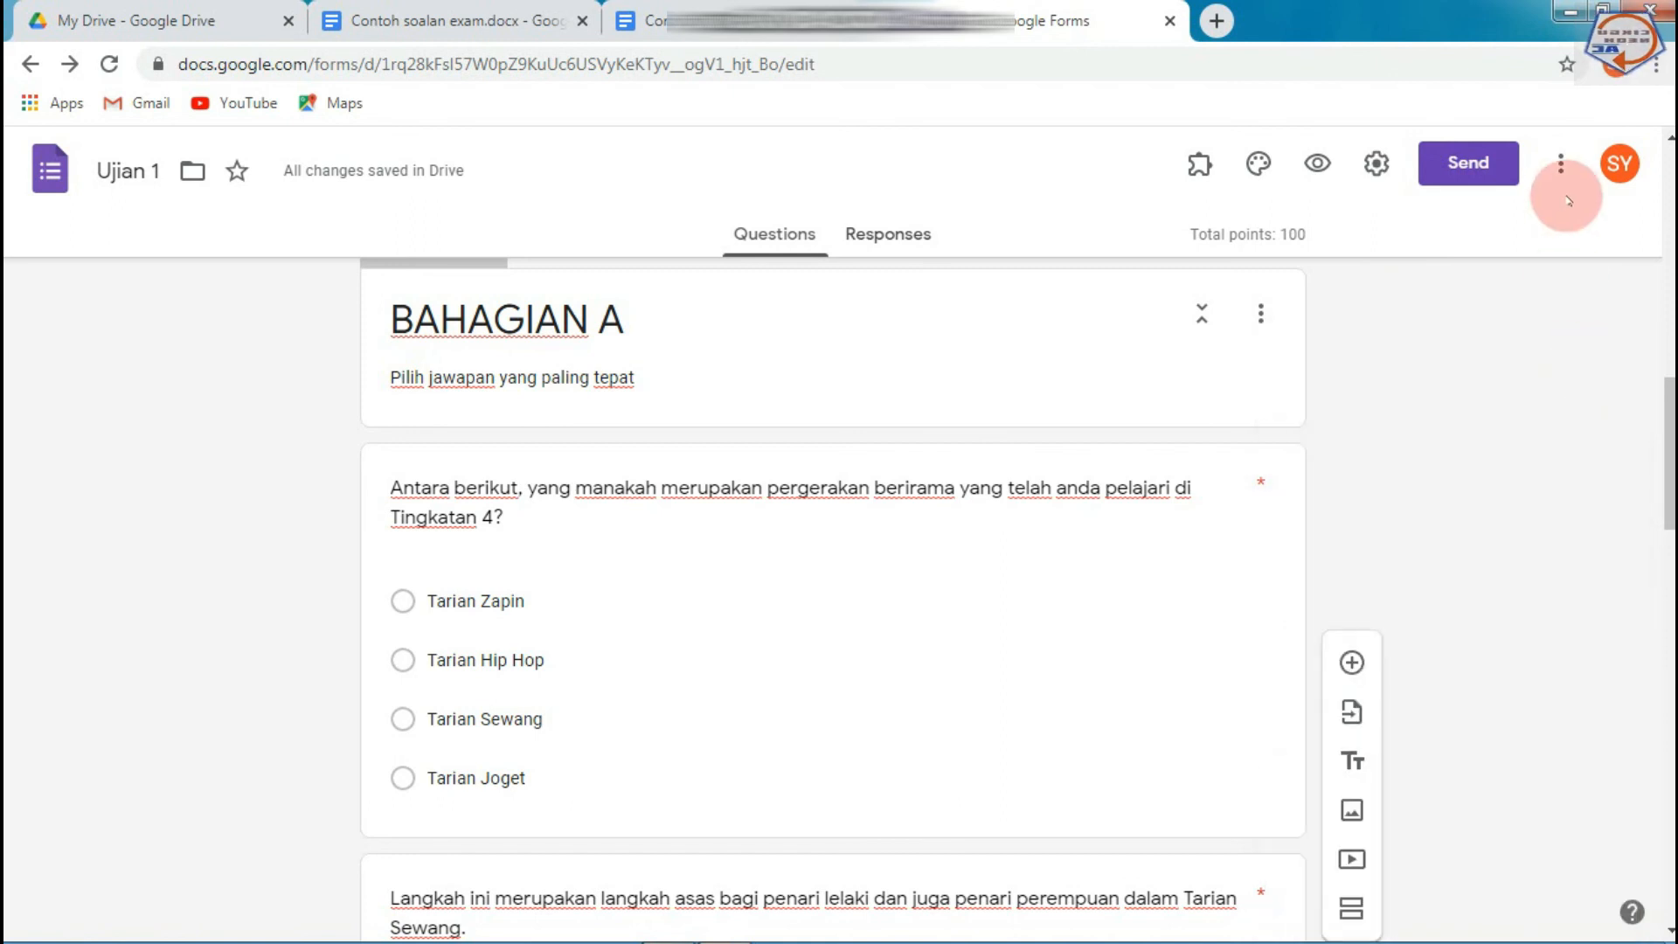
scroll(1570, 203, "up", 10)
scroll(1570, 202, "down", 1)
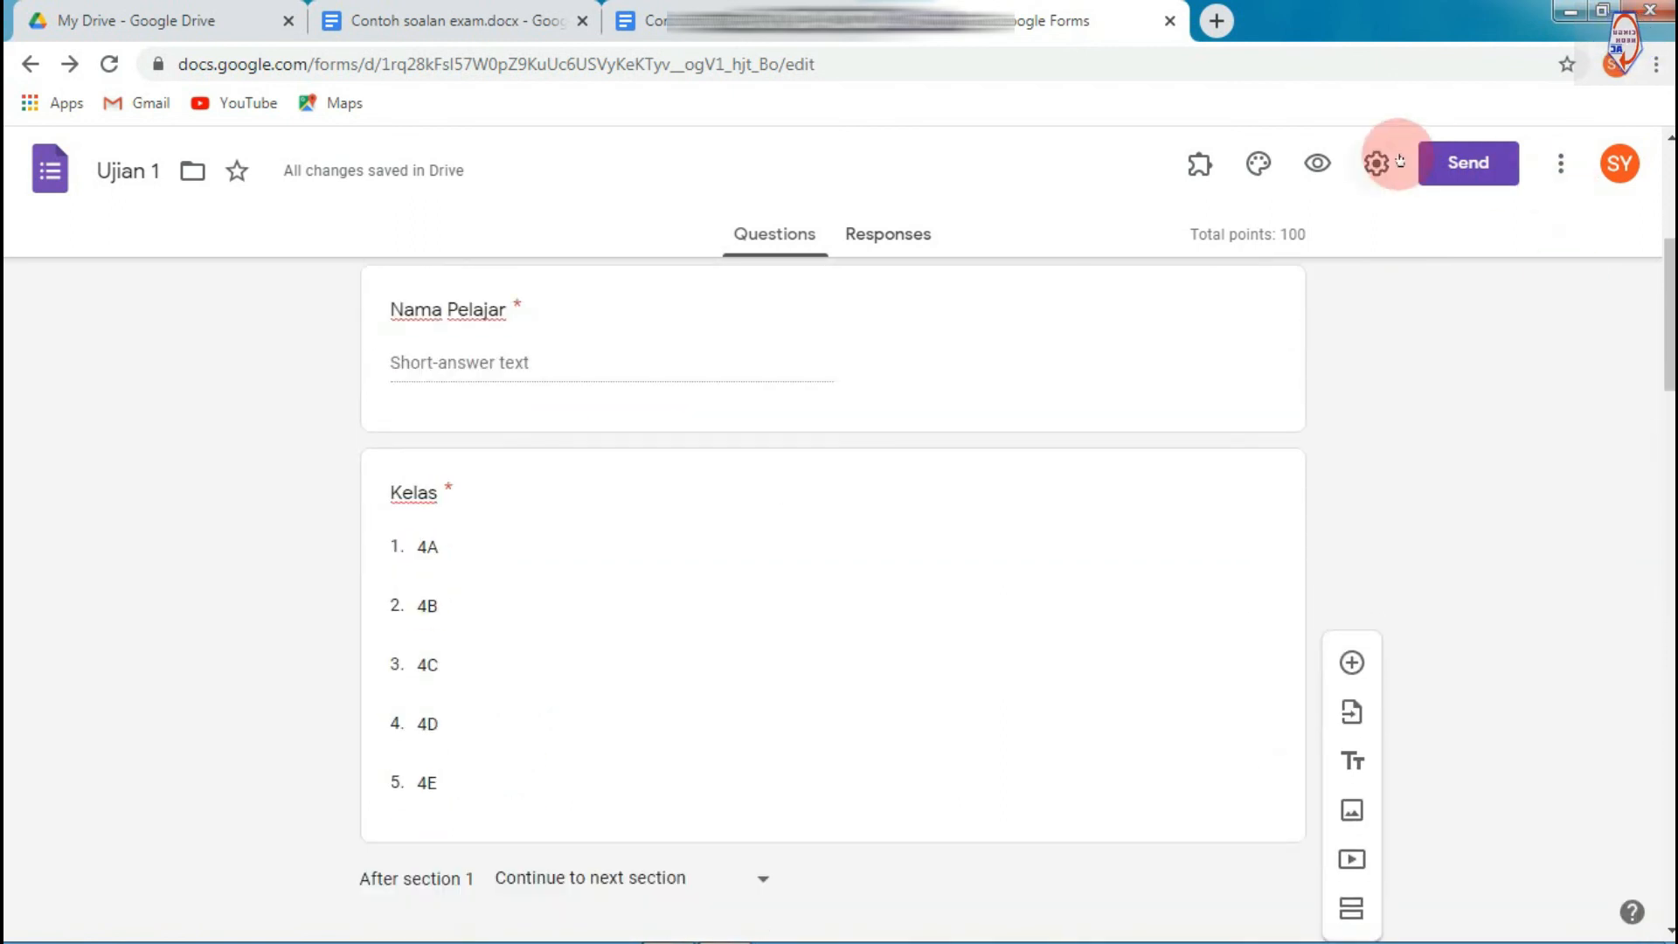
left_click(1564, 162)
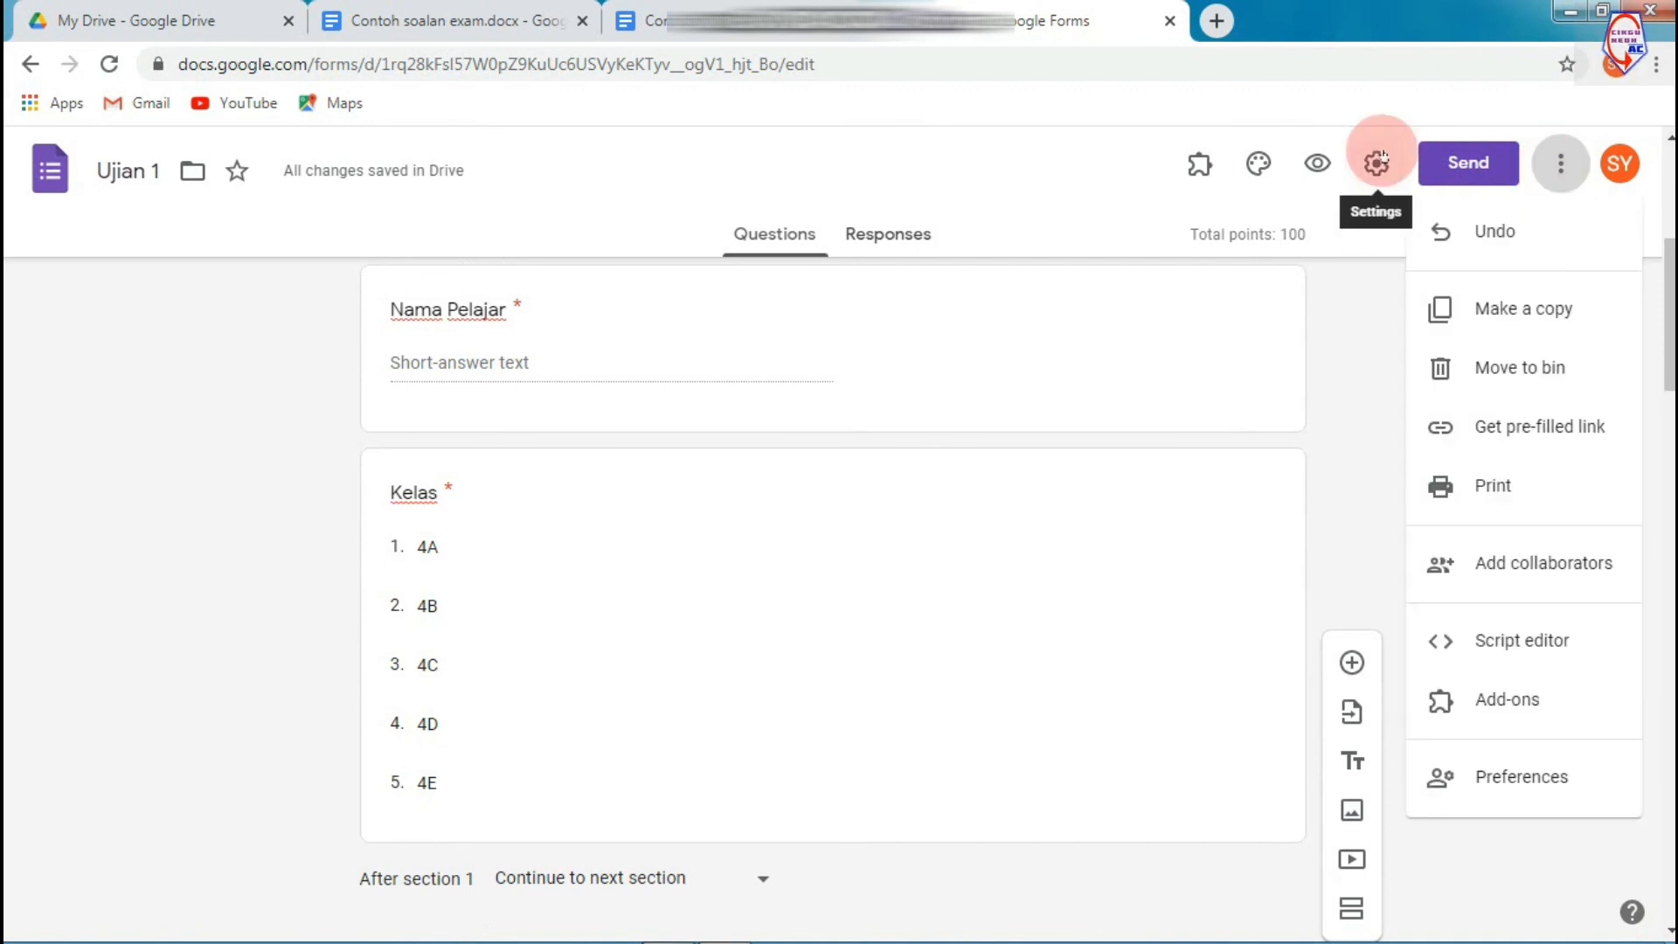
left_click(902, 251)
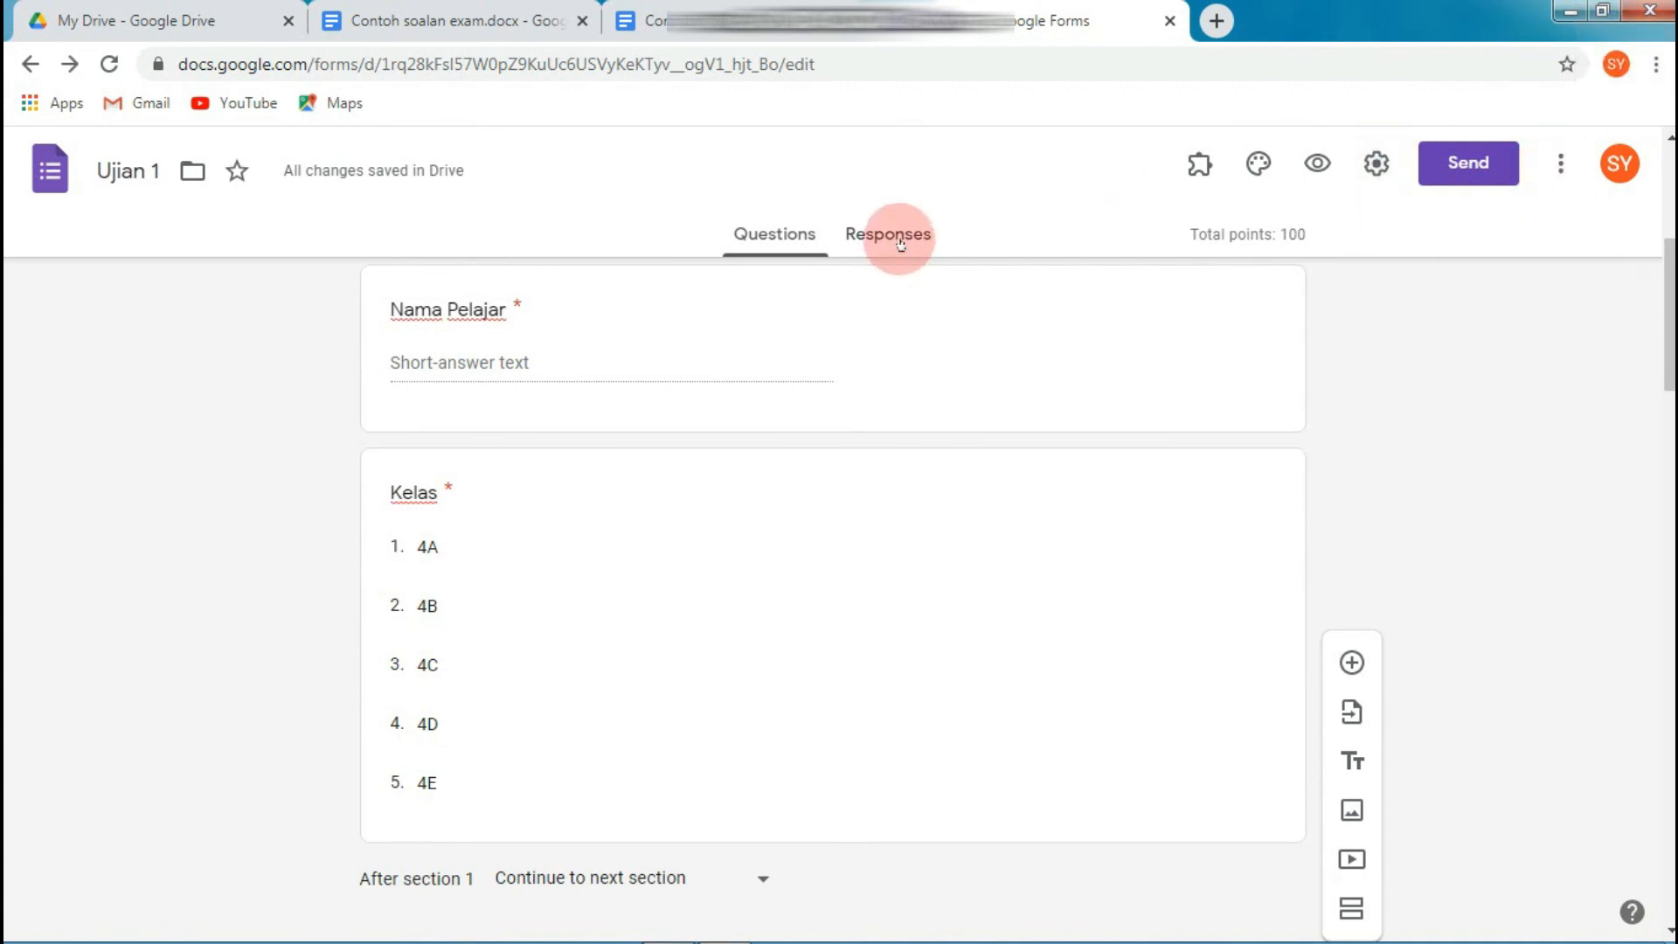
Create a new spreadsheet named Ujian 1 (Responses) as the form's response destination, and dismiss the edit history tip.
left_click(900, 244)
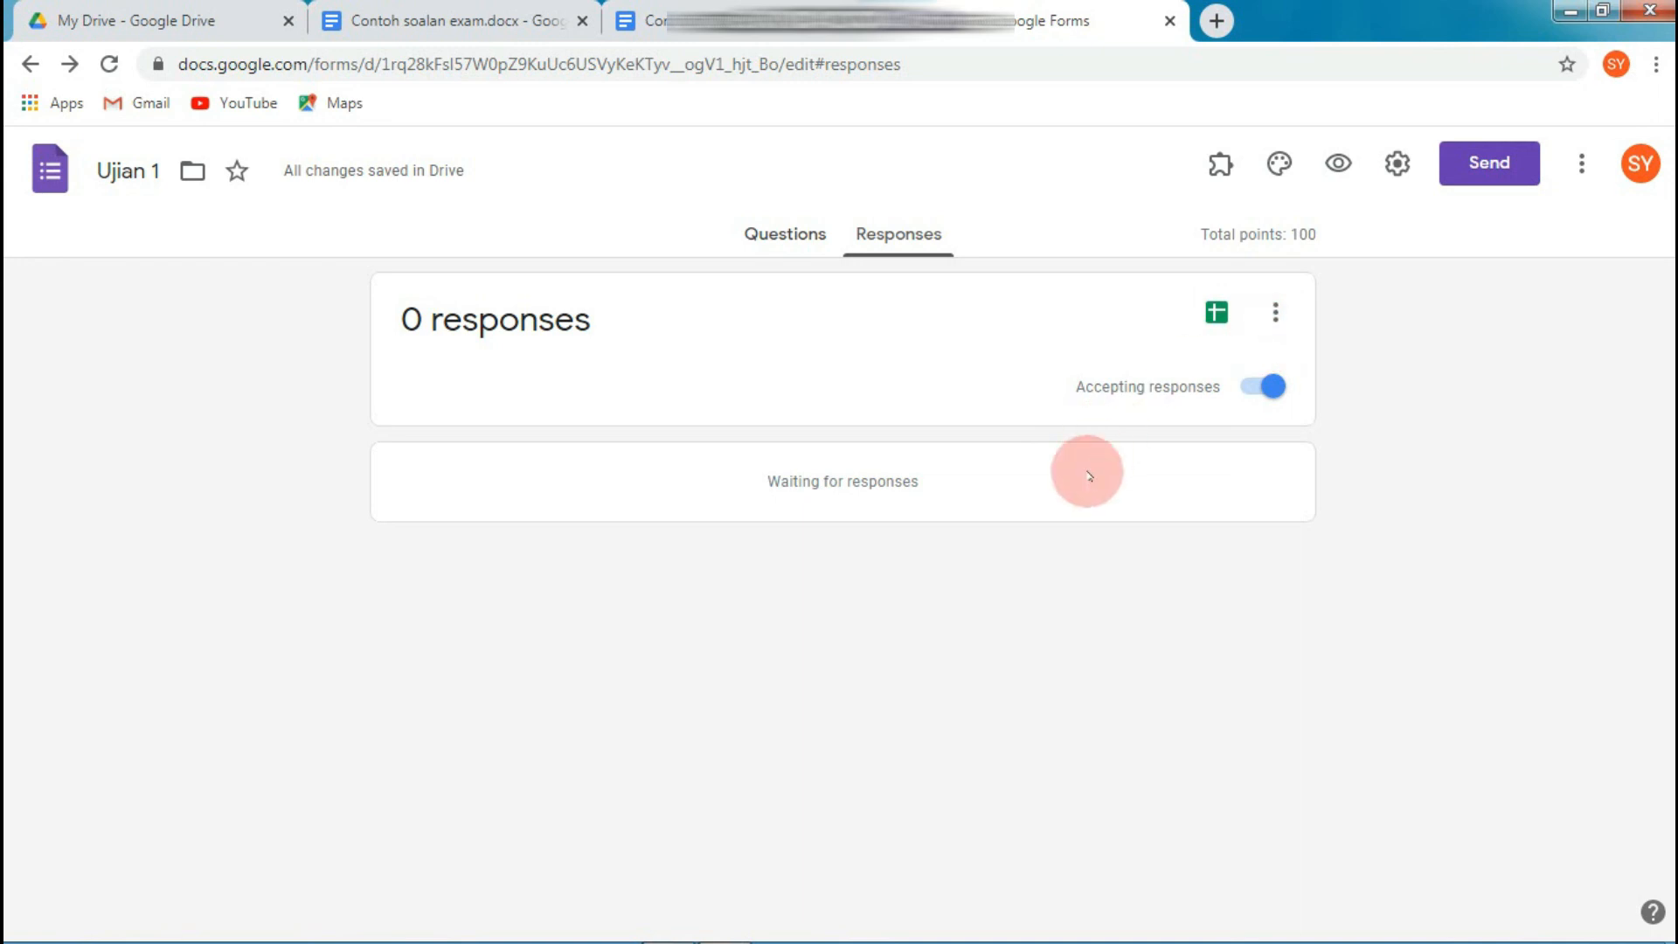
left_click(1216, 313)
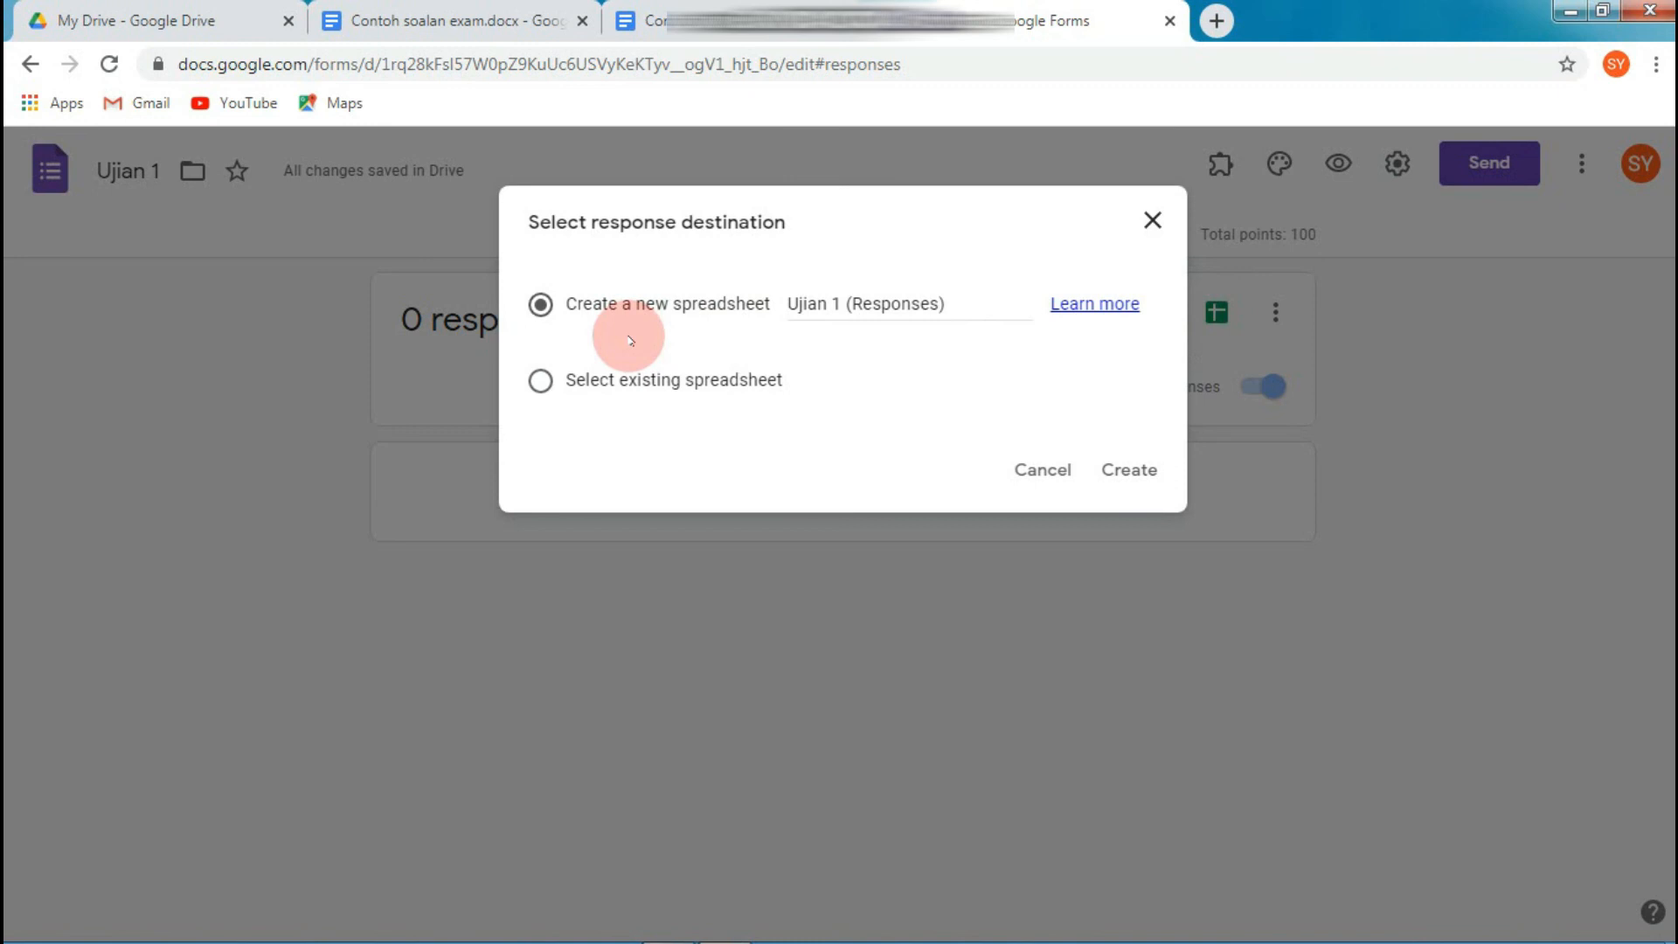
left_click(1127, 472)
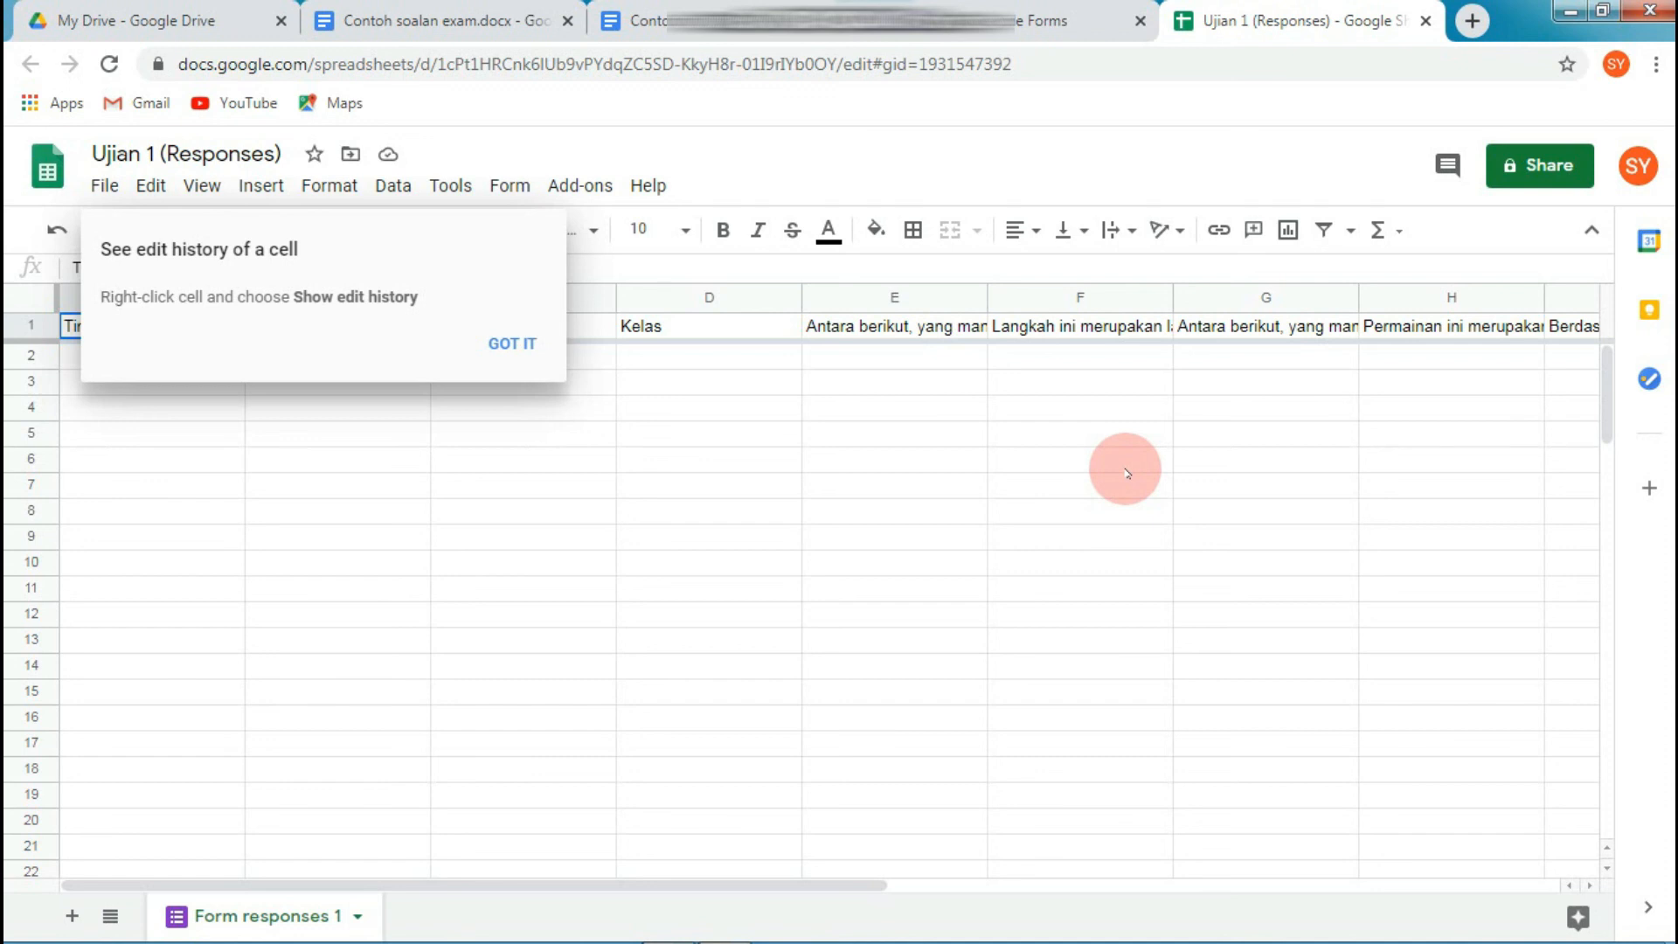
left_click(518, 356)
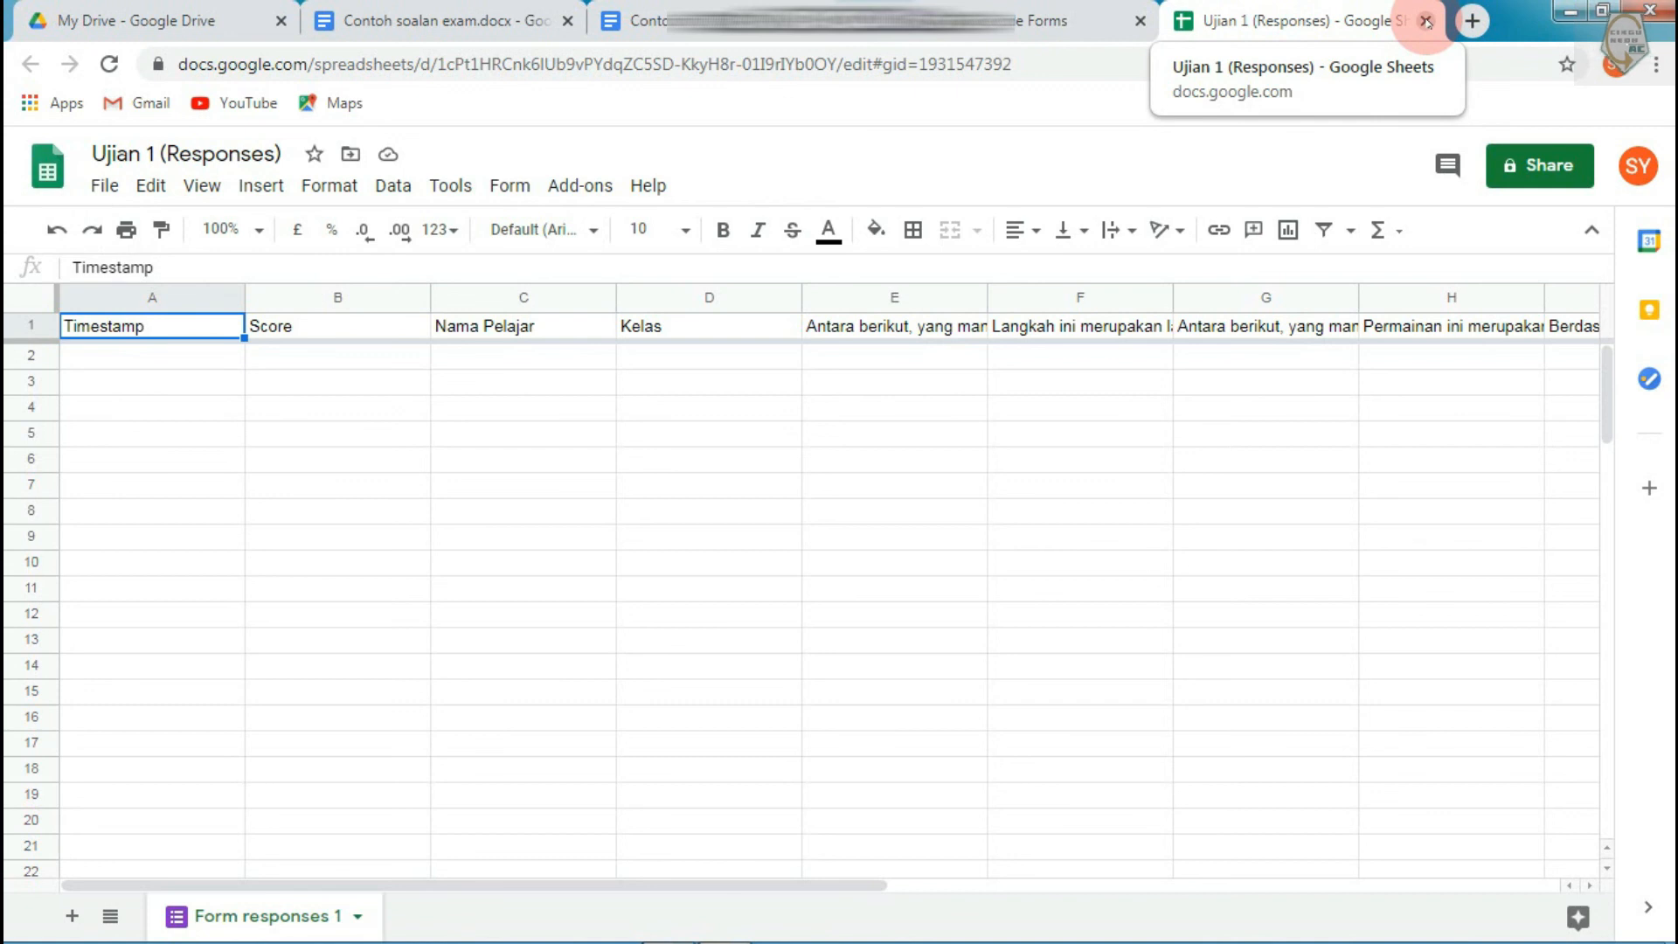
Check My Drive for the Ujian 1 (Responses) spreadsheet, and close the open spreadsheet.
left_click(181, 13)
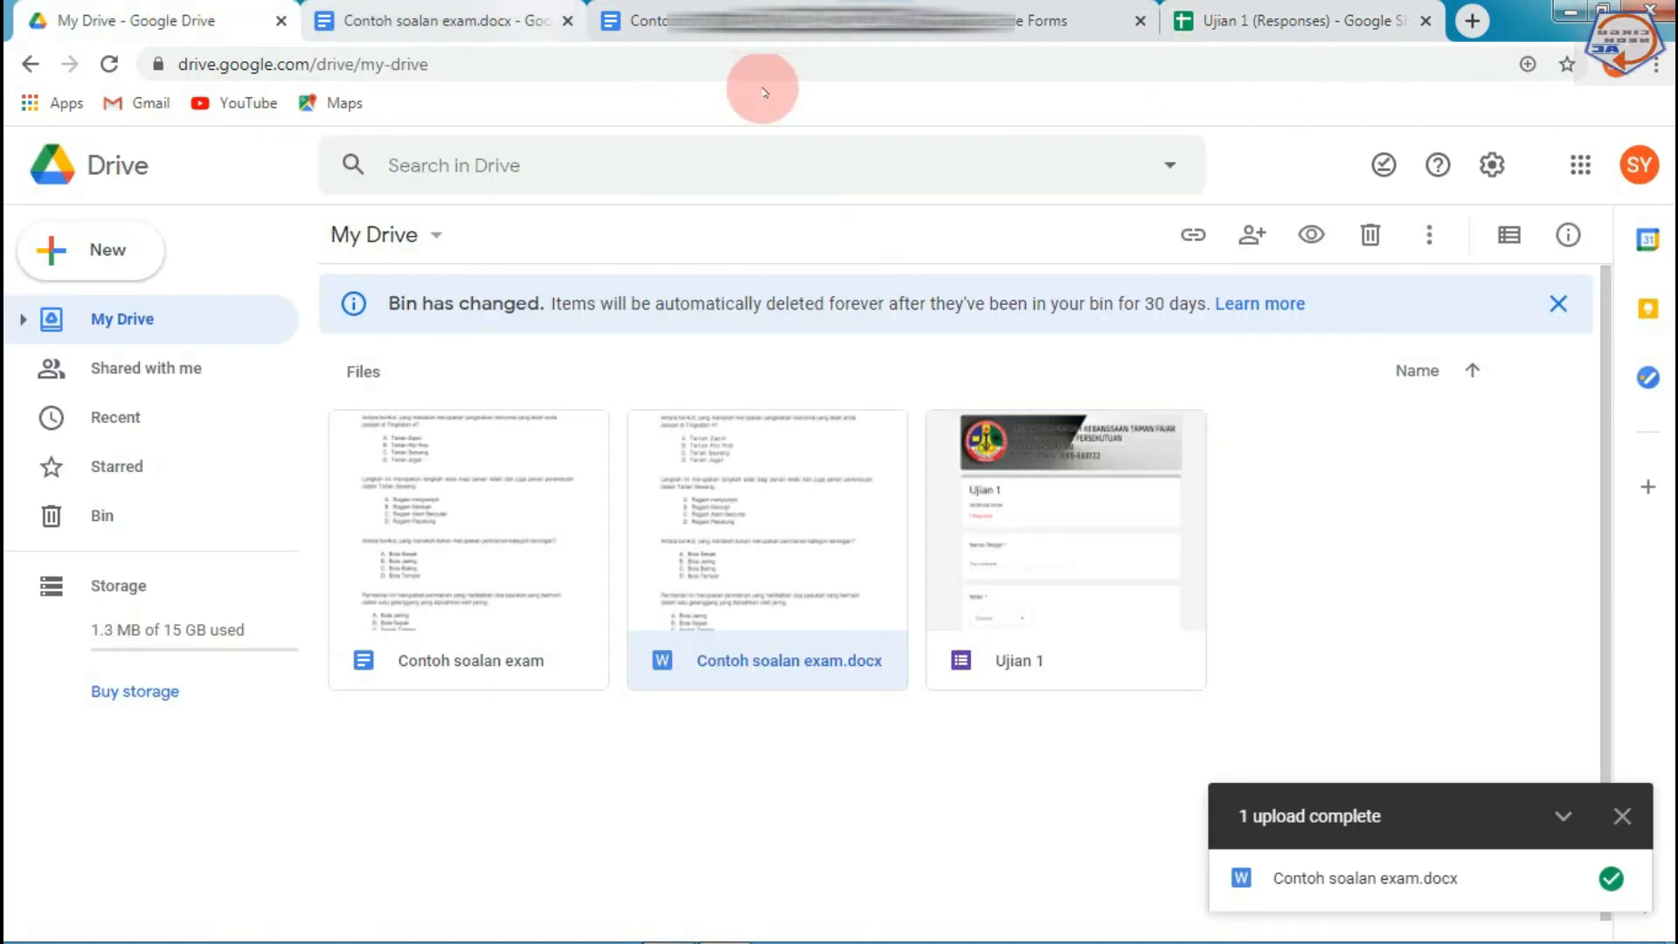
left_click(1266, 7)
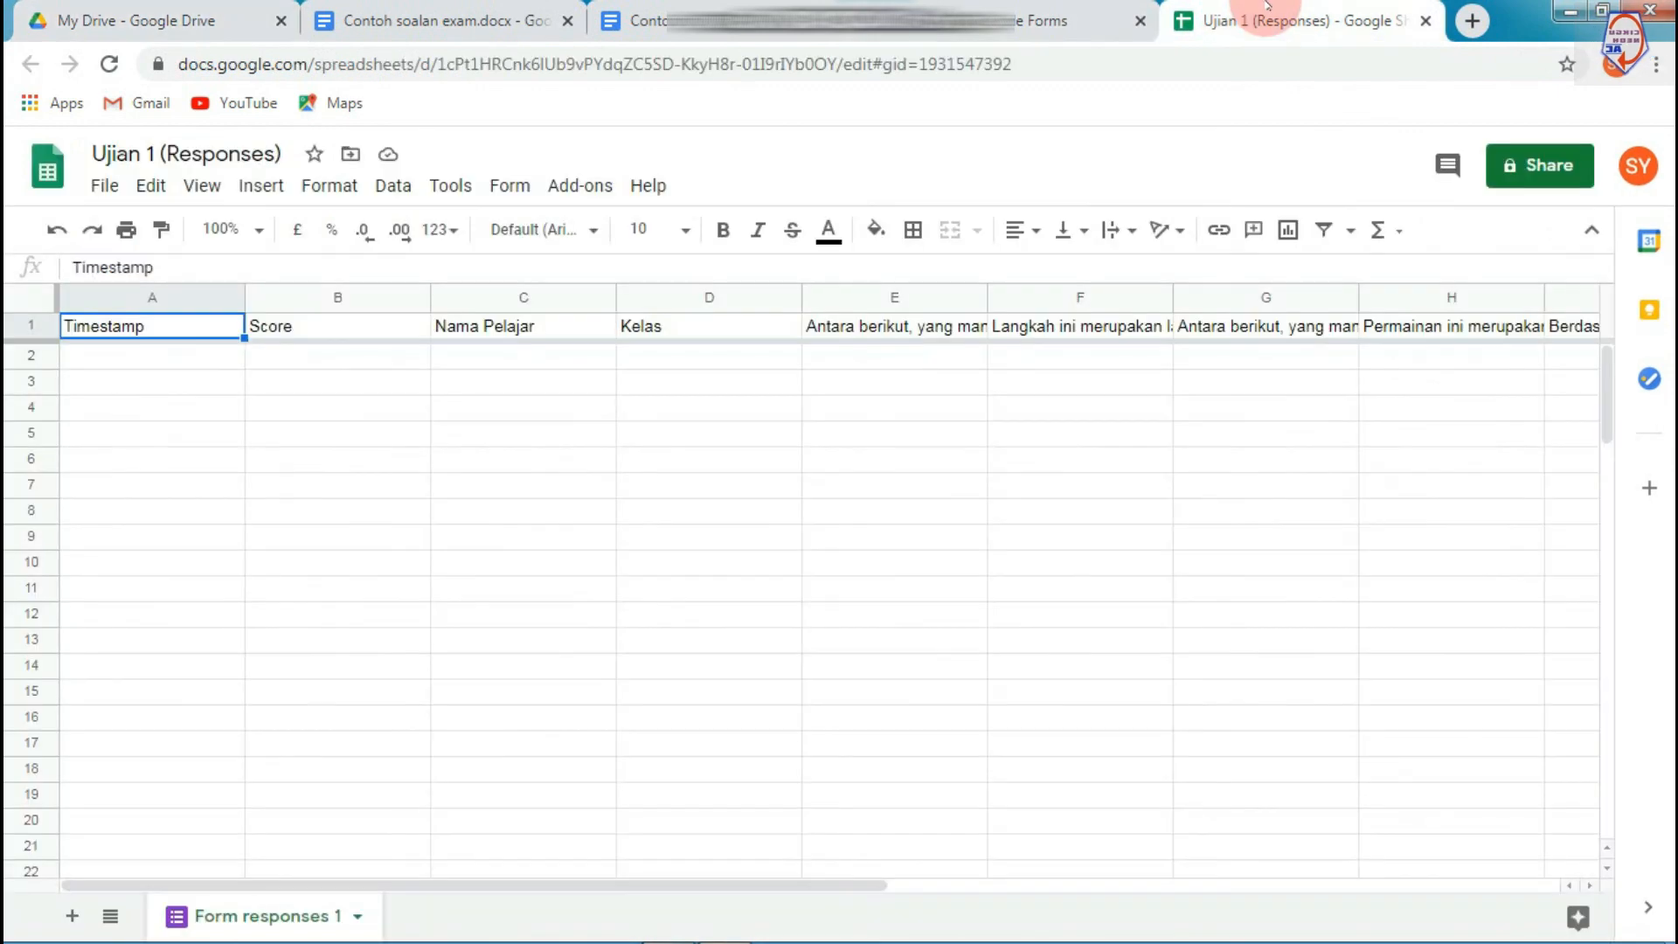
left_click(153, 20)
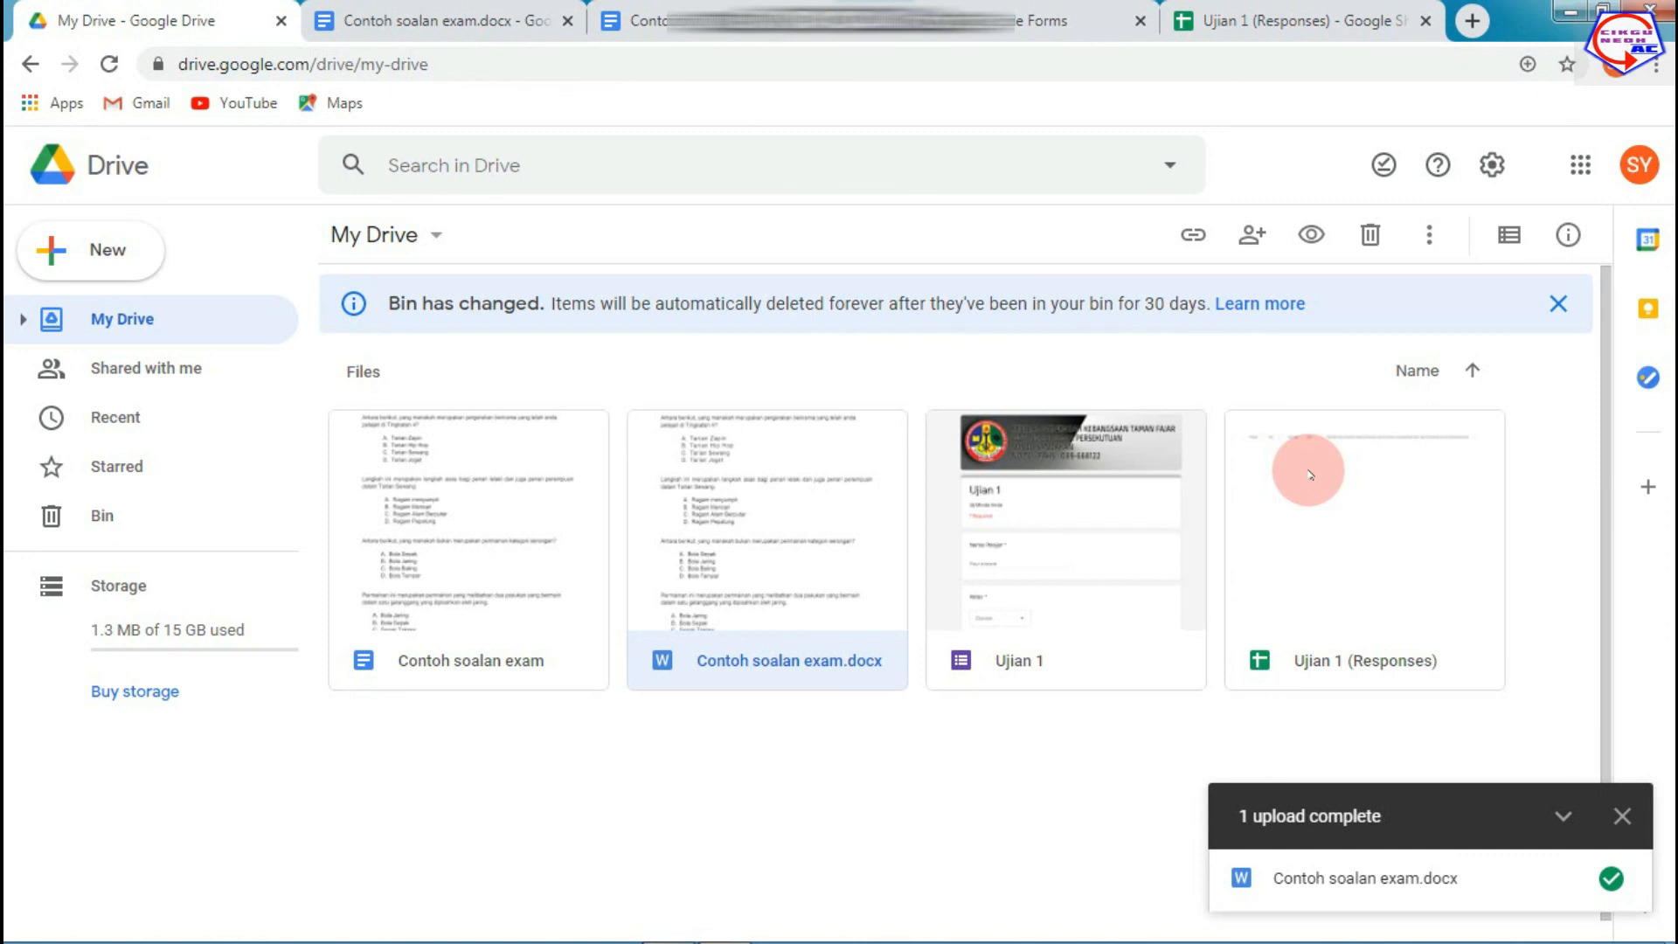
left_click(1266, 19)
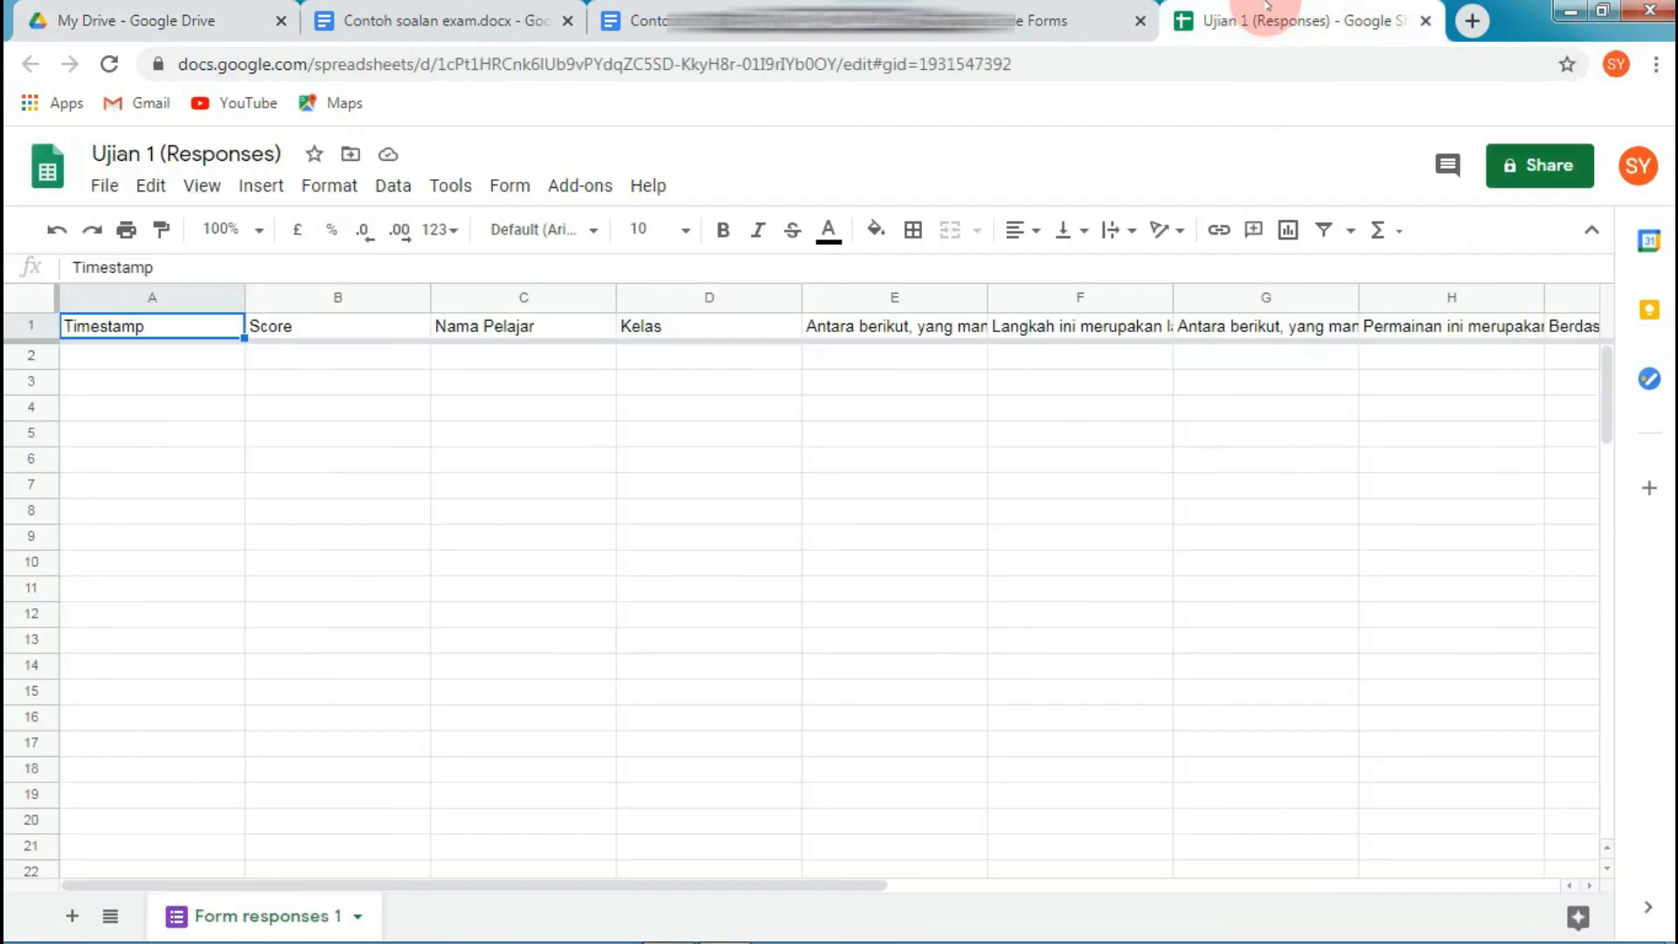
left_click(1425, 21)
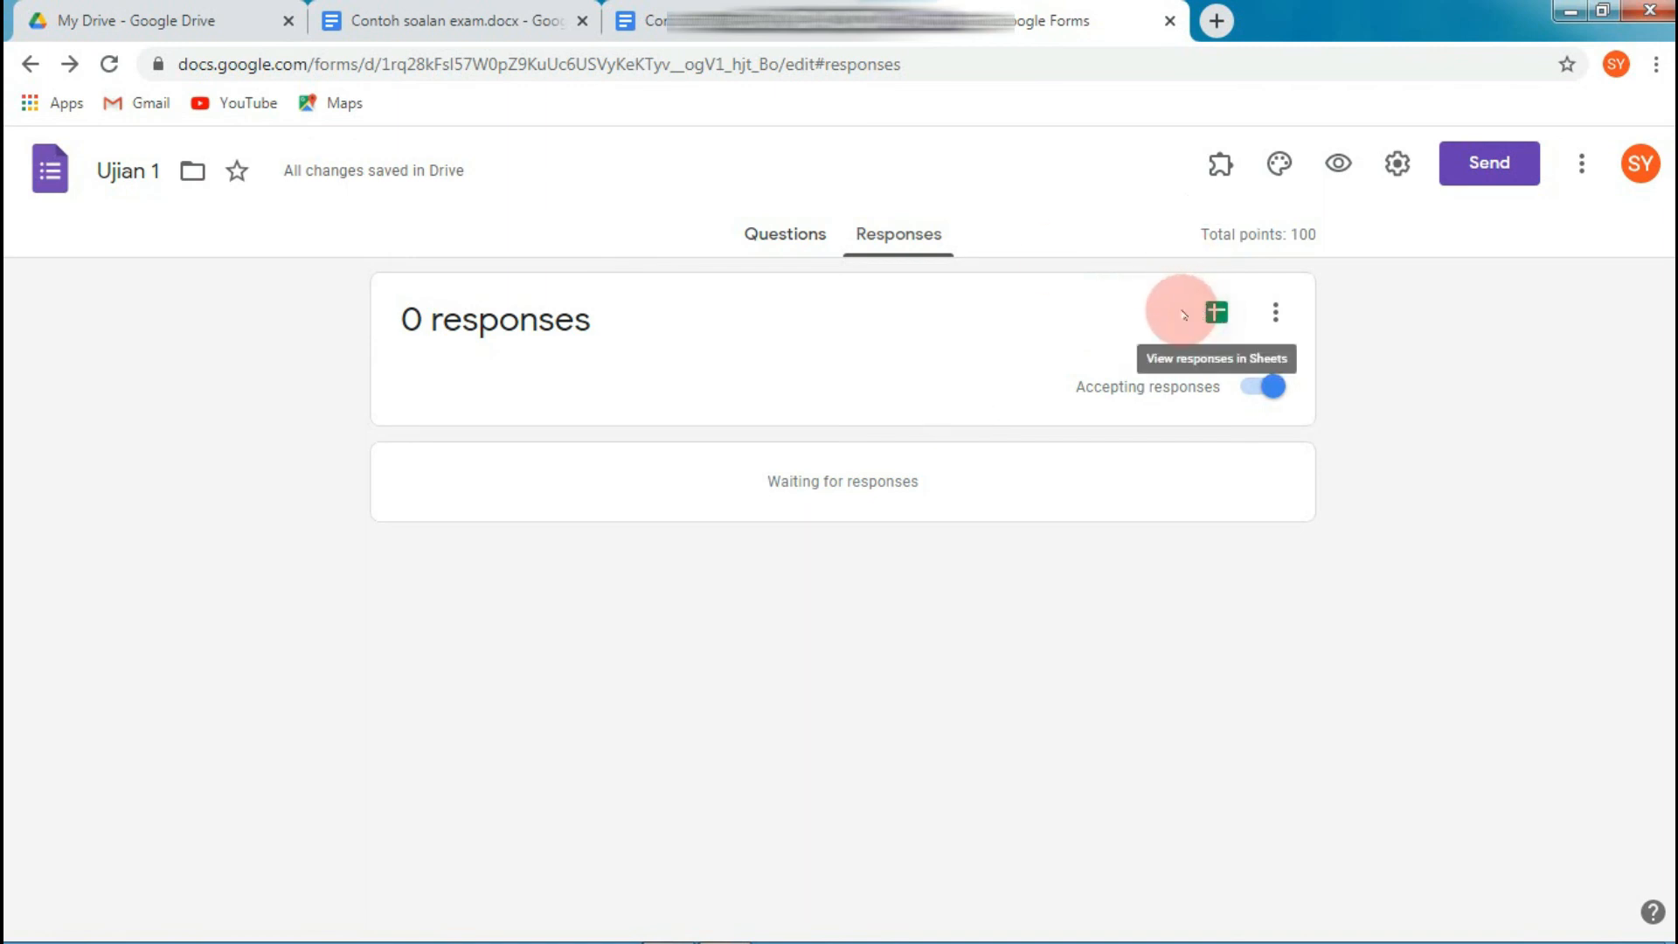
View the response spreadsheet from the form's responses and from My Drive, and return to the form's responses.
left_click(1214, 313)
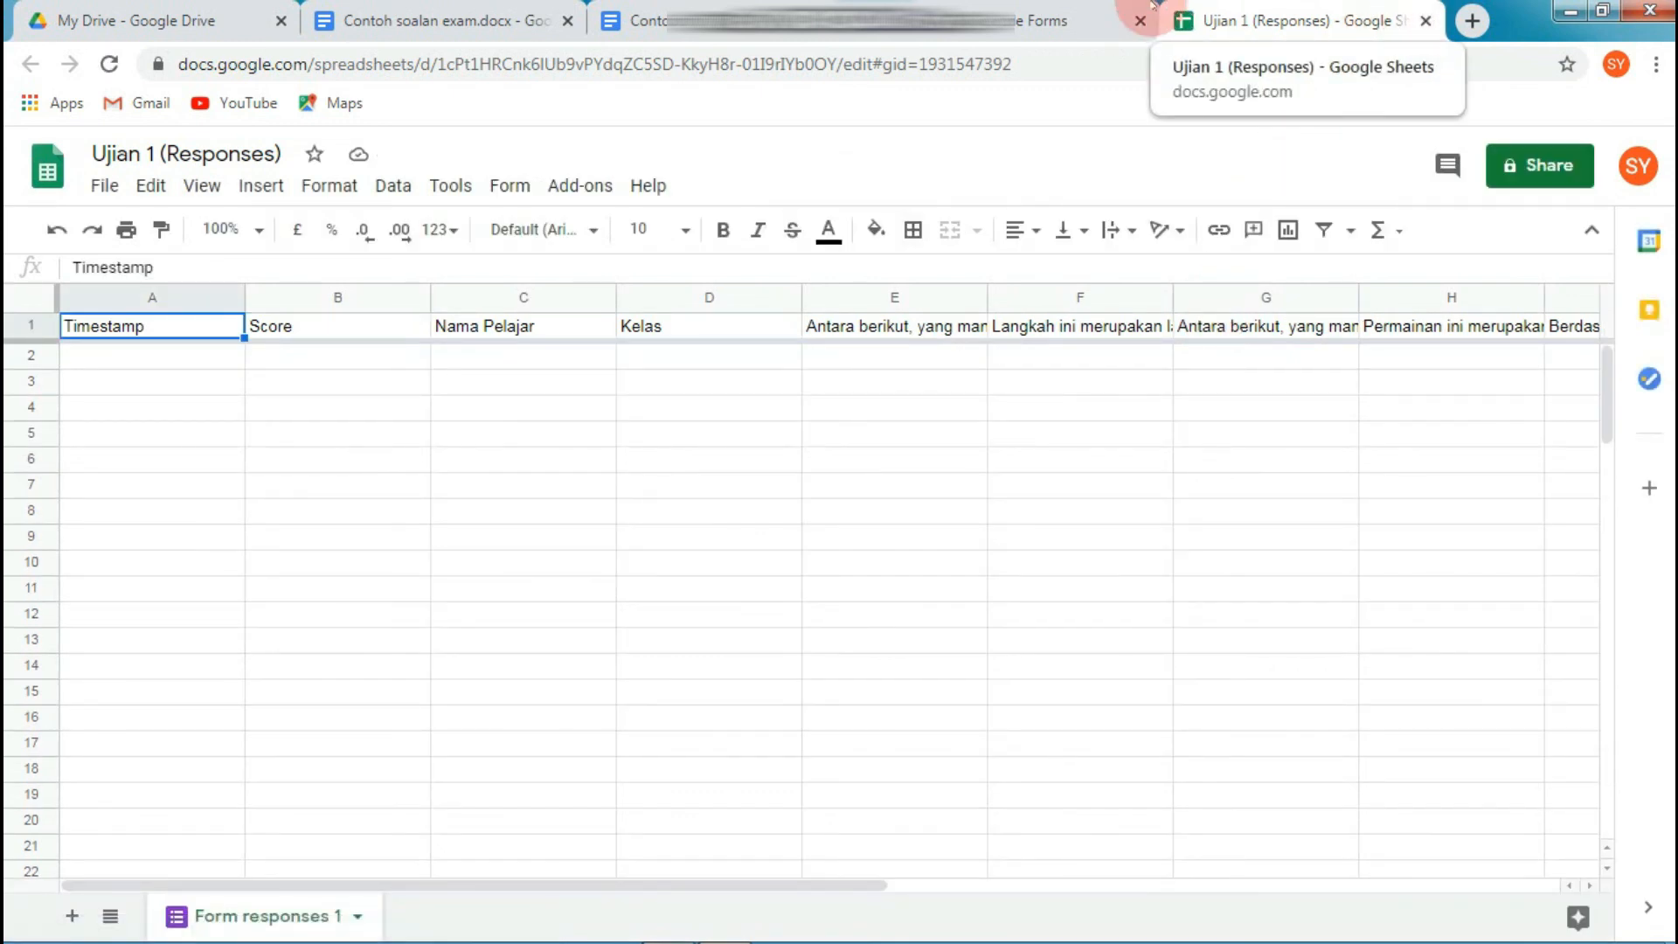
left_click(192, 9)
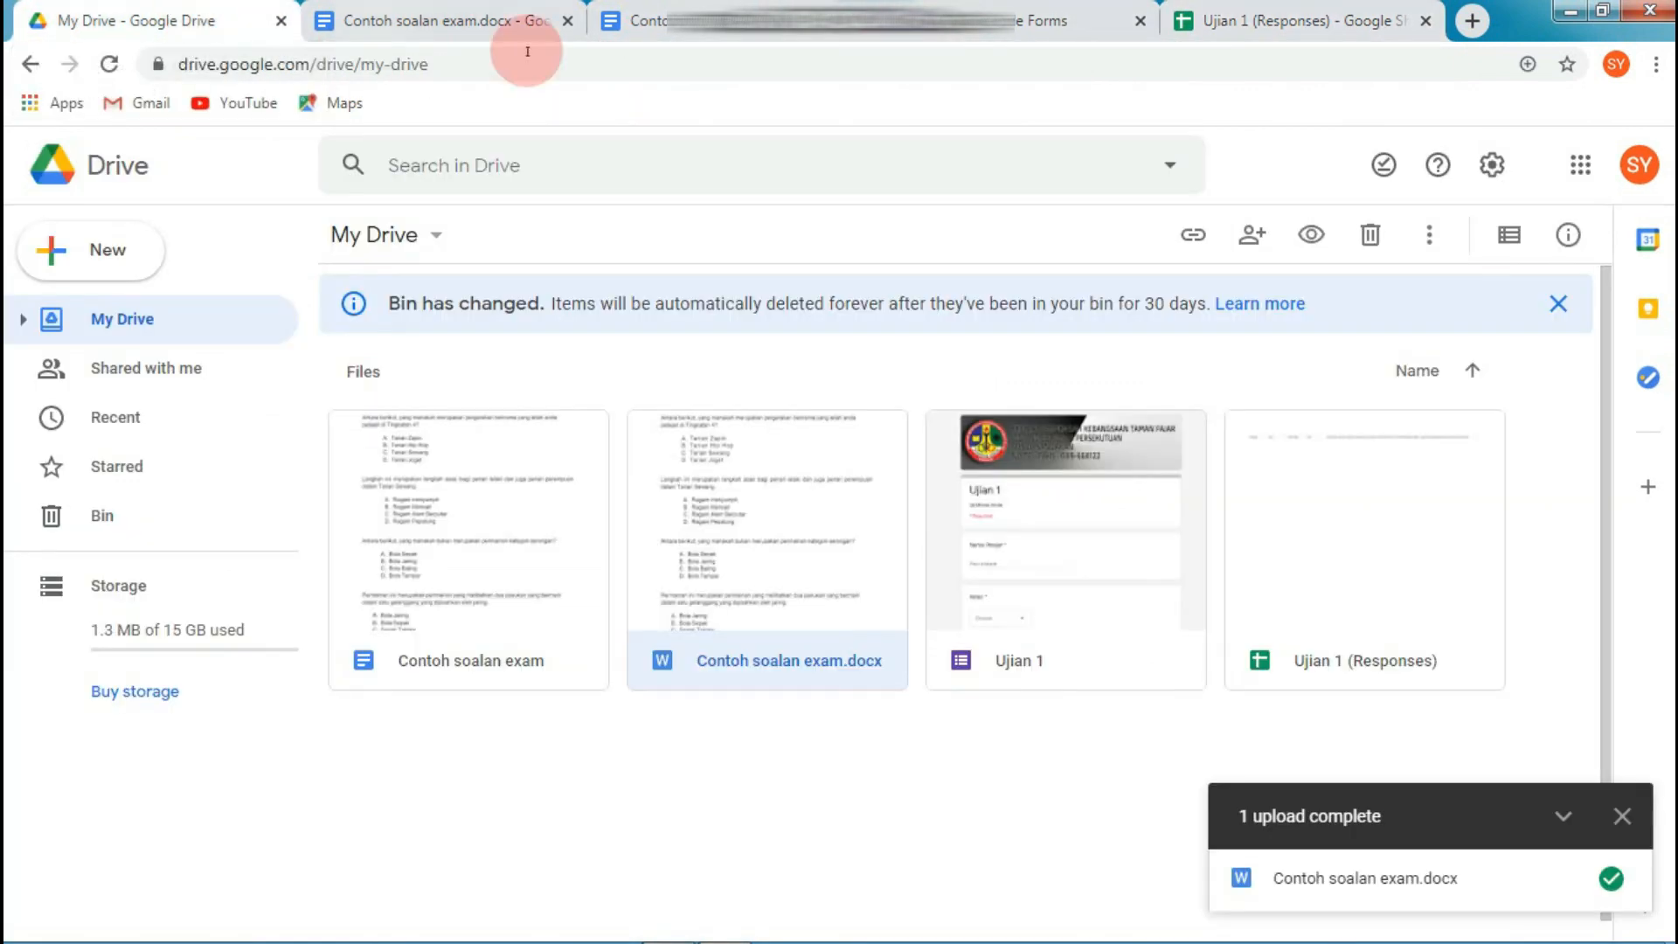
double_click(1269, 523)
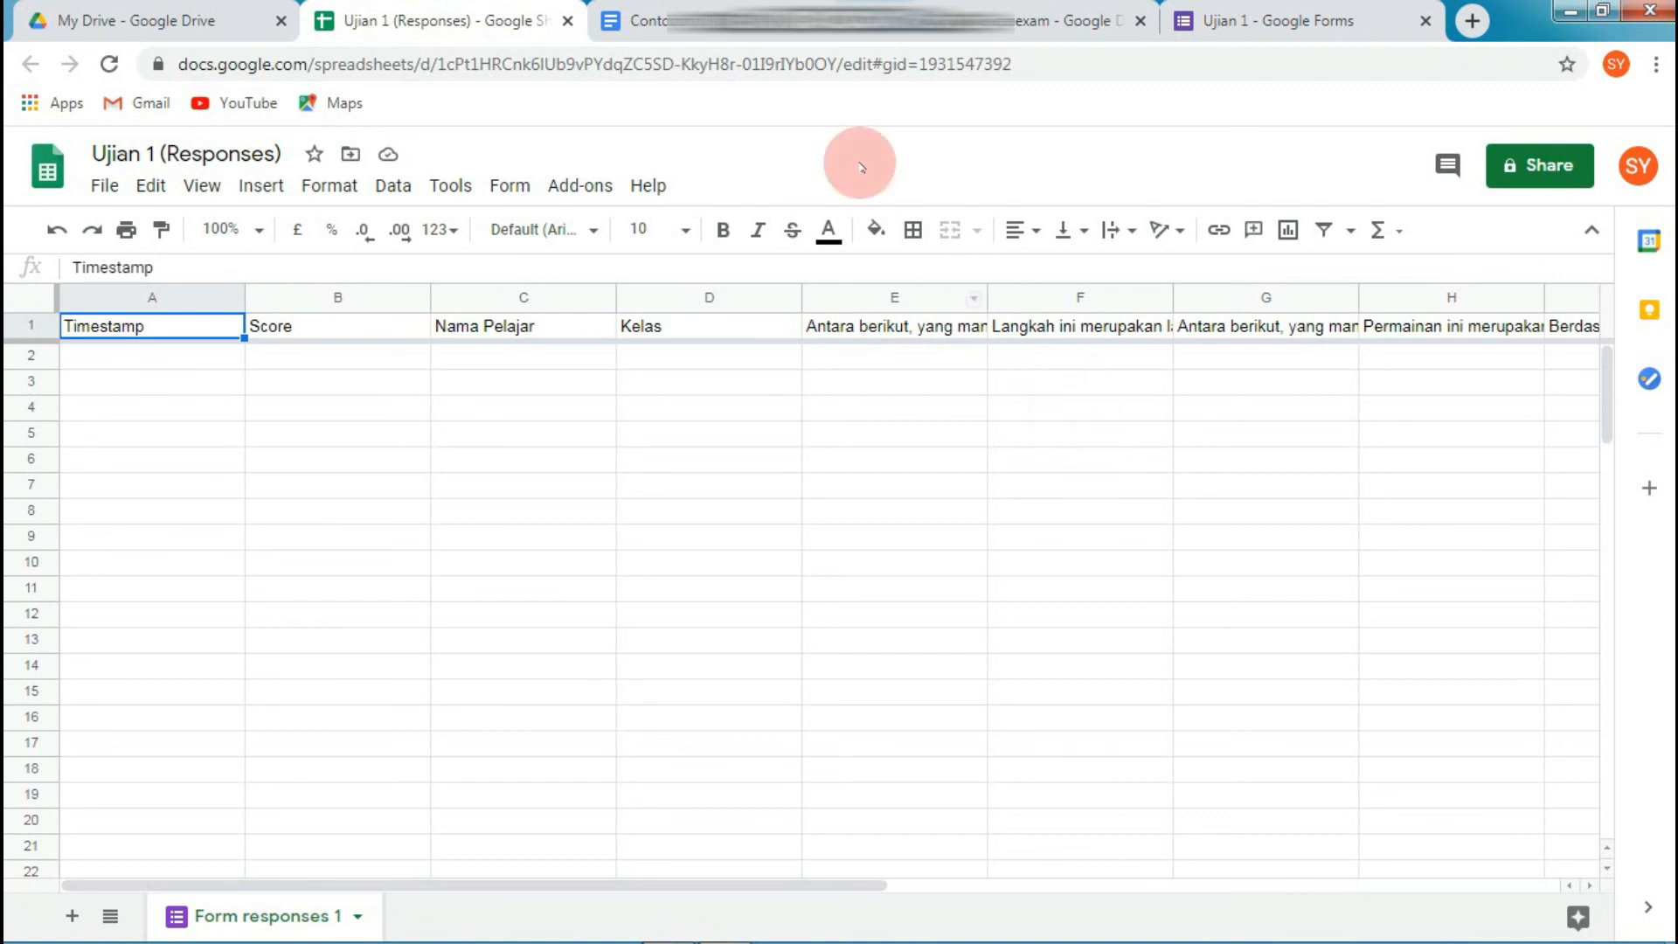
left_click(567, 20)
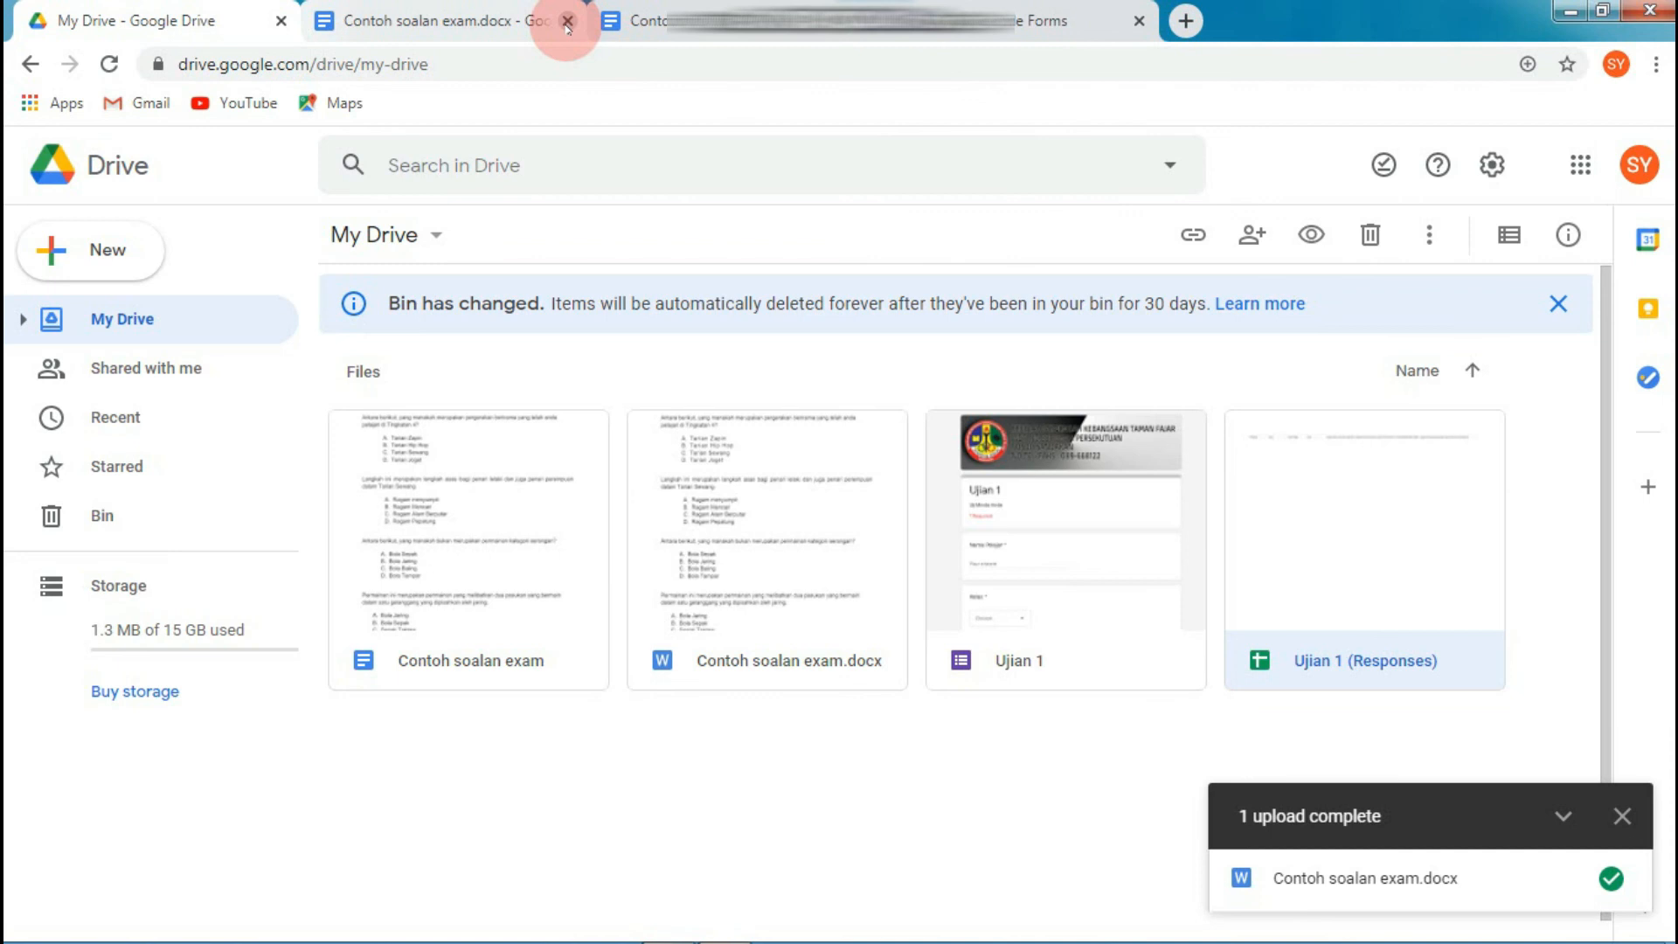
left_click(1080, 20)
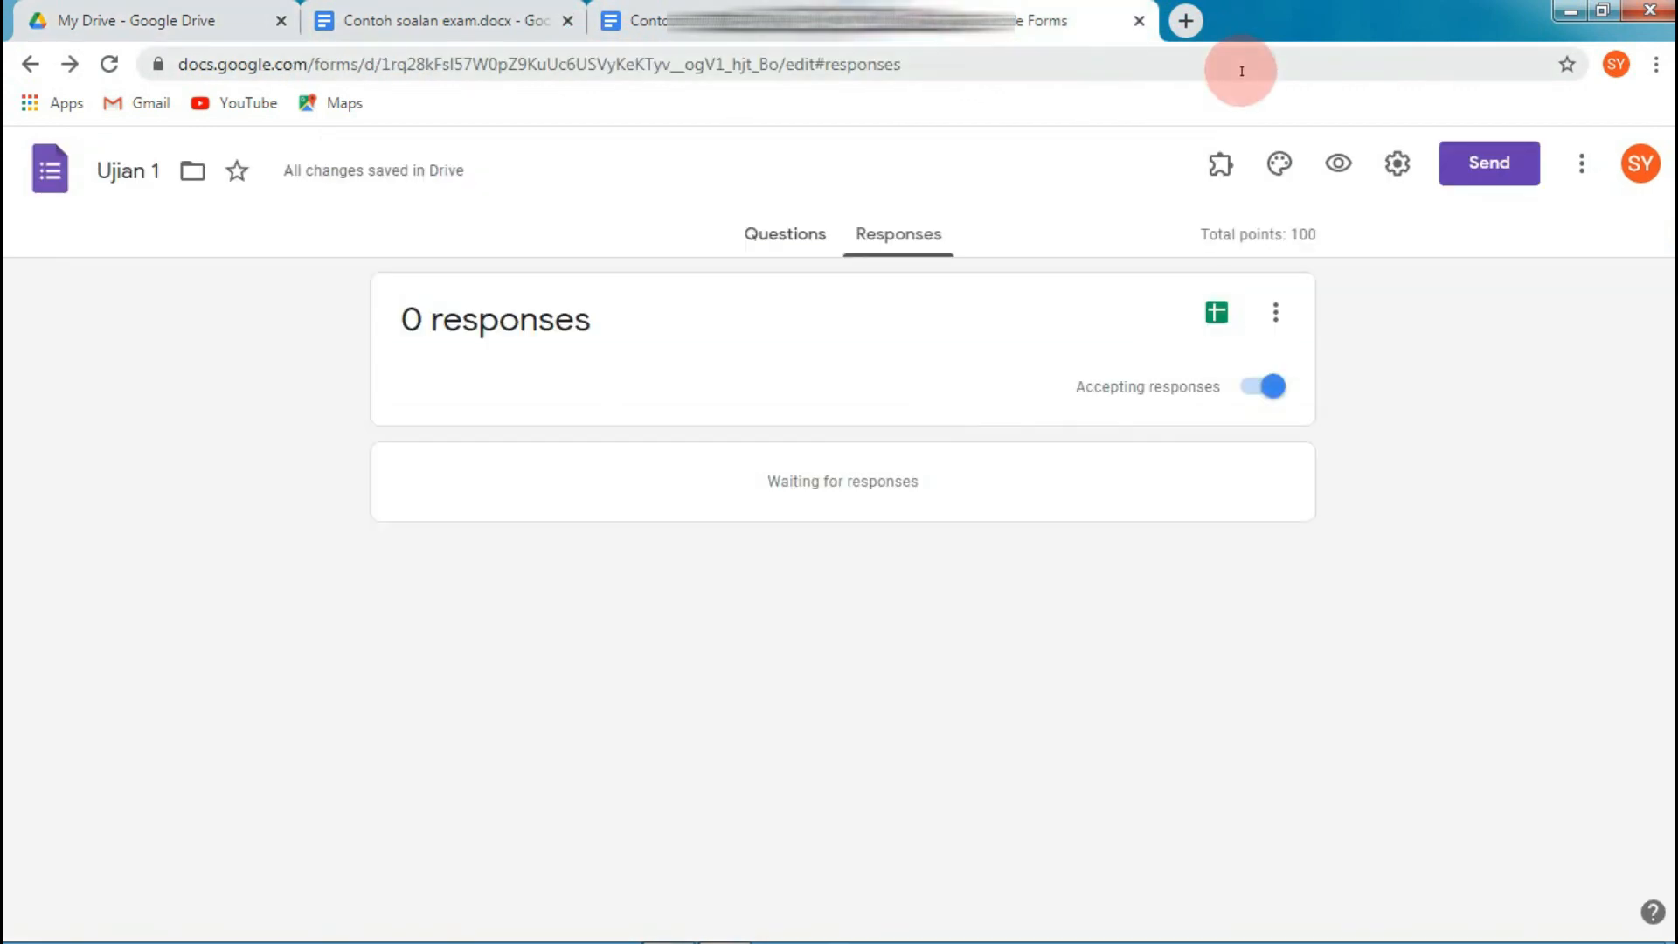